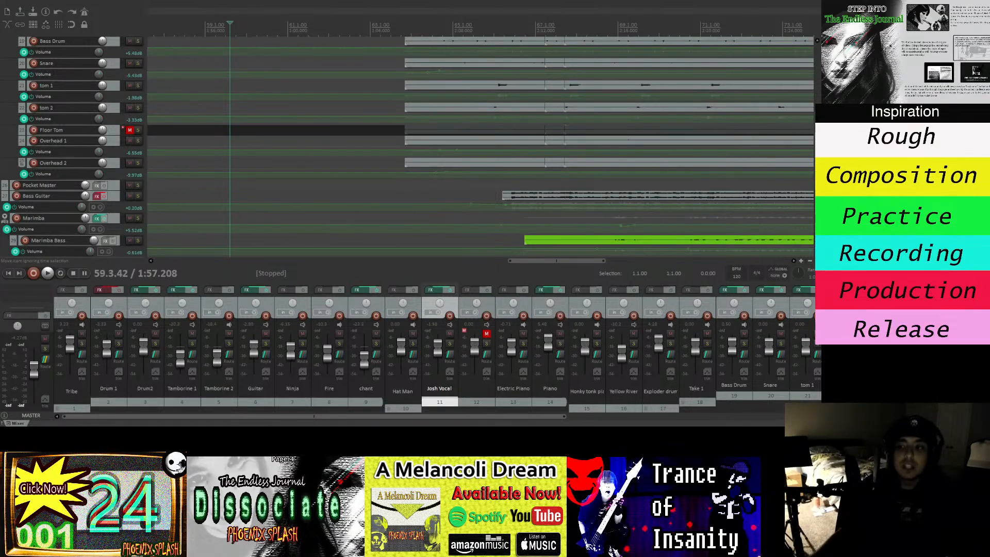
Play the song briefly from its start and place the edit cursor just before measure 5.
drag(818, 135, 788, 64)
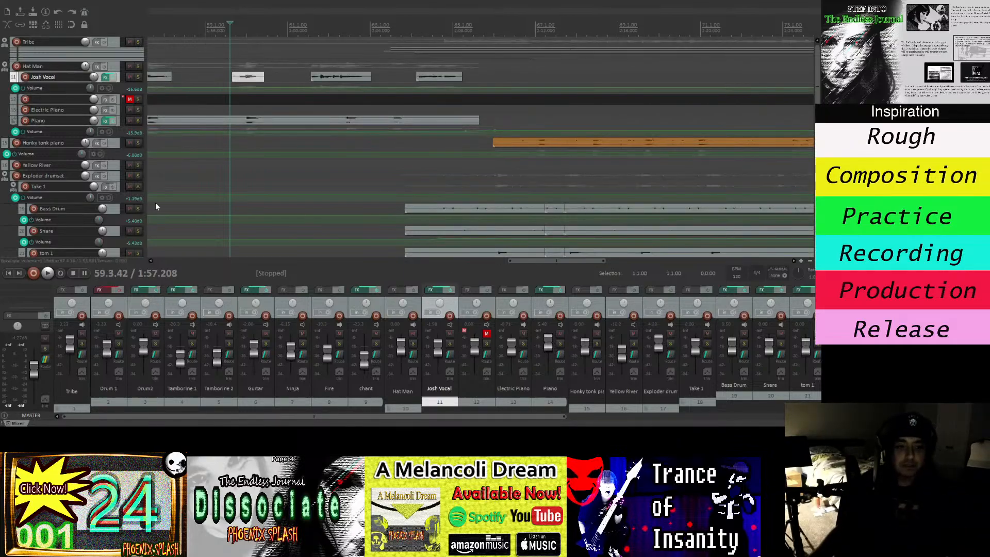
click(7, 273)
key(space)
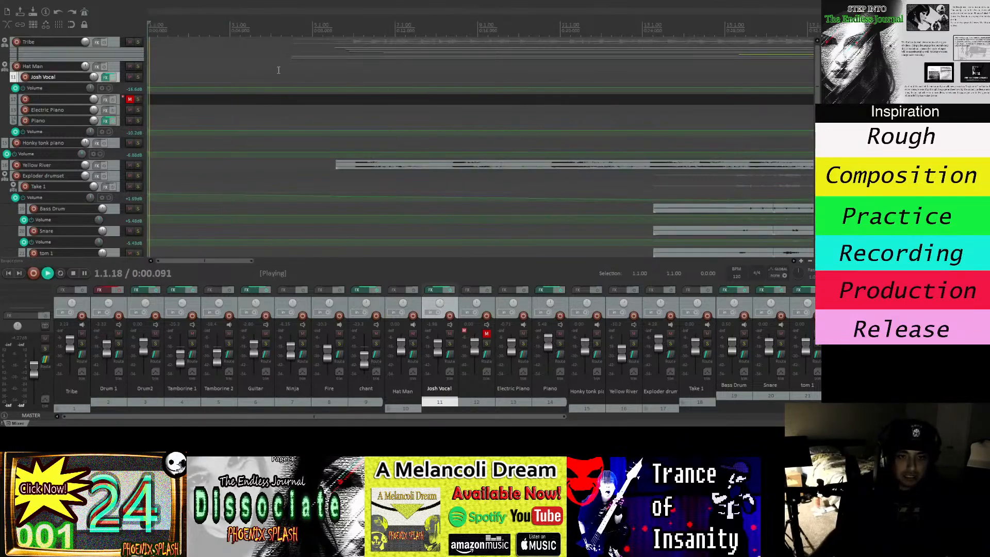
click(307, 26)
key(space)
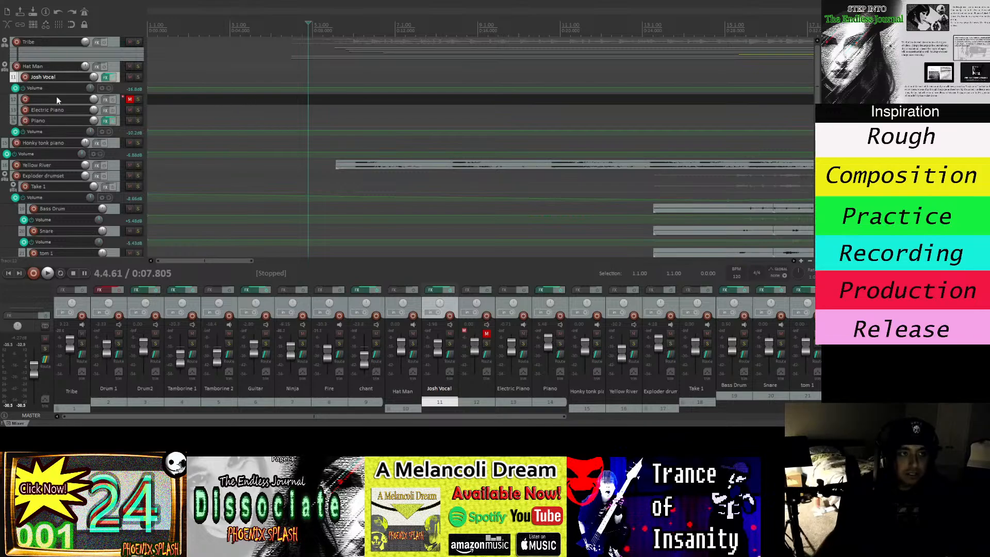
Collapse the Hat Man, Exploder drumset and Marimba folder tracks, and make the Marimba track taller.
click(4, 67)
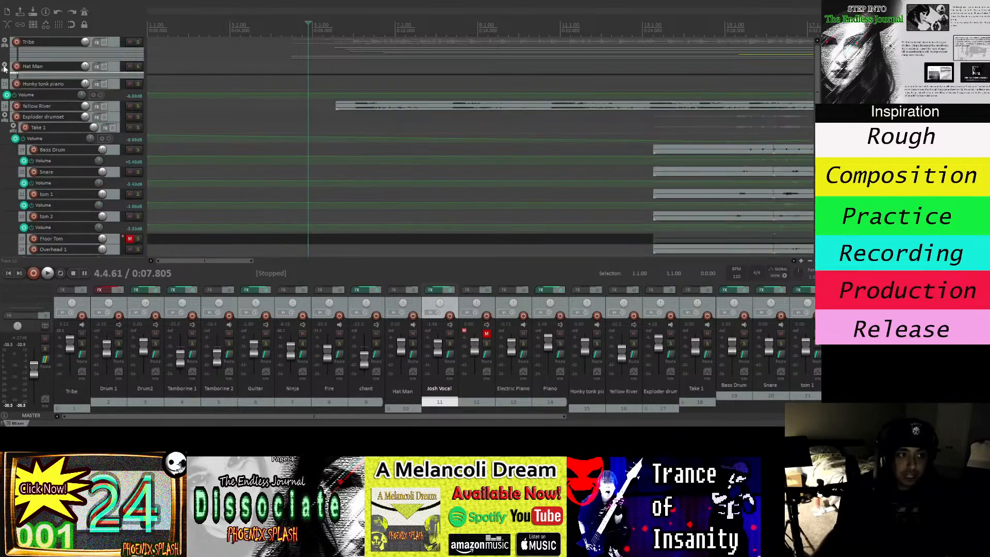
click(4, 118)
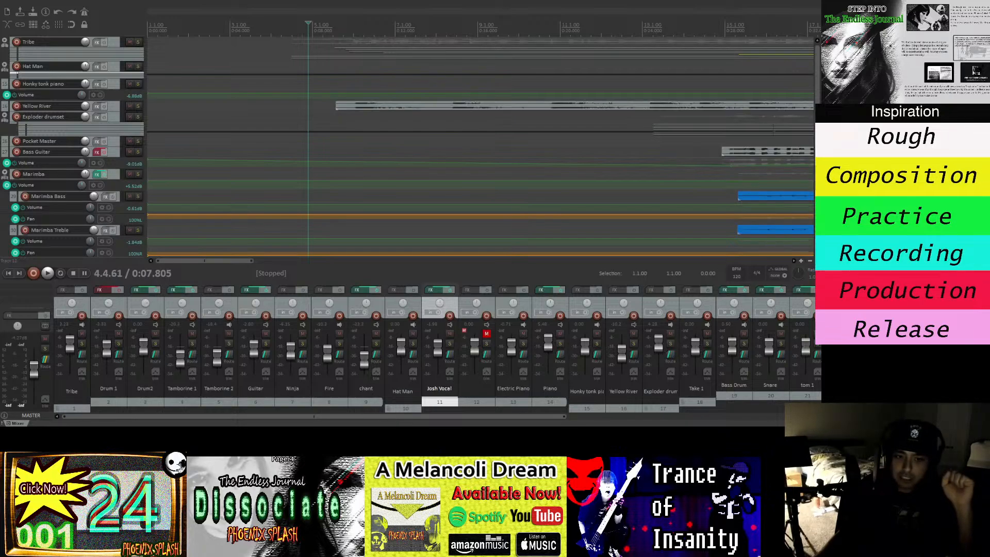
scroll(387, 416, right, 9)
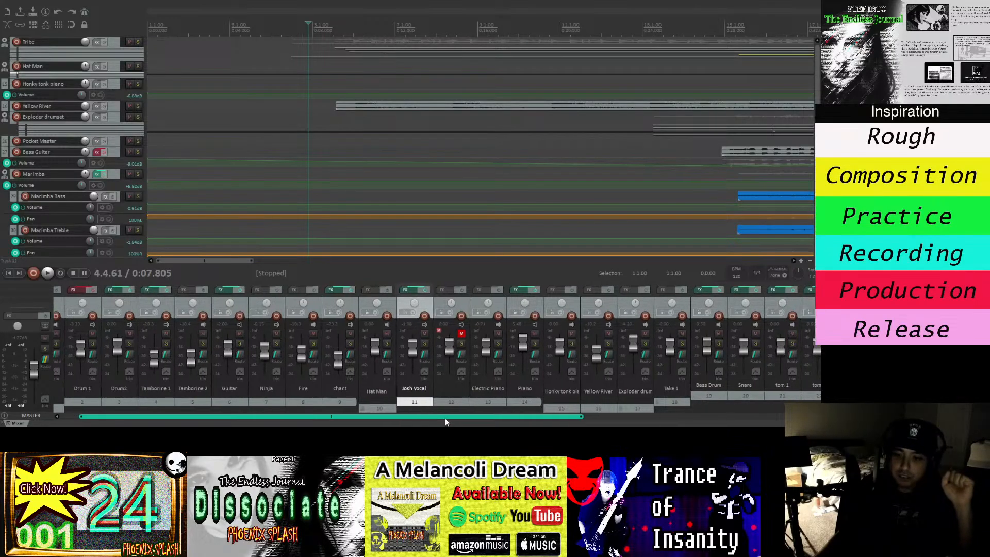
scroll(437, 350, left, 9)
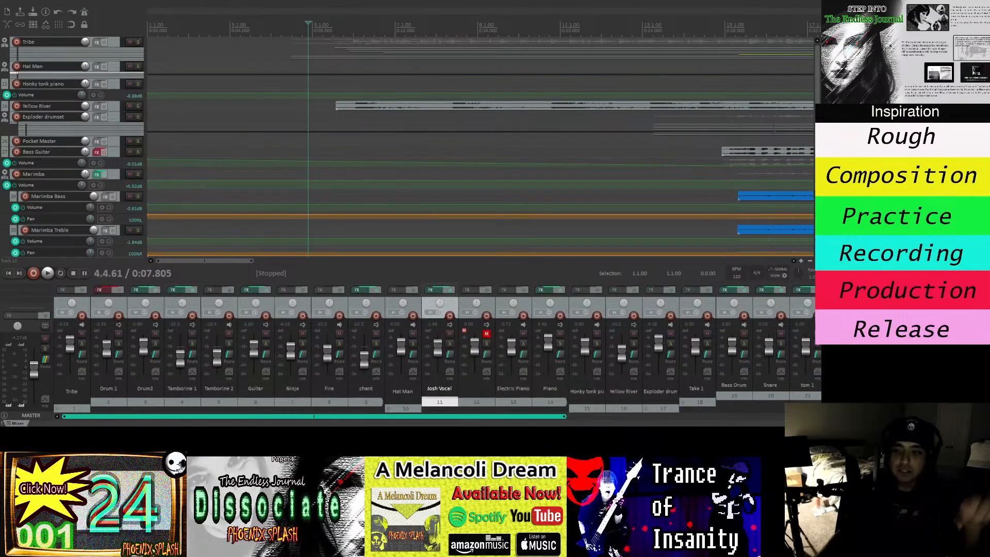
scroll(632, 411, right, 10)
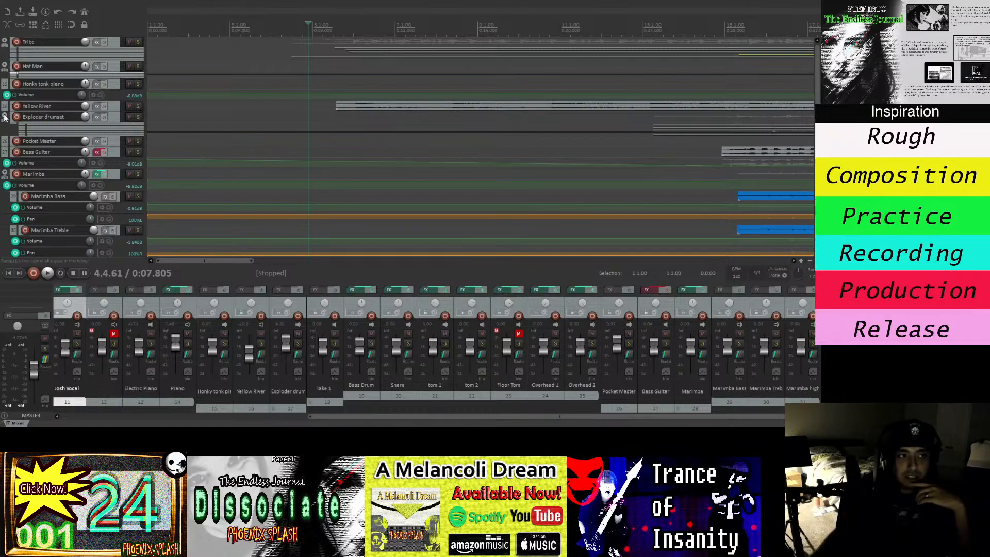
click(5, 68)
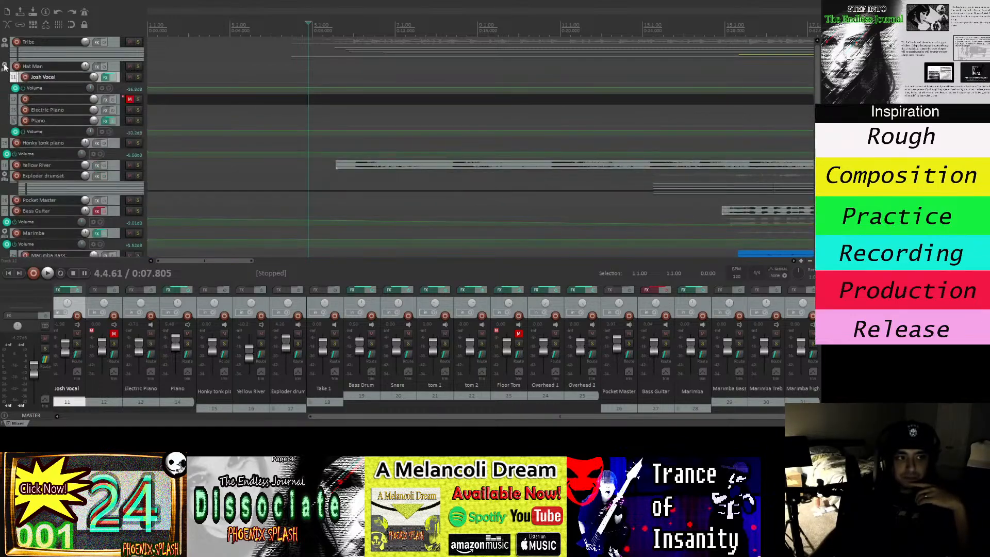
click(4, 67)
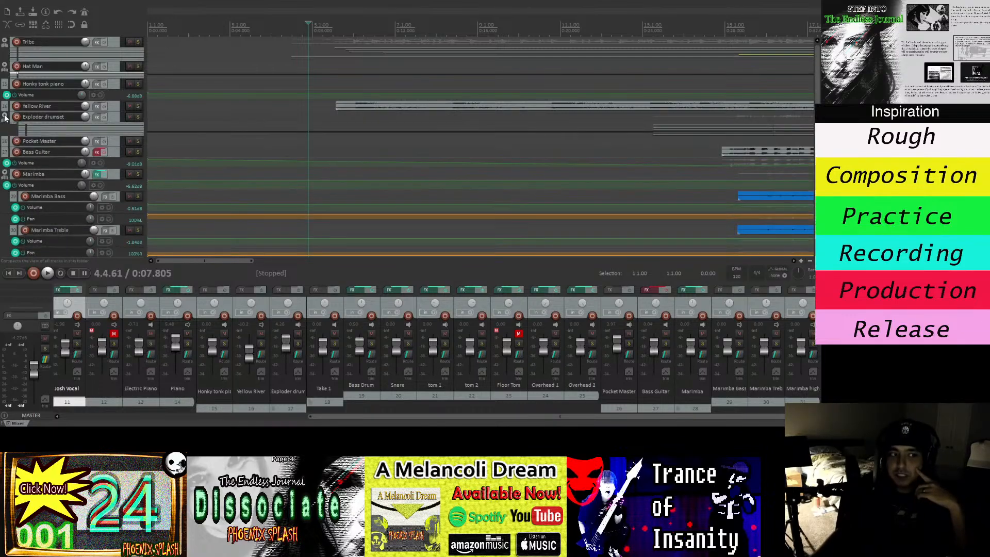
click(4, 175)
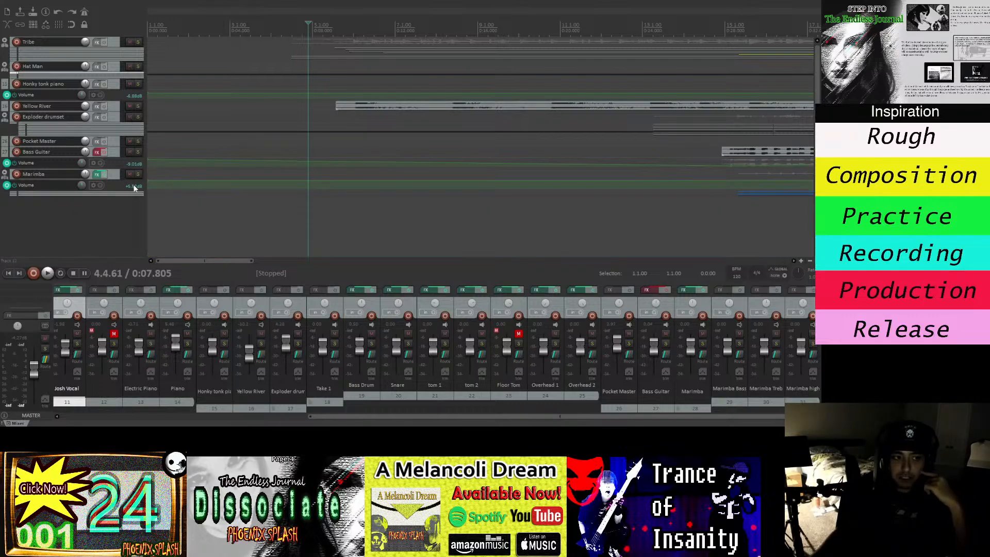
drag(115, 178, 119, 194)
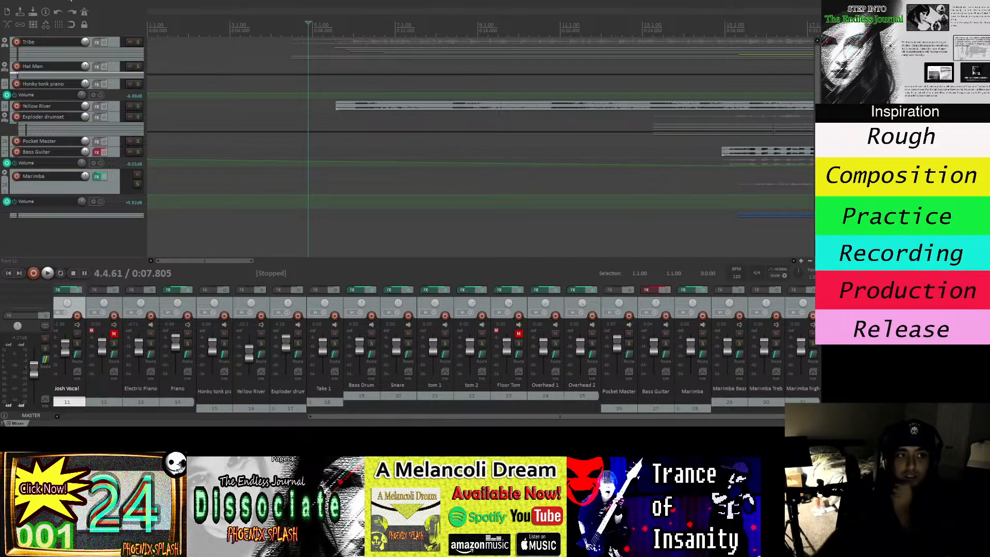
Check the tracks inside the Tribe folder, expand the Exploder drumset folder and select its parent track.
click(4, 41)
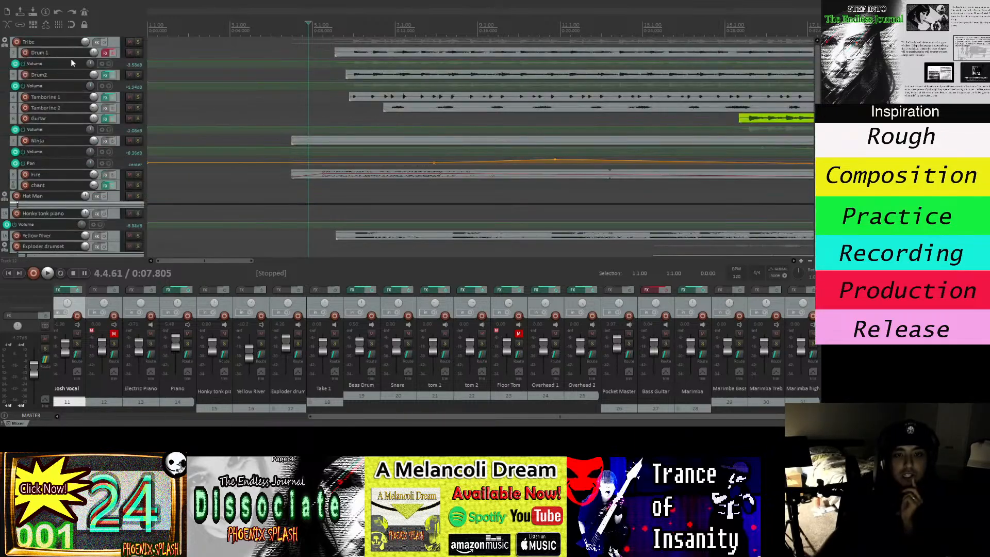
click(3, 42)
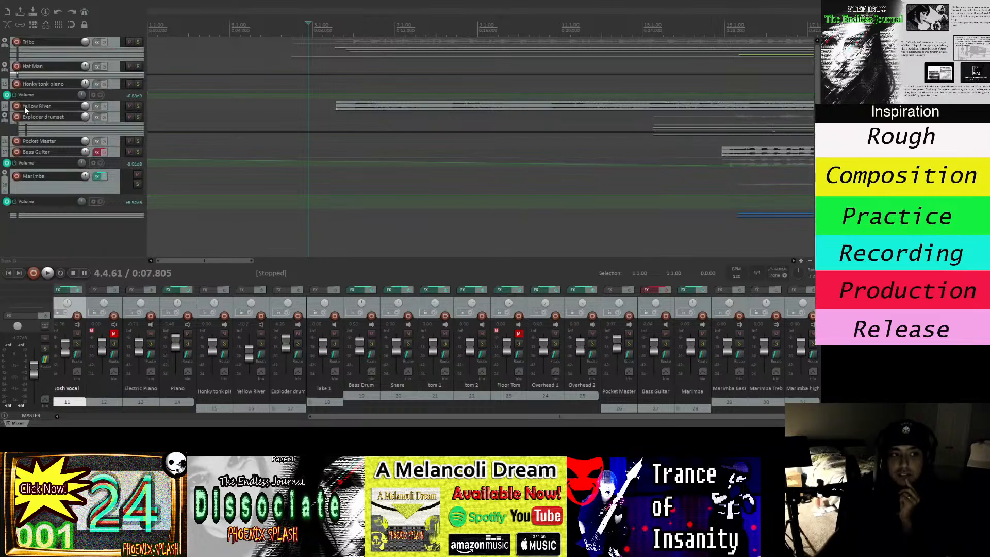
click(5, 118)
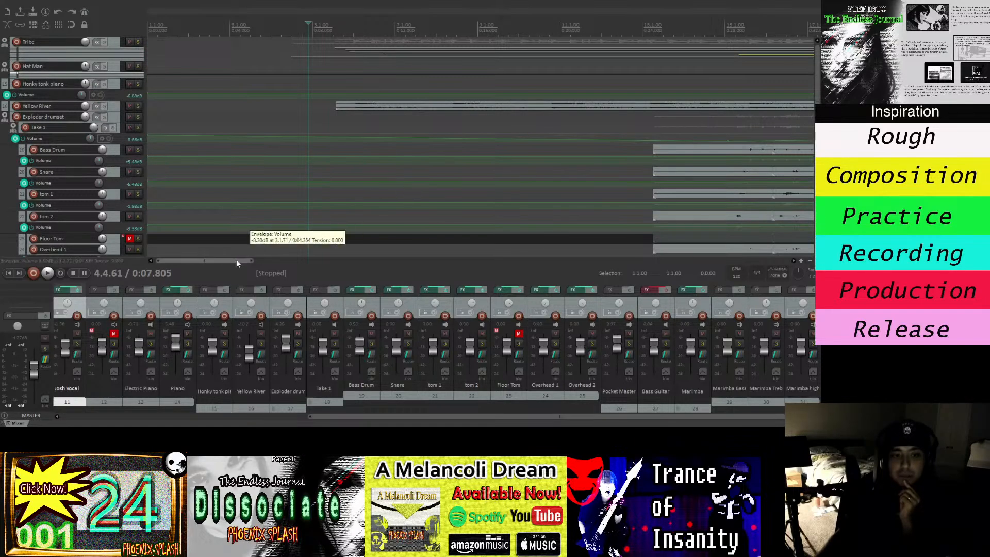
drag(236, 259, 253, 261)
scroll(485, 166, down, 4)
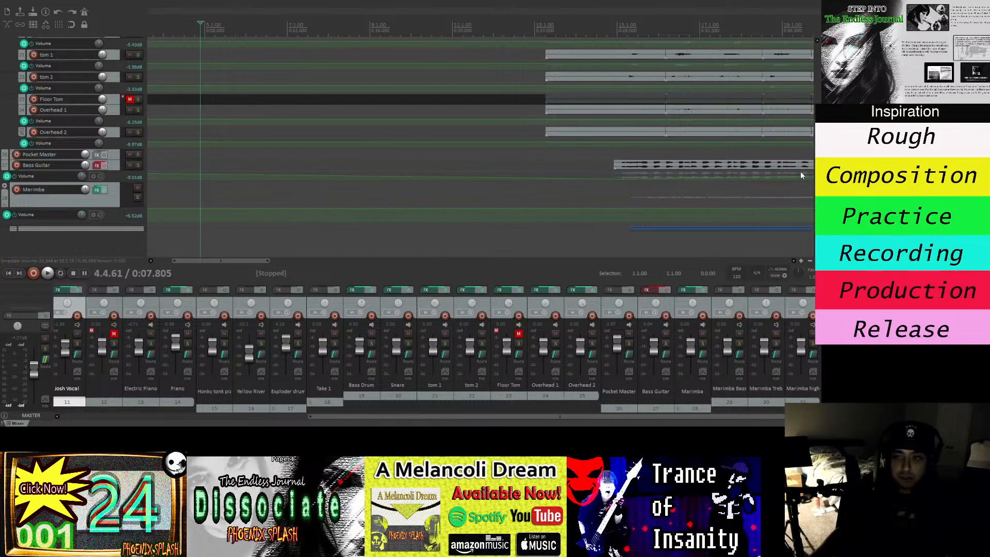
scroll(701, 175, up, 3)
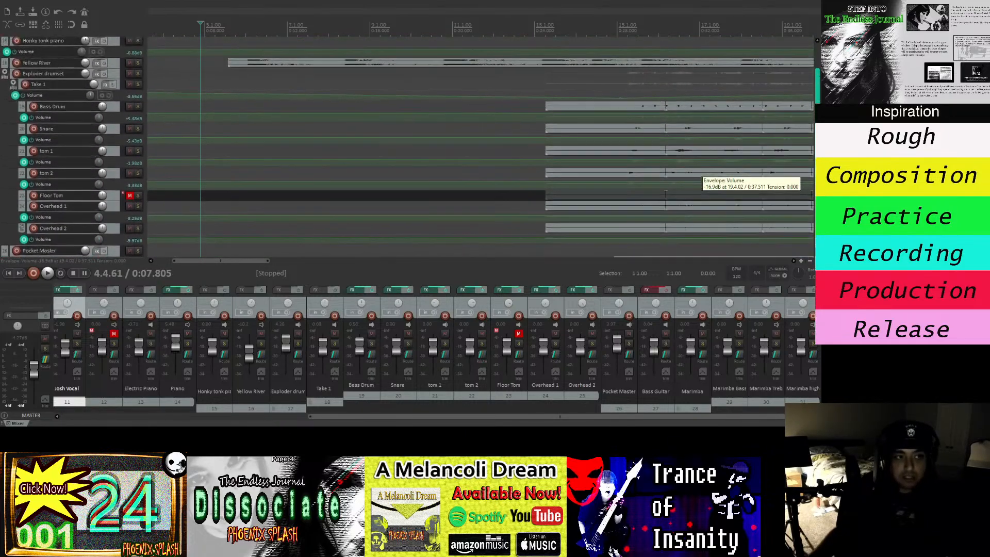
click(112, 82)
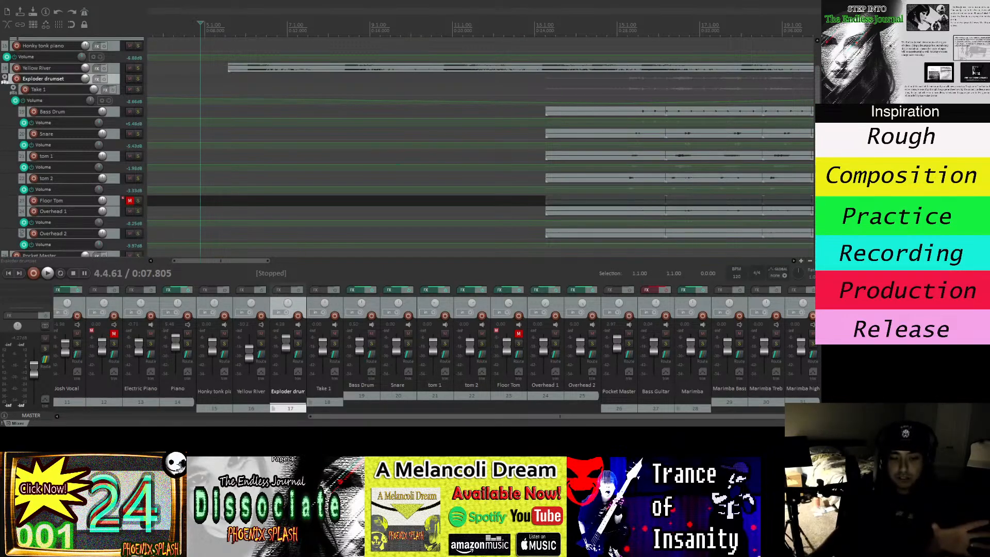
key(alt+Tab)
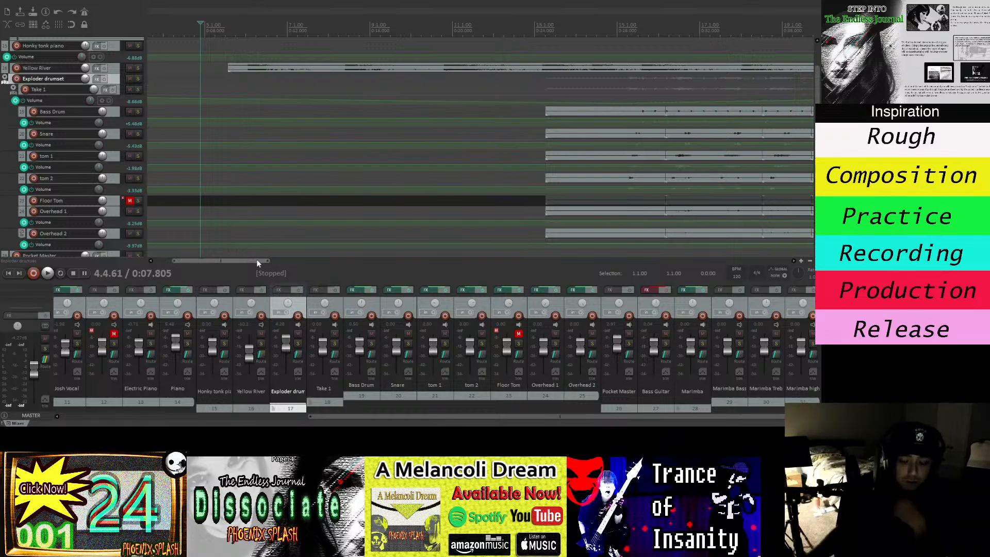
Place the edit cursor at the start of the Yellow River clip, at 5.3.26, and start playback.
mouse_move(257, 258)
mouse_down()
mouse_move(269, 260)
mouse_move(245, 262)
mouse_move(265, 268)
mouse_up()
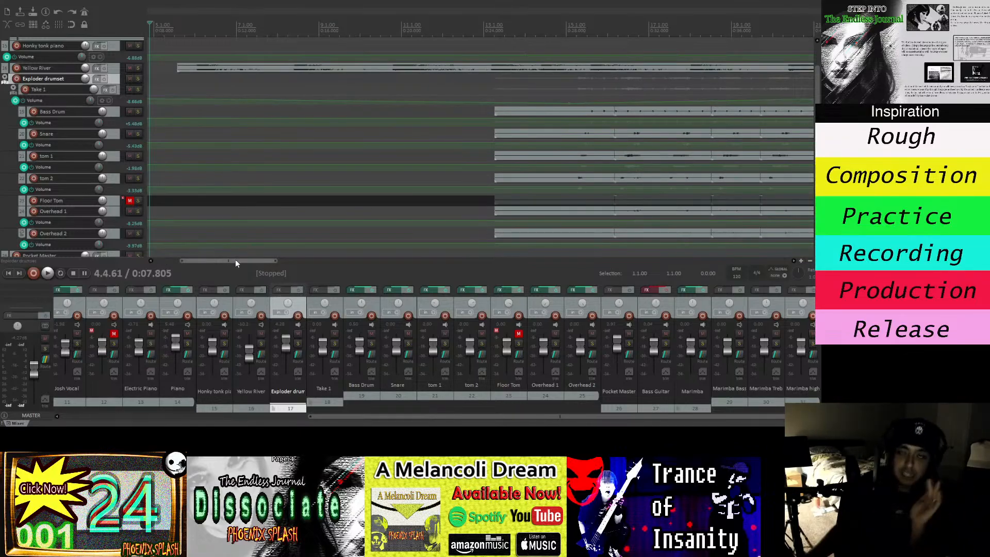
click(173, 31)
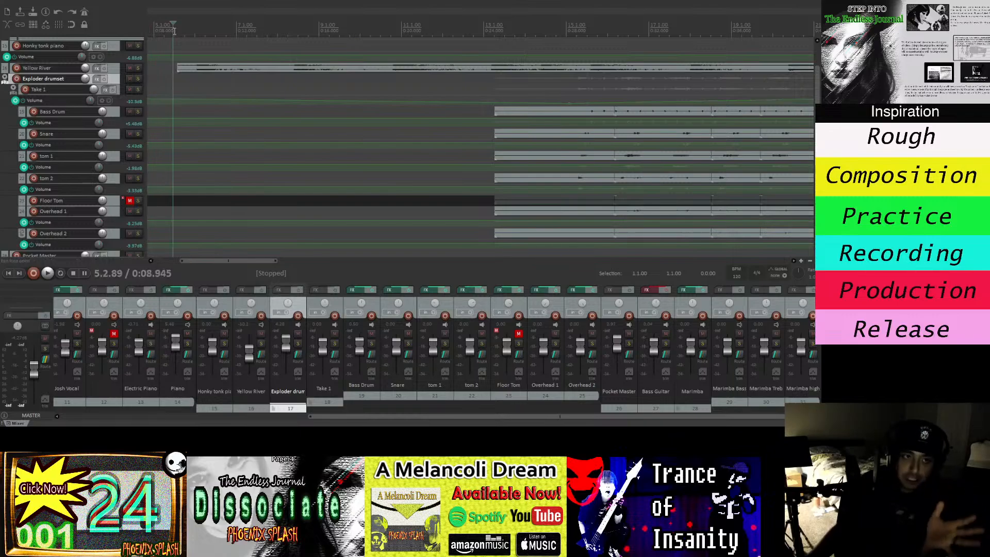
click(179, 31)
click(172, 30)
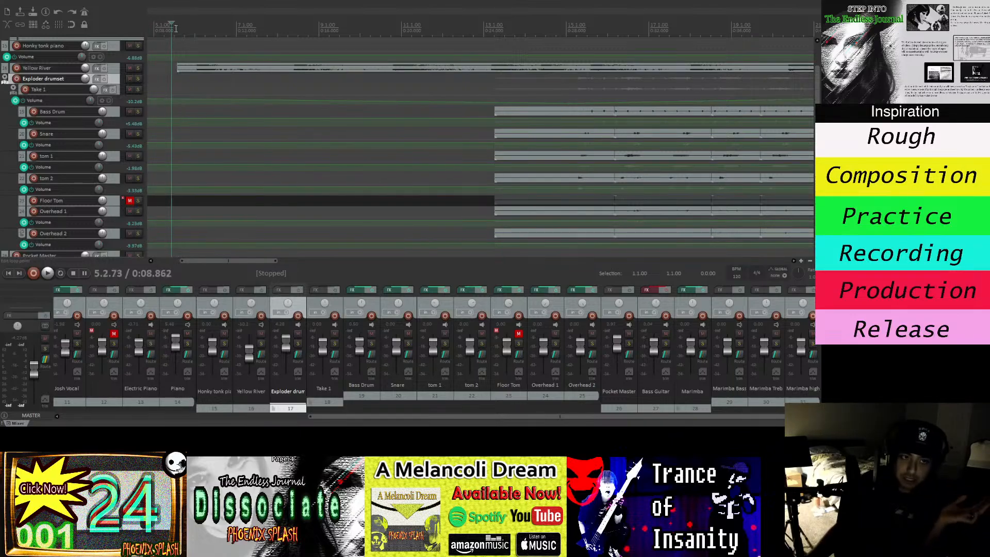
click(178, 30)
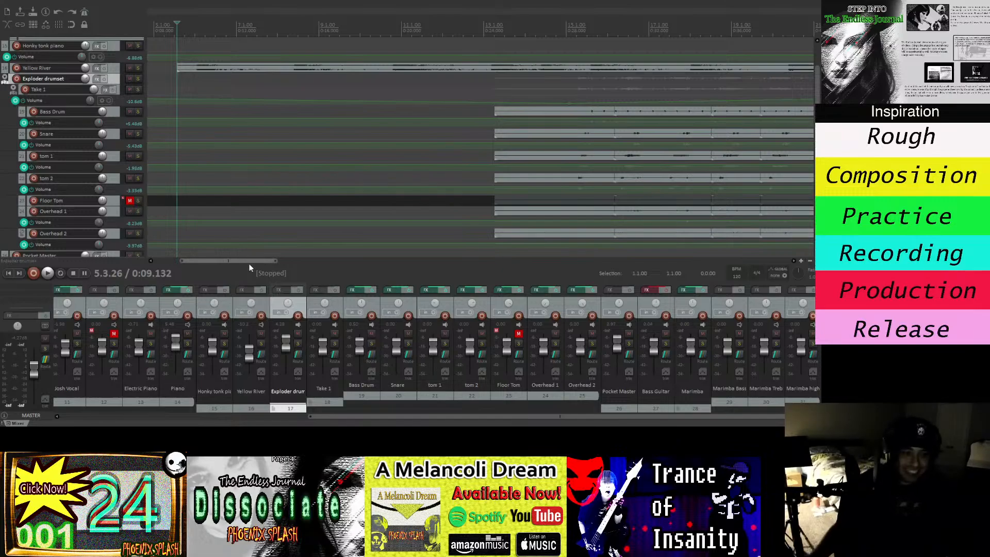
key(space)
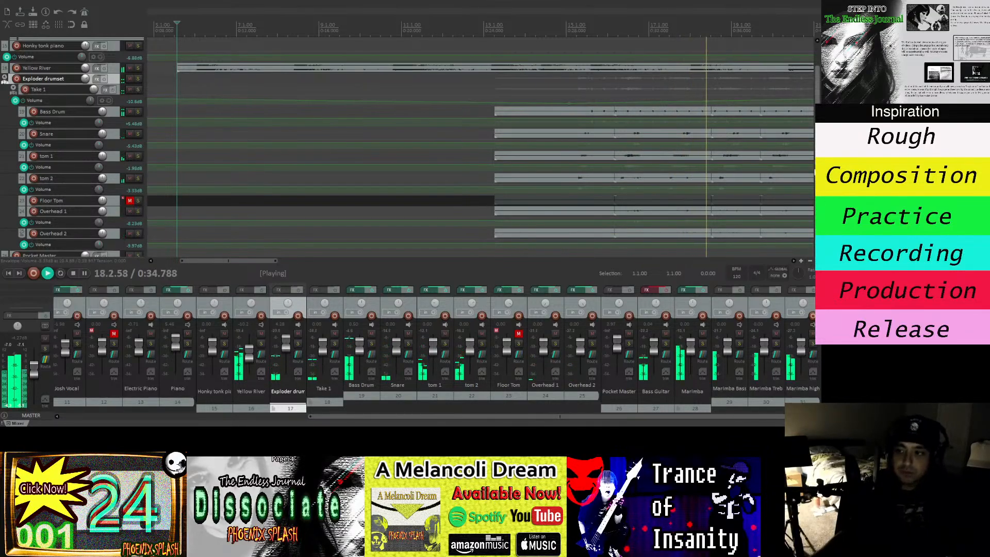
Follow the drum, Bass Guitar and Marimba tracks during playback, and stop with the edit cursor at 24.3.95.
scroll(479, 144, down, 1)
scroll(811, 204, down, 3)
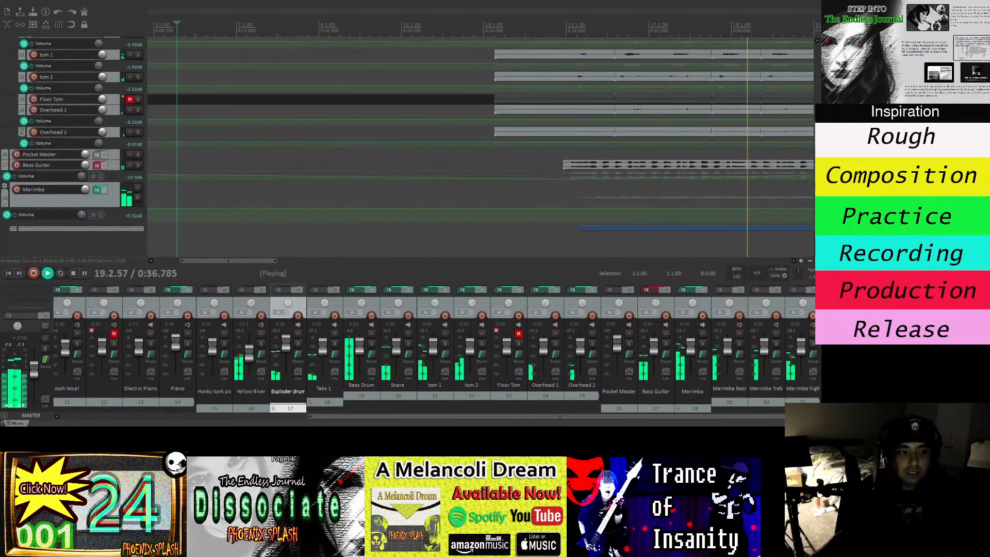
scroll(813, 216, down, 1)
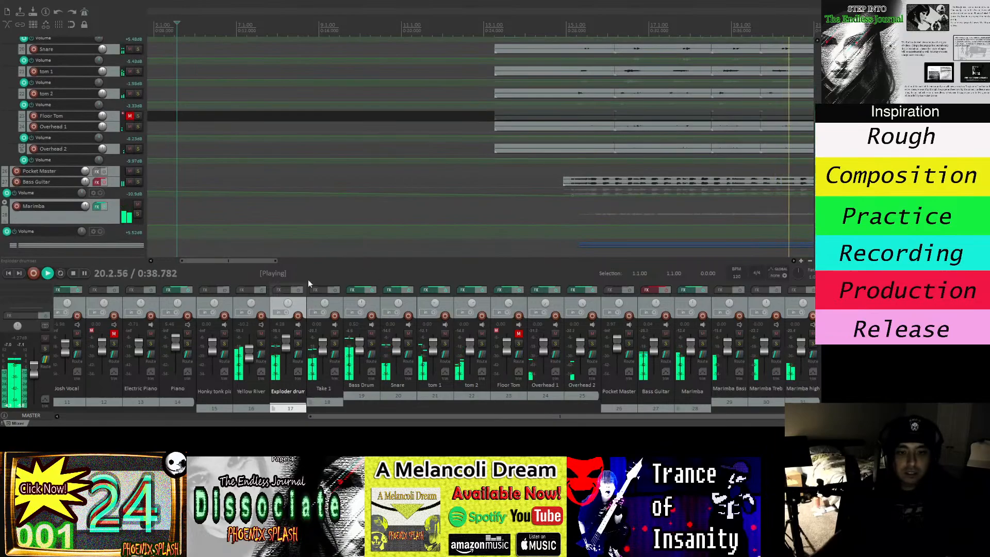
drag(244, 261, 335, 276)
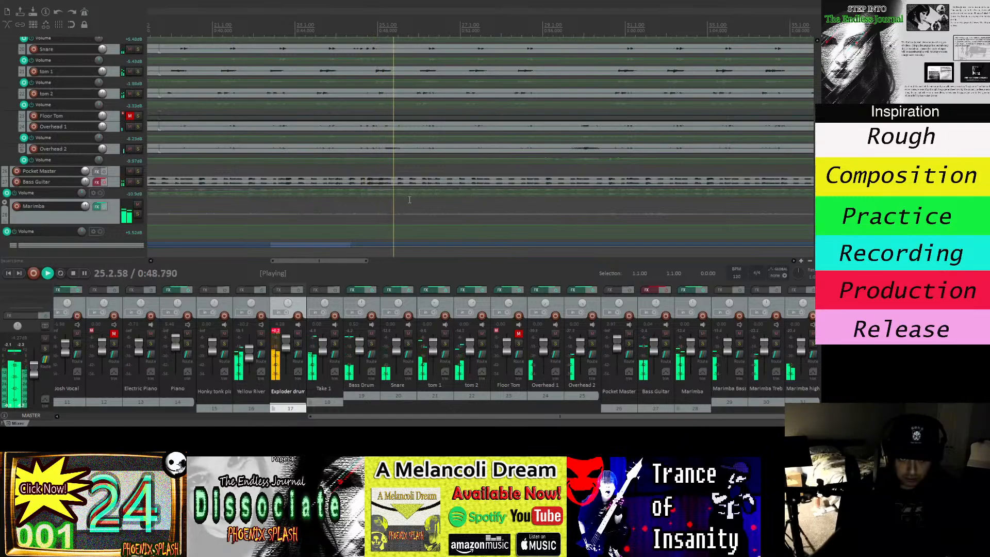
key(space)
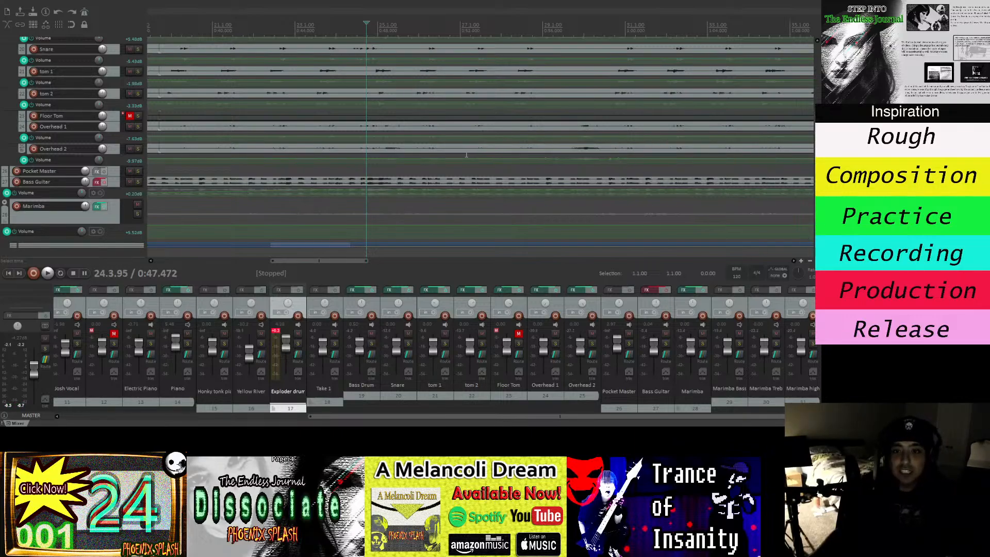
Enlarge the Bass Guitar waveform around measure 24 and place the edit cursor at 25.1.49.
click(817, 244)
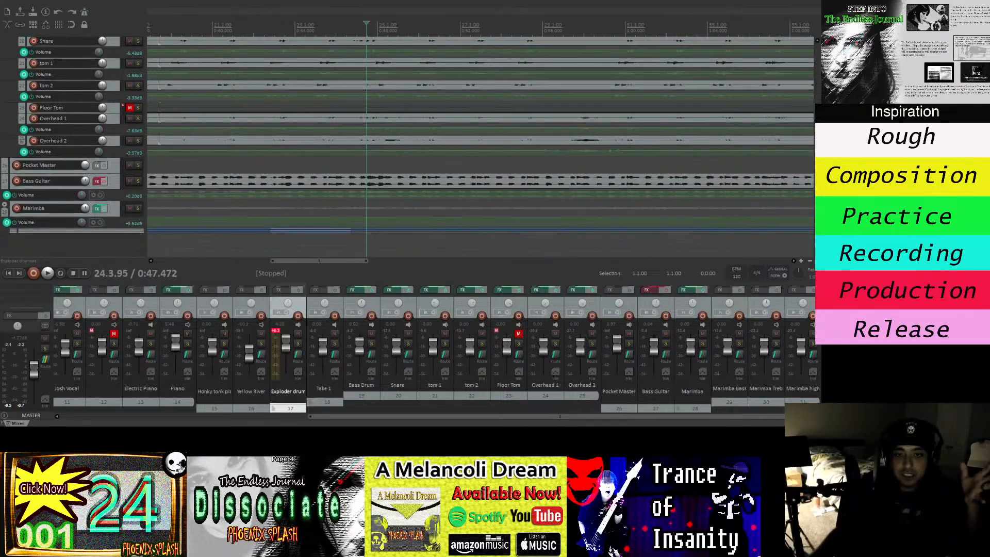
click(817, 244)
click(817, 245)
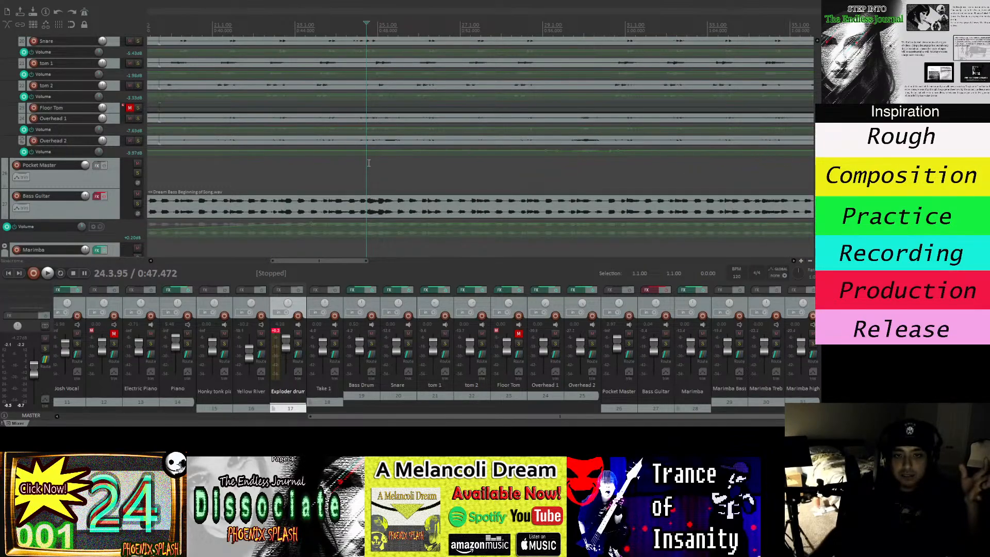
click(801, 261)
click(801, 261)
click(800, 261)
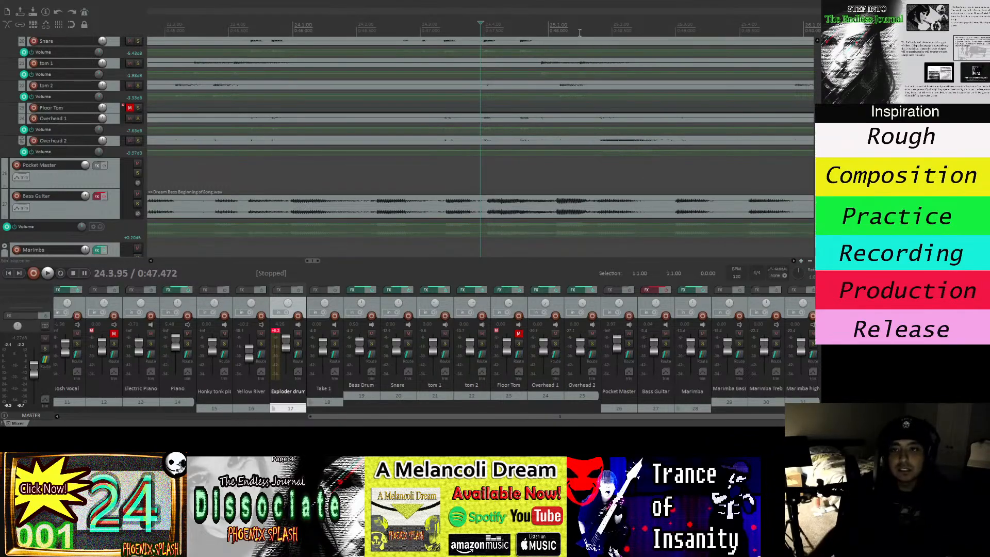
click(601, 149)
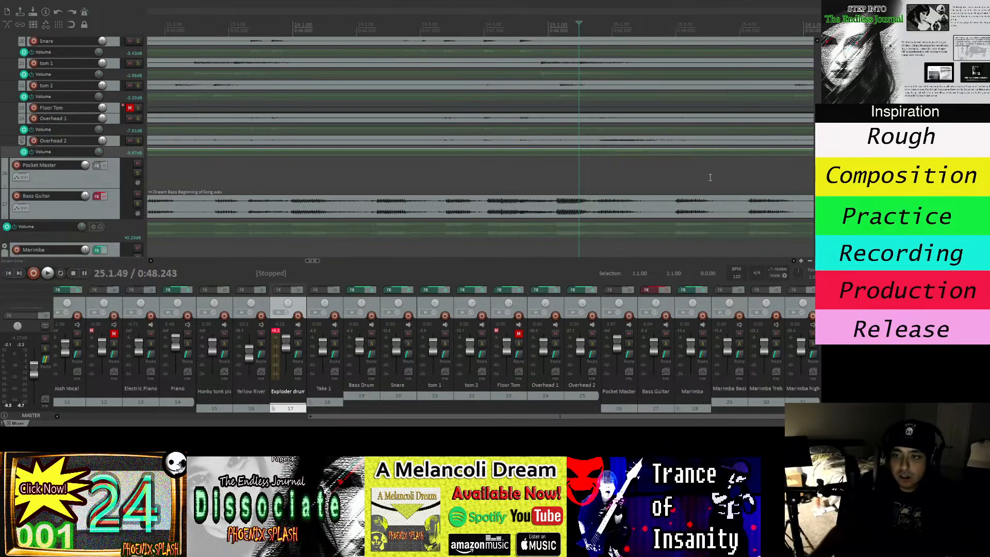
Examine the Bass Guitar waveform after measure 25, and show a longer stretch of the timeline around the edit cursor.
drag(312, 262, 318, 263)
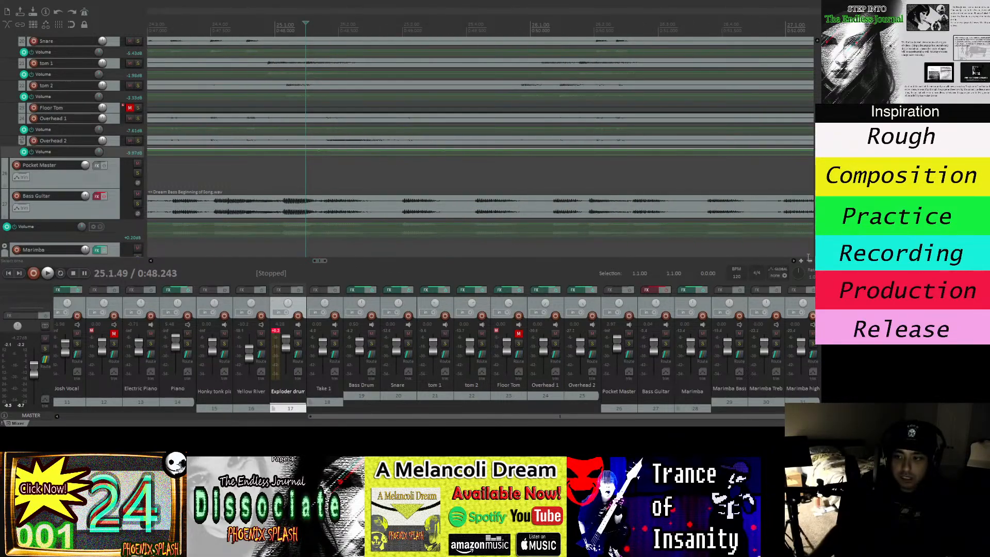
scroll(481, 206, up, 2)
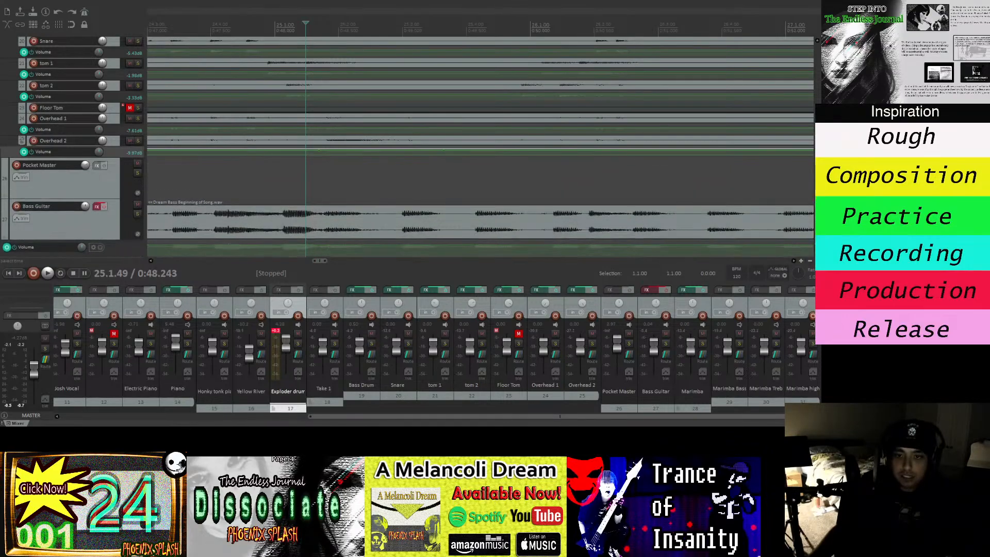
click(809, 262)
click(810, 262)
click(809, 262)
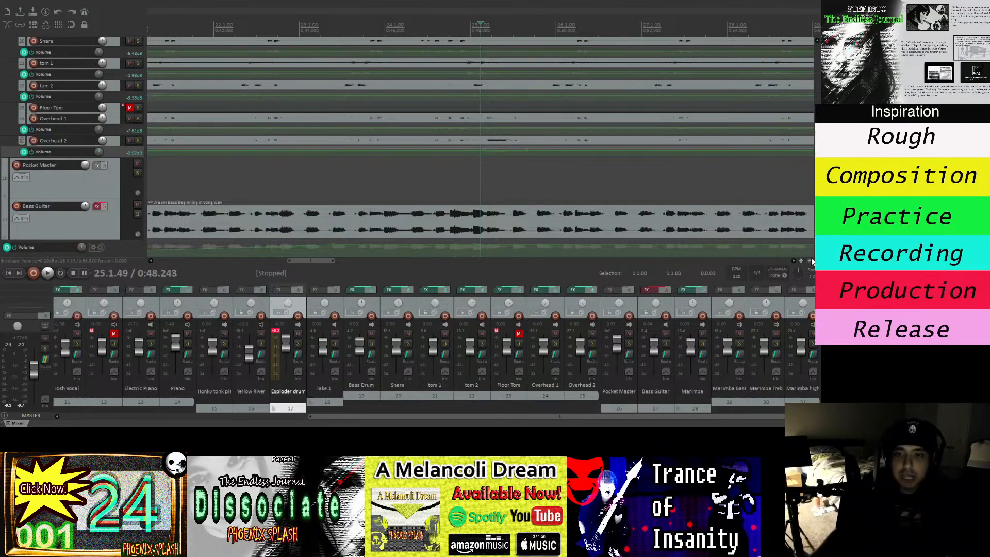
Show a longer stretch of the timeline, and enlarge the Overhead 2 track together with its volume envelope lane.
click(809, 262)
click(809, 262)
click(809, 262)
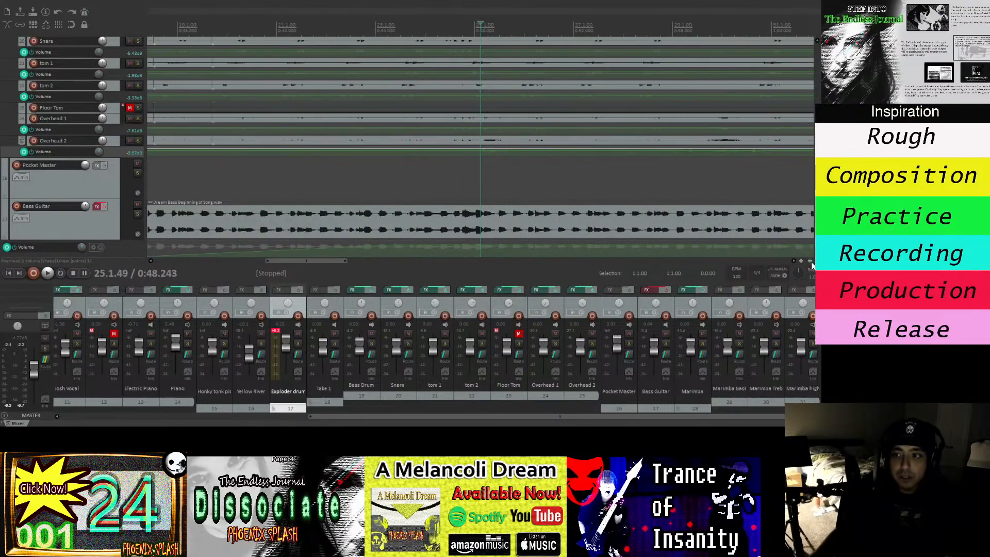
click(810, 262)
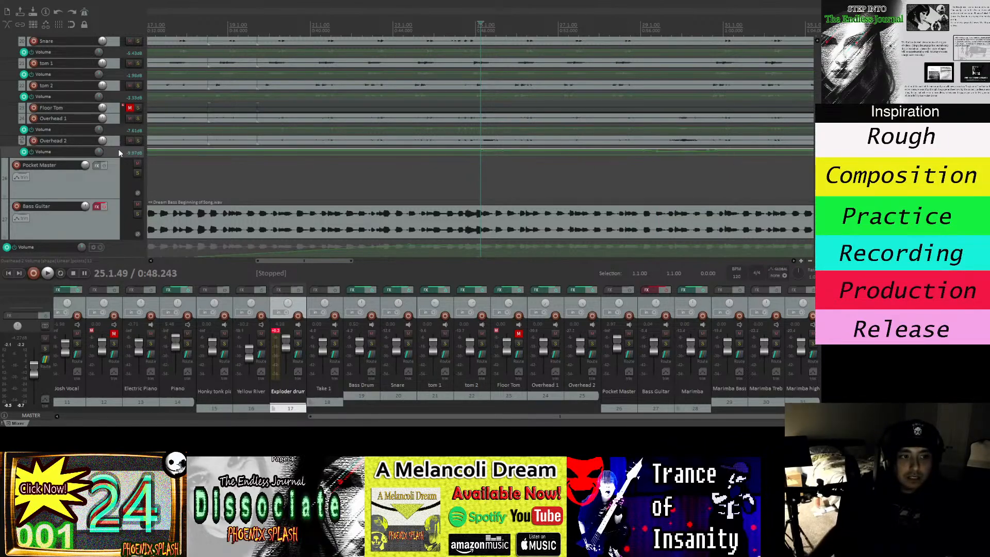
click(117, 133)
click(151, 147)
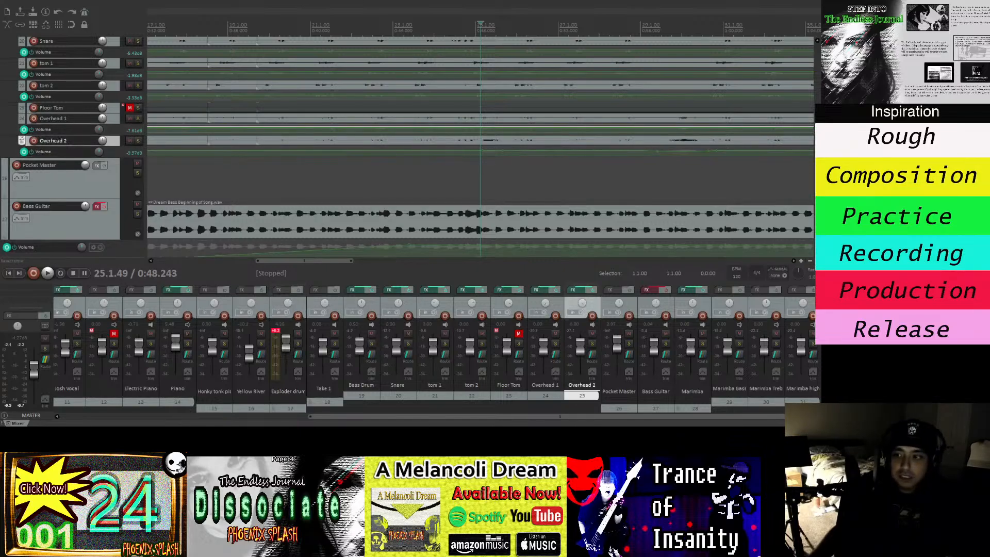
scroll(480, 206, up, 2)
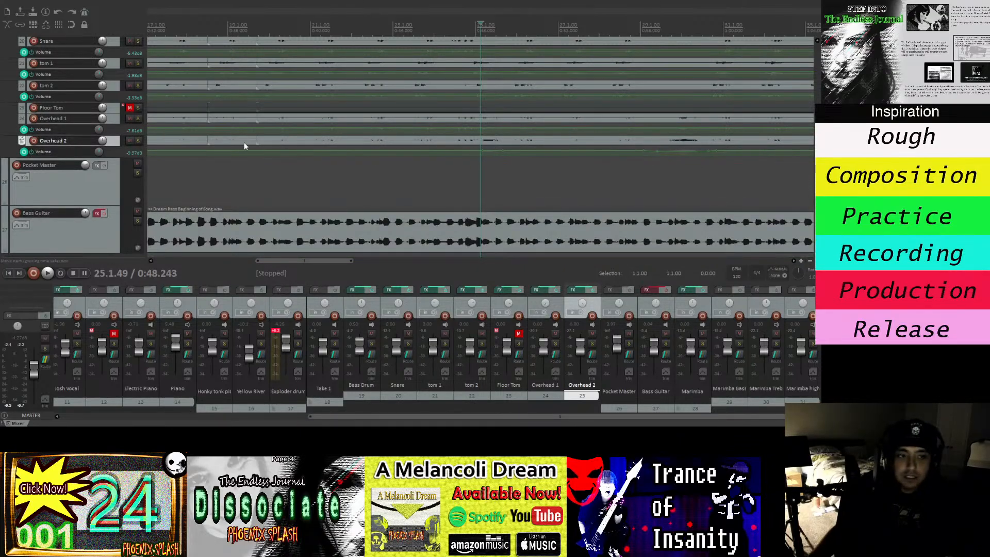
drag(118, 146, 139, 203)
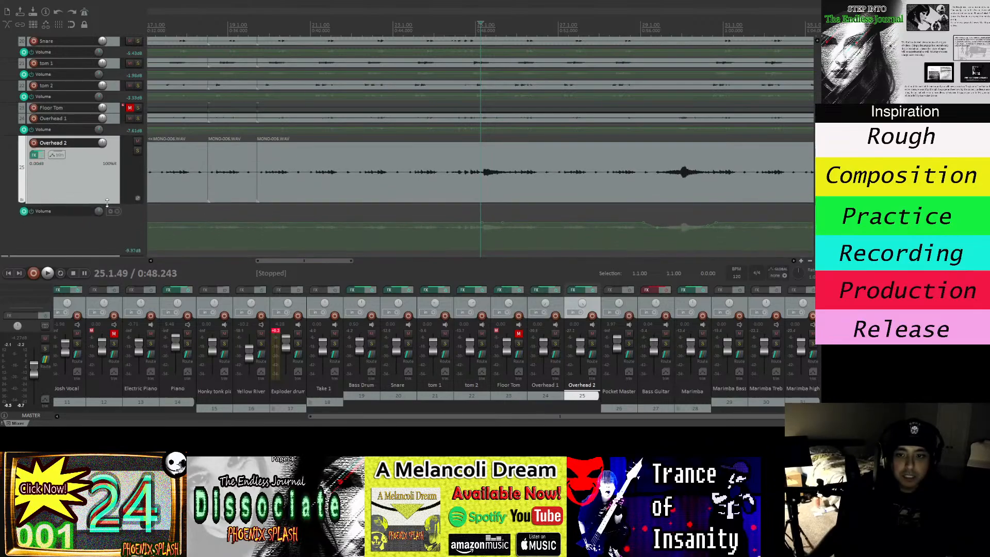
scroll(482, 160, down, 3)
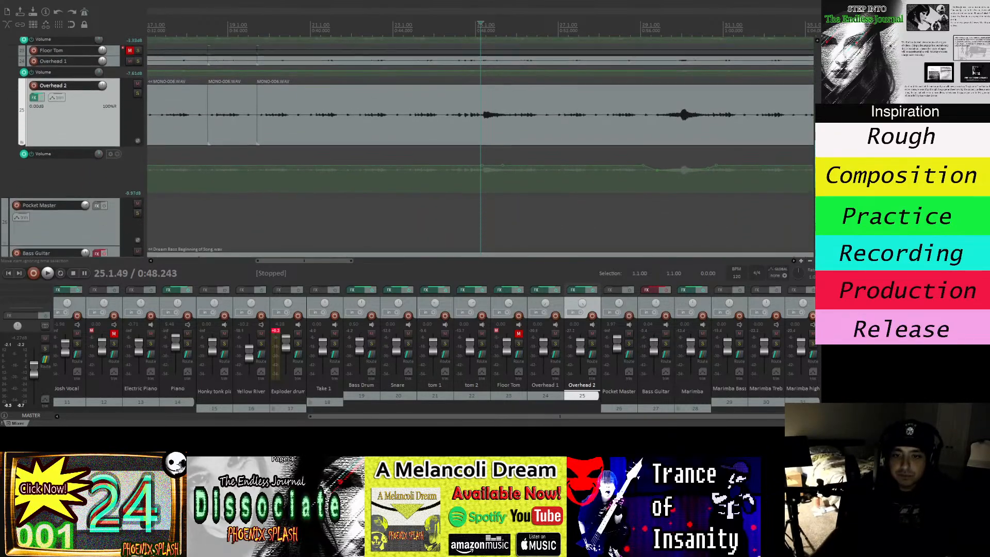
Add a short dip to the Overhead 2 volume envelope over the loud hit just after 25.1.
click(480, 161)
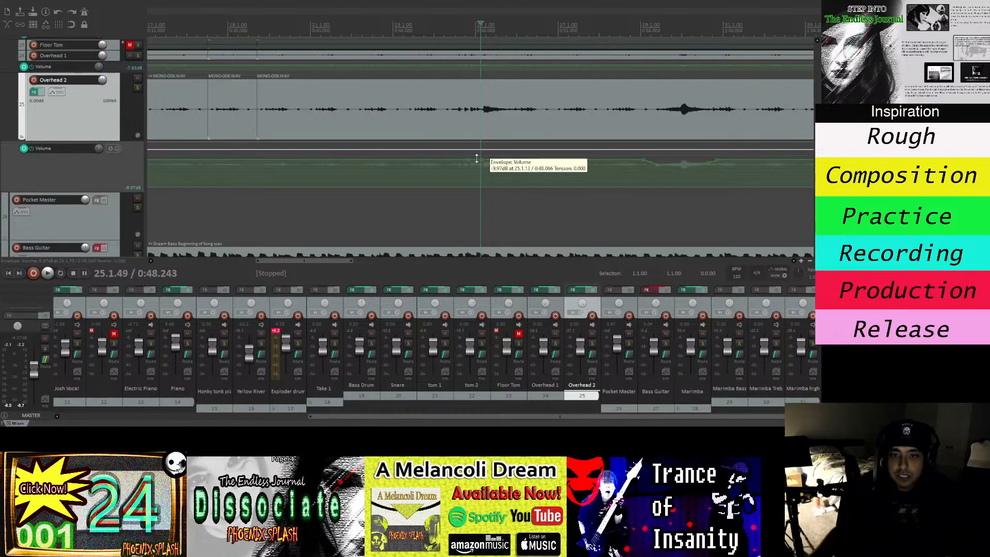
mouse_move(491, 175)
mouse_down()
mouse_move(482, 168)
mouse_move(496, 172)
mouse_up()
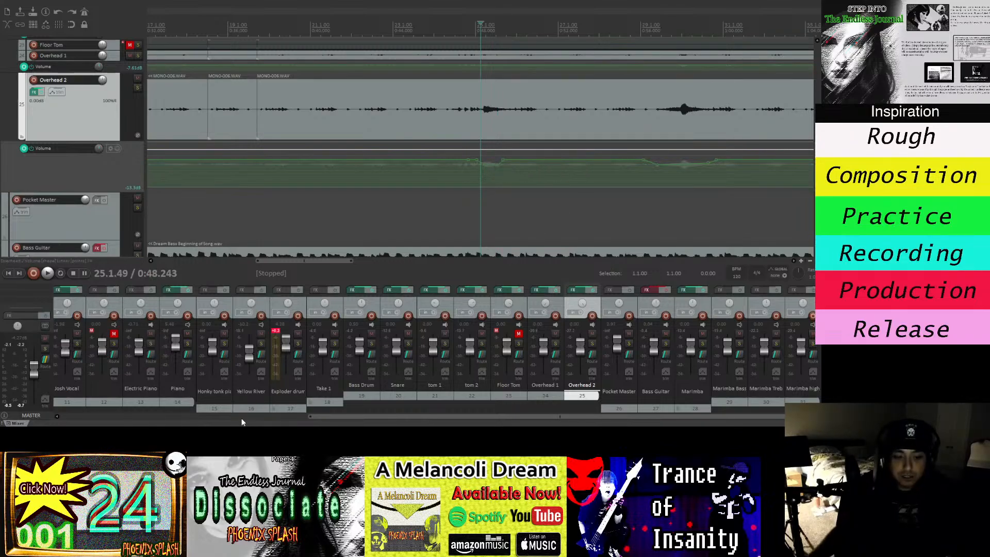
key(alt+Tab)
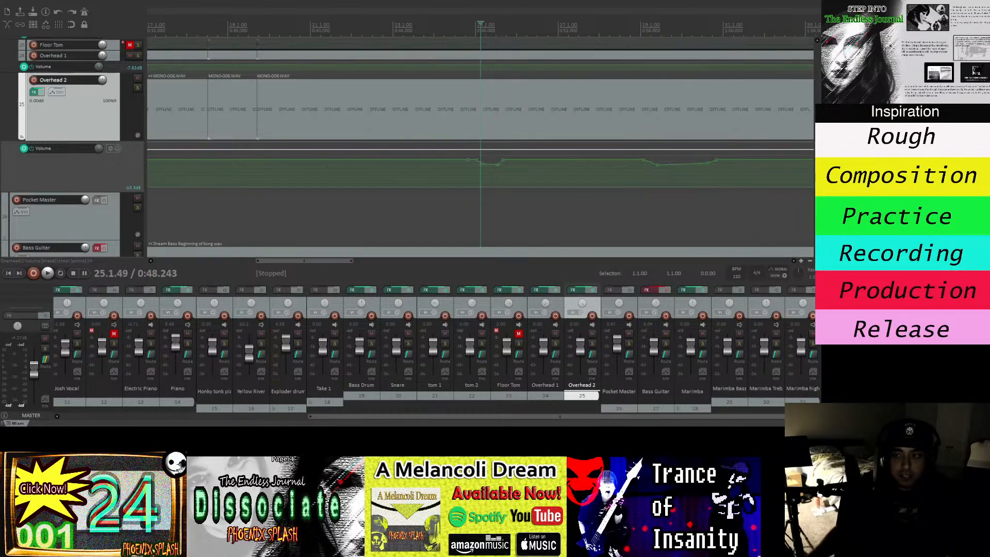
key(alt+Tab)
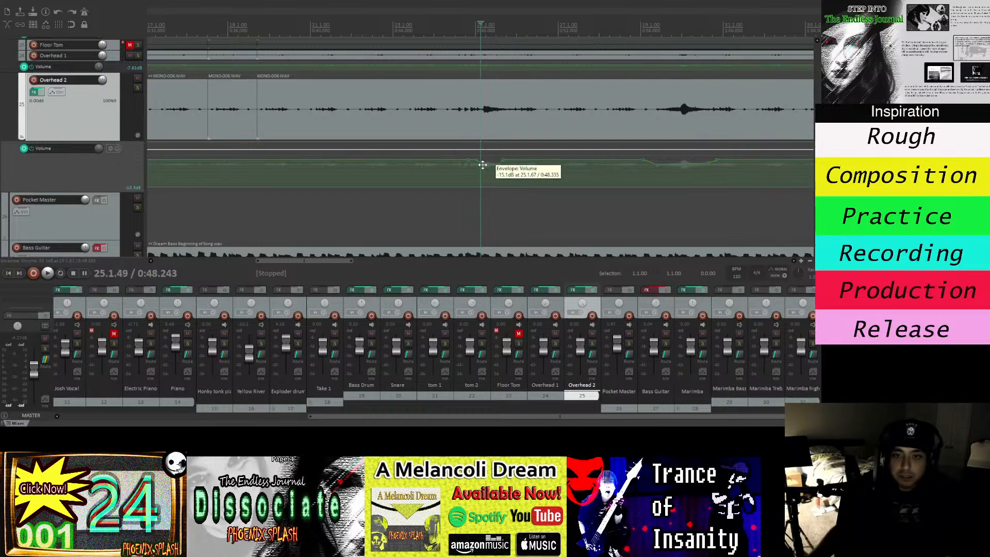
Deepen the Overhead 2 volume dips at measures 25 and 30, lowering the one at measure 30 to about -22.6 dB.
drag(482, 164, 483, 169)
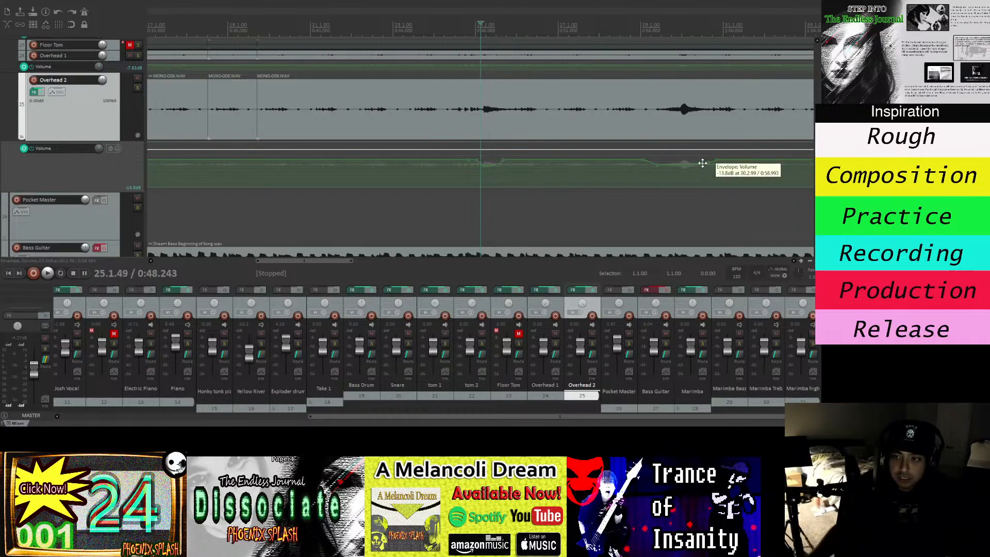
drag(655, 163, 699, 173)
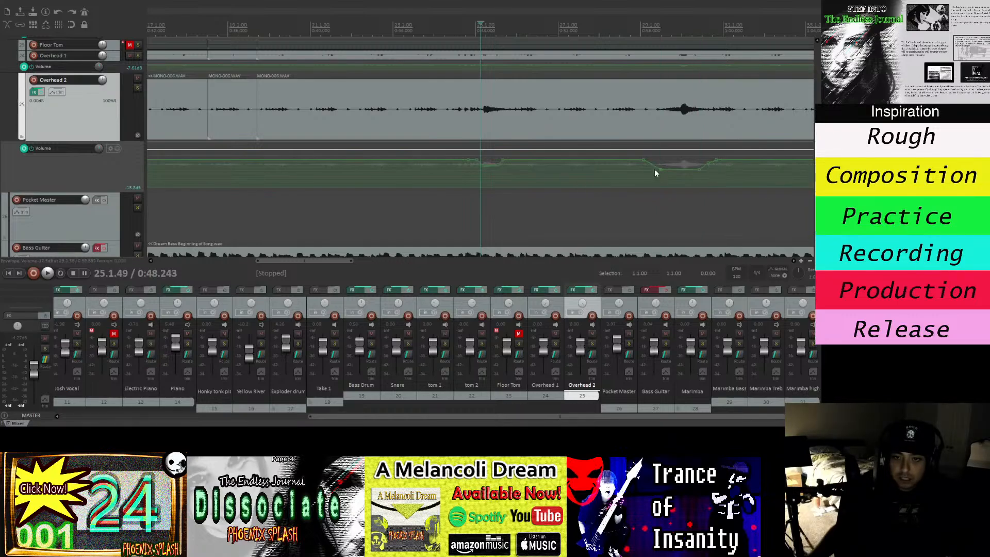
mouse_move(498, 165)
mouse_down()
mouse_move(479, 169)
mouse_move(485, 176)
mouse_up()
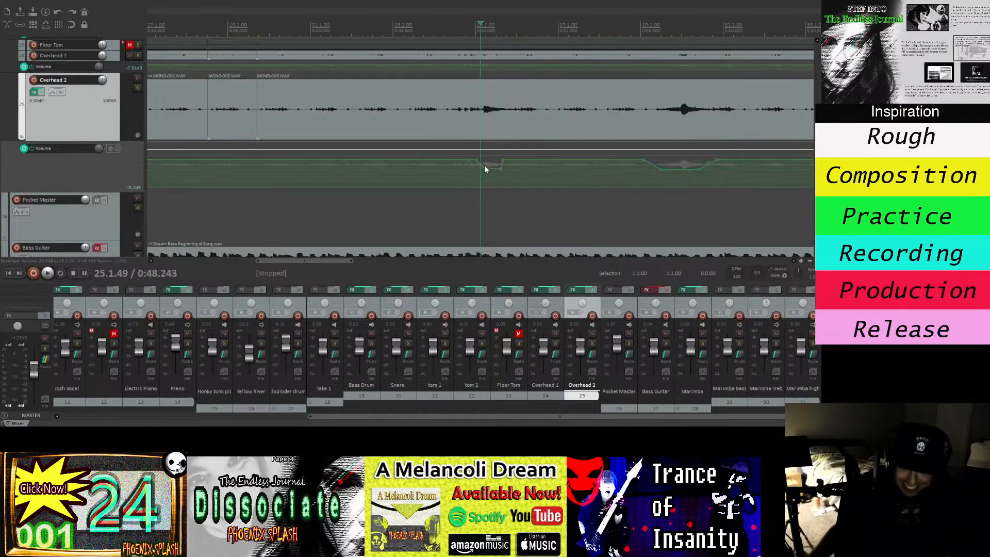
drag(484, 168, 484, 169)
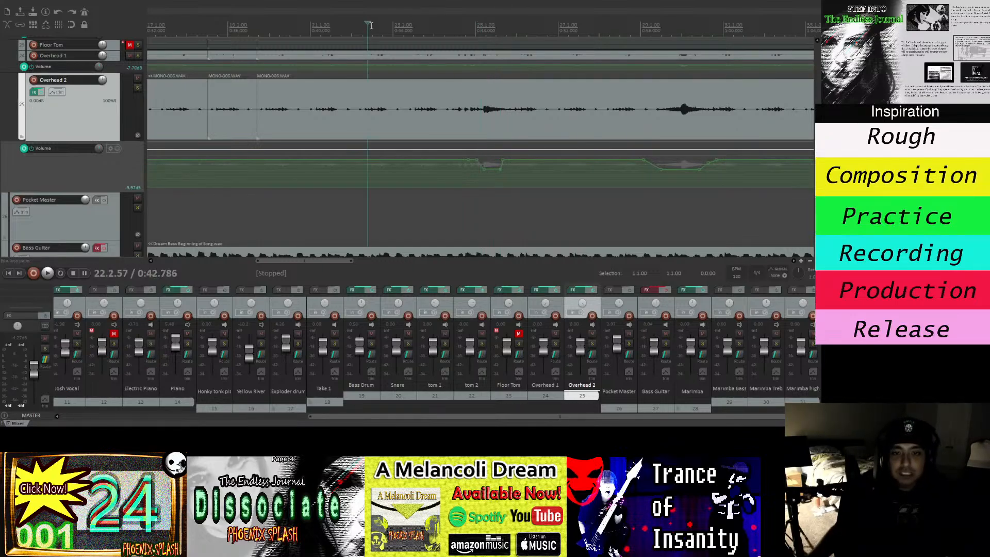
Play from 22.2.57, lower the middle of the Overhead 2 volume dip around measure 30, and stop playback.
key(space)
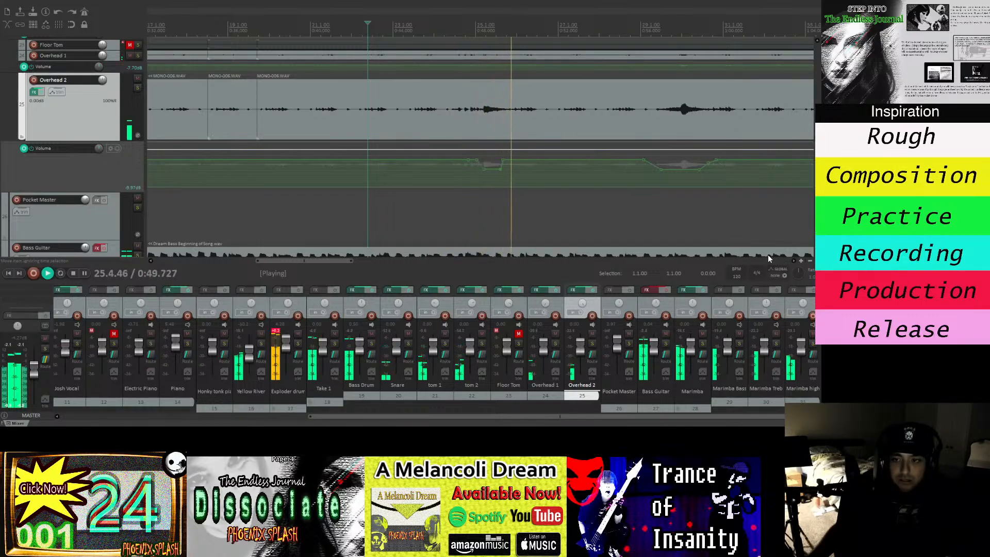
drag(295, 263, 335, 265)
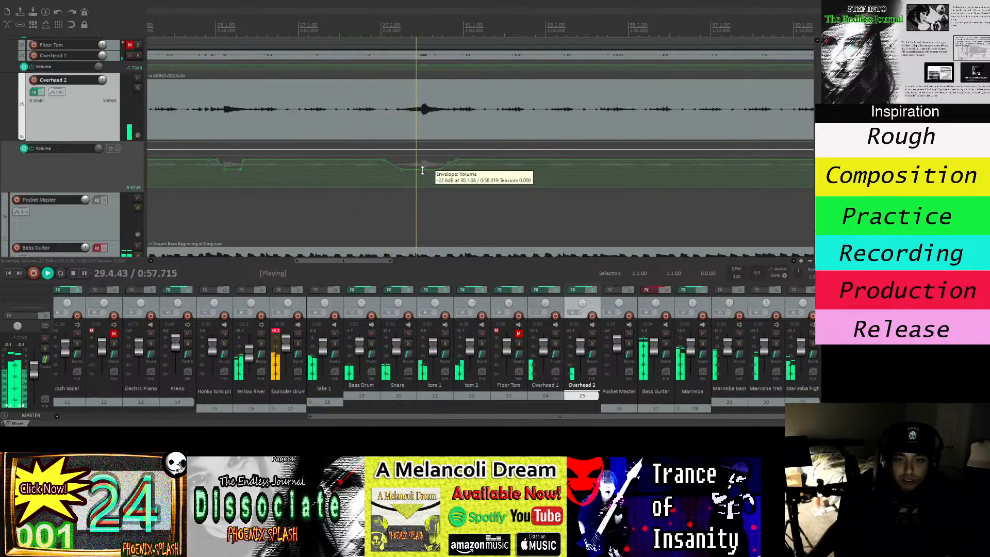
key(space)
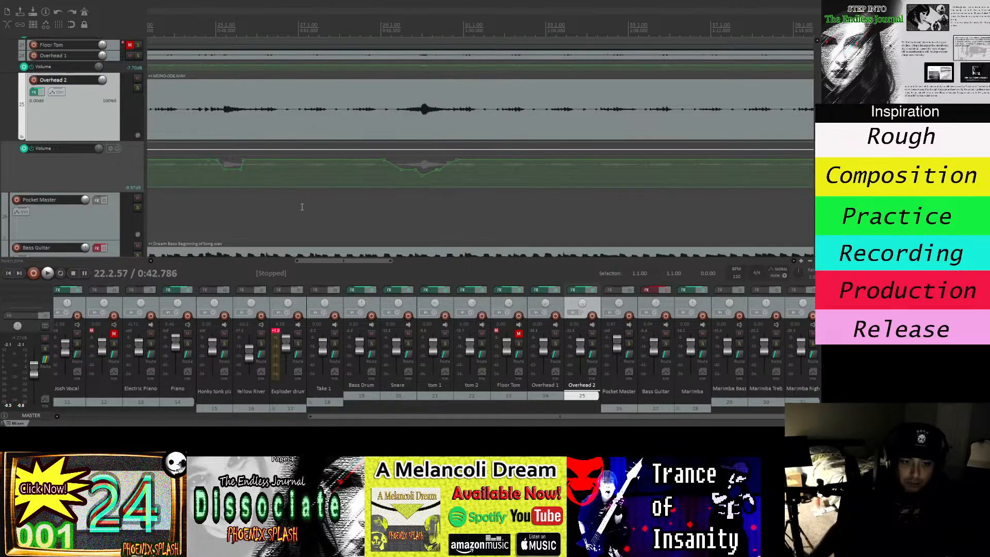
During playback from 22.2.57, deepen the Overhead 2 volume dip at measure 25 and lower the one at measure 30 to about -34 dB.
drag(330, 261, 305, 262)
key(space)
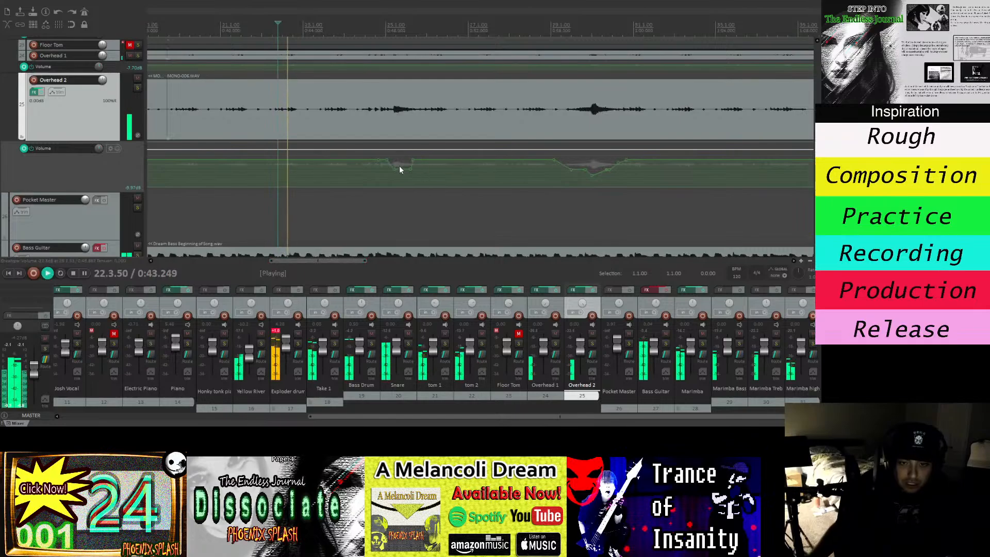
drag(399, 166, 410, 207)
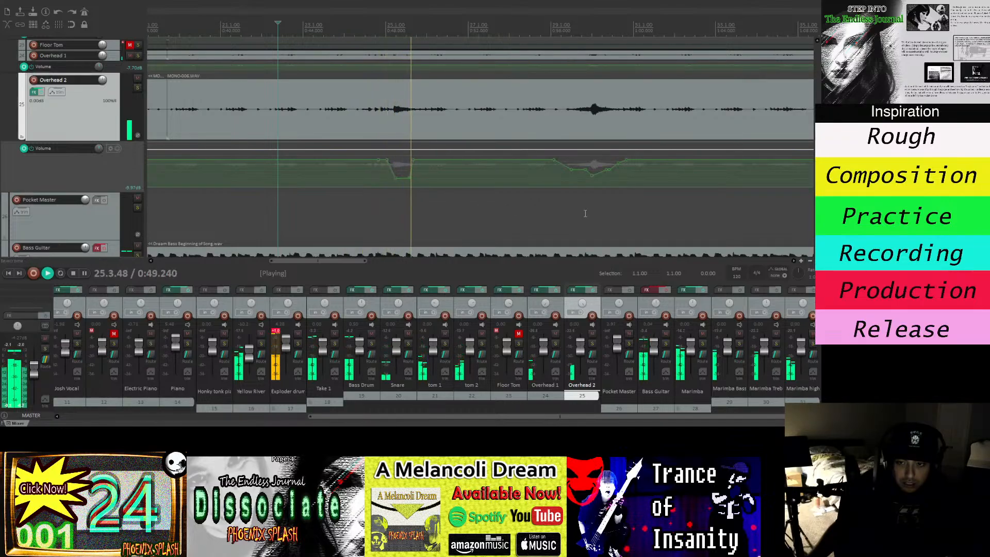
drag(608, 167, 607, 192)
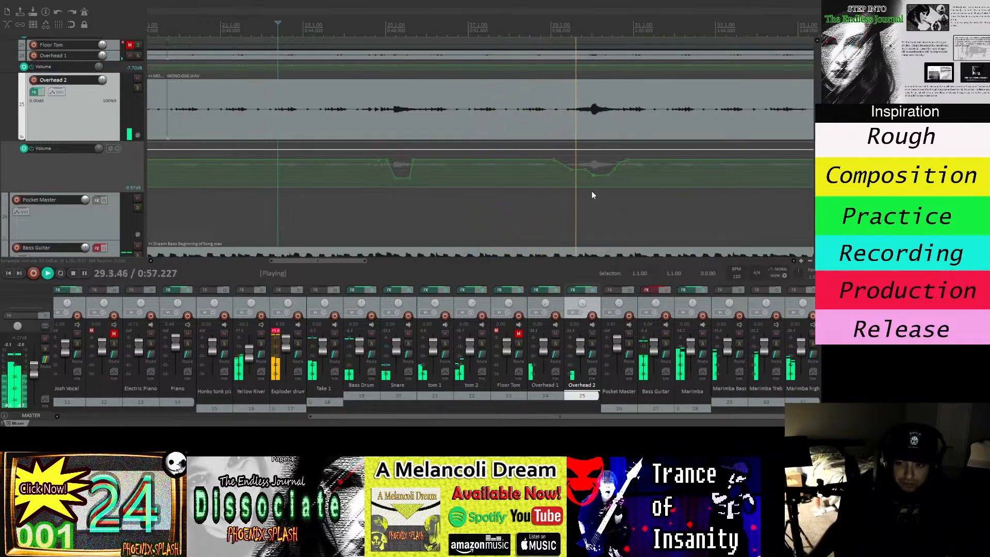
drag(595, 173, 586, 178)
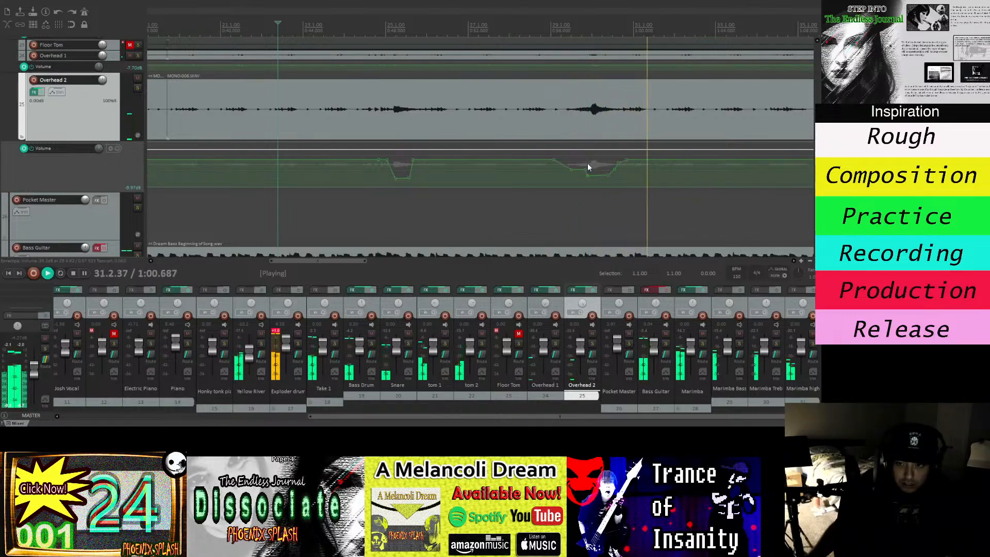
Listen to the reshaped Overhead 2 dips with the edit cursor at measure 29 and at 24.2.16, and stop.
click(555, 29)
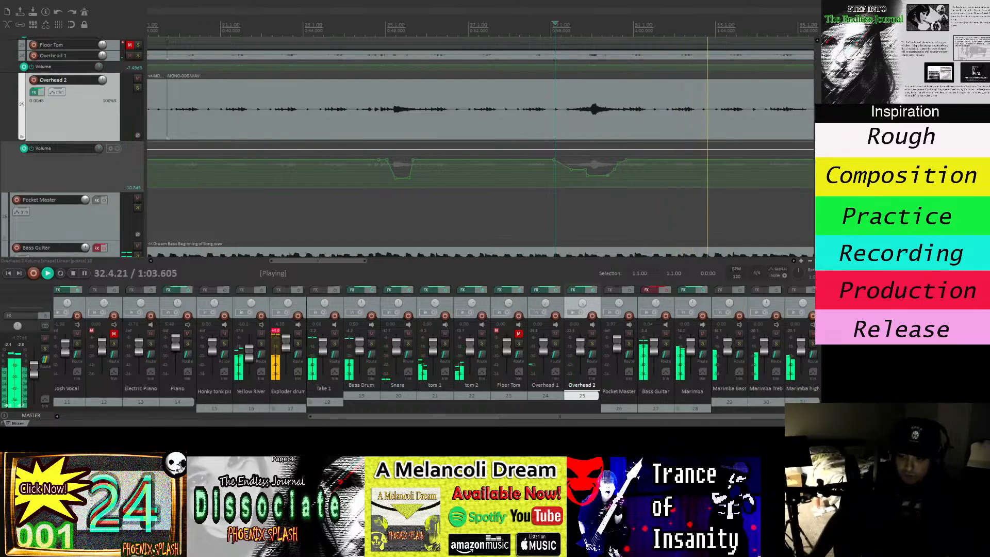
click(356, 28)
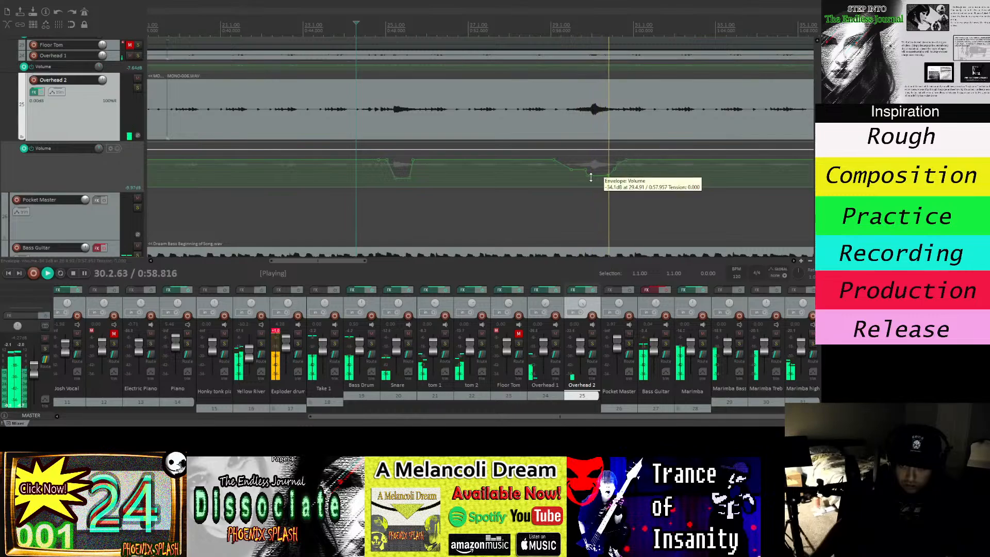
key(space)
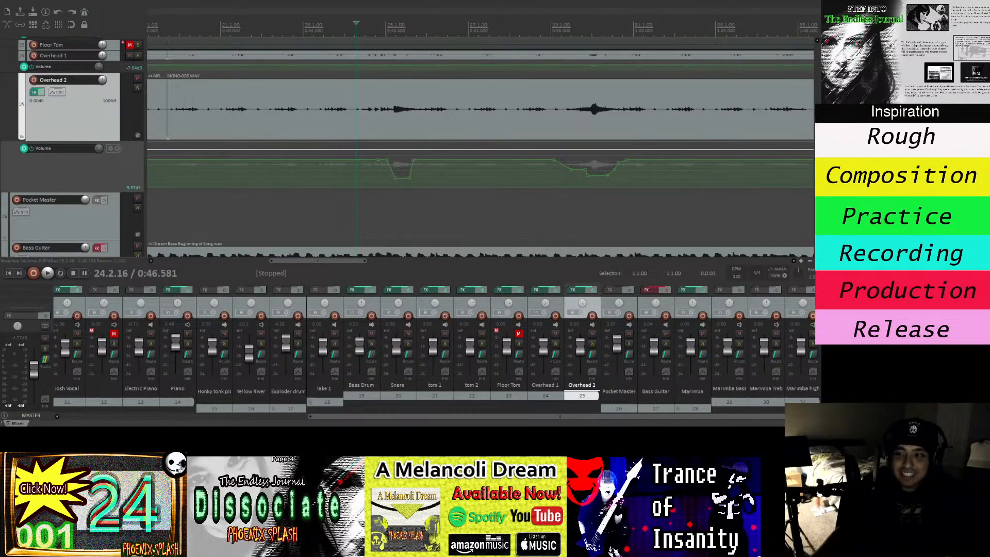
Play the song from 20.1.91 while following the Bass Guitar, and select its clip with the edit cursor at 26.1.78.
scroll(480, 147, down, 3)
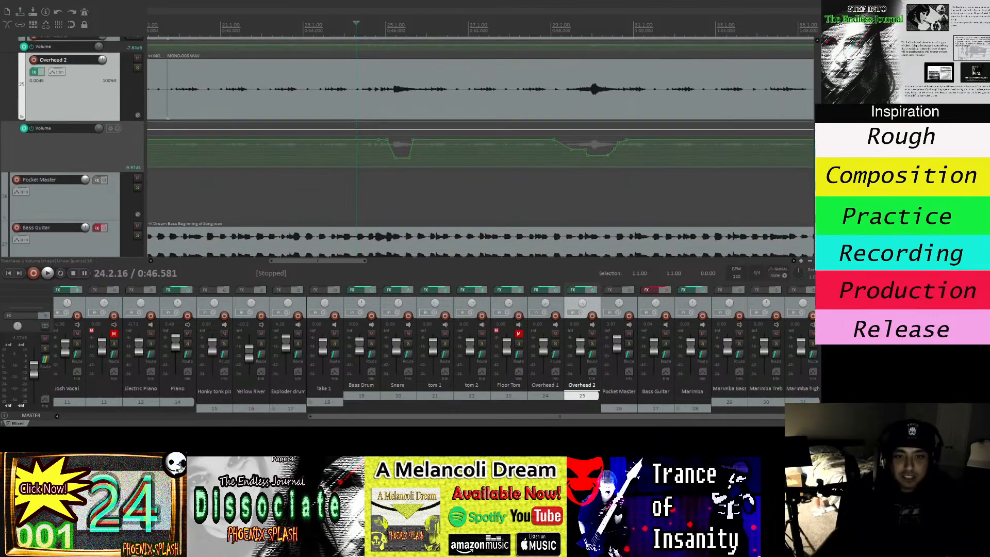
scroll(479, 147, down, 4)
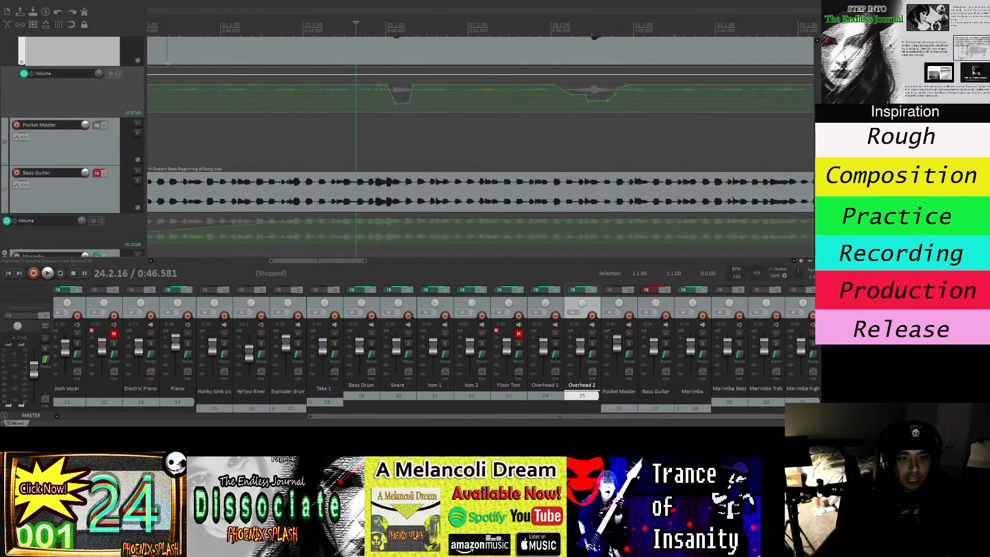
scroll(480, 147, down, 1)
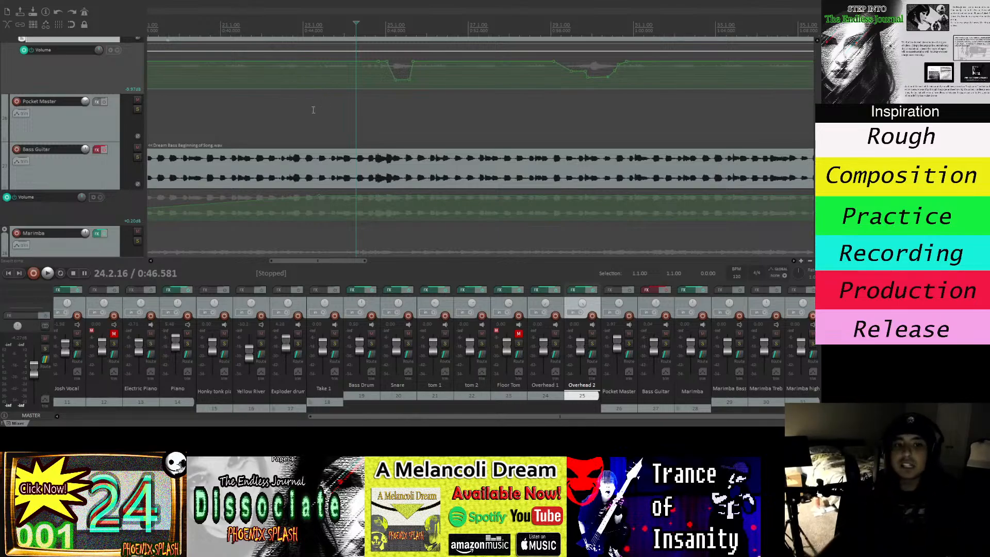
click(333, 196)
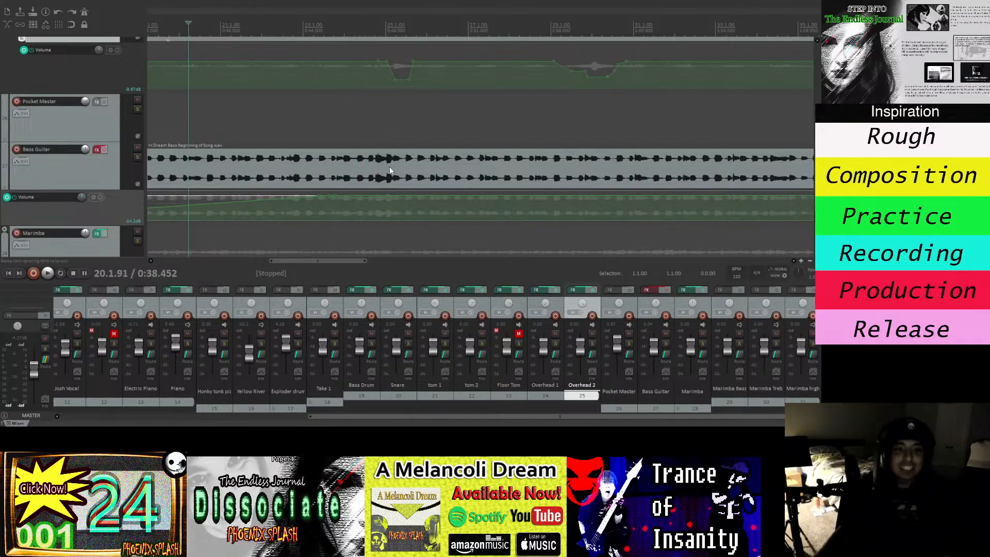
key(space)
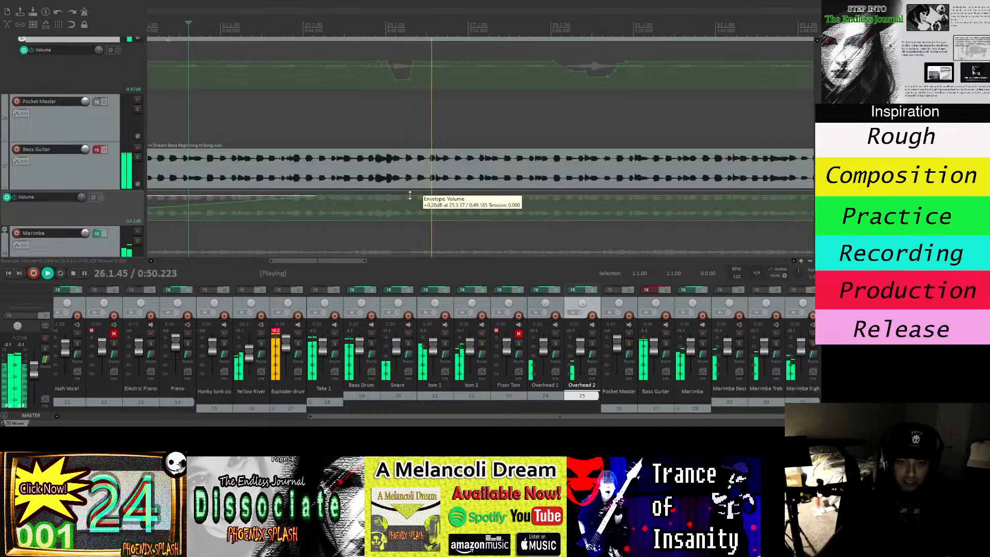
click(436, 159)
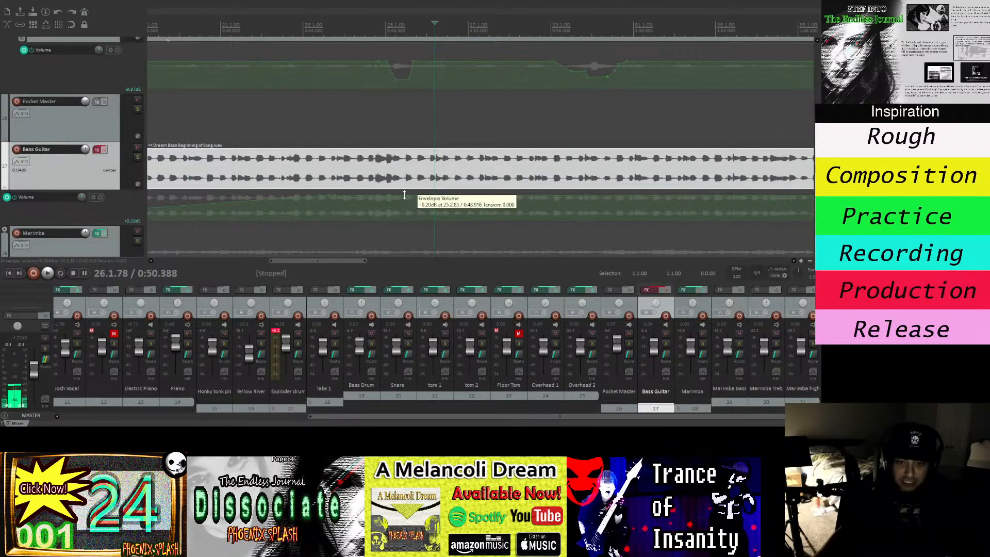
Play the song from 25.2.43, checking the Bass Guitar up to about measure 29, and stop playback.
click(401, 25)
key(space)
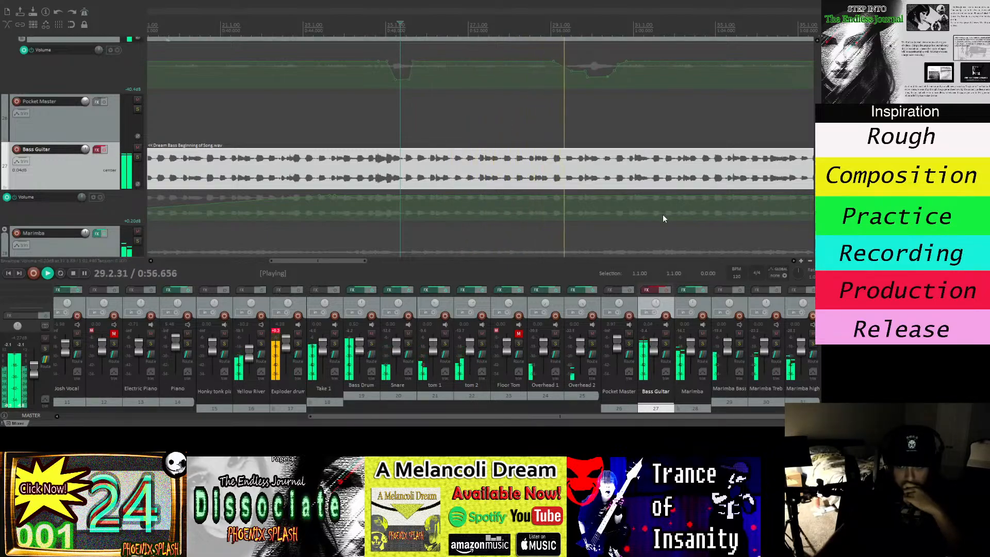
key(space)
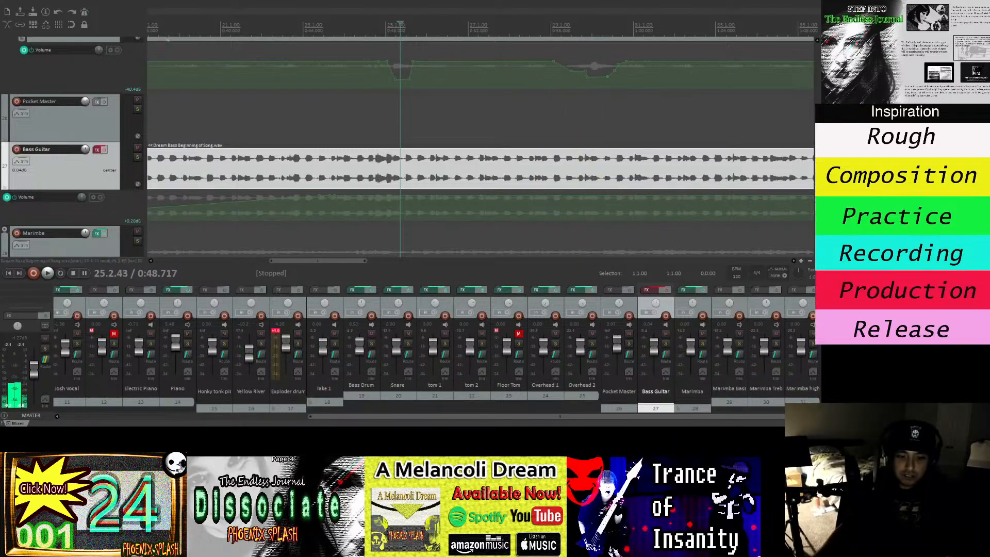
Add a Bass Guitar volume point around measure 30 and play the song from 23.2.68 to about measure 25.
key(alt+Tab)
key(alt+Tab)
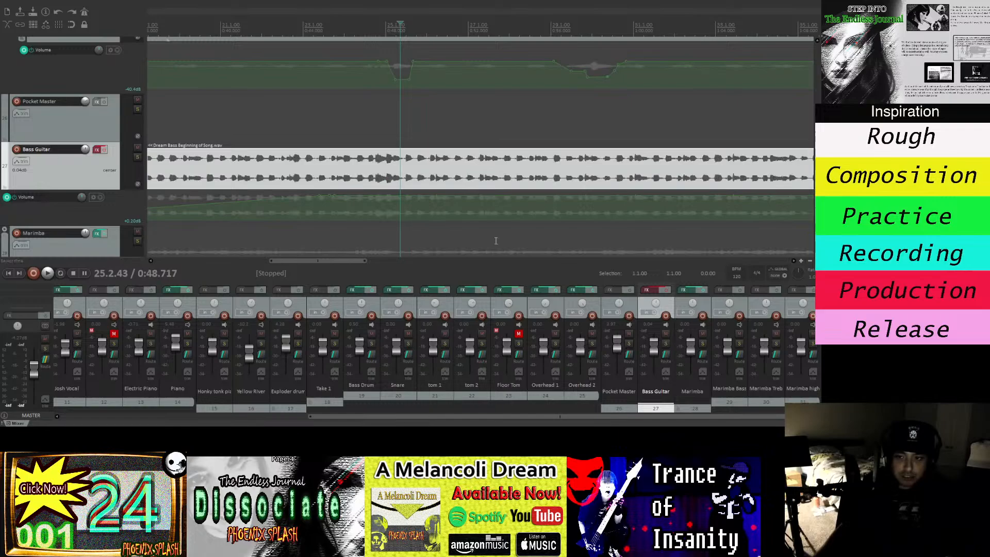
click(613, 196)
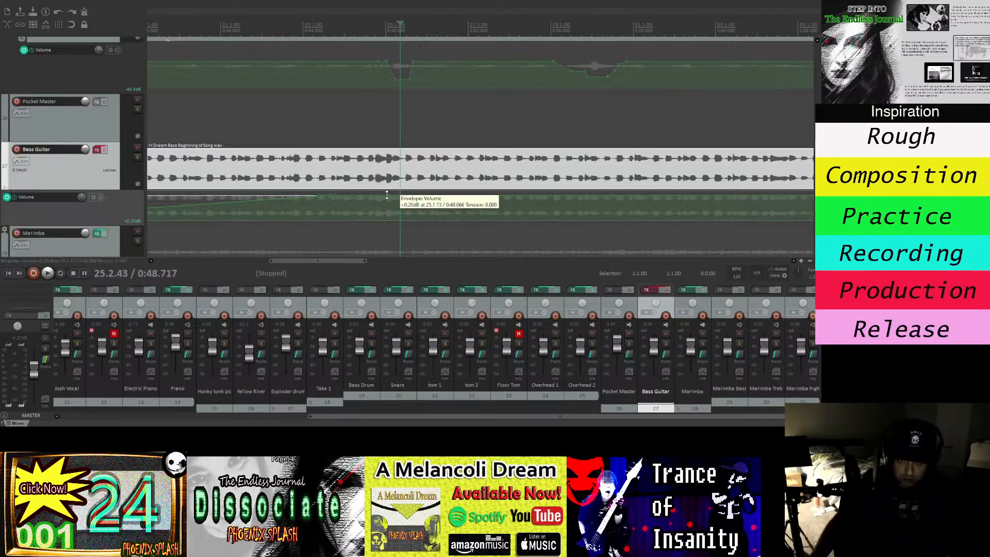
key(space)
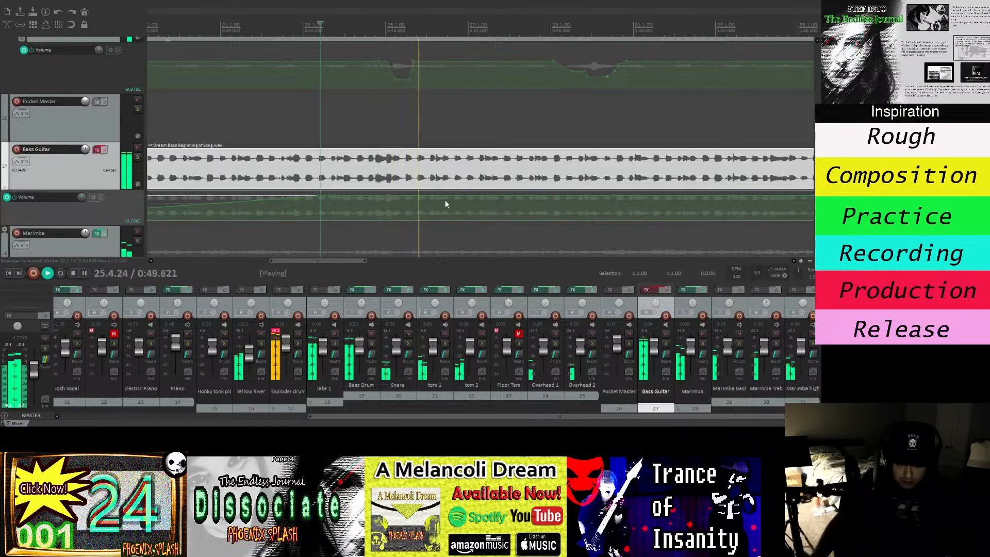
key(space)
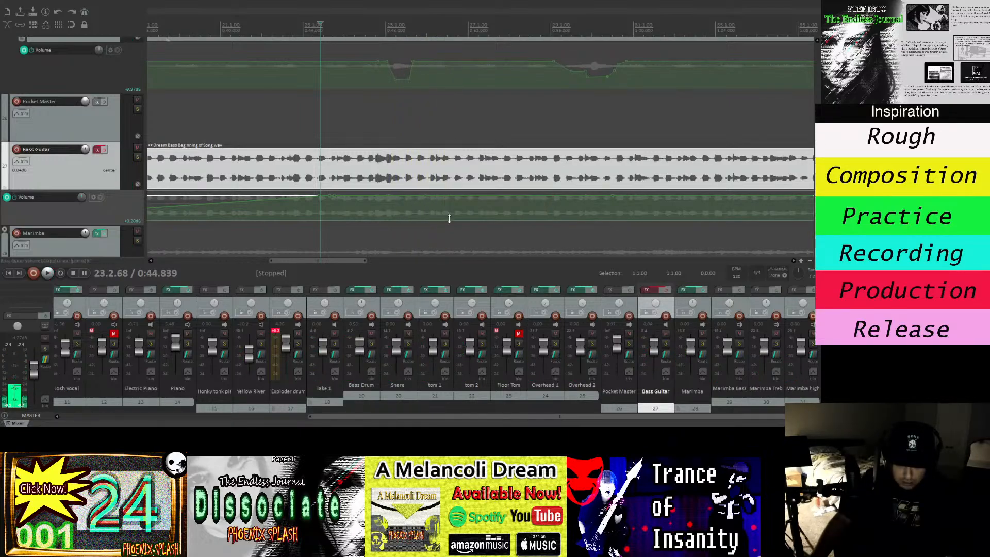
Lower the Bass Guitar volume envelope around measure 26 and listen from 25.2.35 to about measure 36.
drag(433, 196, 432, 208)
click(400, 24)
key(space)
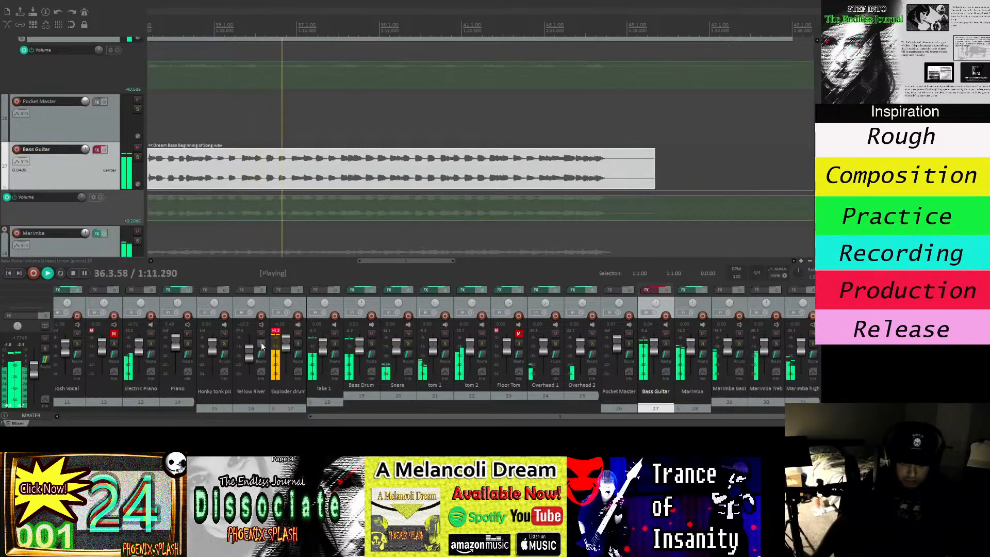
key(space)
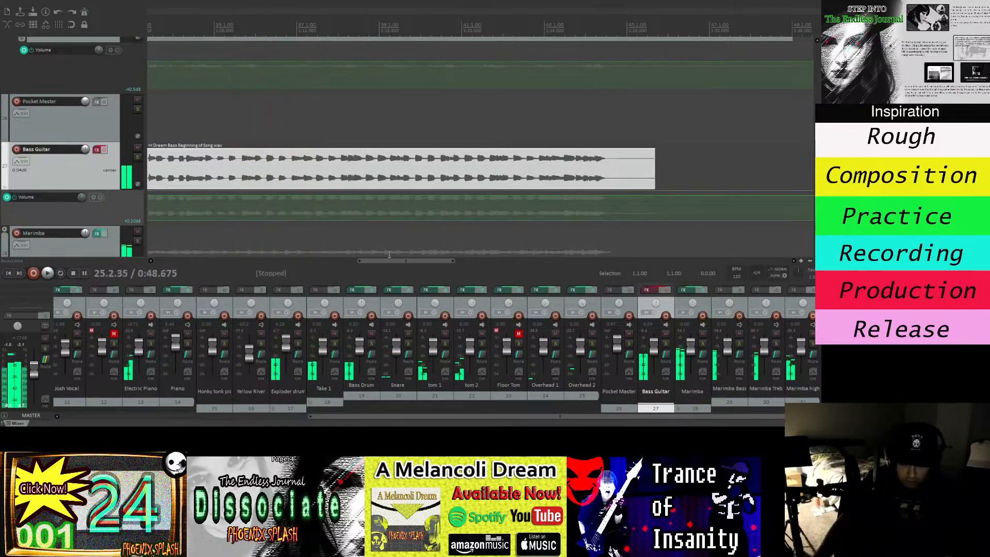
drag(389, 259, 268, 272)
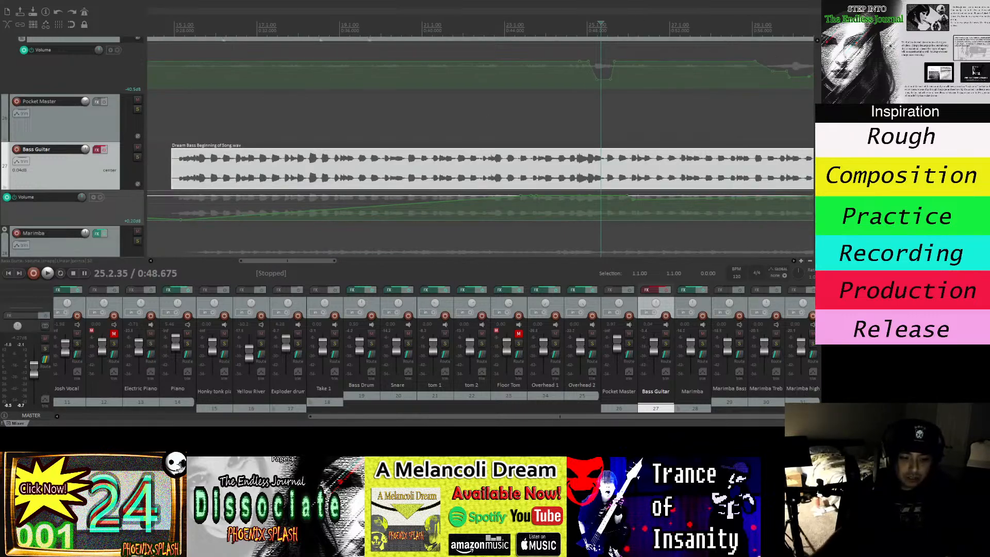
key(alt+Tab)
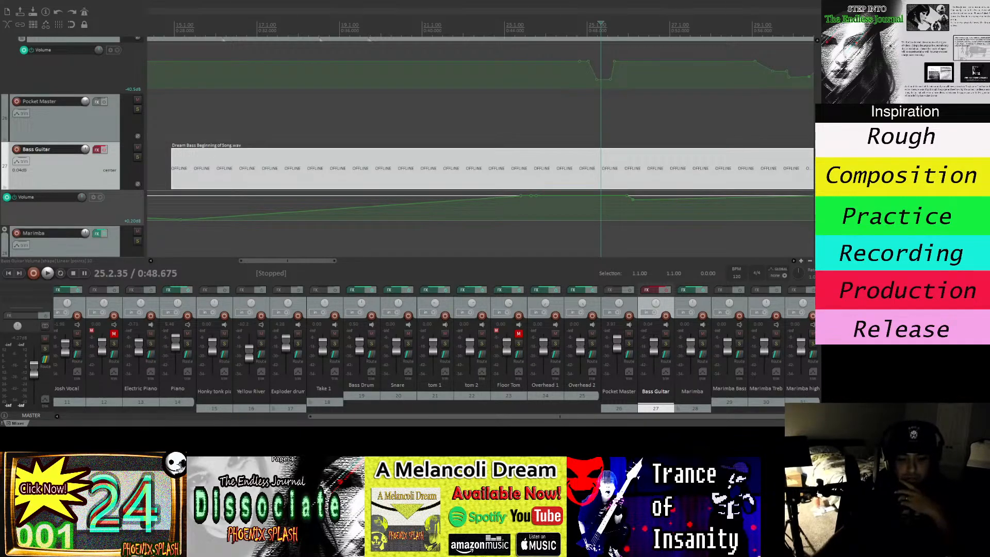
key(alt+Tab)
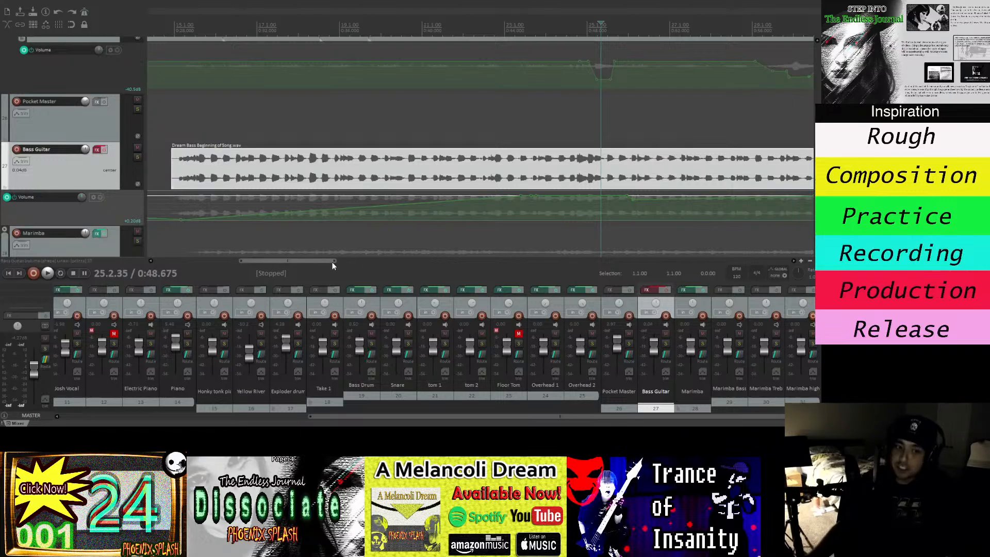
scroll(332, 264, right, 1)
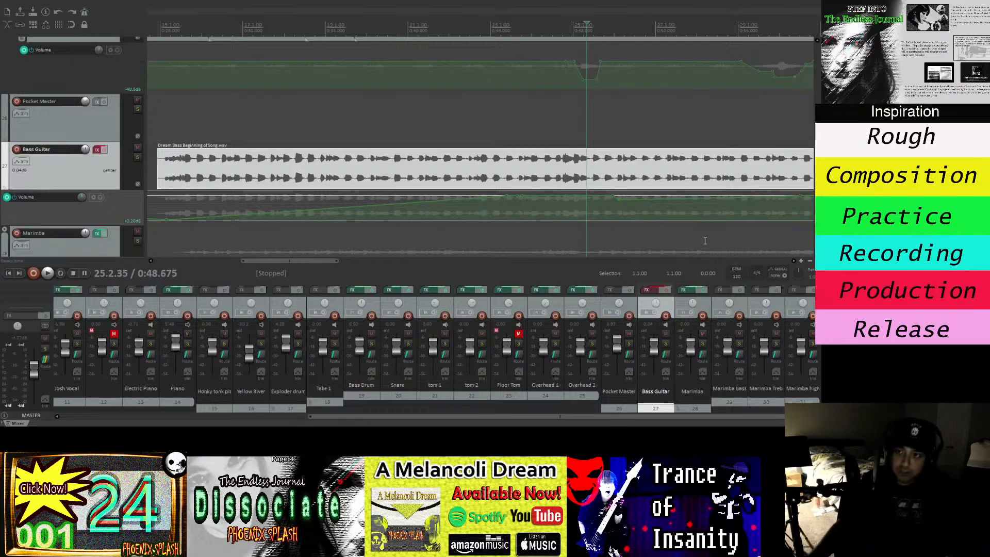
drag(321, 262, 355, 260)
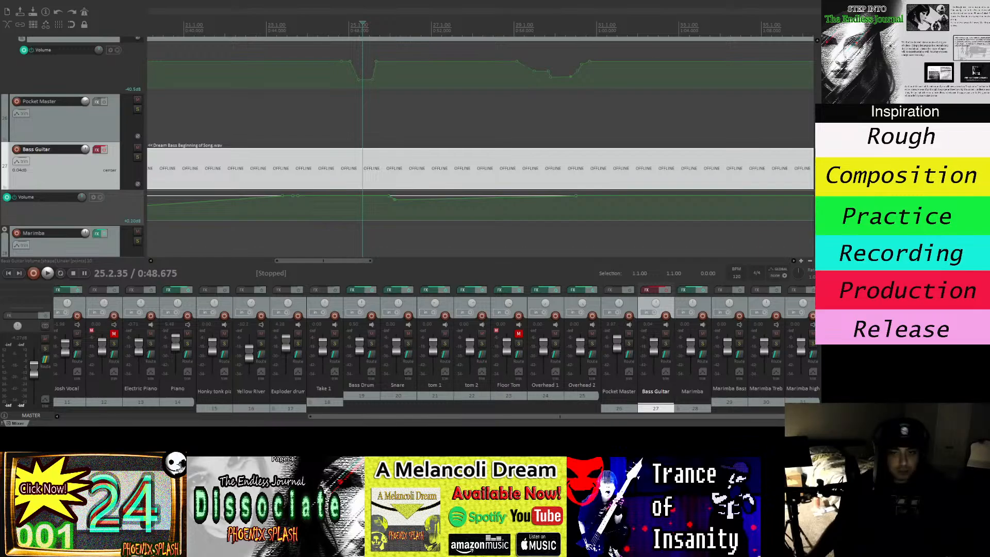
key(alt+Tab)
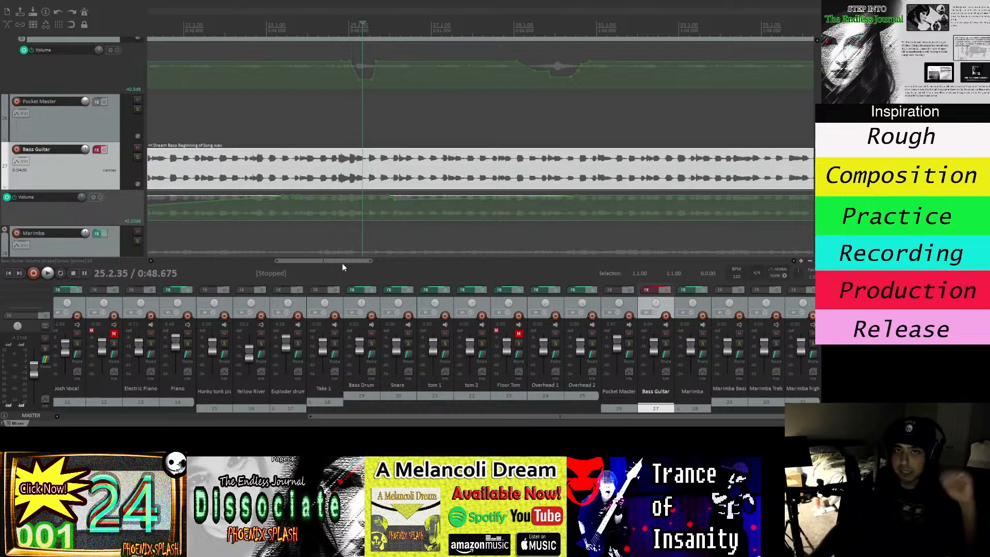
drag(346, 261, 349, 262)
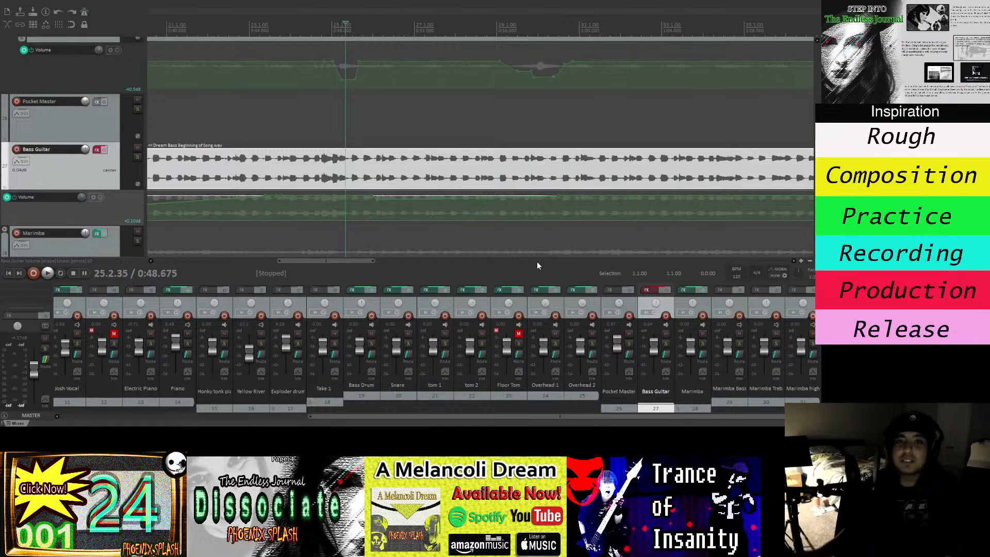
drag(373, 260, 325, 267)
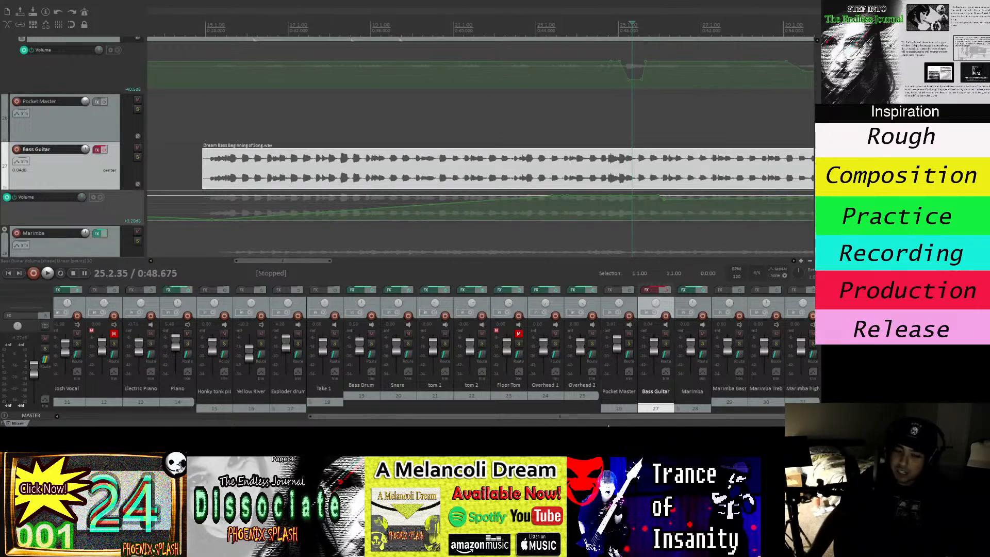
key(alt+Tab)
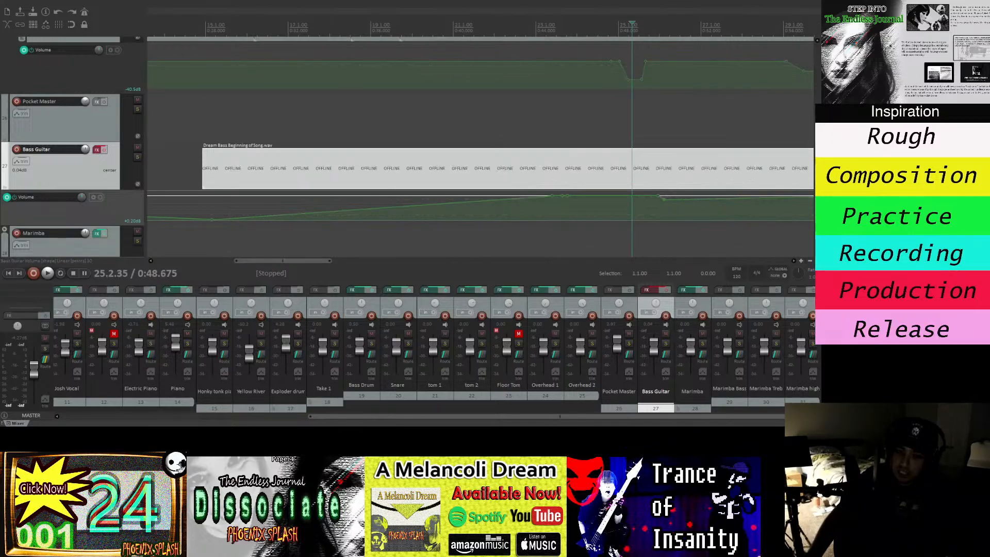
key(alt+Tab)
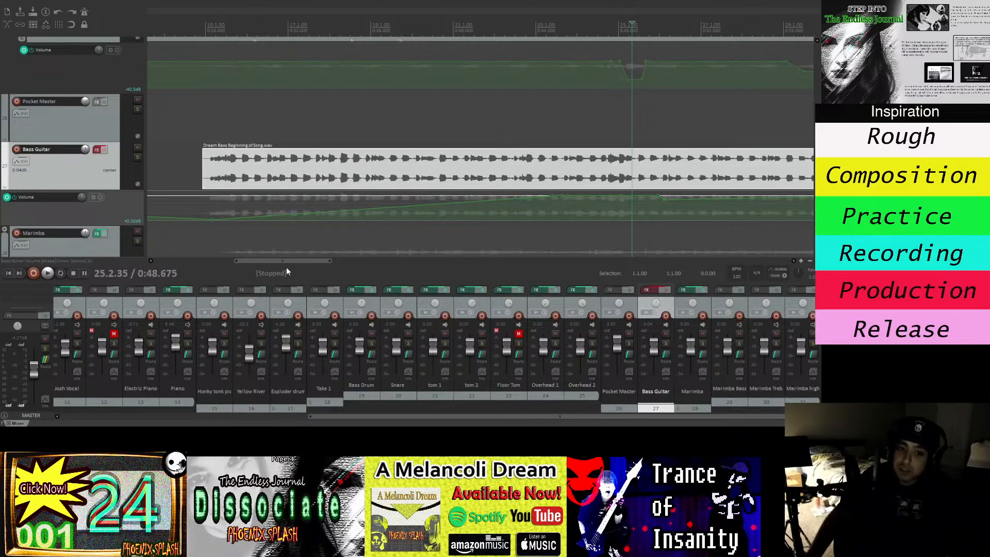
Examine the Bass Guitar's beginning and ending clips and its volume envelope across the whole song.
drag(293, 260, 434, 276)
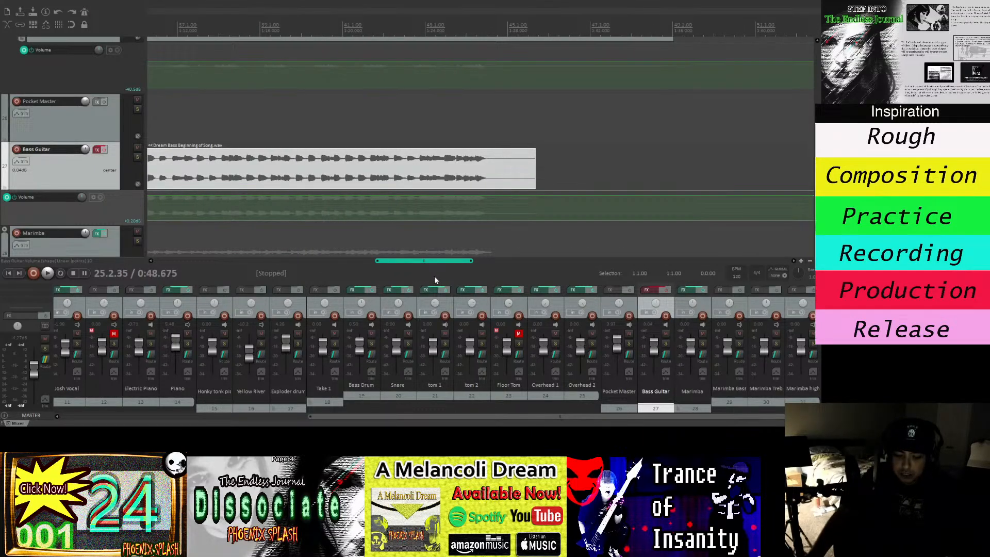
drag(434, 276, 432, 276)
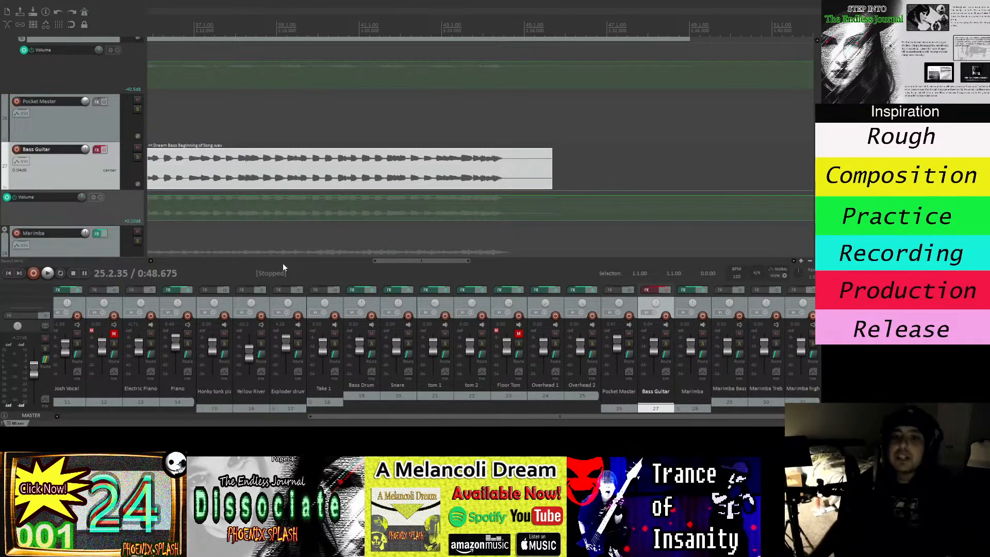
scroll(480, 150, down, 2)
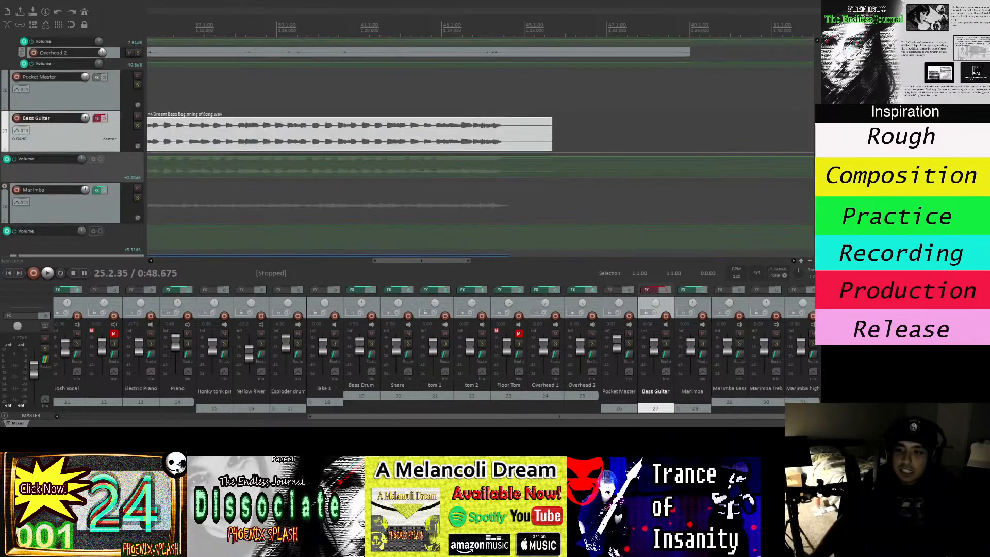
click(817, 253)
click(817, 254)
click(811, 262)
click(811, 261)
click(810, 262)
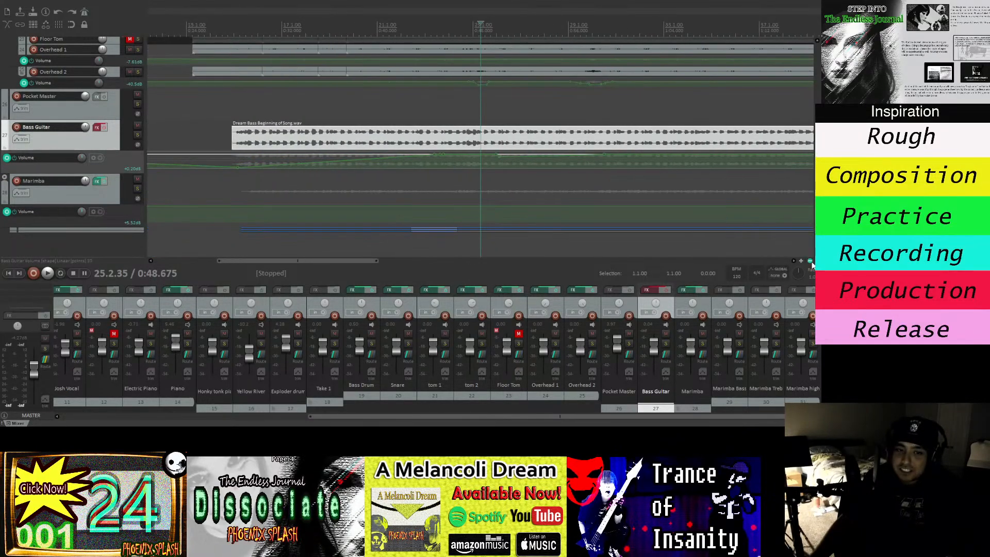
click(811, 262)
click(810, 262)
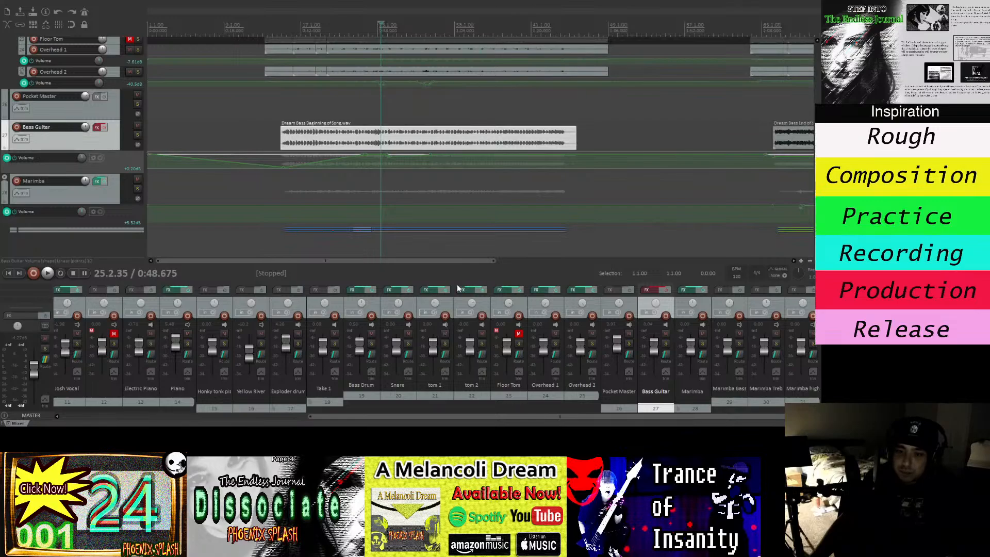
drag(447, 262, 569, 283)
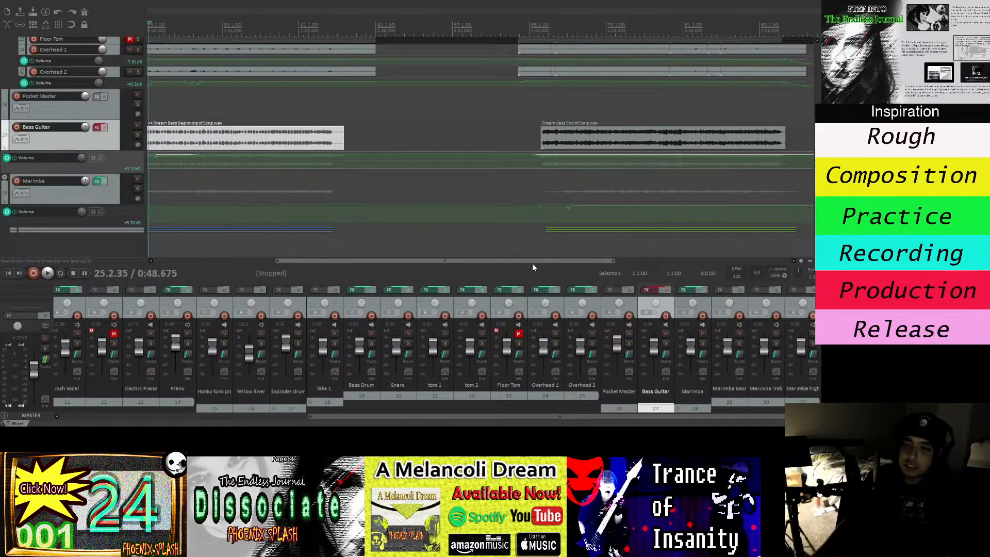
drag(533, 260, 414, 262)
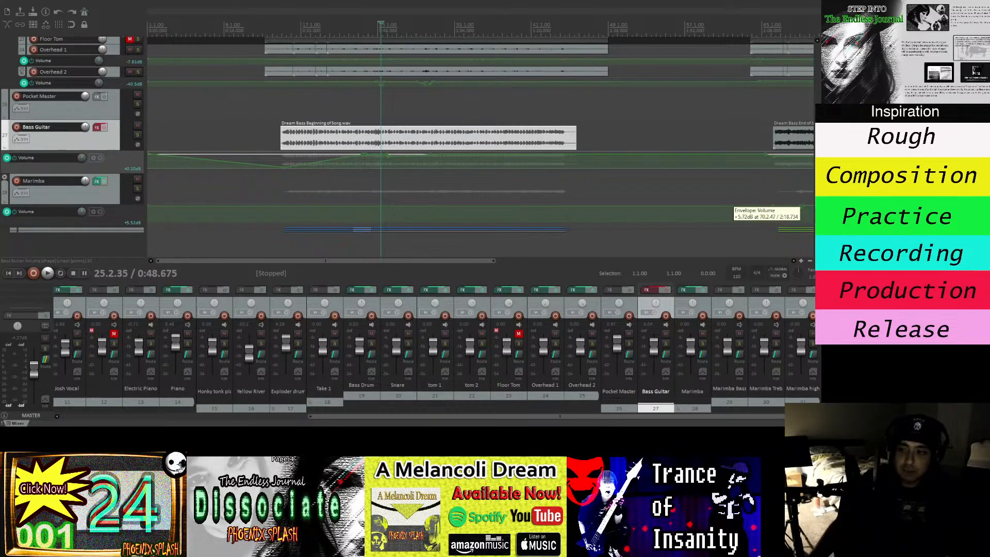
click(817, 245)
click(817, 244)
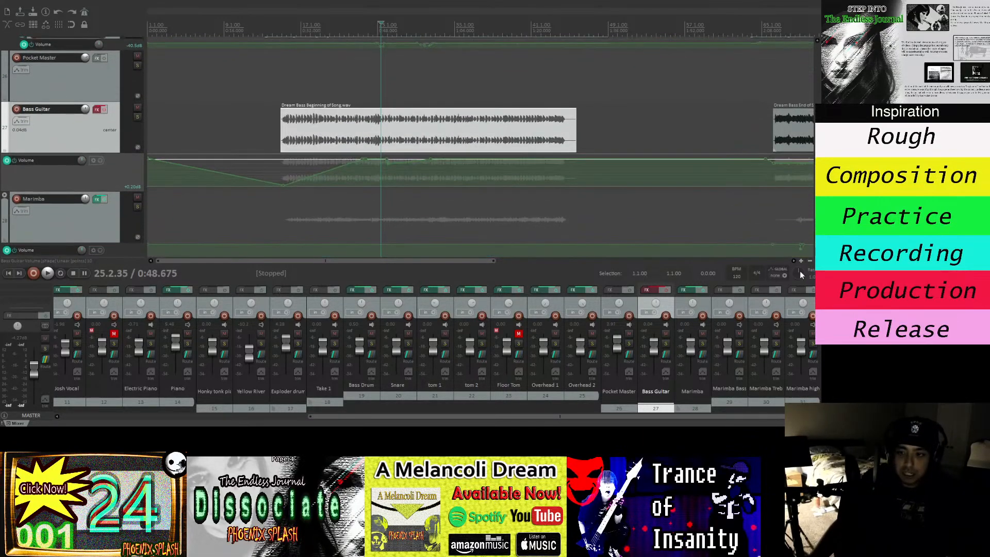
click(800, 261)
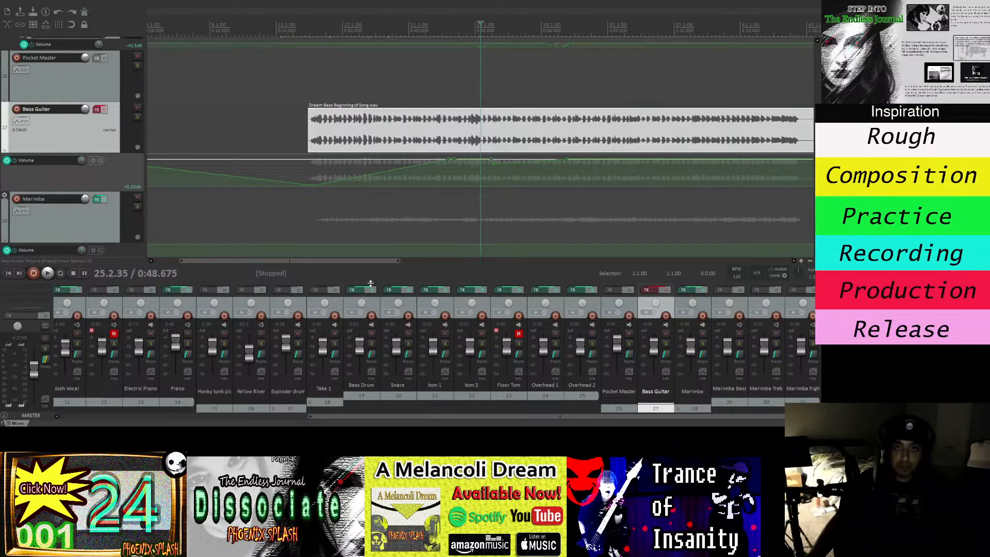
drag(369, 261, 311, 342)
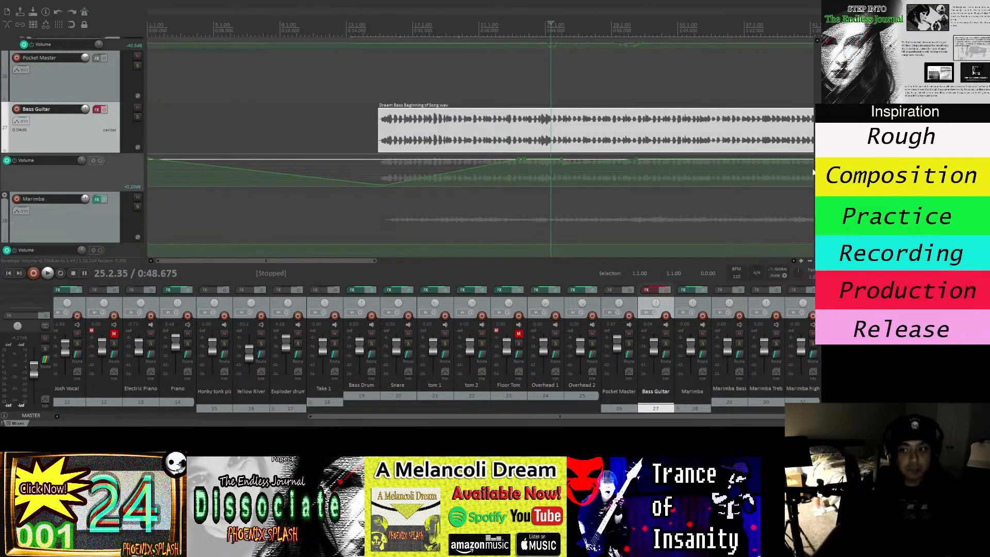
Expand the Tribe track folder and review its tracks from Drum 1 down to chant.
scroll(480, 144, down, 1)
scroll(479, 144, up, 2)
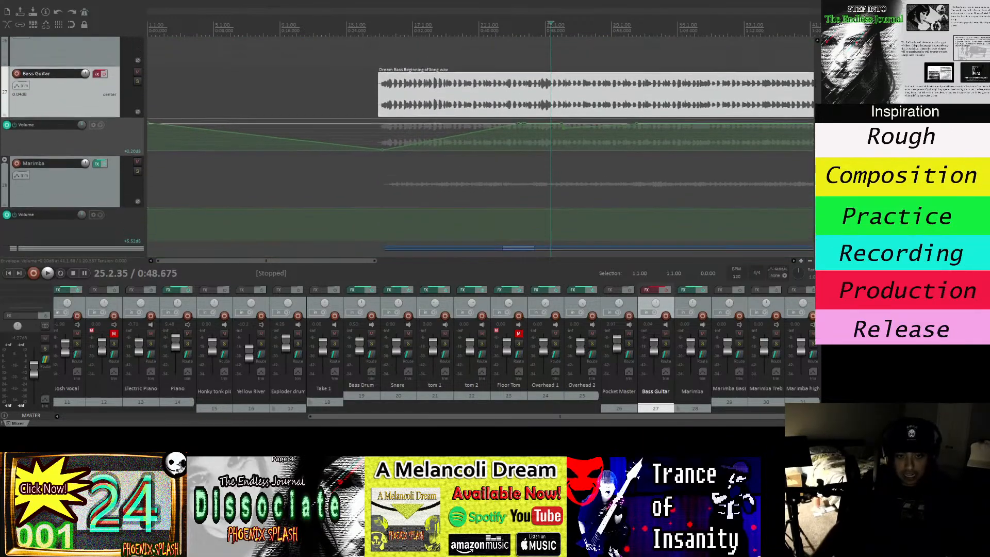
scroll(479, 147, up, 5)
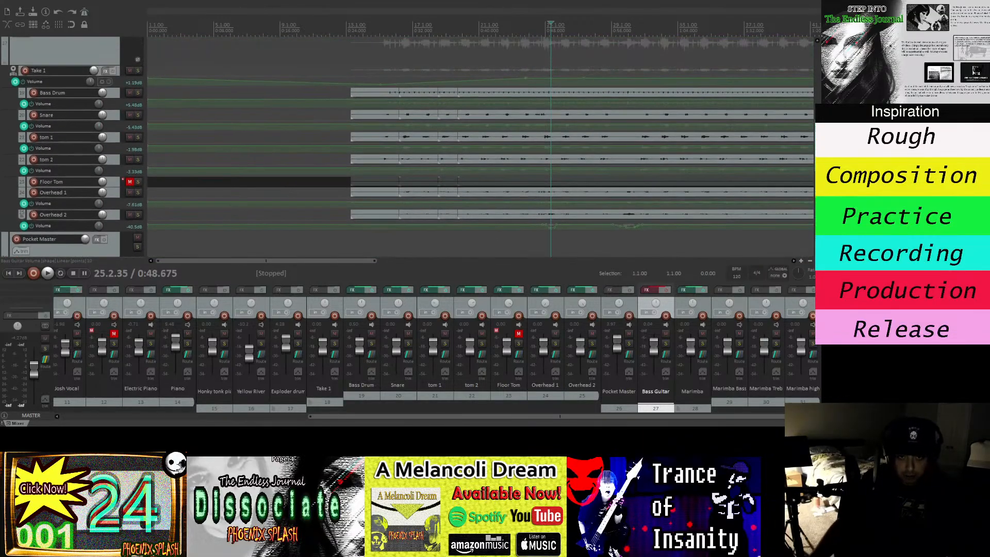
scroll(479, 147, up, 5)
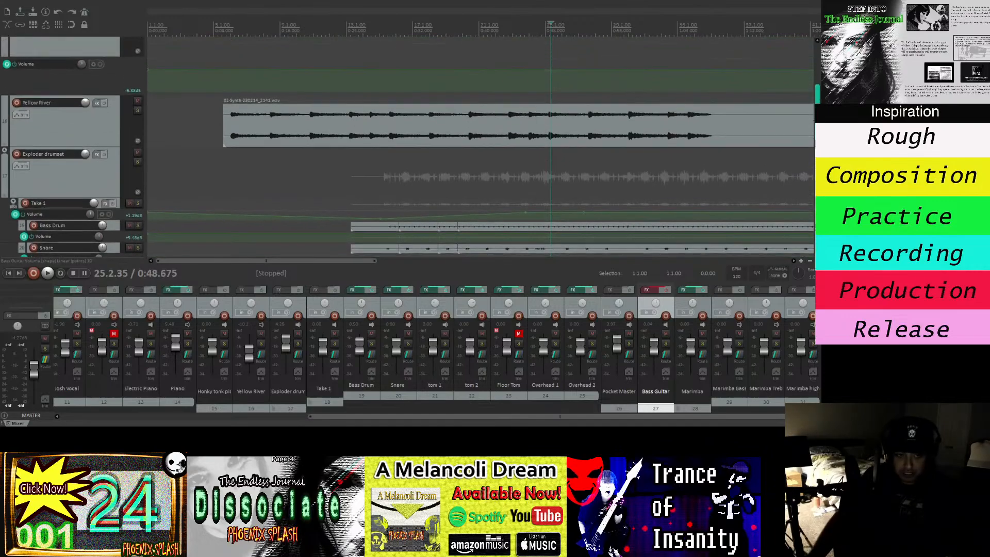
drag(818, 77, 819, 56)
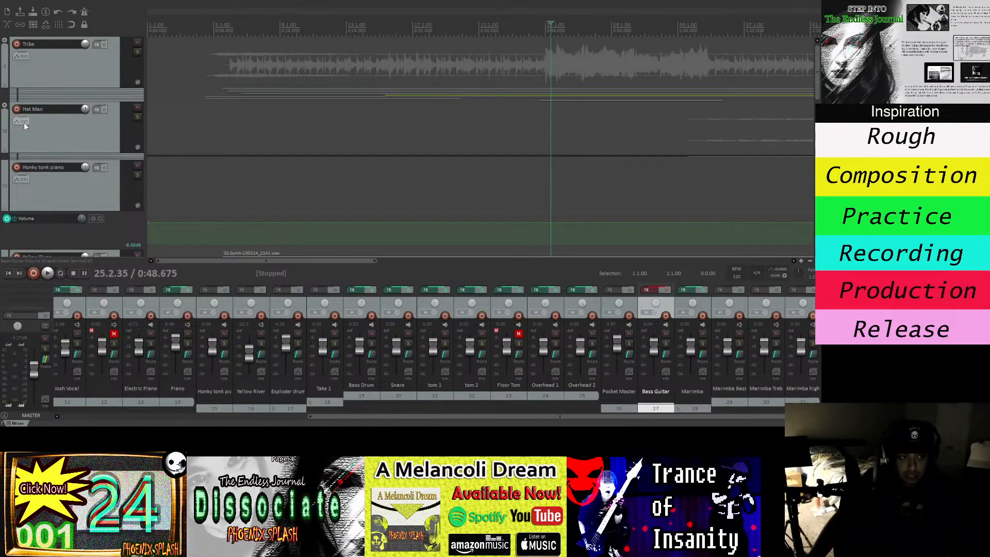
click(4, 41)
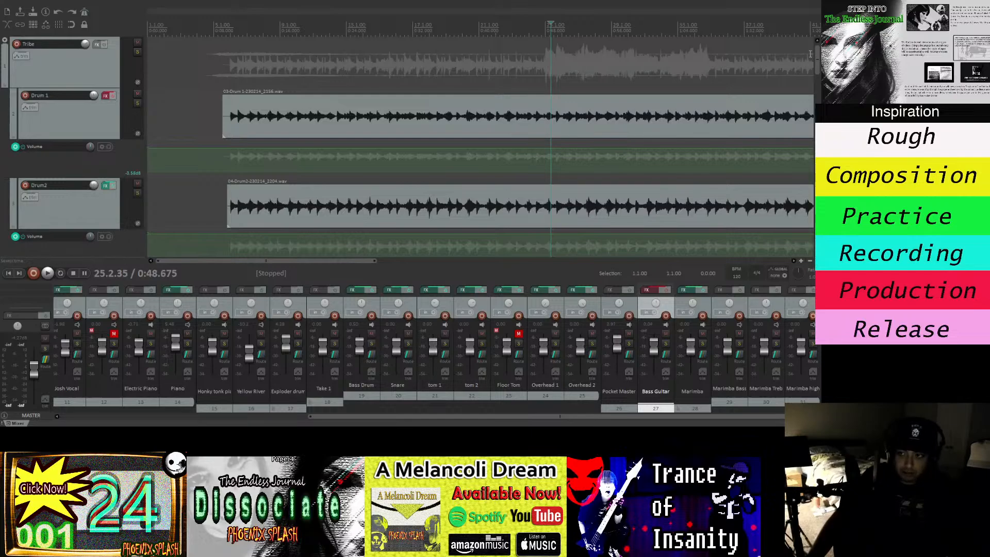
scroll(818, 61, down, 12)
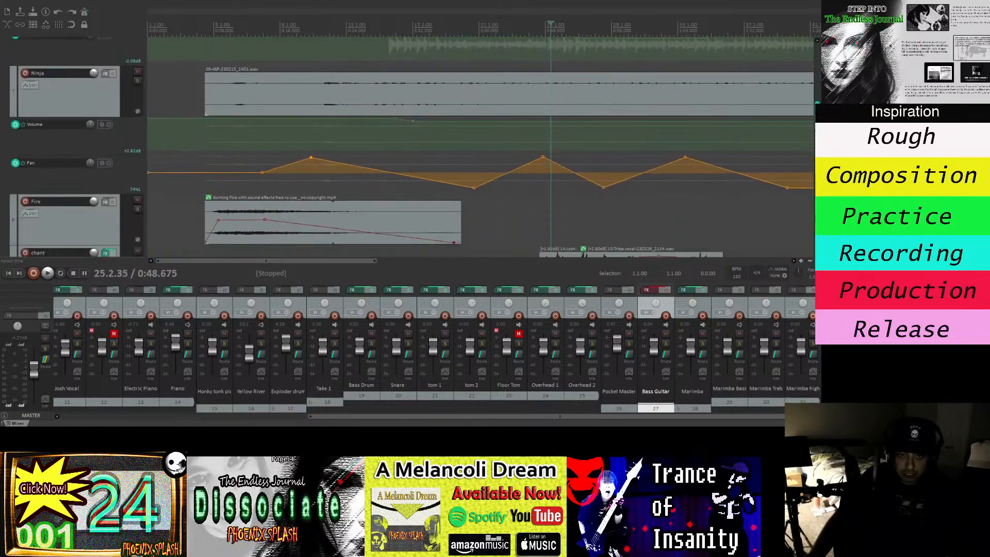
scroll(817, 61, down, 4)
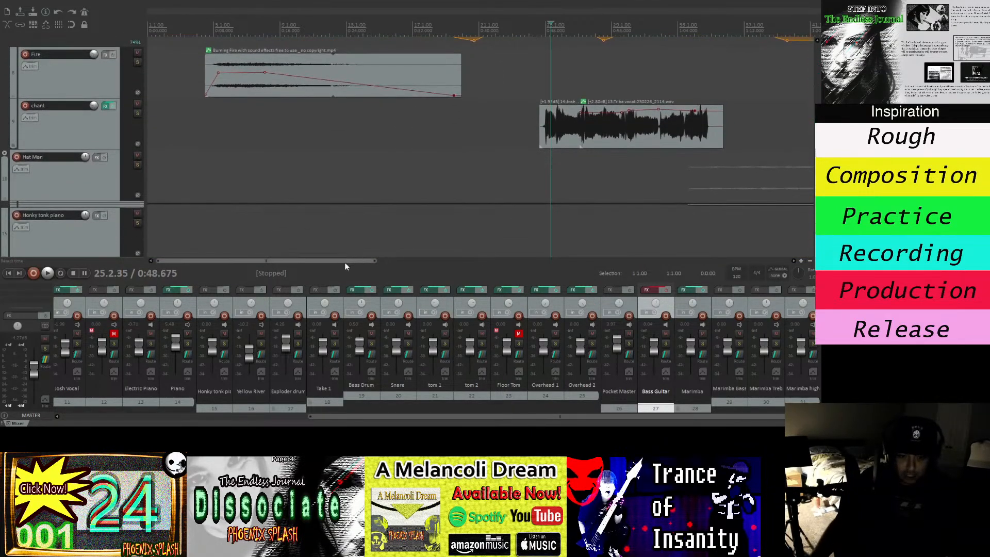
Look over the Take 1 drum tracks in the song's ending section and around measure 25.
drag(344, 262, 682, 290)
scroll(68, 155, down, 10)
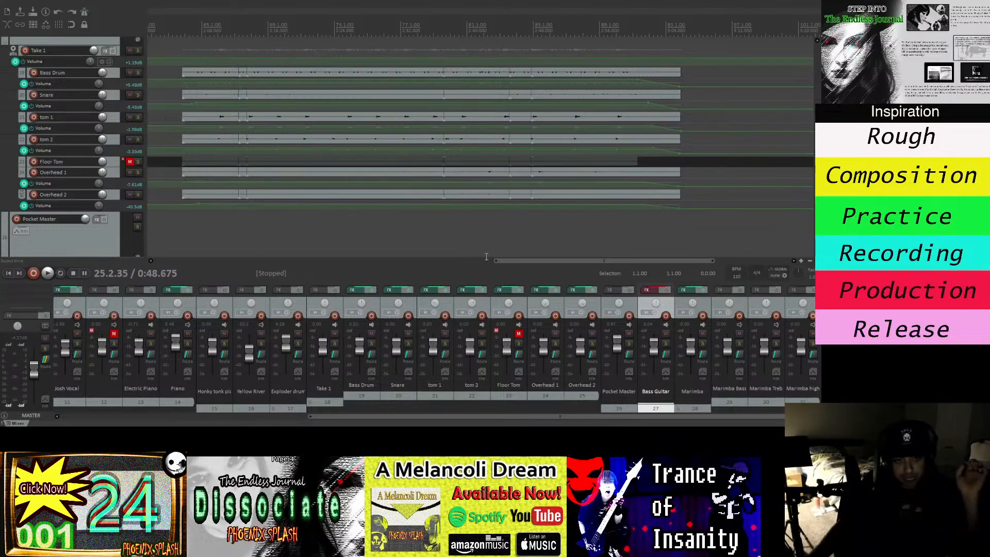
drag(582, 262, 318, 261)
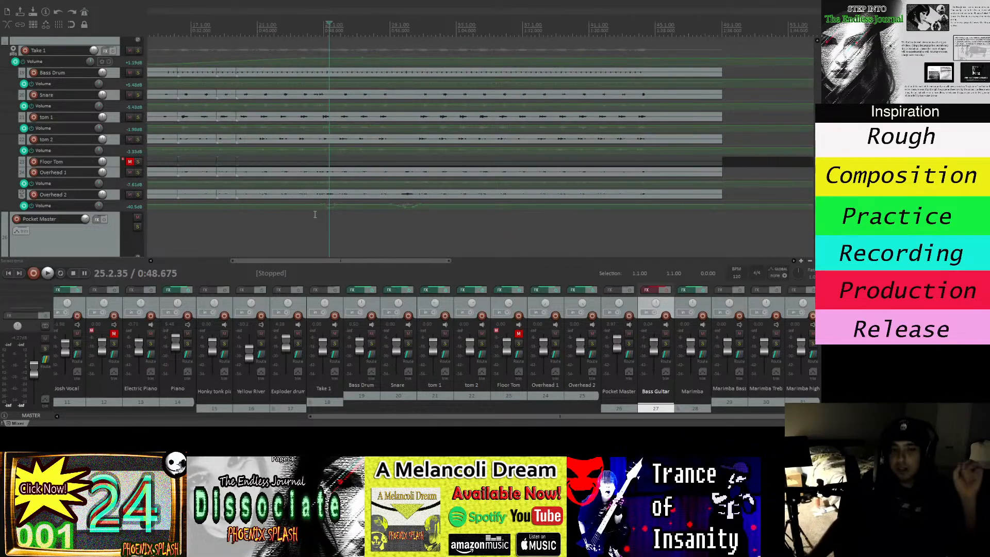
Compare the Take 1 drum tracks and their volume envelopes between the song's beginning and ending sections.
drag(308, 262, 320, 258)
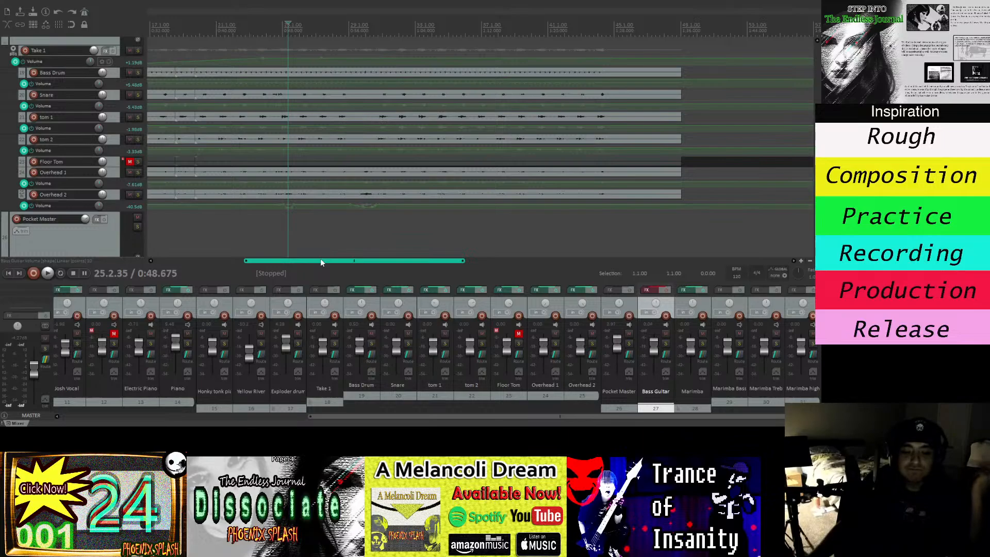
drag(320, 260, 323, 262)
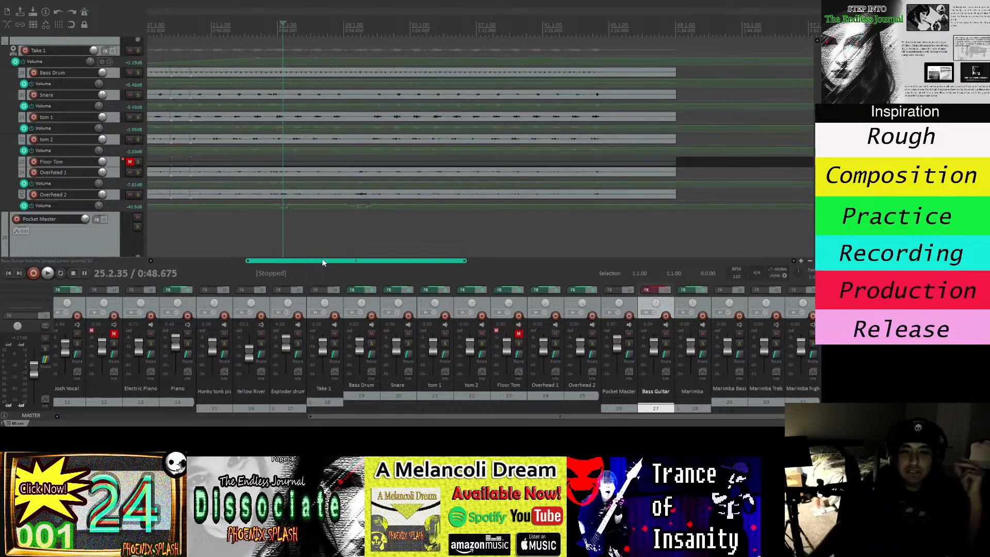
drag(323, 261, 537, 290)
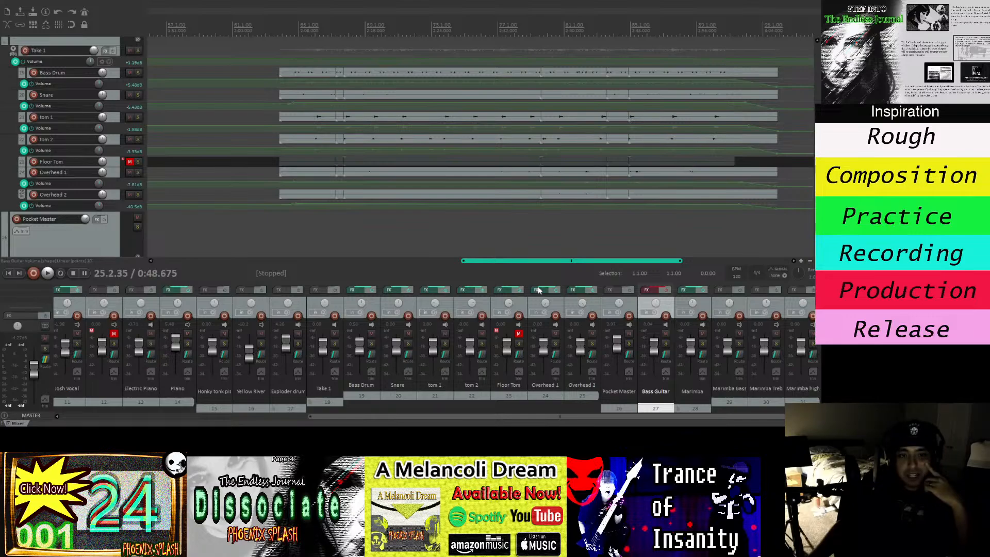
drag(538, 286, 256, 295)
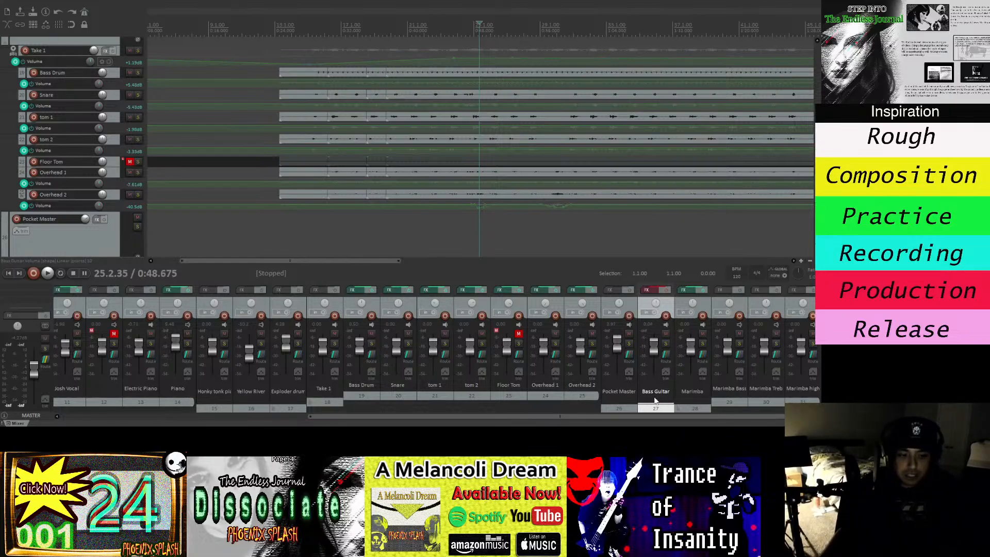
scroll(479, 150, down, 1)
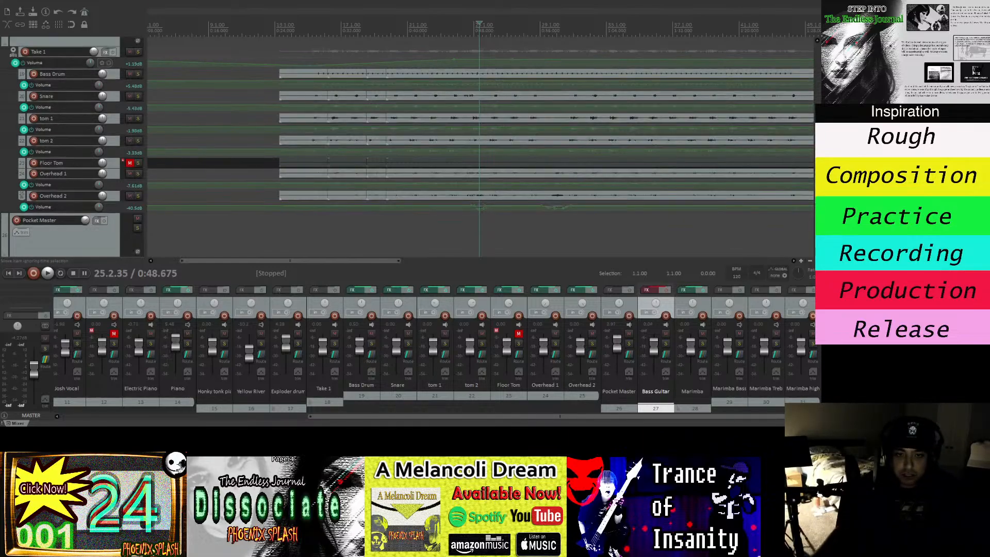
scroll(480, 150, up, 3)
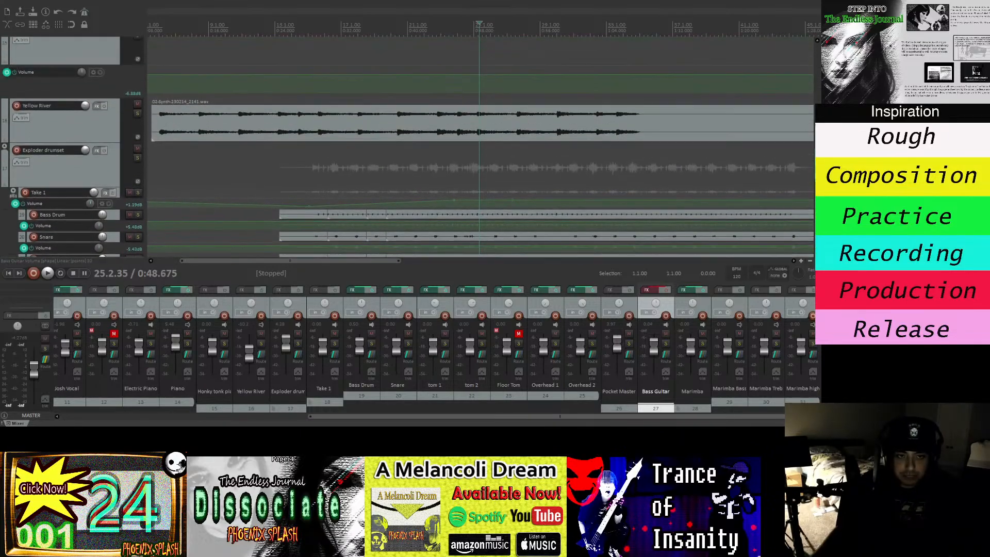
scroll(479, 149, down, 2)
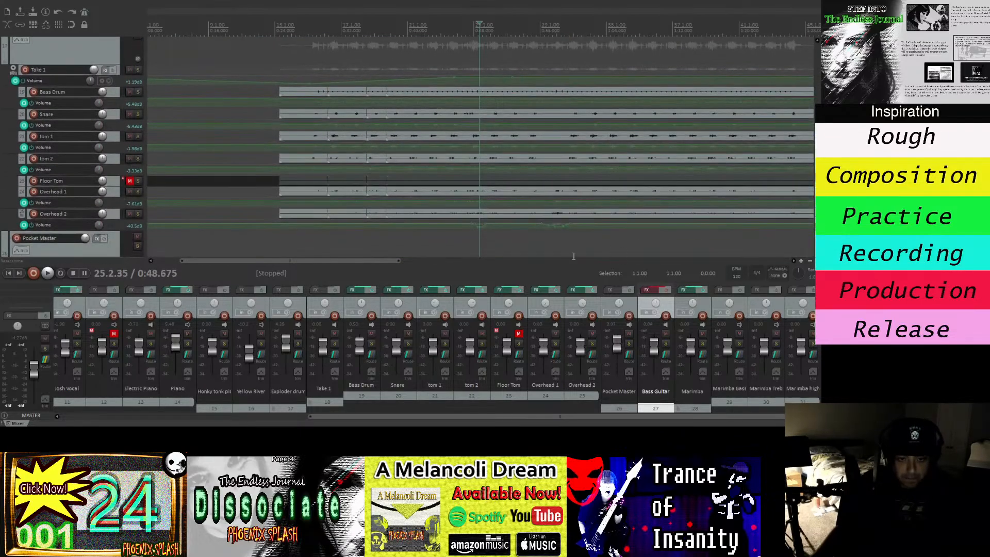
Place the edit cursor at 22.2.38 over the Bass Guitar's beginning clip.
drag(391, 261, 381, 299)
scroll(320, 150, down, 5)
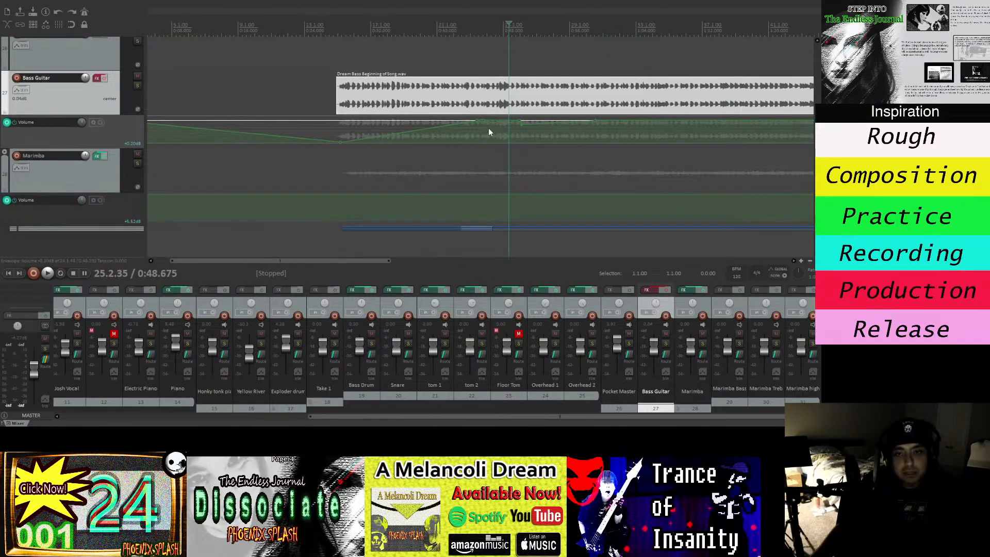
click(460, 29)
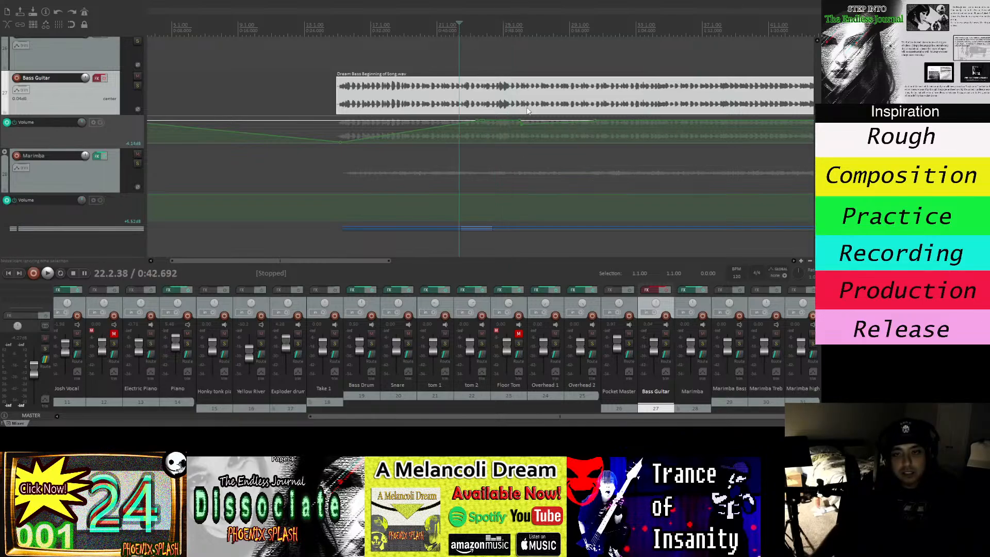
Review all tracks around measure 22, from the Tribe folder's drums, guitar, Ninja and chant down to the Take 1 drums and Bass Guitar.
drag(385, 263, 438, 263)
scroll(480, 149, up, 15)
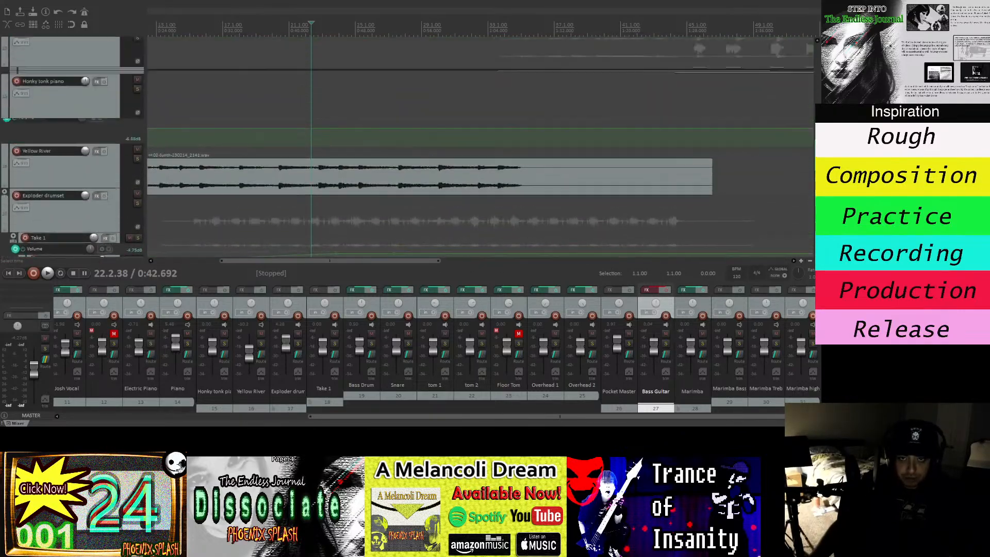
scroll(479, 150, up, 5)
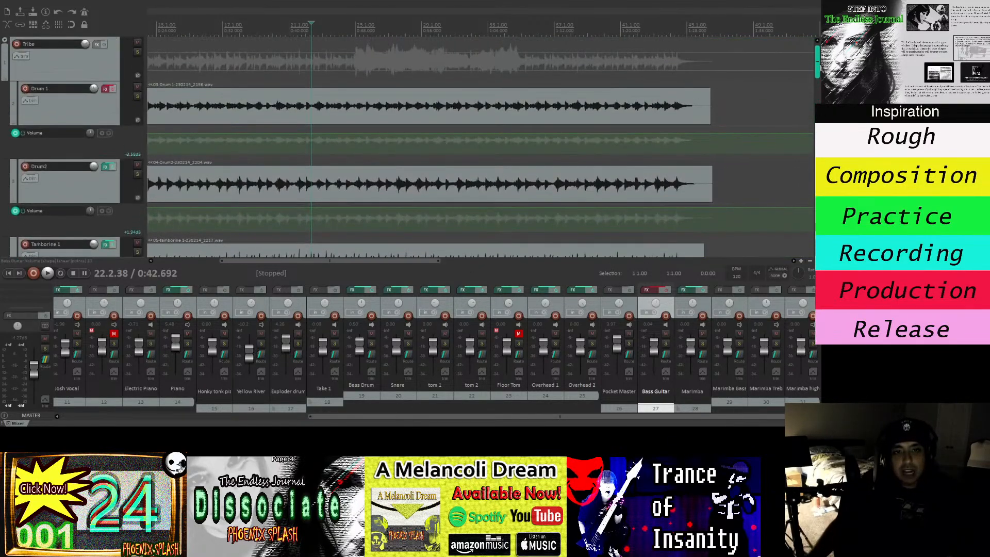
scroll(814, 67, down, 2)
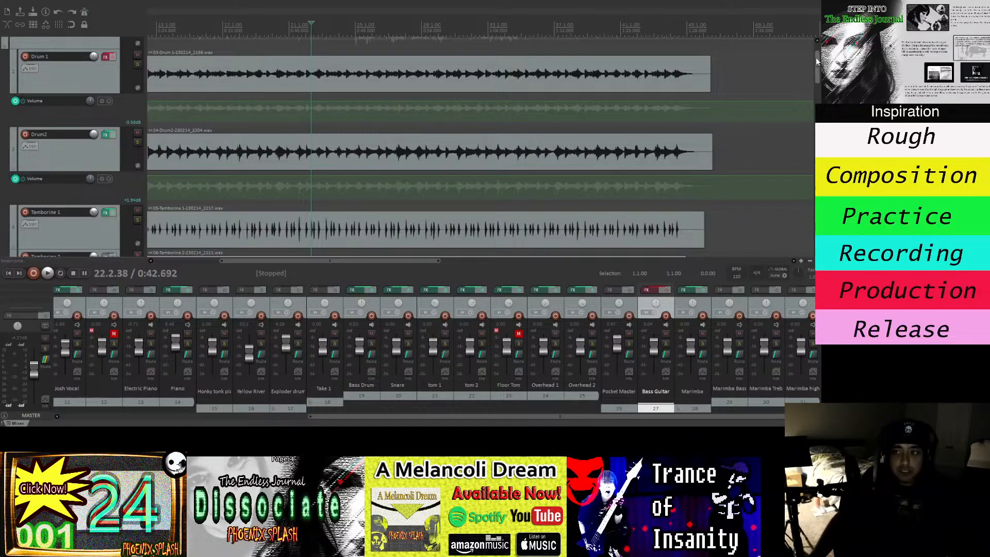
scroll(817, 61, down, 10)
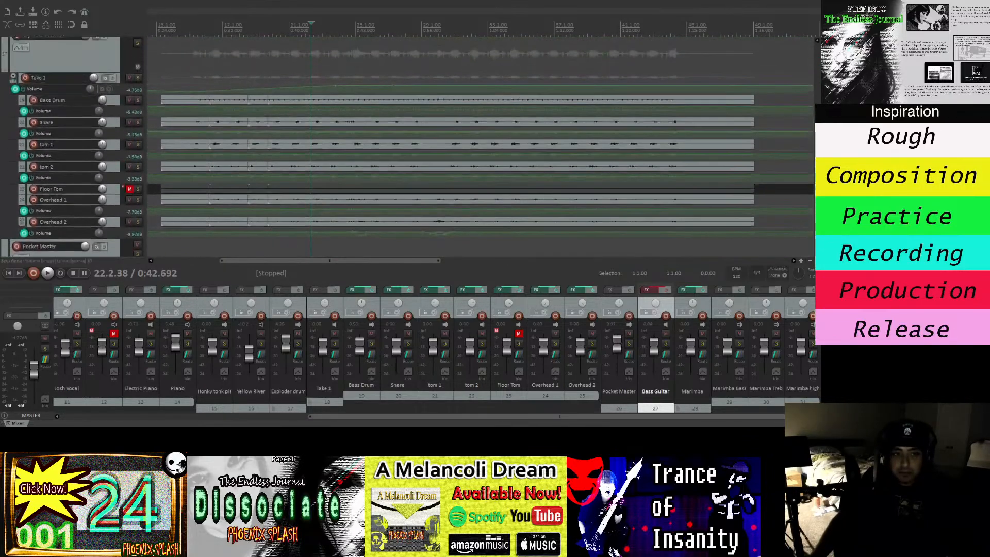
scroll(817, 61, up, 10)
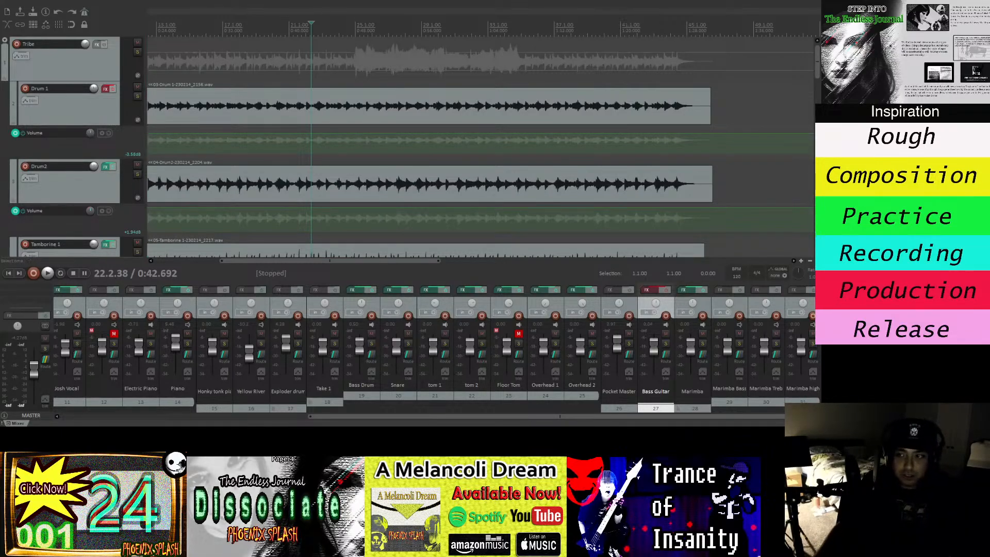
scroll(480, 144, down, 5)
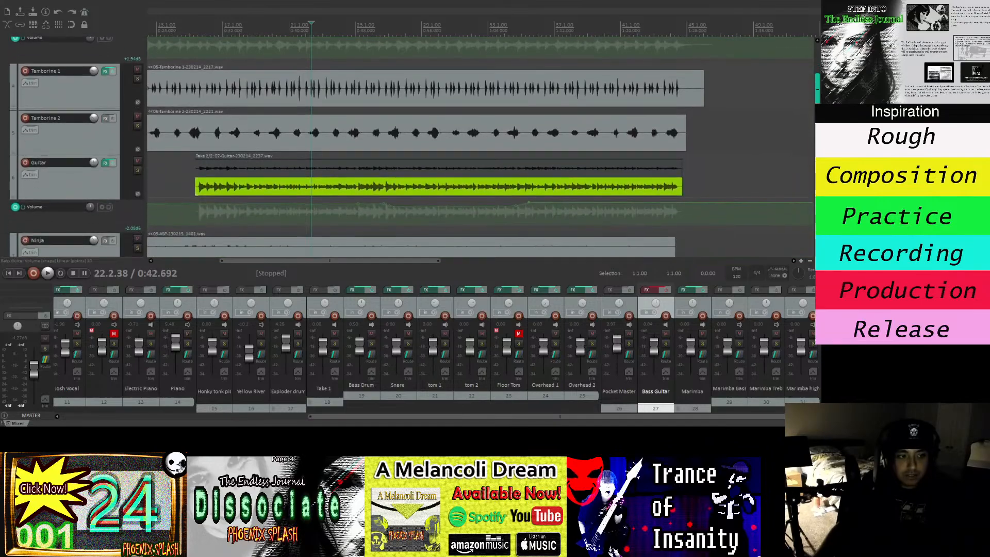
scroll(480, 145, down, 3)
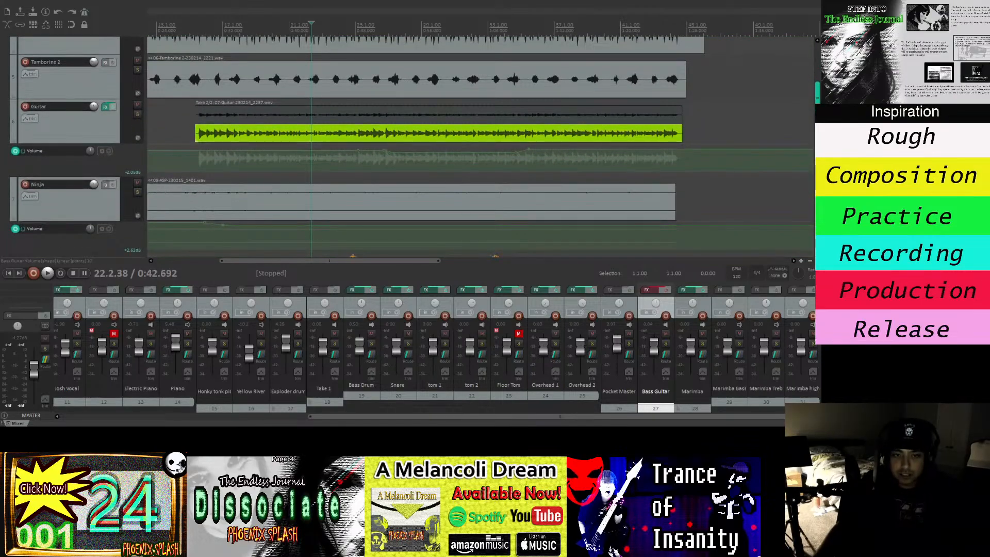
scroll(480, 144, down, 4)
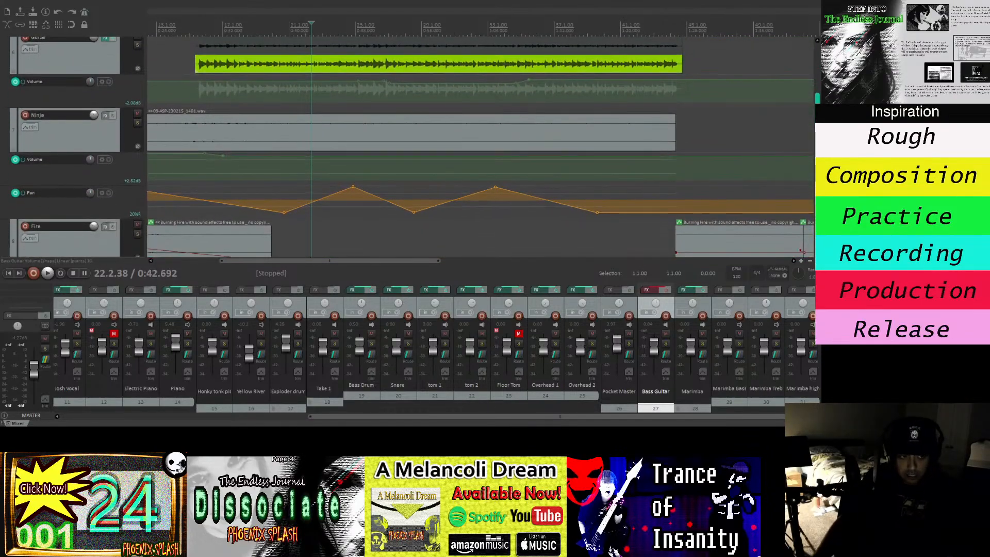
scroll(479, 145, down, 10)
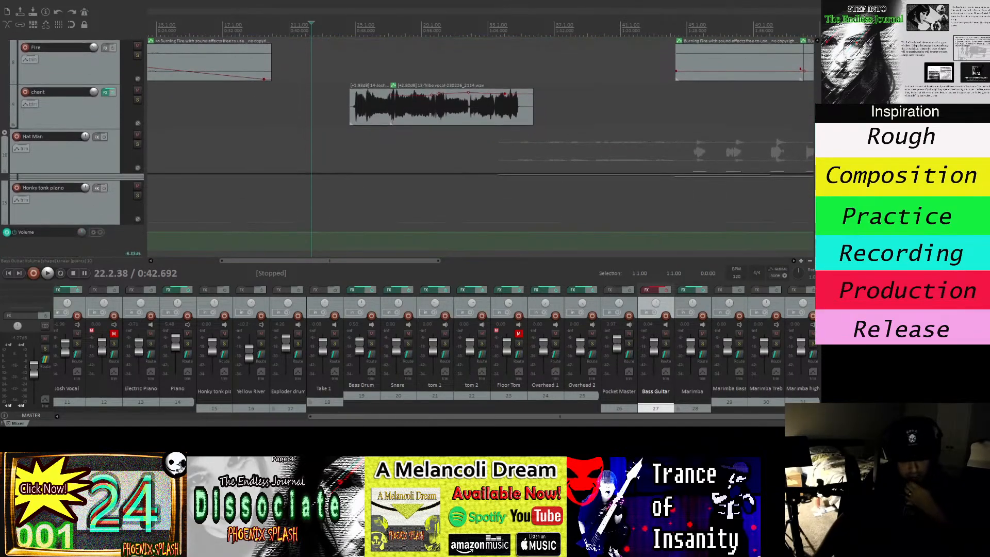
scroll(480, 145, down, 20)
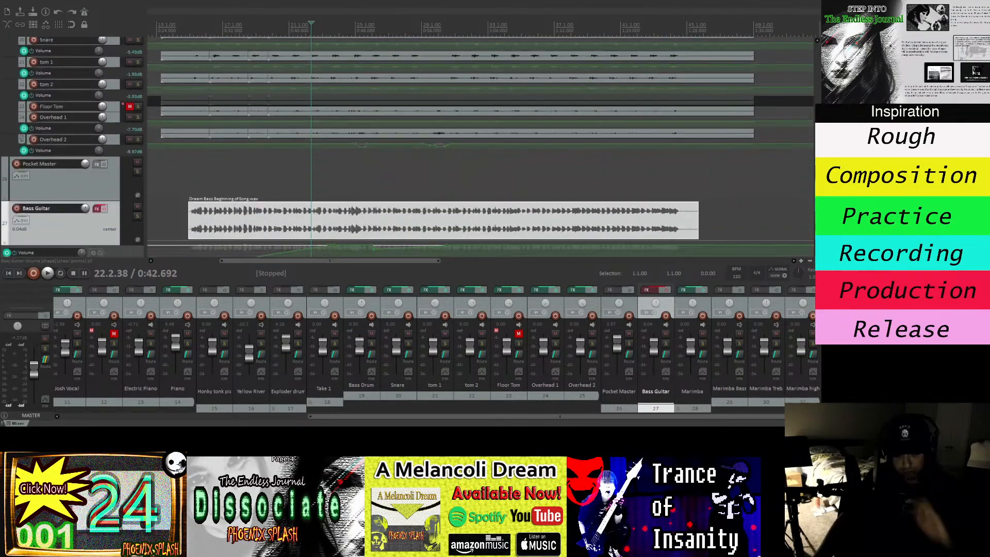
scroll(808, 129, up, 20)
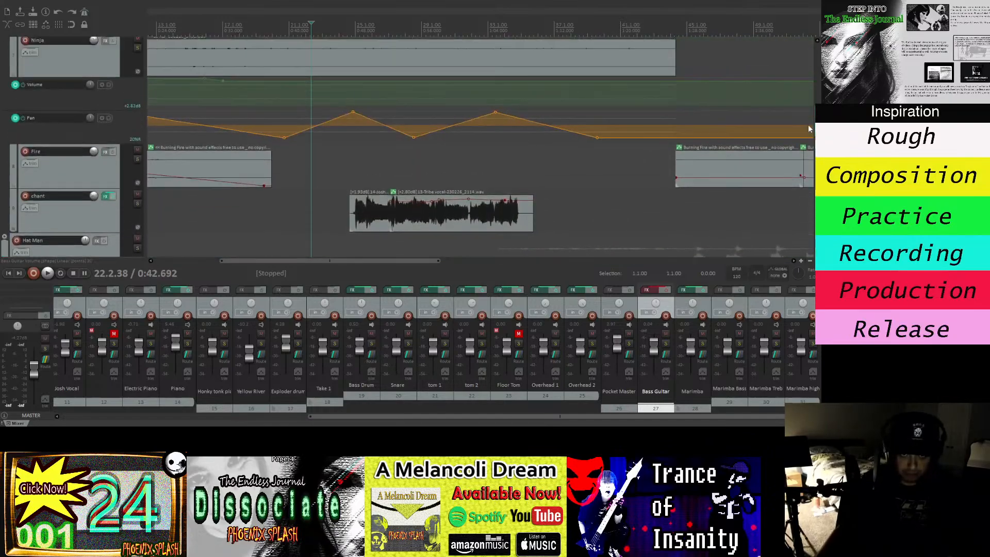
scroll(808, 124, up, 15)
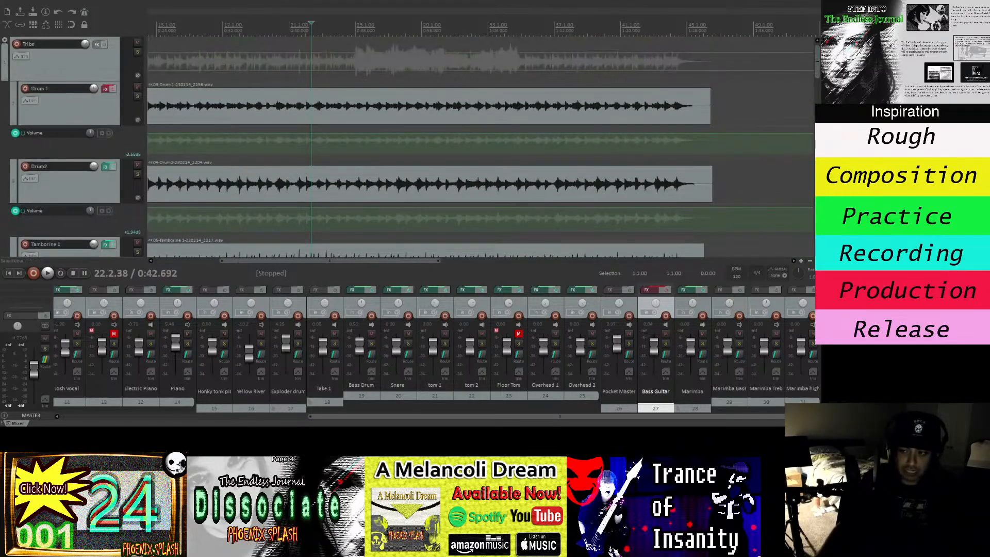
scroll(480, 147, down, 5)
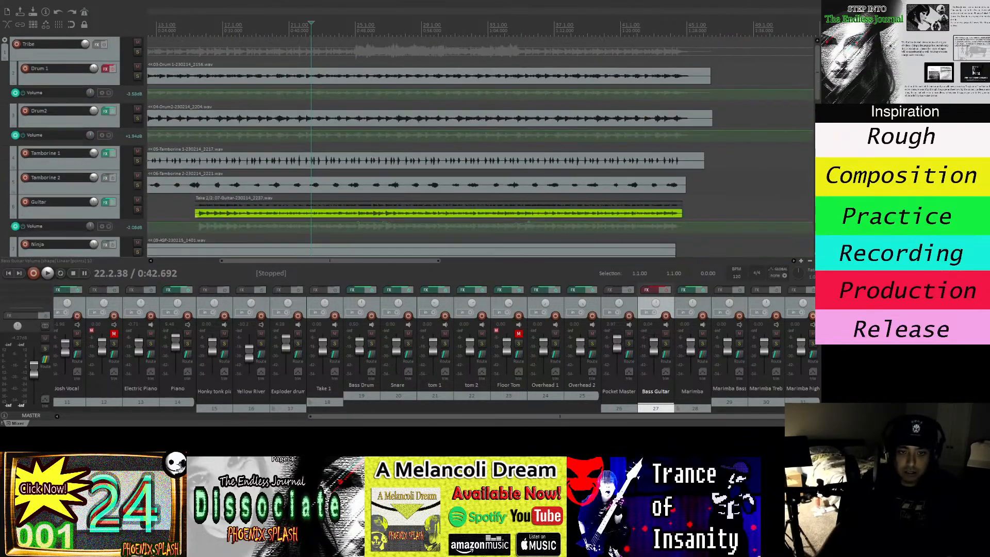
Examine the whole song's beginning and ending clips across the Tribe, Take 1, Bass Guitar and Marimba tracks.
click(809, 261)
click(809, 261)
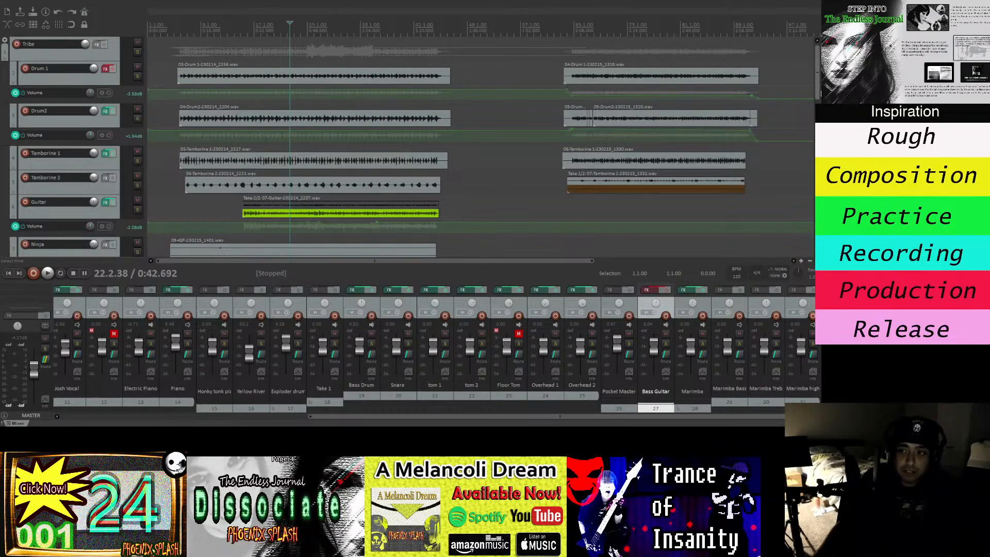
scroll(479, 147, down, 5)
scroll(407, 147, down, 7)
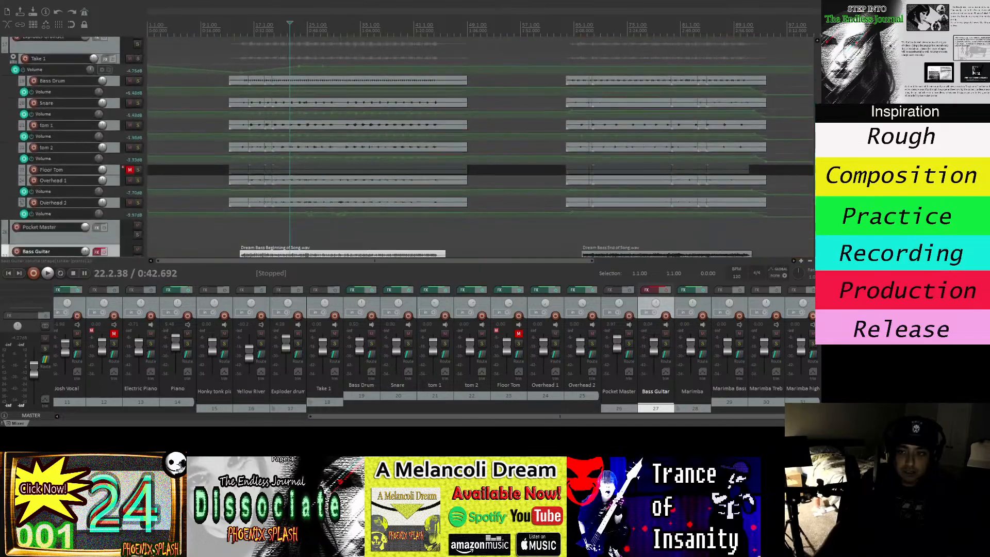
scroll(407, 147, up, 1)
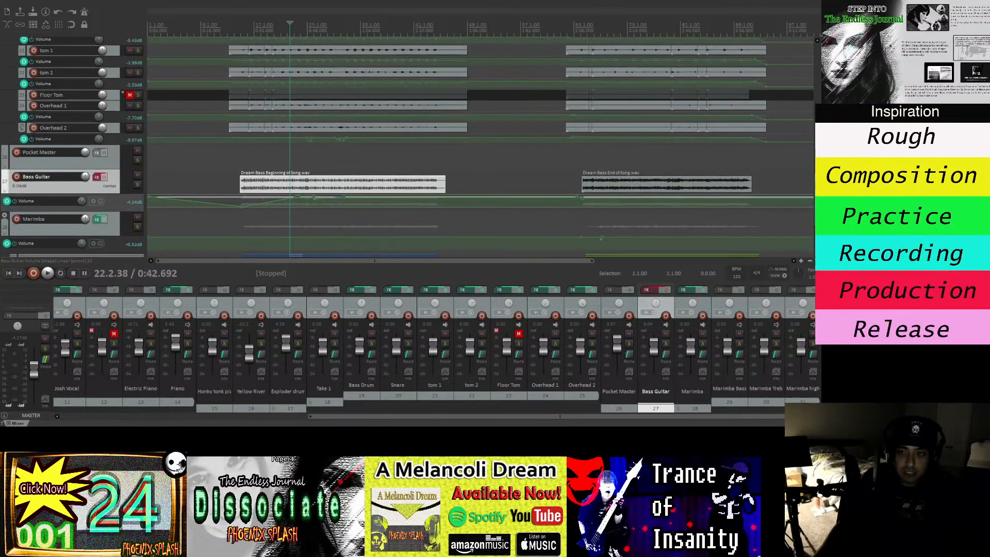
scroll(407, 147, down, 1)
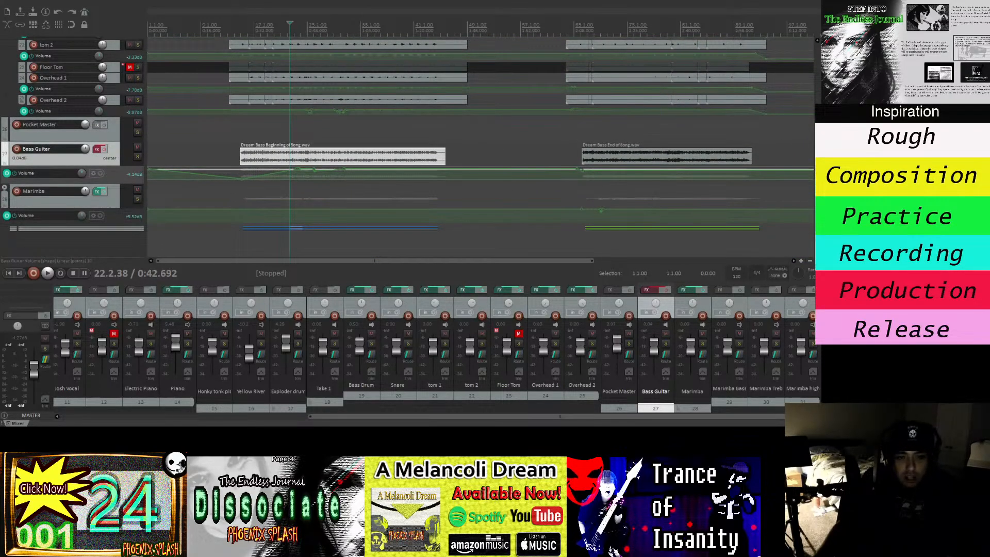
scroll(793, 69, up, 15)
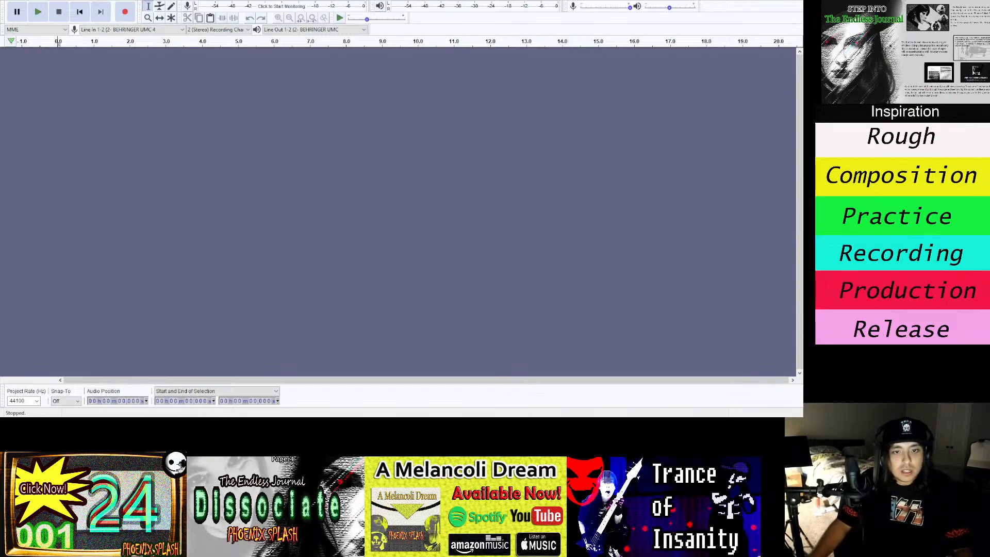
Open the song project in Audacity, replace its lower Dream Rough track with the new version of the mix, and clear the selection.
double_click(373, 146)
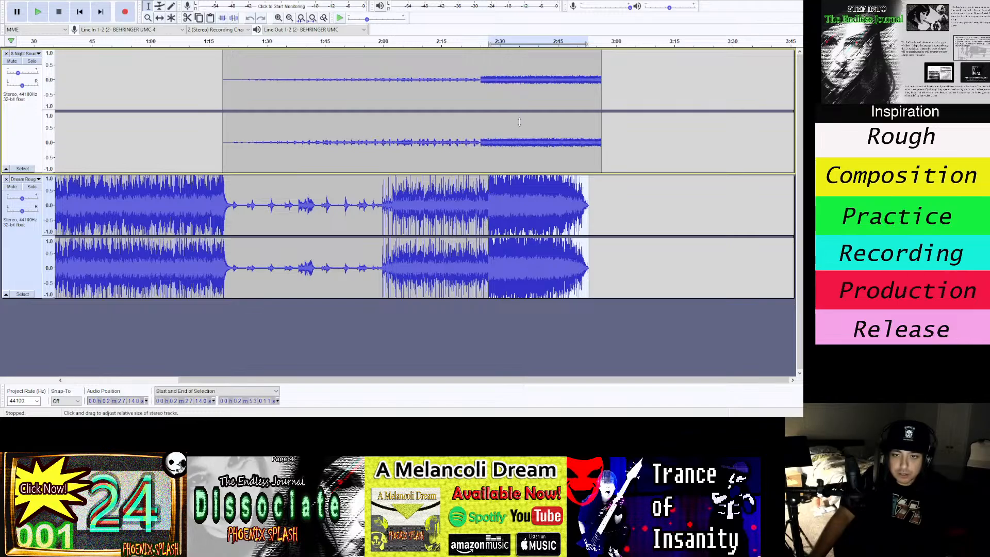
click(23, 294)
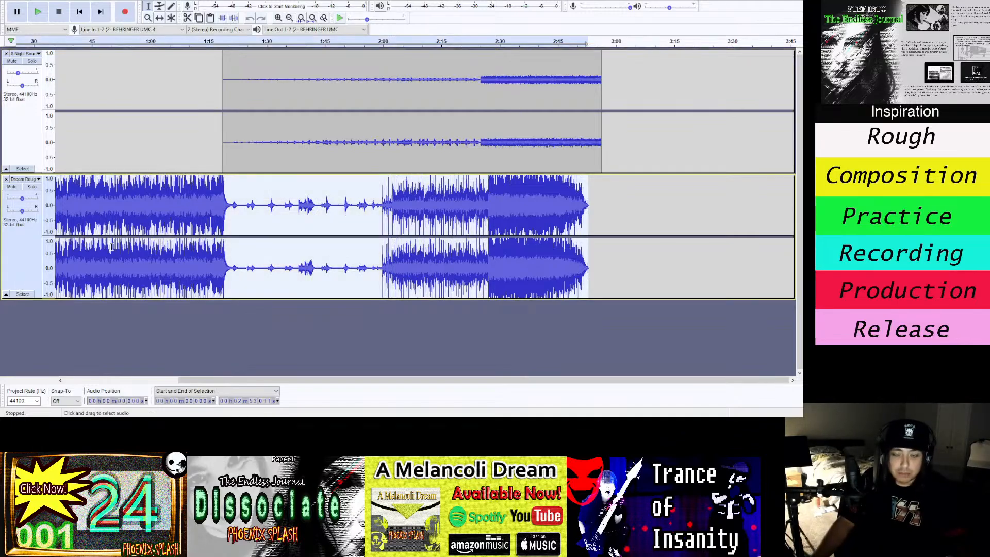
click(6, 179)
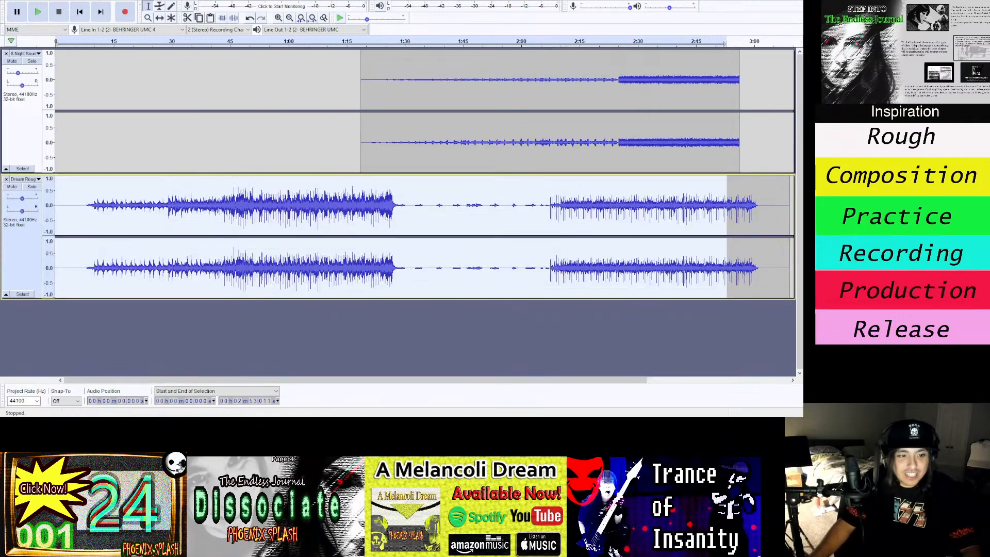
click(334, 318)
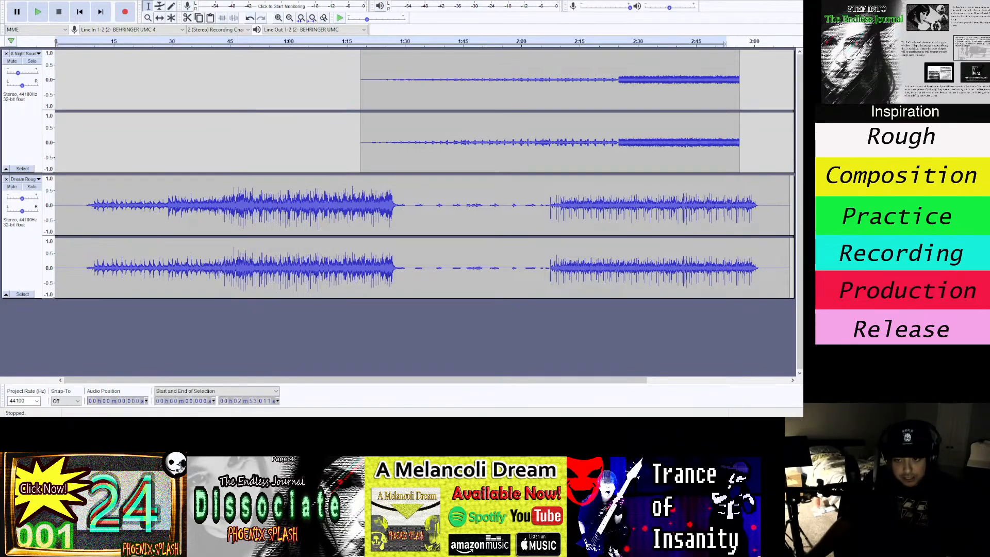
key(alt+Tab)
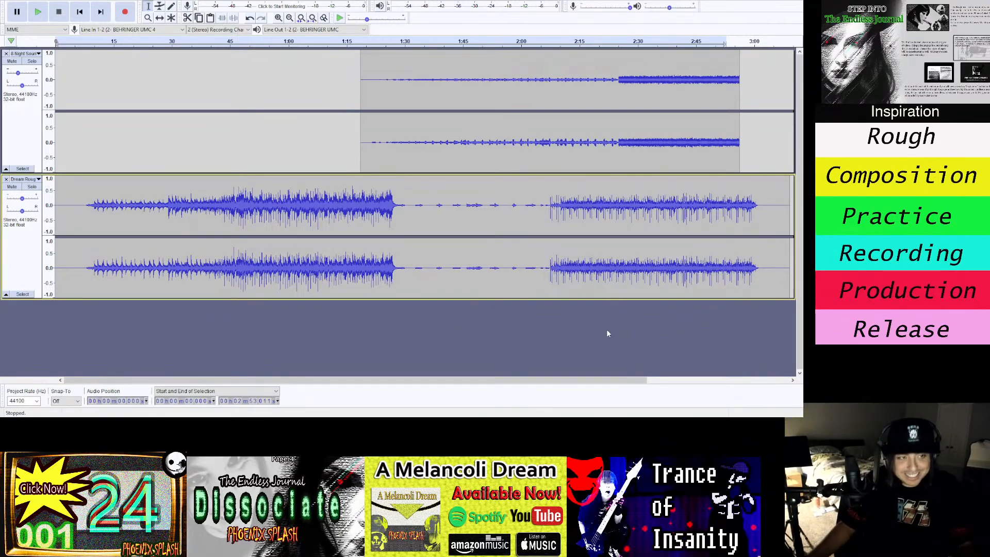
key(alt+Tab)
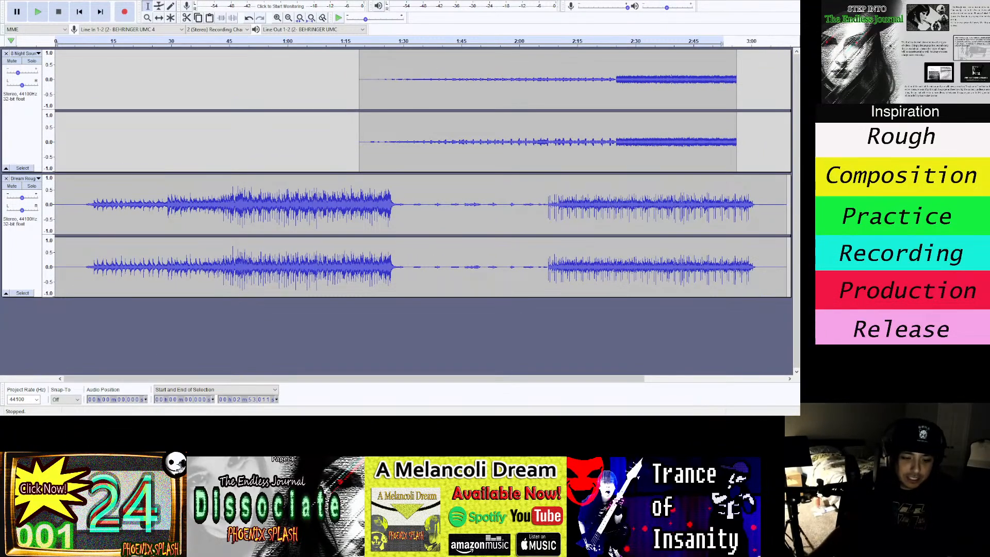
key(alt+Tab)
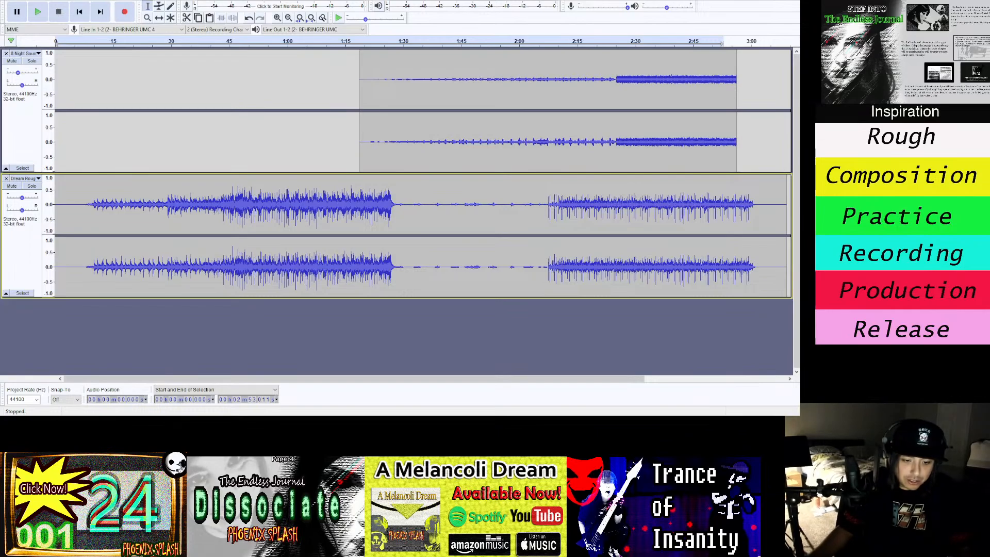
key(alt+Tab)
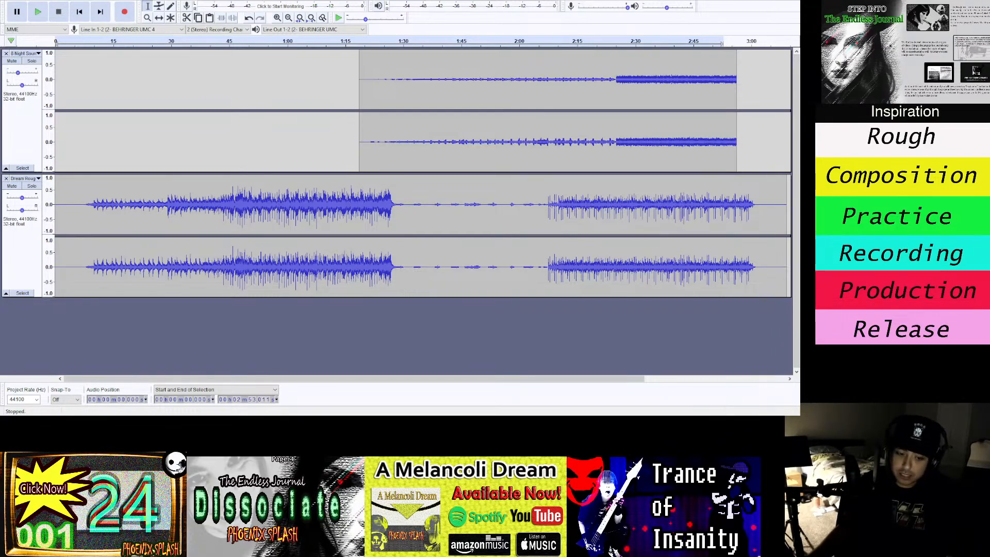
Delete about the first 7.5 seconds of silence from the start of the lower Dream Rough track.
key(alt+Tab)
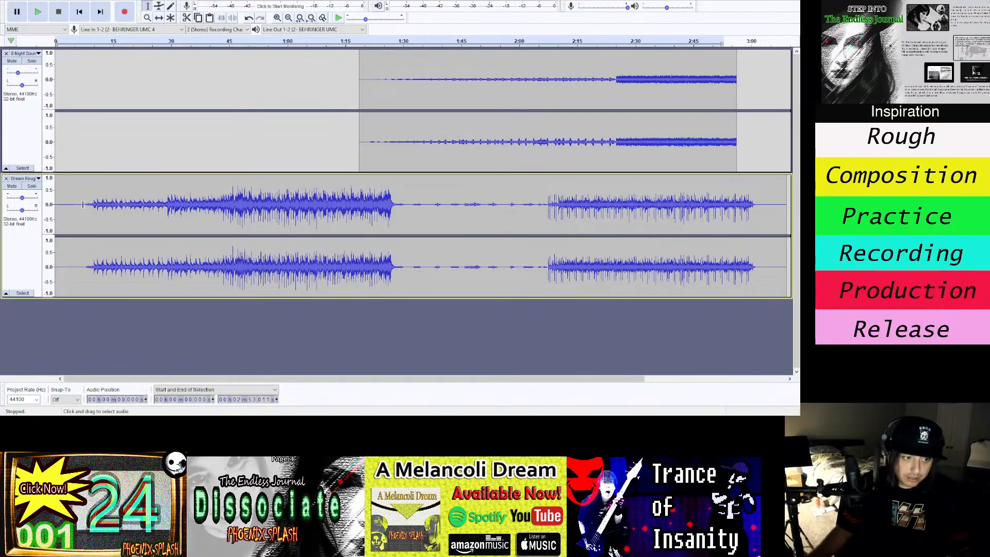
drag(82, 204, 45, 206)
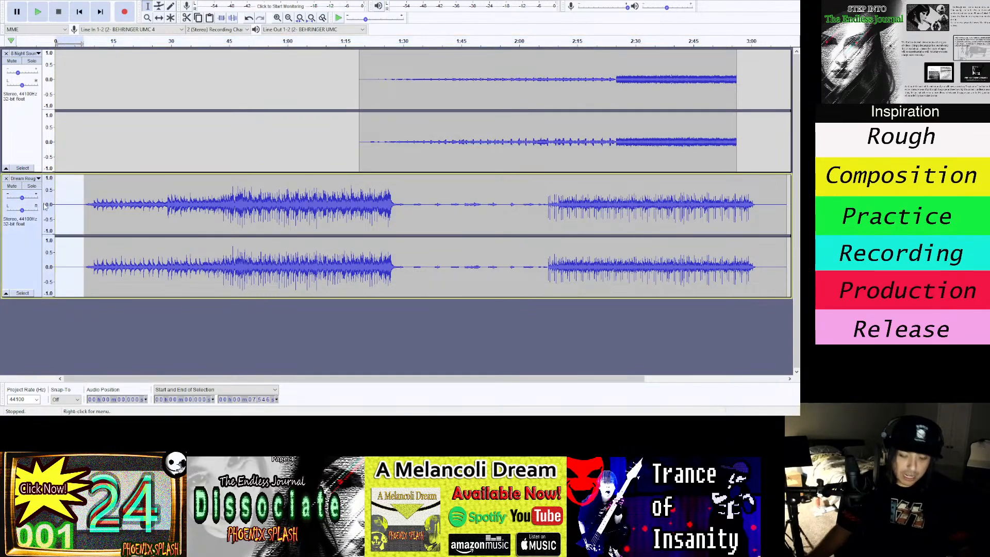
key(Delete)
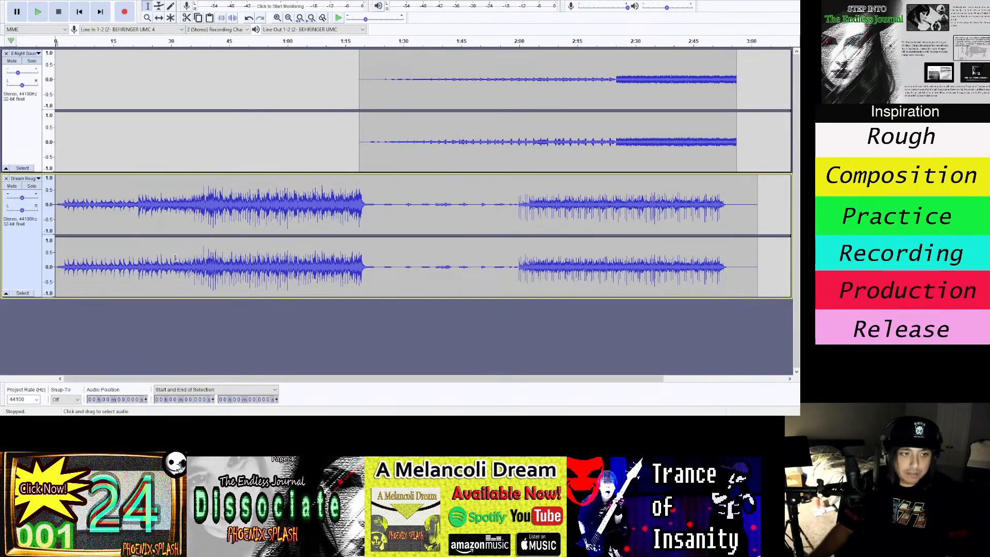
Play the opening of the trimmed Dream Rough track to check where the music begins.
key(space)
key(space)
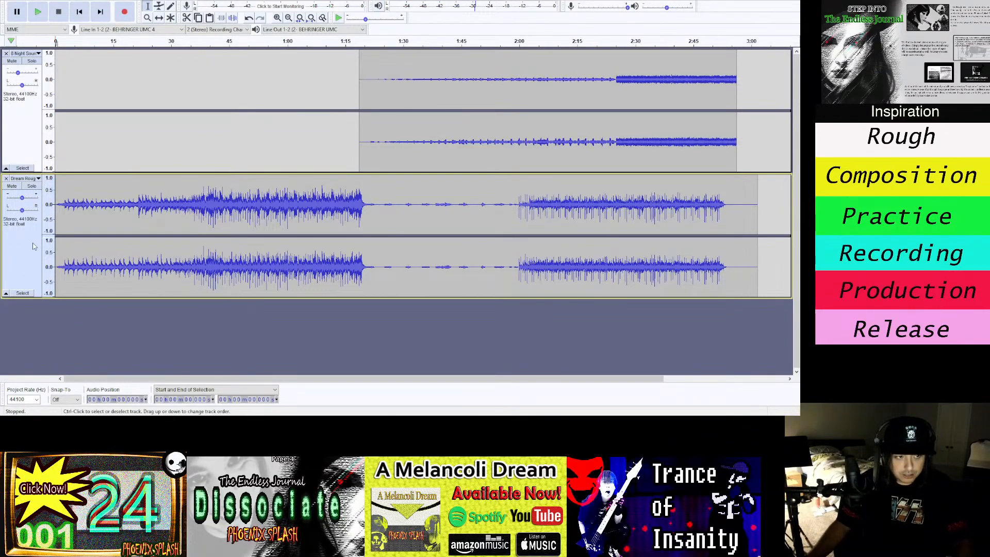
key(space)
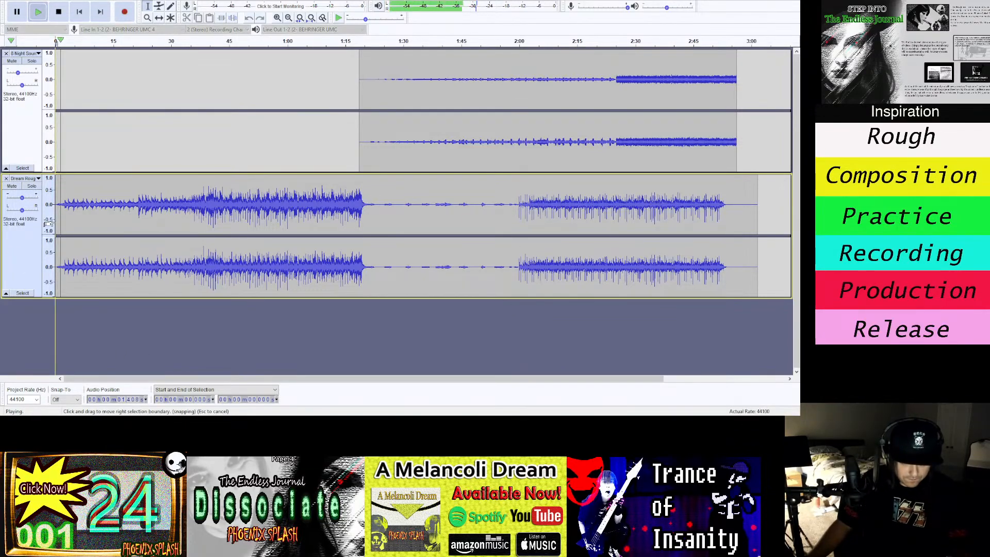
key(space)
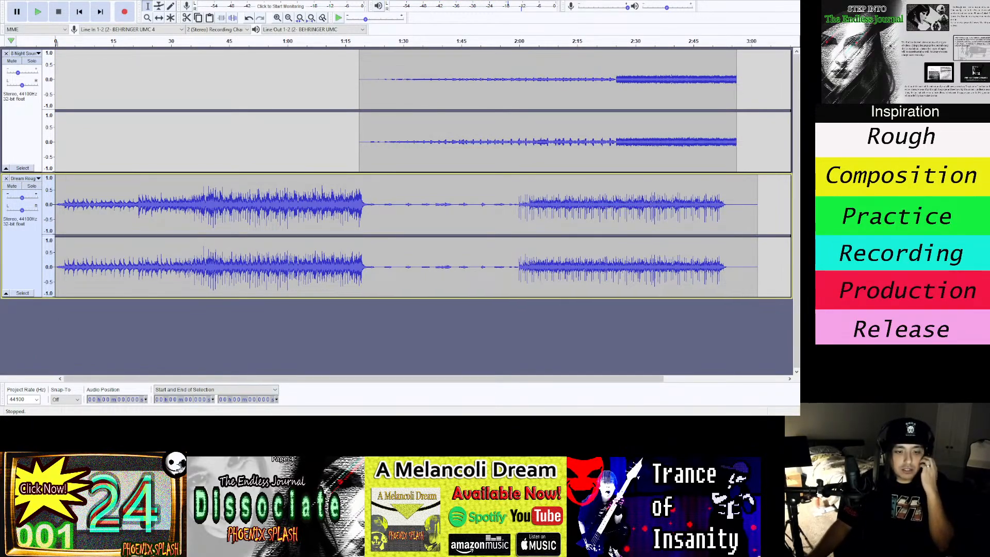
key(alt+Tab)
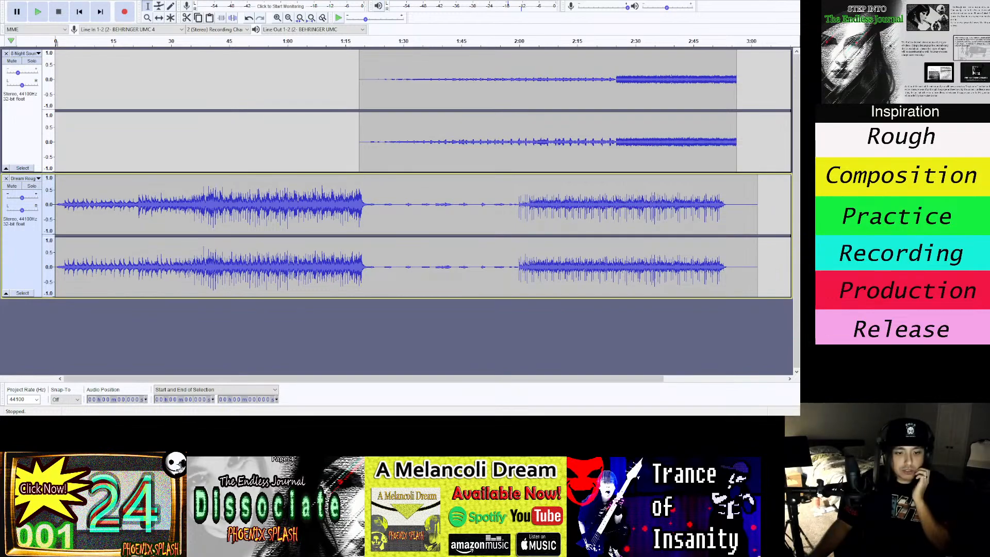
key(alt+Tab)
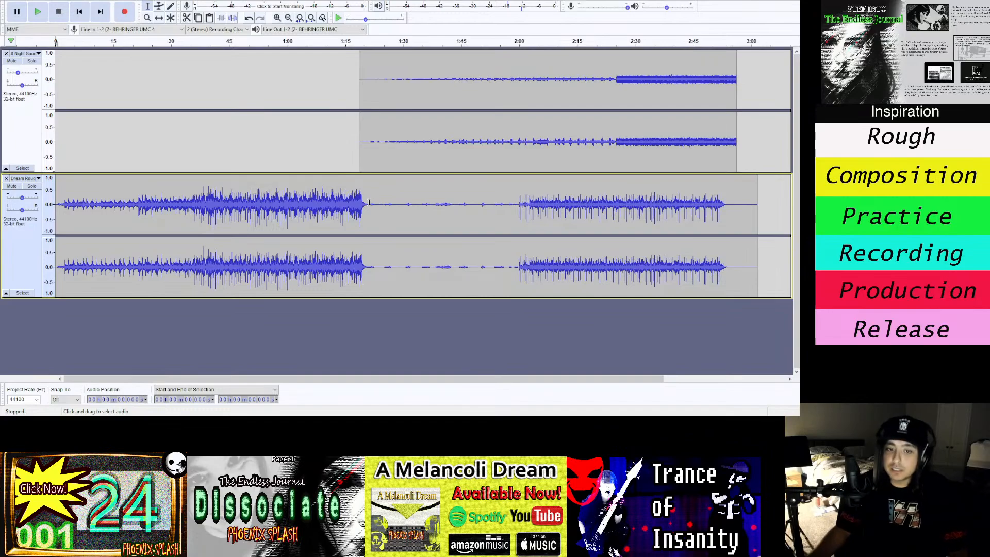
Review the Dream Rough track's quiet middle section, playing from about 1:25, and highlight its ending from about 2:33 to 2:54.
drag(369, 211, 517, 227)
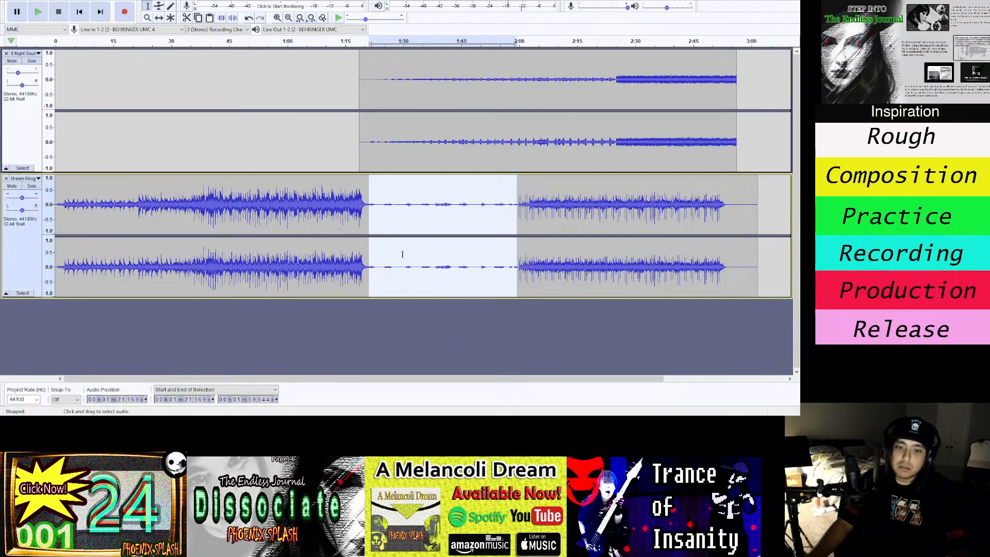
click(402, 349)
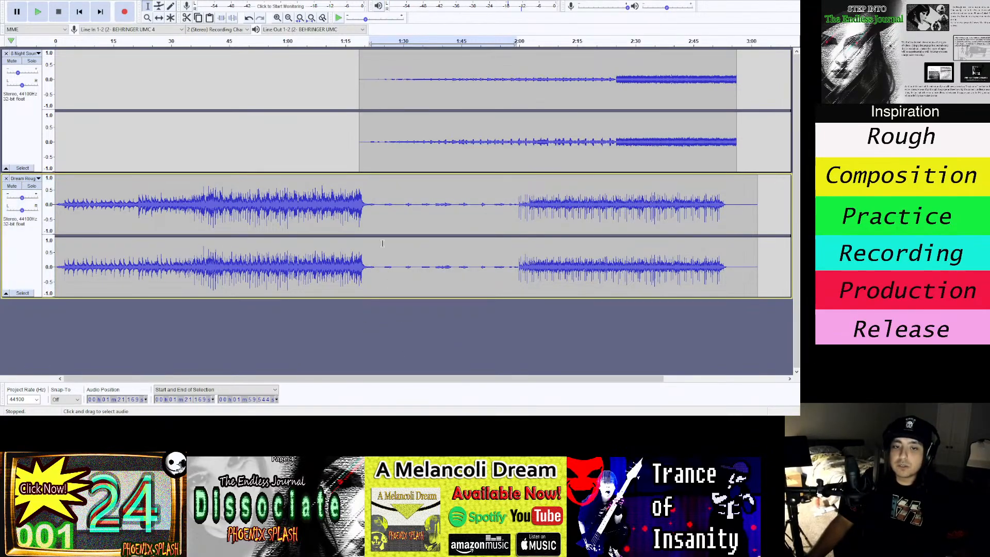
click(386, 286)
key(space)
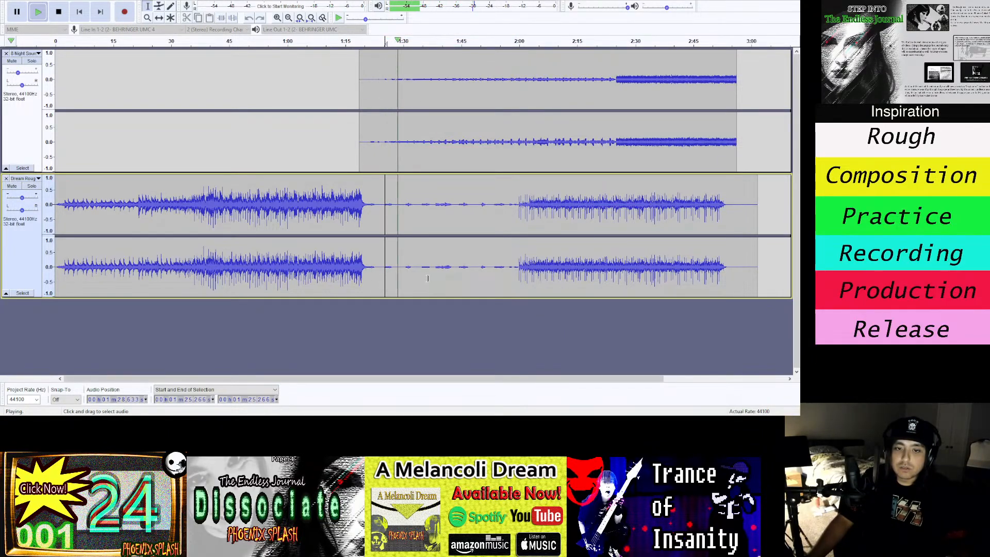
key(space)
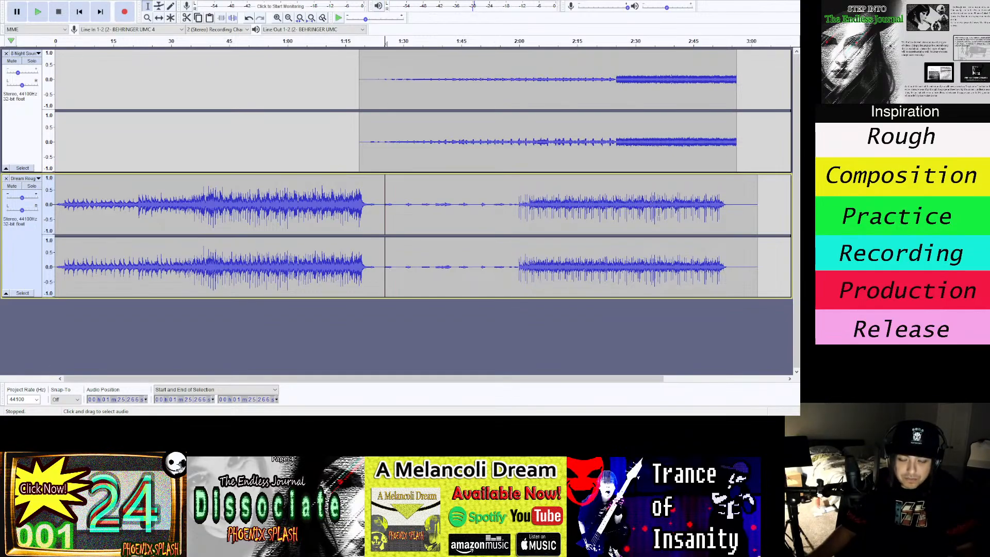
drag(647, 212, 730, 226)
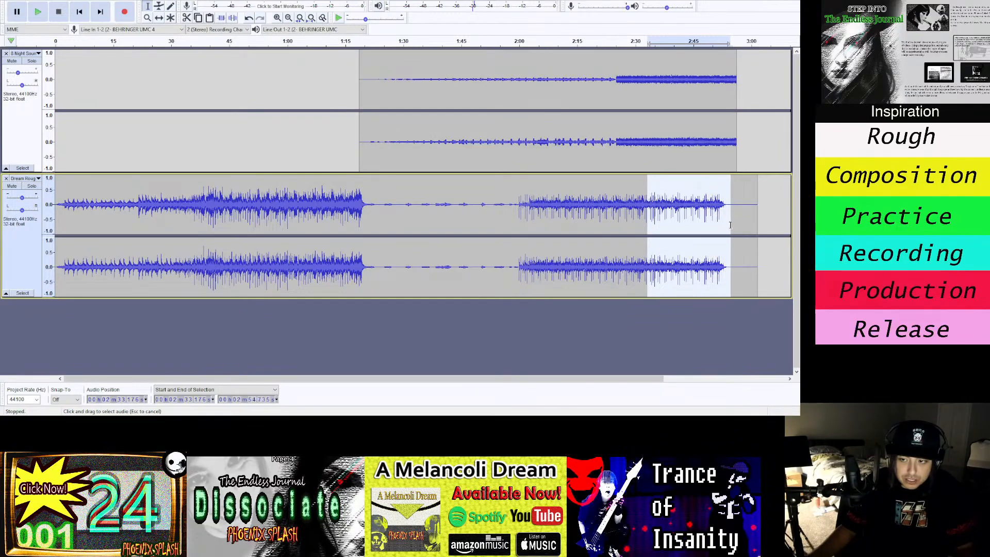
click(692, 335)
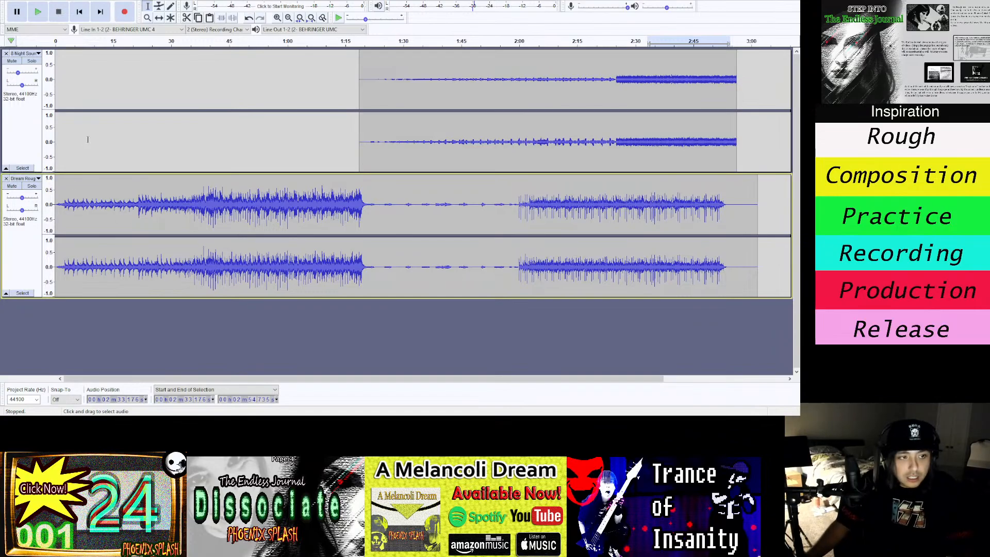
Select the whole Dream Rough track and apply the graphic EQ with the unnamed B-spline curve that cuts frequencies below 1000 Hz.
click(24, 241)
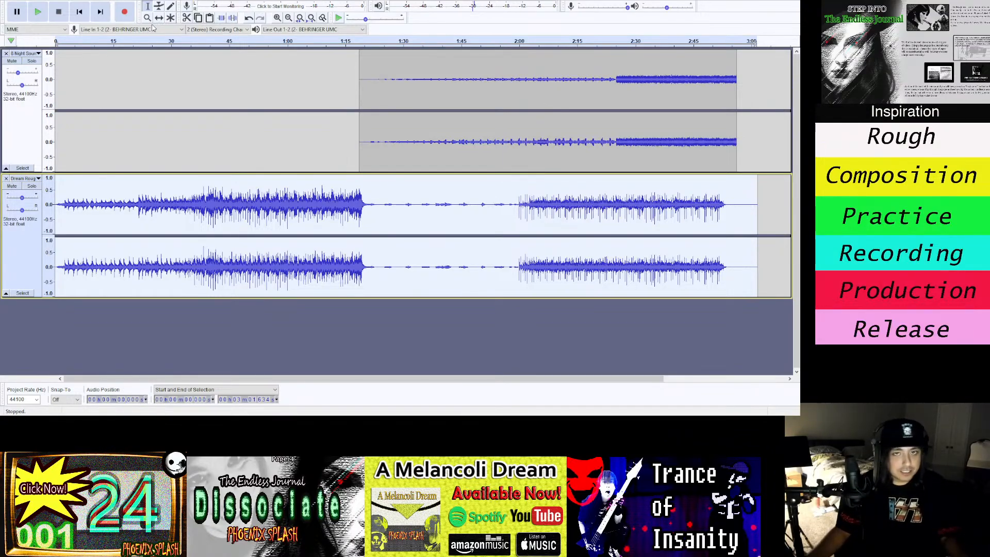
click(187, 171)
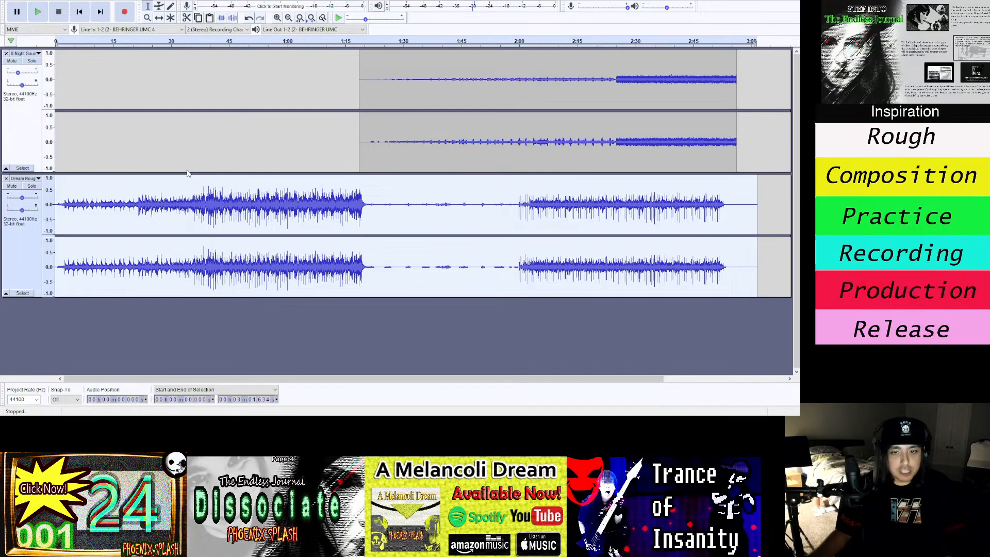
click(429, 223)
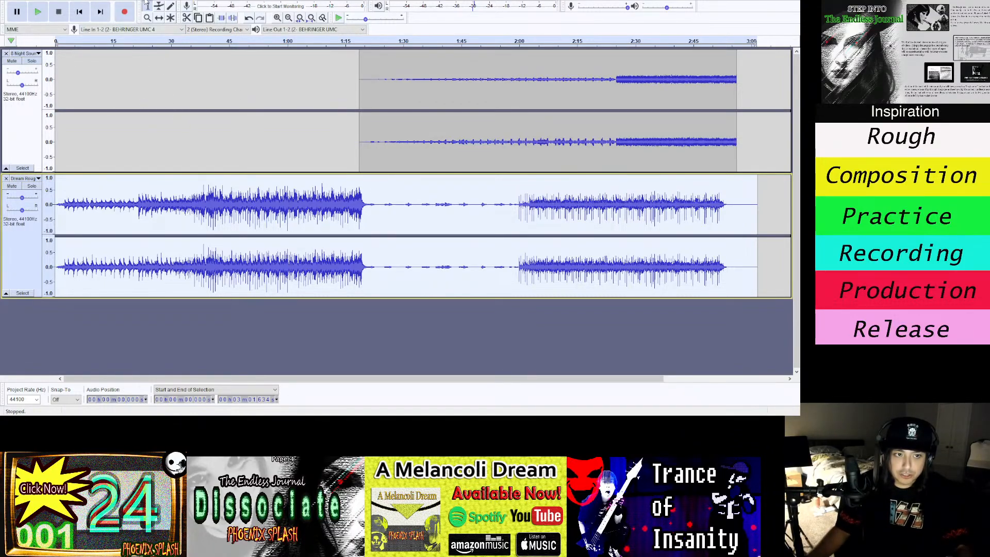
click(200, 124)
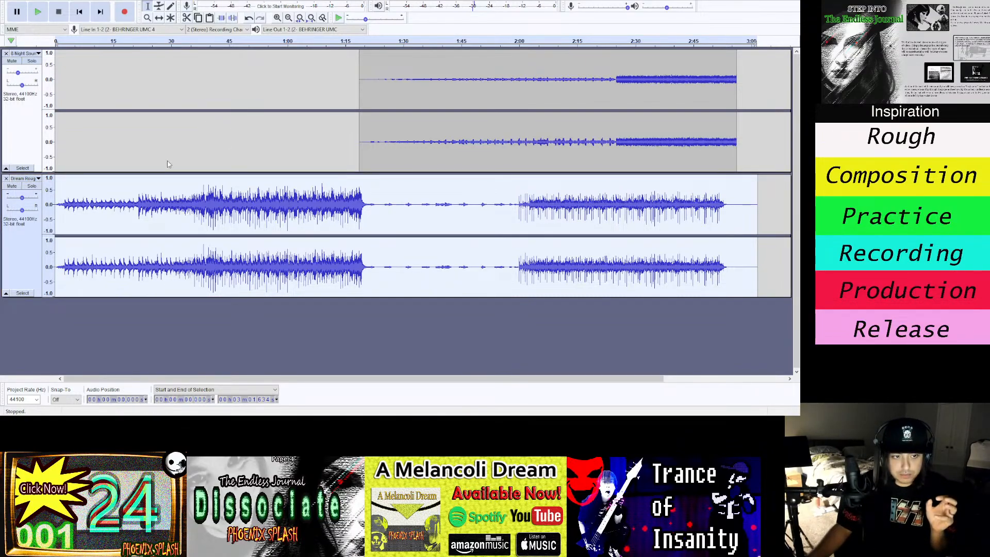
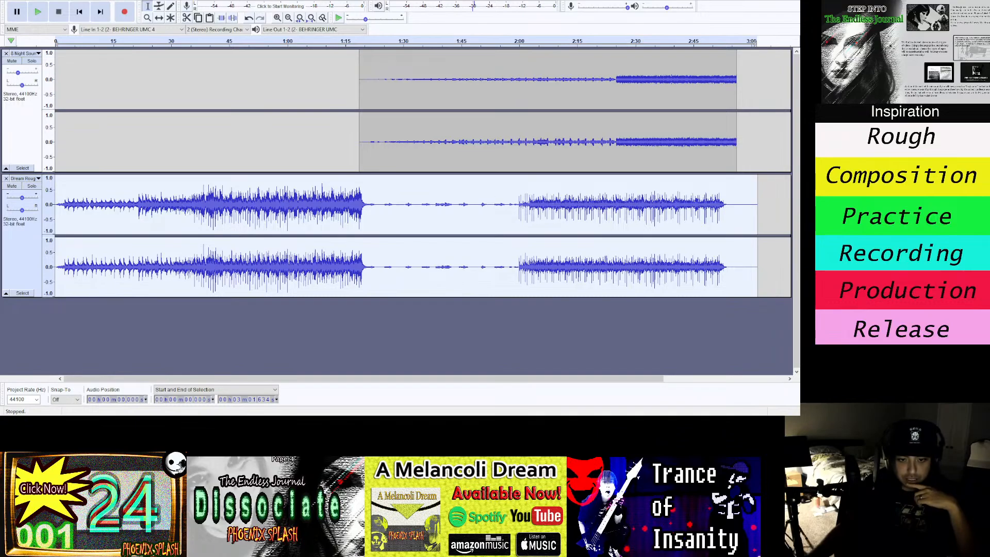
click(364, 222)
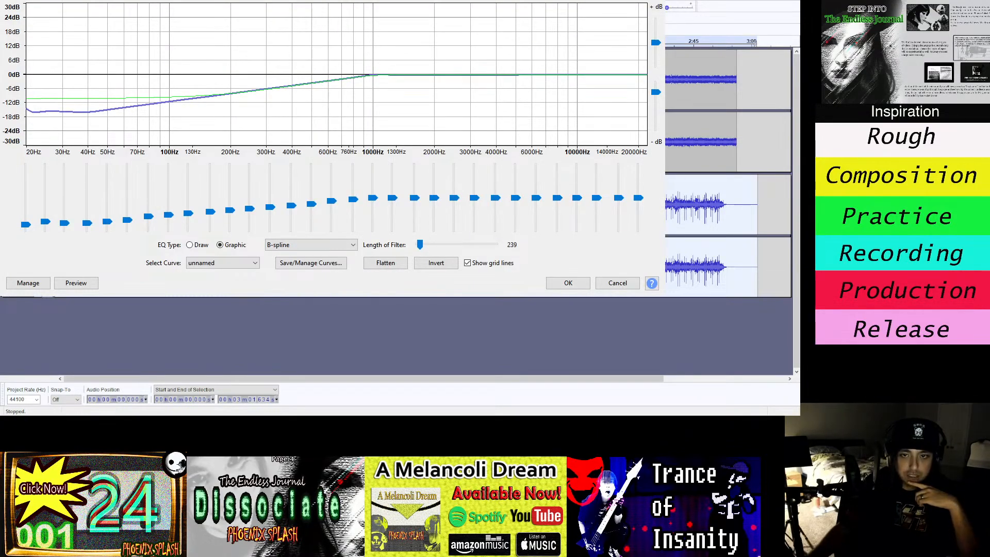
drag(330, 0, 443, 89)
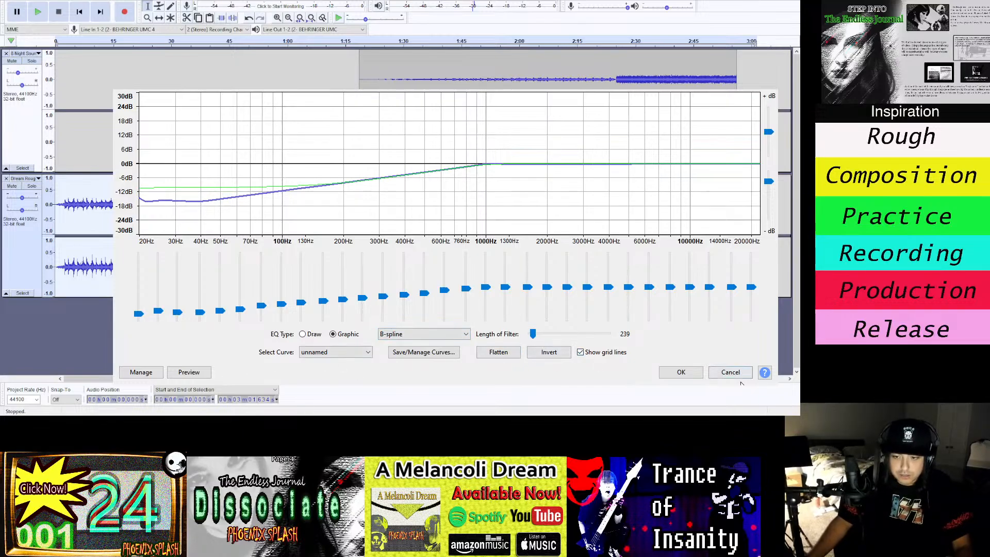
click(696, 376)
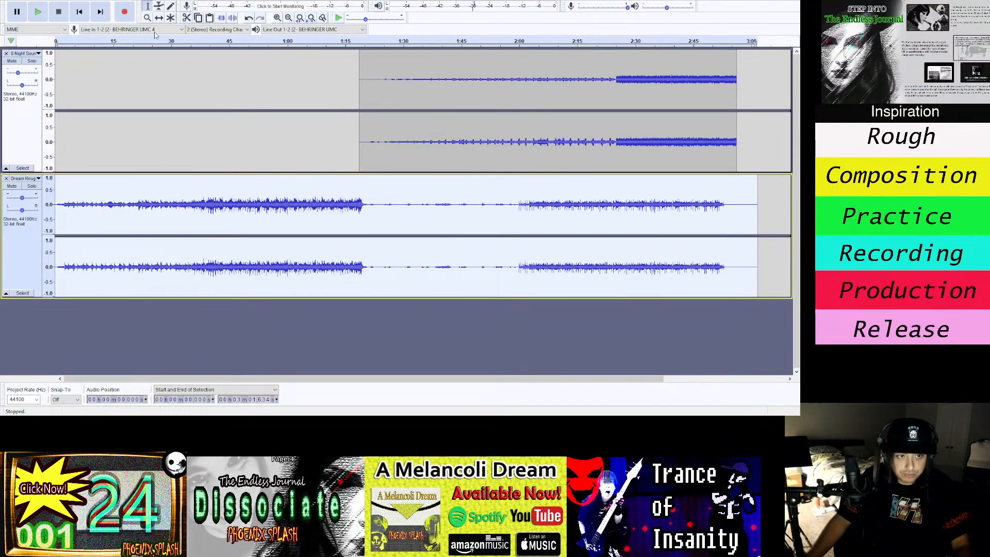
Compress the Dream Rough track with 30 ms attack, 160 ms release, -17.4 dB threshold, 1.3 ratio, 3.25 knee radius and no makeup gain.
click(324, 423)
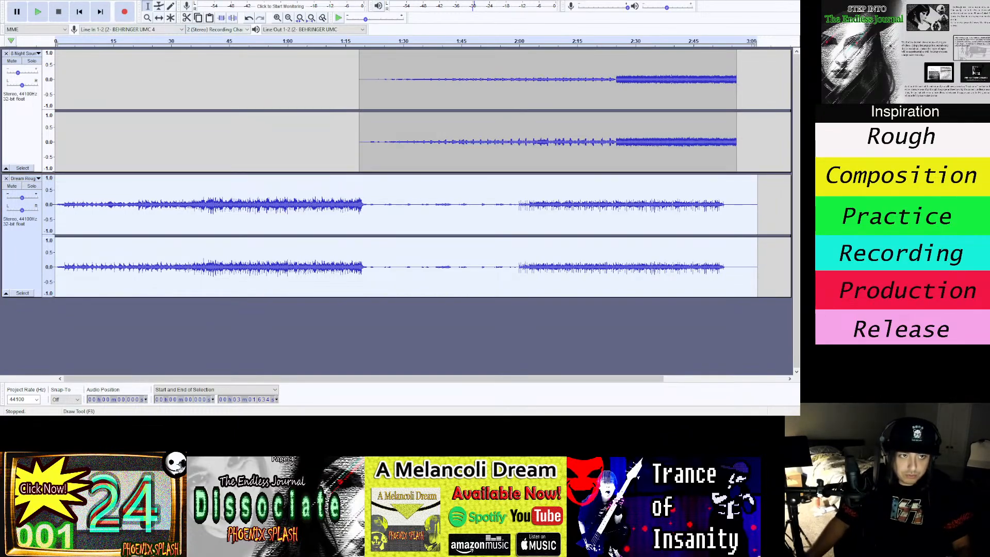
key(alt+Tab)
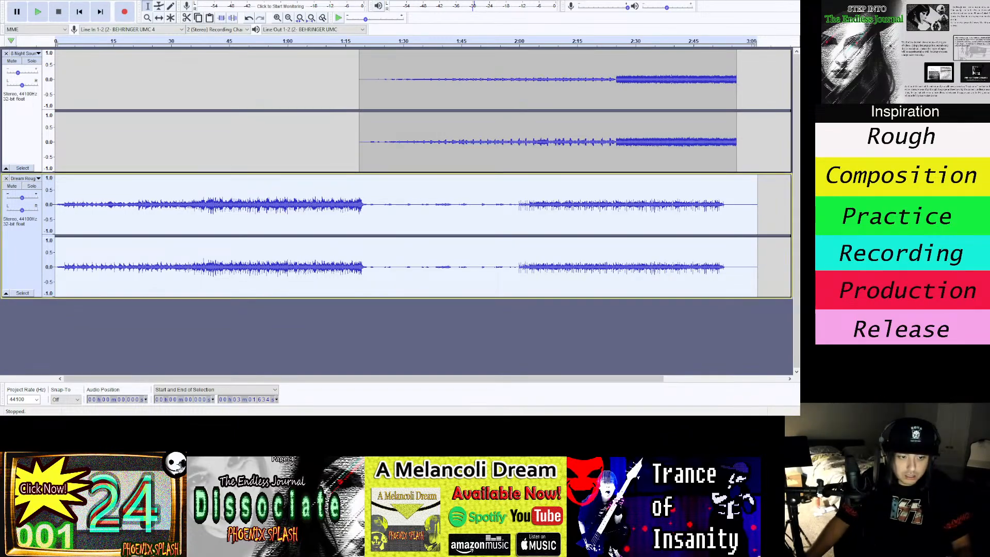
click(201, 346)
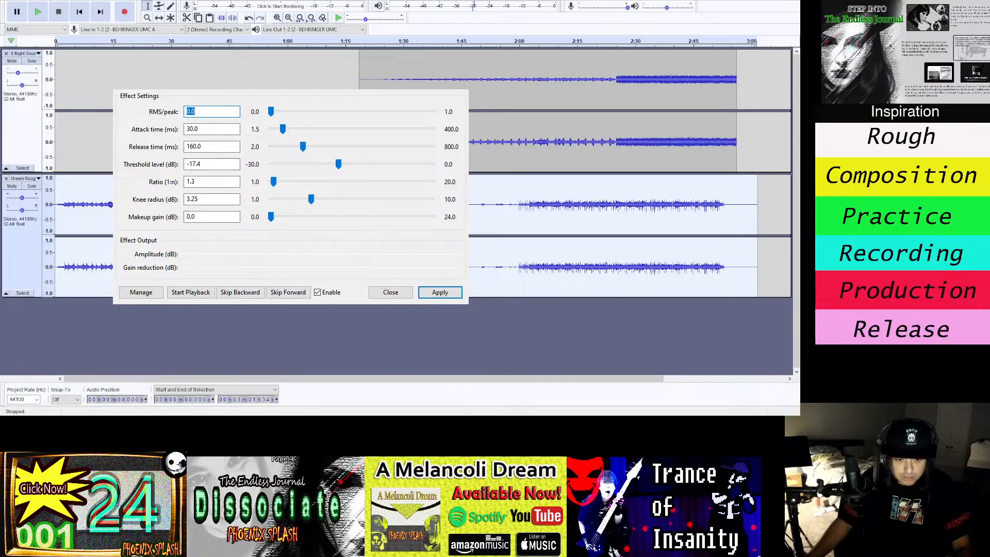
key(alt+Tab)
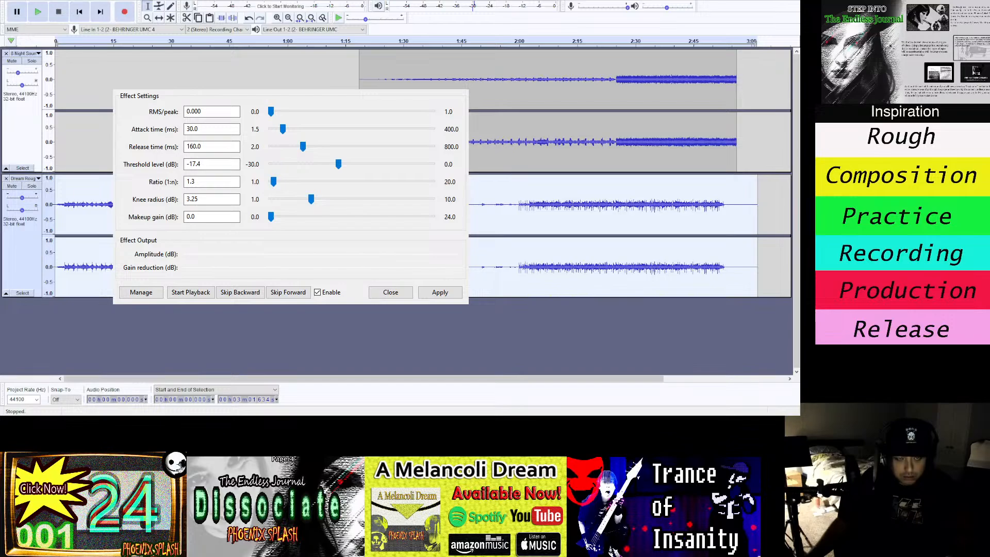
key(alt+Tab)
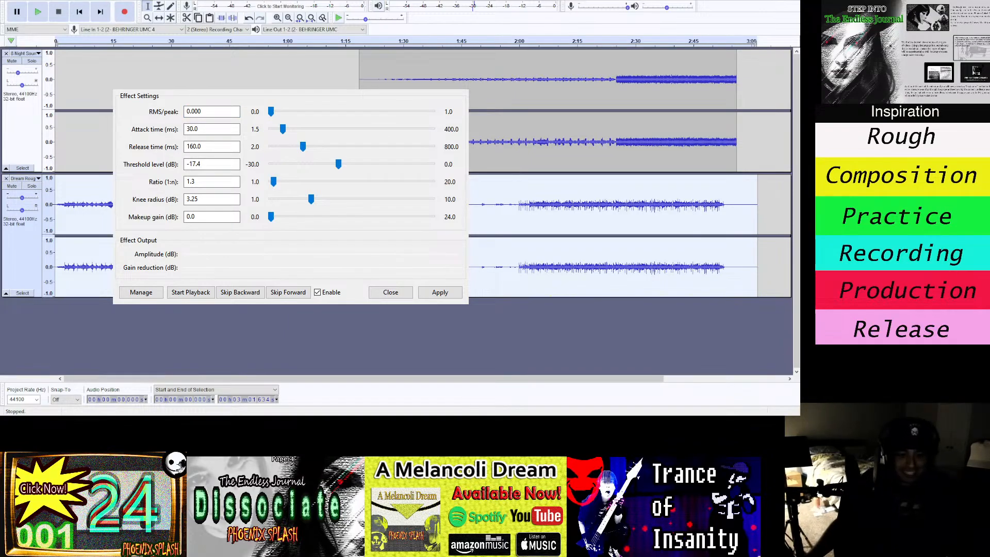
key(alt+Tab)
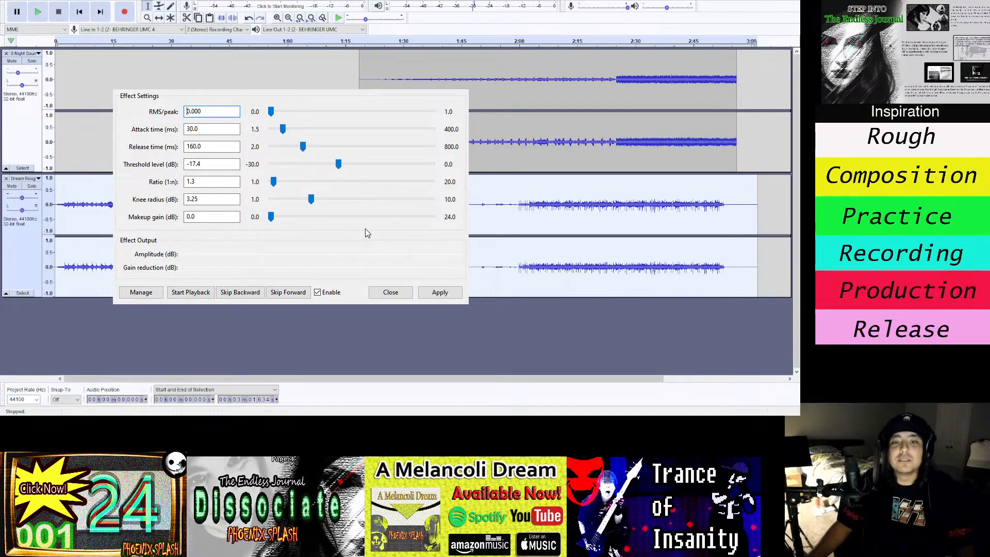
click(435, 294)
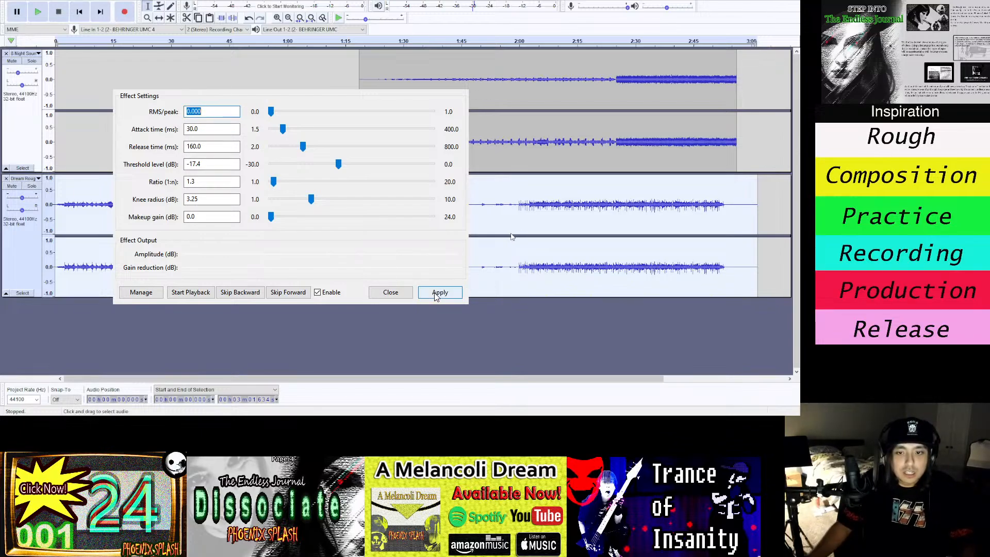
click(465, 91)
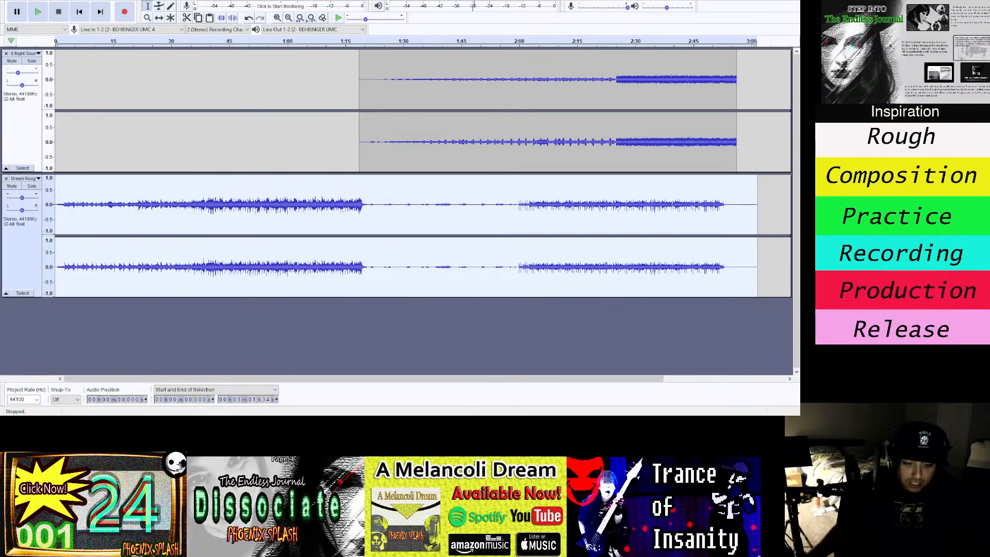
Limit the whole Dream Rough track with W1 Limiter at -17.6 dB threshold, 240 ms release, 0.0 ceiling and adaptive release off.
click(299, 420)
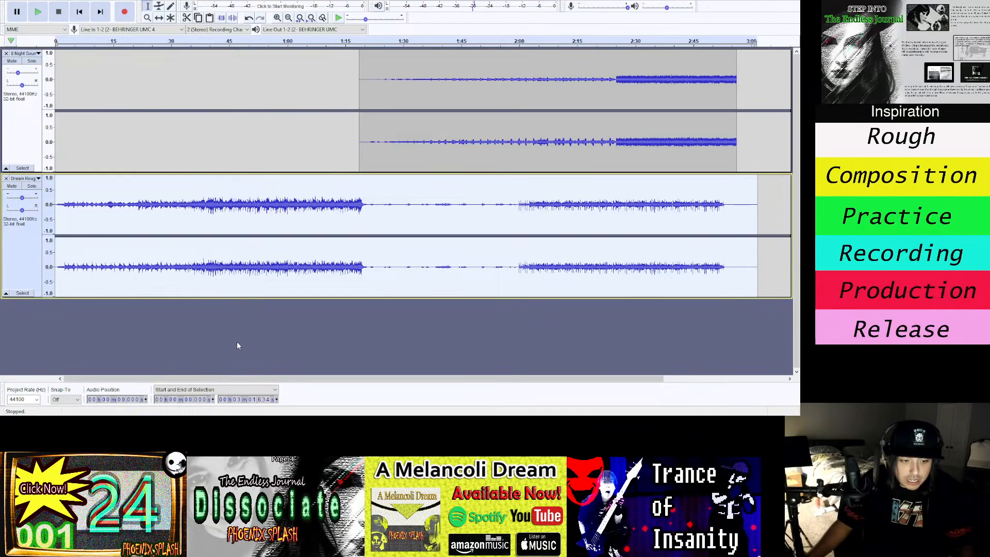
click(223, 393)
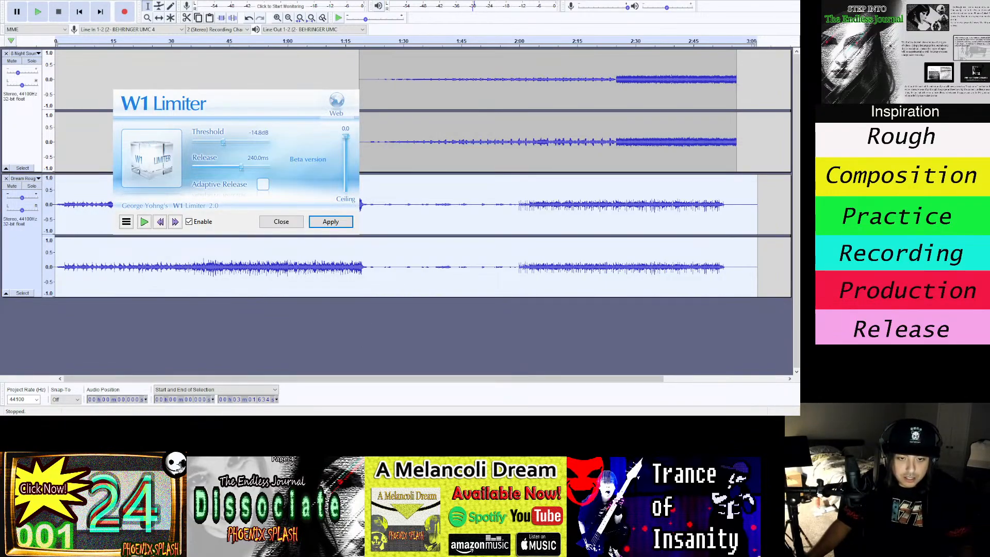
key(alt+Tab)
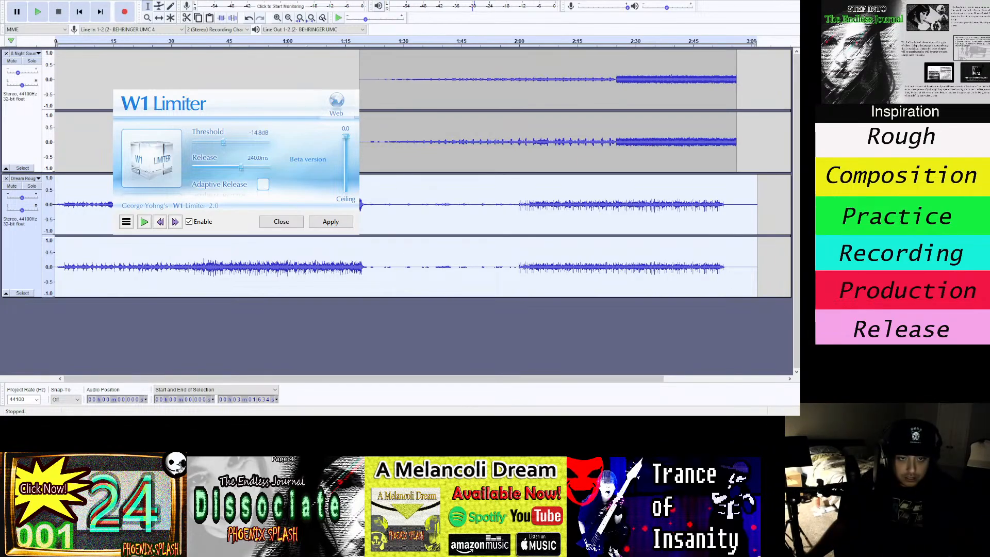
key(alt+Tab)
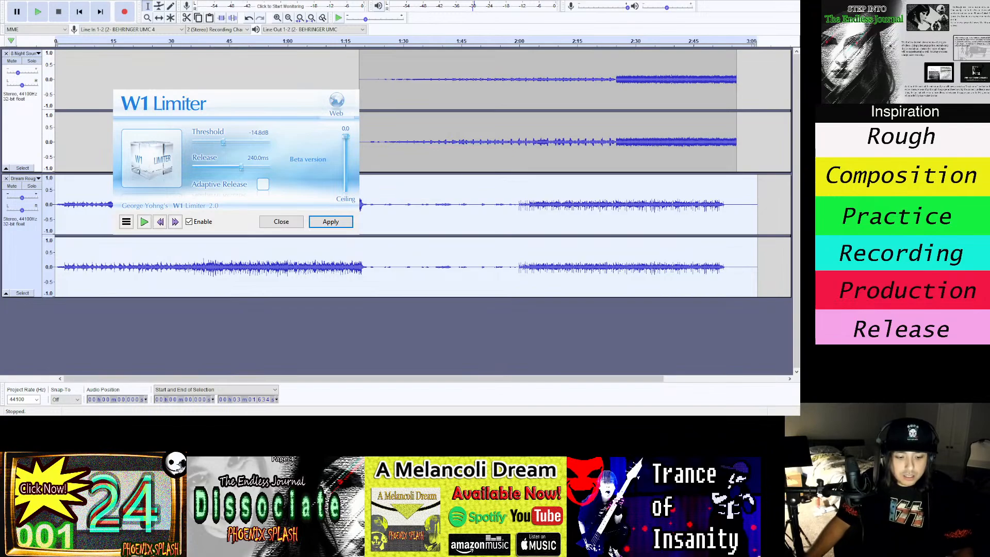
double_click(262, 134)
drag(262, 133, 269, 133)
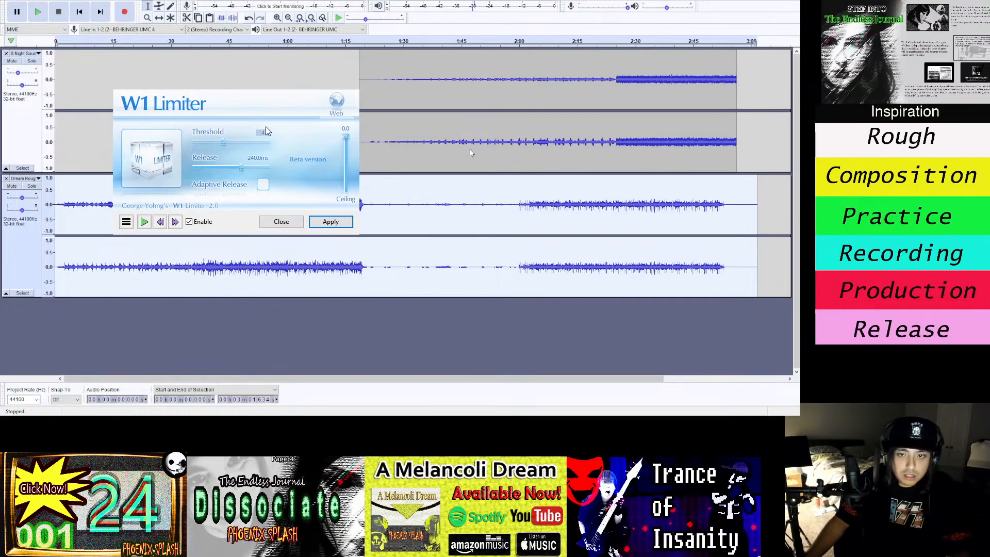
drag(223, 142, 221, 149)
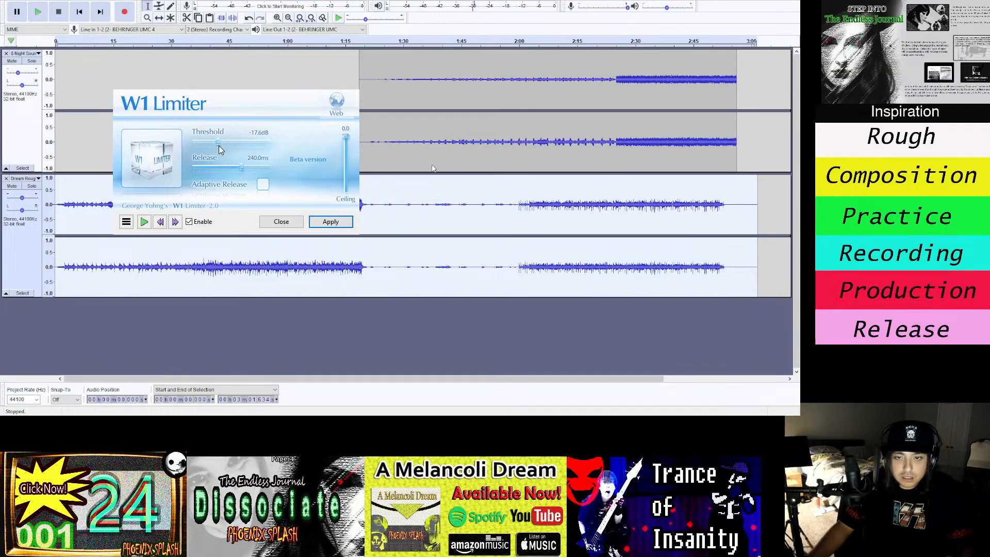
click(259, 132)
text(1)
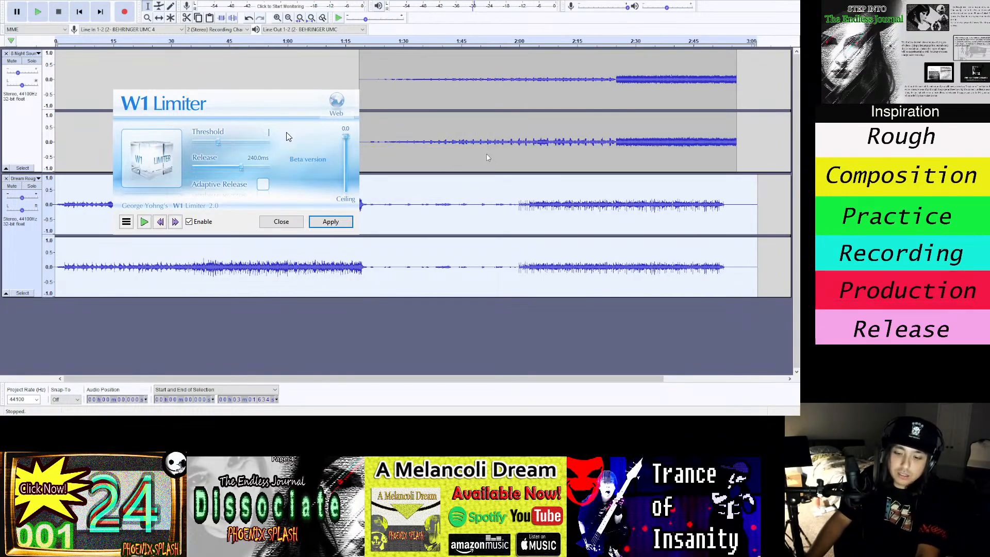
text(-17.6dB)
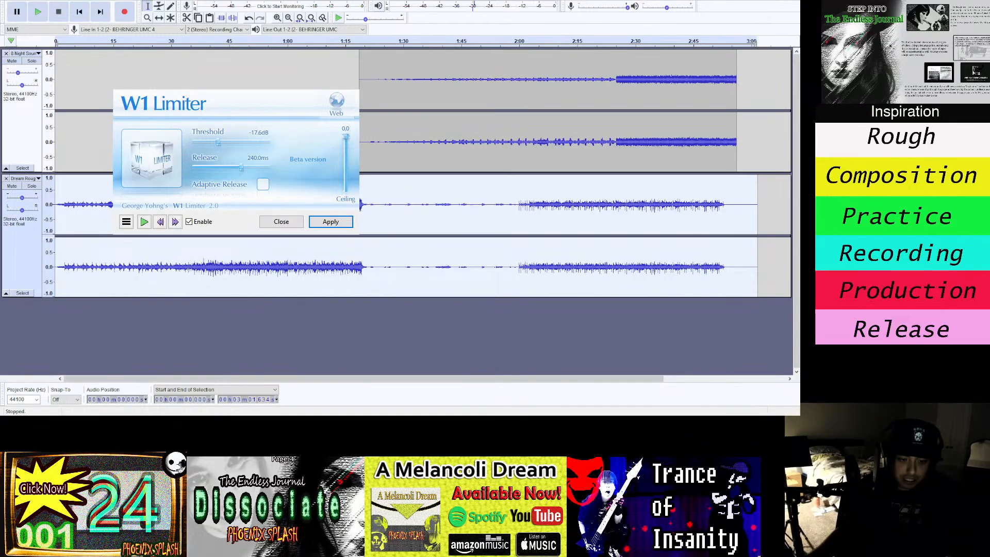
click(336, 222)
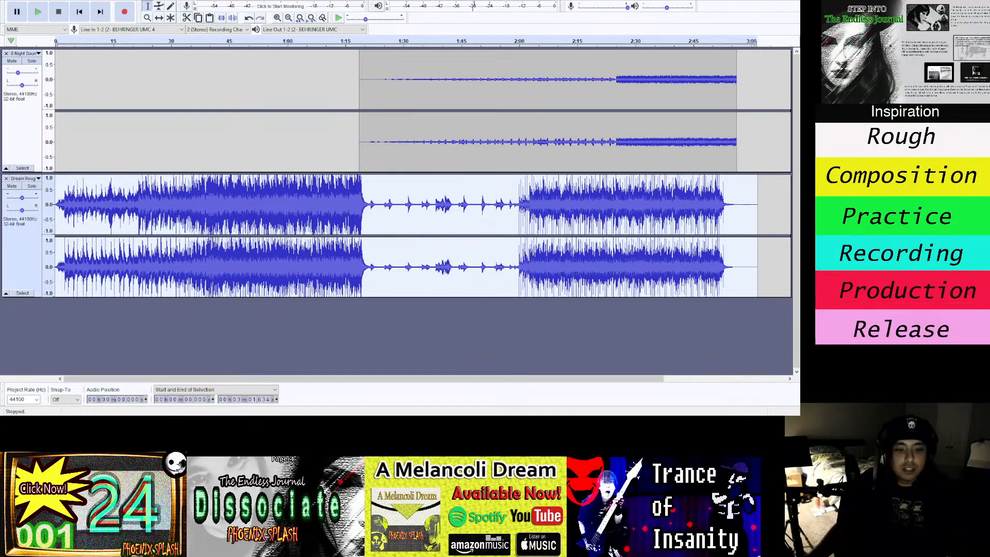
Play the opening of the limited Dream Rough track from its start to about 0:11.
key(alt+Tab)
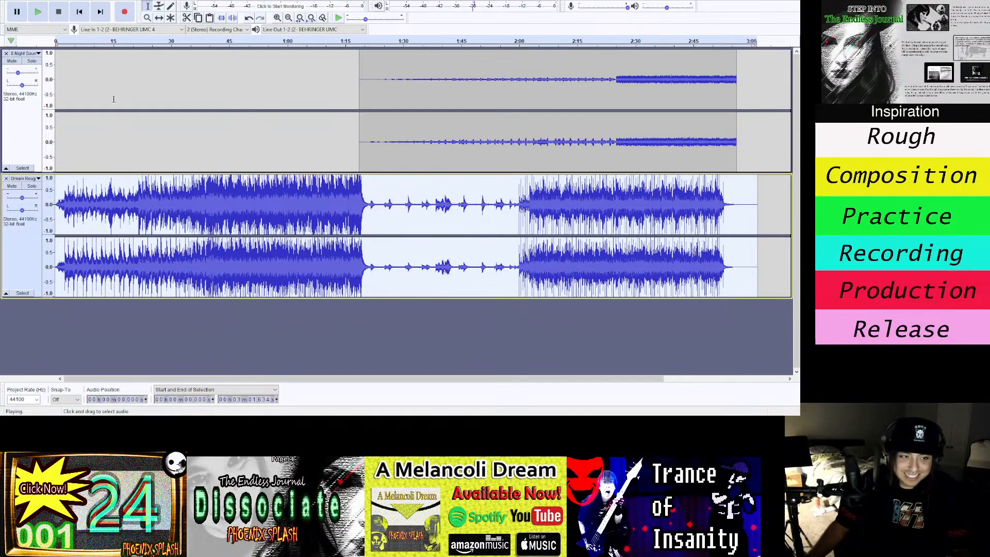
key(space)
key(alt+Tab)
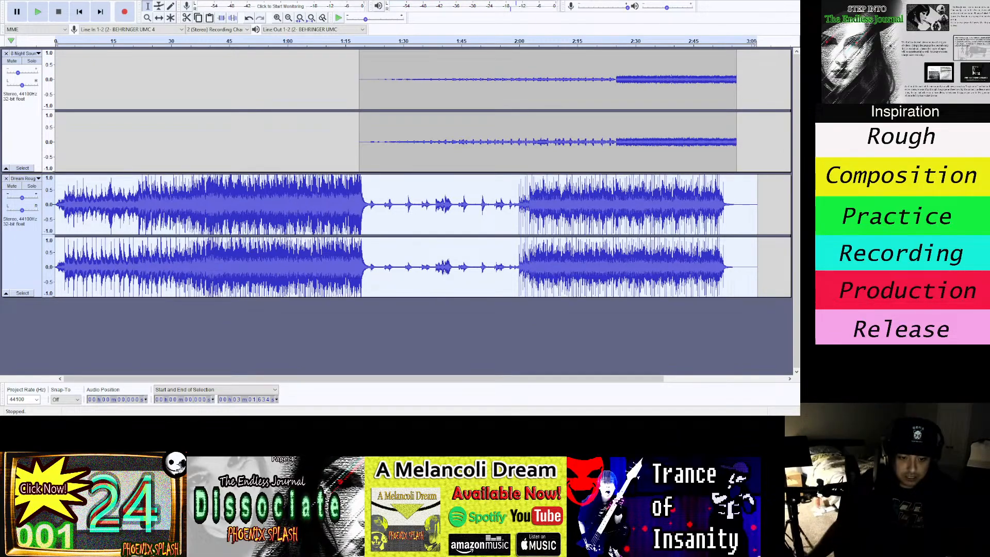
key(alt+Tab)
key(space)
key(alt+Tab)
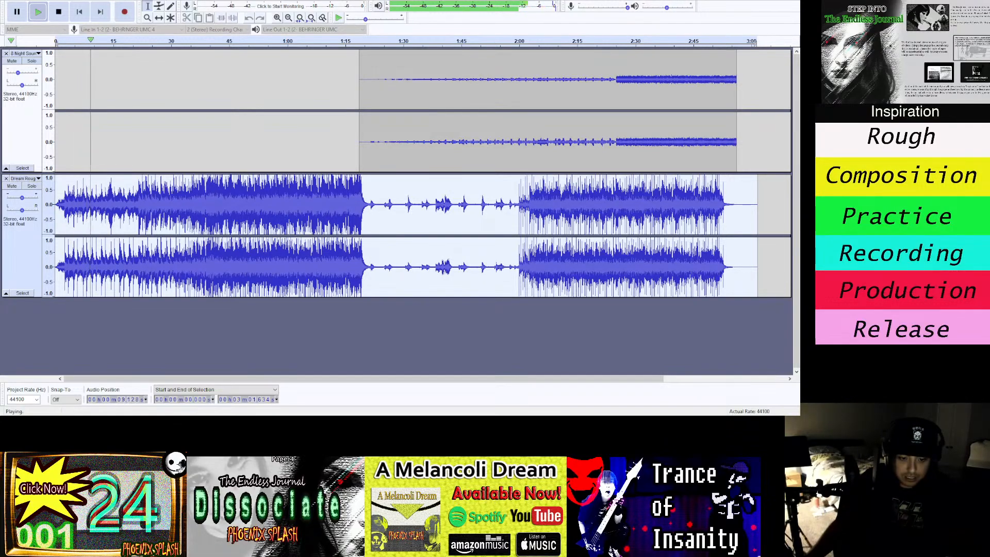
click(338, 390)
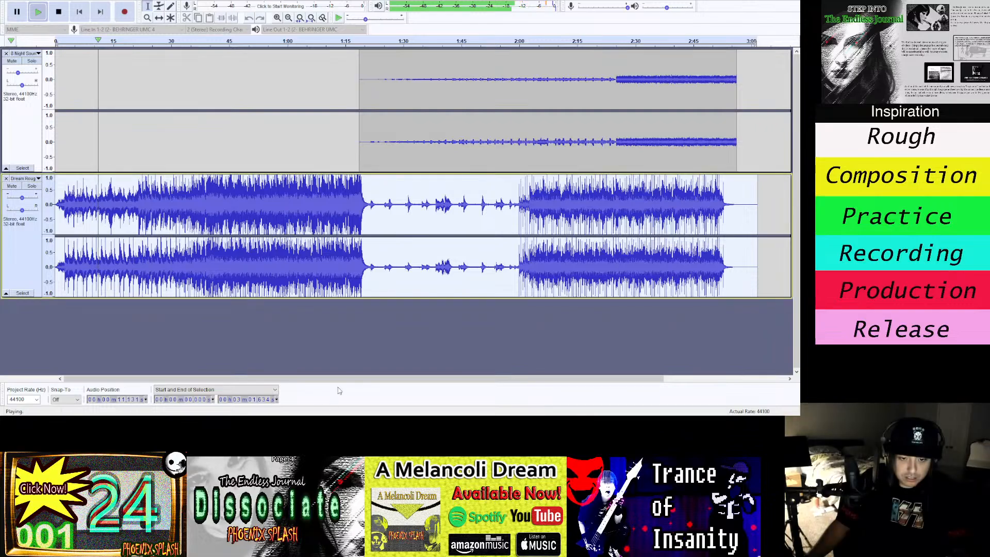
key(space)
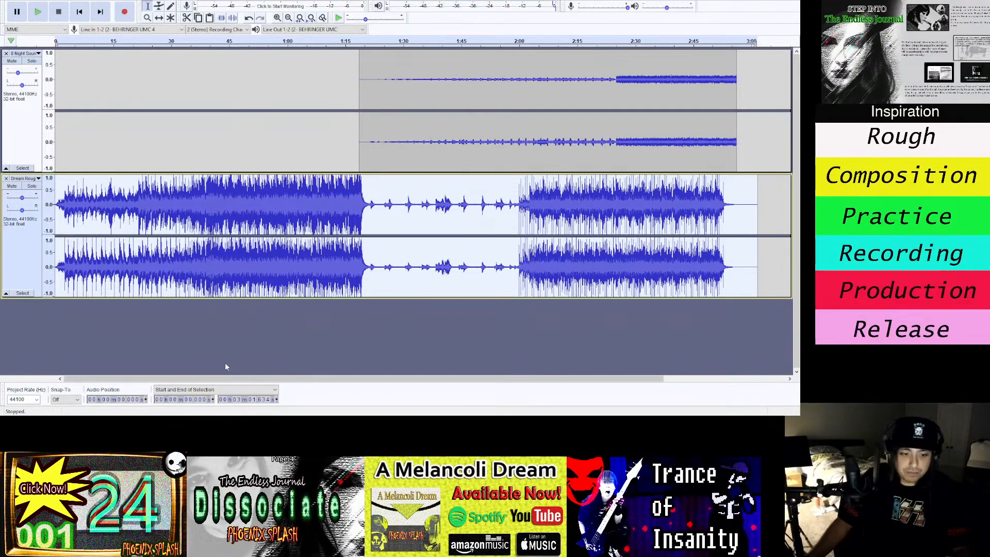
Play the Dream Rough track's quiet middle section from about 1:20 to check the limiting.
click(368, 219)
key(space)
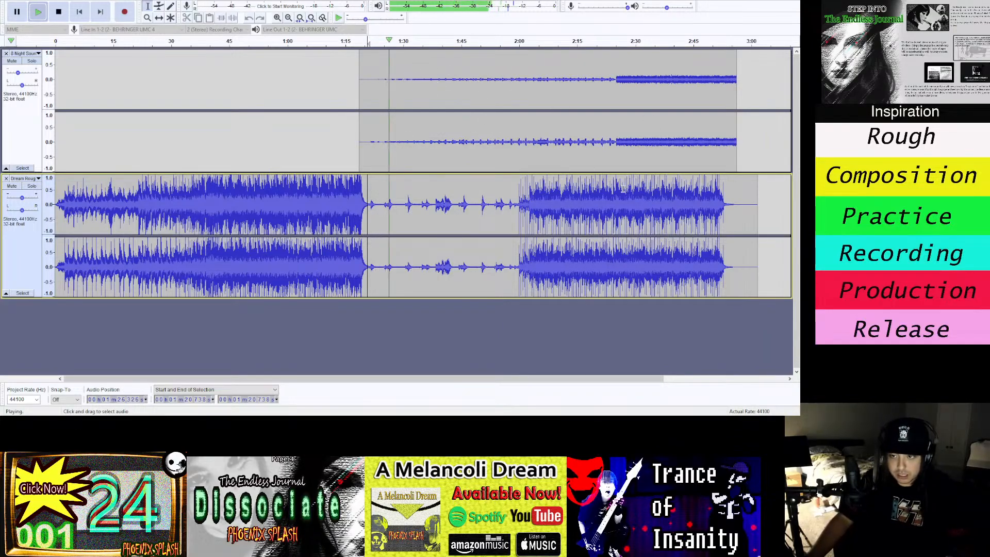
key(space)
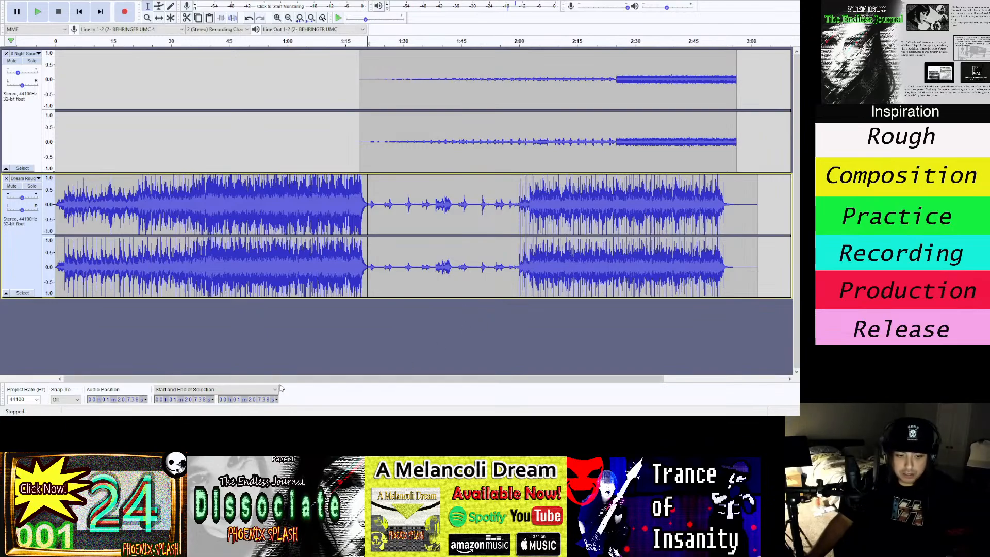
drag(244, 384, 372, 387)
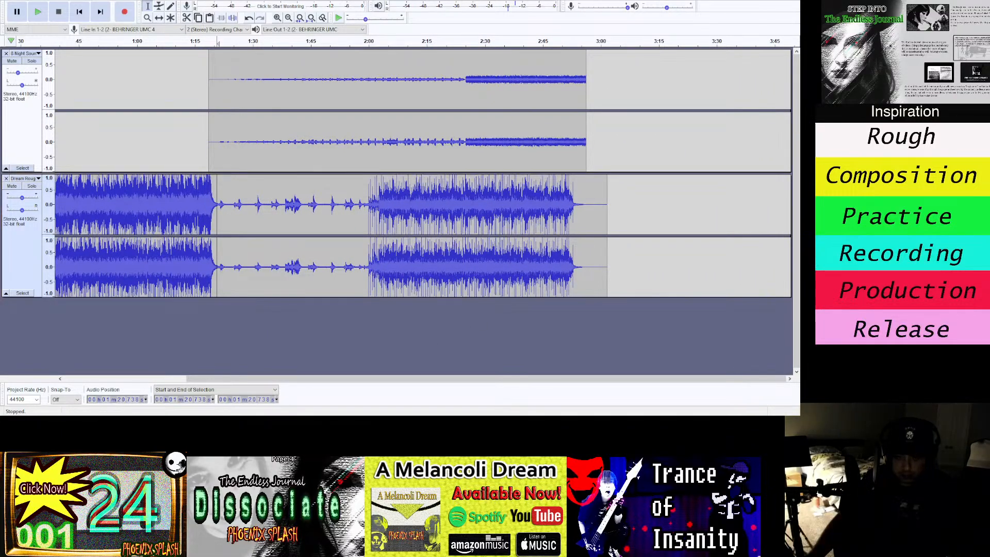
key(alt+Tab)
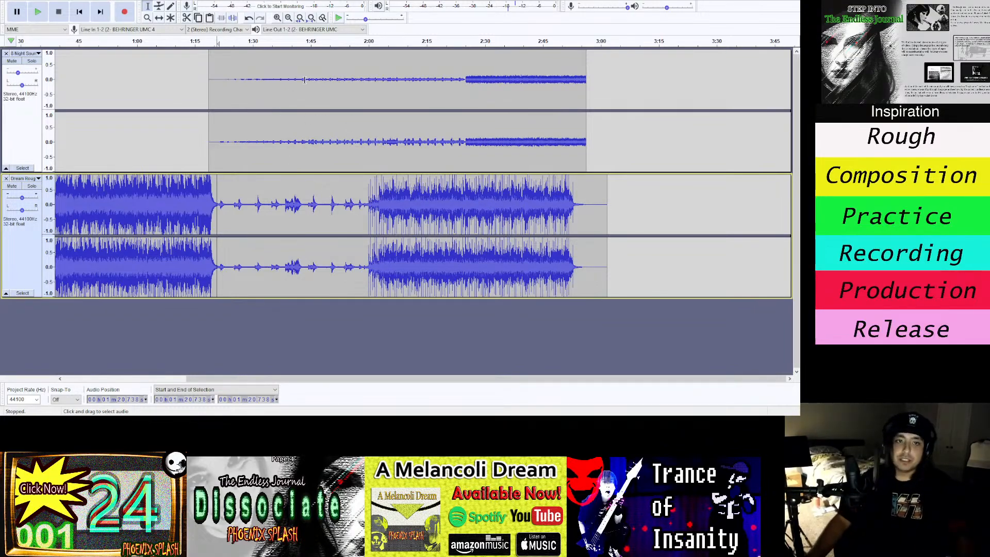
Play the Dream Rough track's closing section from about 2:33 and again from about 2:49.
click(519, 185)
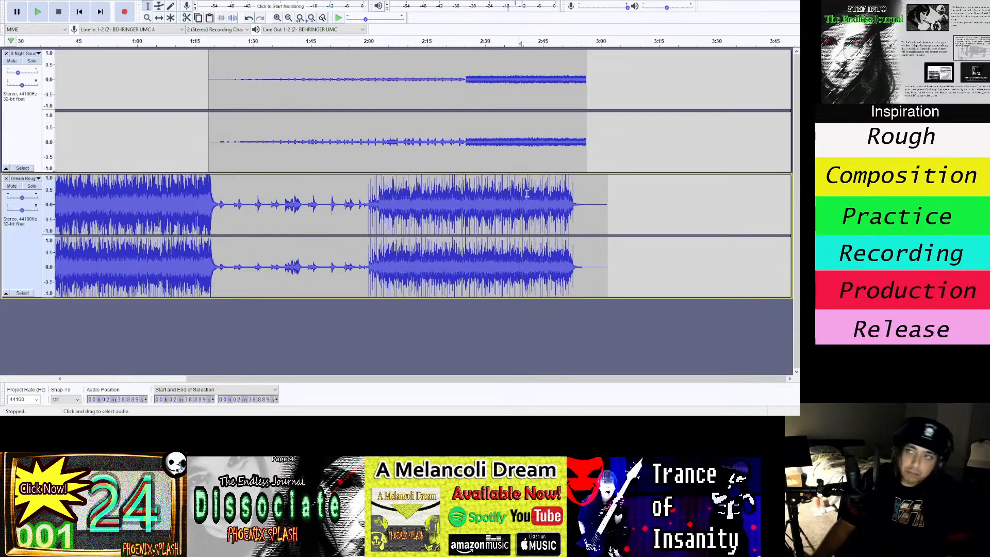
click(499, 194)
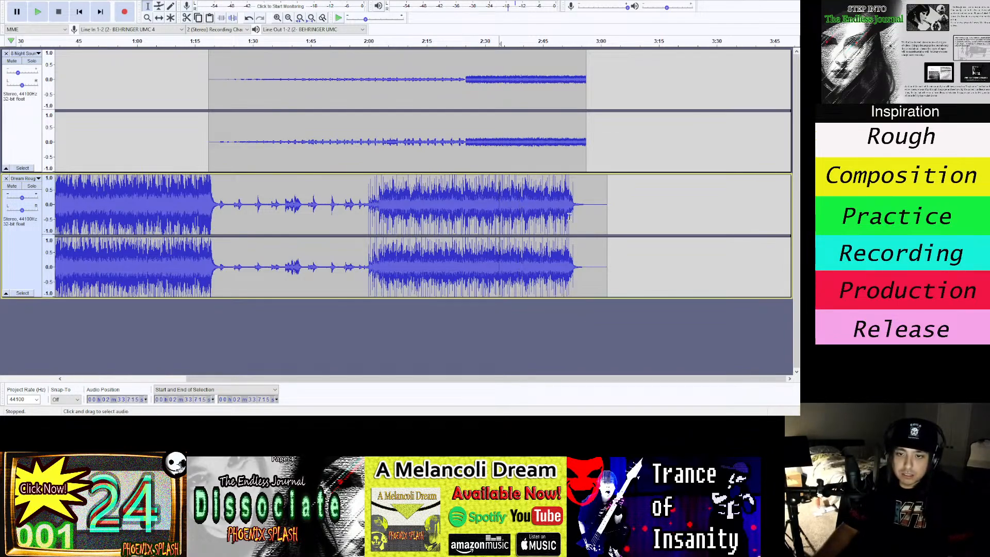
key(space)
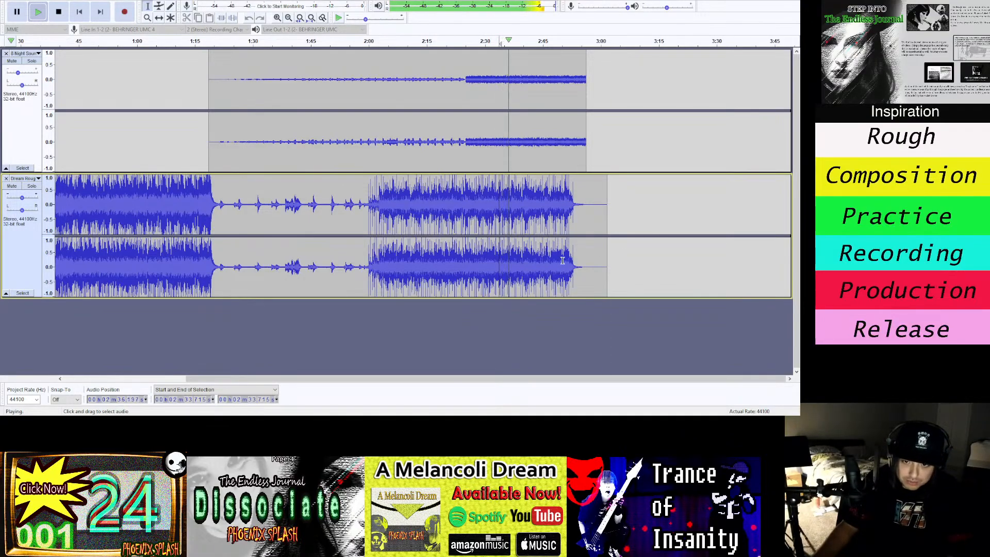
click(561, 205)
key(space)
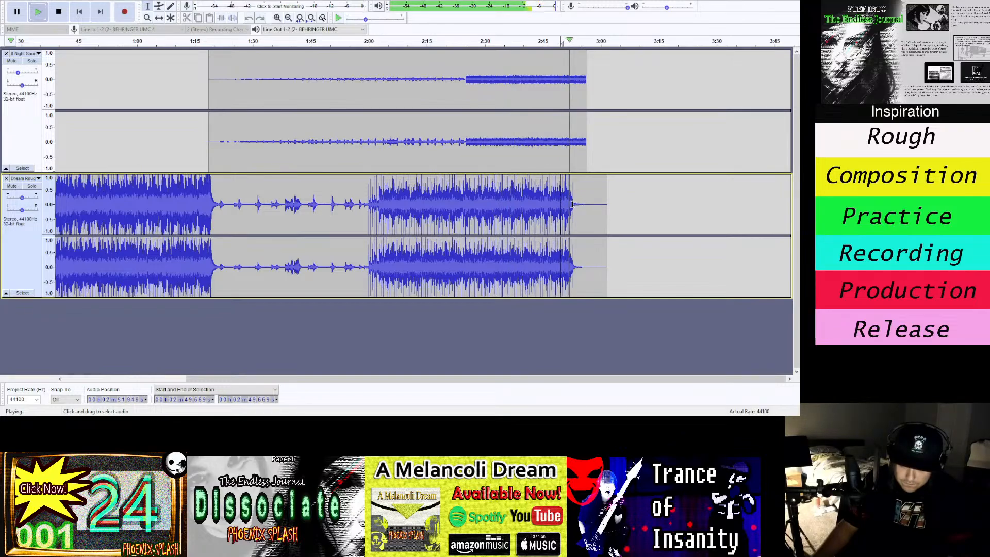
Fade out the end of the Dream Rough track from about 2:31 to 2:52.8.
click(573, 204)
drag(572, 204, 489, 209)
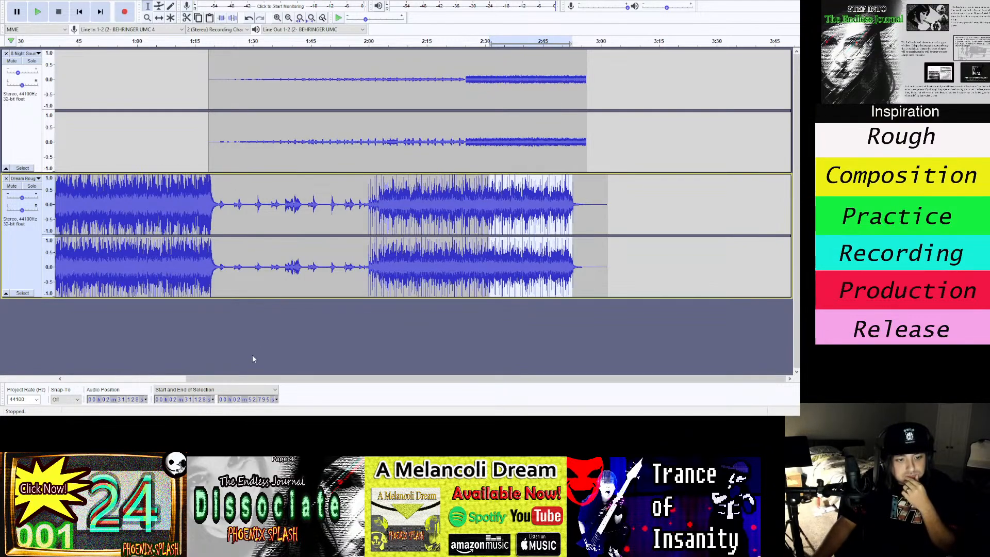
click(234, 139)
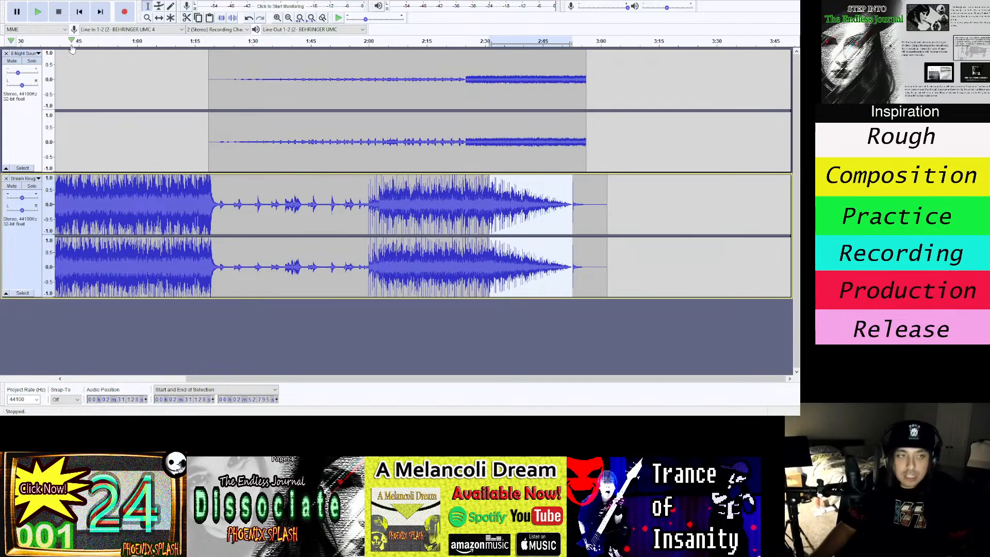
Delete the leftover audio after the Dream Rough track's fade-out, from about 2:52.76 to the end of the track.
click(147, 17)
click(580, 204)
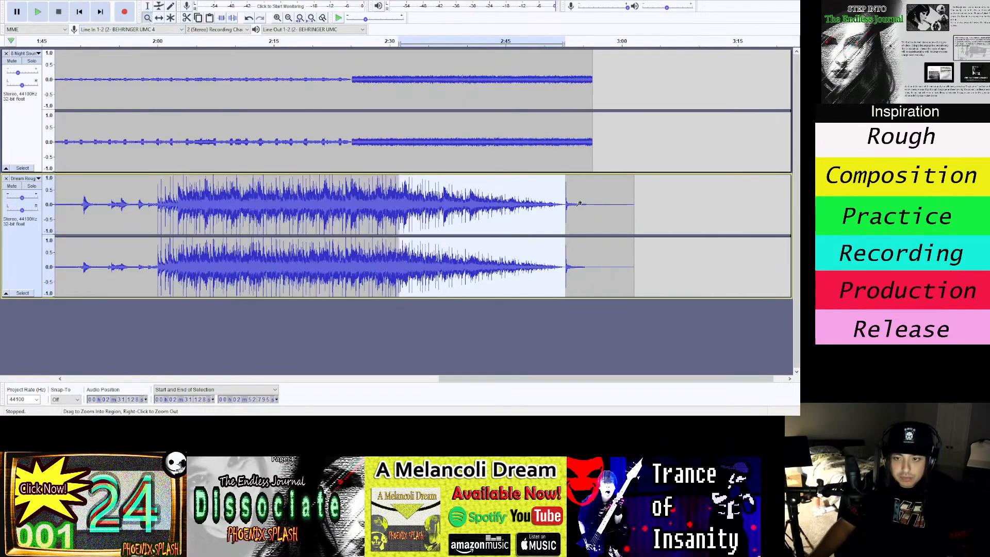
click(580, 204)
click(580, 204)
click(580, 203)
click(580, 204)
right_click(435, 210)
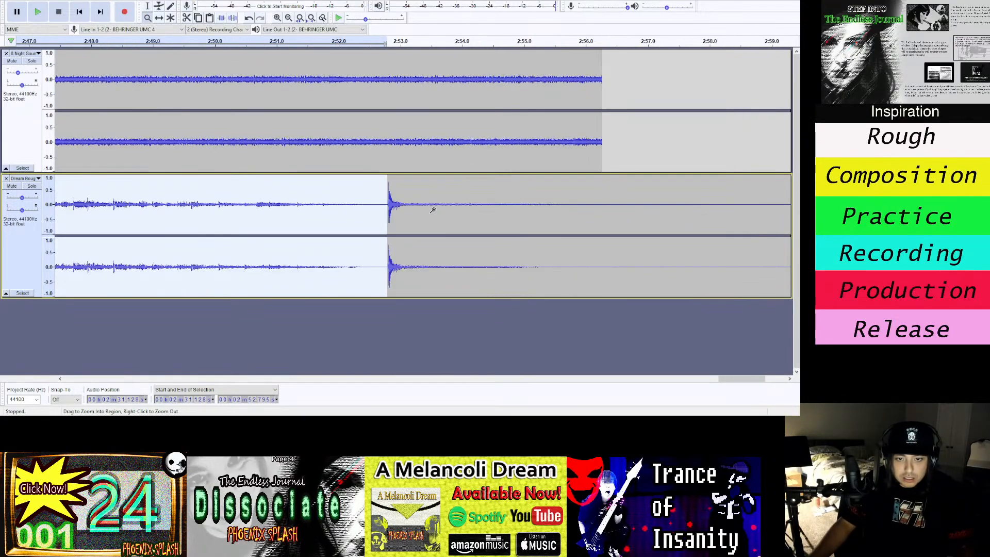
right_click(435, 210)
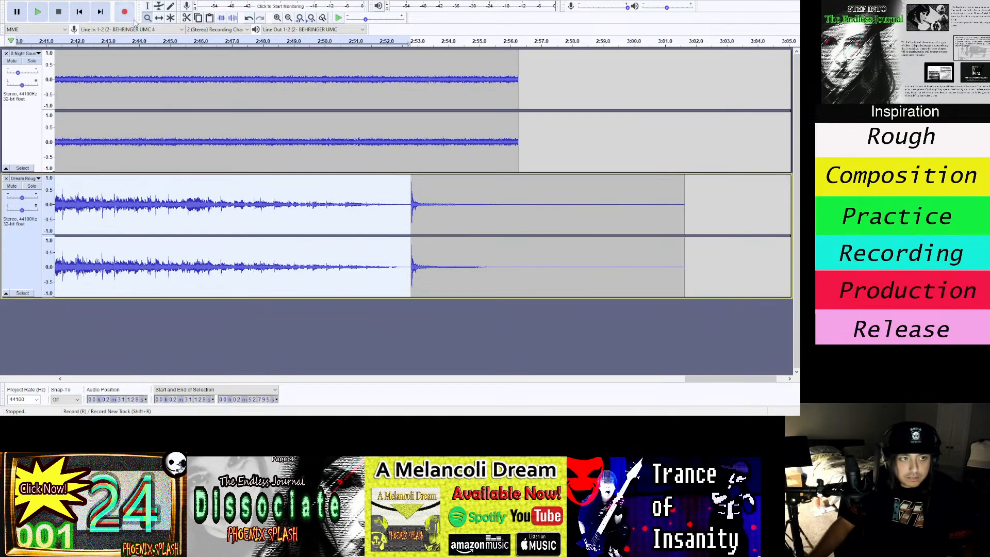
click(147, 5)
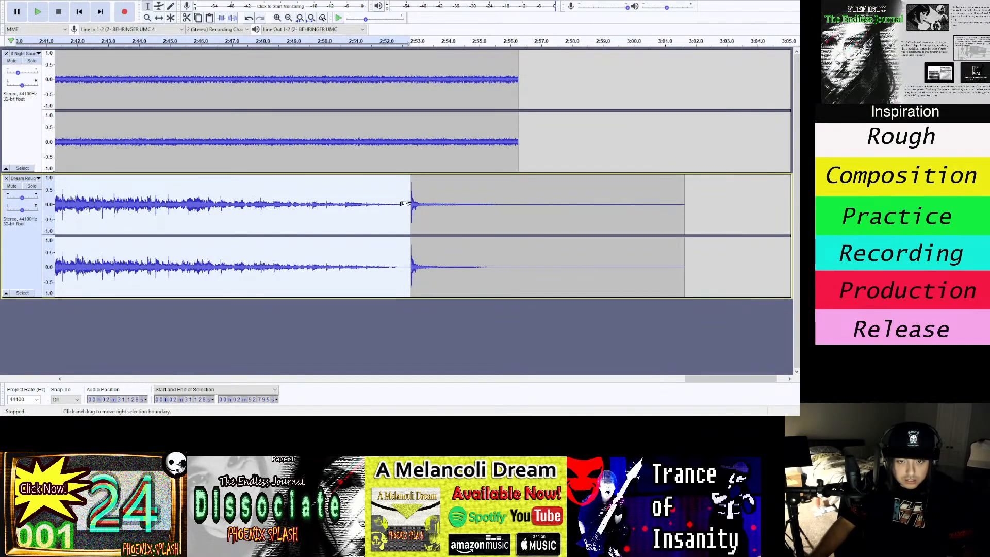
click(630, 222)
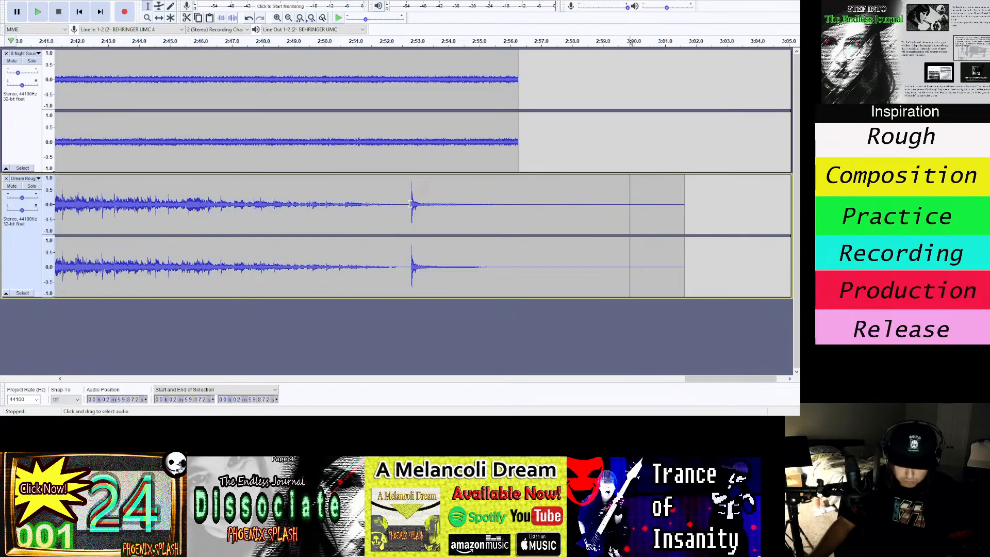
drag(410, 204, 686, 264)
key(Delete)
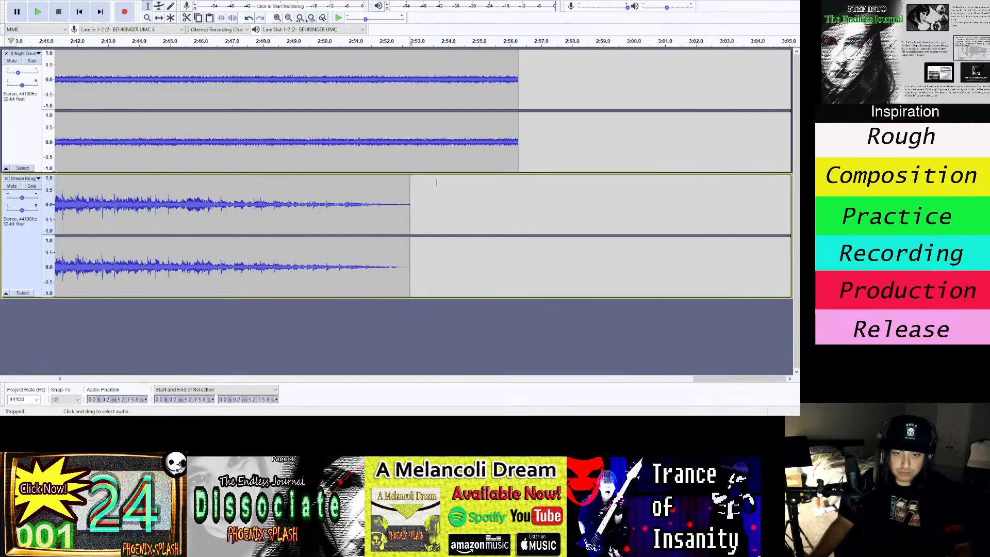
Play the faded ending of the Dream Rough track from about 2:49.5 and place the cursor near the upper track's end.
click(310, 42)
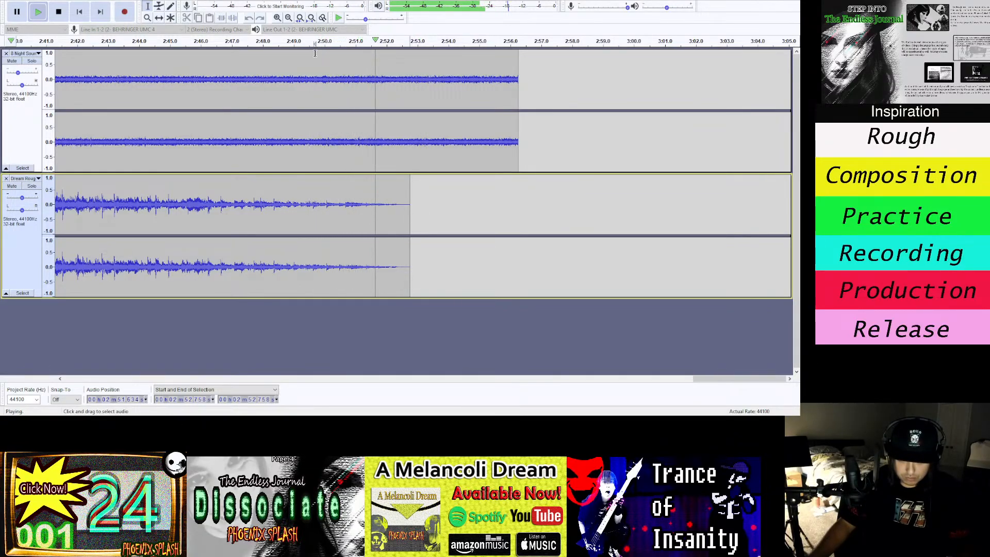
key(space)
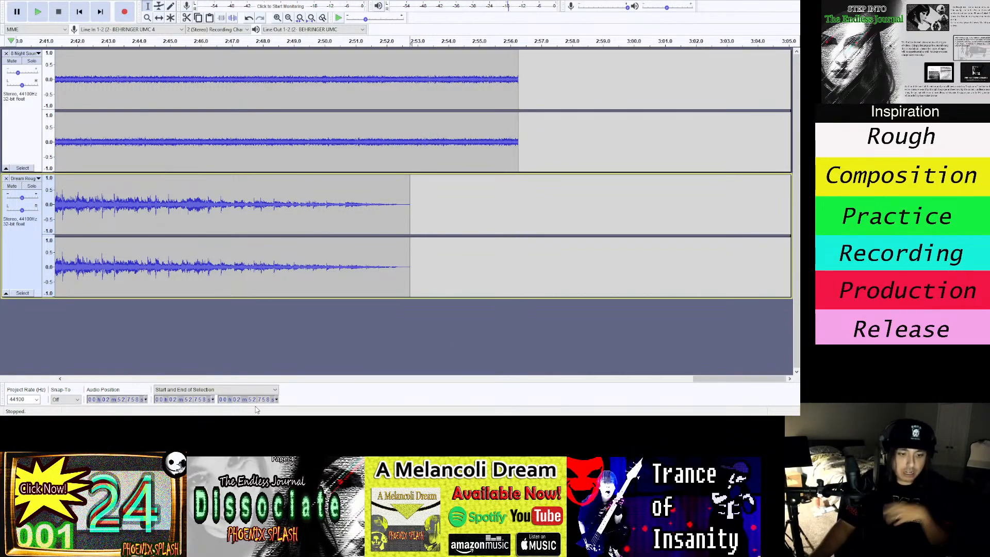
click(481, 165)
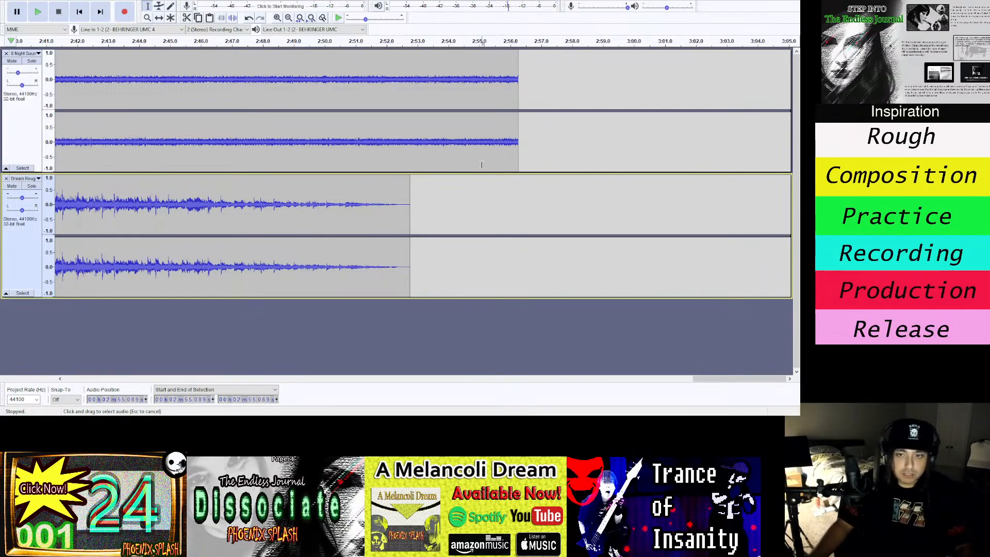
click(510, 131)
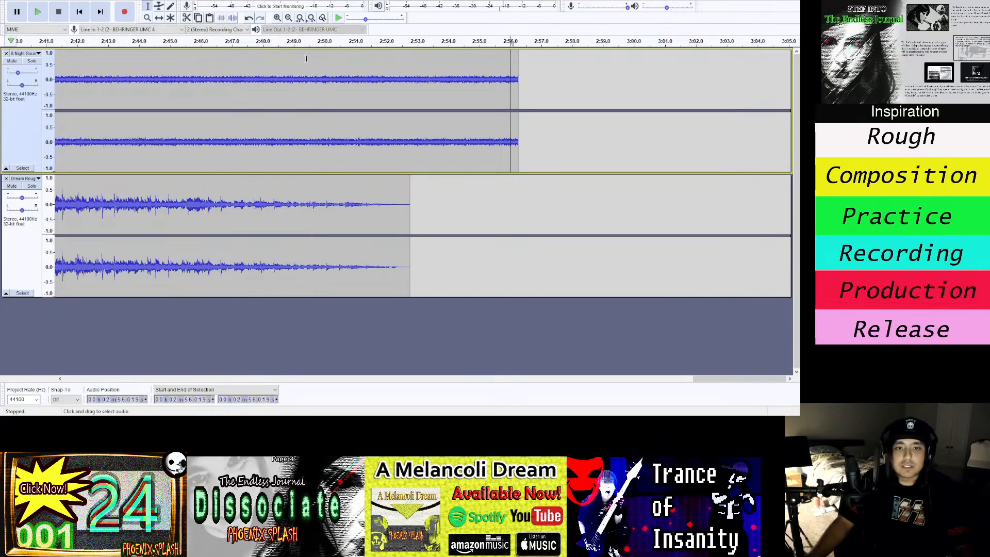
click(154, 378)
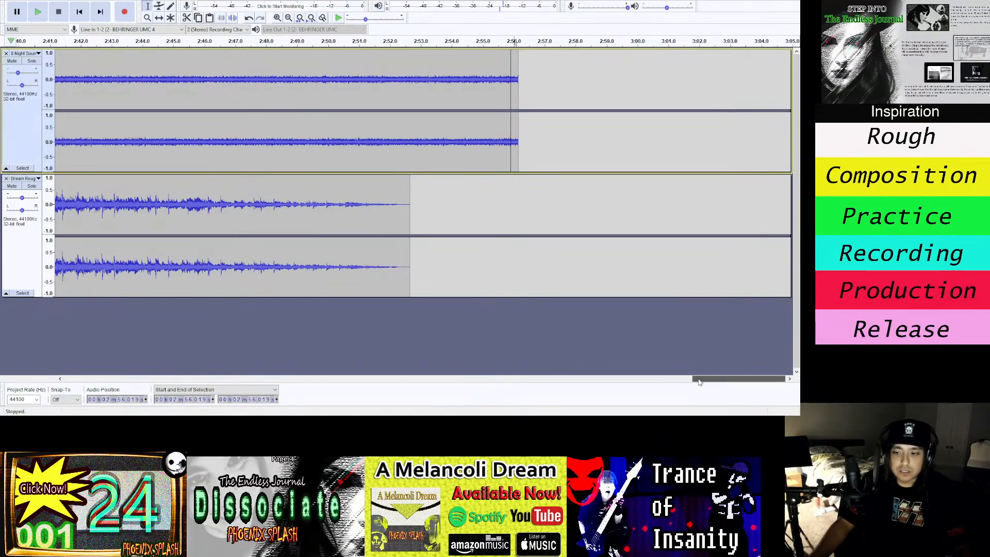
Look over the Dream Rough track's waveform from its opening to the faded ending.
drag(166, 410, 63, 407)
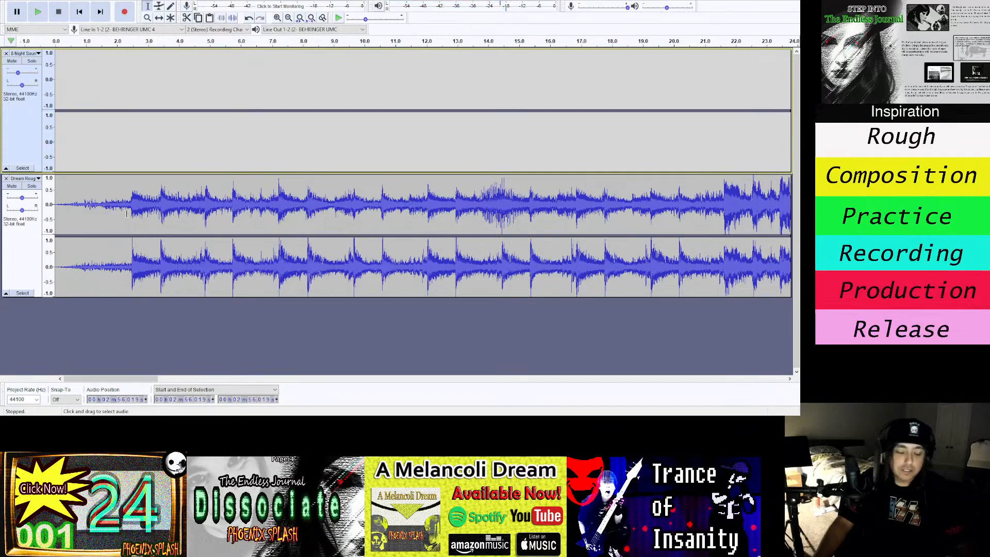
key(F4)
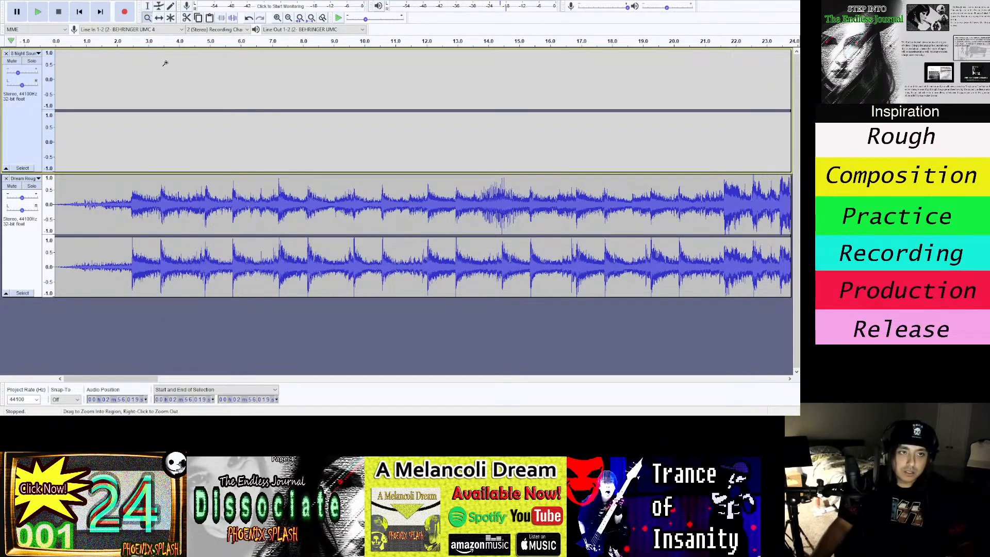
right_click(212, 123)
right_click(214, 128)
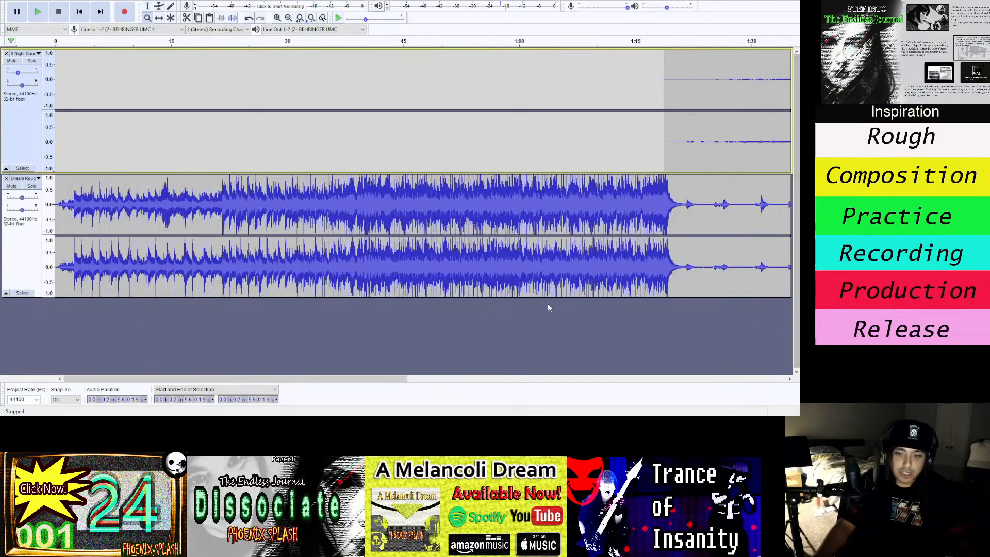
drag(323, 378, 701, 367)
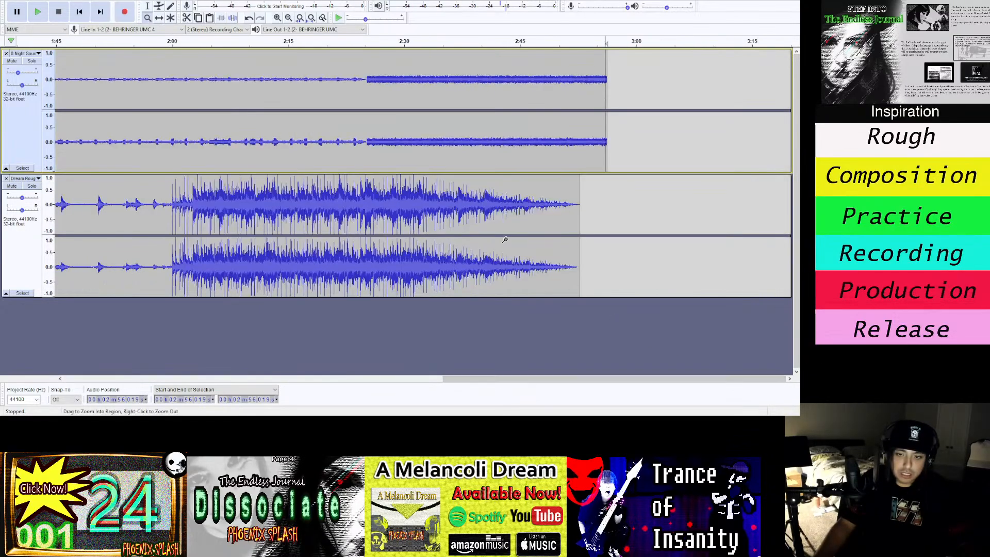
drag(511, 379, 126, 388)
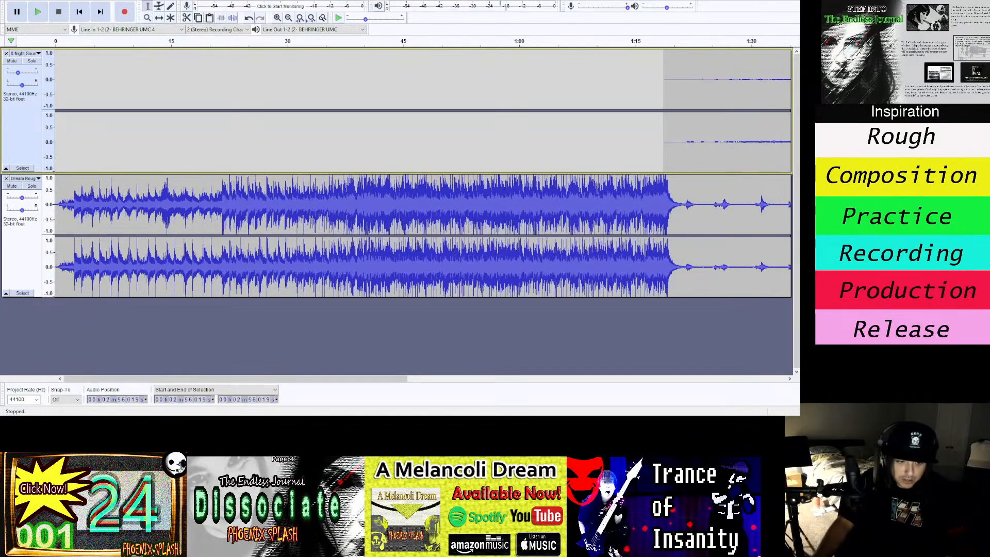
key(alt+Tab)
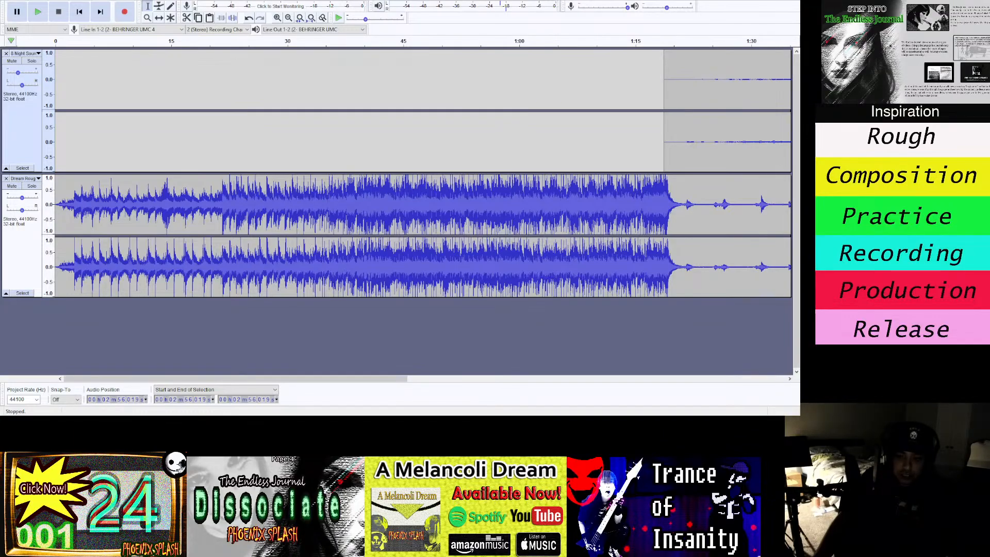
key(alt+Tab)
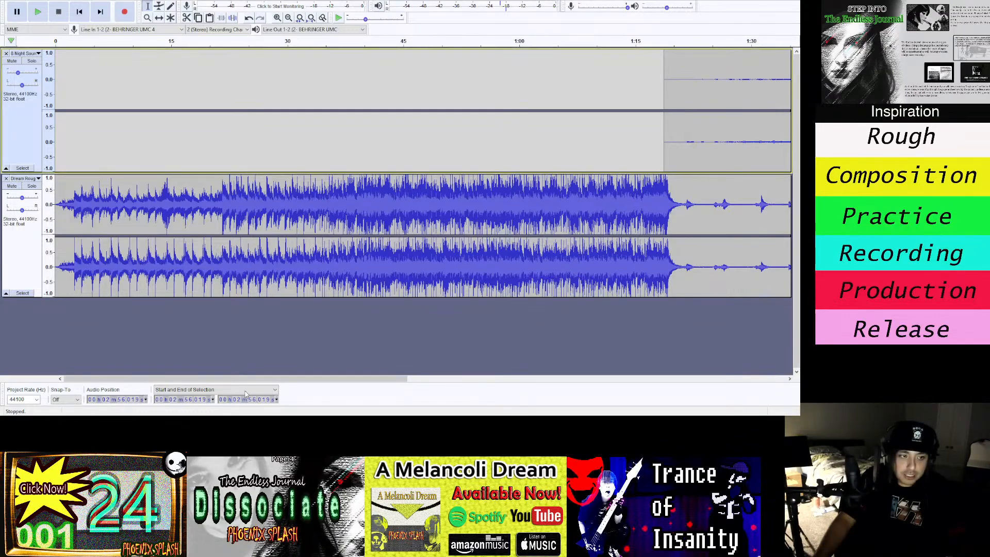
key(alt+Tab)
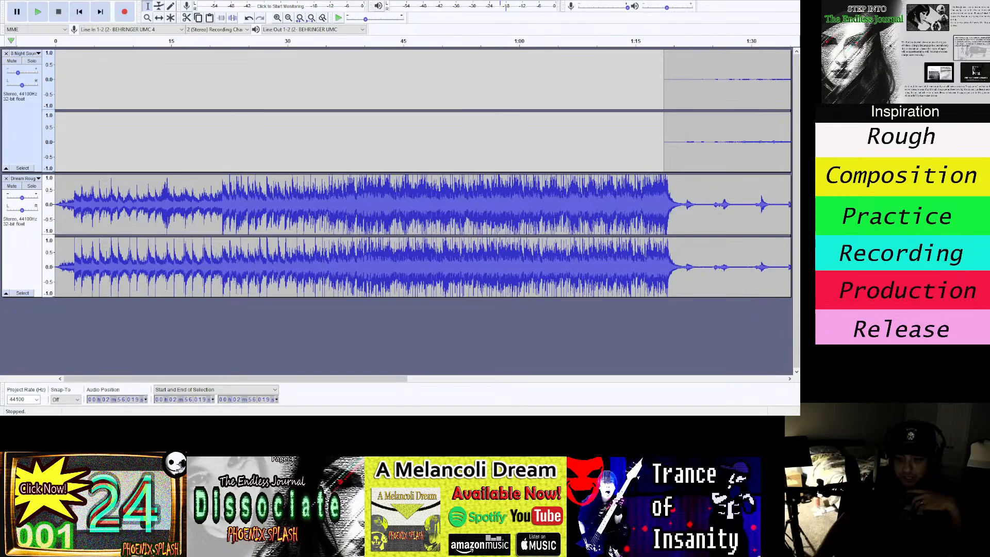
key(alt+Tab)
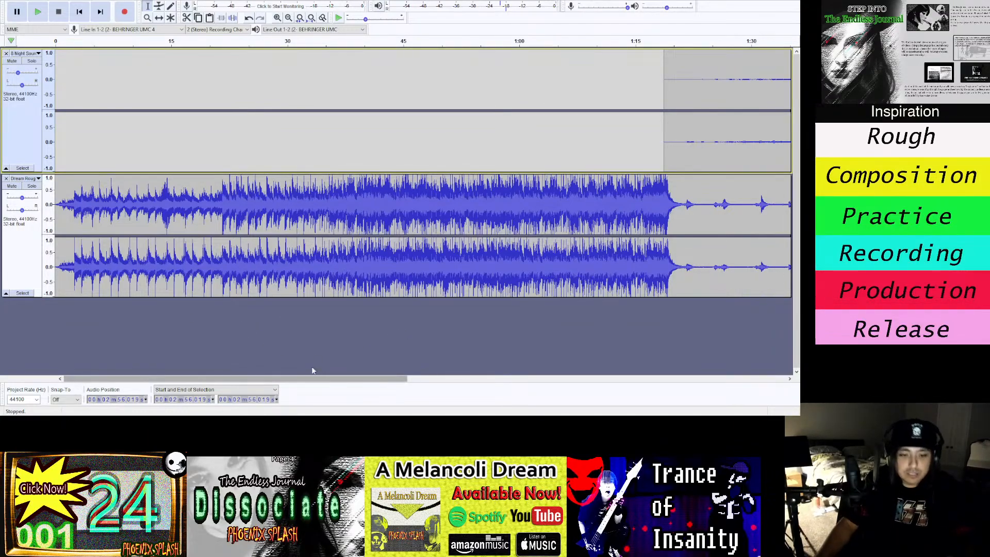
Play briefly from the end of the upper track, return the cursor to the project start and play the opening seconds.
drag(306, 381, 717, 414)
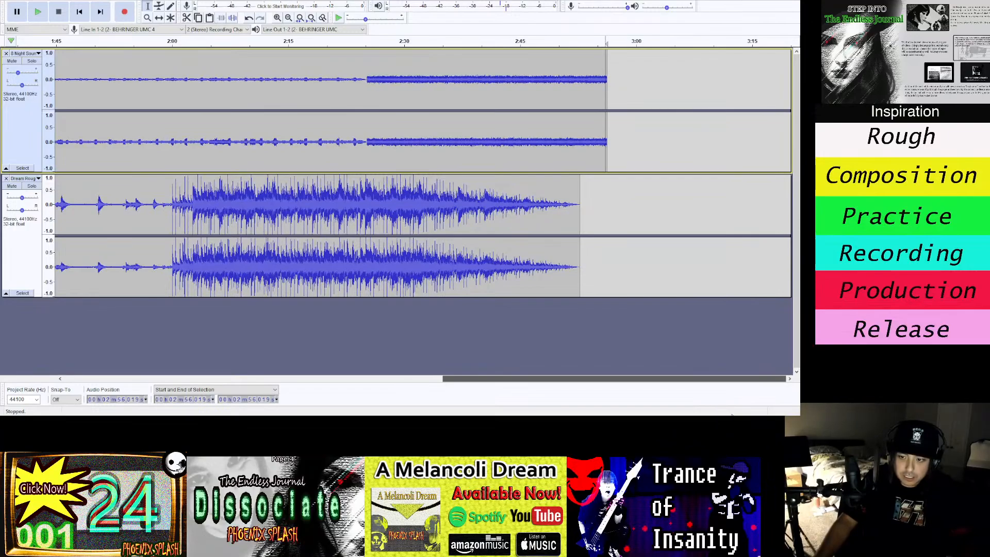
click(532, 44)
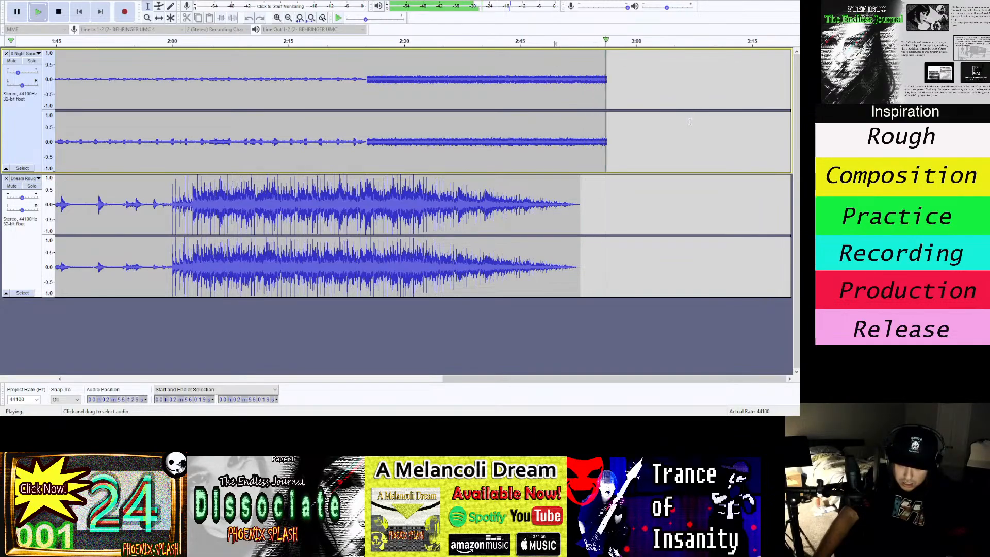
key(space)
drag(508, 379, 107, 371)
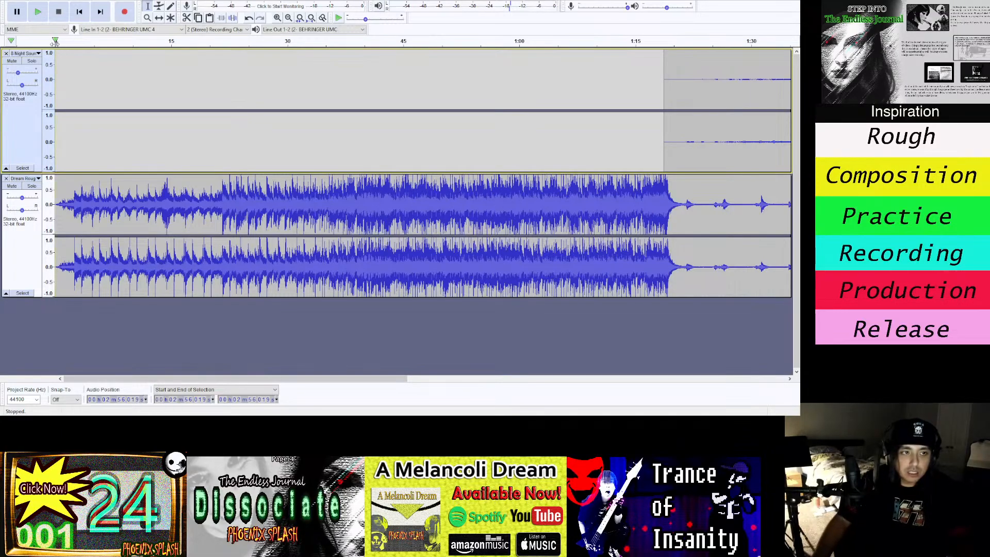
key(space)
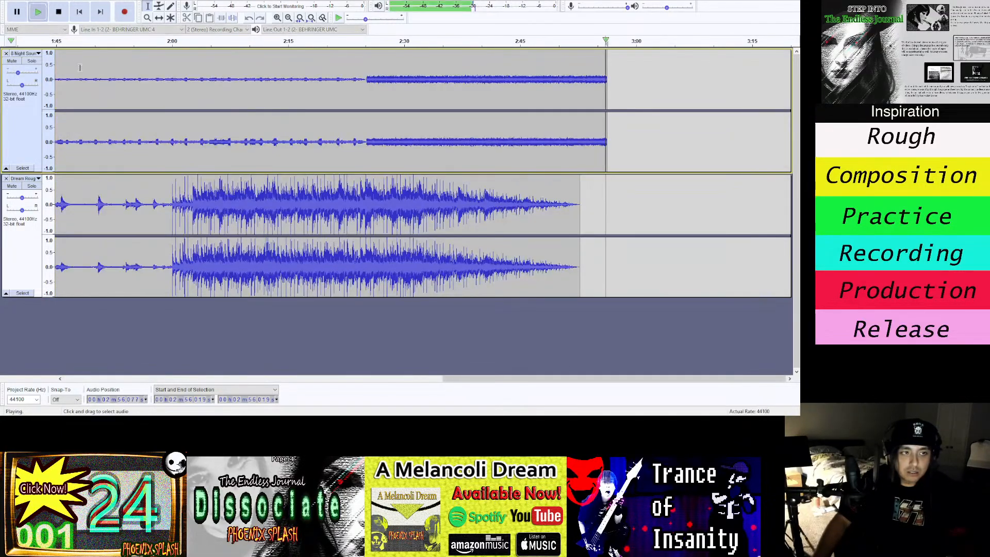
click(80, 13)
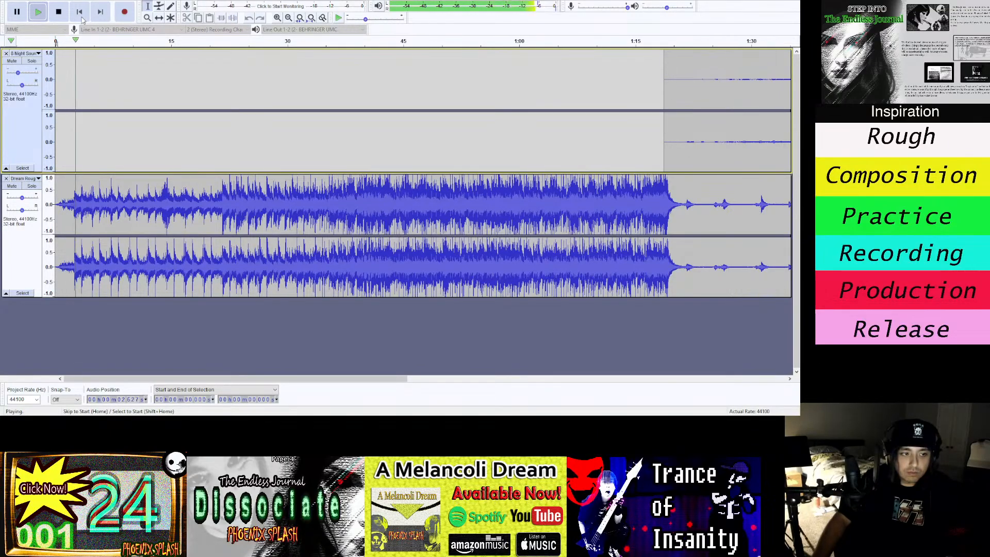
key(space)
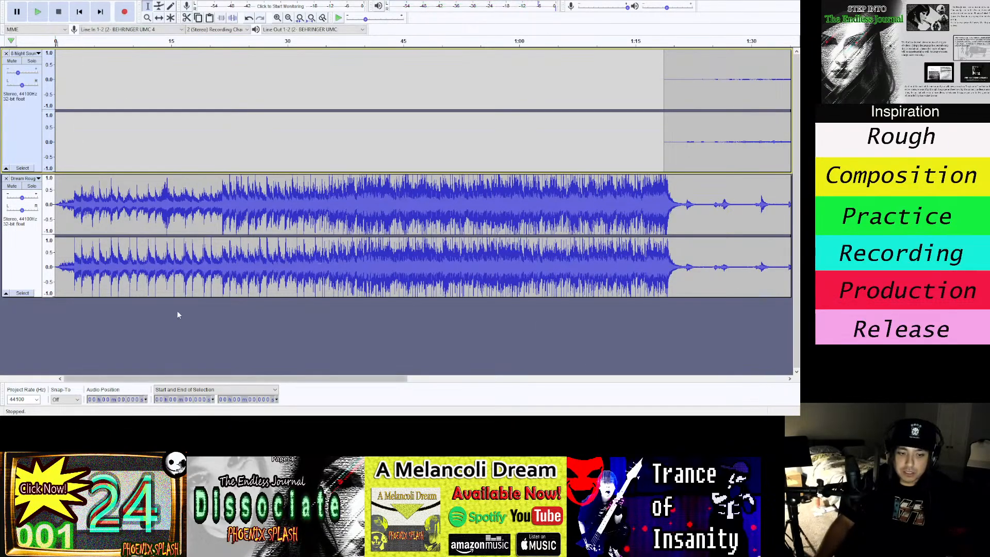
drag(118, 379, 107, 400)
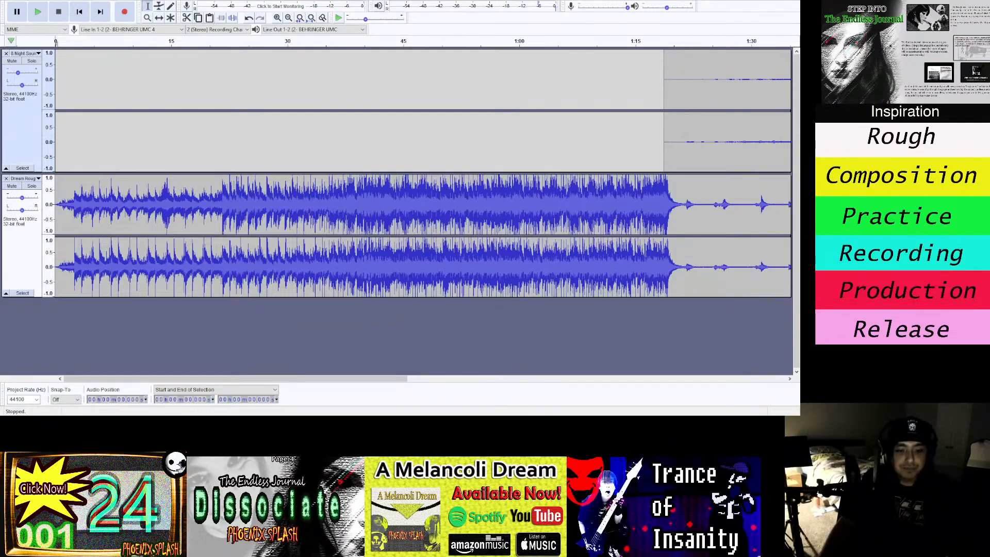
Start a WAV export of the project and choose the Roughs and Masters folder inside D1 Dream 2 as its destination.
key(alt+Tab)
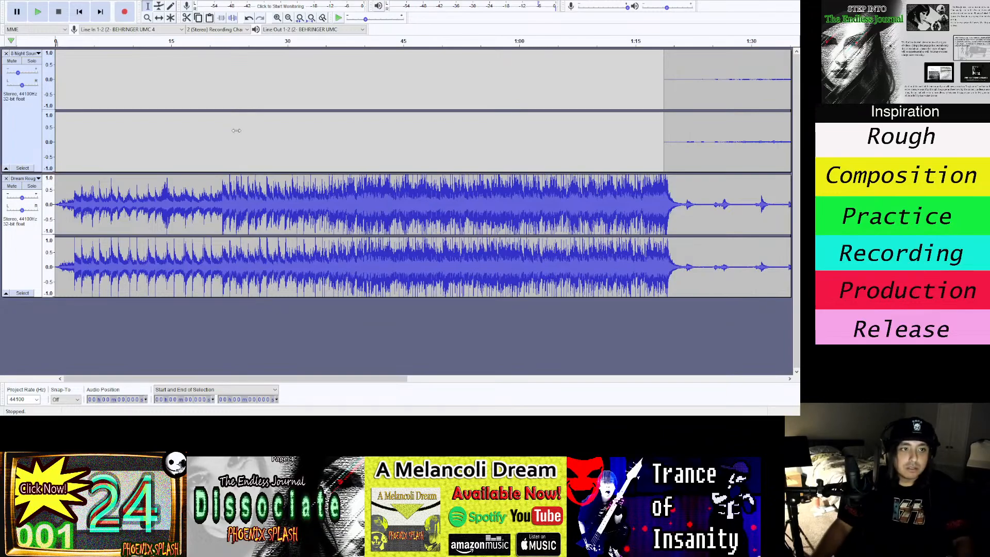
key(ctrl+shift+e)
click(241, 100)
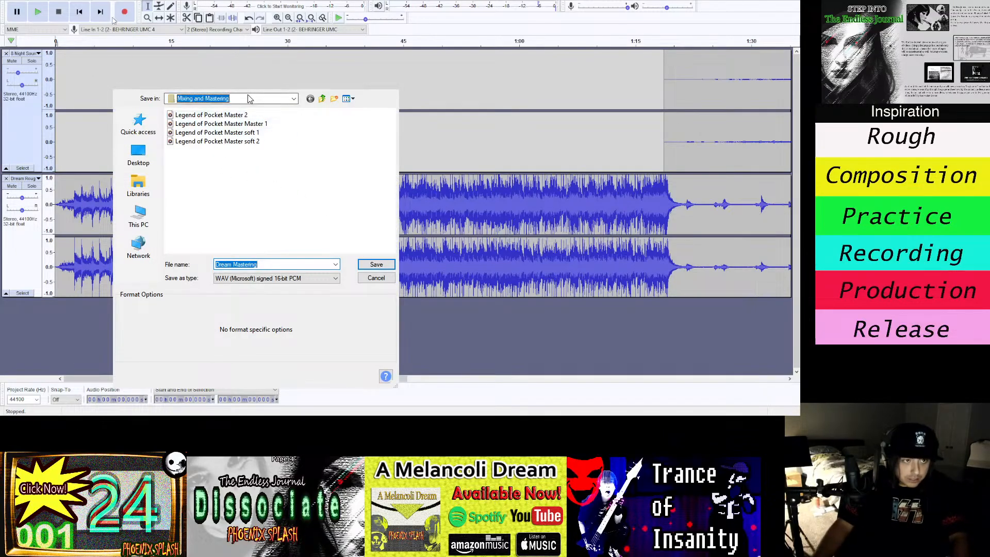
click(250, 177)
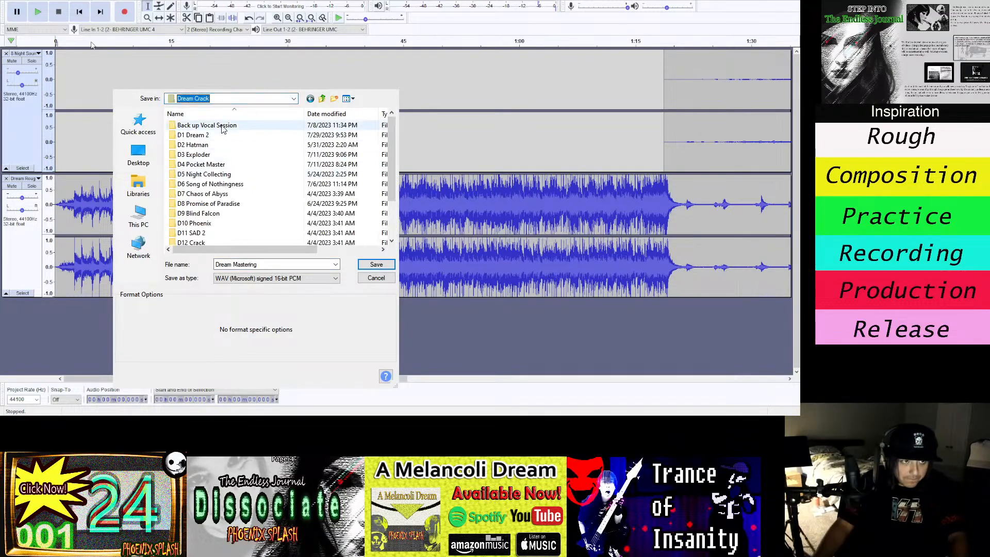
double_click(218, 137)
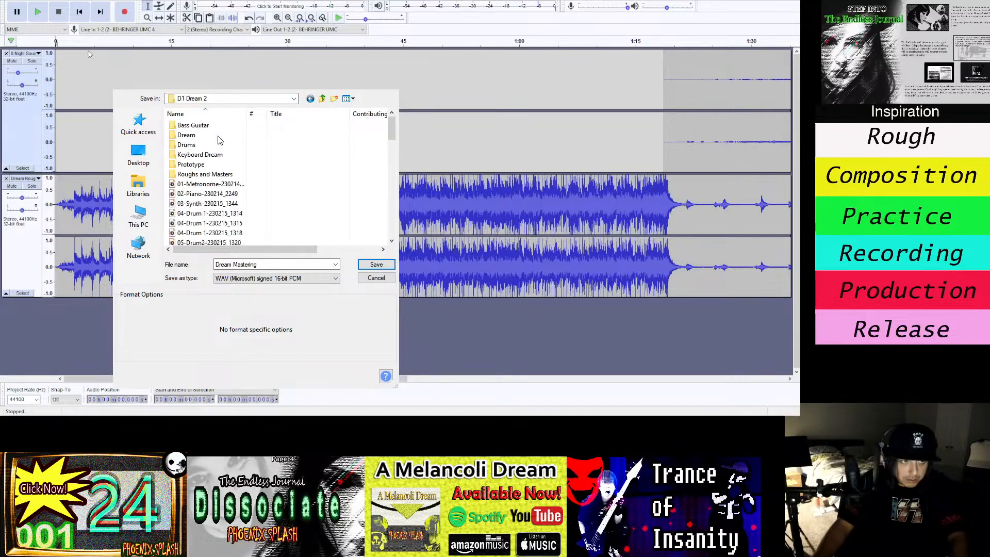
double_click(210, 175)
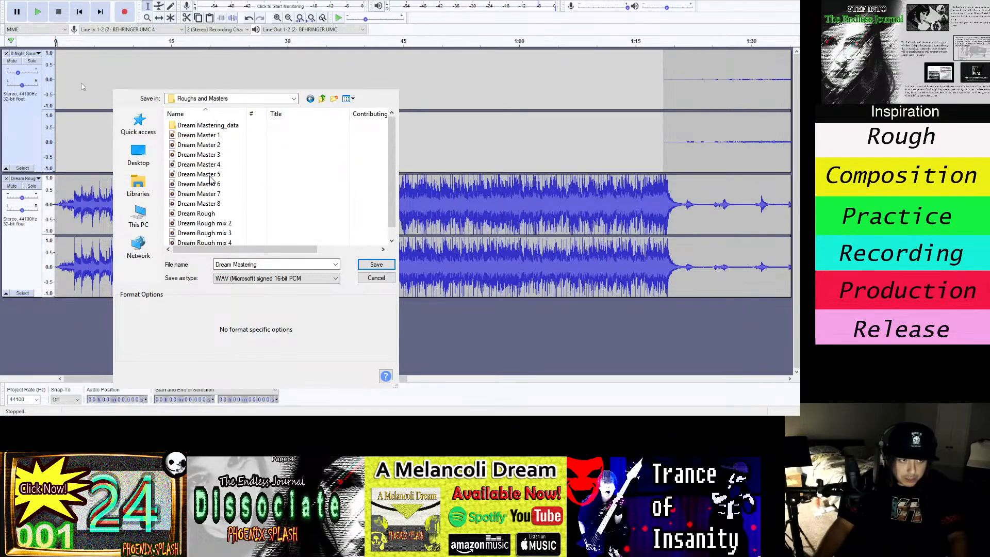
Name the export Dream Master 9 and export it as a WAV (Microsoft) signed 16-bit PCM file.
click(260, 204)
click(269, 265)
double_click(265, 266)
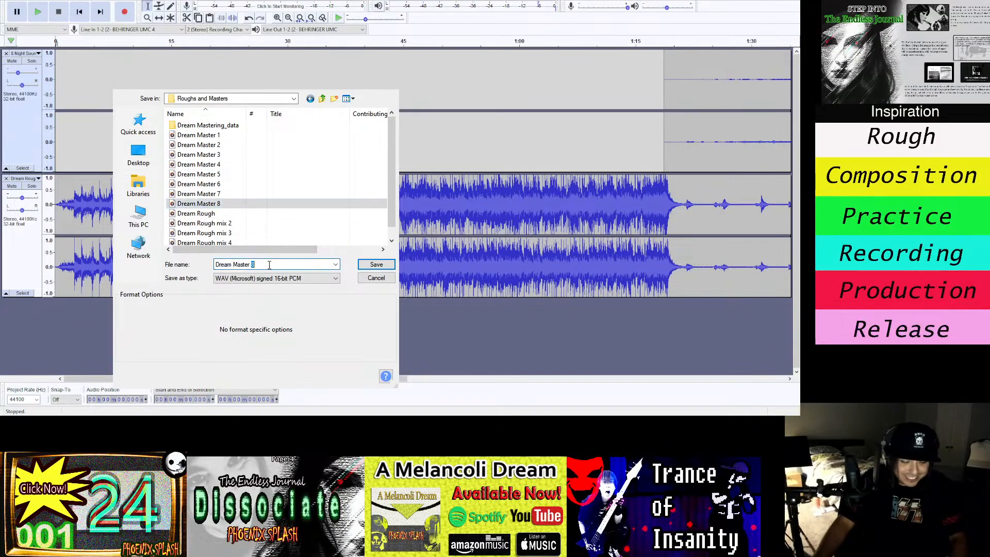
text(9)
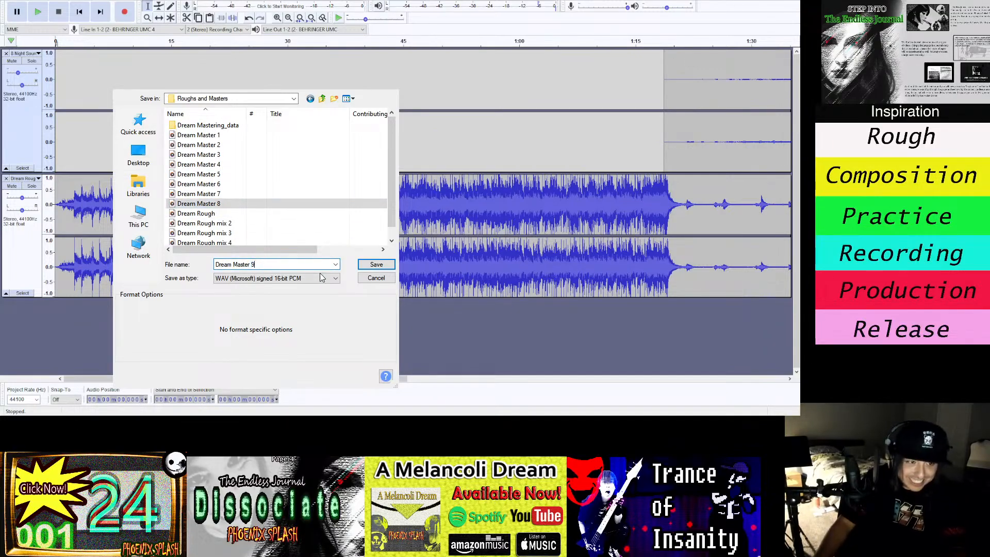
click(376, 265)
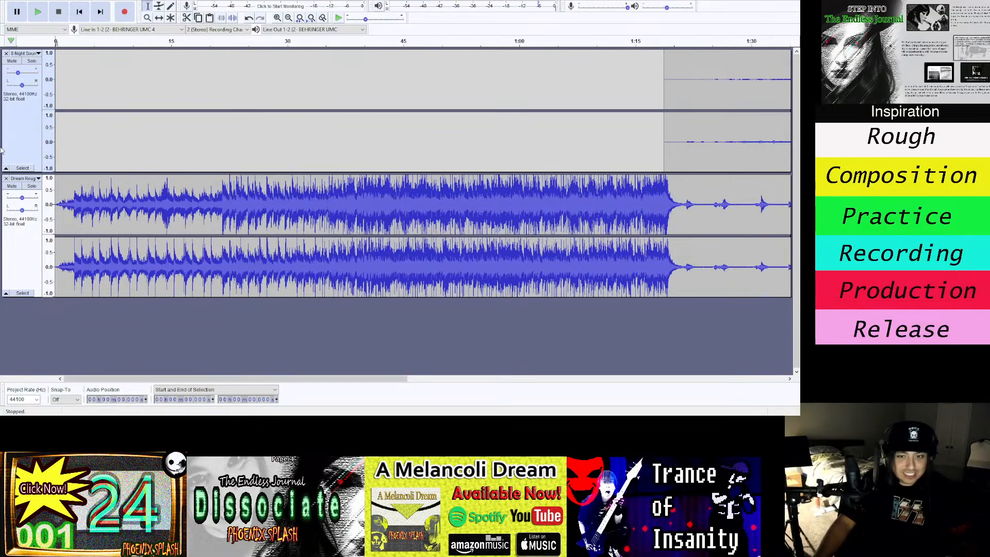
click(287, 313)
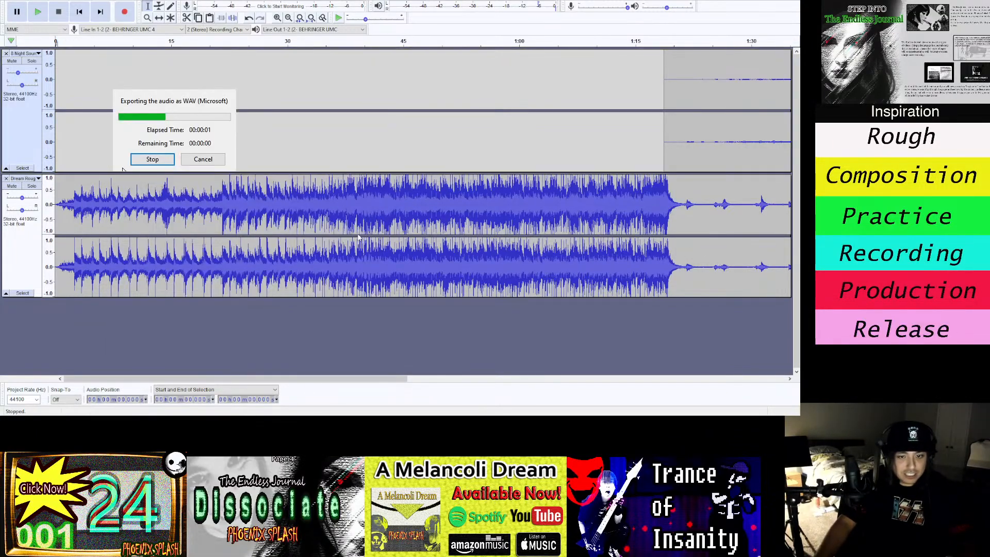
Examine the overall waveform shape of both tracks across the full song length, including the Dream Rough track's faded ending.
click(147, 17)
drag(359, 181, 362, 171)
right_click(362, 160)
right_click(361, 159)
right_click(360, 159)
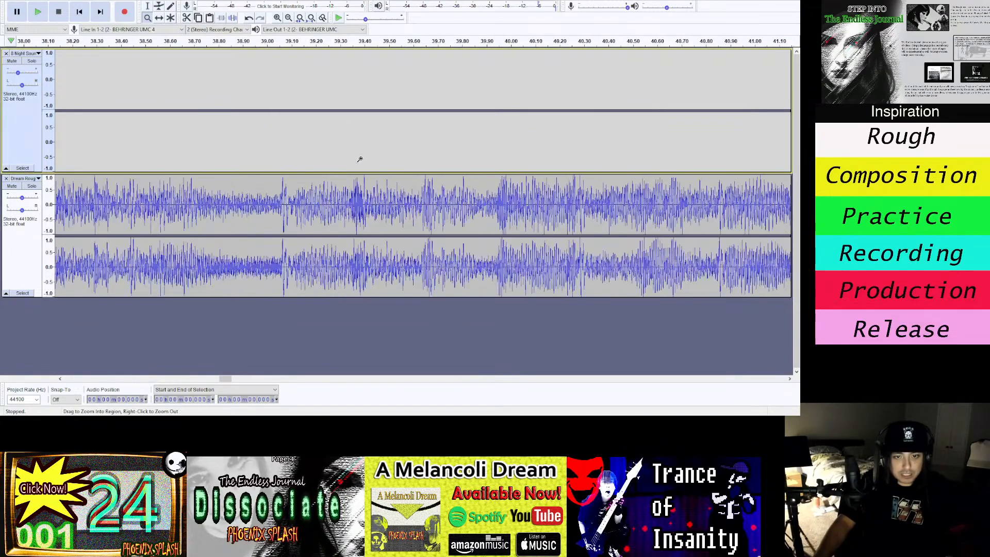
right_click(359, 159)
right_click(358, 159)
right_click(356, 159)
right_click(355, 157)
right_click(353, 155)
right_click(352, 156)
right_click(352, 155)
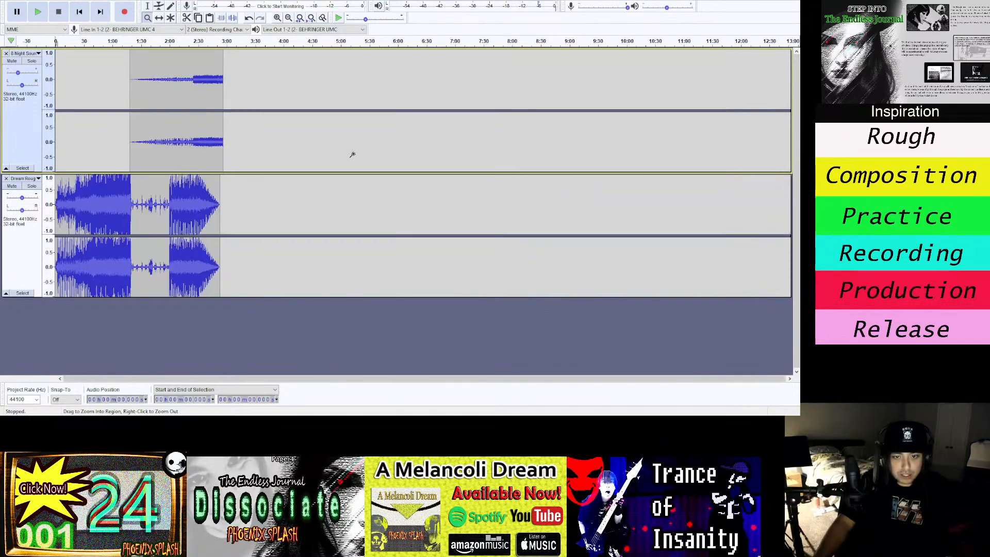
click(263, 178)
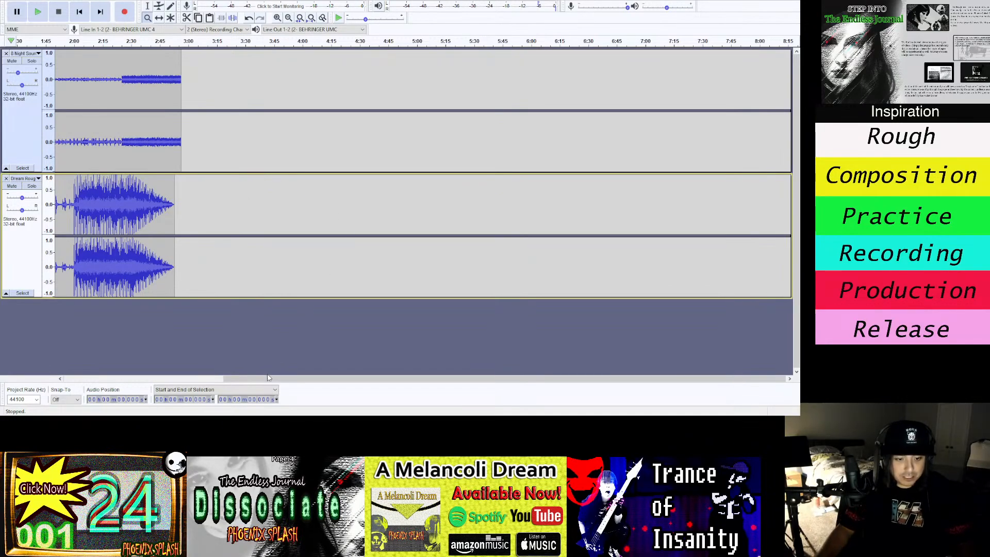
scroll(116, 354, left, 5)
scroll(117, 354, left, 1)
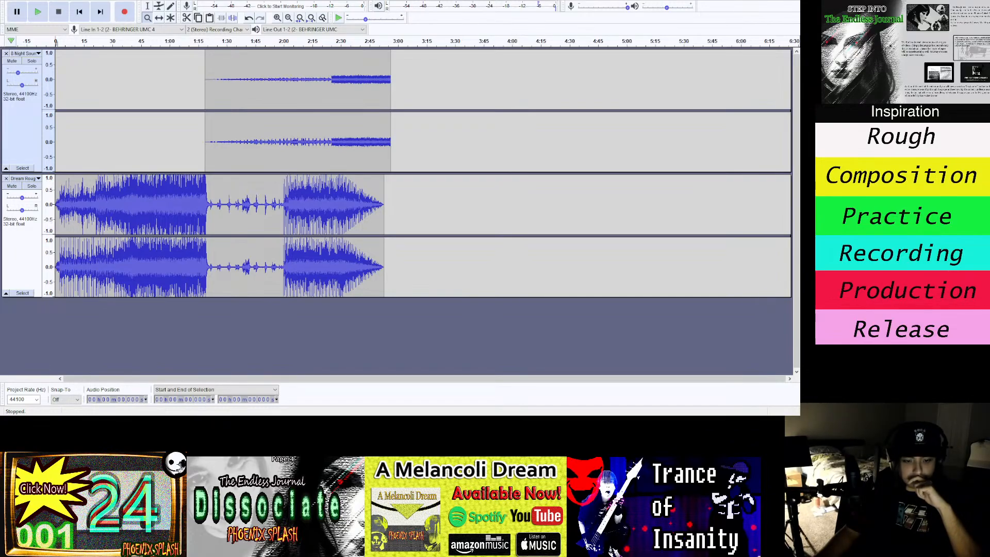
key(alt+Tab)
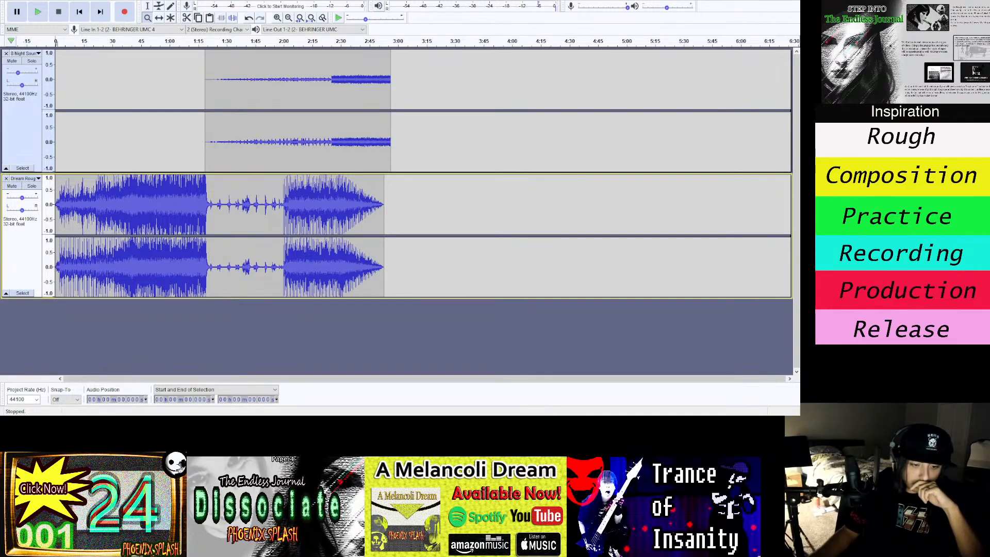
key(alt+Tab)
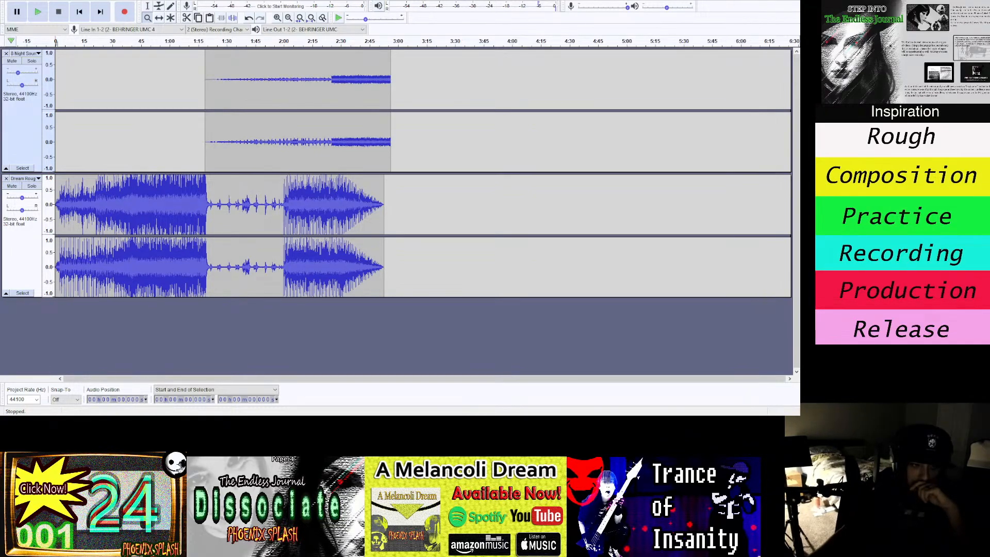
key(alt+Tab)
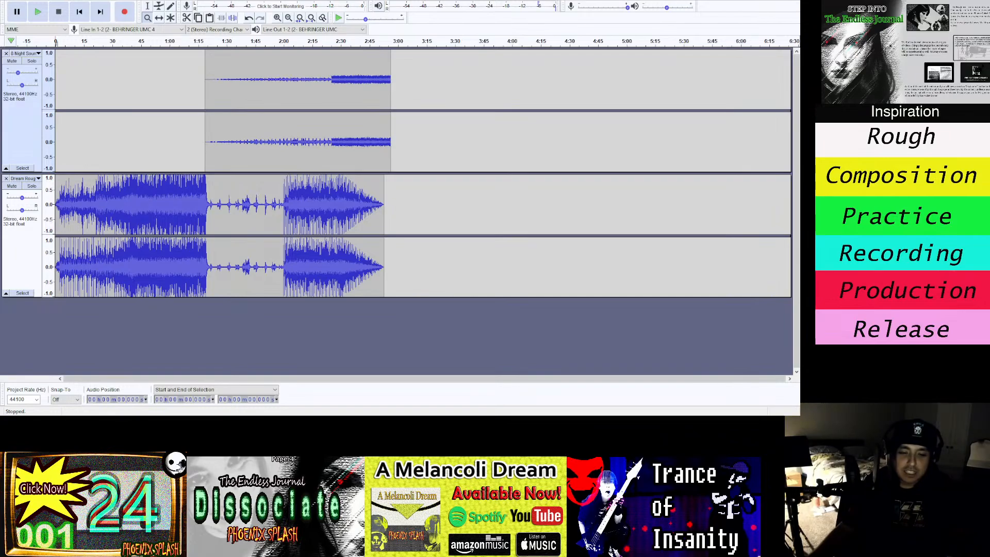
key(alt+Tab)
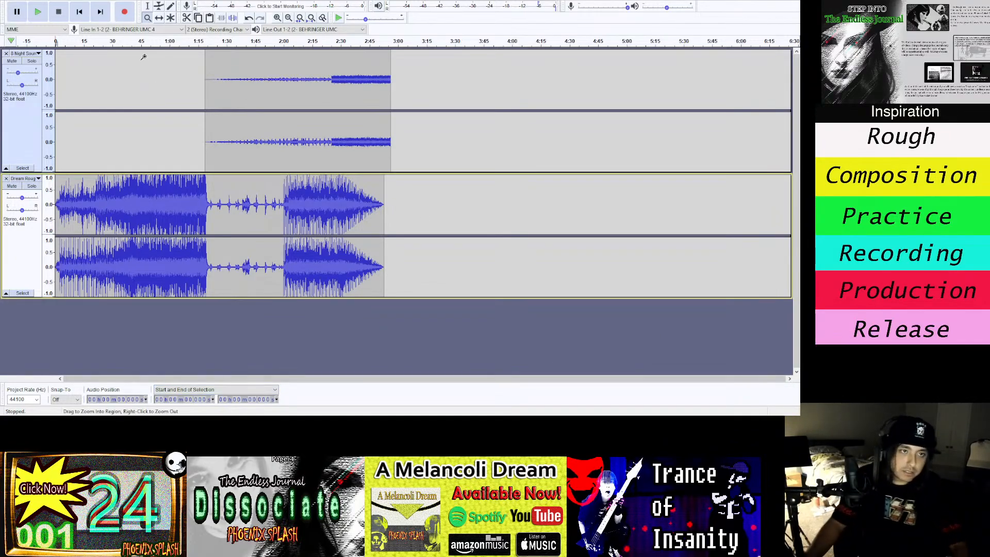
Zoom in on the Dream Rough track's faded ending and play it briefly from about 2:39.9.
click(147, 18)
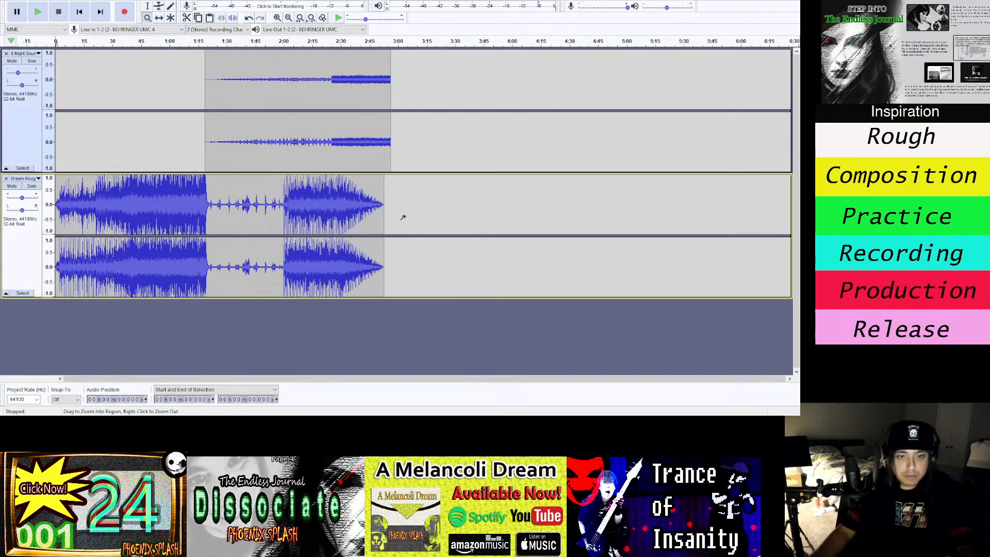
triple_click(378, 209)
click(377, 208)
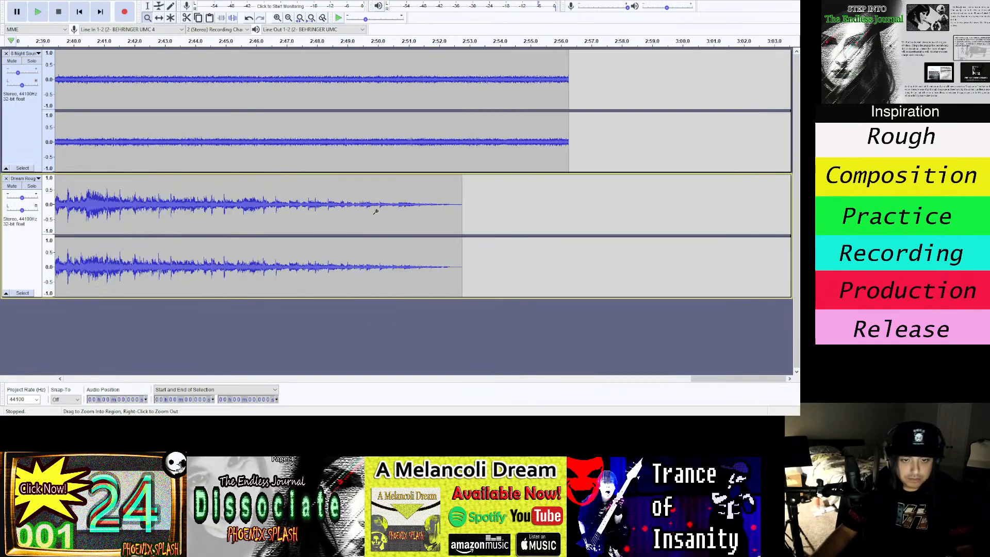
click(147, 7)
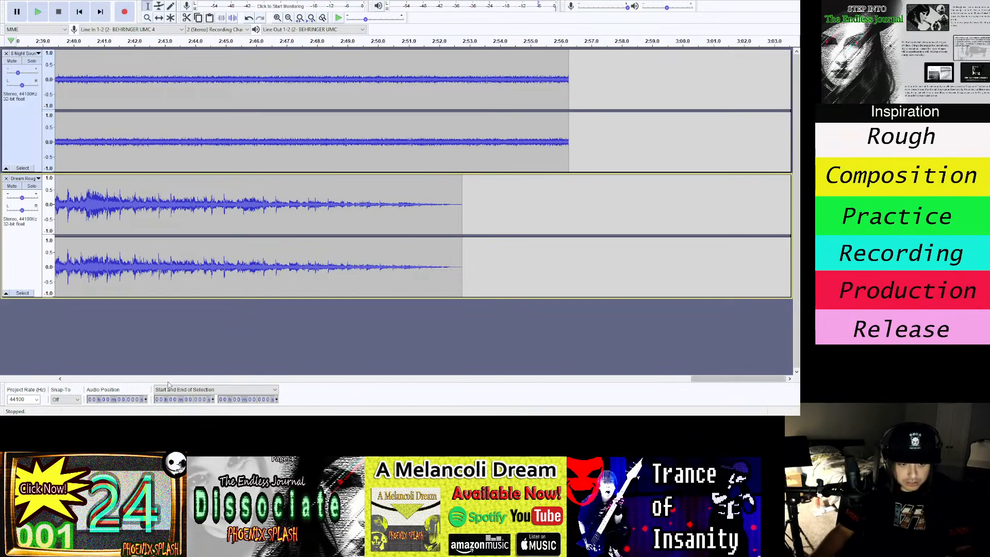
drag(702, 384, 656, 378)
click(379, 201)
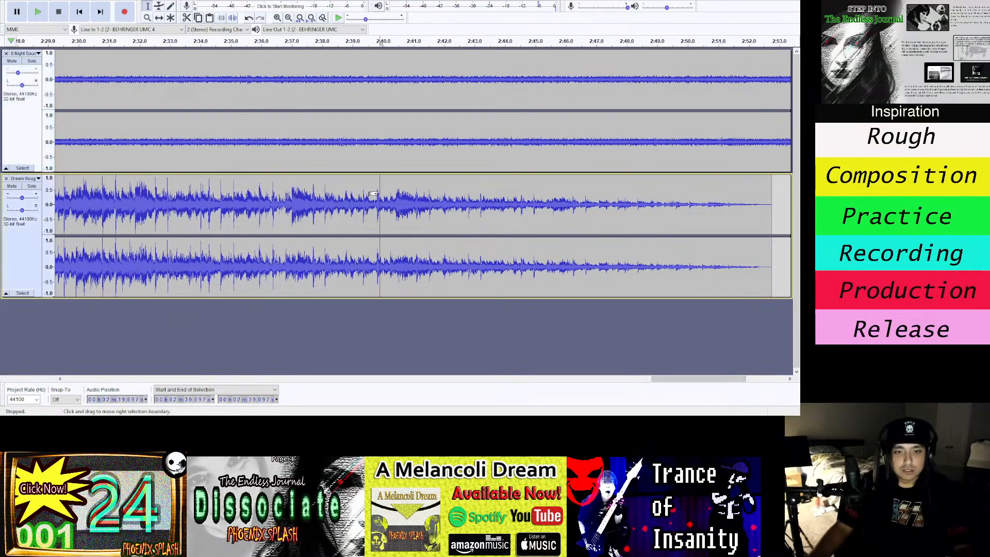
key(space)
key(space)
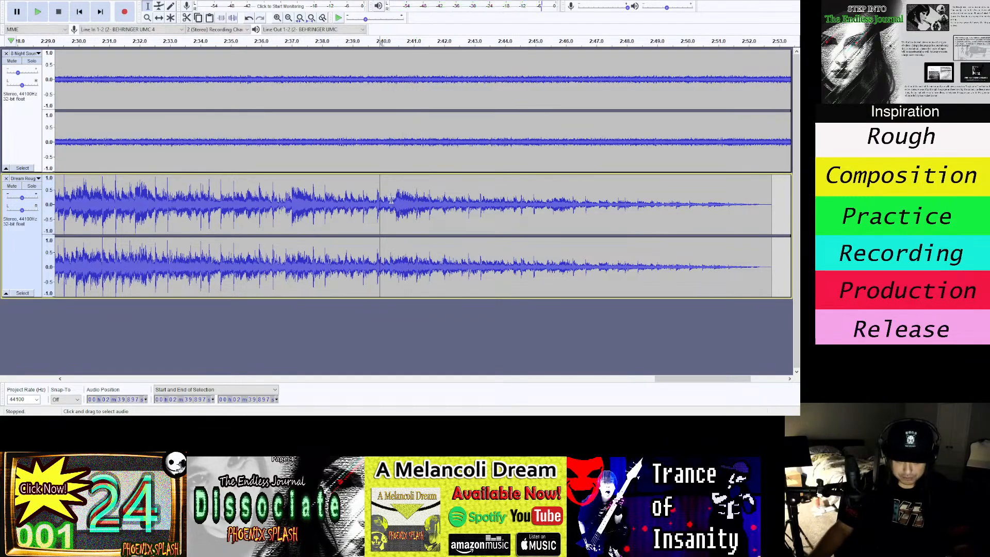
Audition the Dream Rough ending from about 2:36.7 and set the cursor at the playback position near 2:39.6.
click(392, 201)
key(space)
key(space)
click(282, 183)
key(space)
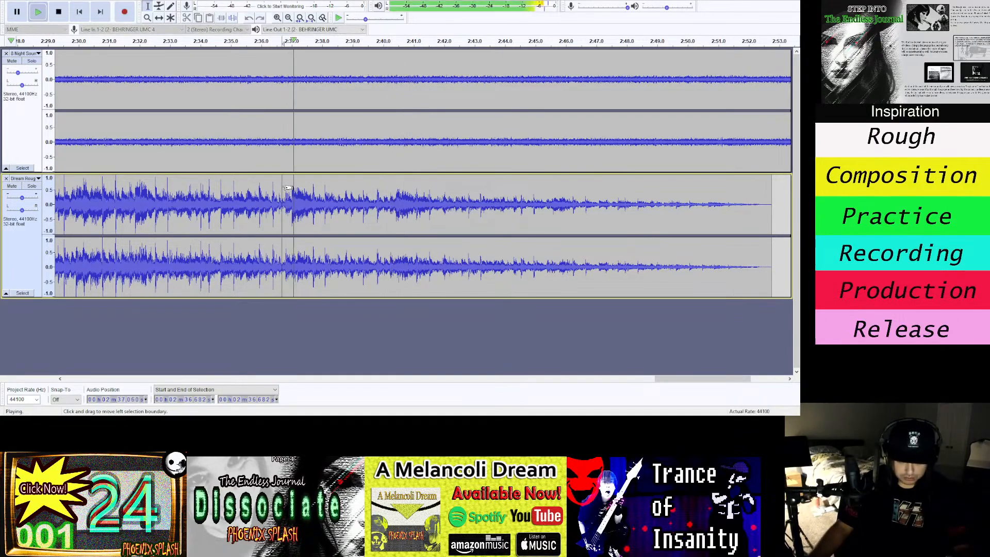
key(space)
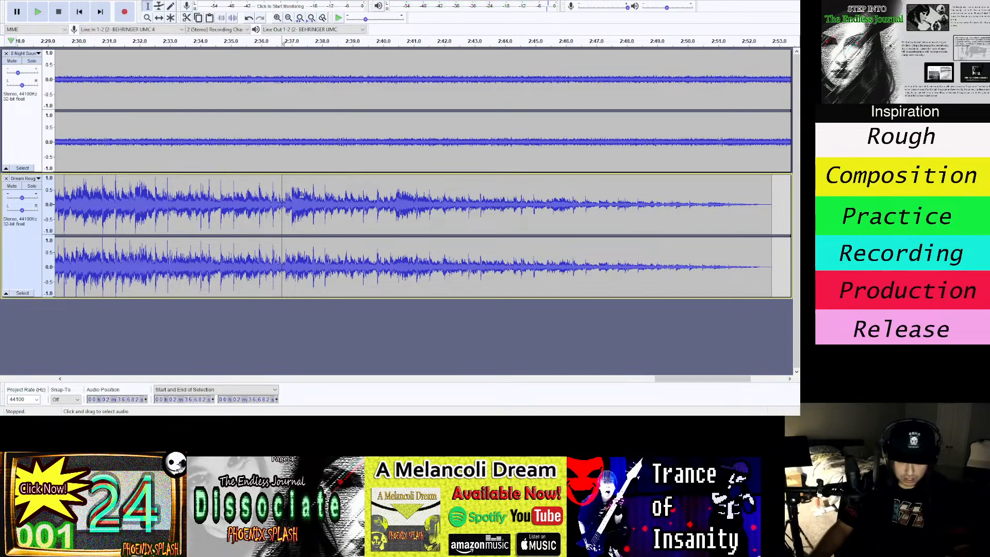
key(space)
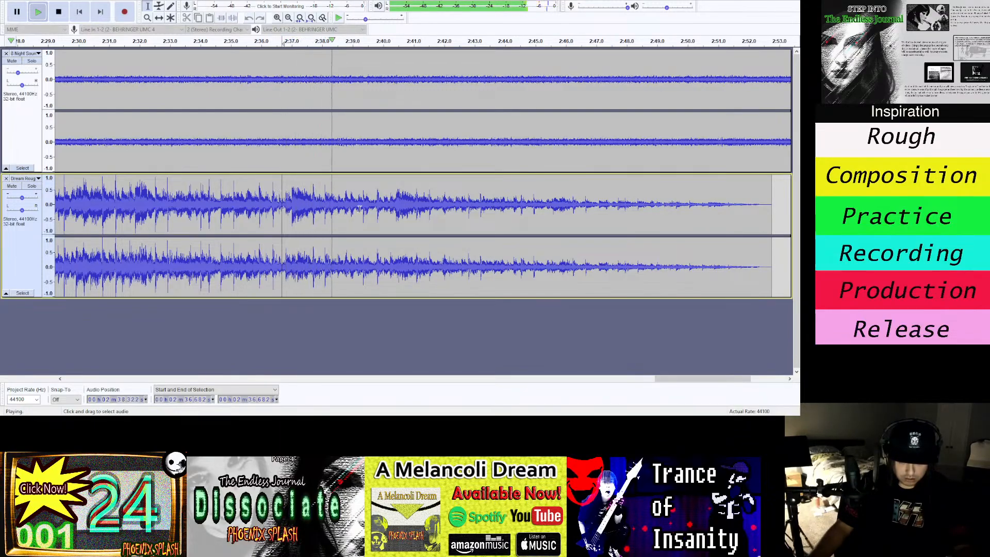
key(x)
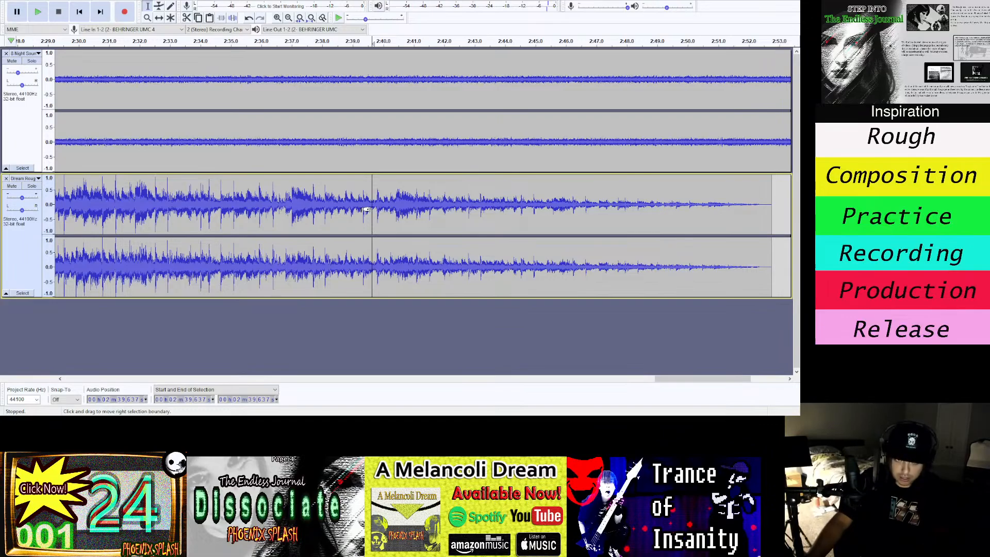
Select the Dream Rough ending from about 2:39.7 to the clip's end and apply Reverb with room size 98% and pre-delay 39 ms.
drag(374, 209, 682, 222)
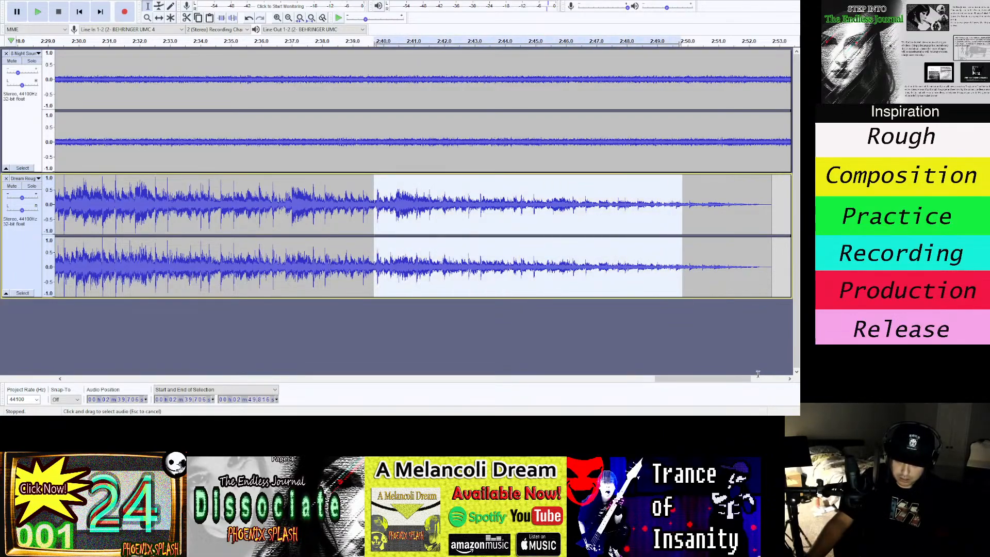
drag(757, 374, 459, 288)
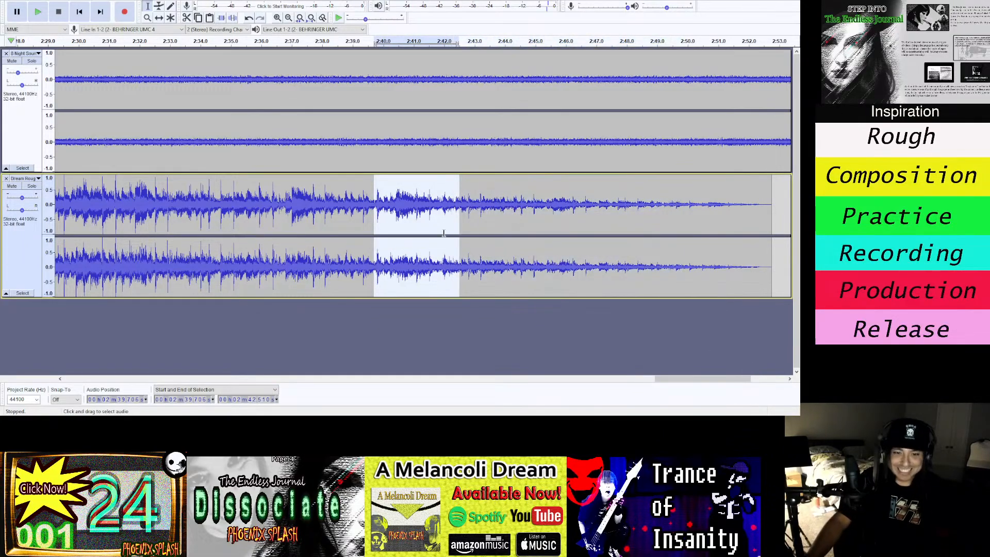
click(375, 203)
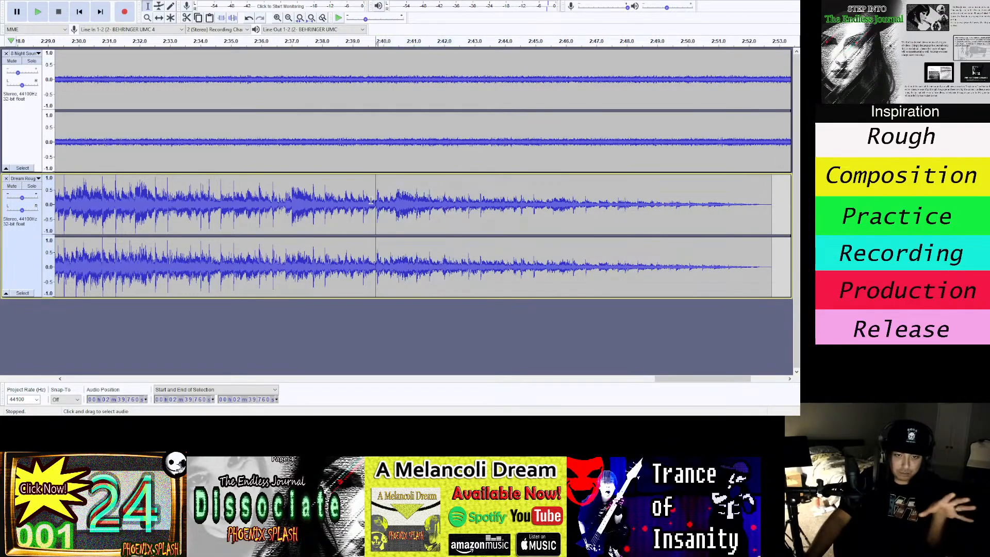
click(372, 199)
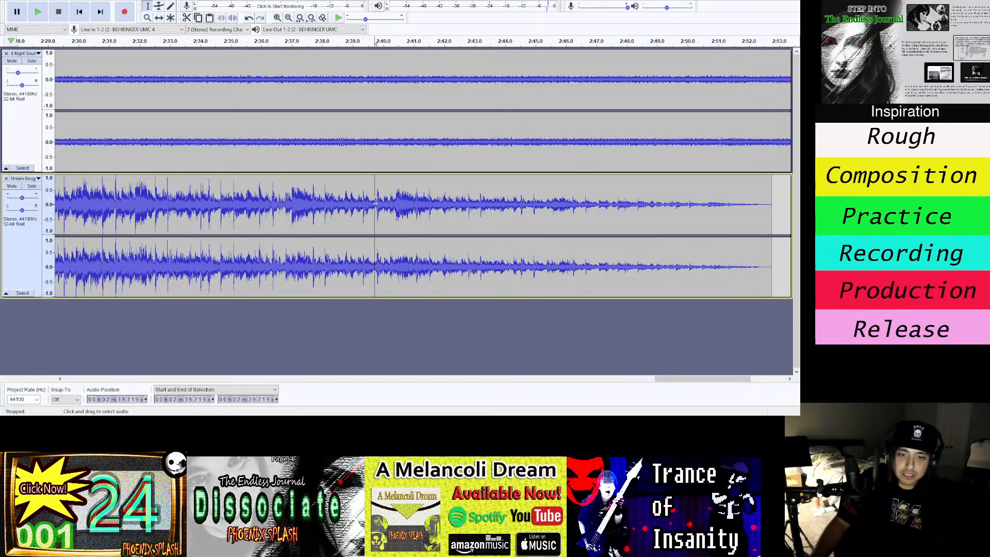
drag(375, 201, 765, 272)
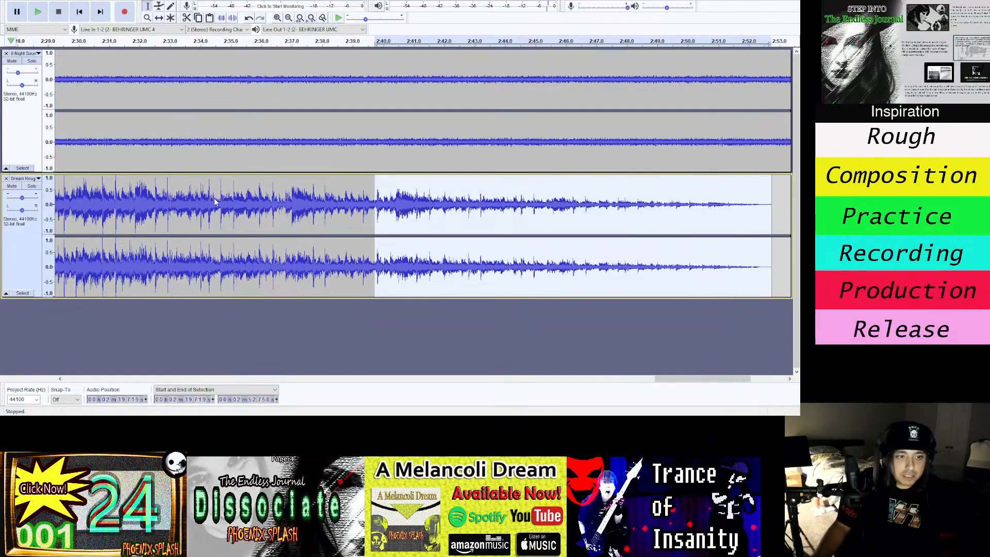
click(210, 214)
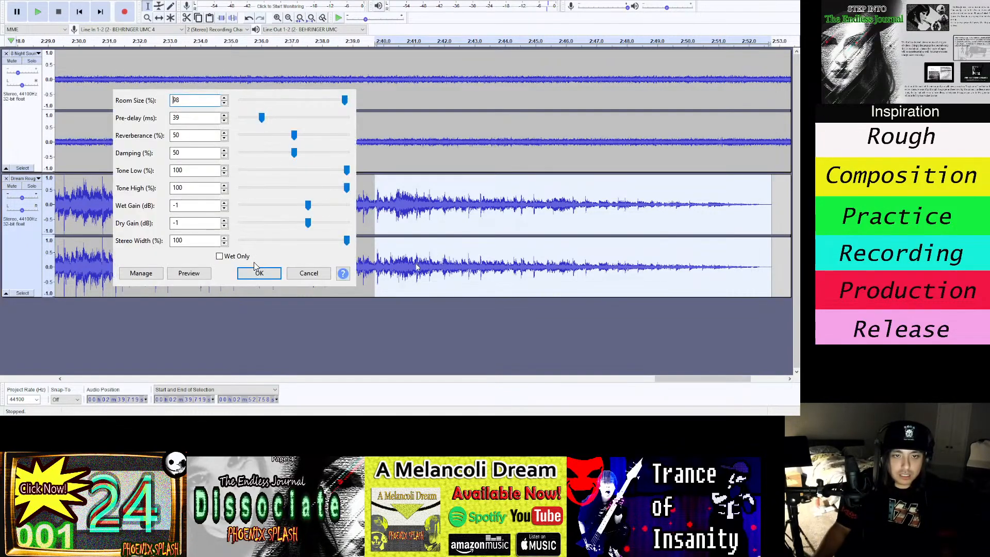
click(256, 274)
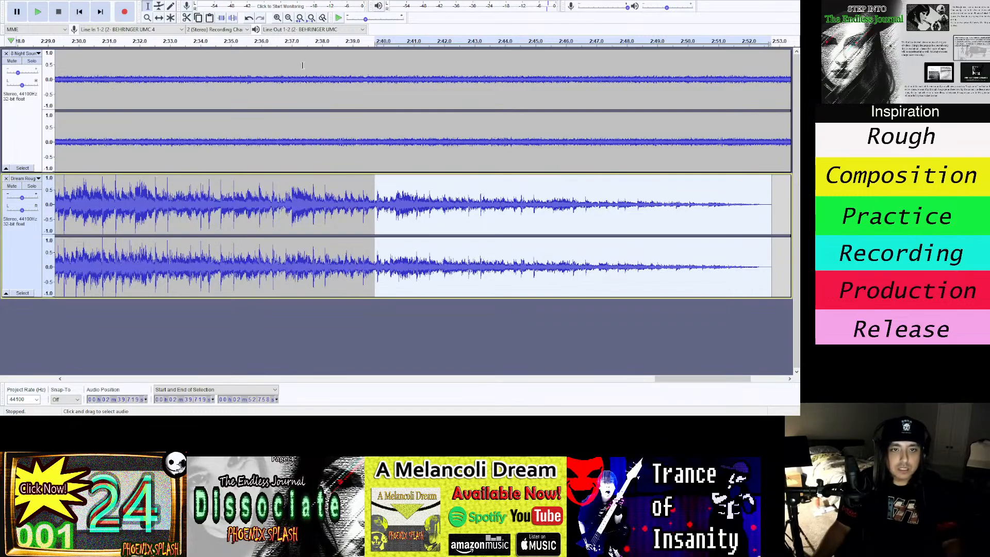
Play the ending from about 2:36, deselect the tracks, replay it from about 2:29 and stop playback.
click(261, 41)
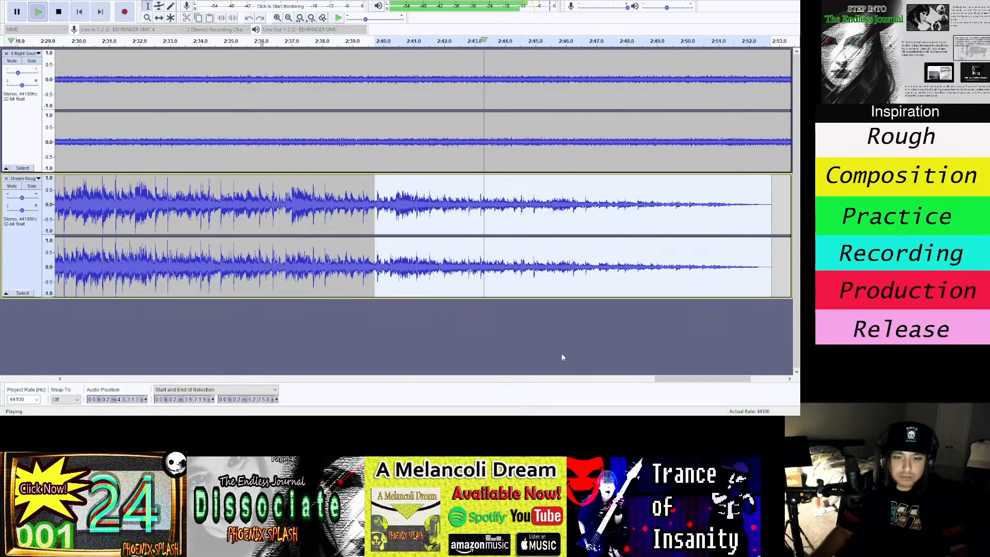
click(421, 326)
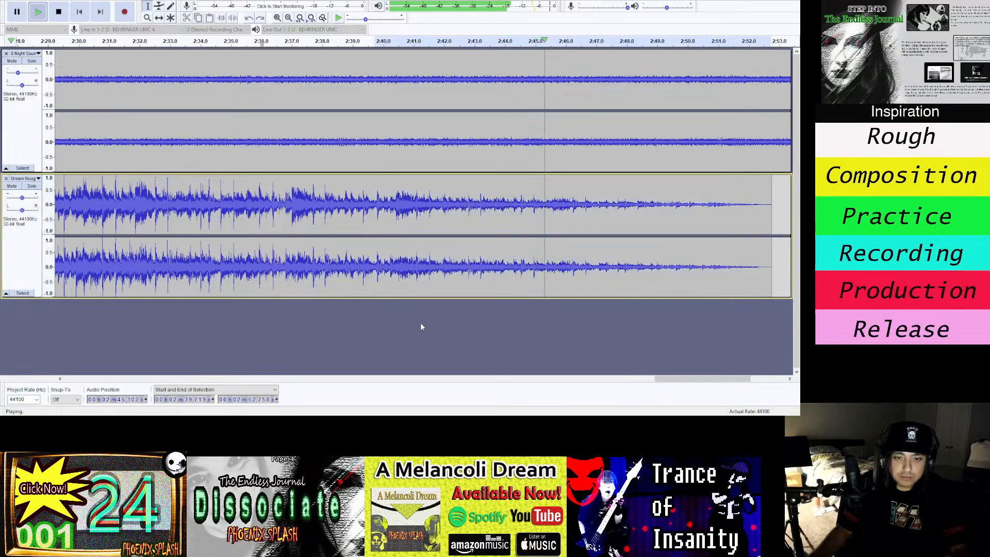
click(65, 42)
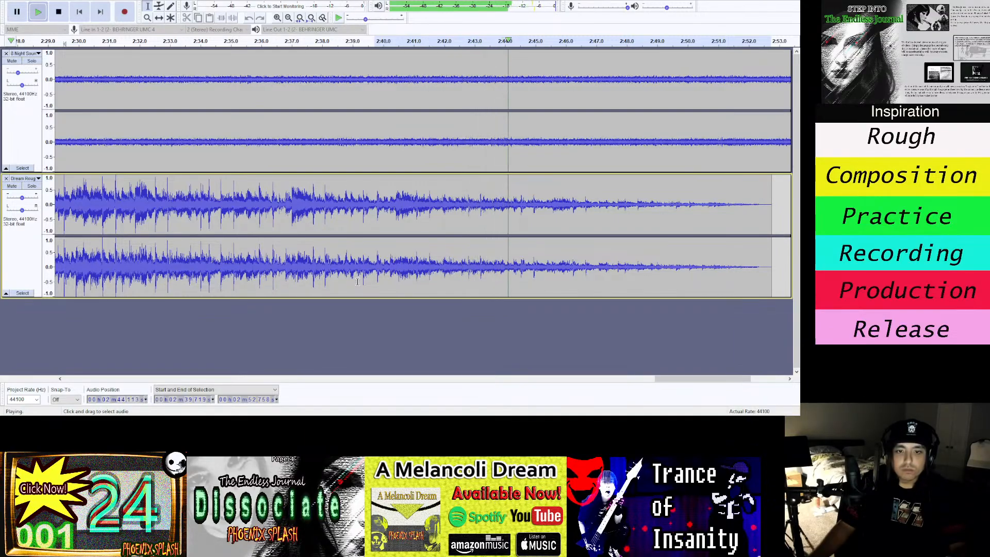
key(space)
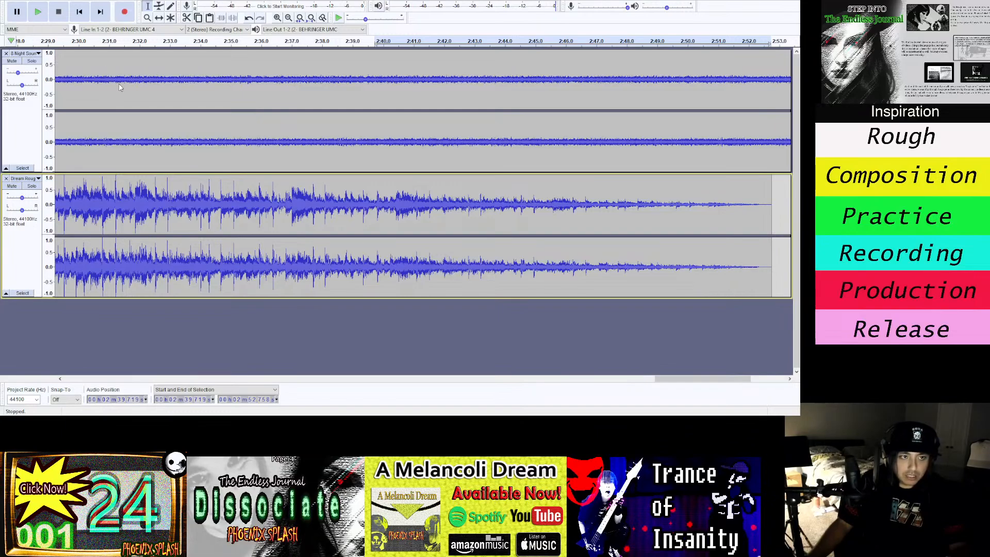
Export the project as Dream Master 11 in WAV (Microsoft) signed 16-bit PCM format, accepting the metadata tags as they are.
click(124, 70)
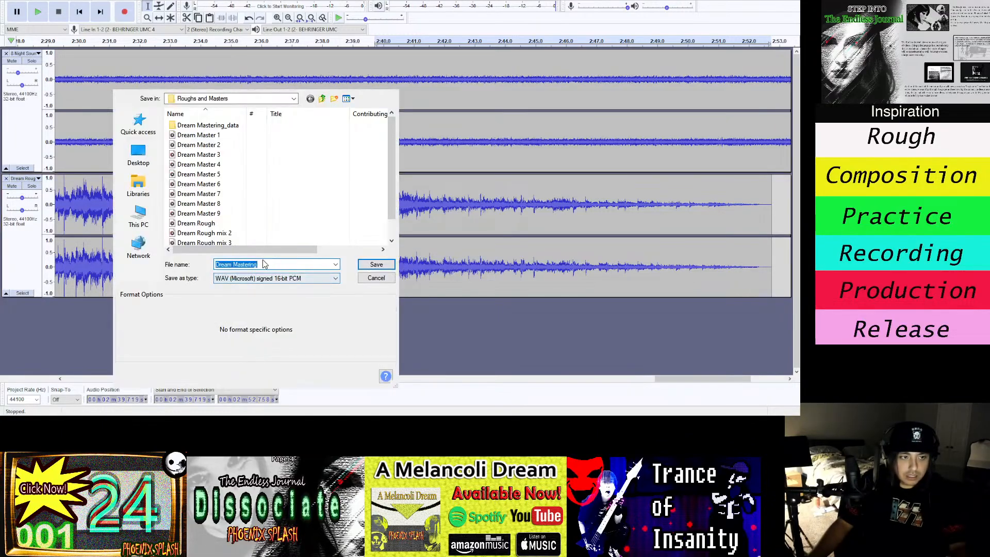
click(233, 215)
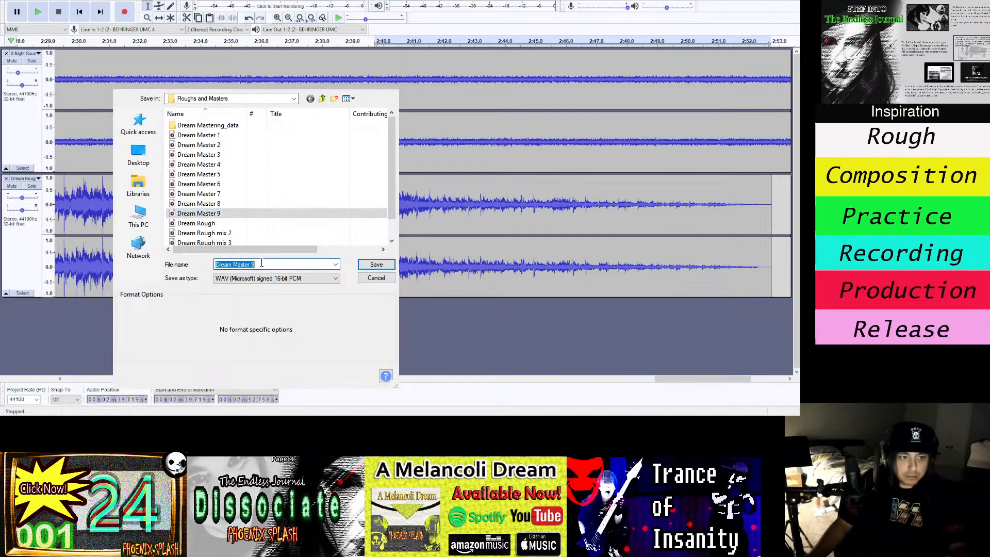
double_click(261, 263)
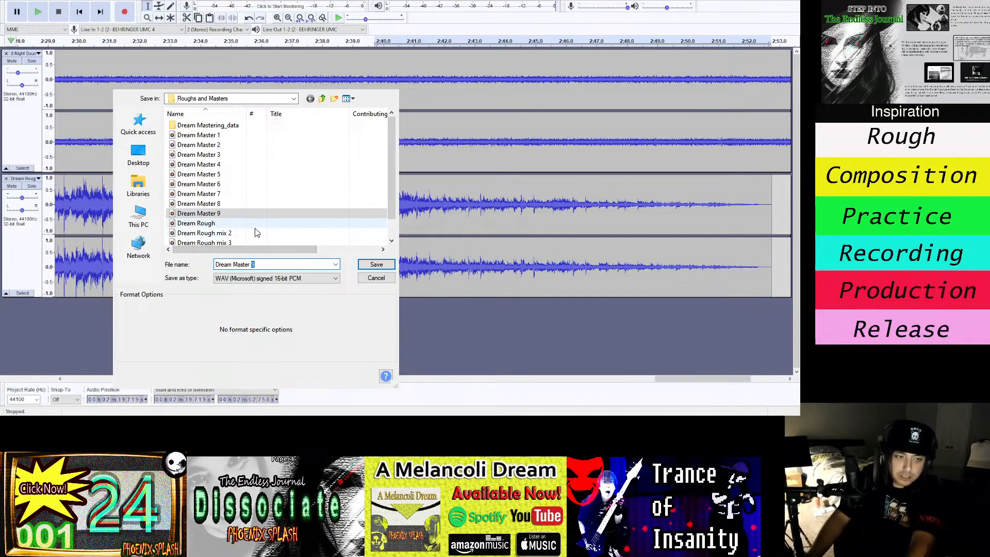
text(11)
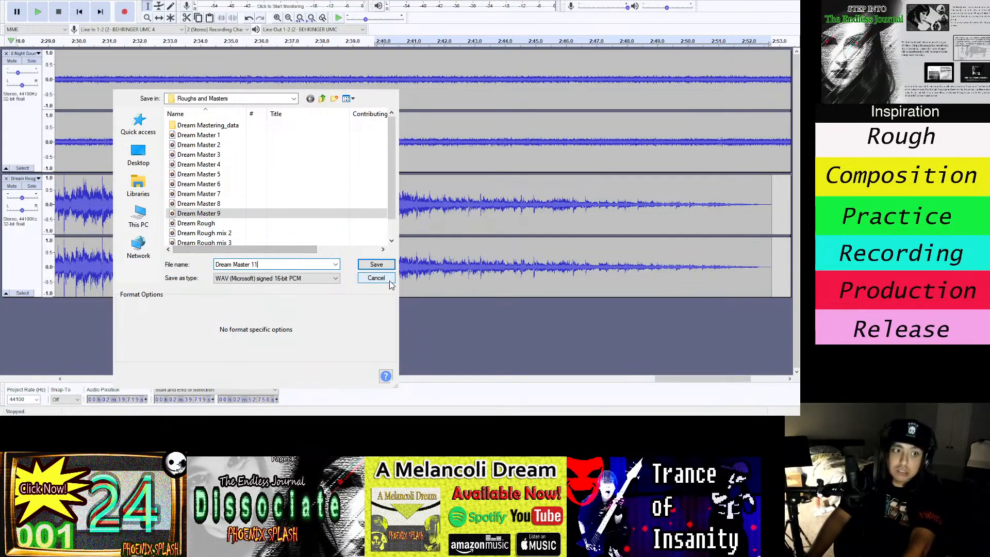
drag(392, 205, 387, 232)
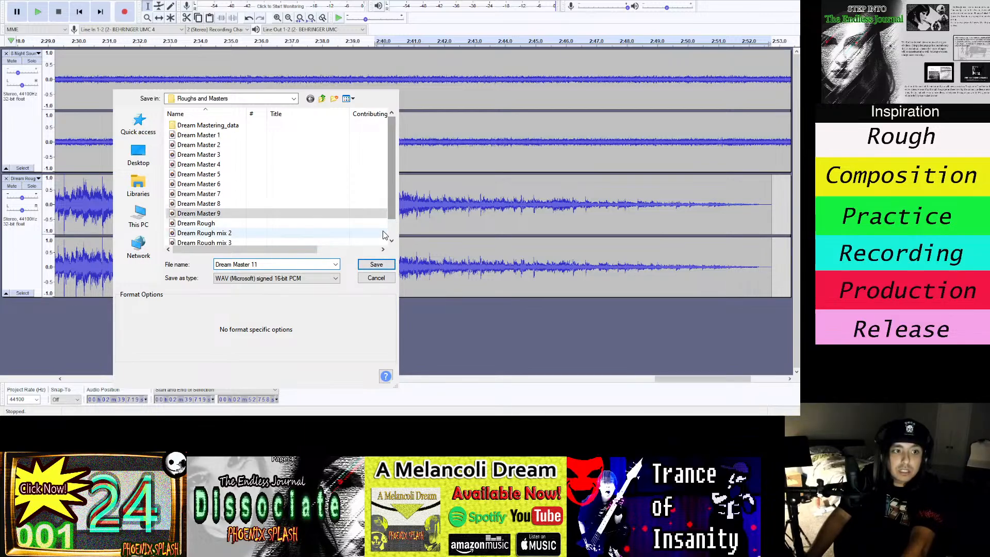
click(375, 264)
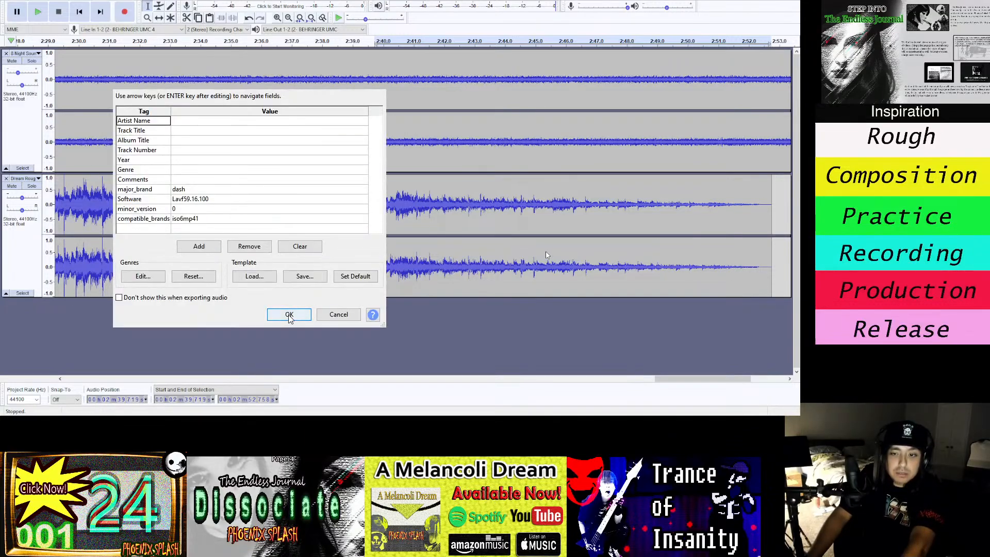
key(Return)
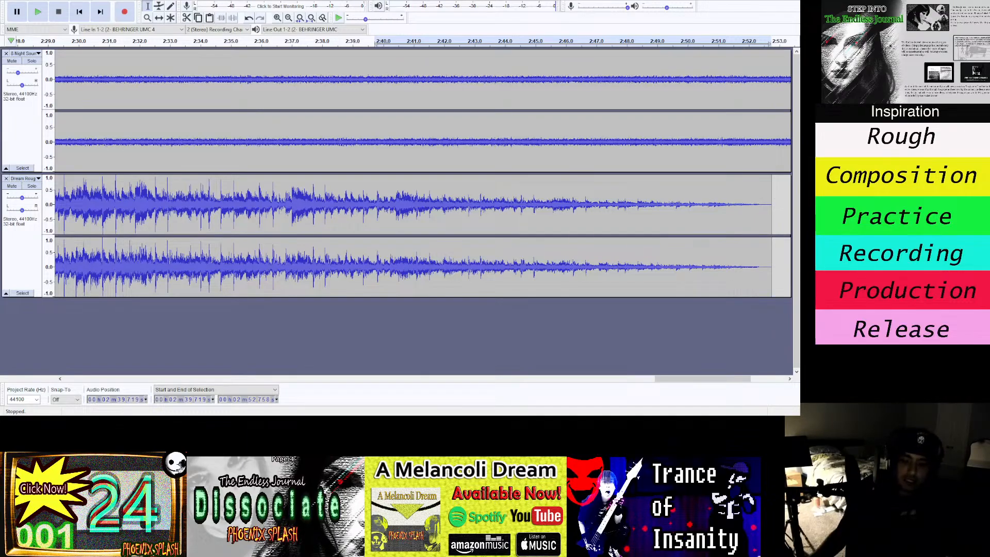
key(alt+Tab)
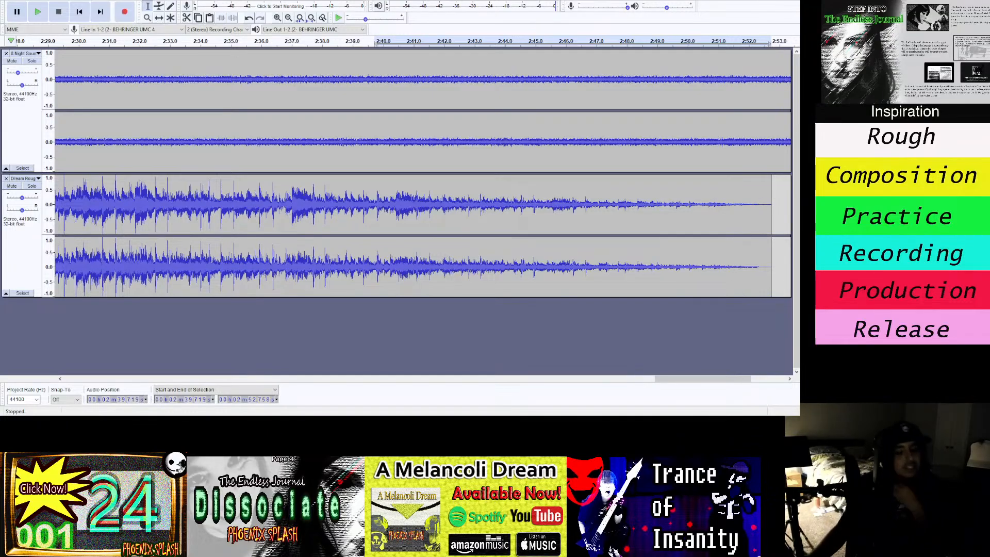
key(alt+Tab)
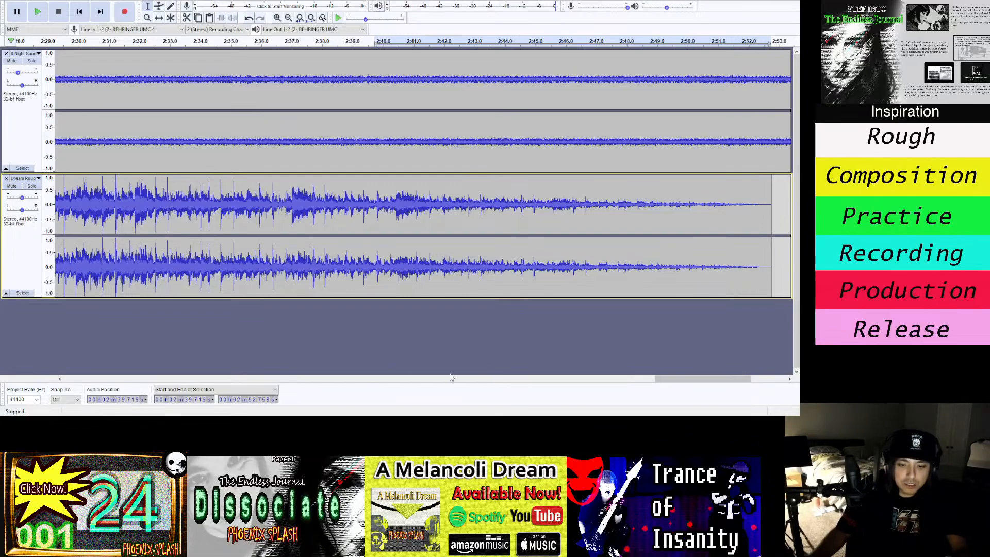
drag(736, 380, 520, 382)
drag(386, 378, 498, 368)
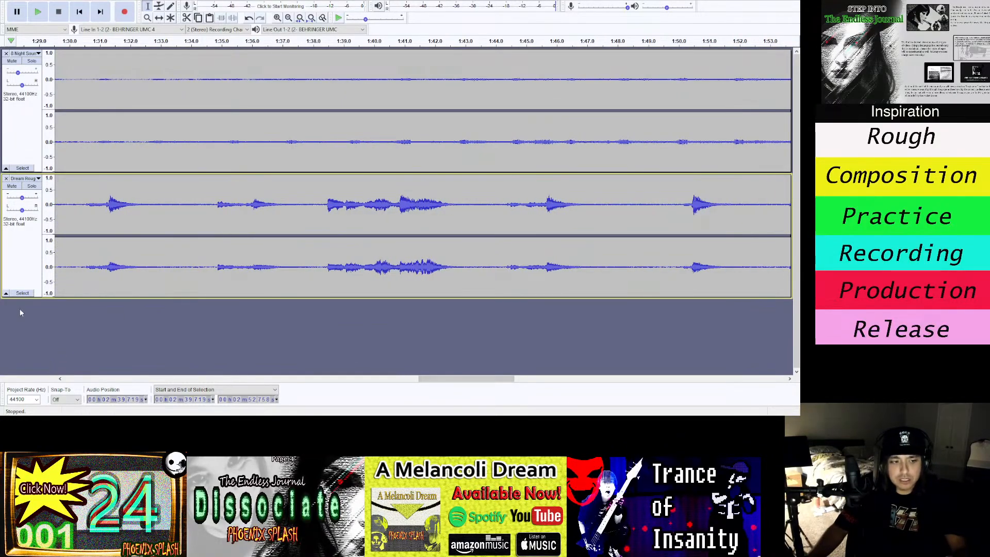
drag(442, 380, 372, 351)
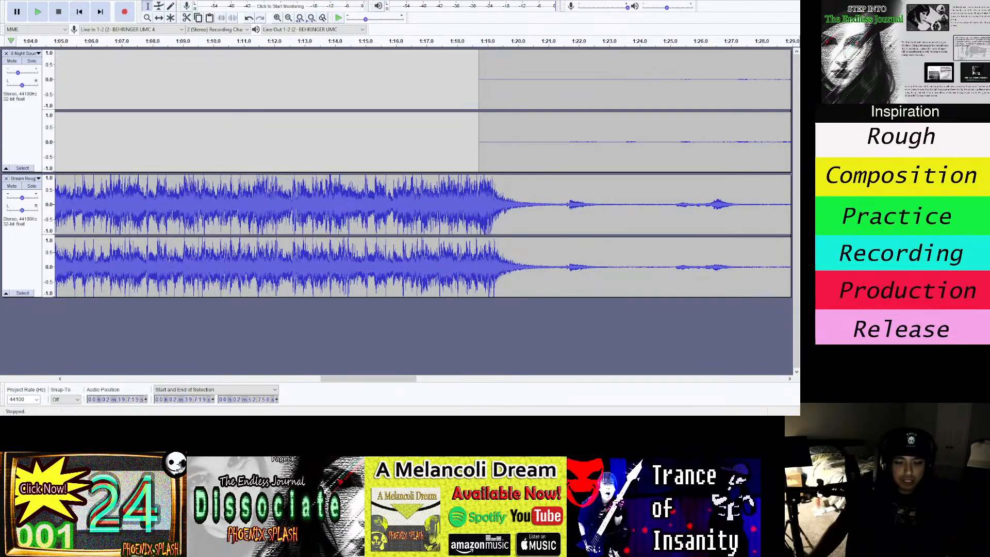
key(alt+Tab)
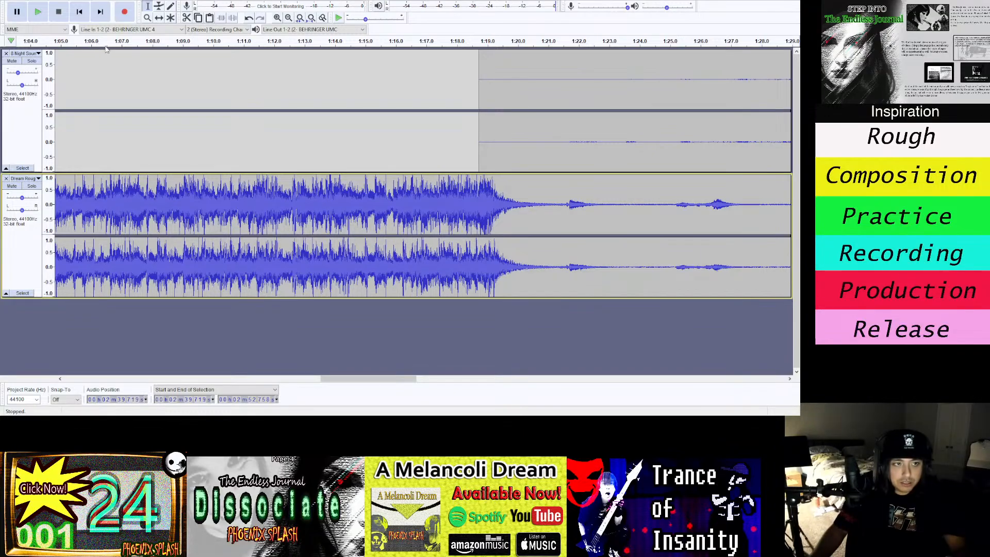
Select all the audio in the upper track.
click(31, 129)
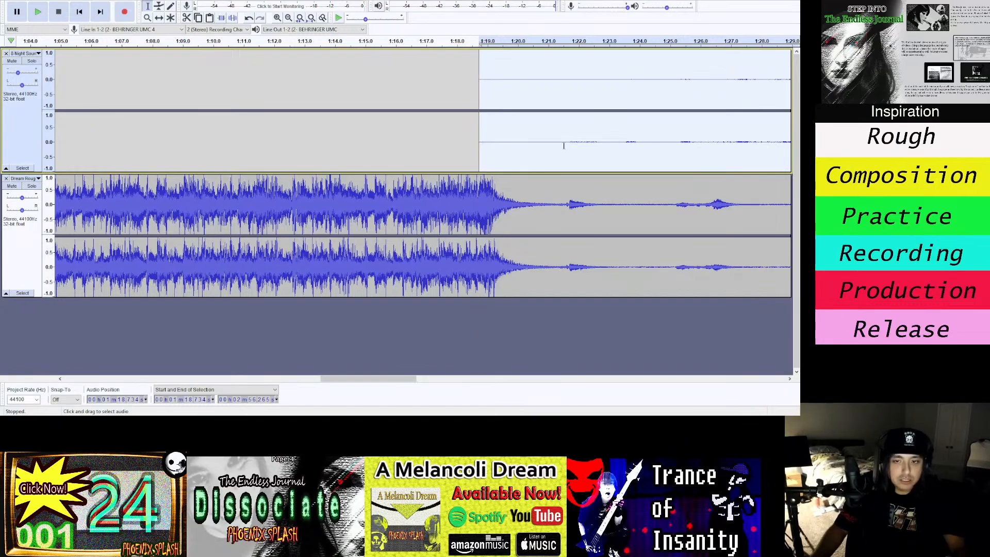
drag(398, 379, 158, 364)
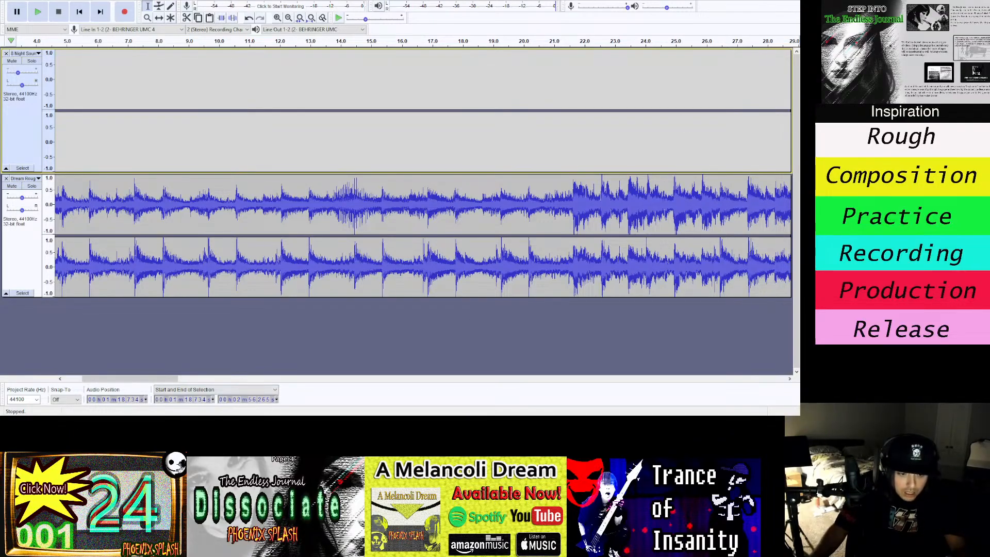
key(alt+Tab)
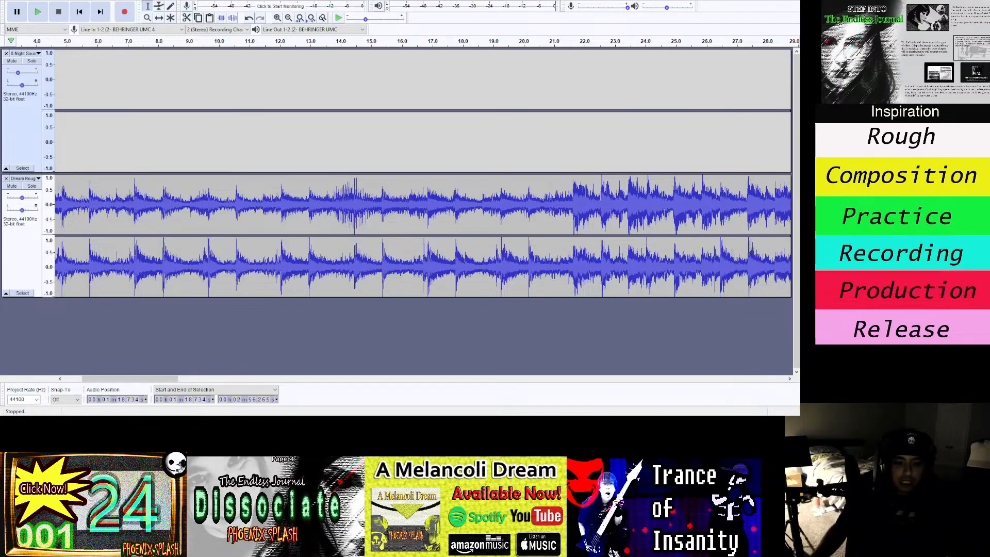
key(alt+Tab)
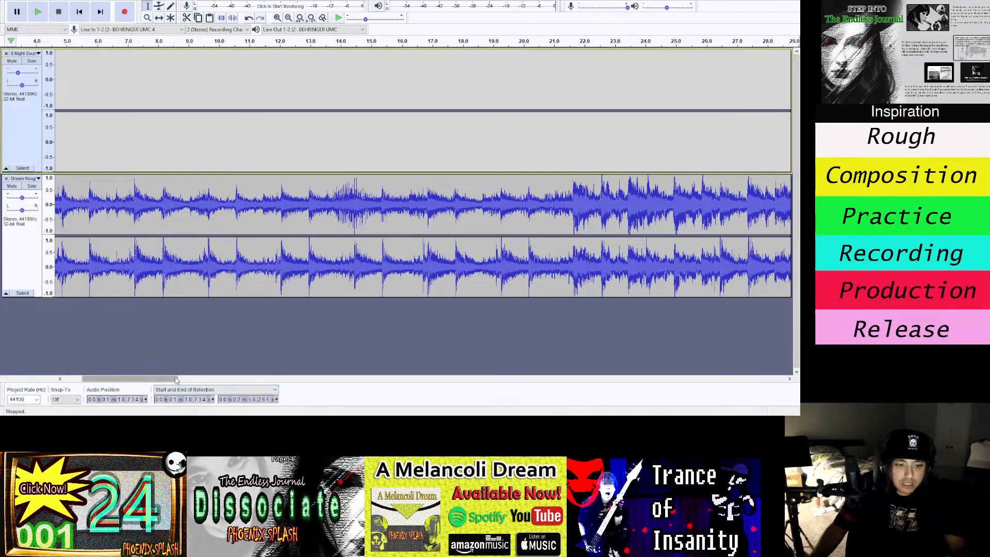
drag(175, 380, 157, 380)
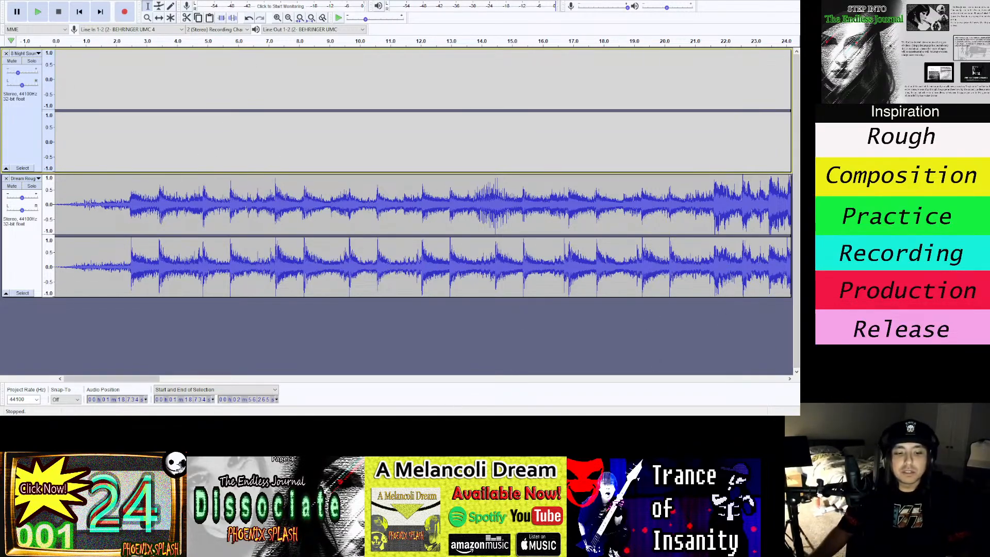
key(alt+Tab)
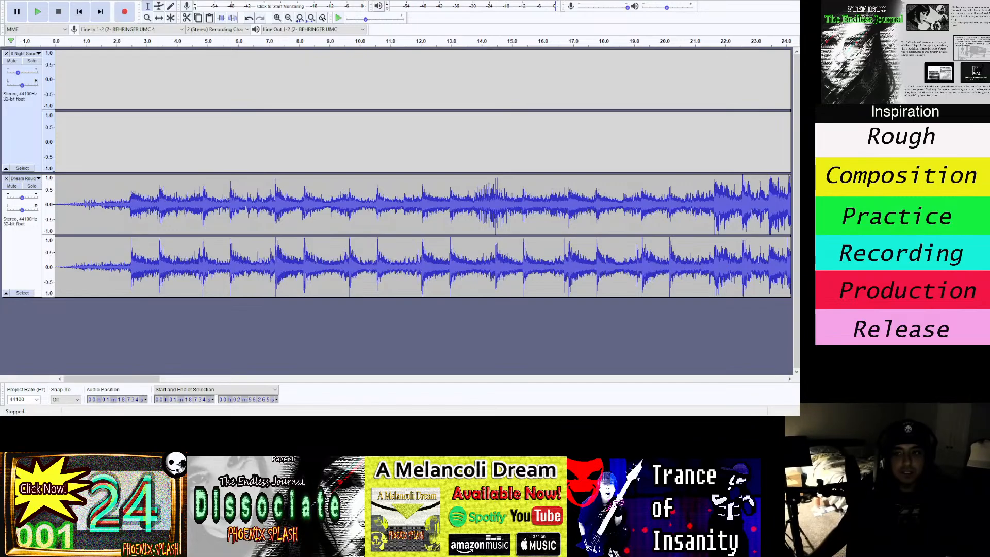
key(alt+Tab)
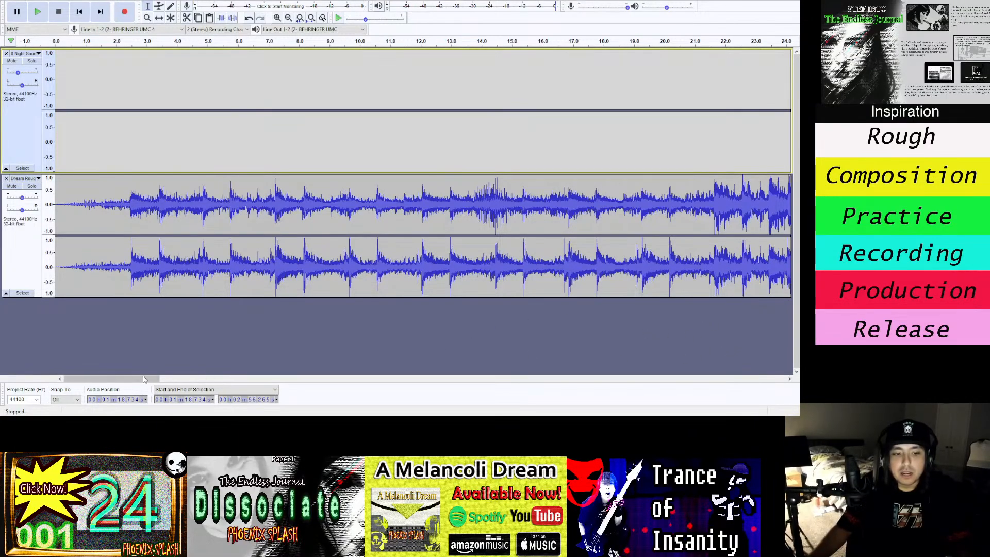
drag(111, 378, 142, 324)
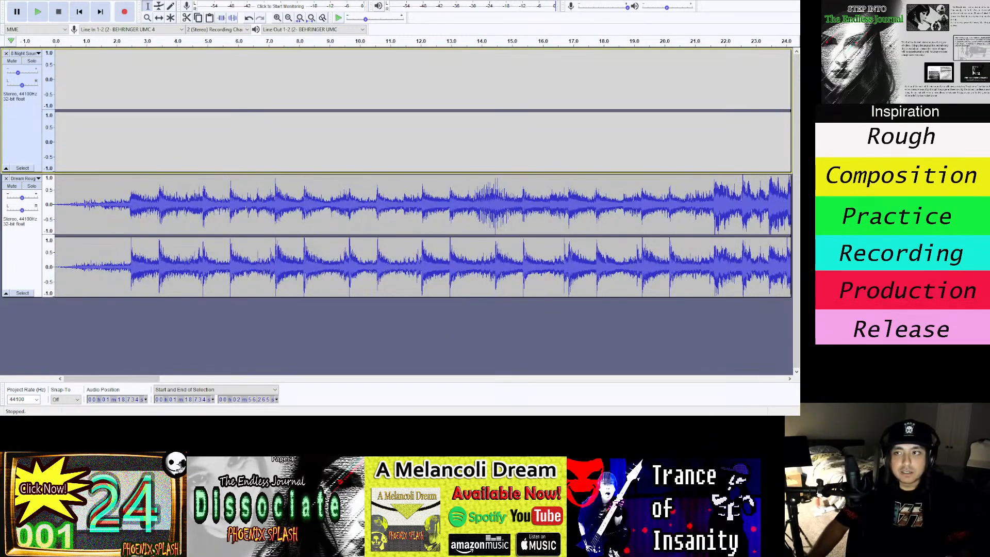
Switch to the song's multitrack project in REAPER and collapse the Tribe and Exploder drumset folder tracks.
key(alt+Tab)
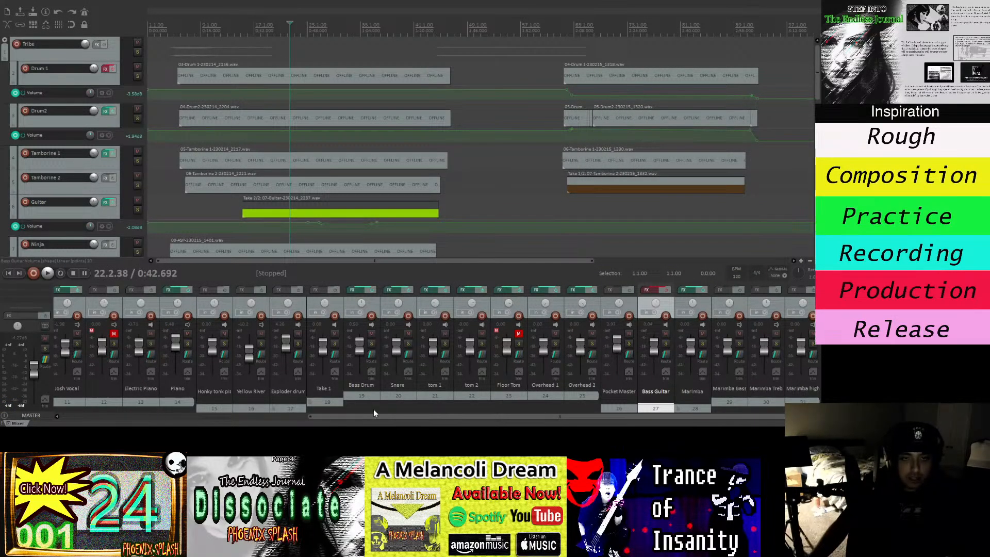
click(5, 40)
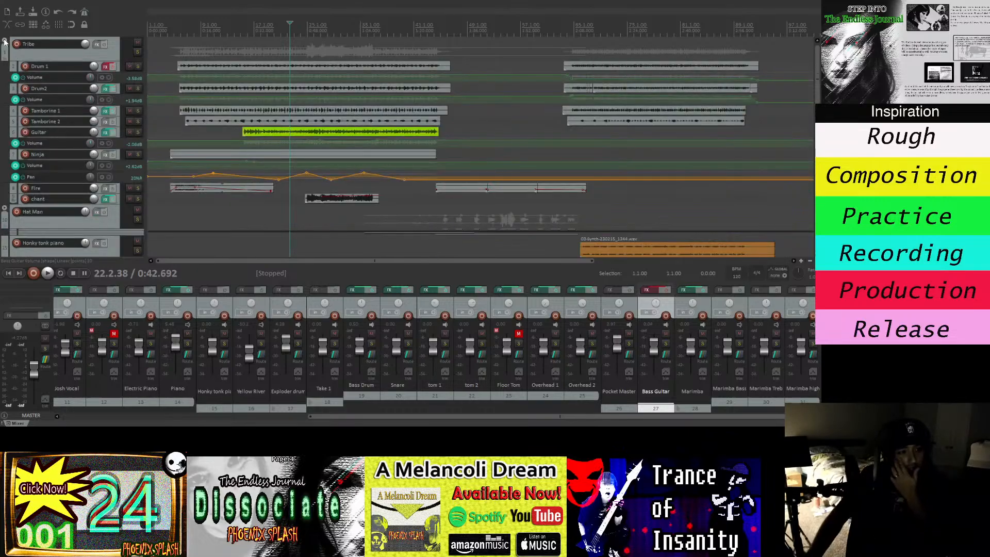
click(5, 41)
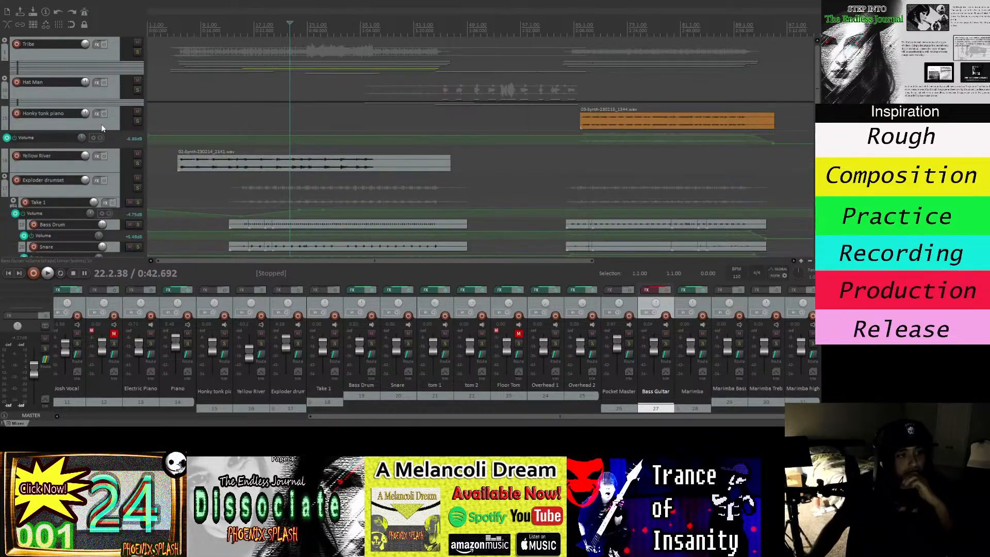
click(6, 191)
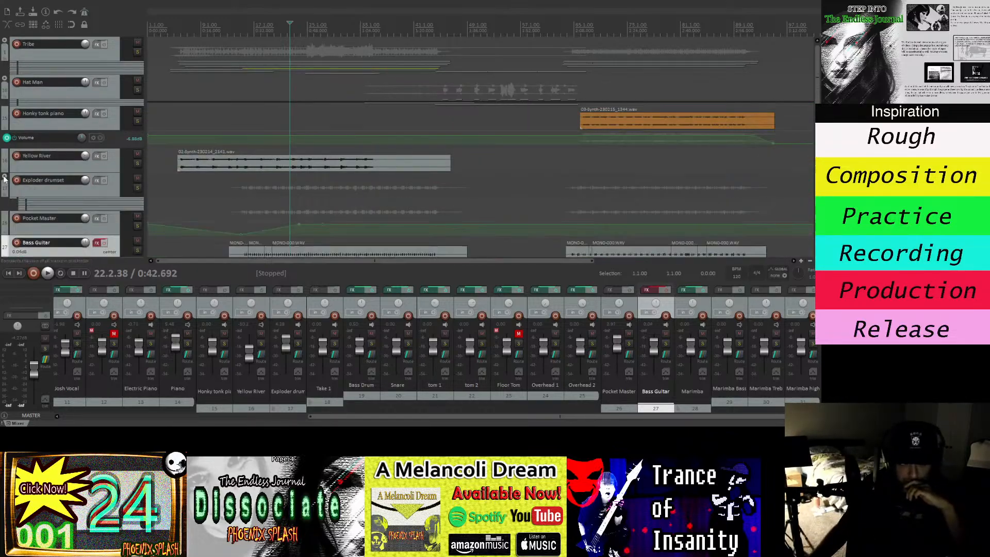
click(6, 190)
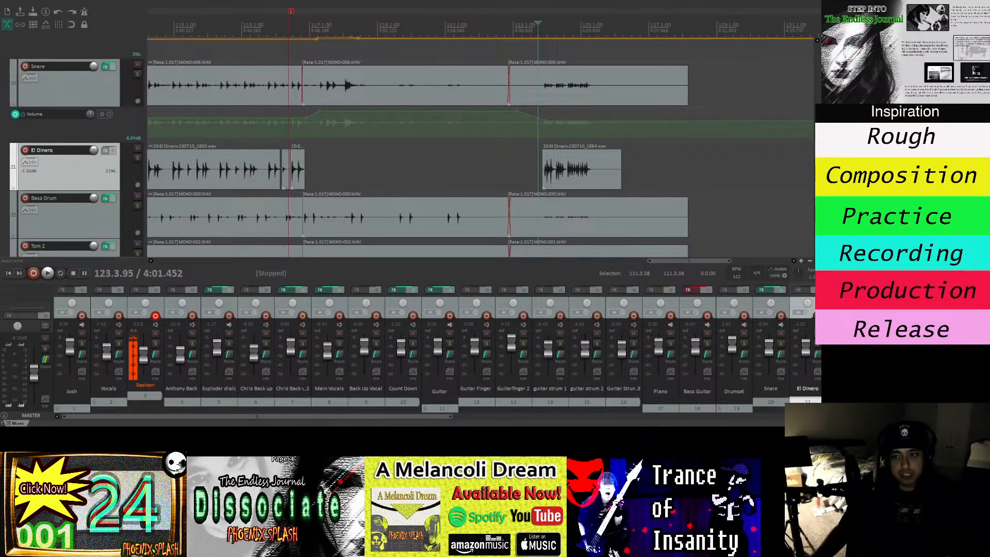
Zoom out the timeline of the project containing the El Dinero track and reduce that track's height.
click(810, 261)
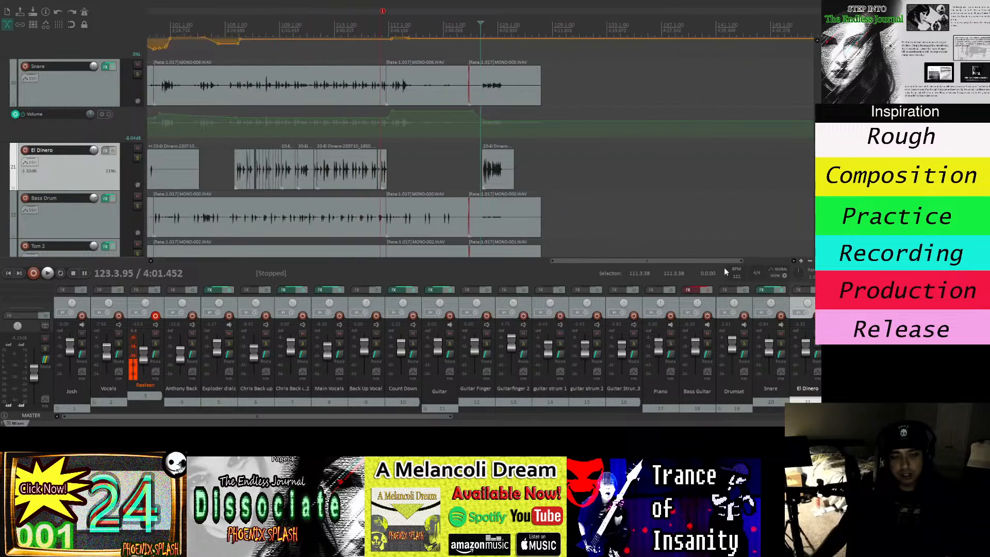
drag(620, 260, 192, 277)
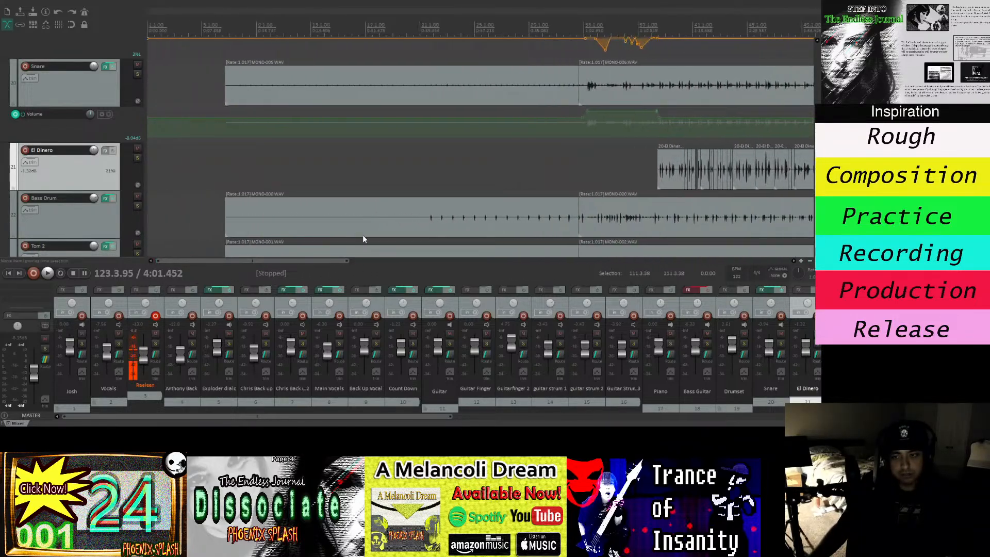
scroll(479, 147, down, 2)
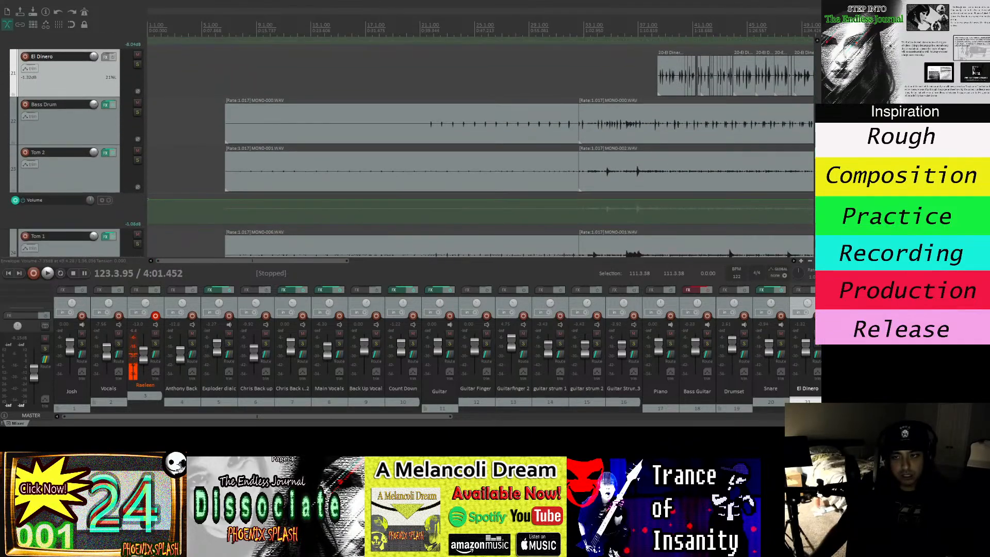
scroll(480, 147, up, 1)
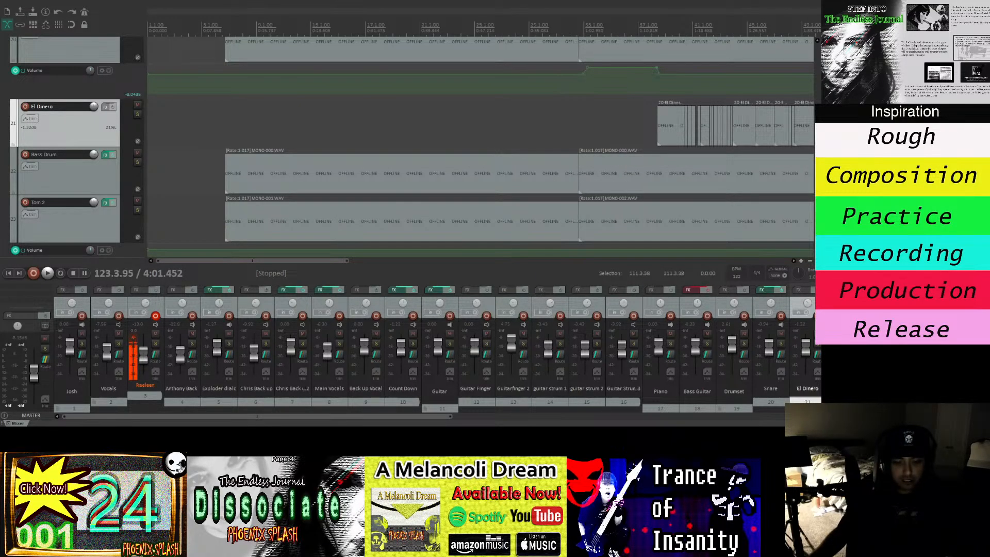
click(128, 174)
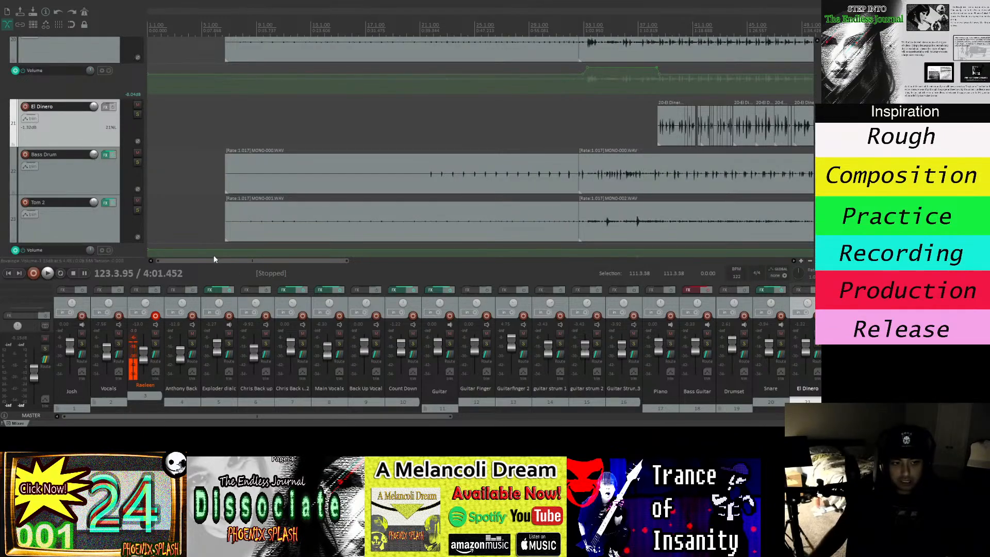
drag(213, 259, 83, 126)
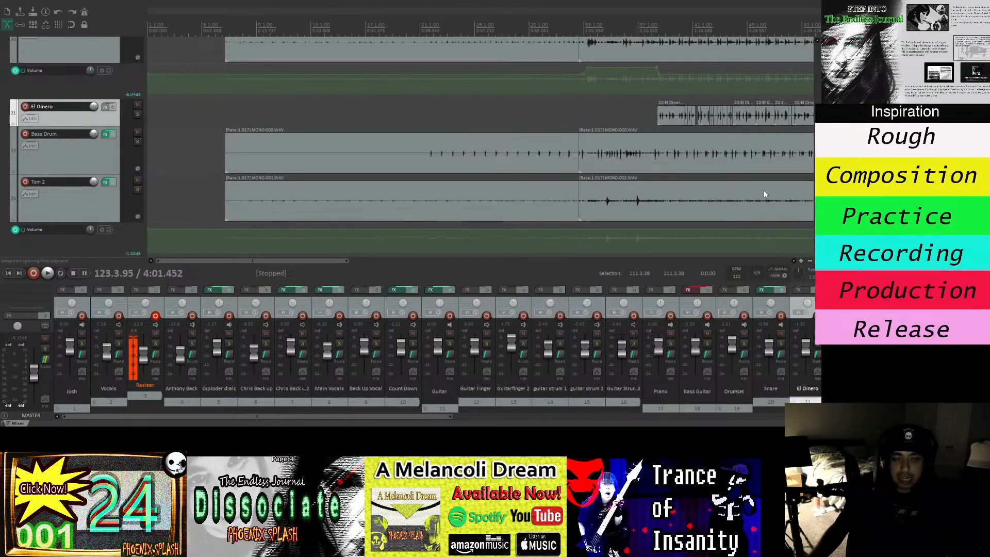
Disarm recording on track 3.
scroll(210, 247, down, 1)
scroll(90, 92, down, 1)
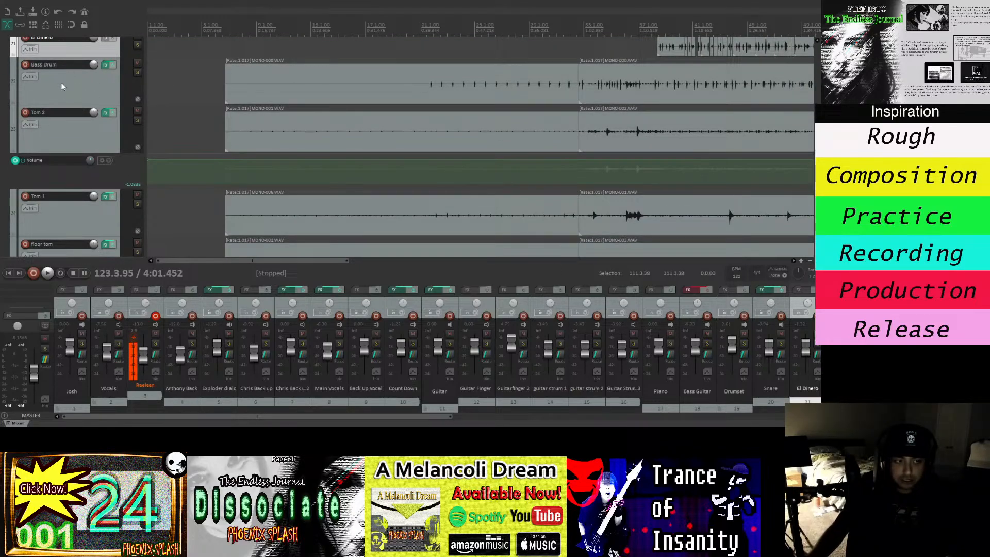
click(155, 315)
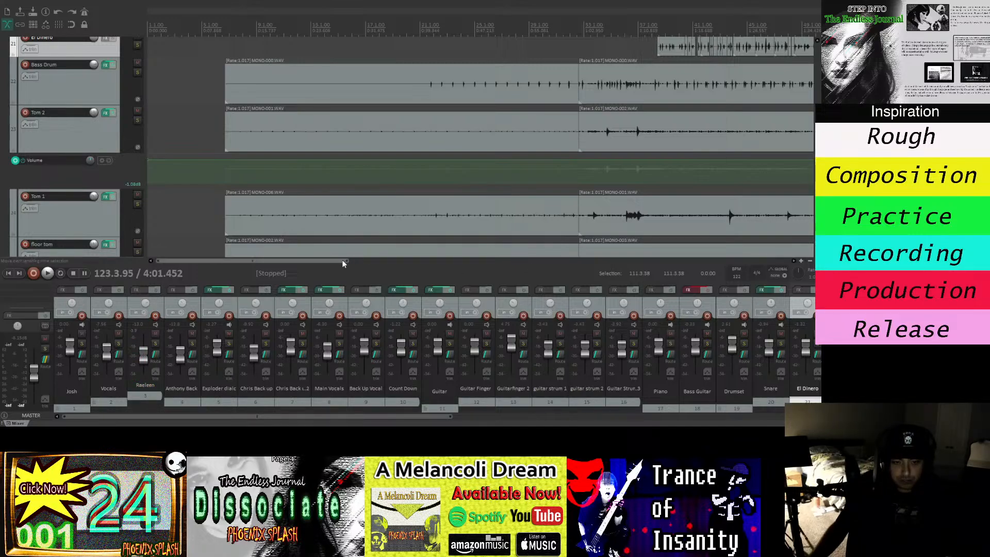
Place the edit cursor at about 3:24 on the timeline.
drag(340, 262, 250, 261)
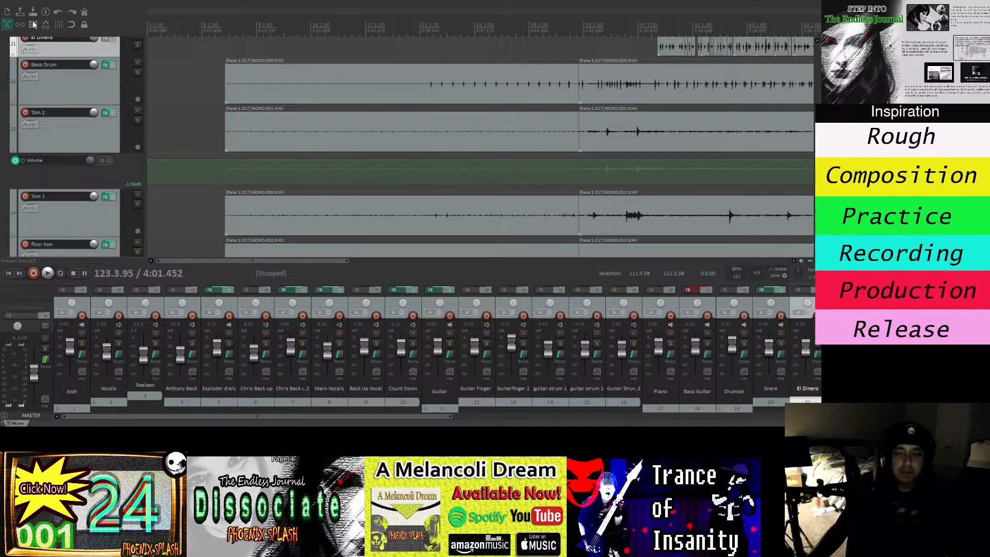
drag(315, 261, 617, 277)
click(537, 24)
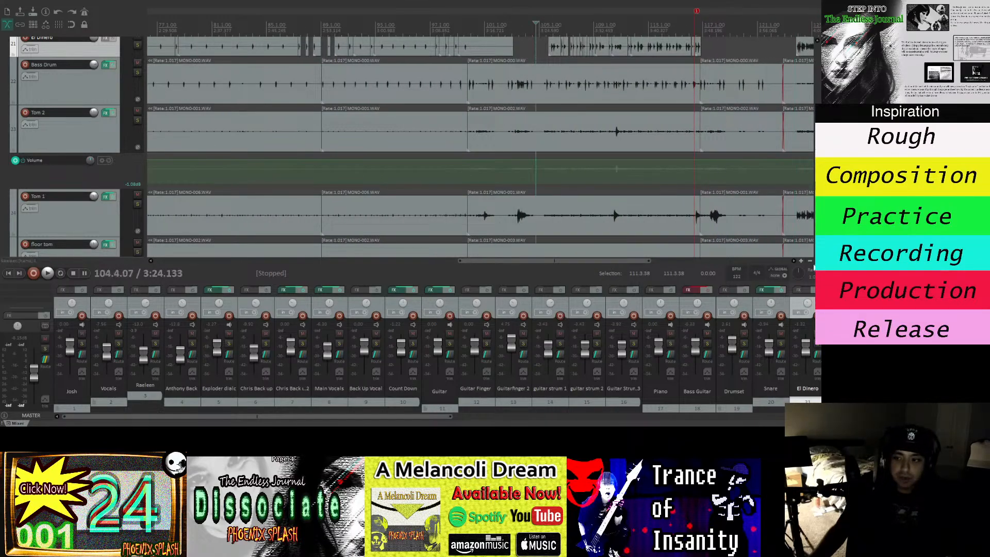
Reduce the vertical track zoom and look over the El Dinero and drum tracks through to the end of the song.
click(818, 243)
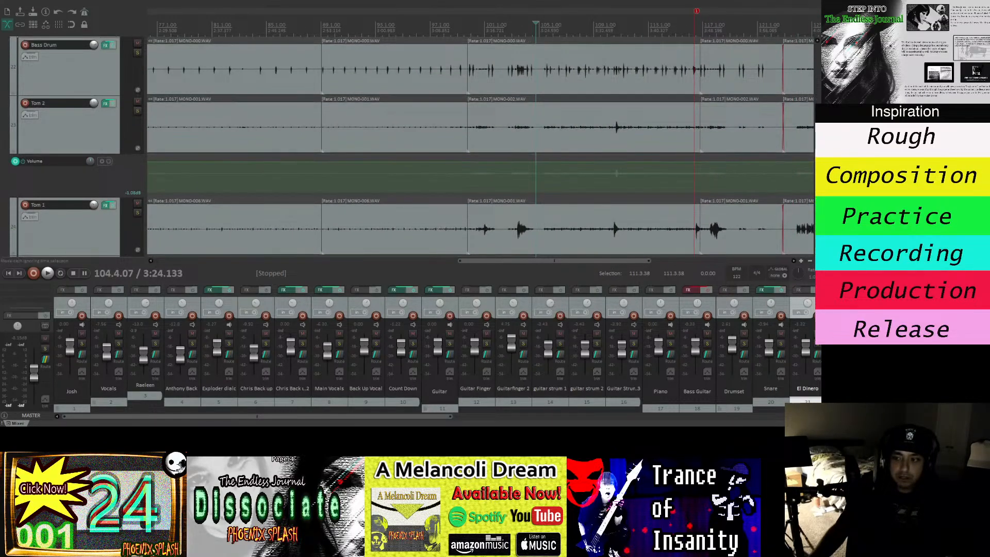
click(818, 253)
click(818, 252)
drag(569, 260, 513, 253)
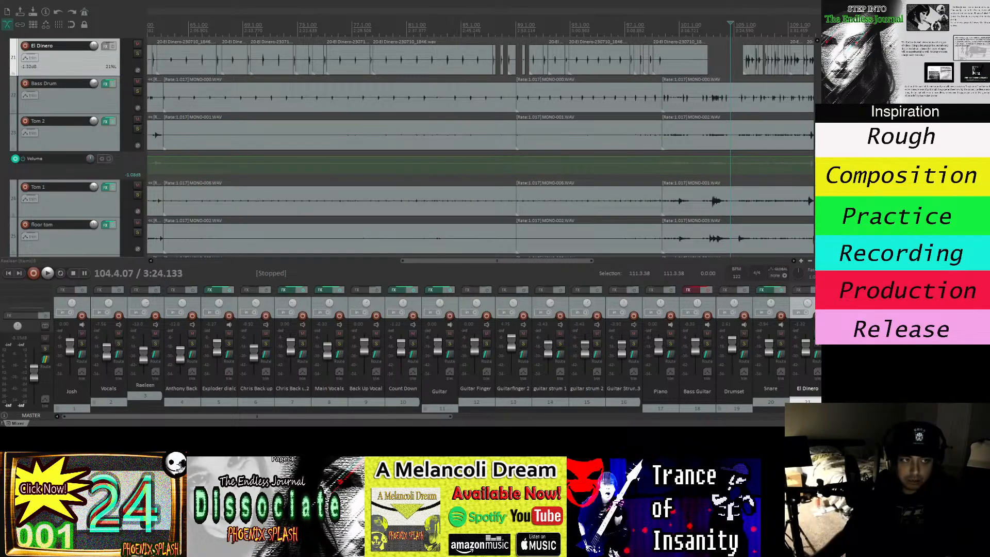
drag(412, 264, 525, 269)
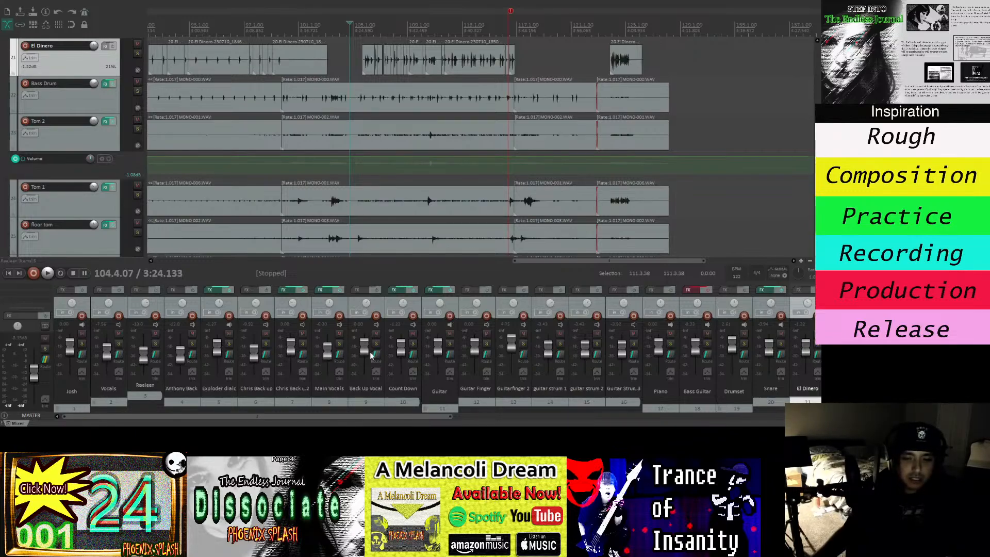
Select the Tom 2 track among the drum tracks.
click(810, 261)
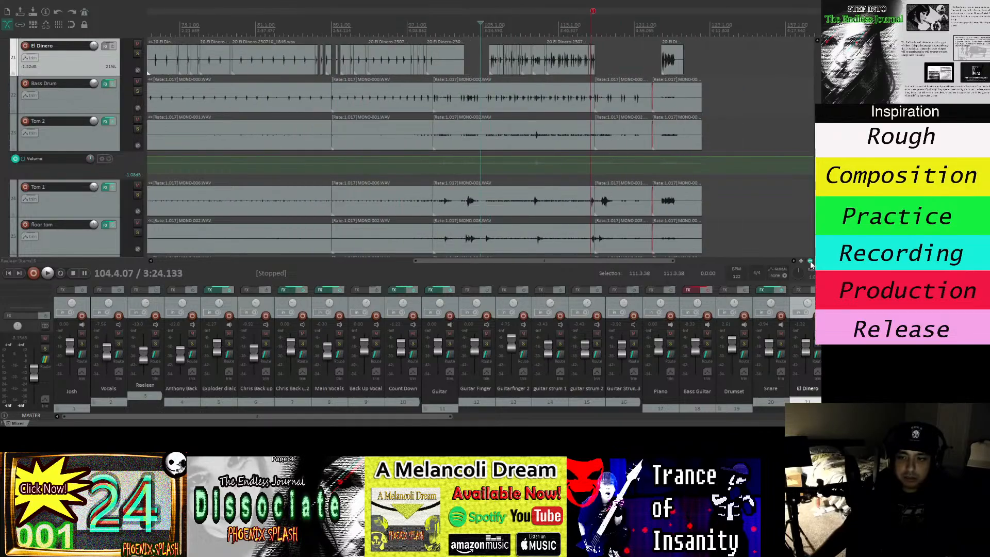
click(810, 262)
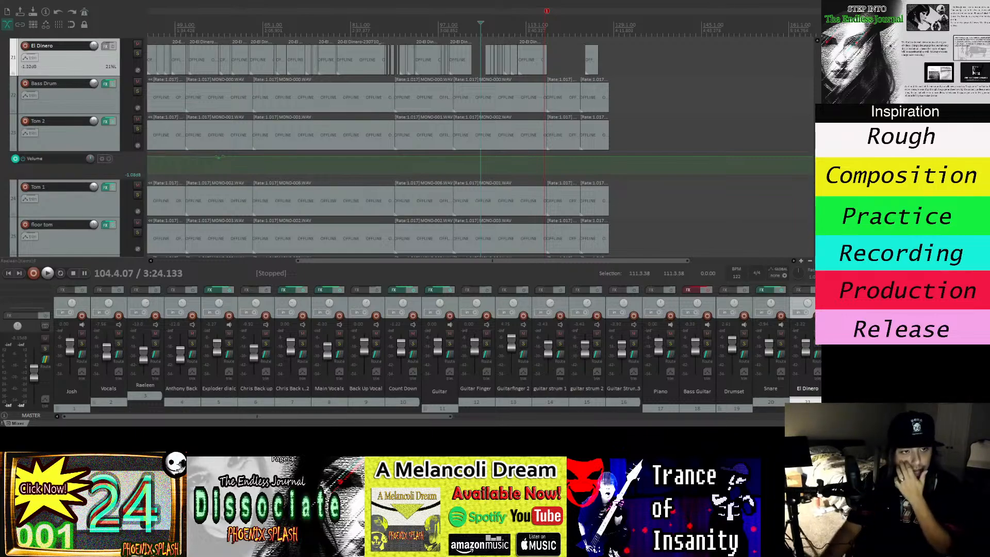
click(69, 140)
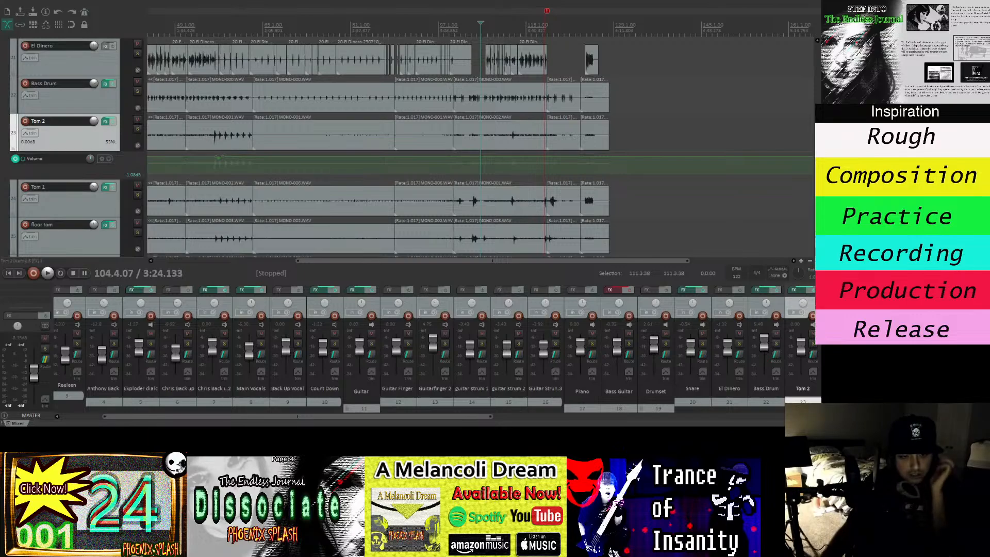
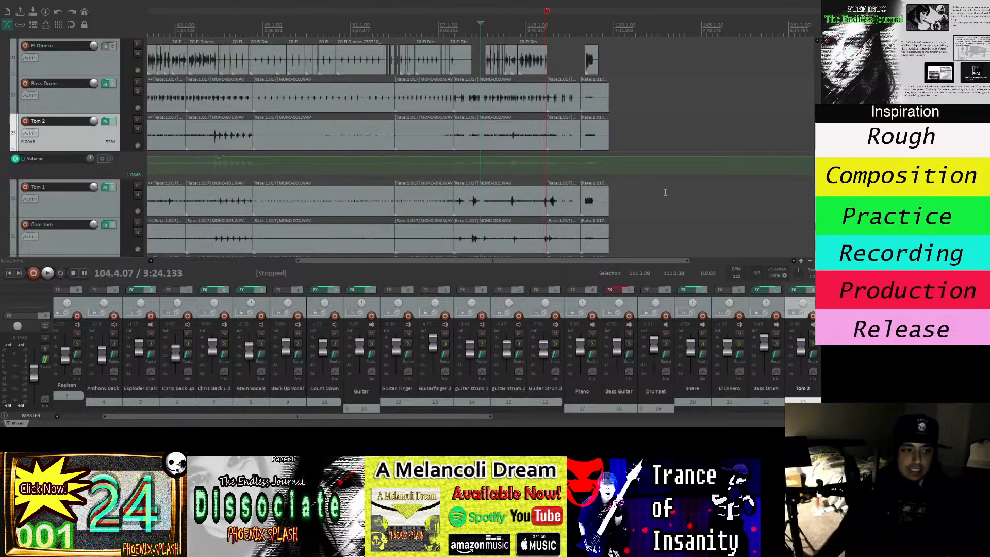
Collapse the child tracks of the Guitar folder.
scroll(479, 147, up, 6)
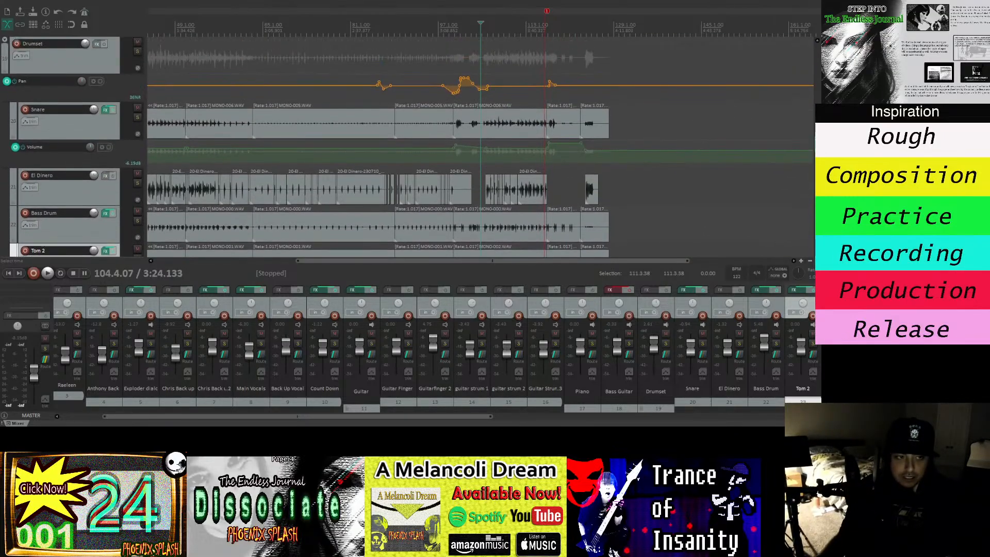
scroll(479, 147, up, 8)
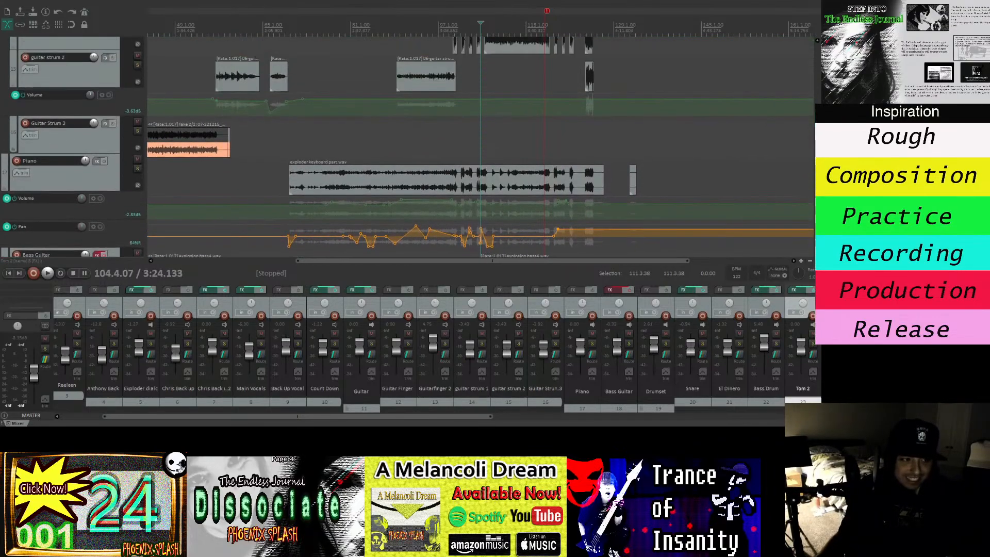
mouse_move(818, 94)
mouse_down()
mouse_move(817, 83)
mouse_move(817, 94)
mouse_up()
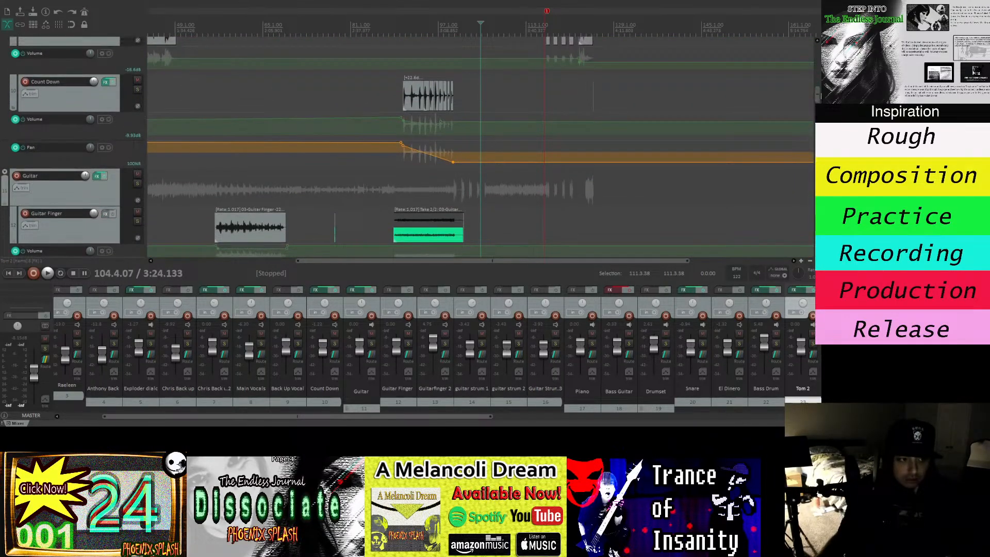
click(4, 176)
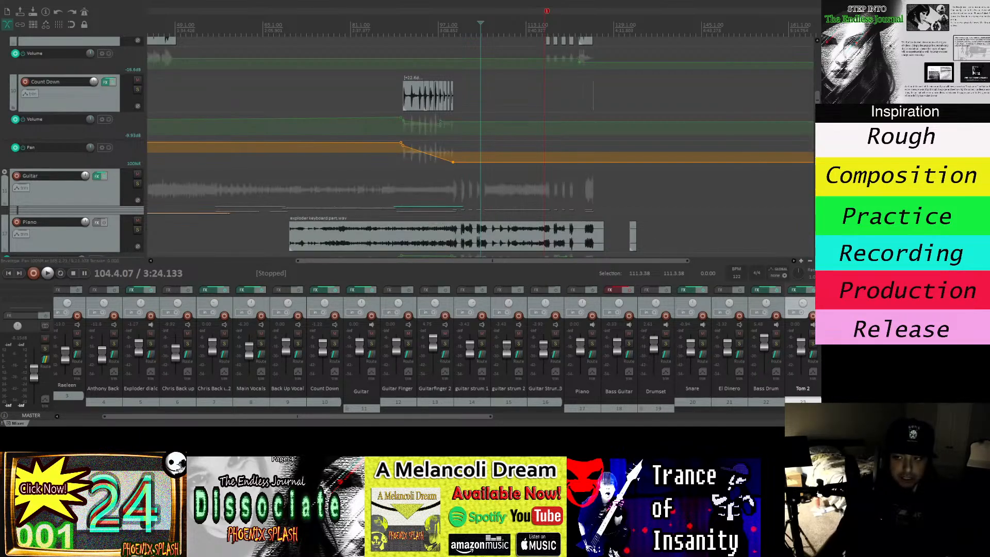
Look through the piano, bass, drum, Tribe and marimba tracks below the Guitar folder.
scroll(817, 98, down, 4)
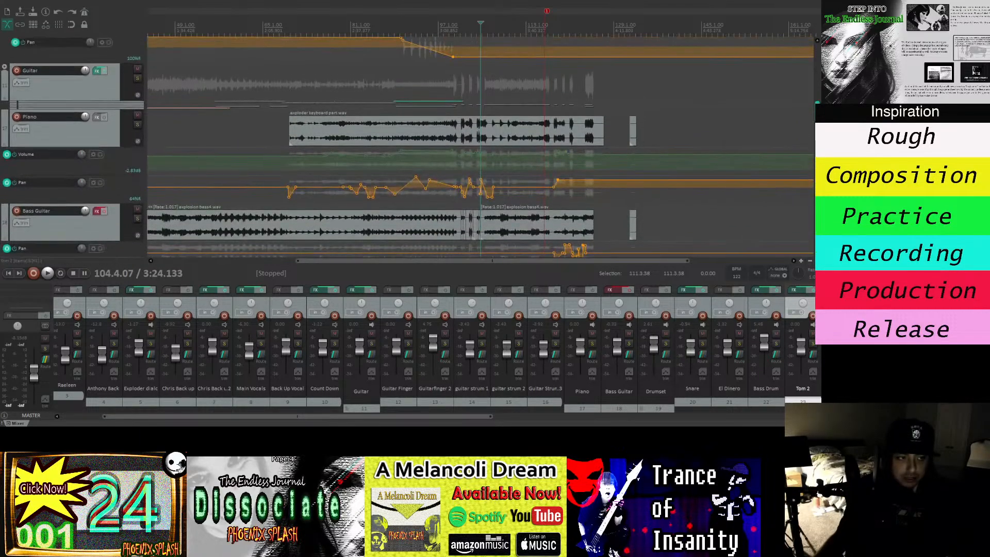
scroll(584, 207, down, 8)
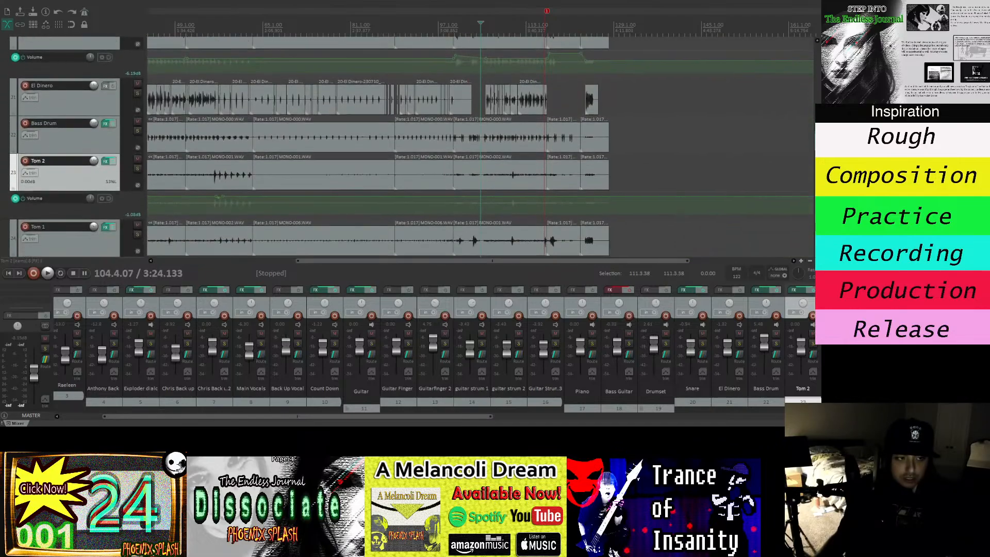
scroll(479, 147, down, 15)
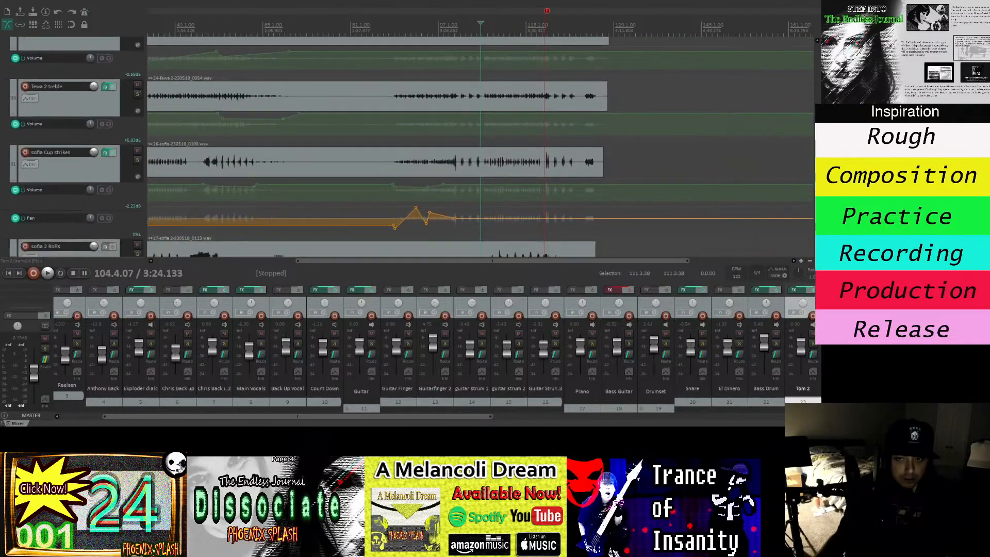
scroll(480, 147, down, 12)
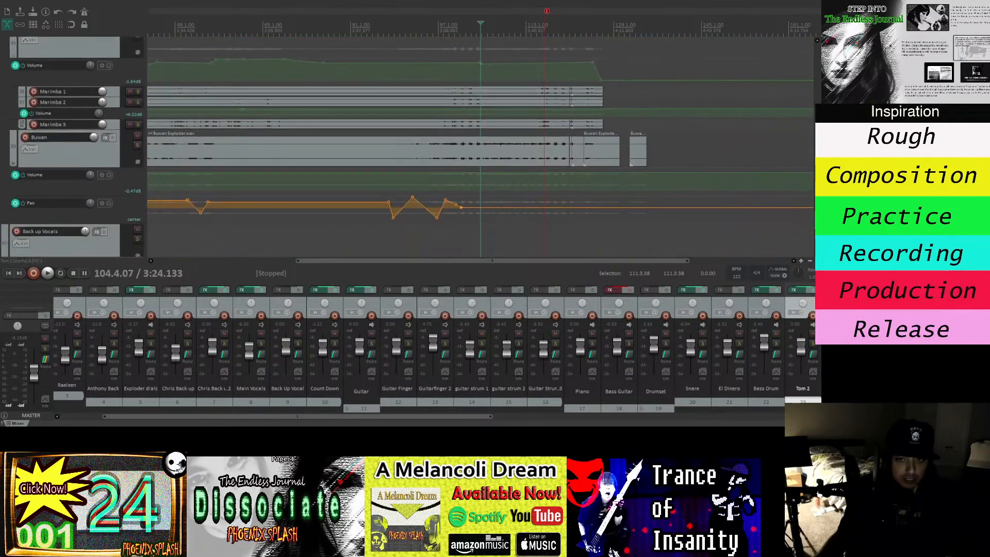
scroll(479, 147, down, 3)
scroll(479, 147, up, 6)
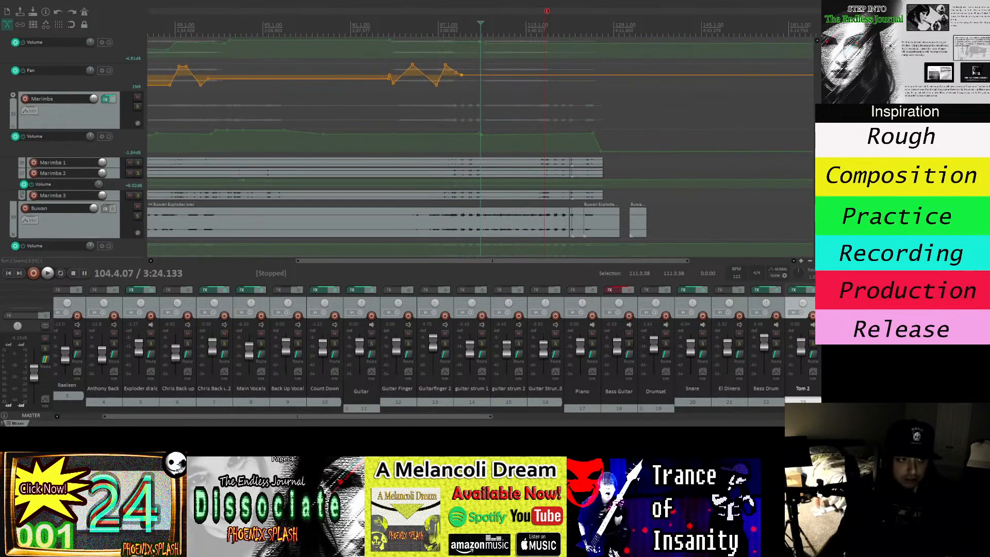
scroll(479, 147, up, 8)
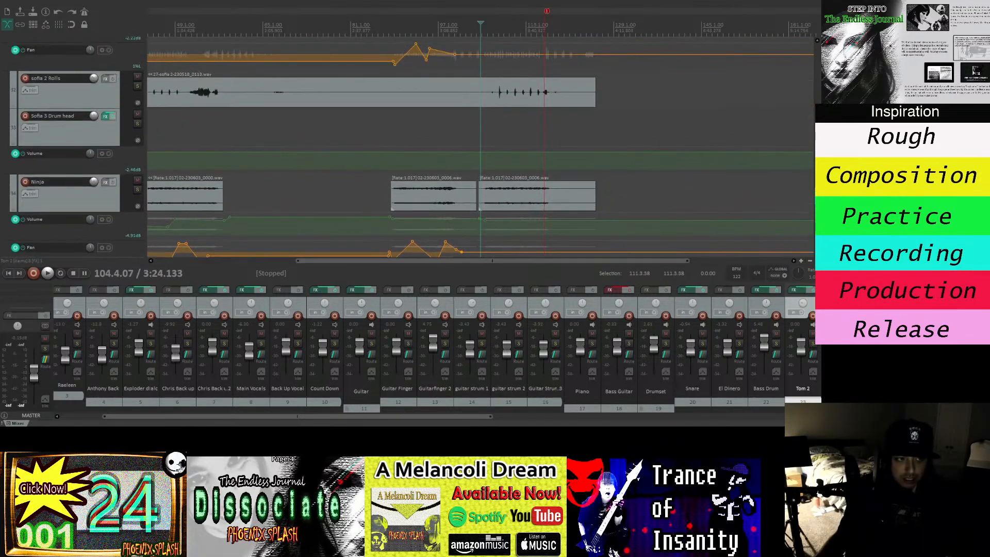
scroll(588, 91, up, 10)
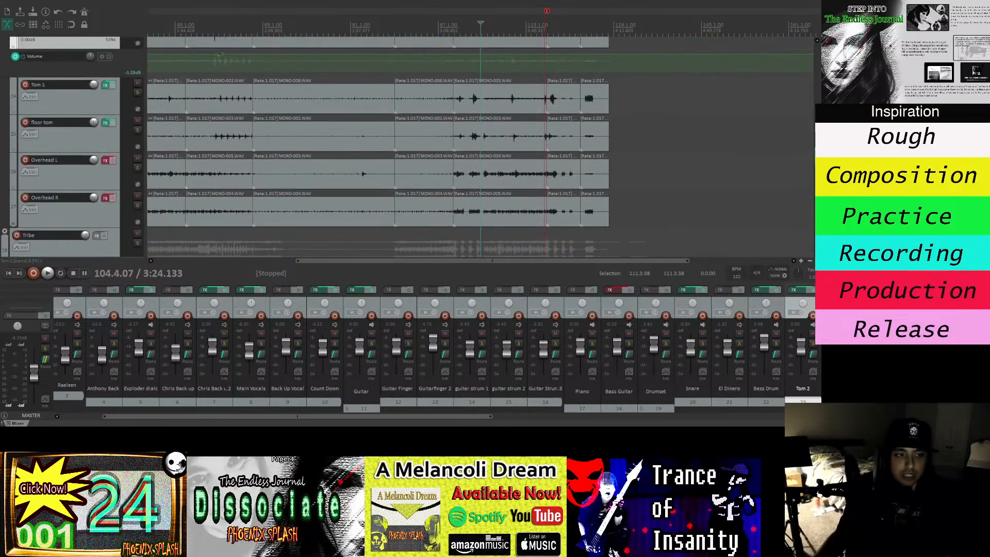
key(alt+Tab)
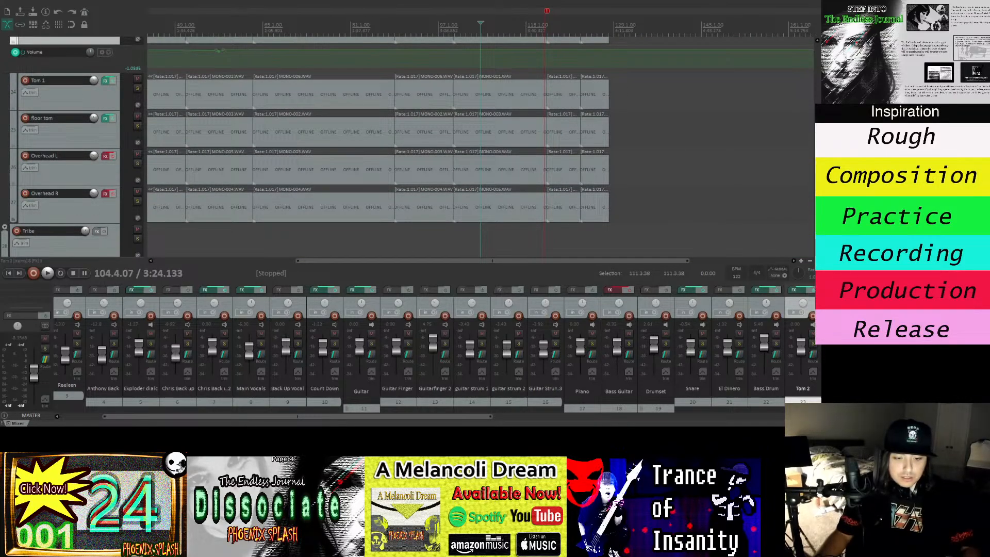
key(alt+Tab)
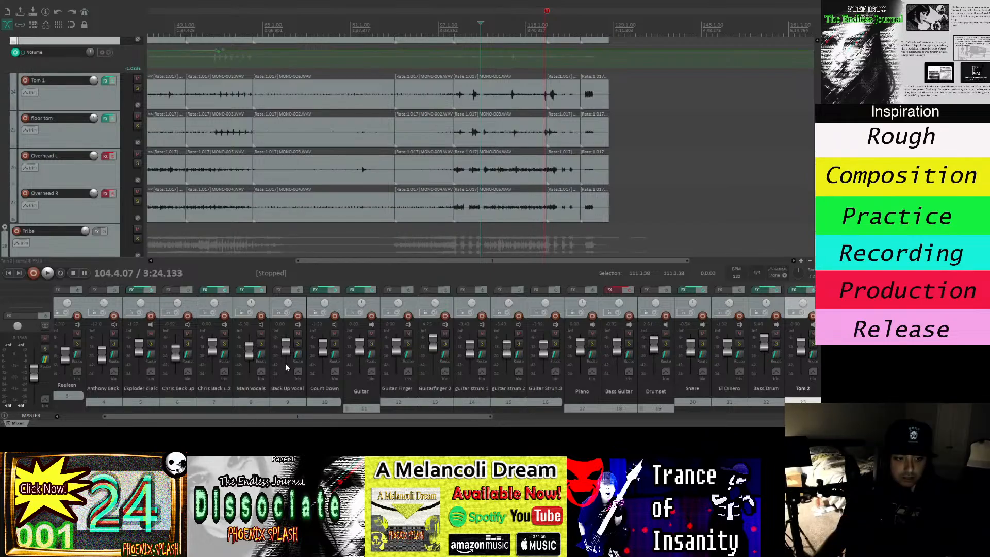
Play the song from its opening bars, skip to about bar 31 before the heavier drum section, and stop playback.
drag(388, 416, 308, 413)
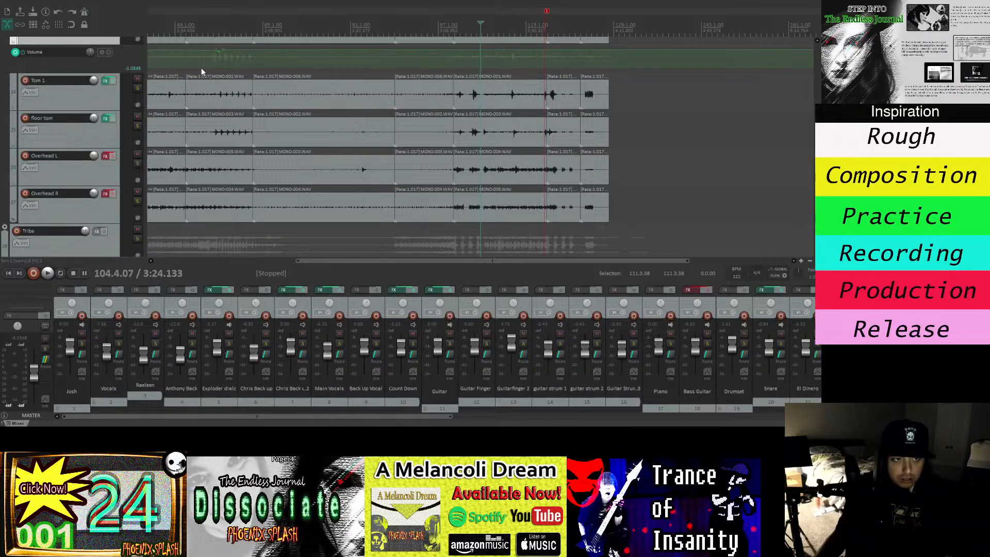
drag(351, 260, 198, 271)
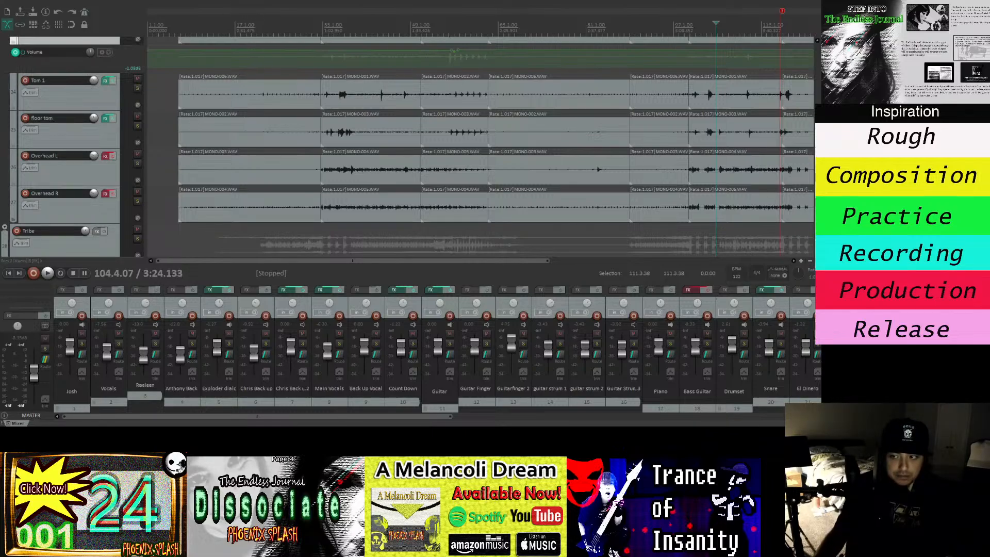
scroll(31, 231, up, 5)
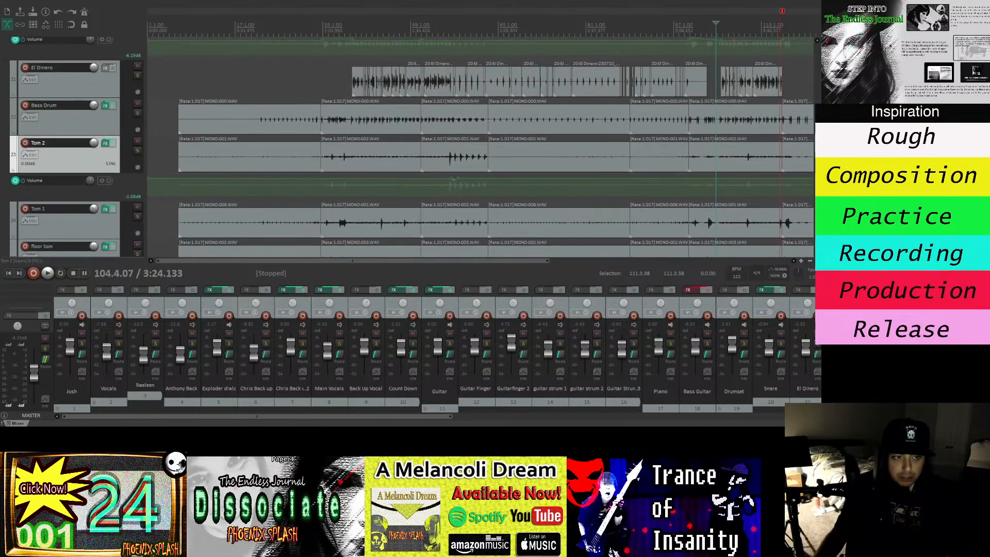
scroll(31, 231, up, 1)
scroll(779, 131, up, 4)
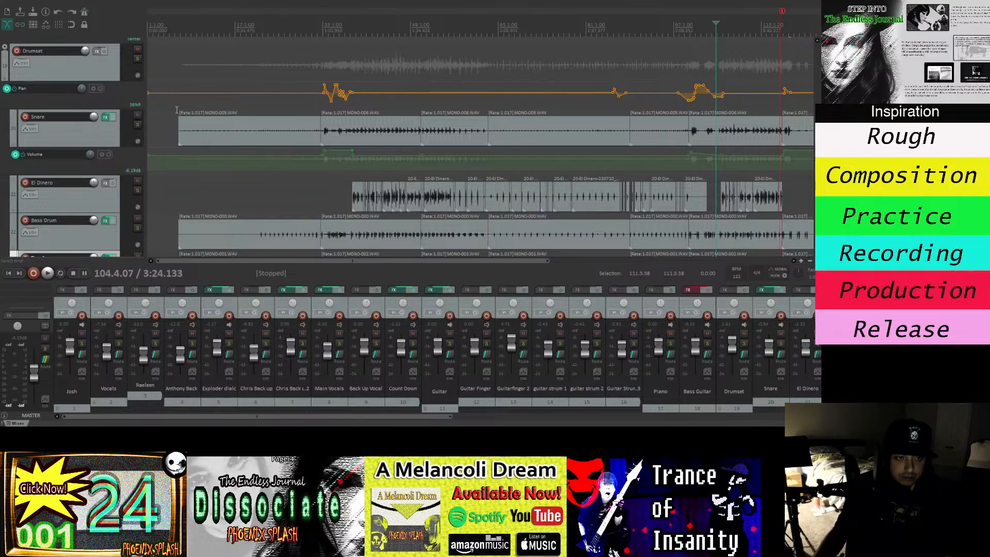
click(170, 32)
key(space)
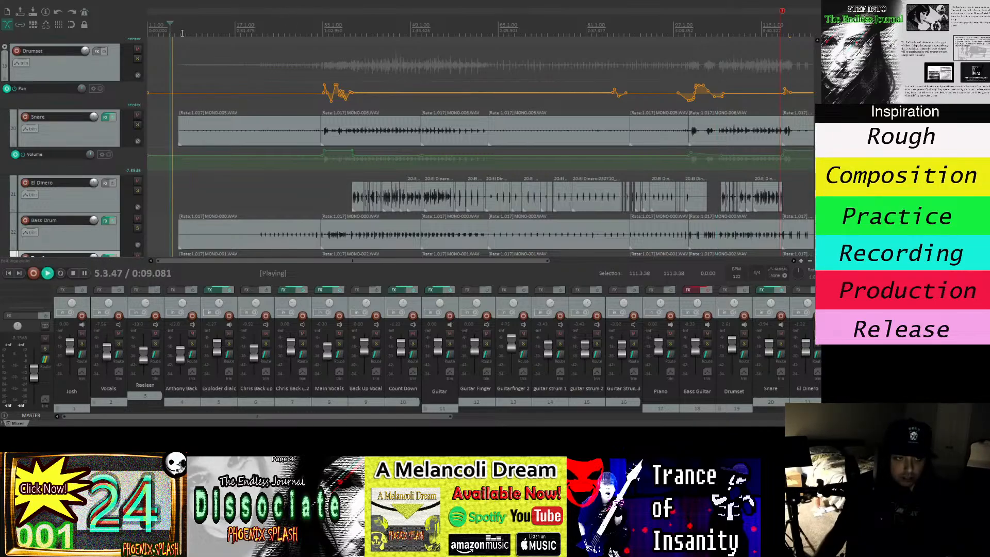
click(180, 31)
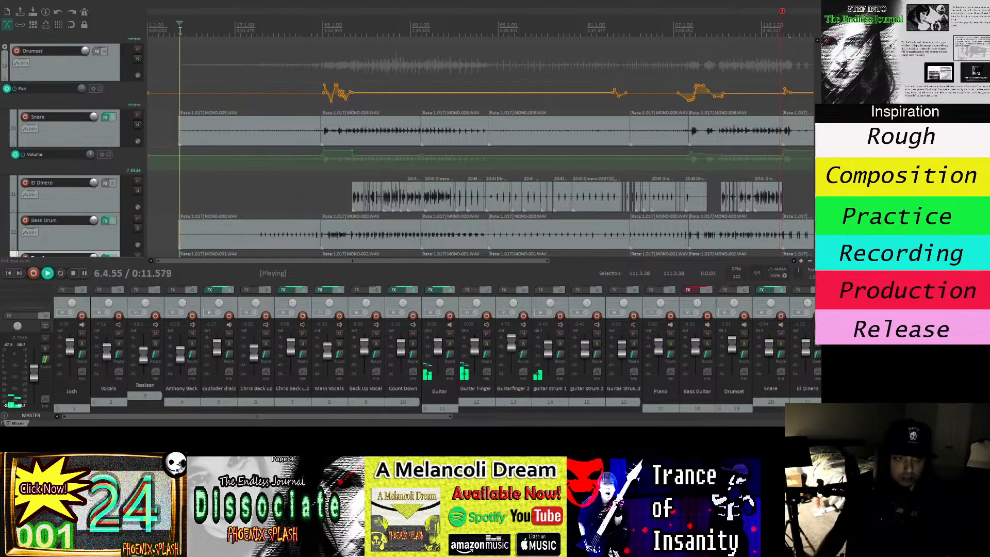
click(315, 30)
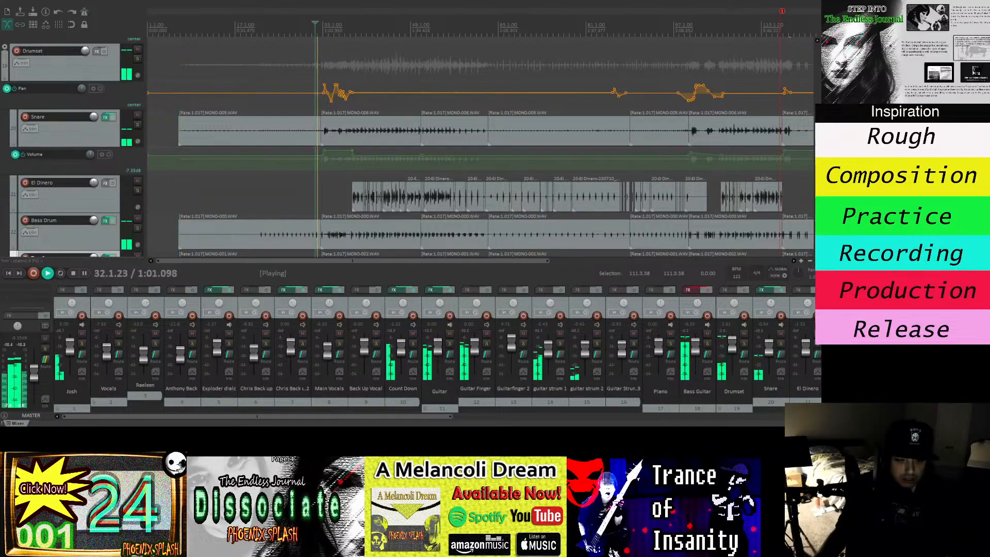
key(space)
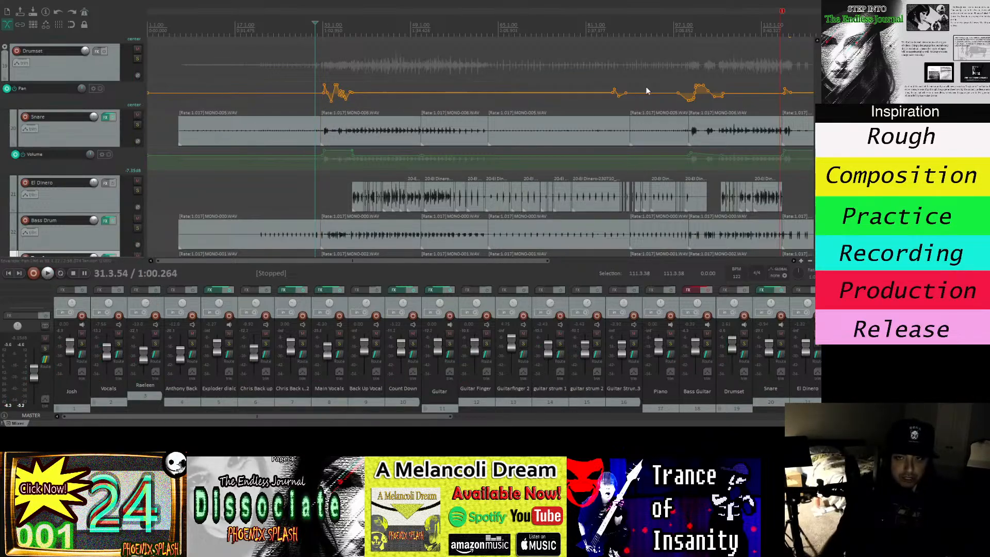
Fully collapse the child tracks of the Drumset folder.
click(5, 48)
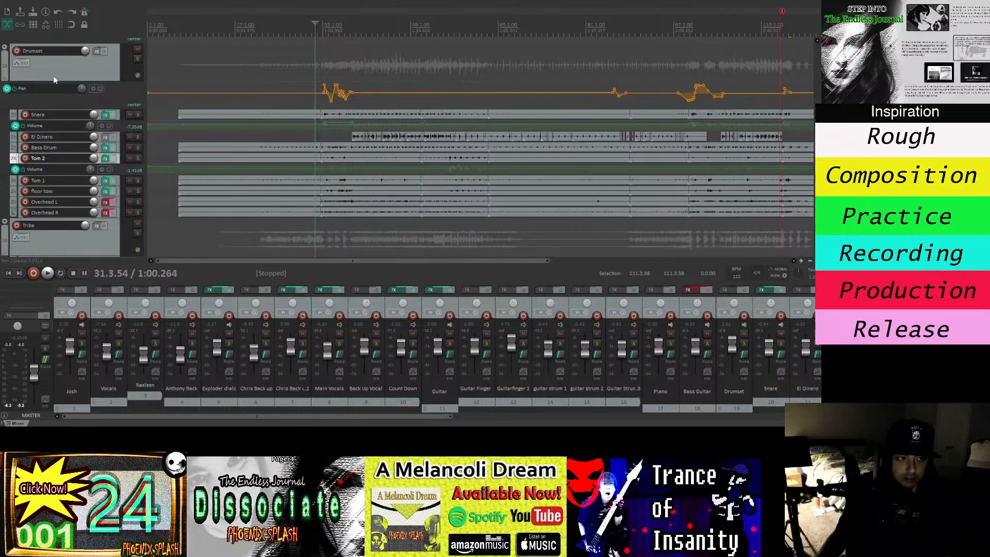
click(5, 48)
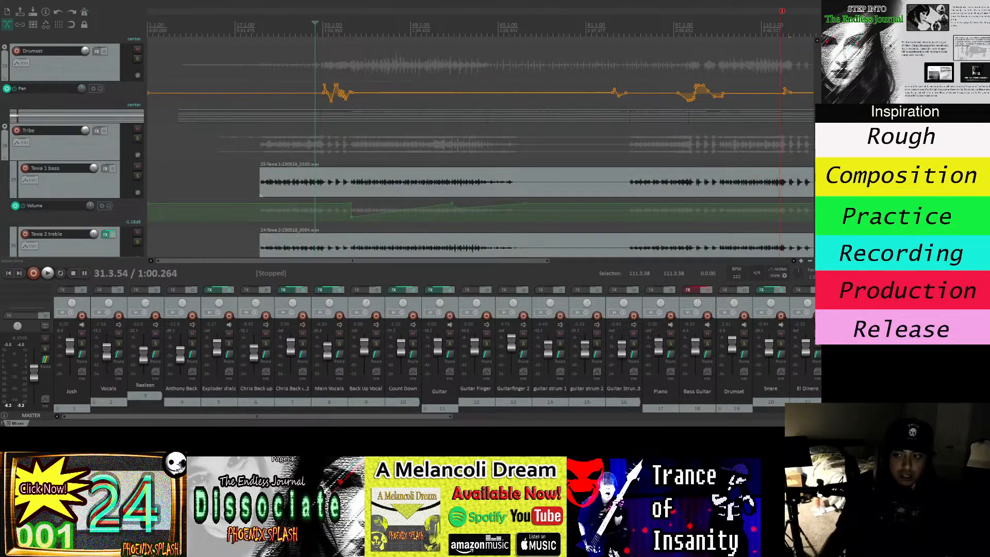
Look through the Tribe percussion, Ninja, marimba and Buwan tracks below the Drumset folder.
scroll(700, 187, down, 4)
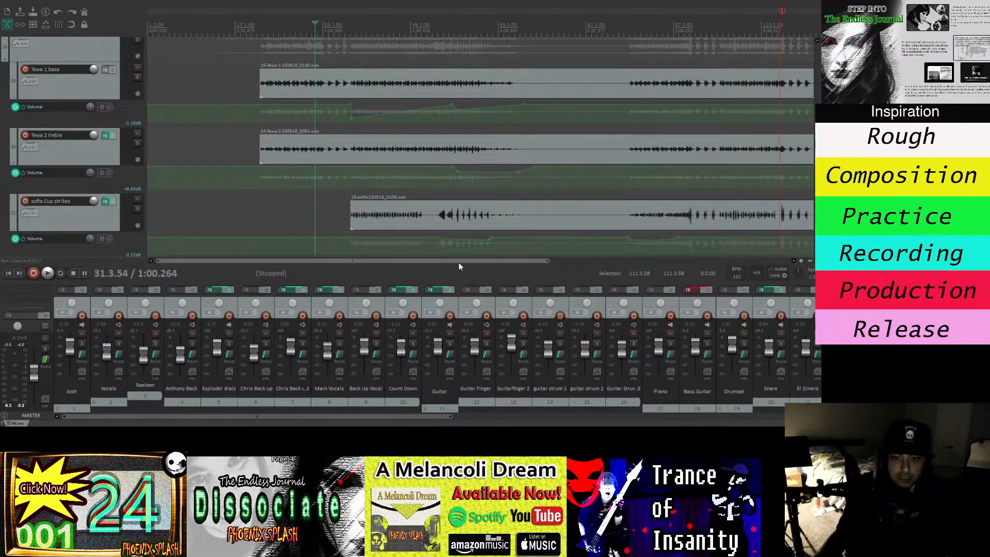
drag(459, 262, 408, 275)
scroll(809, 167, down, 8)
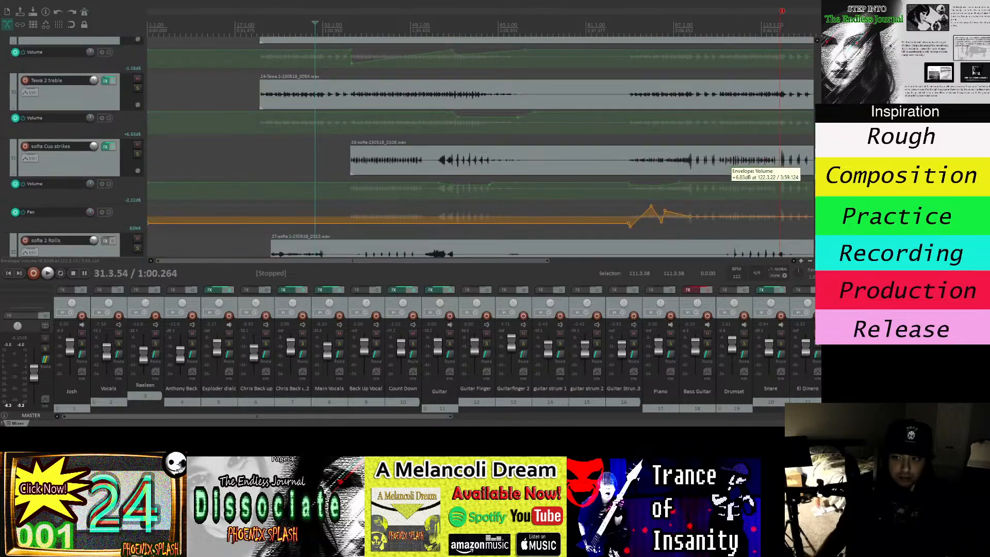
scroll(480, 149, down, 13)
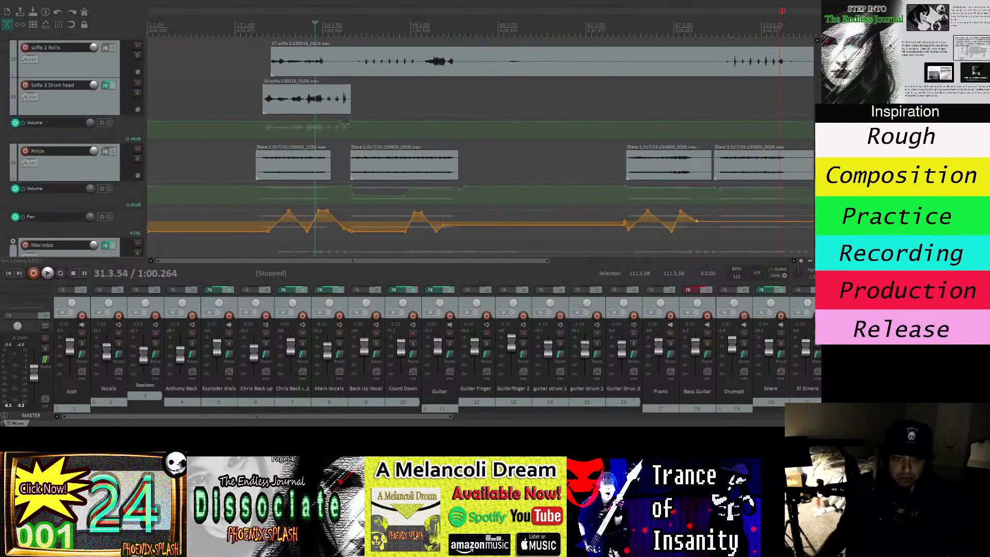
scroll(480, 149, down, 1)
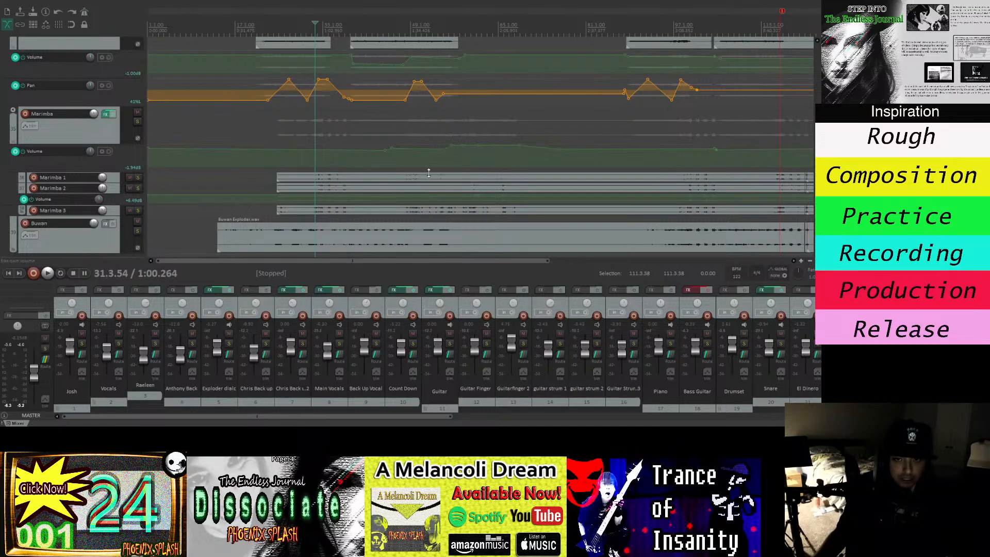
Play the song from about bar 51, skip ahead to about bar 55 and to bar 68, and stop playback.
drag(409, 260, 473, 270)
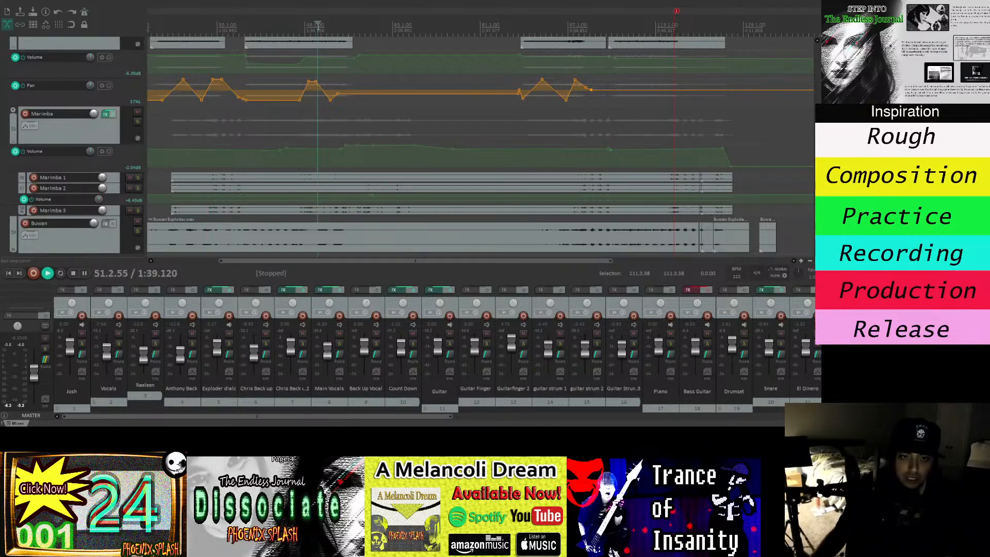
key(space)
click(340, 27)
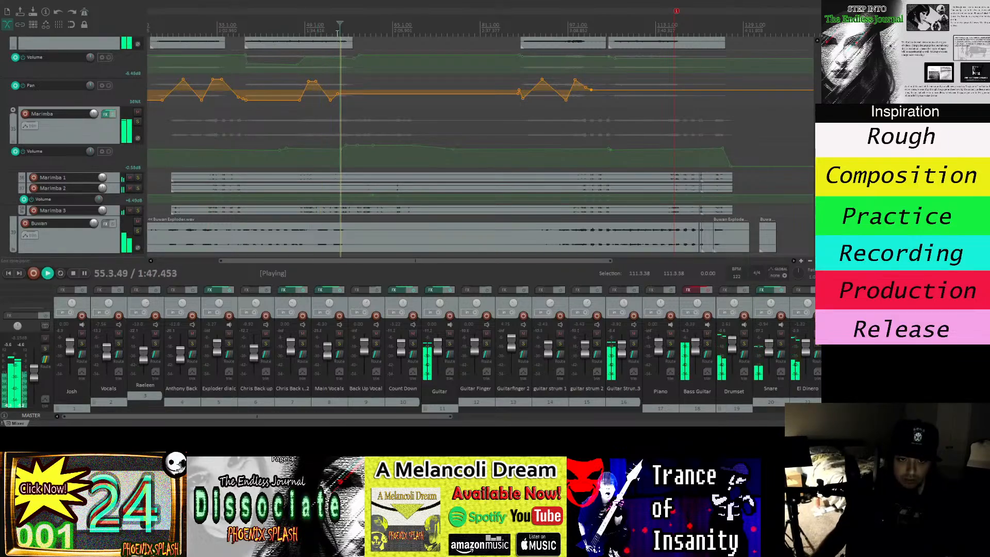
click(800, 261)
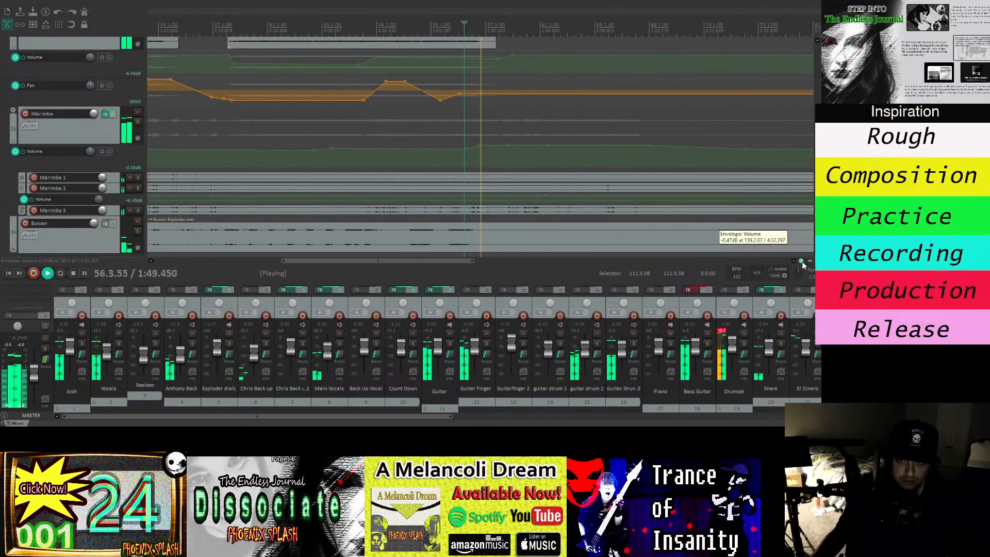
click(801, 261)
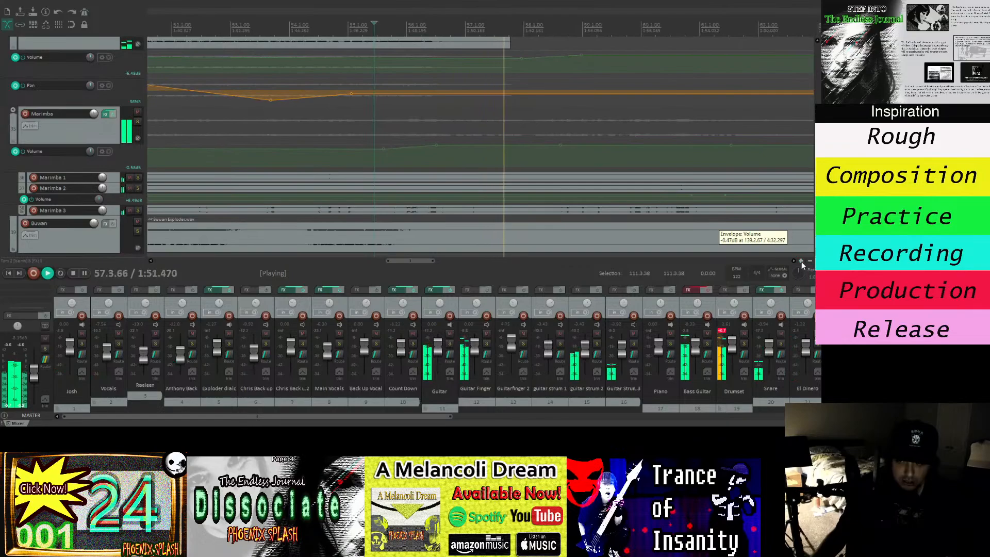
click(800, 261)
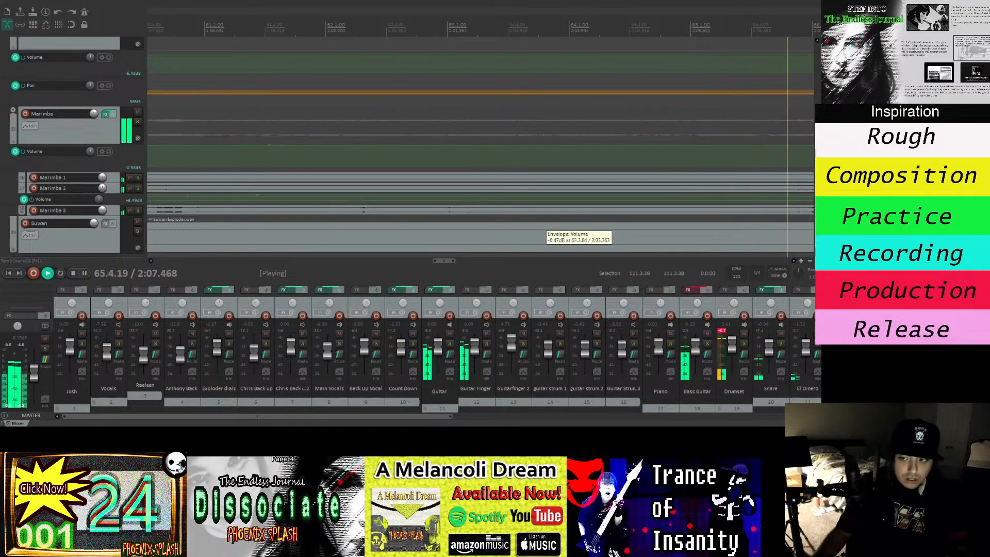
click(473, 27)
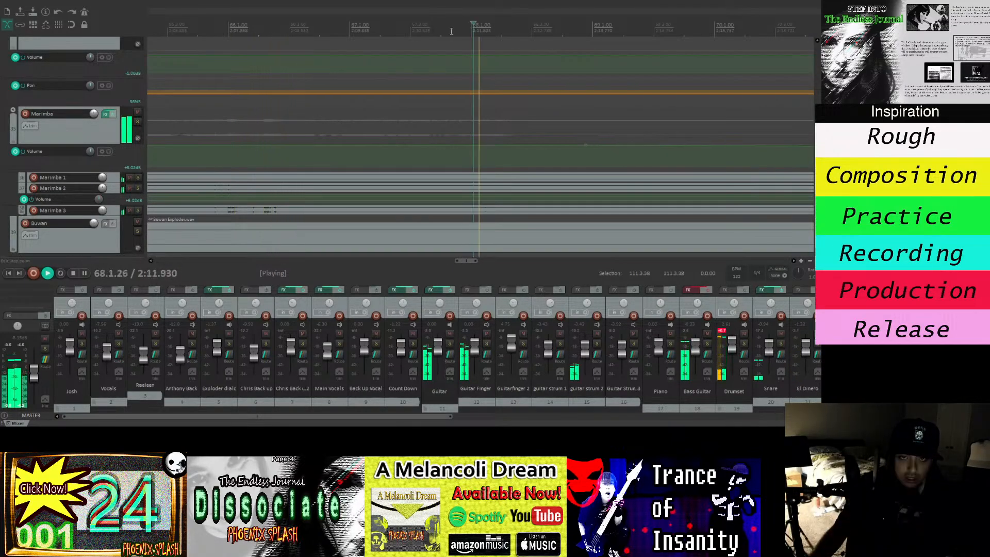
key(space)
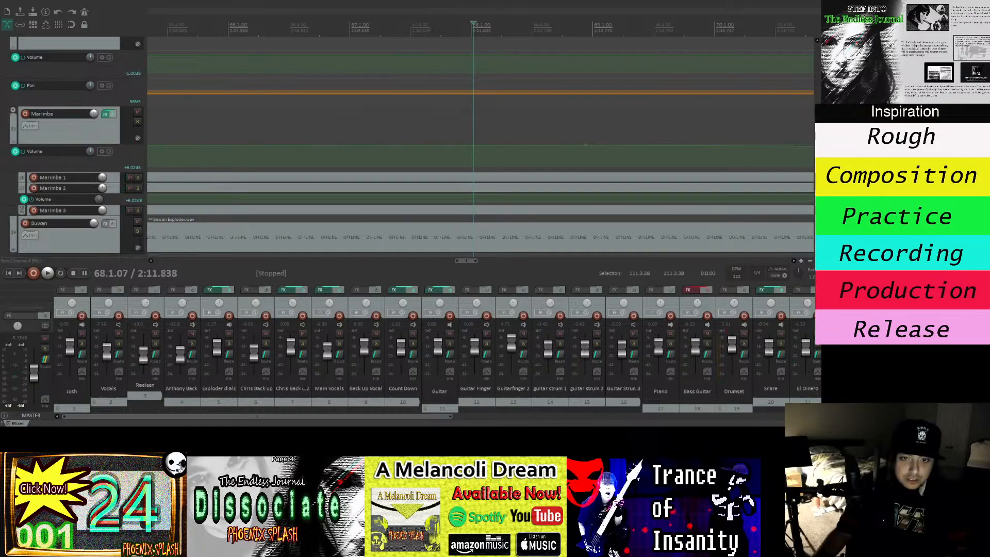
Go back a few bars from bar 68 and listen to the song from about bar 64.
drag(474, 261, 468, 262)
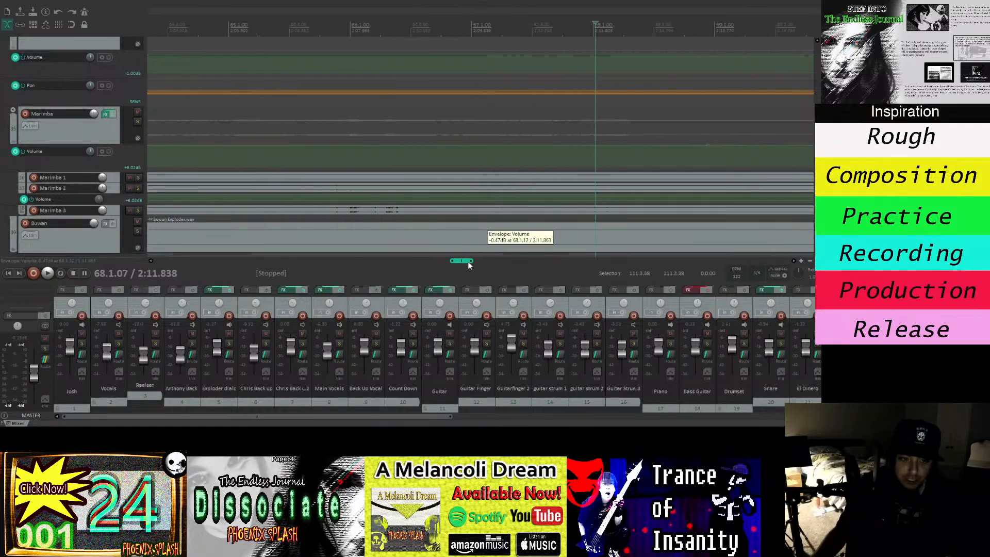
key(space)
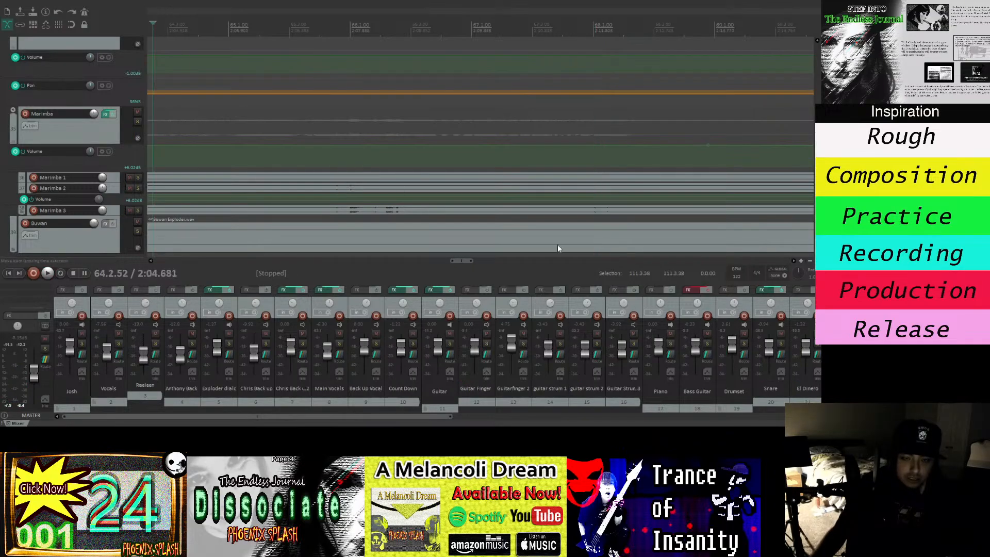
drag(461, 261, 453, 261)
key(space)
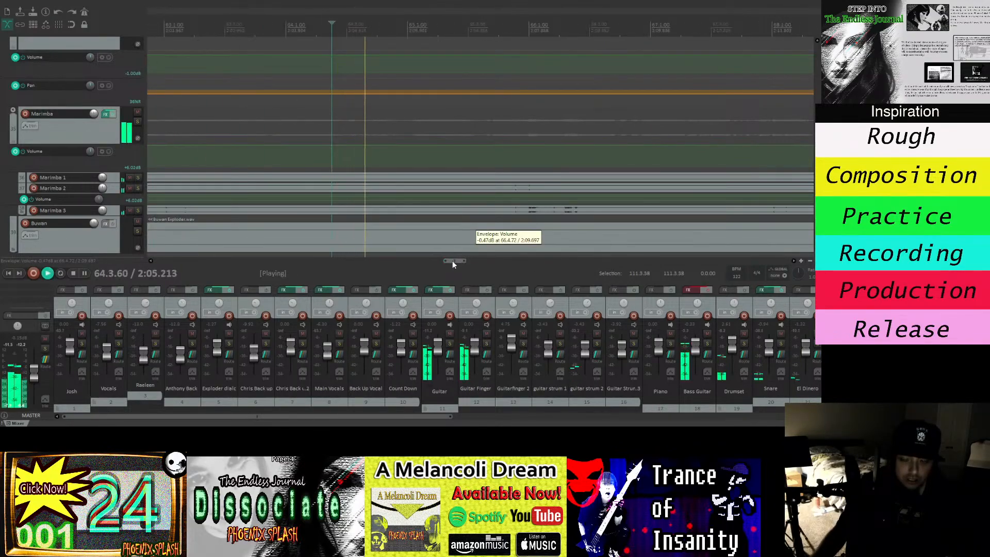
Replay the passage from just before bar 63 and again from bar 65, and stop playback.
click(158, 26)
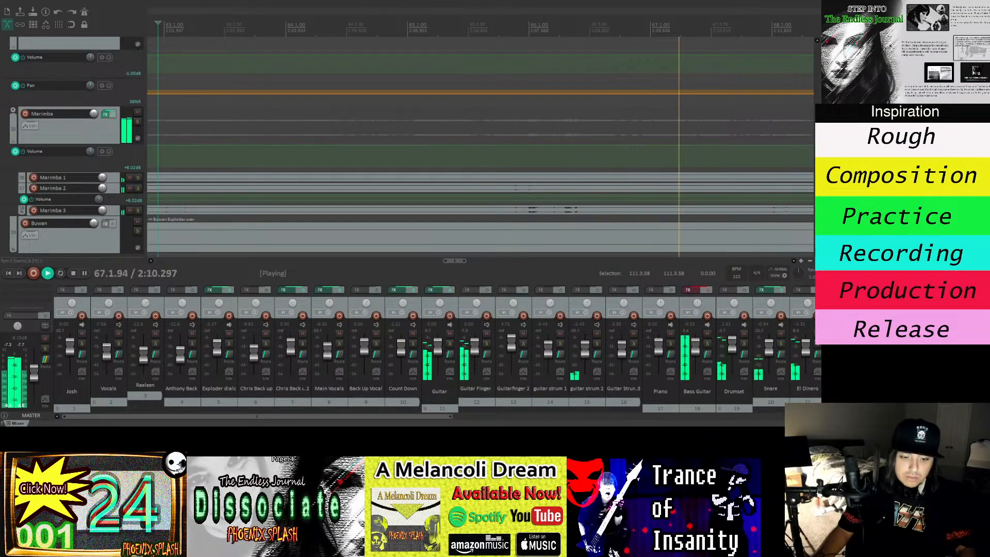
key(space)
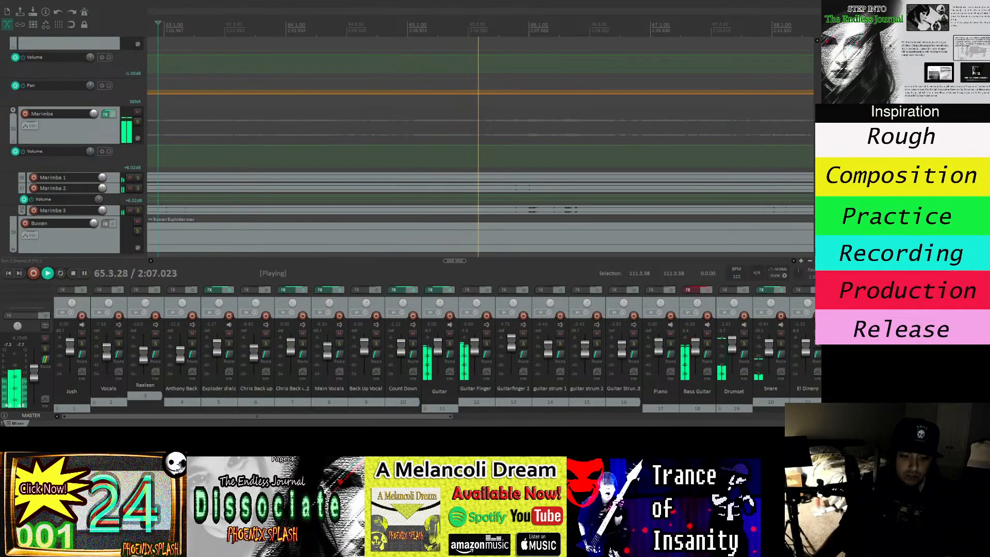
key(space)
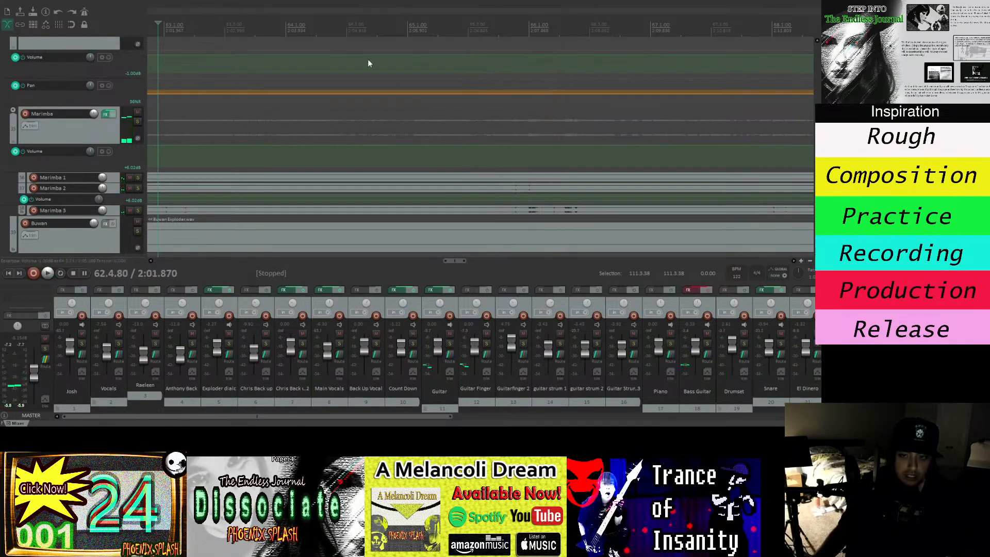
key(space)
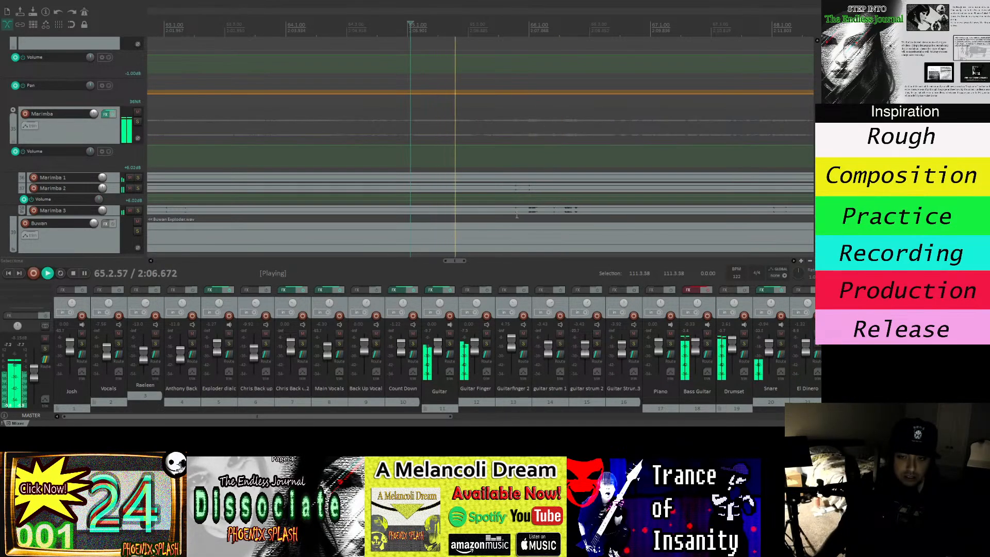
key(space)
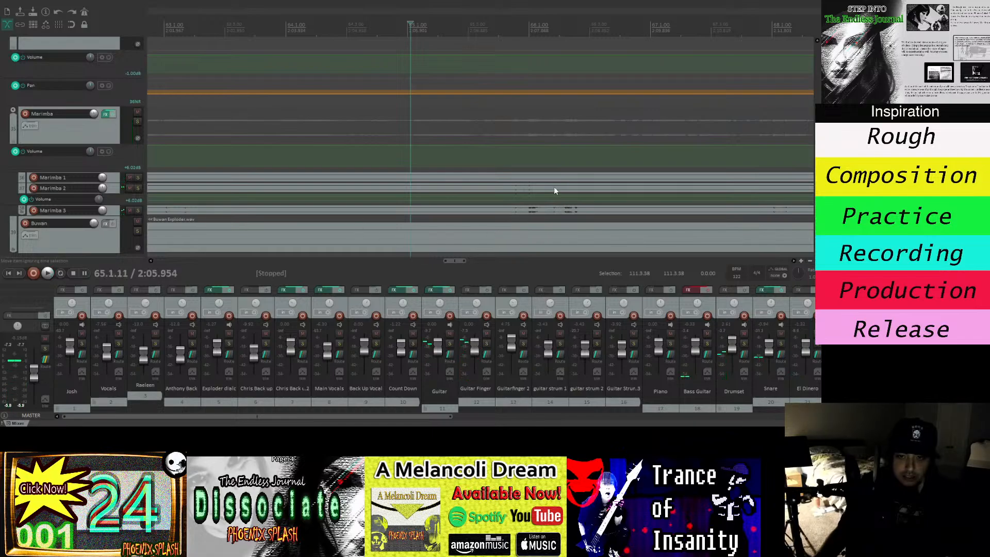
Increase the track heights of Marimba 1, Marimba 2 and Marimba 3 so their waveforms can be inspected.
scroll(480, 123, up, 3)
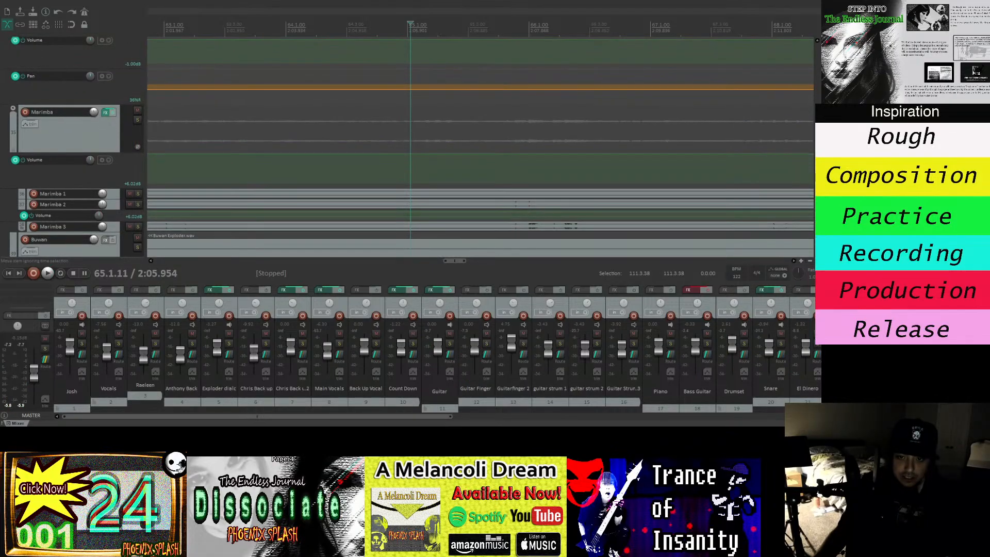
drag(115, 198, 105, 242)
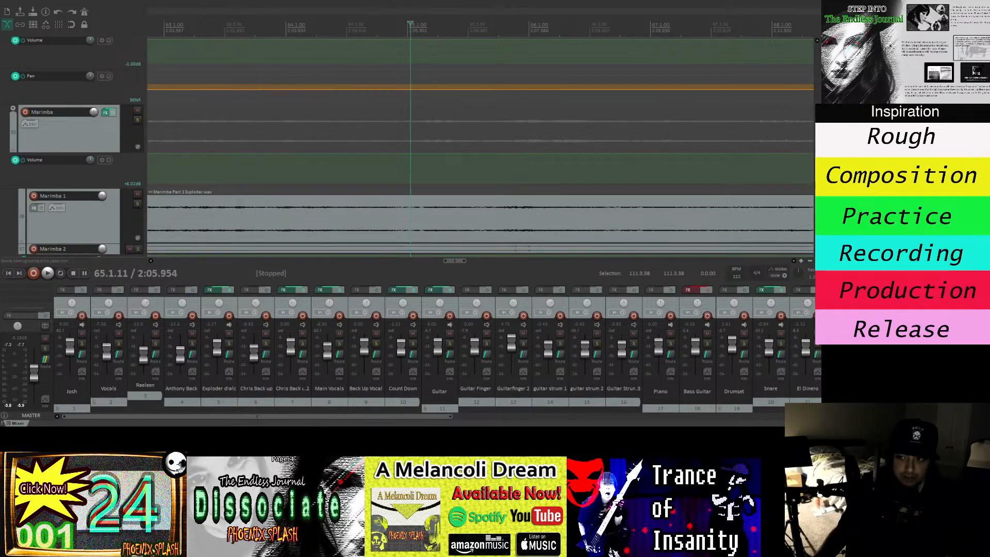
scroll(479, 147, down, 2)
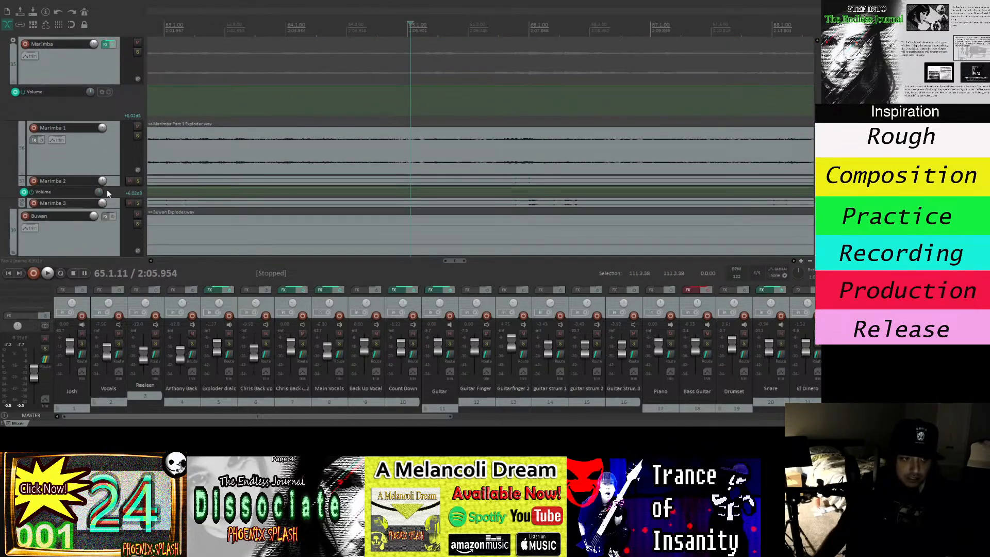
drag(111, 185, 114, 208)
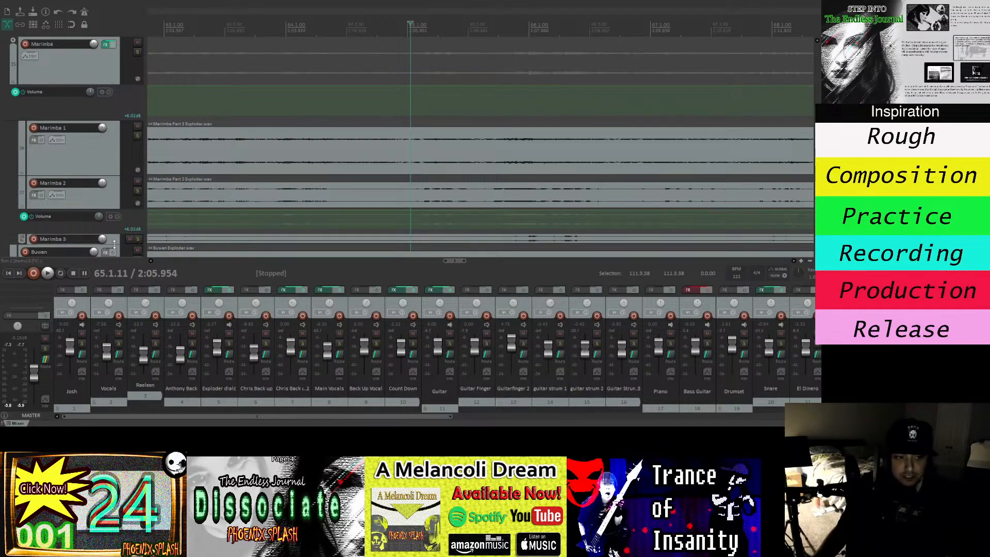
drag(115, 244, 124, 130)
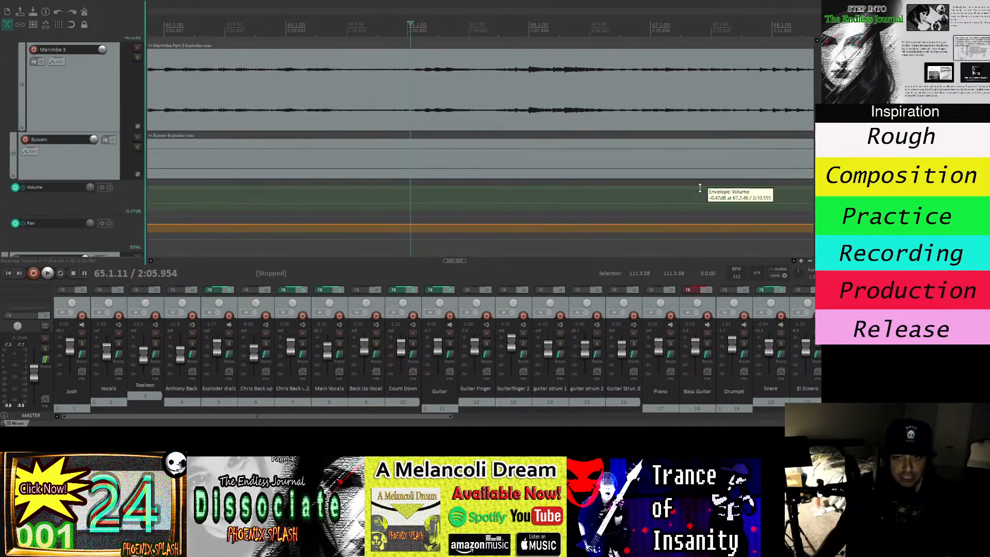
drag(817, 238, 818, 222)
scroll(583, 205, down, 6)
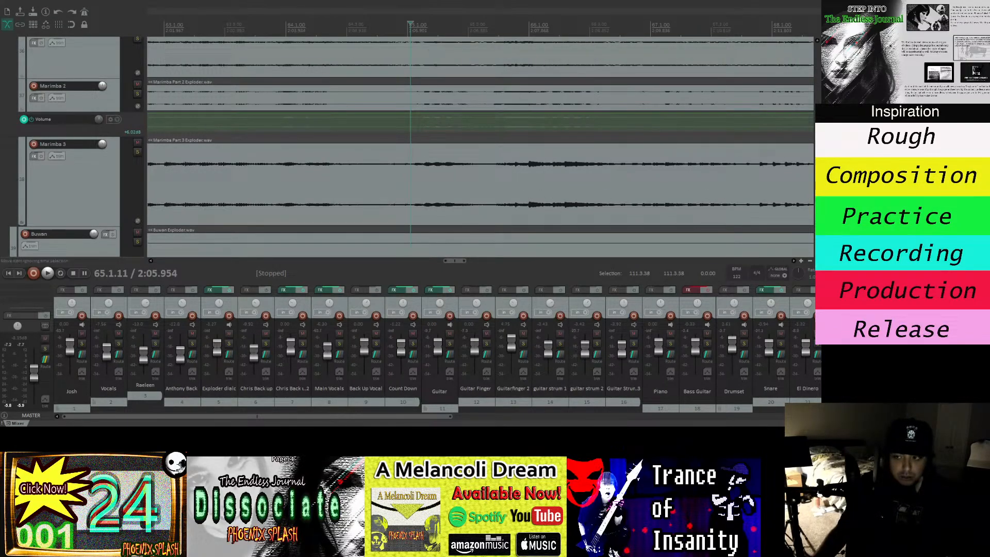
scroll(480, 147, up, 5)
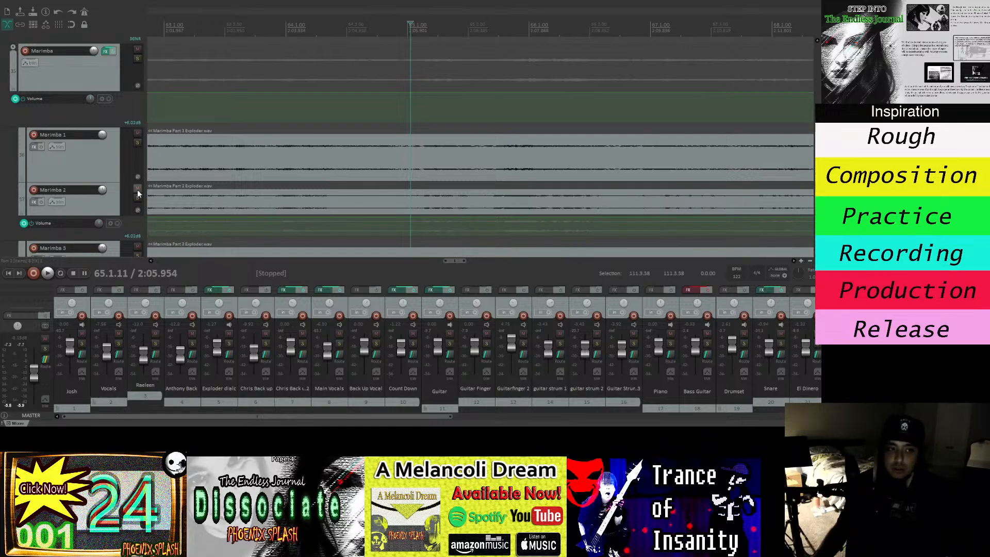
key(alt+Tab)
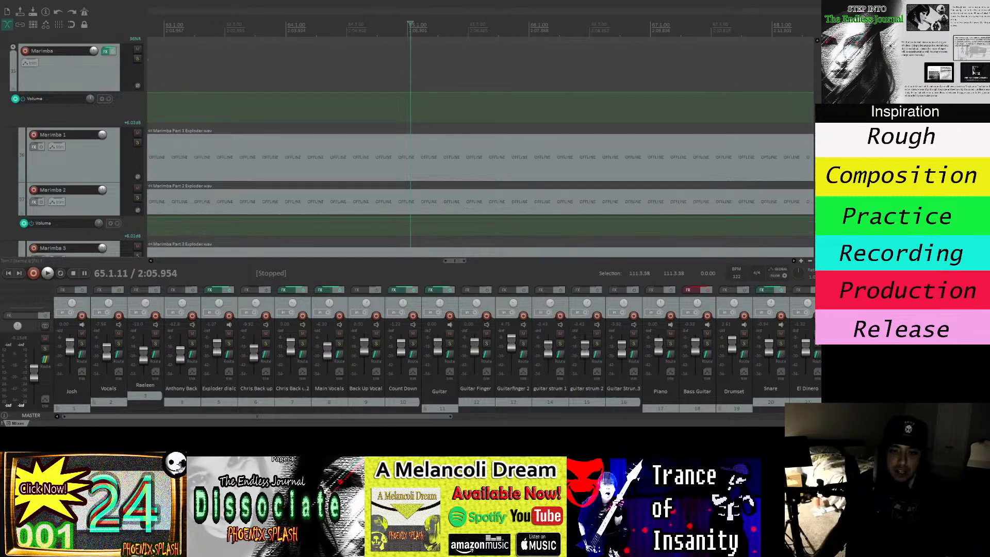
key(alt+Tab)
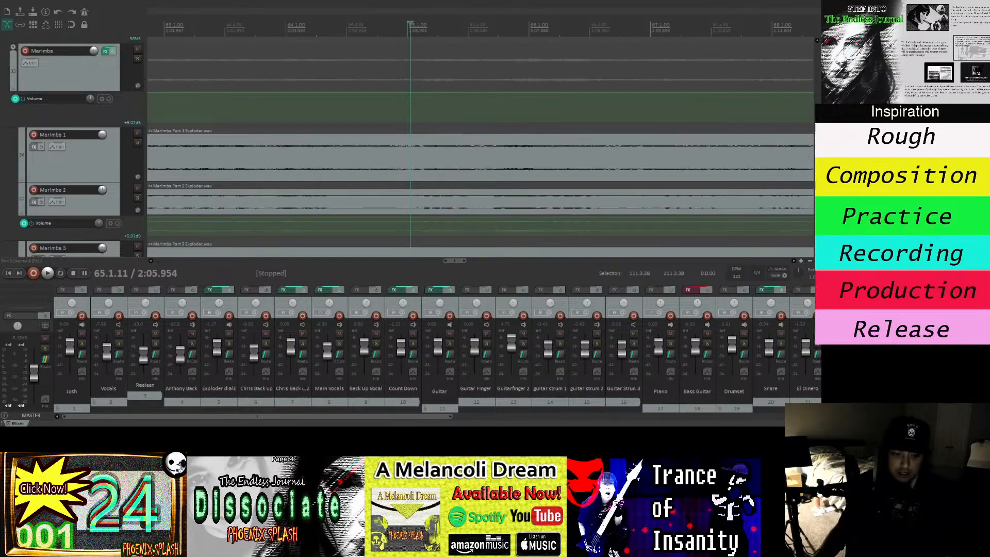
key(alt+Tab)
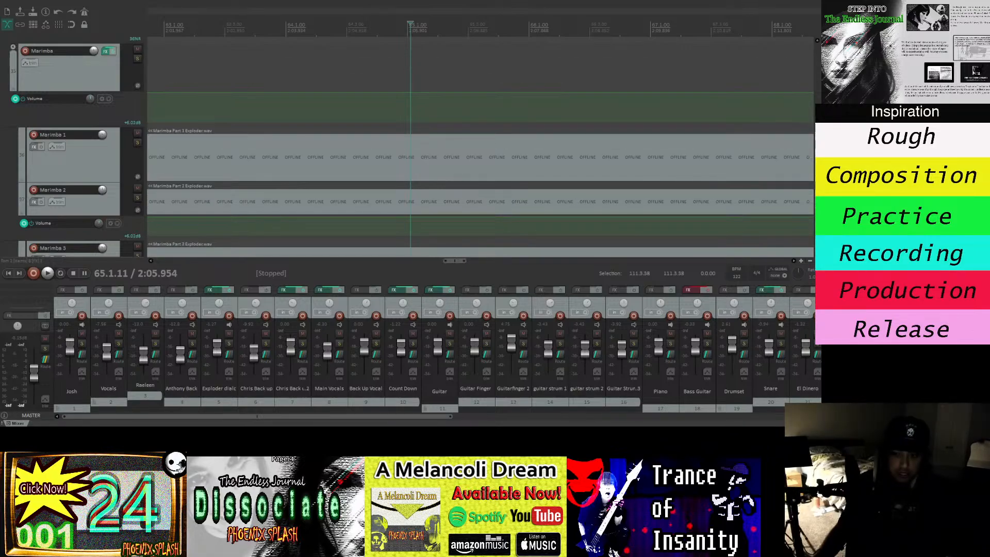
key(alt+Tab)
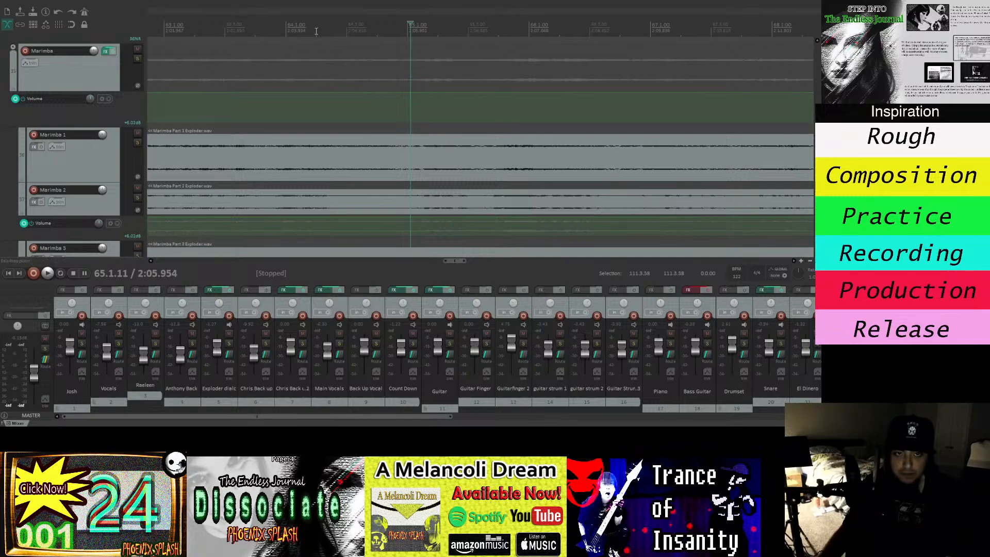
Play short excerpts of the marimba passage from just after bar 64 and from midway through bar 63, and stop playback.
click(316, 31)
key(space)
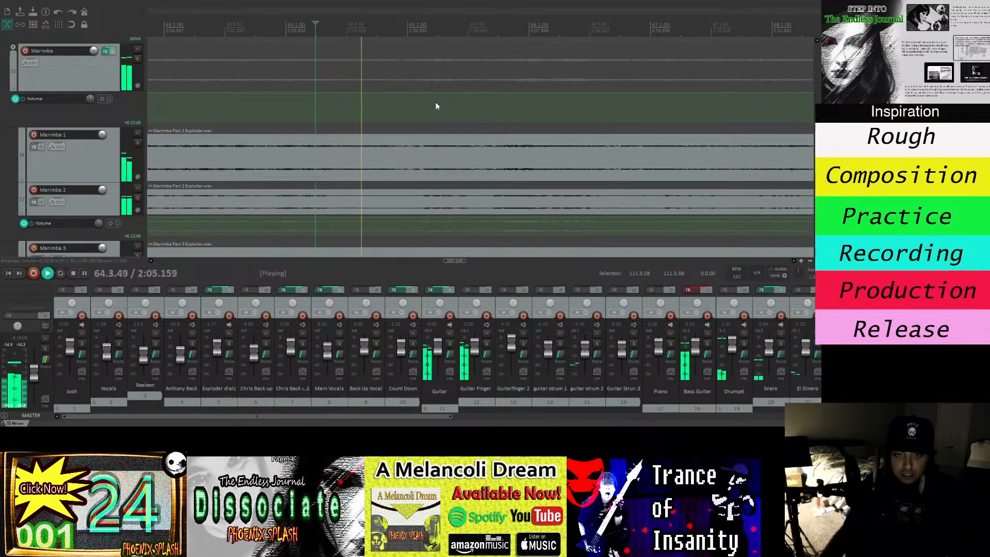
key(space)
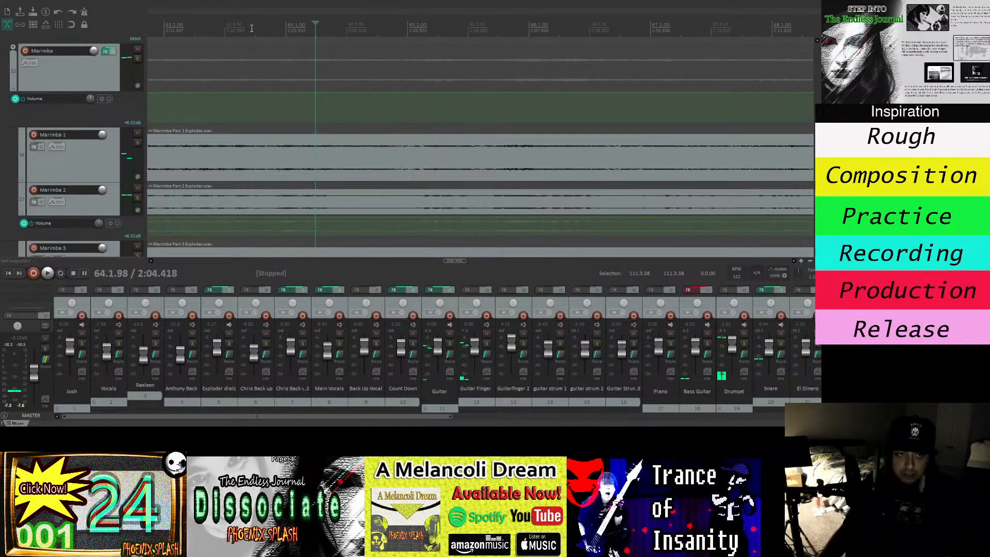
click(251, 29)
key(space)
key(space)
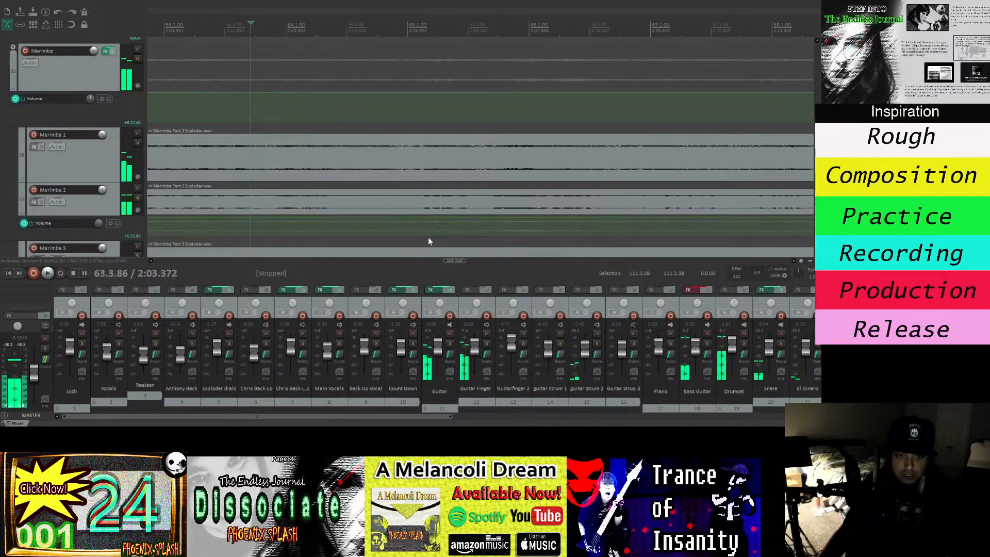
Listen to the marimba passage from an earlier point, at about bar 60.
drag(461, 262, 445, 267)
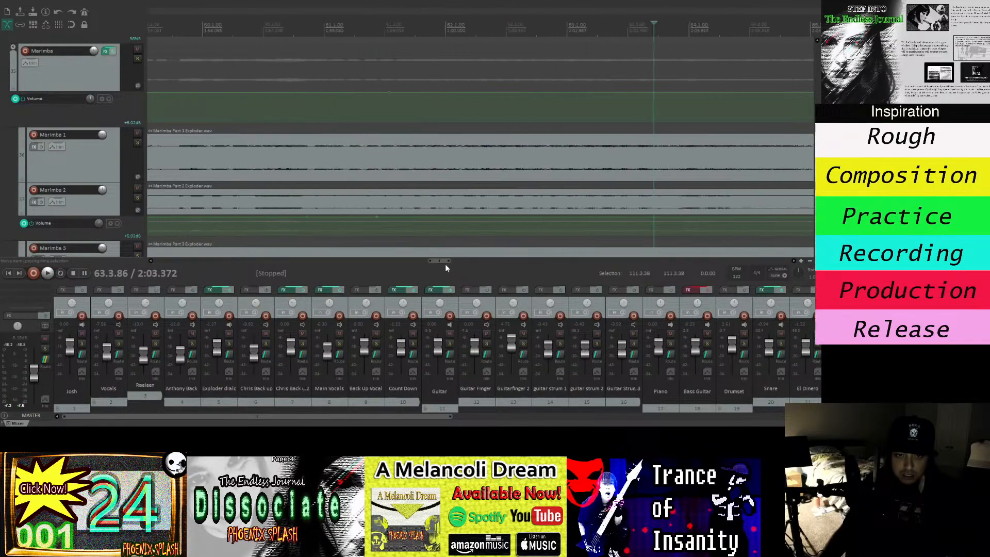
click(247, 26)
key(space)
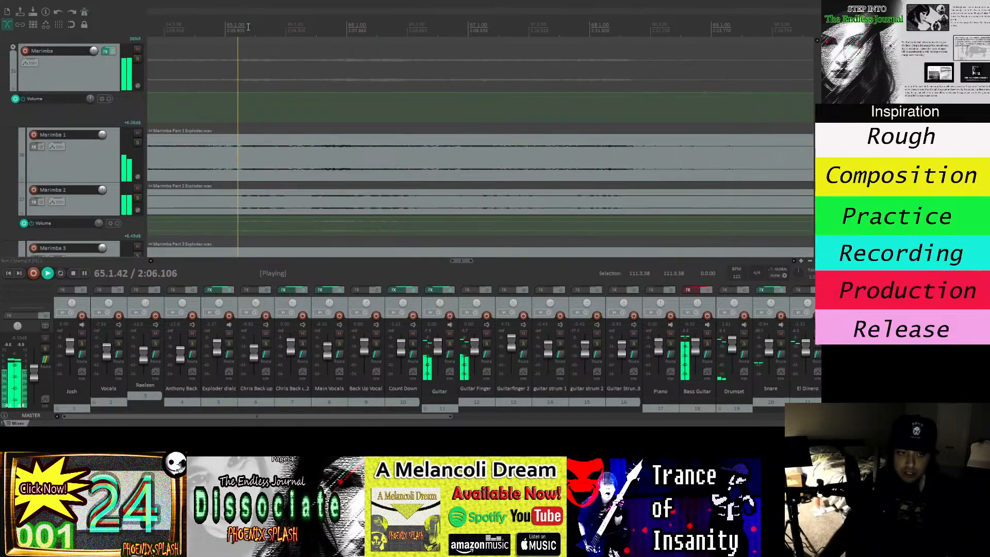
Add volume envelope points on the Marimba folder track midway through bar 65, just before bar 66 and late in bar 67.
key(space)
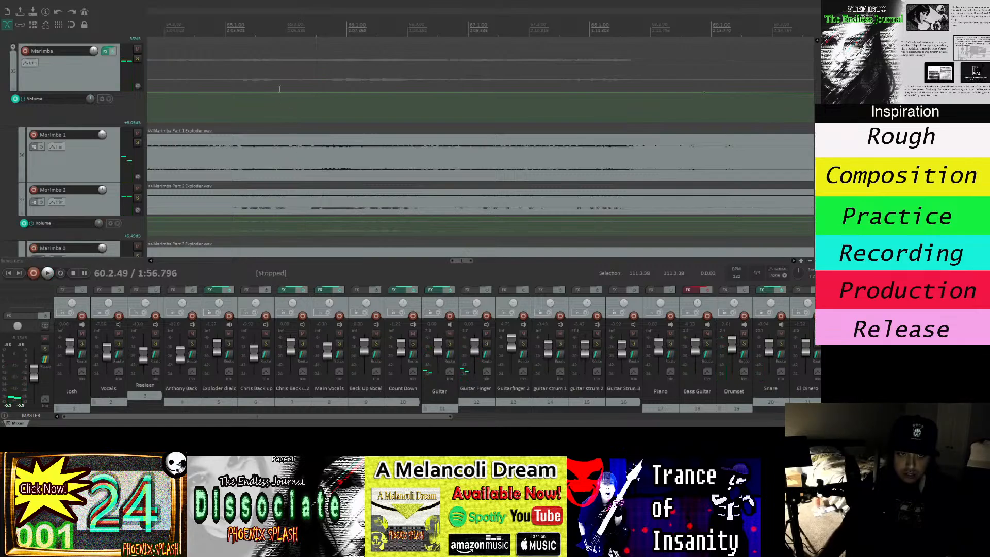
click(273, 94)
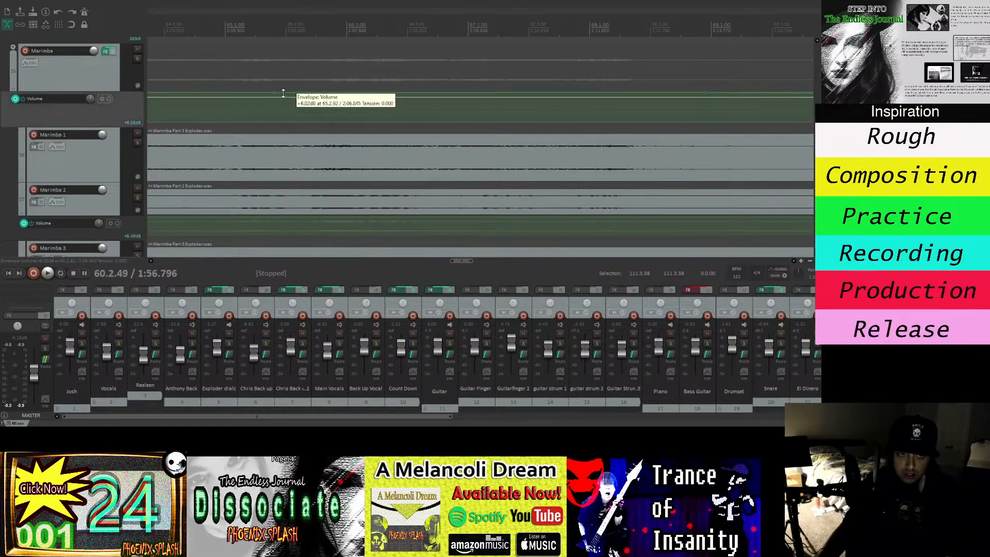
key(space)
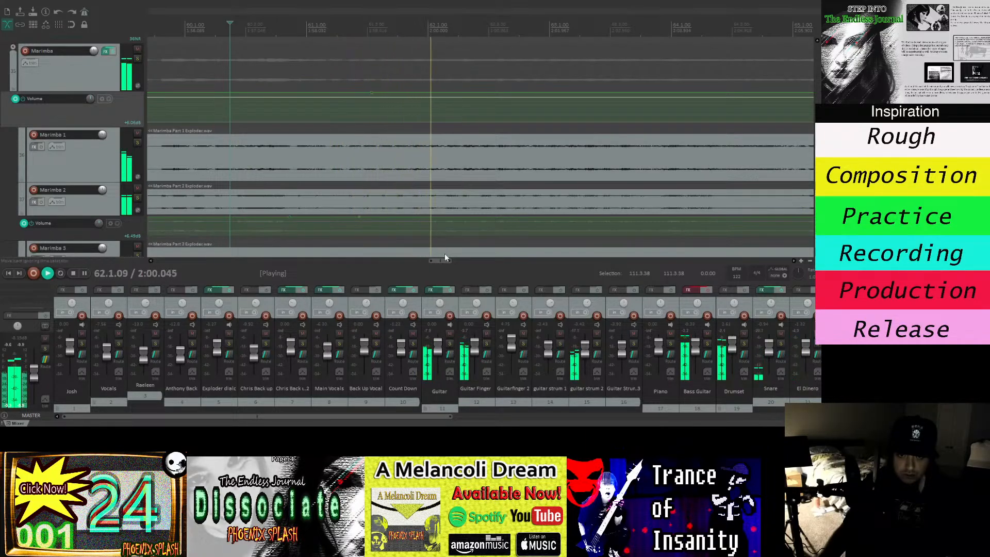
drag(444, 261, 461, 263)
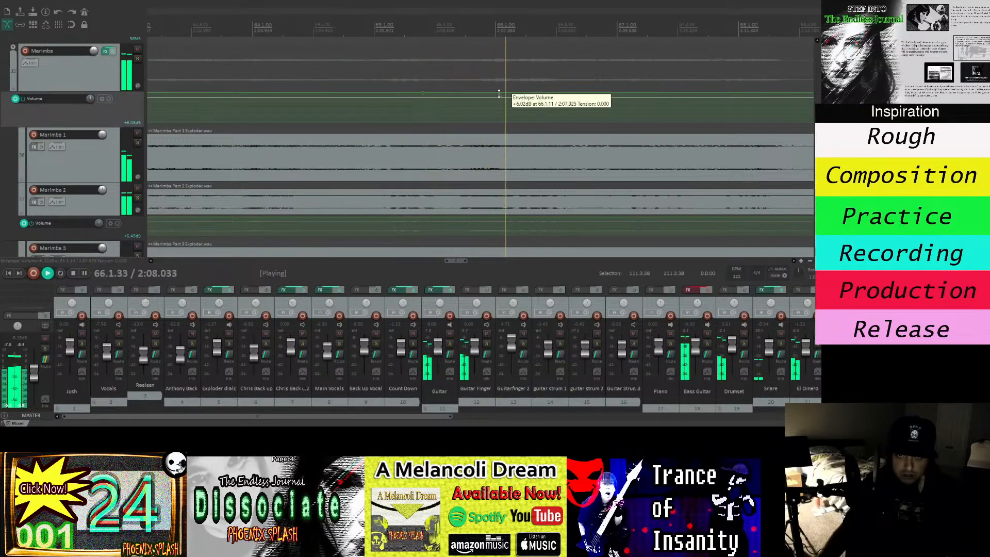
key(space)
shift+click(486, 93)
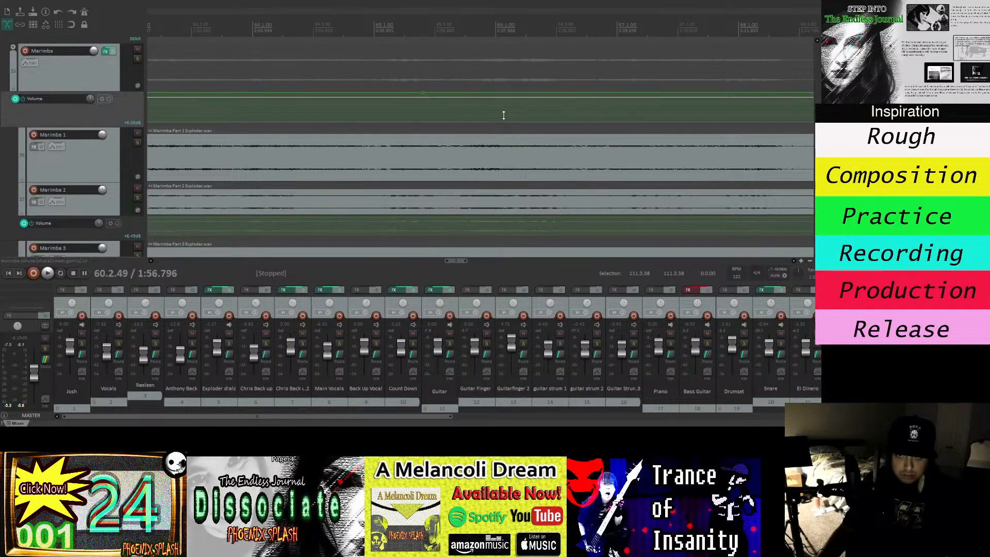
shift+click(707, 93)
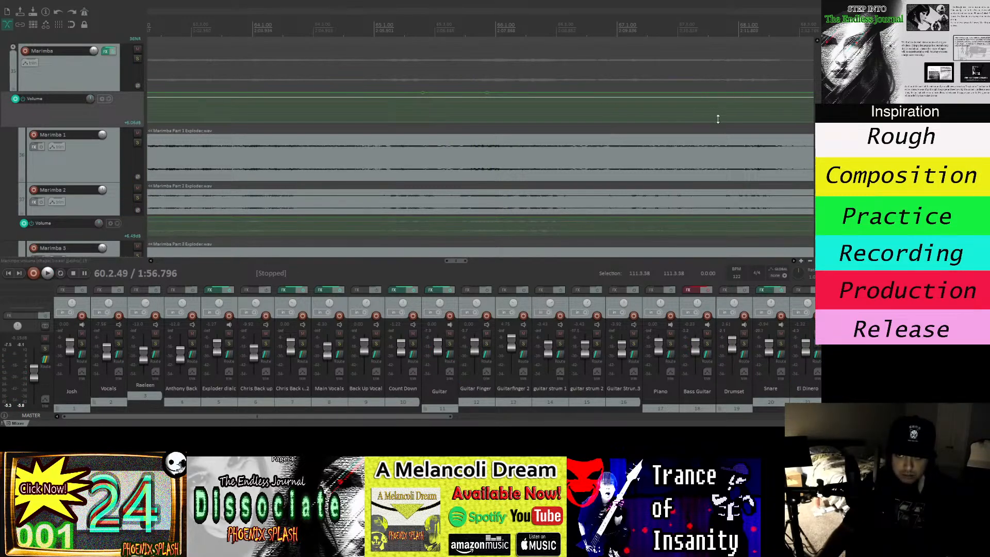
Lower the Marimba volume envelope point just before bar 66, and listen to the dip from bar 65.
click(378, 21)
key(space)
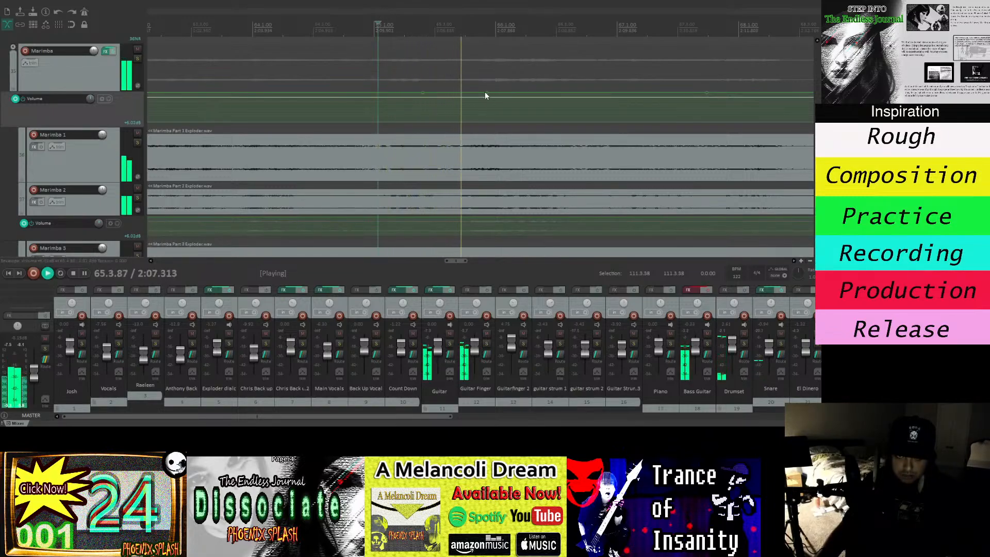
drag(486, 93, 487, 115)
key(space)
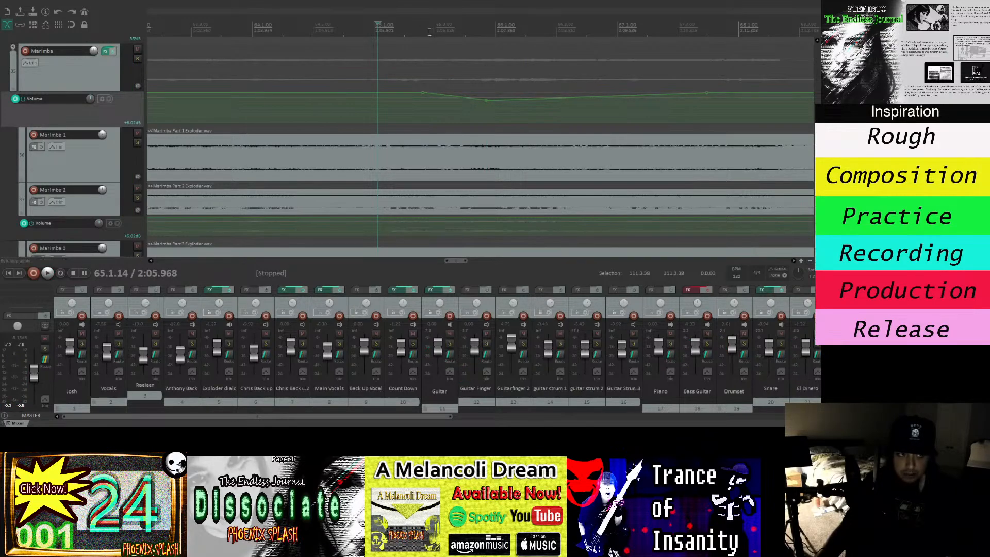
key(space)
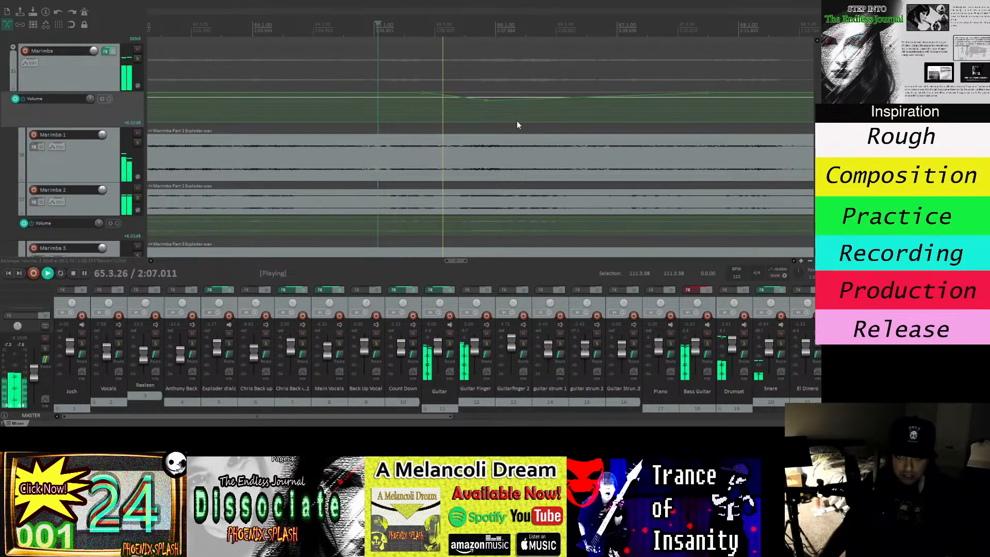
key(space)
Start the Marimba volume dip late in bar 64 and move its lowest point to about -2.60 dB just after the start of bar 66.
drag(486, 100, 336, 93)
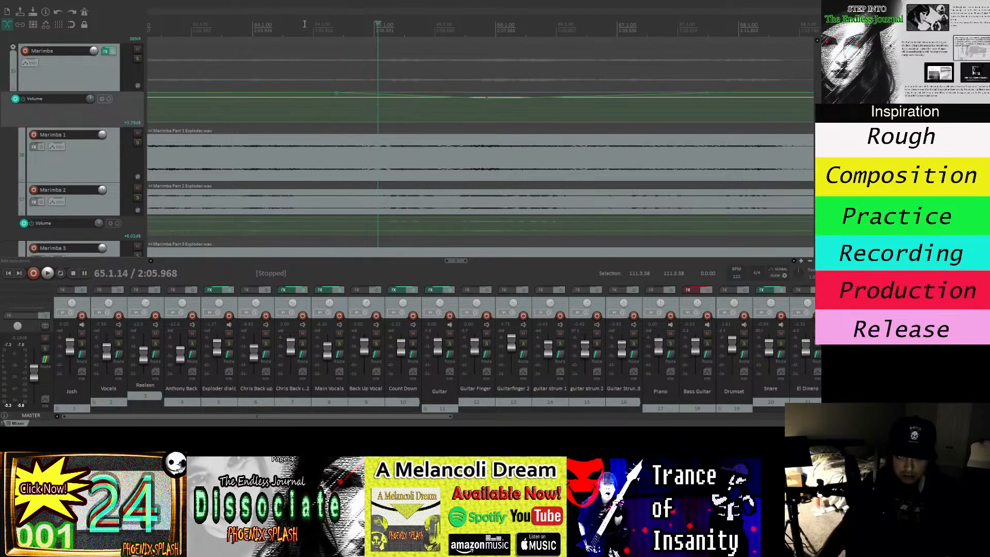
click(295, 20)
key(space)
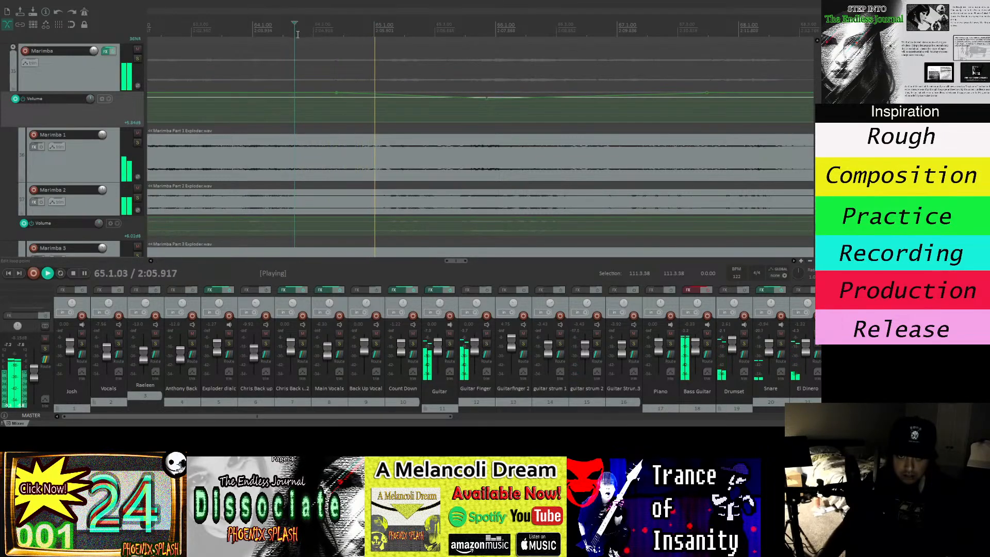
mouse_move(487, 98)
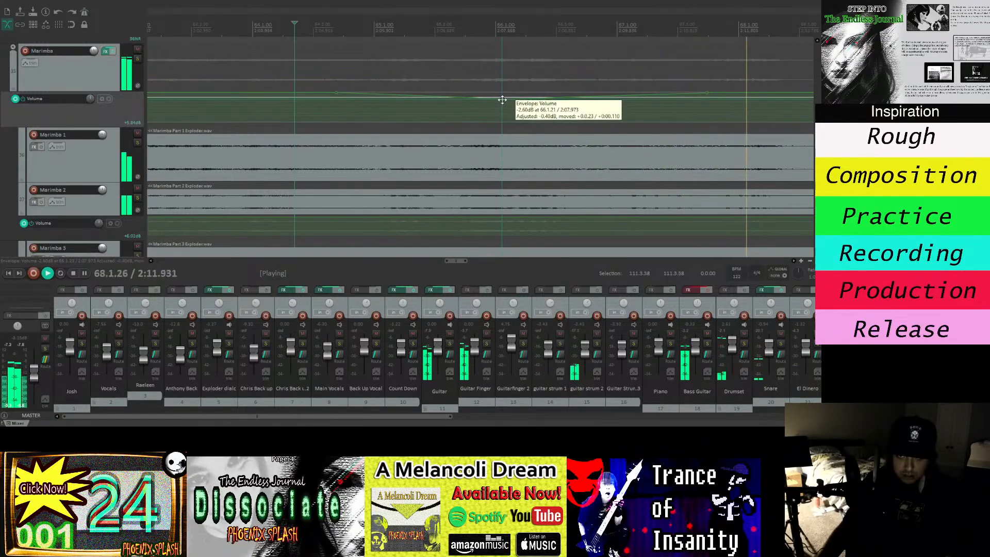
key(space)
Replay the marimba passage from about bar 64.2 into bar 68 to check the adjusted volume dip.
key(space)
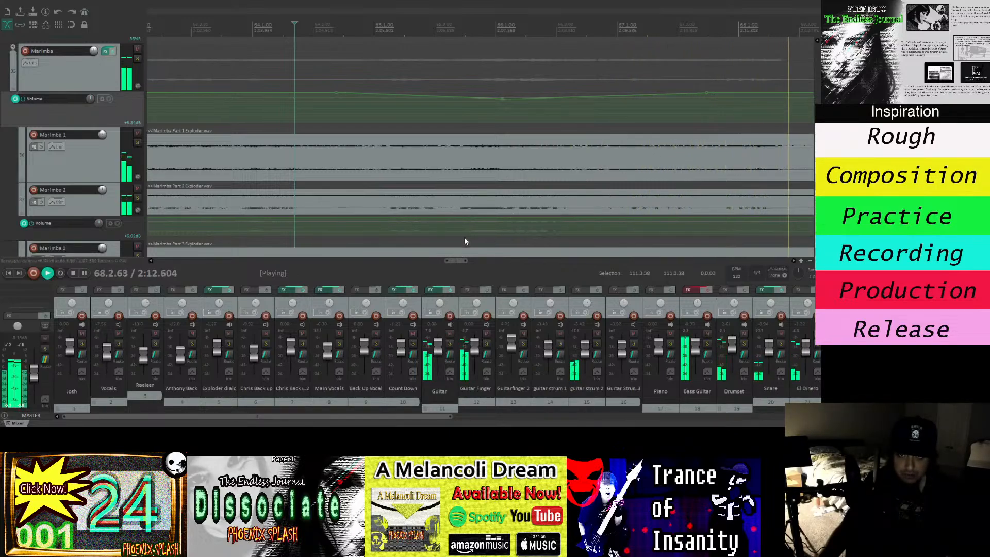
key(space)
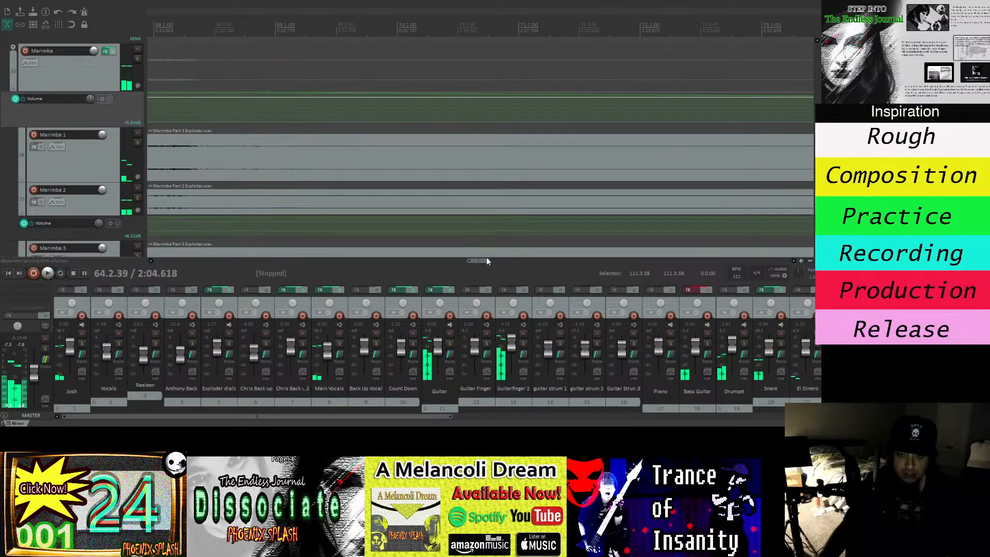
drag(483, 265, 453, 264)
key(space)
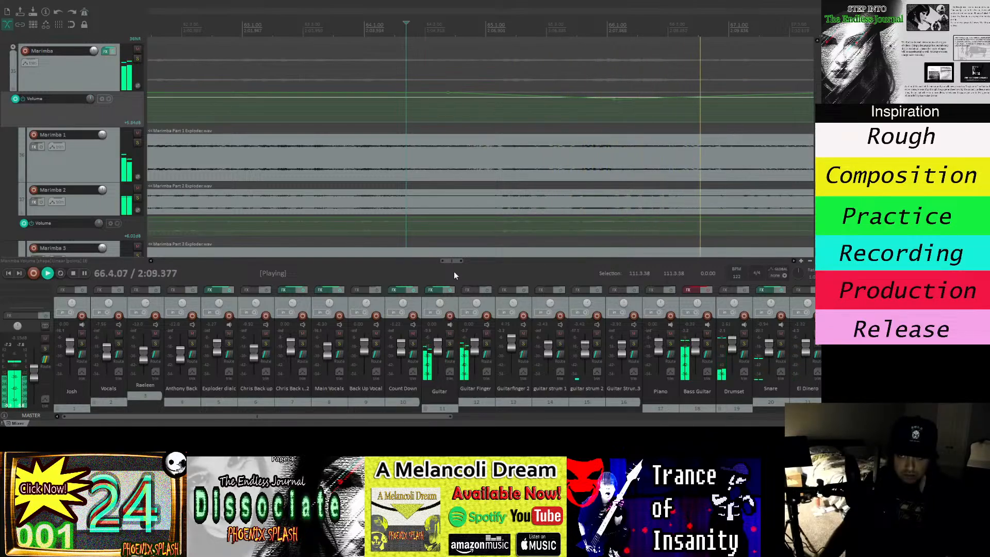
drag(454, 263, 468, 266)
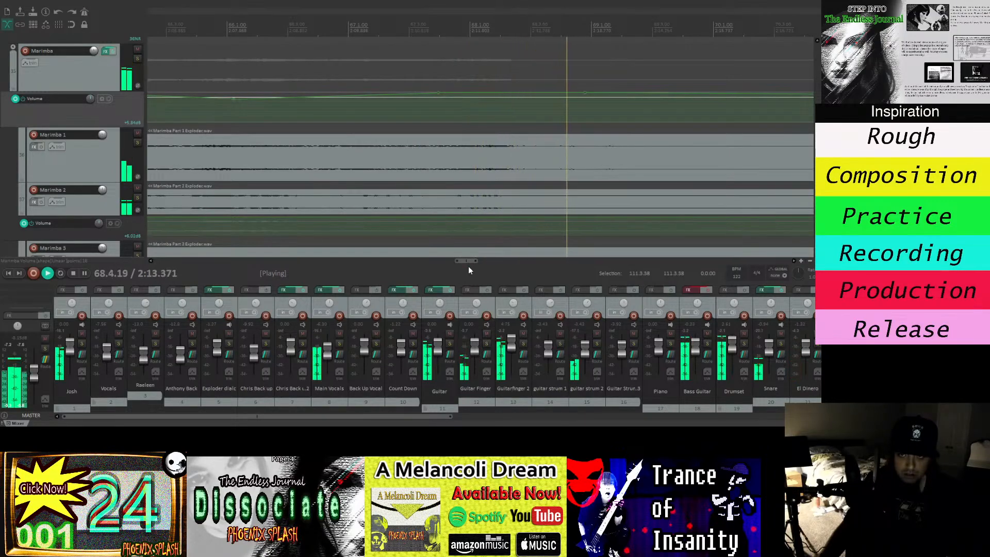
Stop playback and collapse the child tracks of the Marimba folder.
key(space)
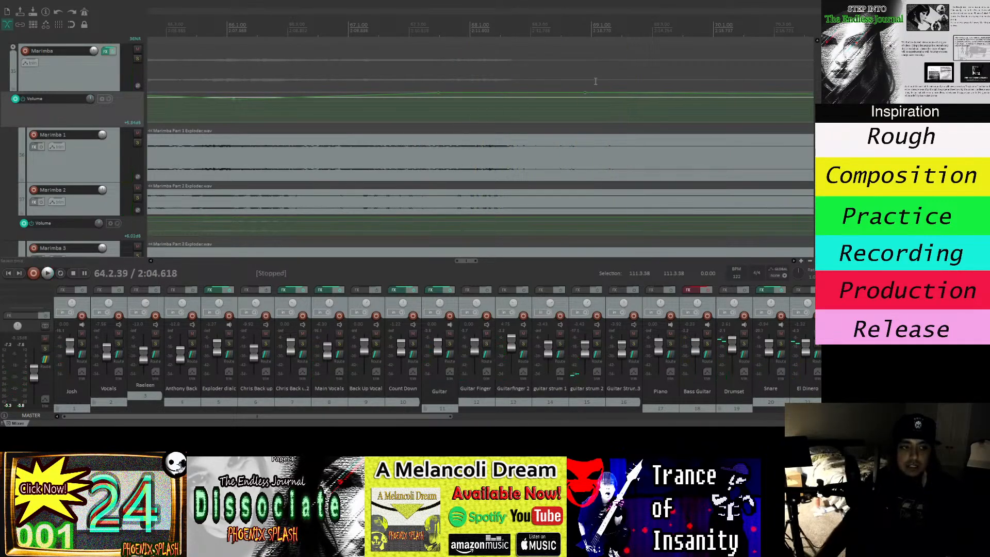
click(12, 48)
click(12, 48)
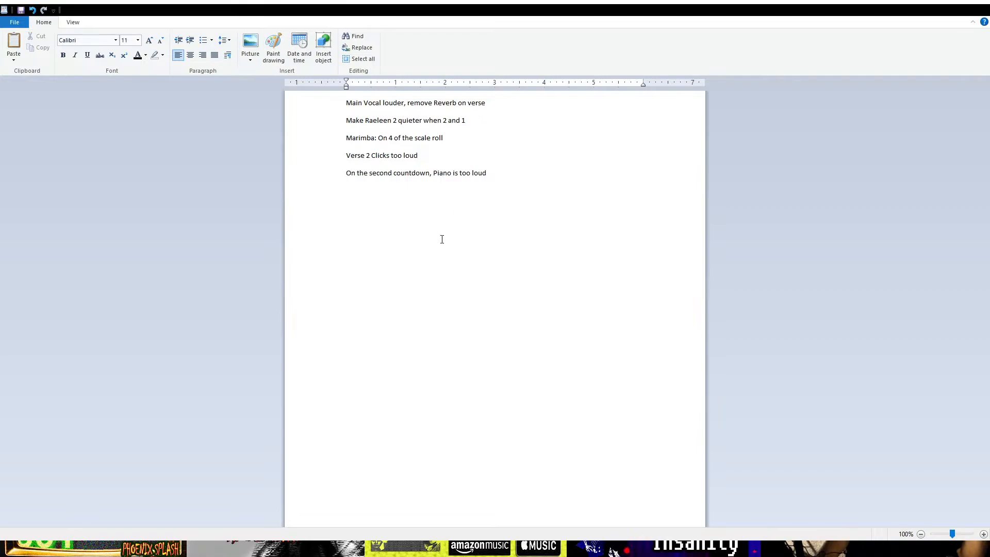
Switch to the mix notes in WordPad and strike through the line "Marimba: On 4 of the scale roll".
click(955, 535)
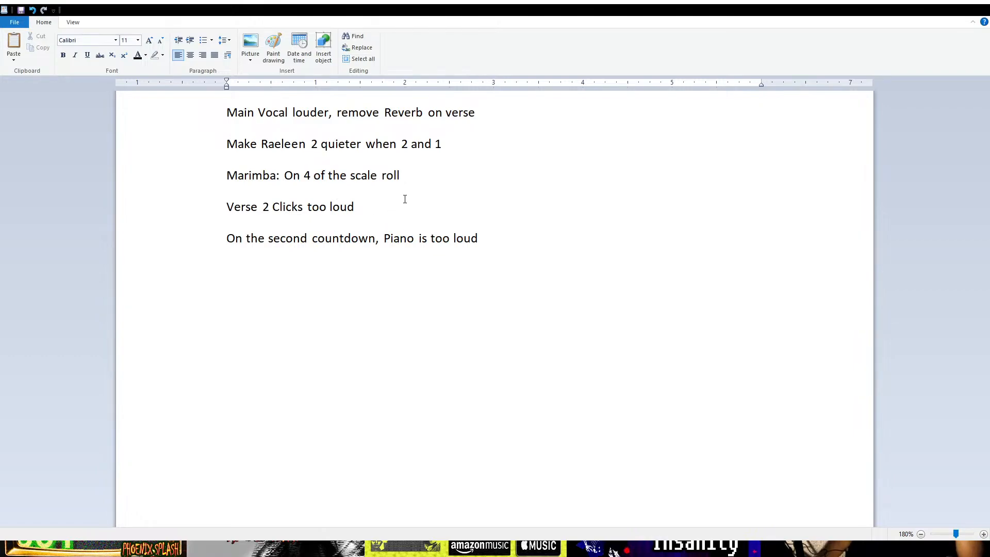
drag(416, 179, 224, 175)
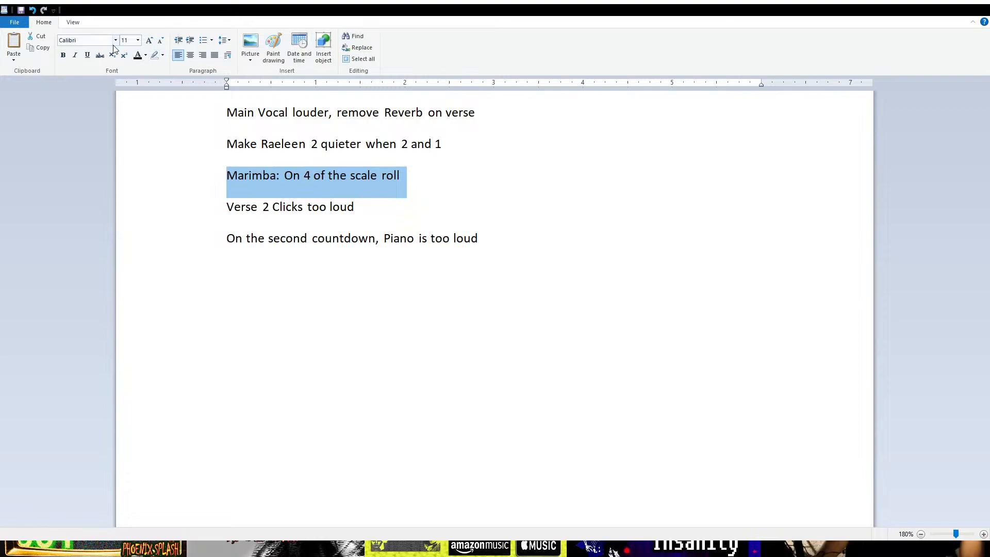
click(100, 57)
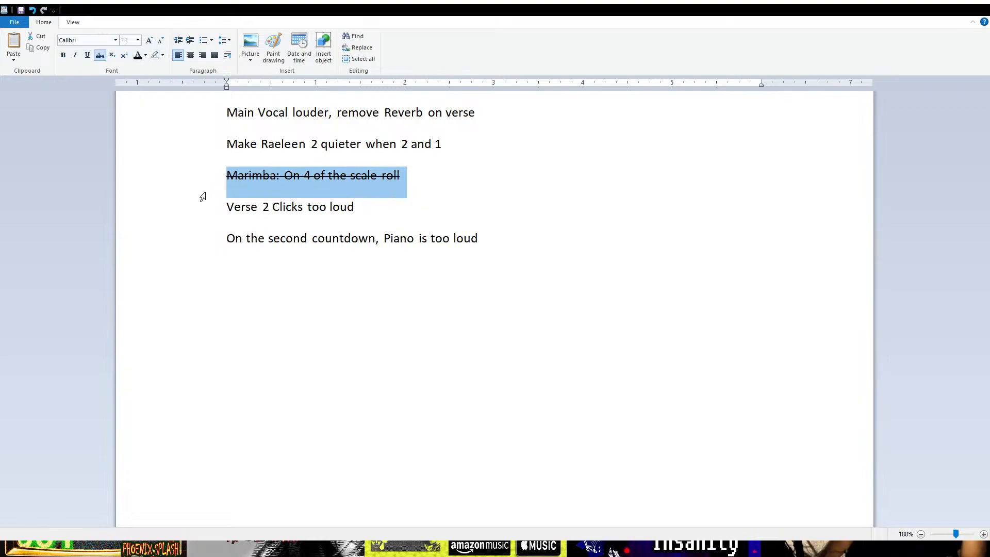
click(470, 219)
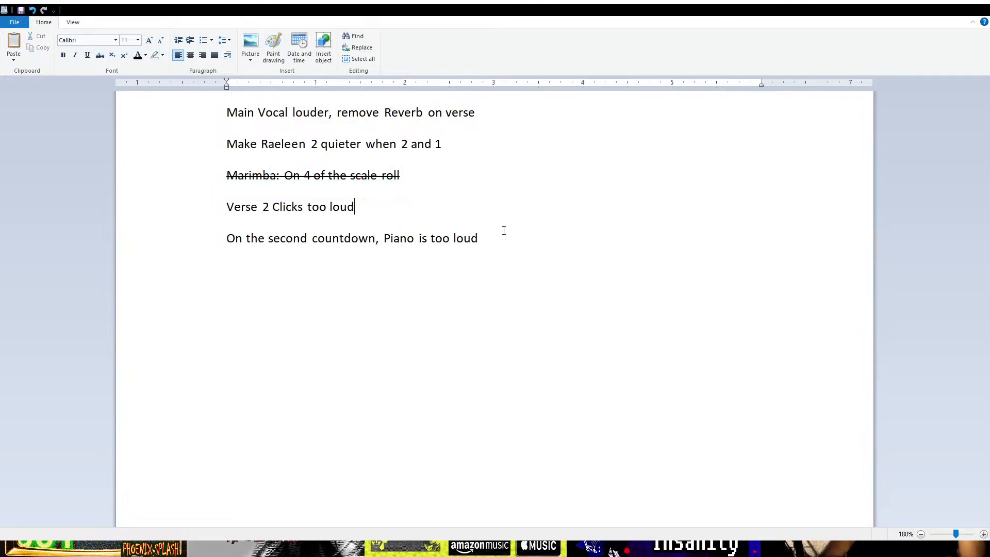
Highlight the mix note about making the second vocal quieter on 2 and 1, from the vocalist's name to the line's end.
drag(419, 179, 254, 183)
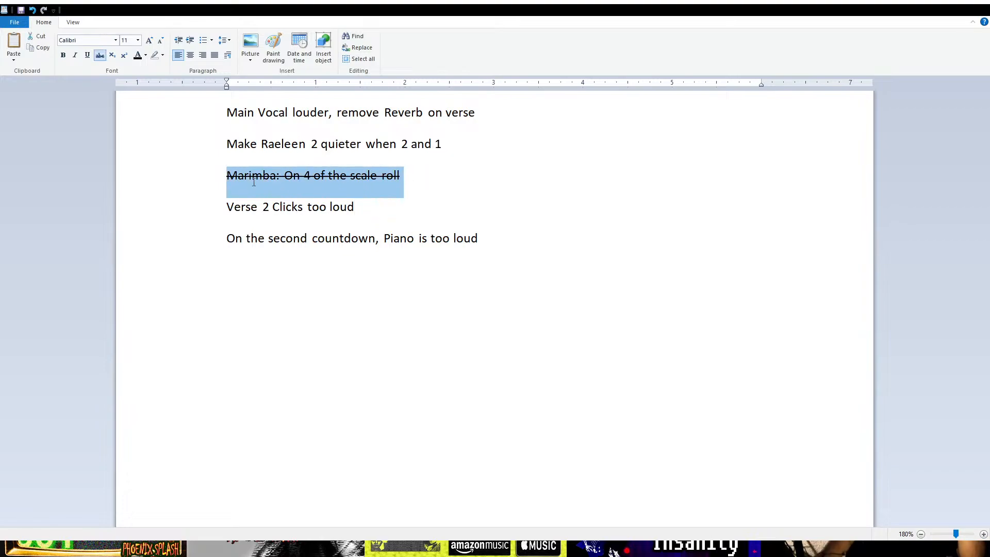
click(299, 144)
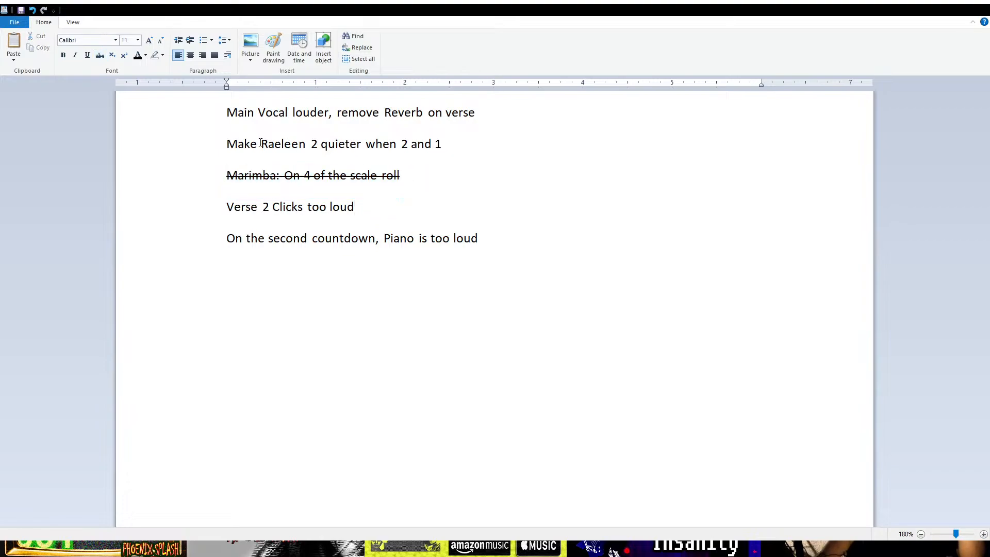
drag(261, 143, 472, 149)
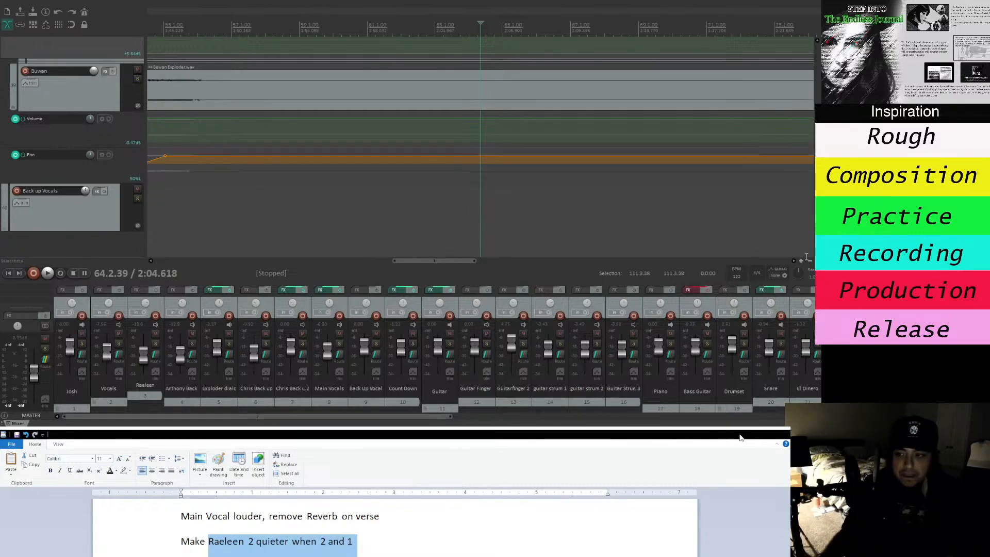
Return to REAPER, select the Buwan track, and play a short excerpt of the song from about bar 15.2.
scroll(514, 206, up, 3)
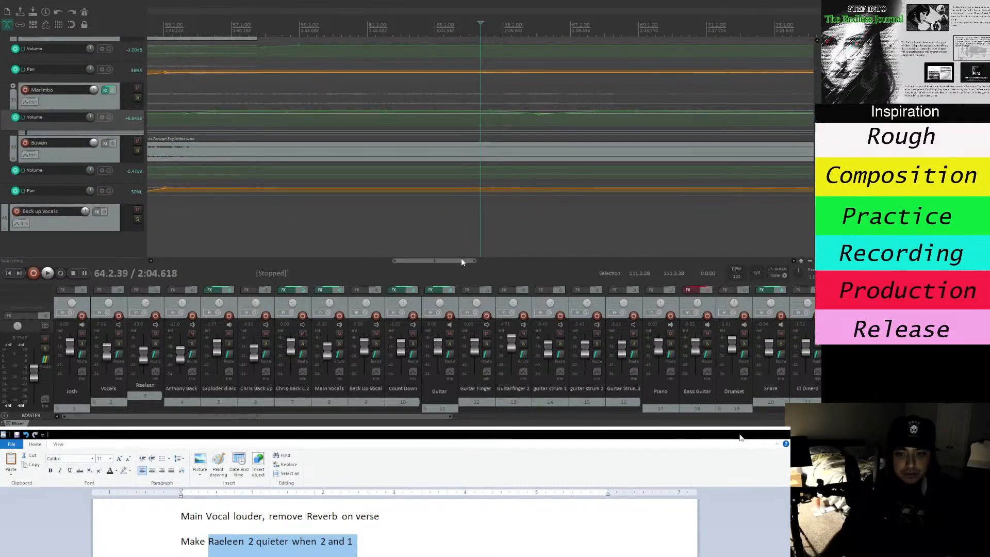
drag(461, 261, 253, 264)
click(69, 154)
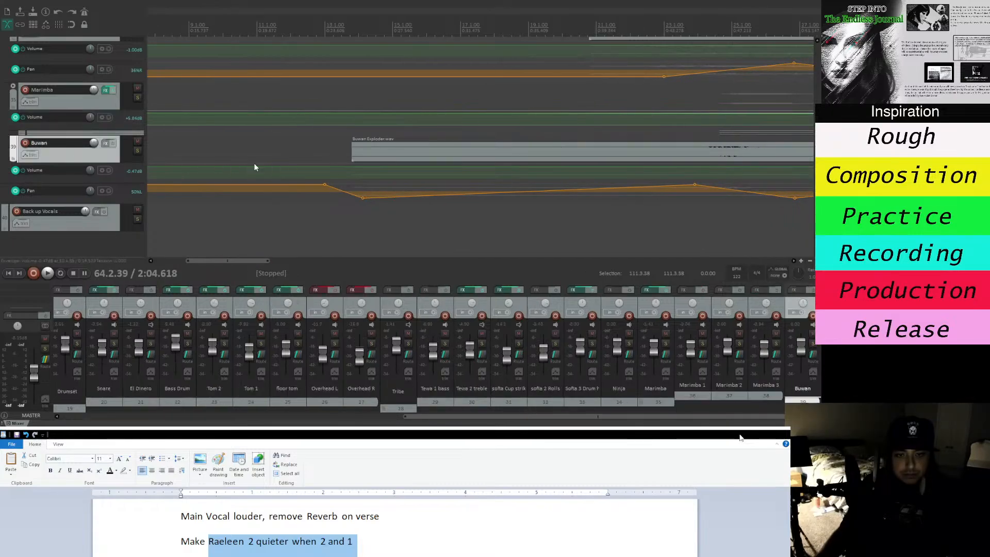
click(403, 26)
key(space)
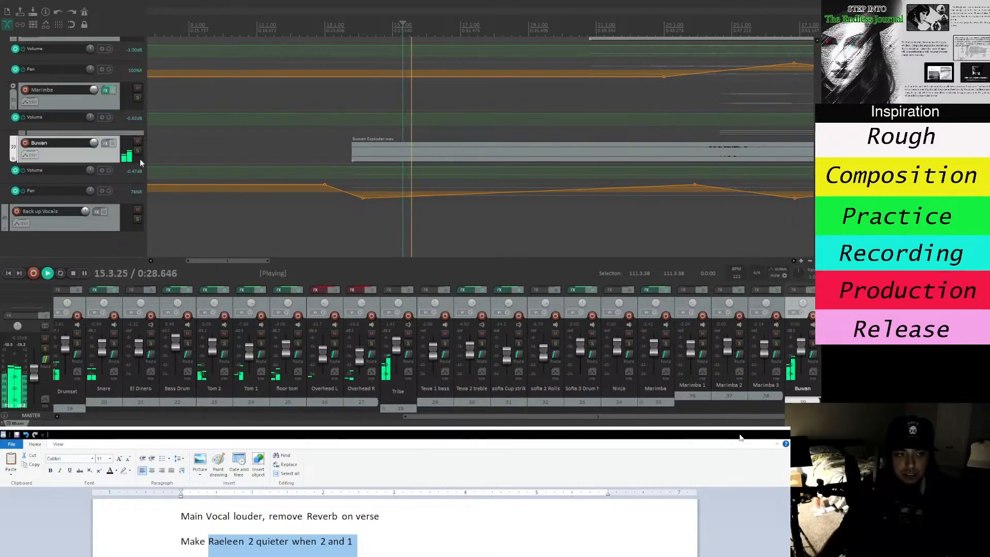
key(space)
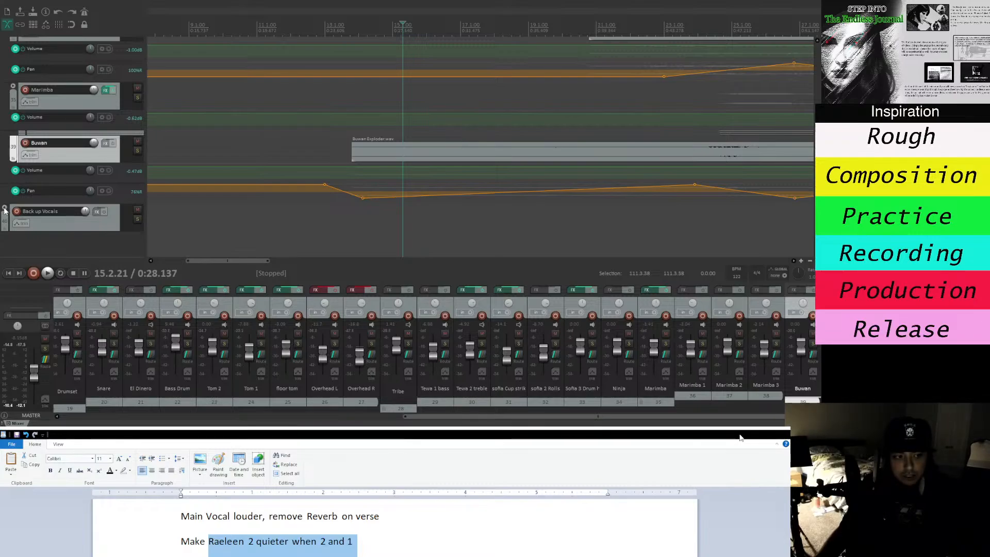
Find the vocal track nested inside the Vocals folder near the start of the track list and select it.
scroll(40, 244, up, 10)
scroll(41, 248, up, 10)
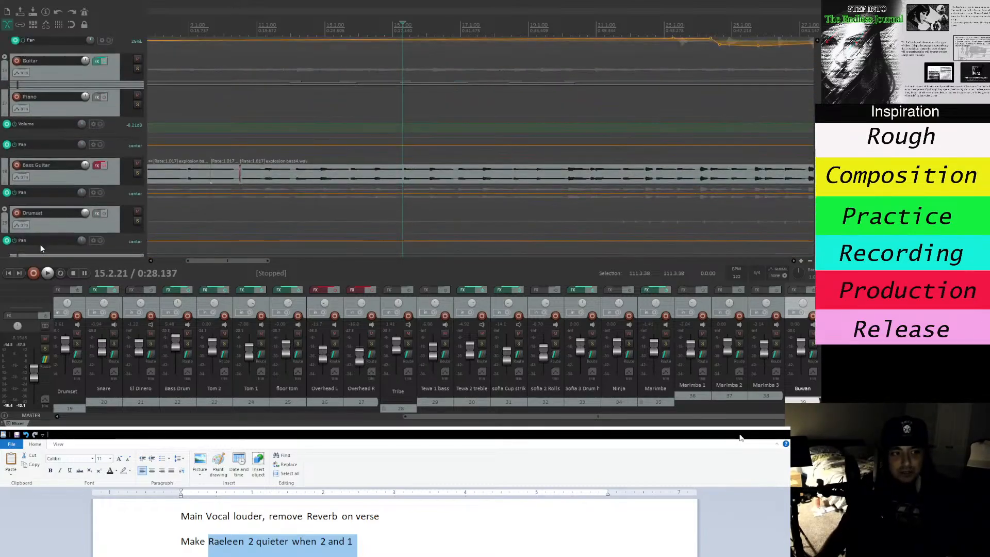
scroll(41, 248, up, 3)
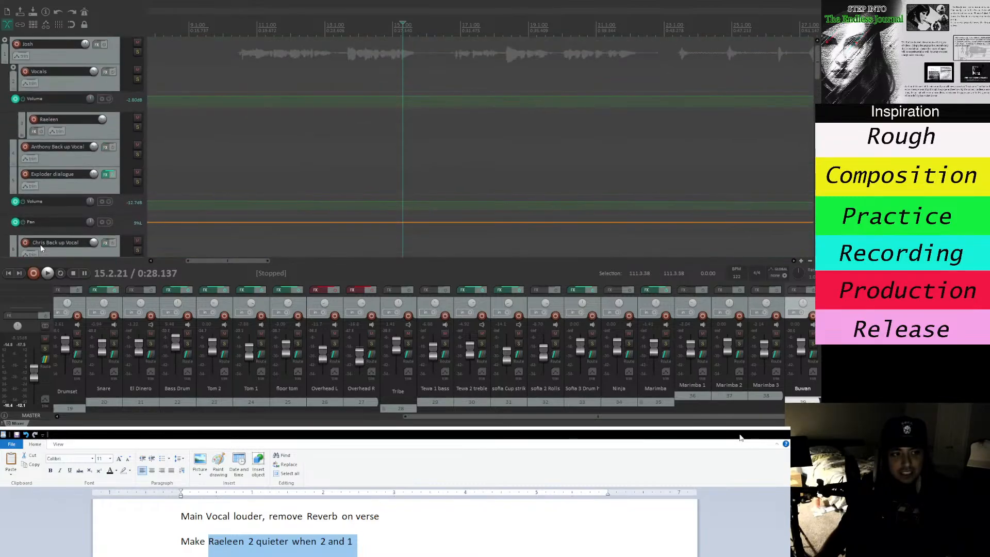
scroll(41, 248, down, 10)
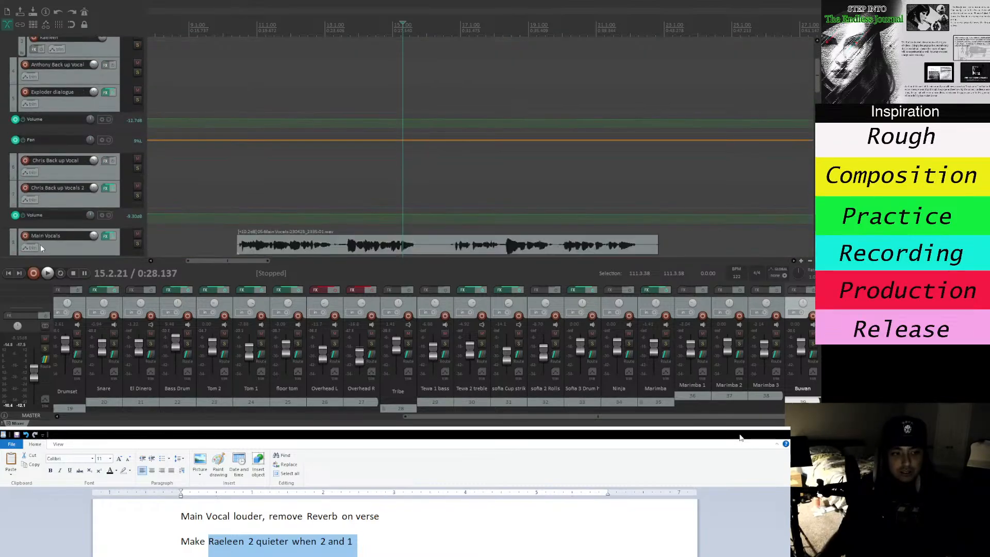
scroll(40, 248, up, 5)
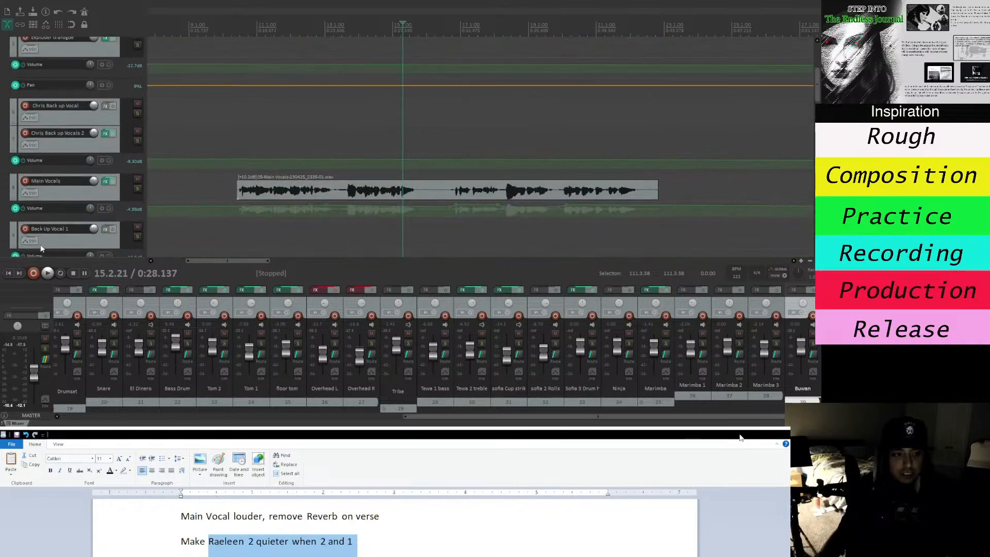
scroll(40, 244, up, 1)
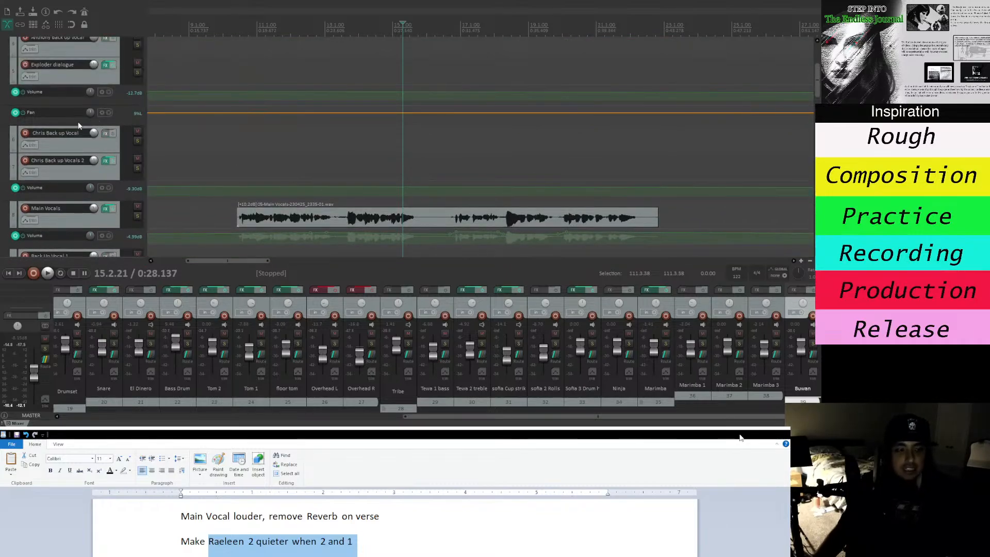
scroll(55, 166, up, 2)
scroll(55, 167, up, 2)
click(87, 131)
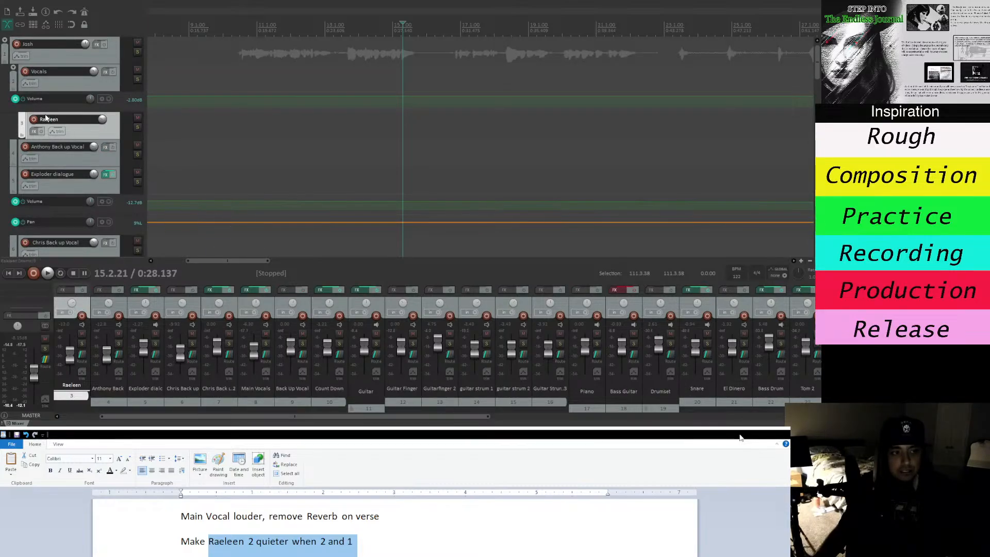
Lower the Count Down track's volume envelope just before bar 31 and check the change by playing from bar 30.2.13.
drag(234, 260, 303, 262)
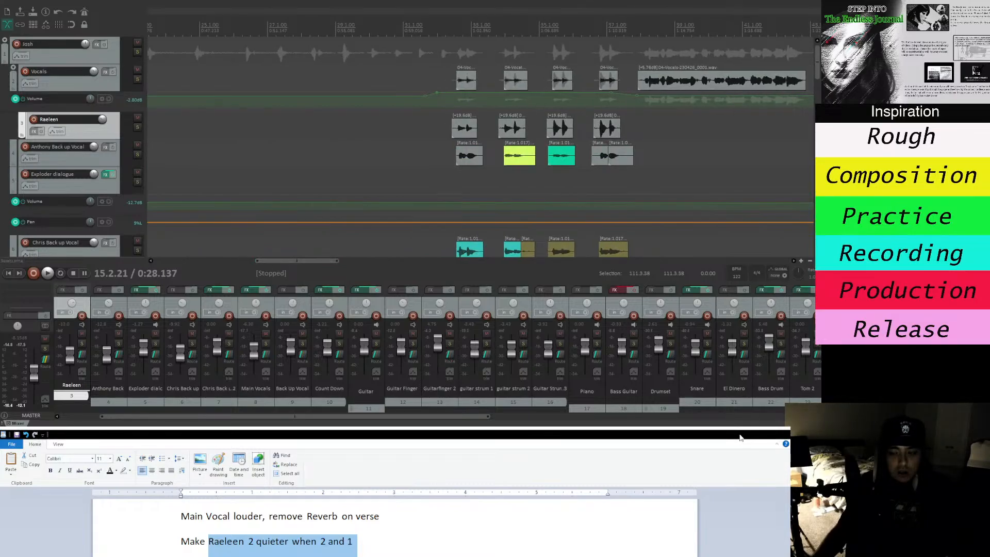
drag(815, 60, 818, 99)
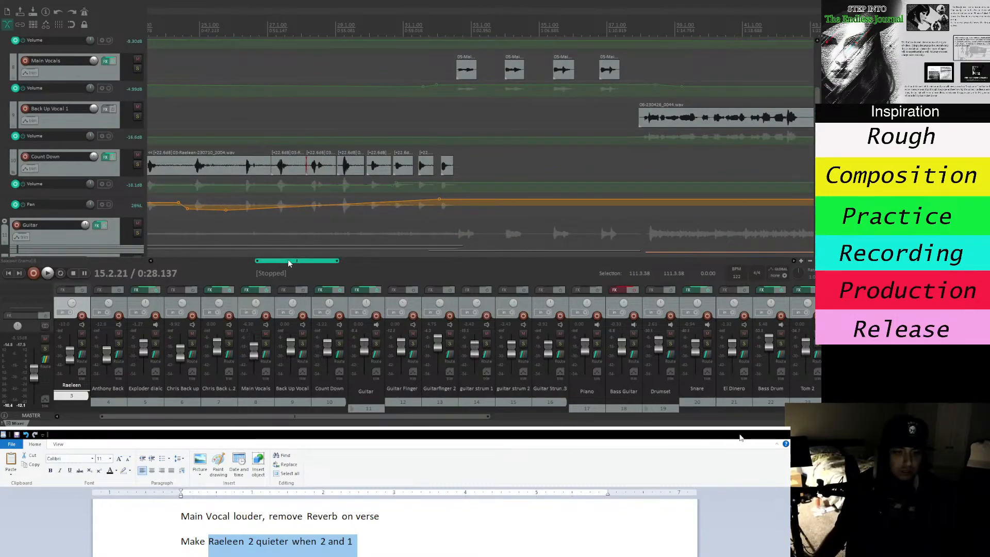
drag(289, 263, 277, 263)
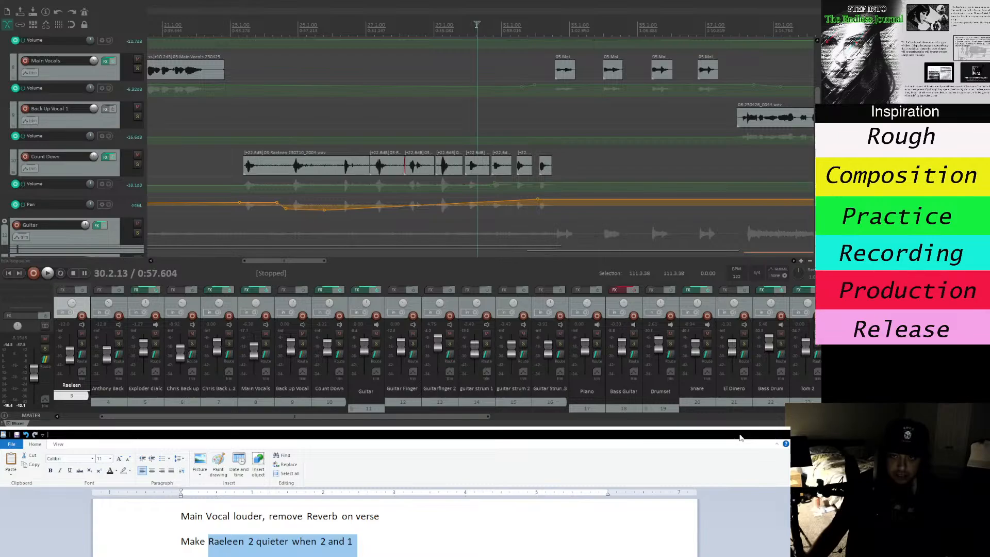
click(802, 262)
click(802, 262)
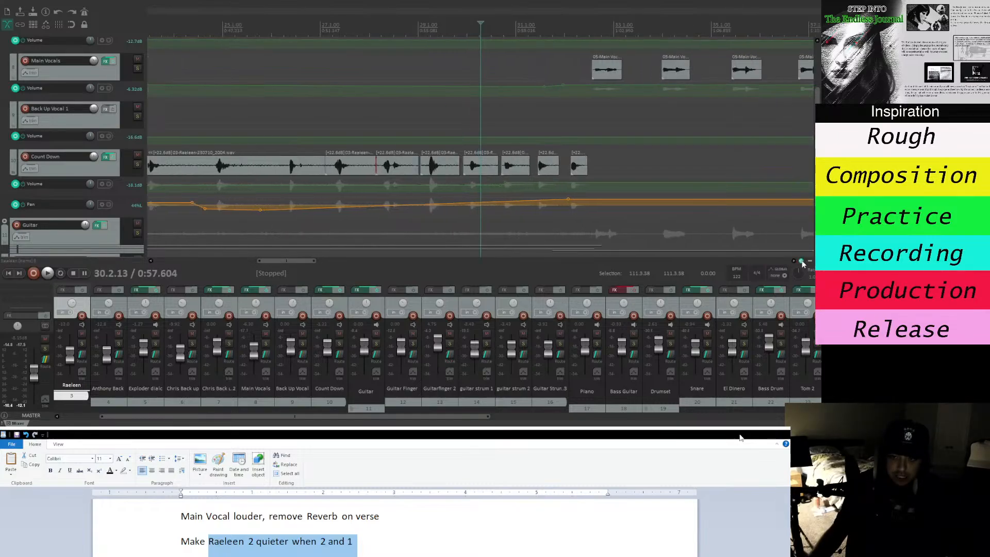
click(802, 262)
click(802, 261)
click(802, 262)
click(803, 261)
click(802, 261)
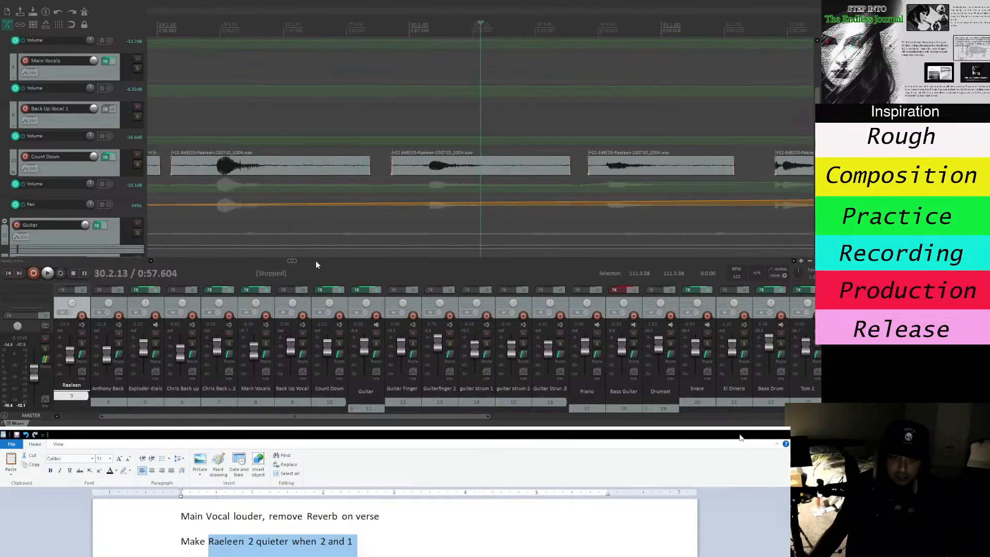
drag(289, 261, 296, 260)
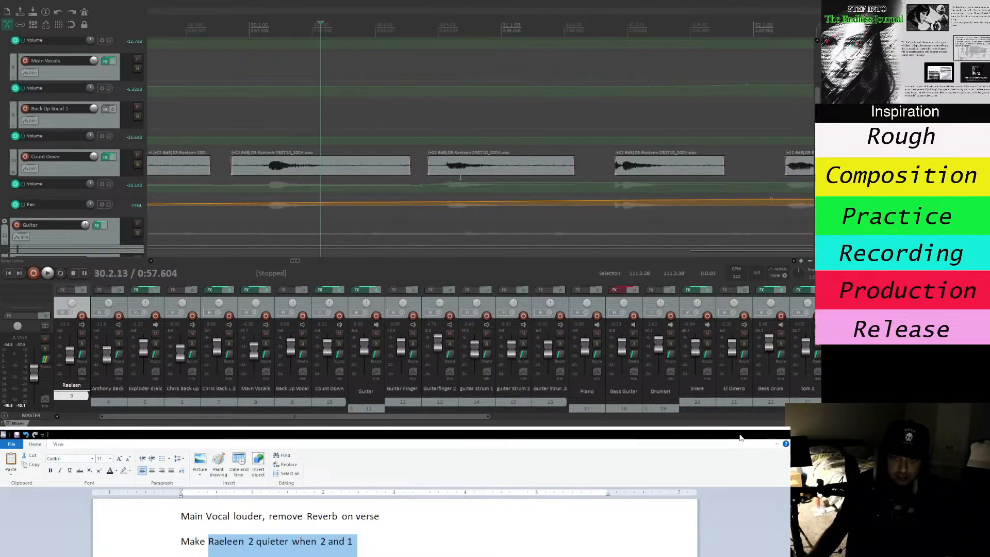
drag(451, 184, 450, 197)
key(space)
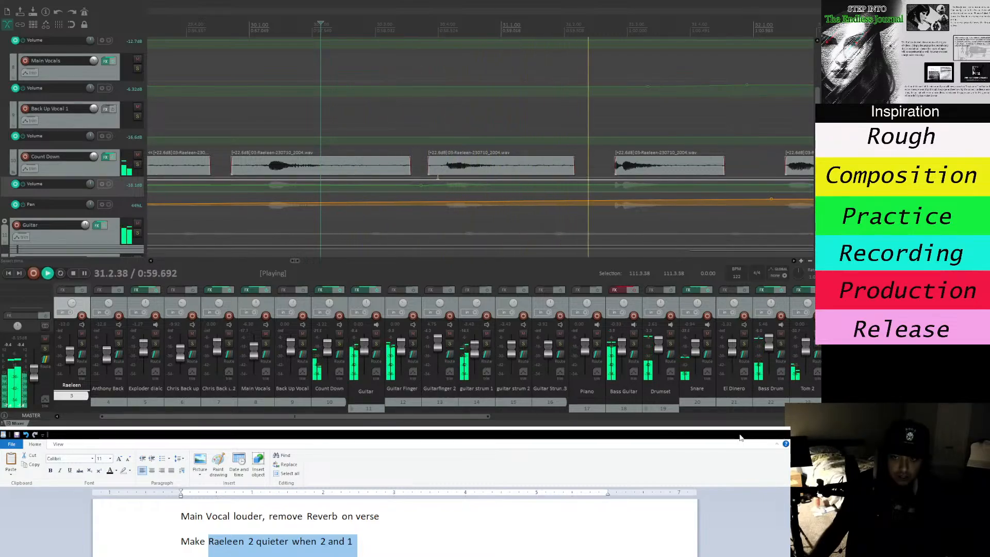
key(space)
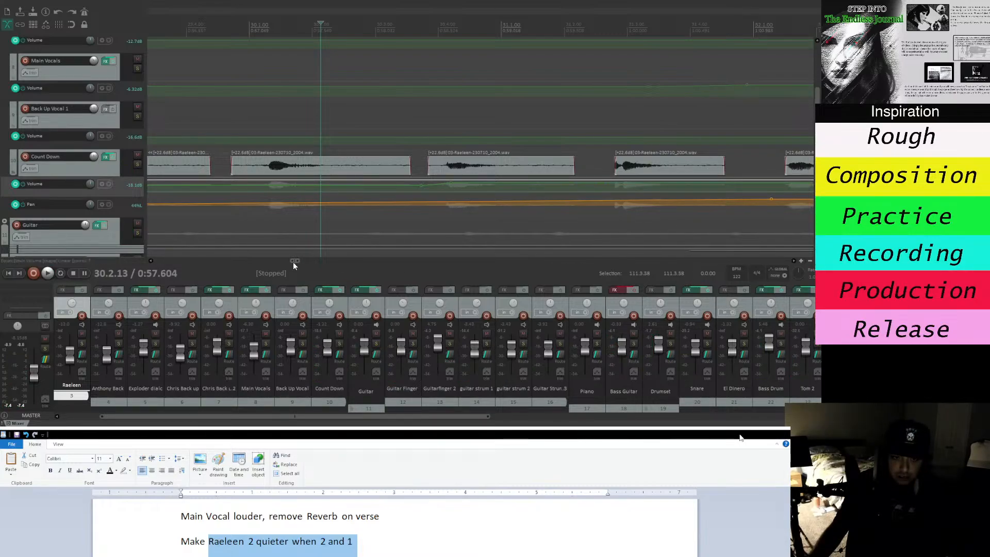
Lower the Count Down volume envelope around bars 31.2.68 and 32.3.72, and play the countdown from bar 30.3.69.
scroll(293, 262, right, 3)
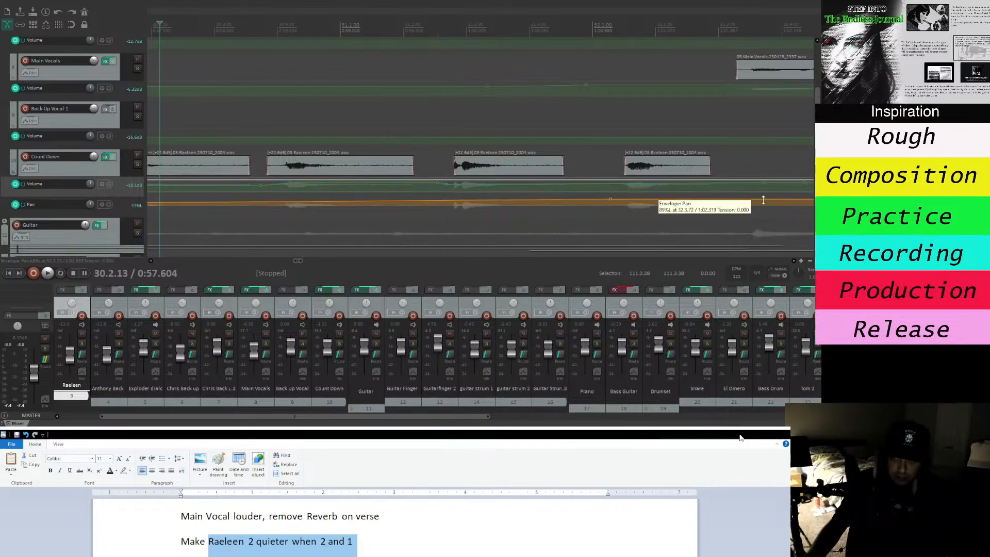
drag(763, 182, 763, 189)
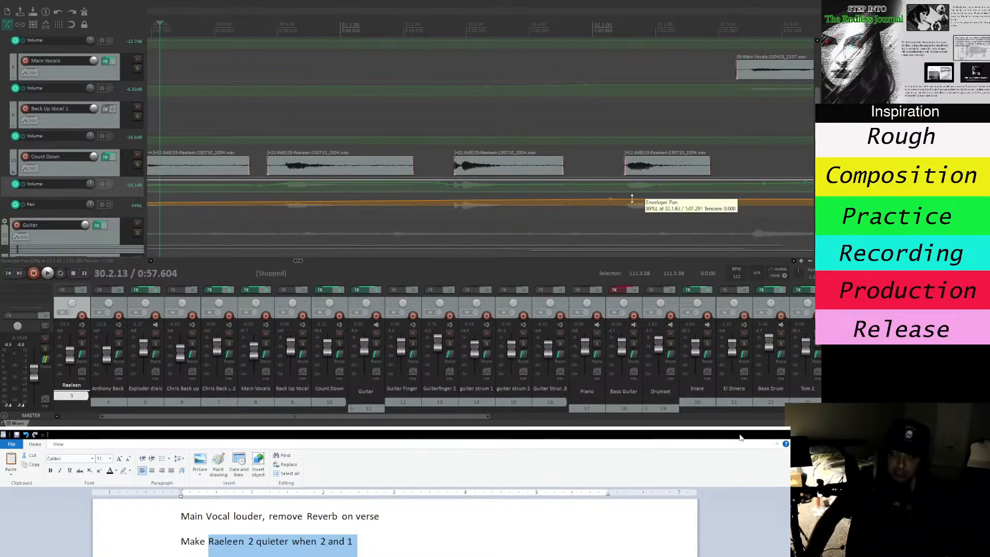
click(412, 22)
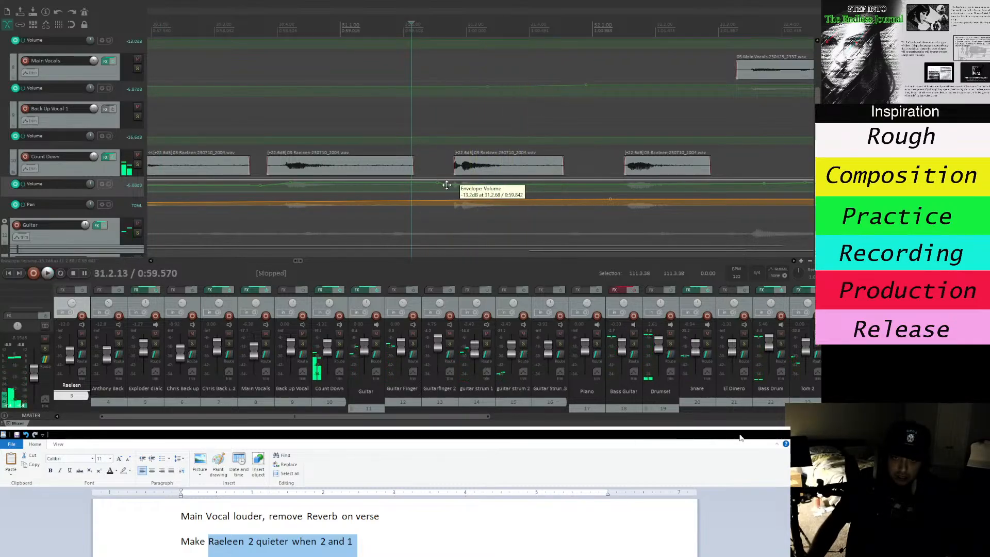
drag(456, 191, 448, 188)
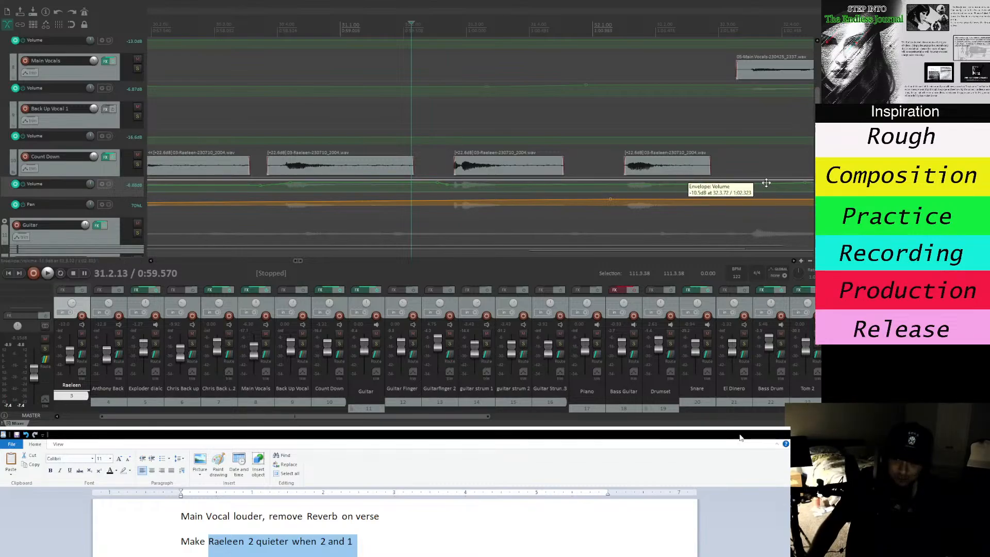
drag(763, 182, 764, 192)
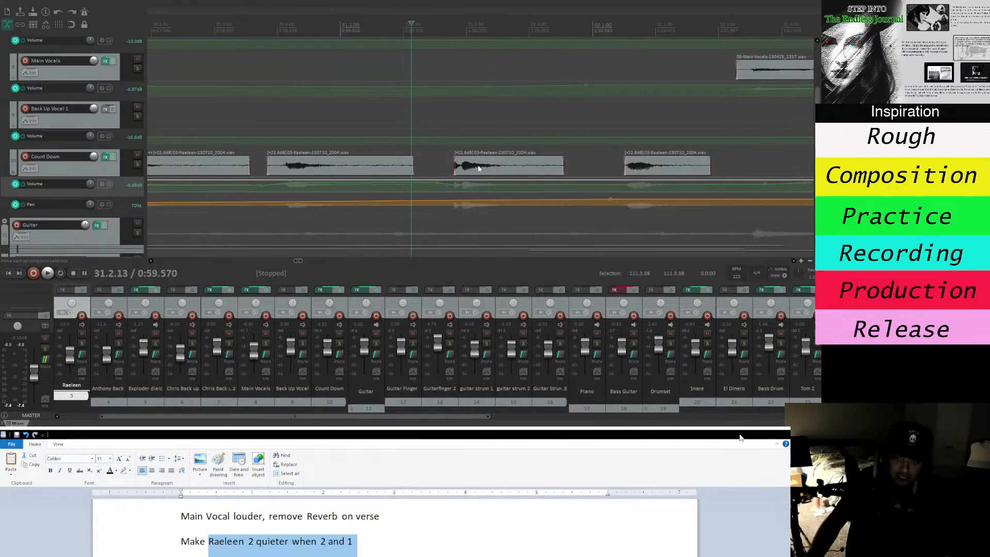
click(258, 21)
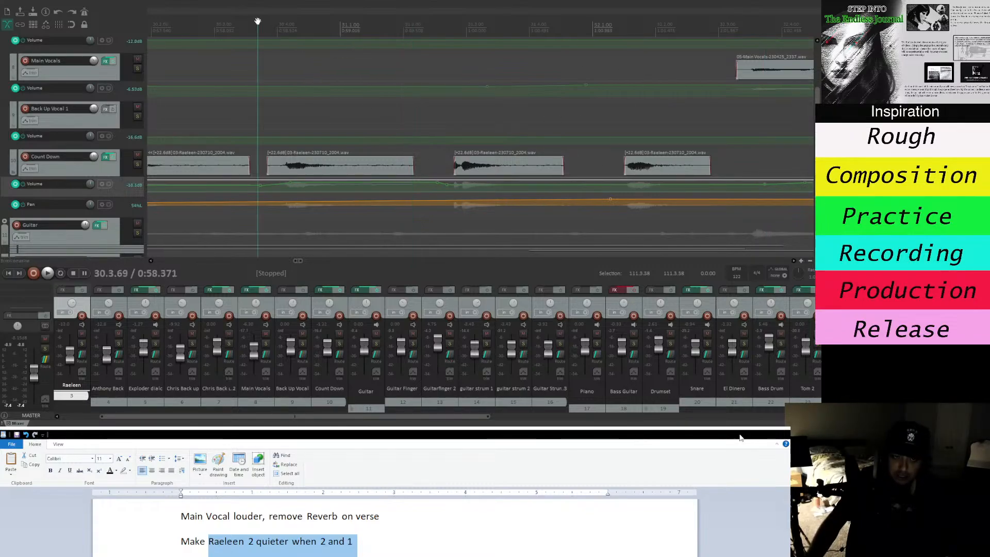
key(space)
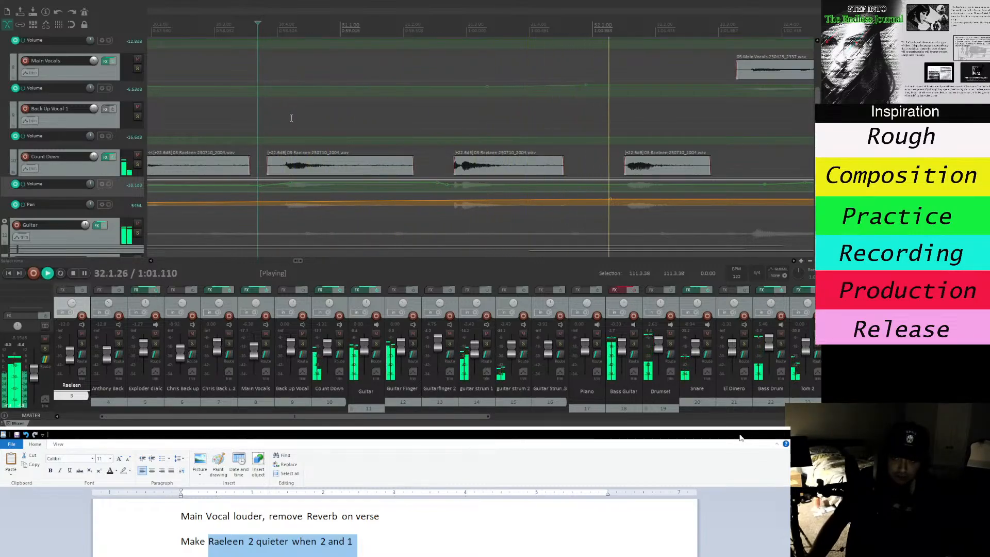
key(space)
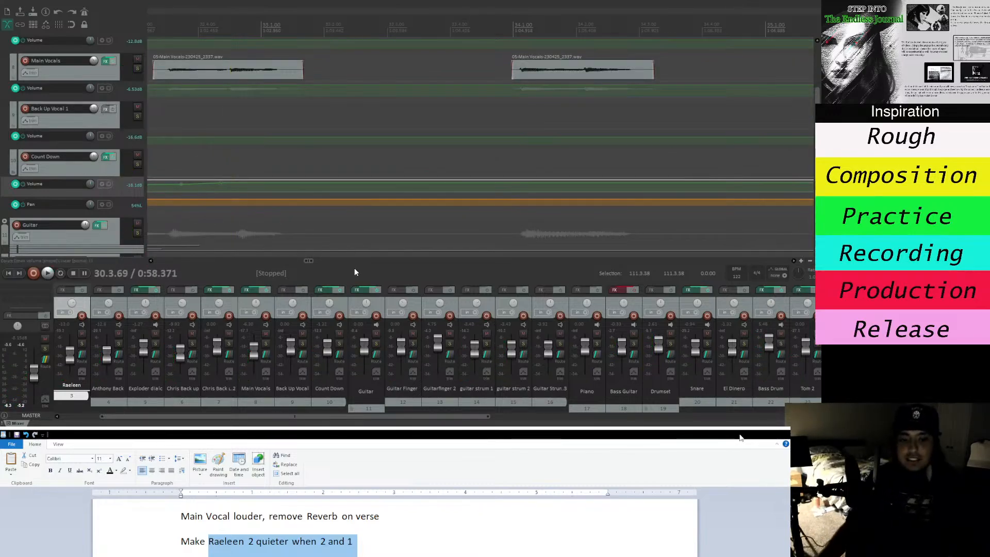
Lower the Count Down volume envelope around bar 98.3.81 in the second countdown, listening from bar 97.1.19 before and after.
drag(310, 262, 612, 286)
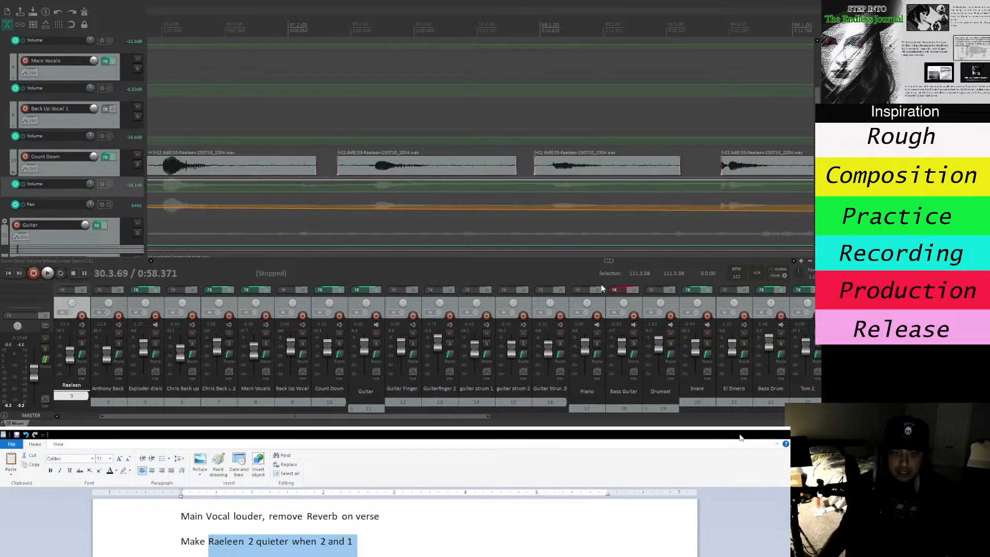
click(300, 118)
key(space)
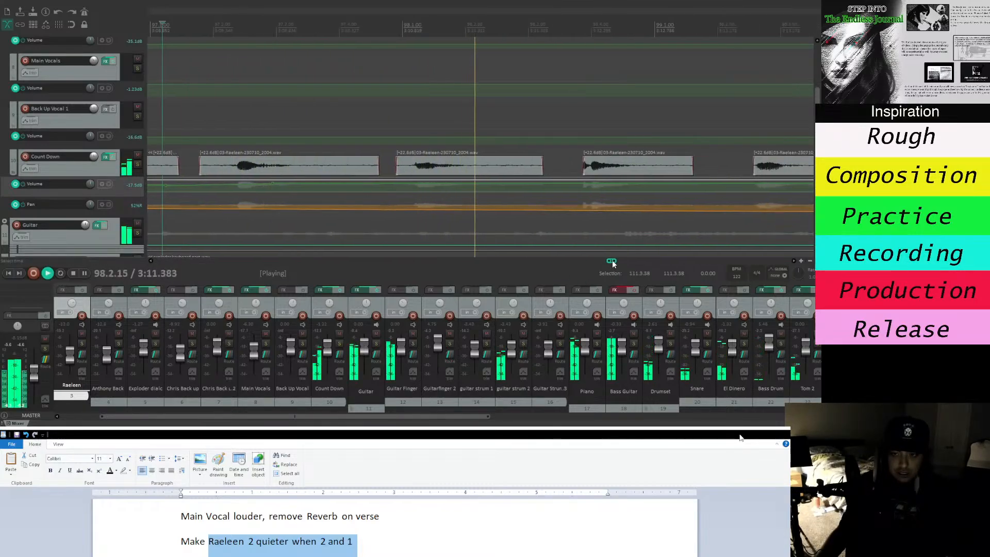
key(space)
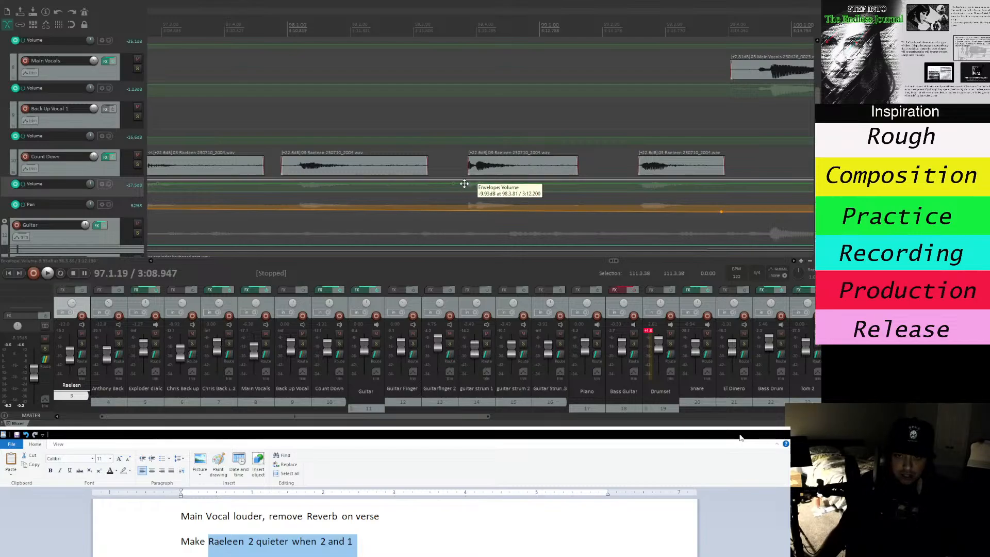
drag(464, 185, 458, 196)
key(space)
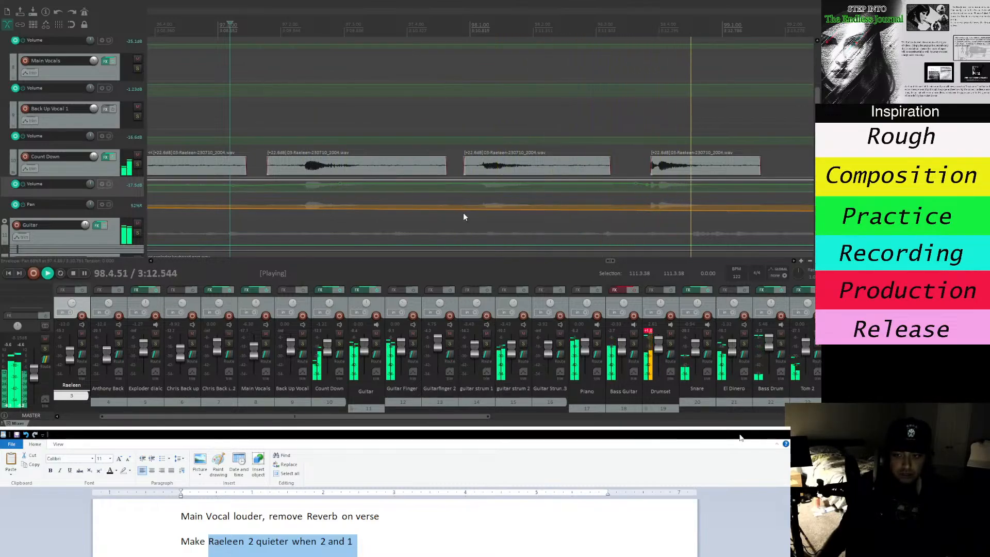
key(space)
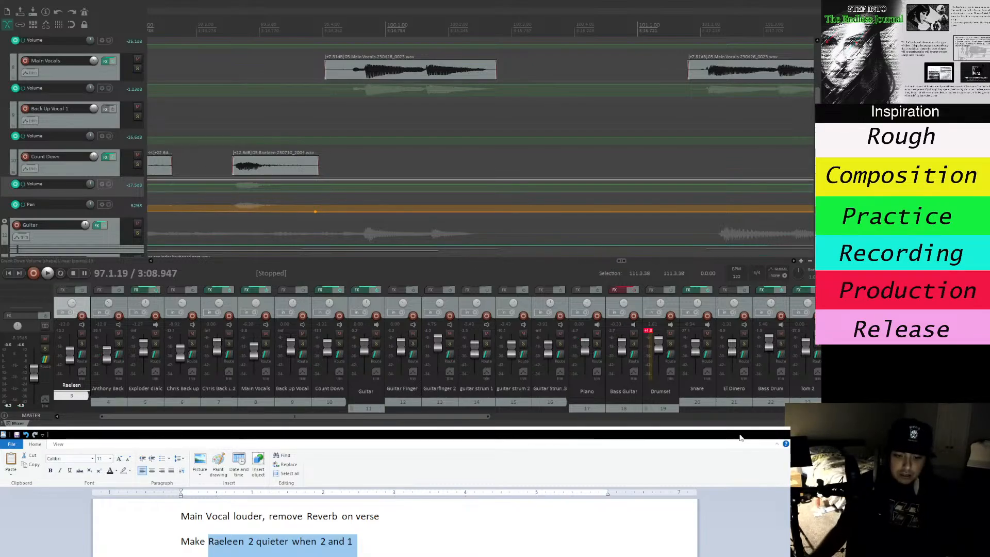
Switch to the WordPad mix notes and strike through the whole line about making the second vocal quieter on 2 and 1.
click(740, 438)
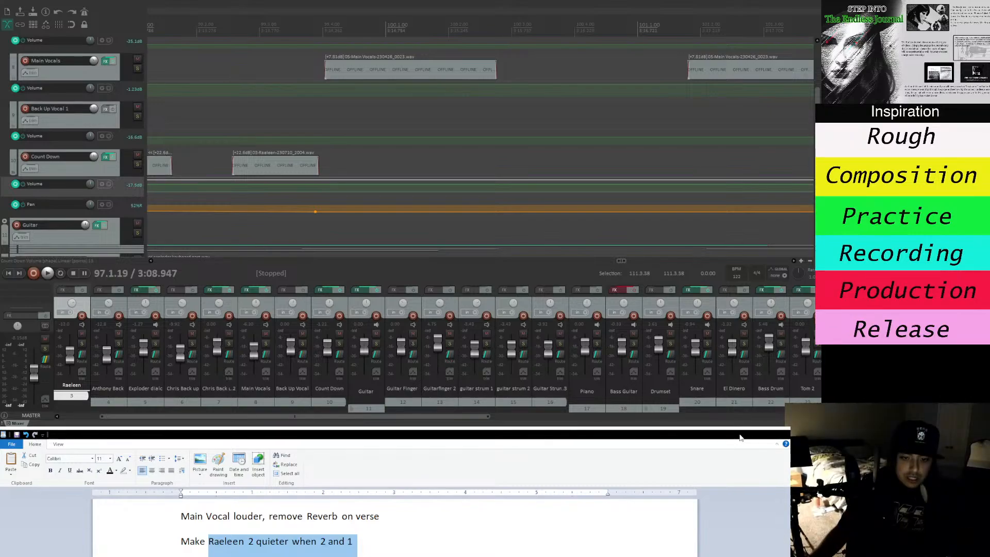
click(362, 541)
drag(360, 541, 181, 540)
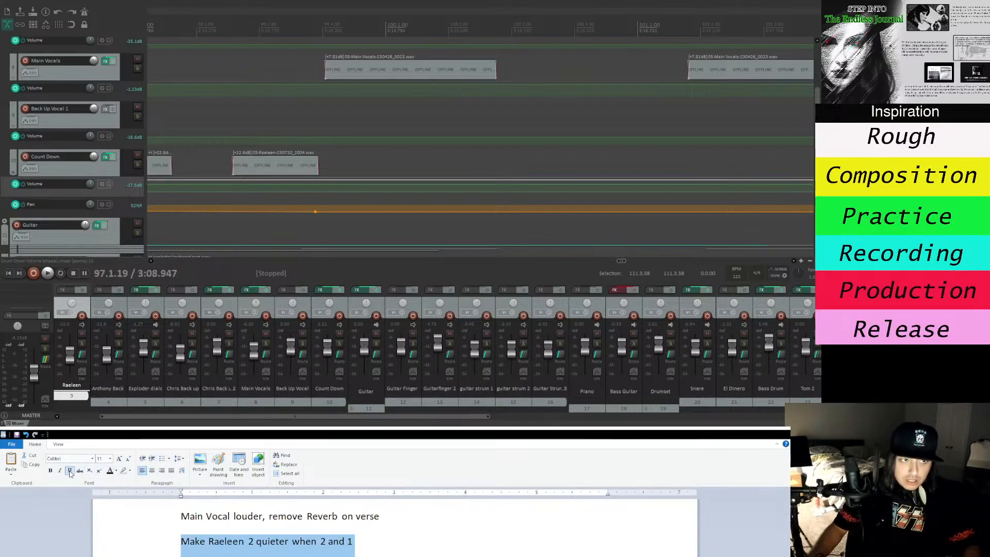
click(80, 470)
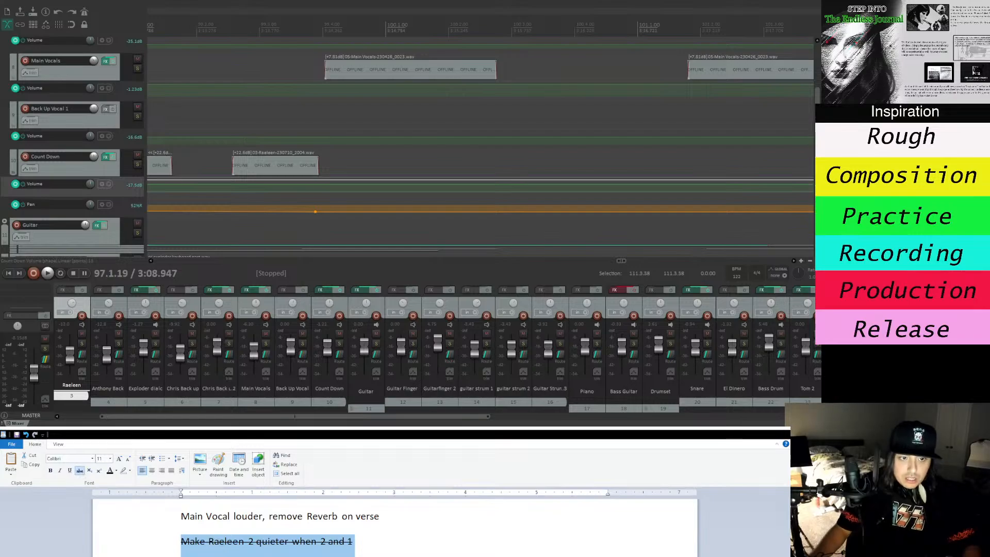
click(377, 541)
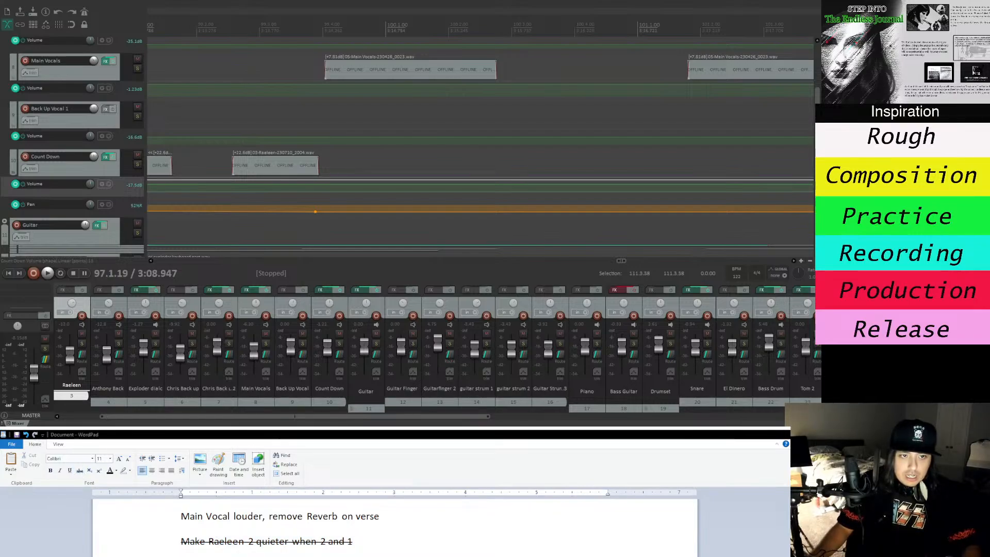
Highlight the mix note "Verse 2 Clicks too loud" and move the WordPad window lower to uncover the REAPER mixer.
key(alt+Tab)
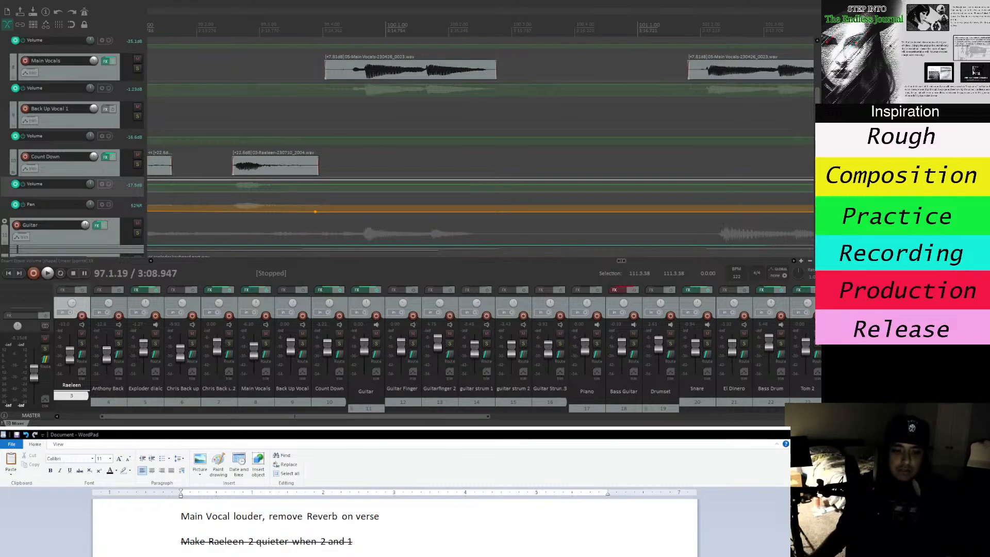
key(alt+Tab)
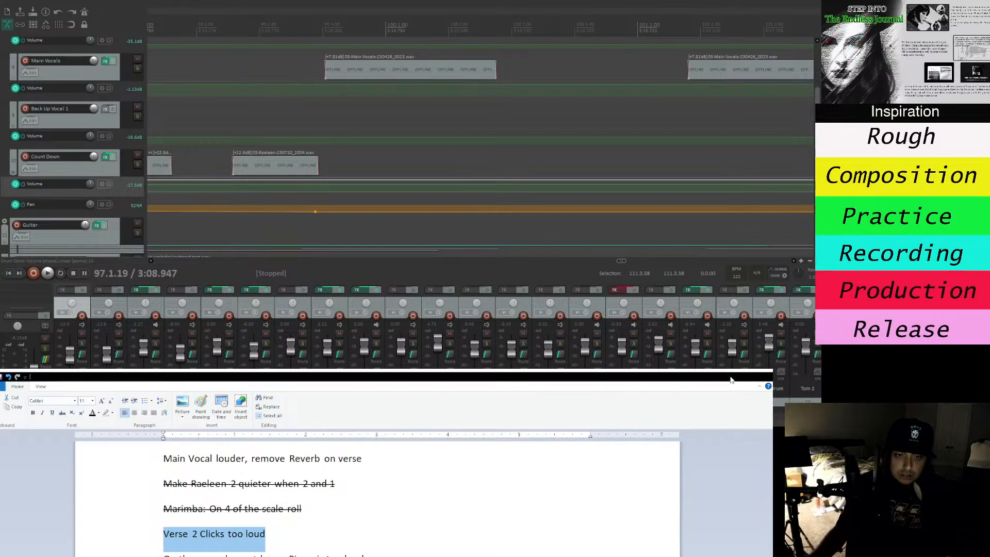
drag(730, 380, 730, 427)
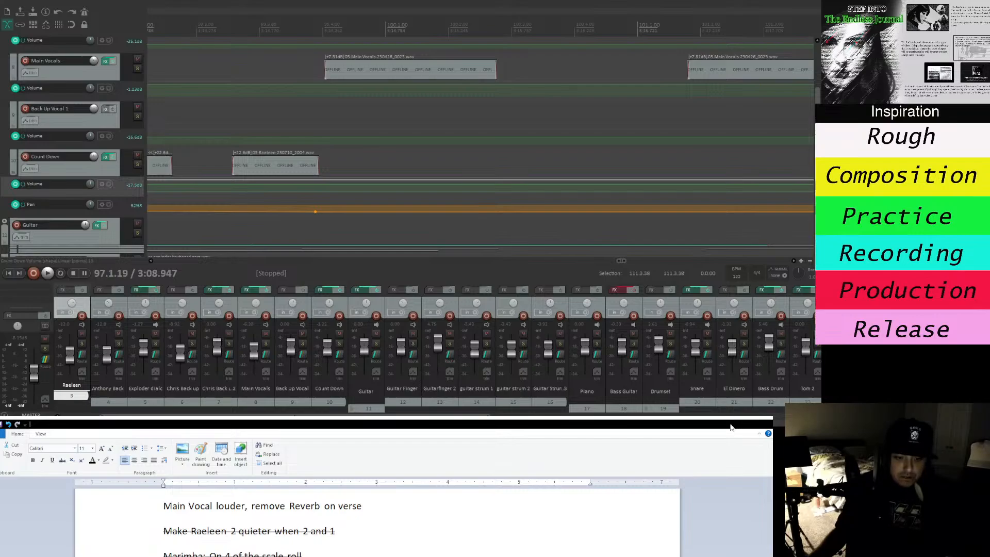
Return to REAPER, find the Drumset folder further down the track list, and expand it to show its drum tracks.
click(811, 261)
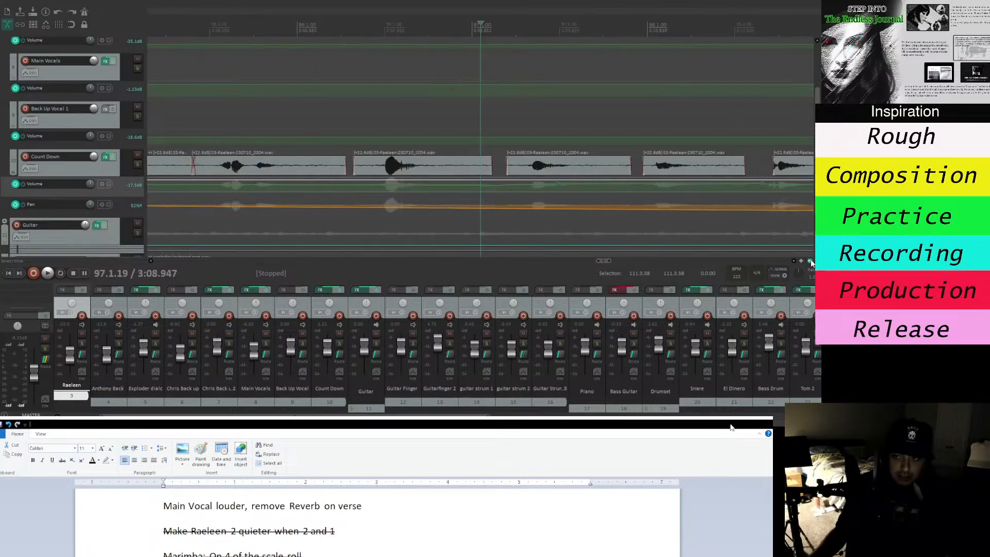
click(810, 261)
click(810, 261)
click(810, 261)
click(811, 261)
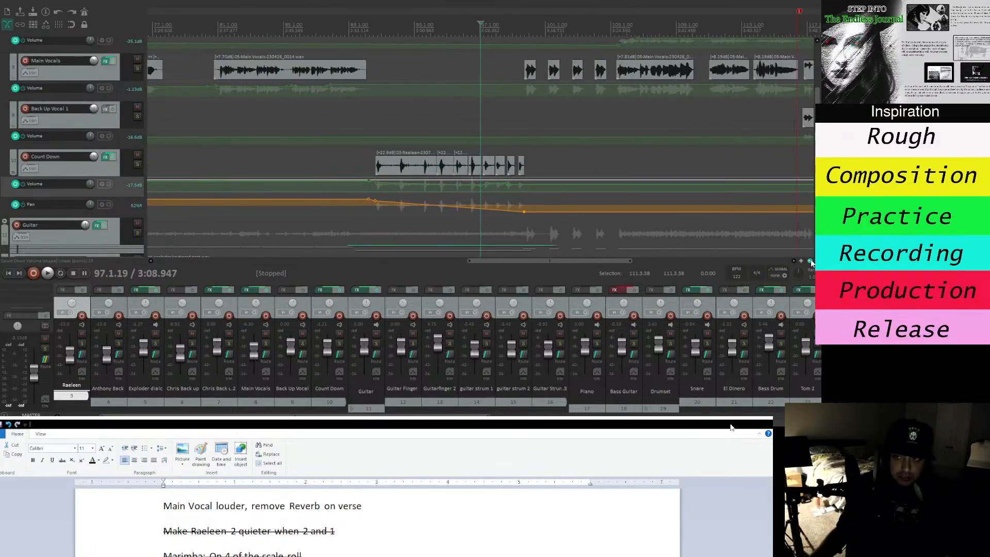
click(810, 260)
drag(817, 101, 817, 155)
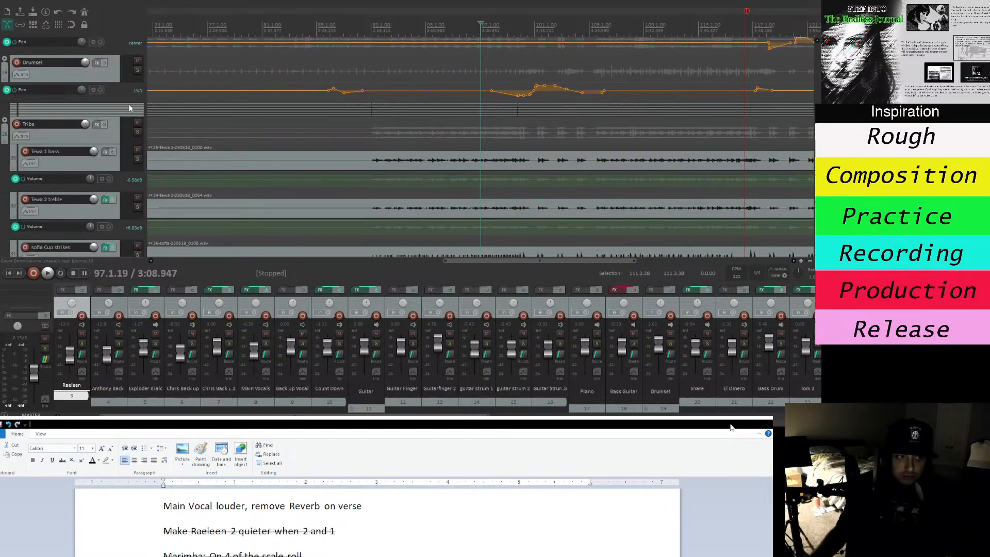
click(4, 61)
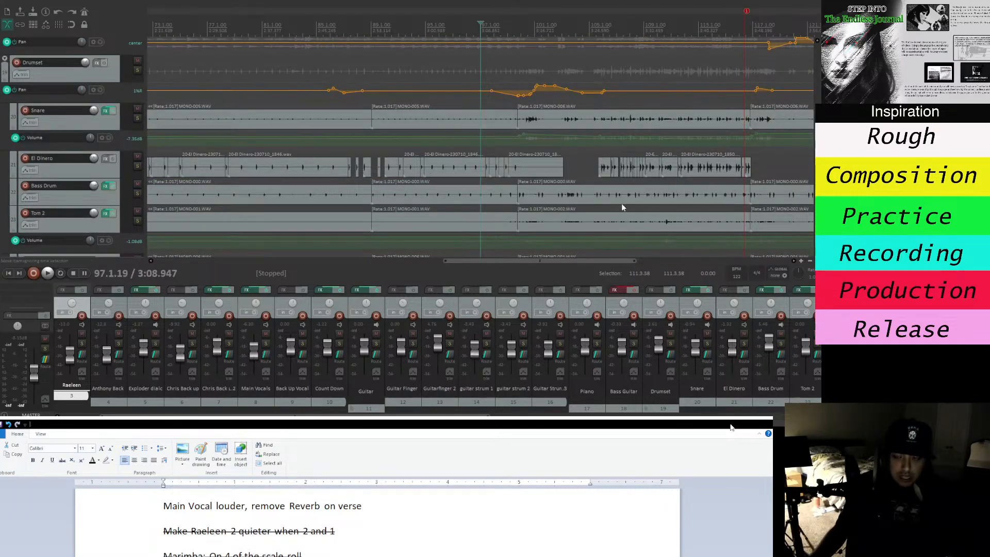
Locate the start of the El Dinero clips in the earlier verse and start playback from bar 38.2.11.
drag(534, 263, 611, 261)
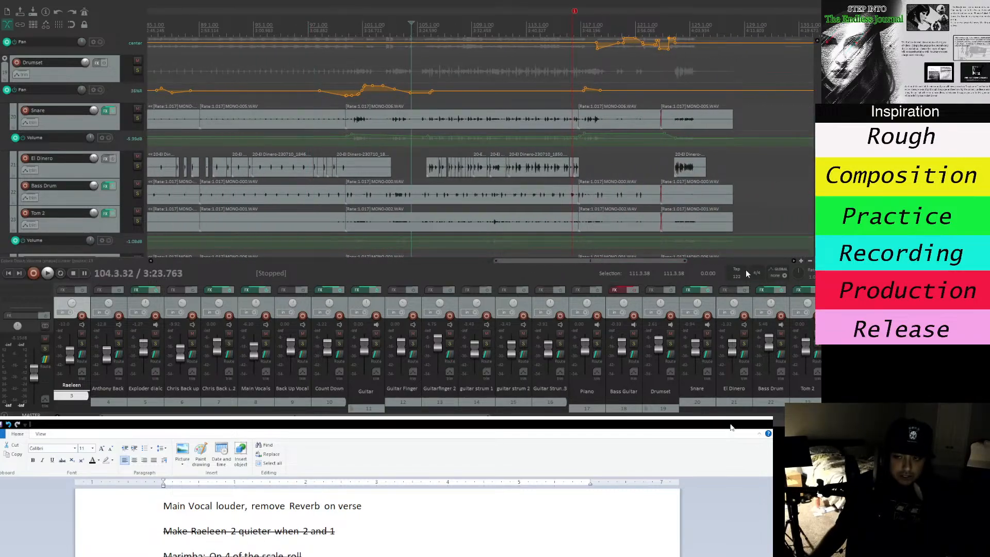
click(801, 261)
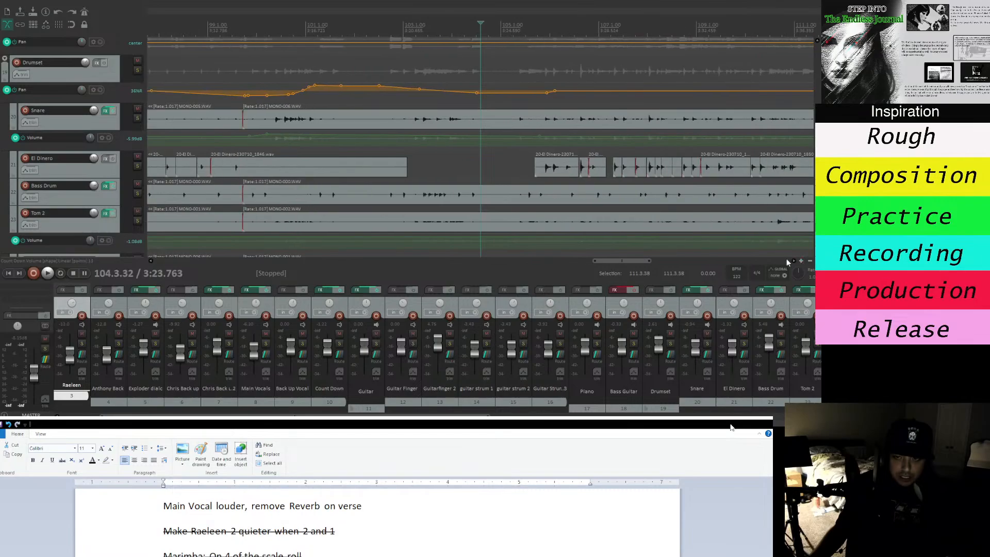
drag(630, 261, 340, 261)
click(390, 27)
key(space)
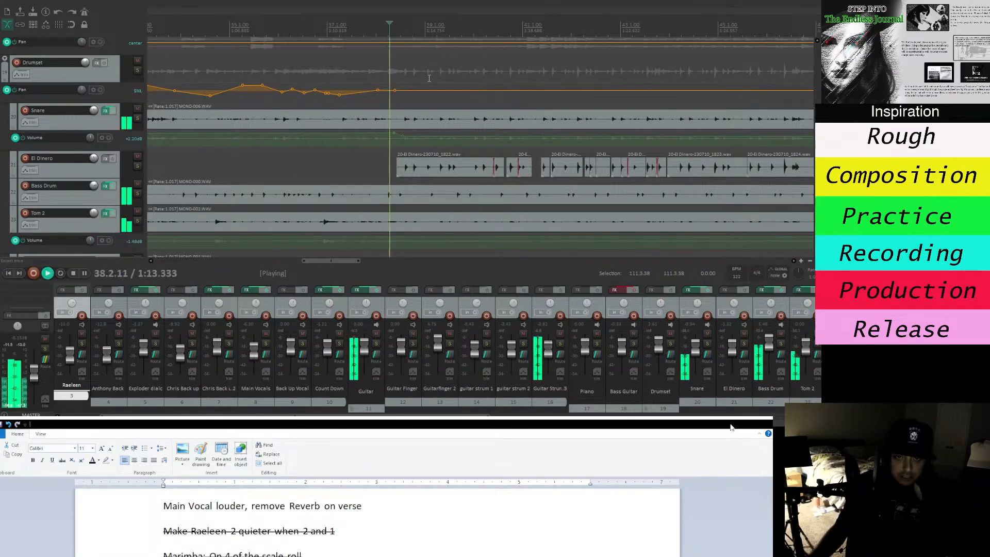
Stop the current playback and audition verse 2 from bar 61.1.39.
key(space)
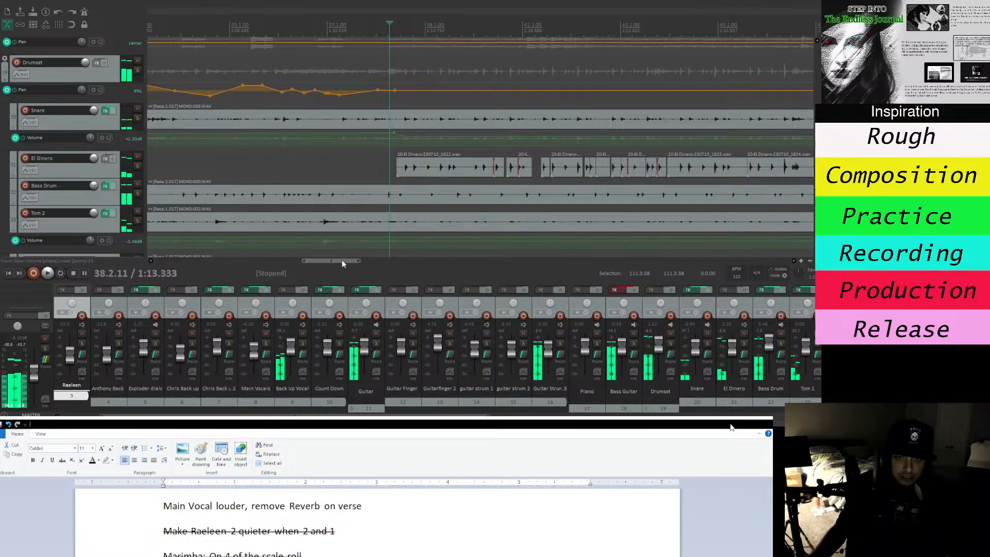
drag(341, 260, 453, 269)
click(295, 26)
key(space)
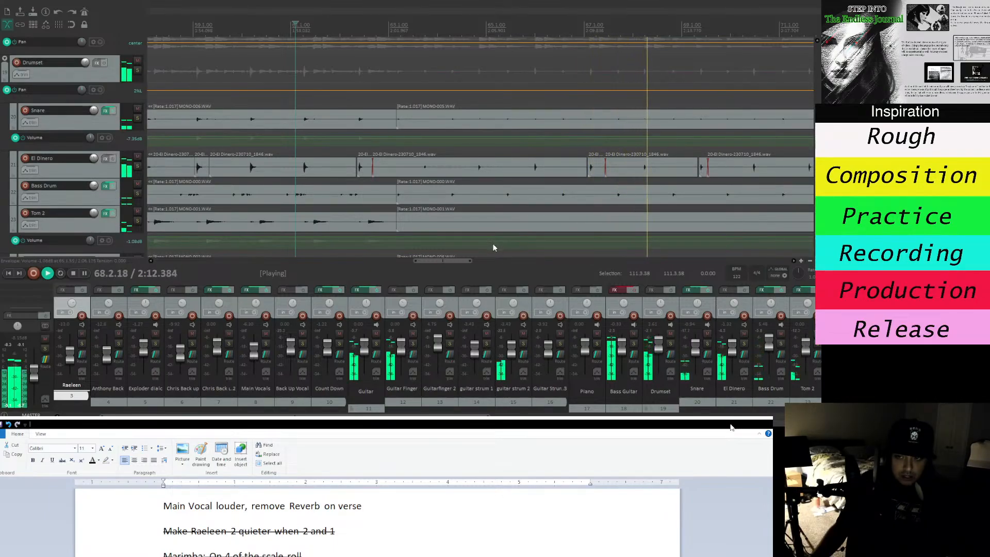
key(space)
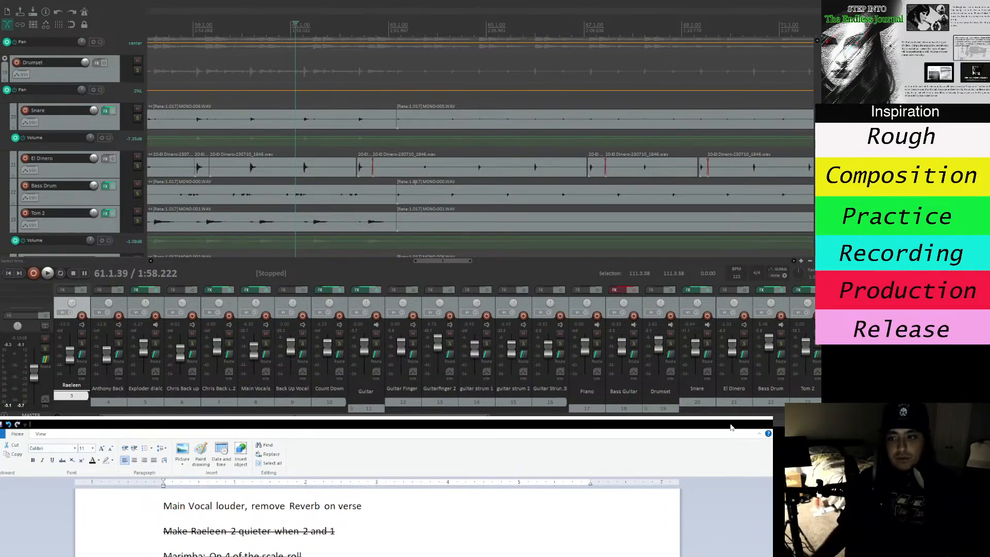
Show the volume envelope of the El Dinero track and enlarge the track's height to reveal its click waveforms.
click(108, 175)
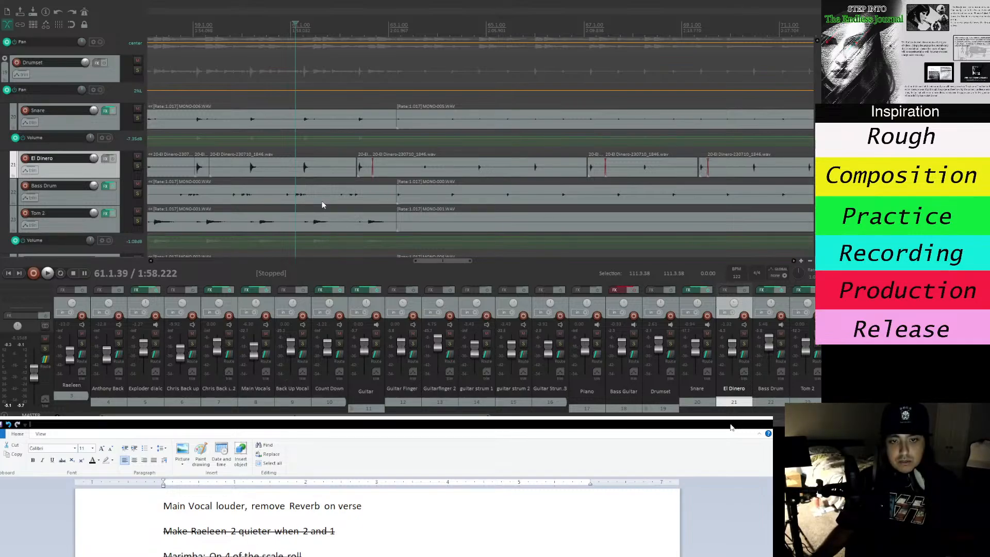
key(v)
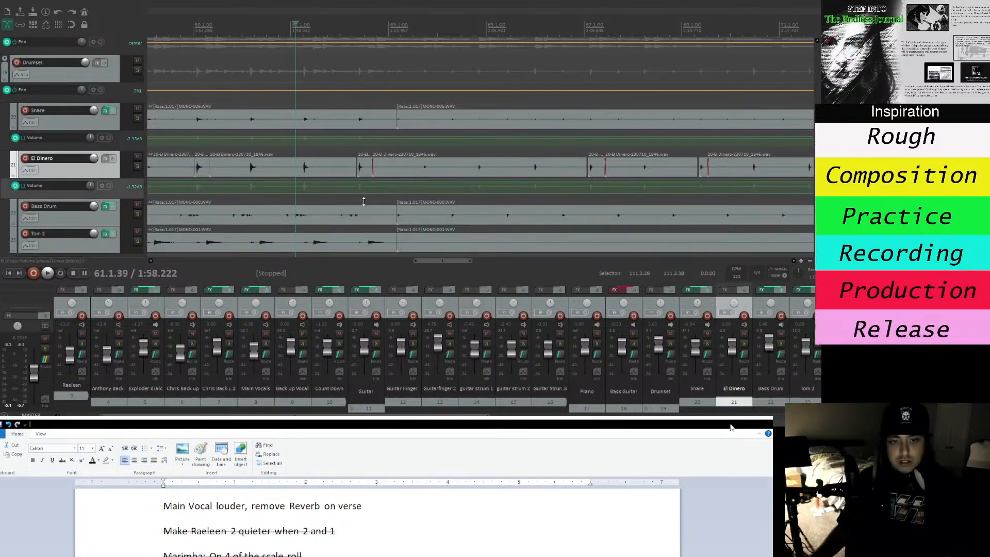
drag(445, 415, 447, 415)
drag(447, 263, 457, 261)
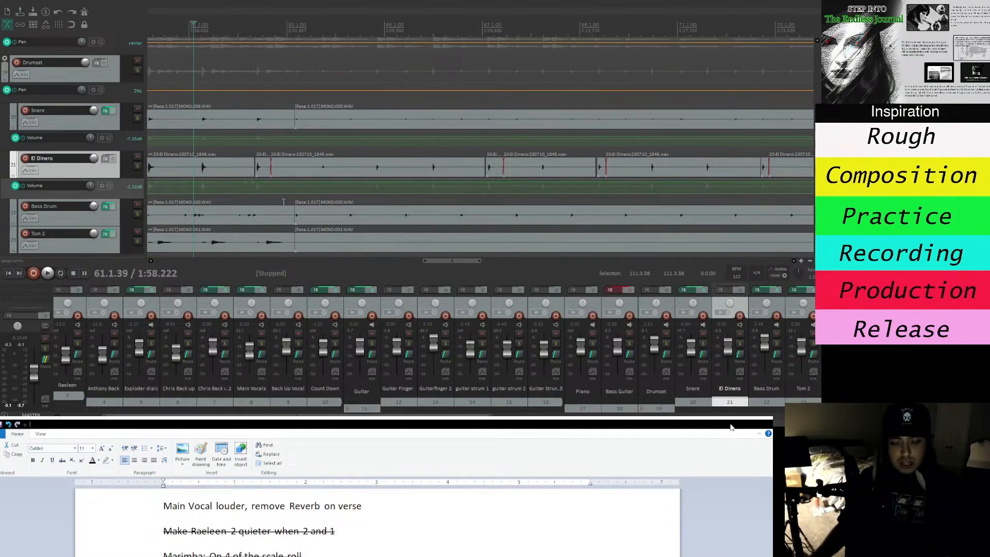
click(810, 262)
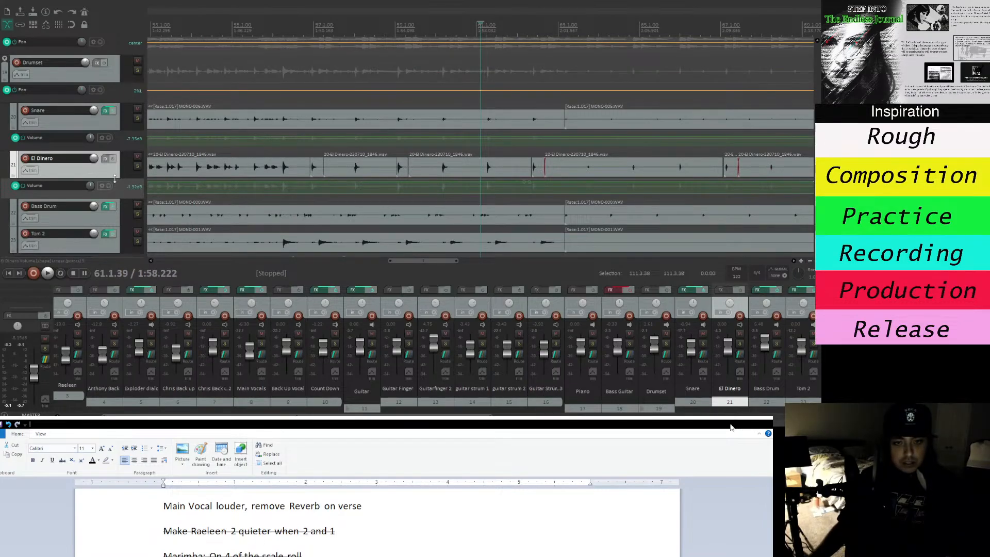
drag(114, 178, 124, 227)
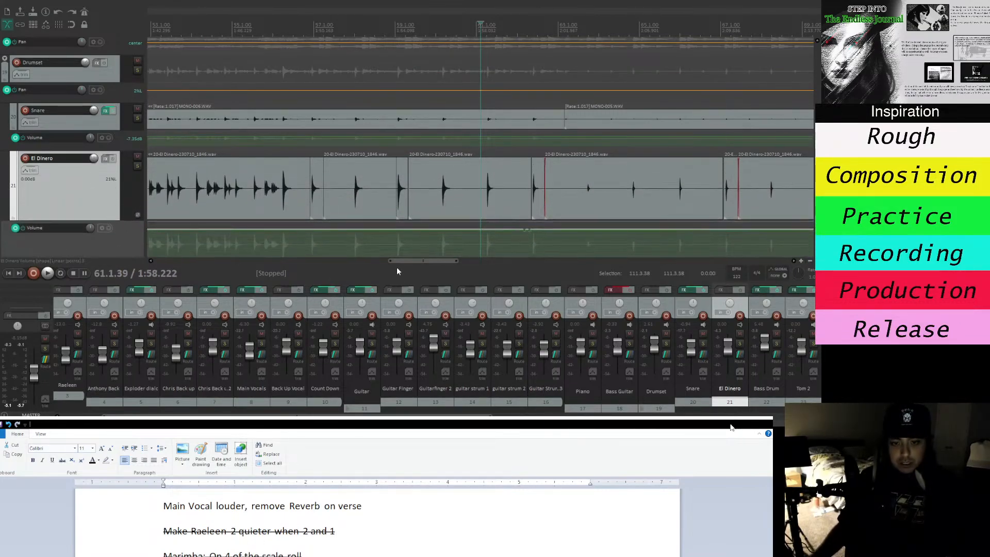
Listen to the verse 2 clicks from bar 63.4.43 and stop with the edit cursor at 61.4.14.
drag(396, 262, 406, 262)
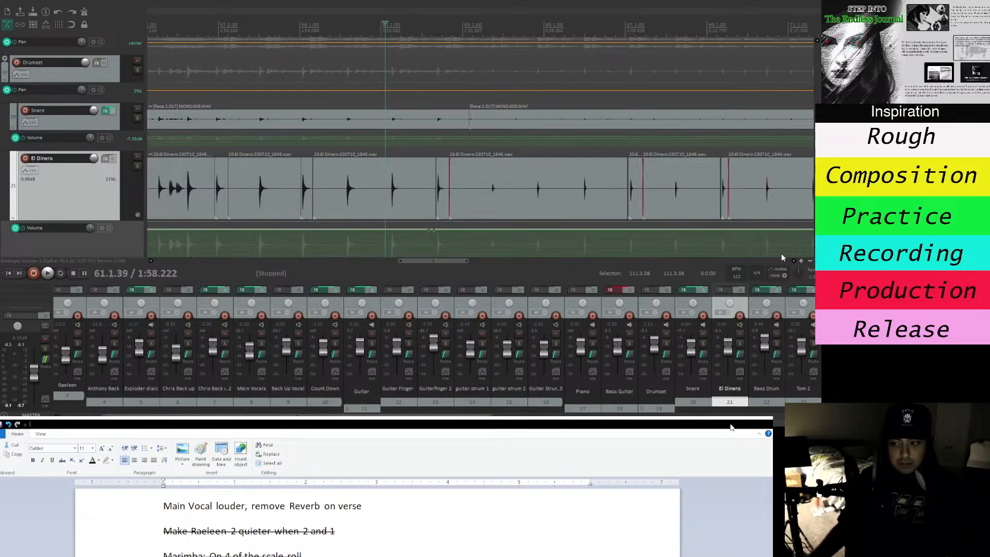
click(810, 262)
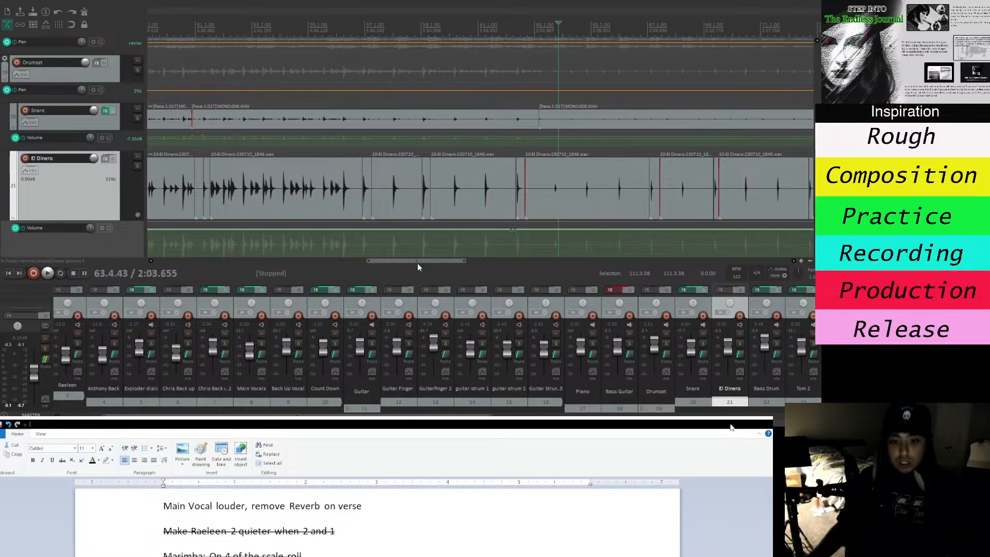
drag(426, 261, 439, 261)
key(space)
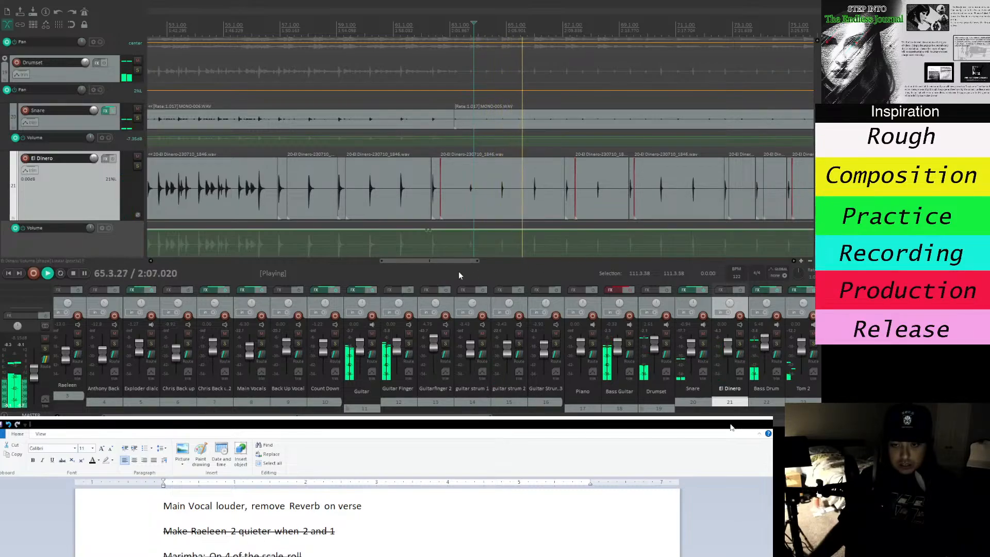
drag(456, 260, 484, 261)
key(space)
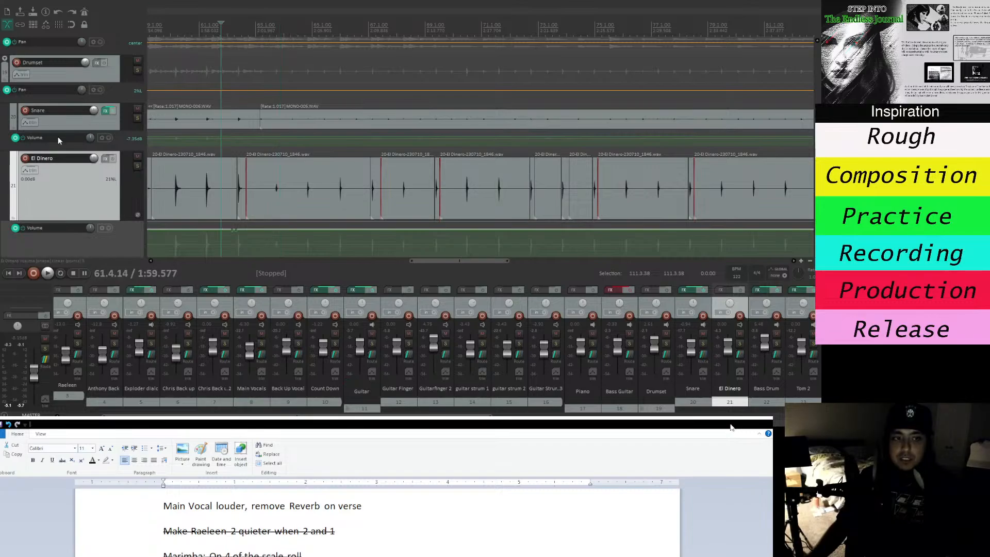
Mute the El Dinero track, audition the verse from bar 61.4.14 without it, and unmute the track.
click(137, 156)
key(space)
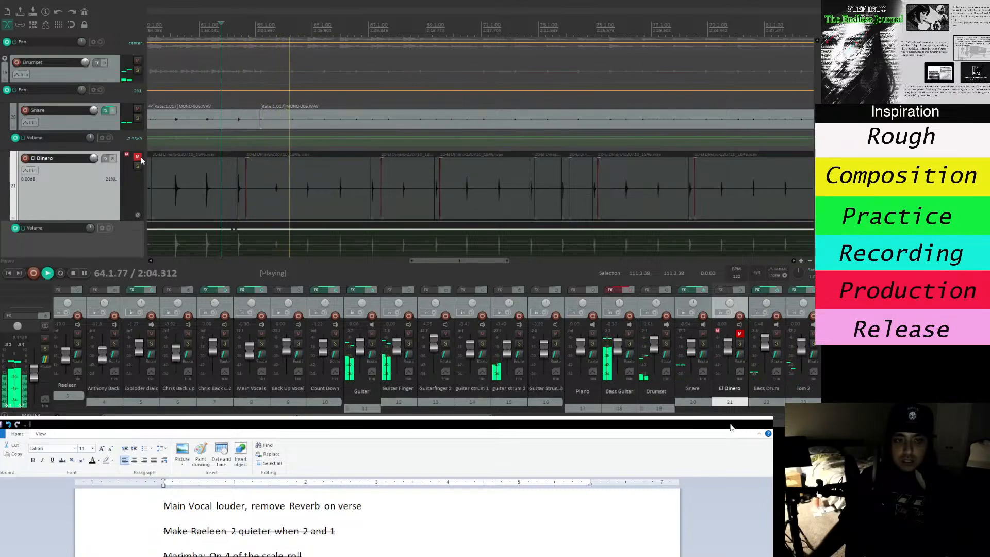
key(space)
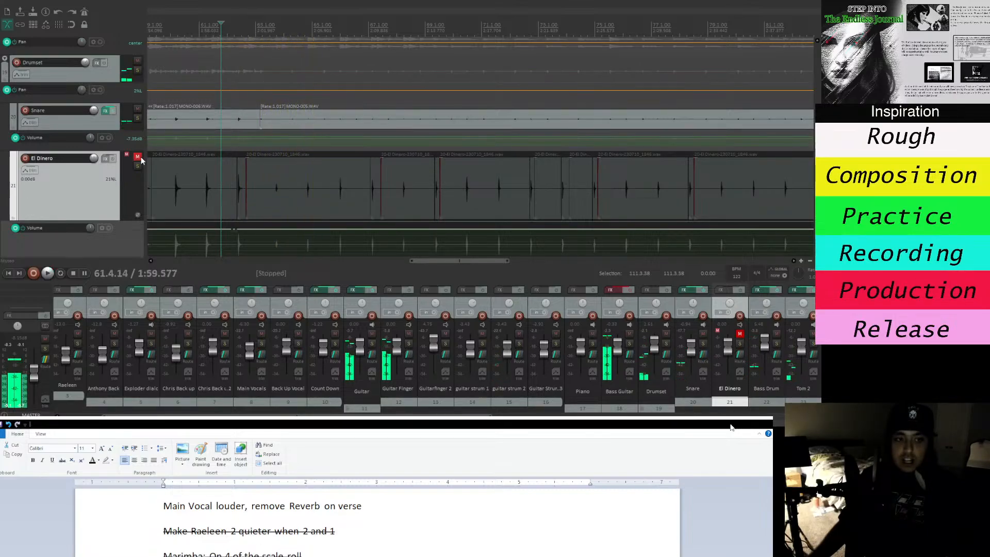
click(138, 157)
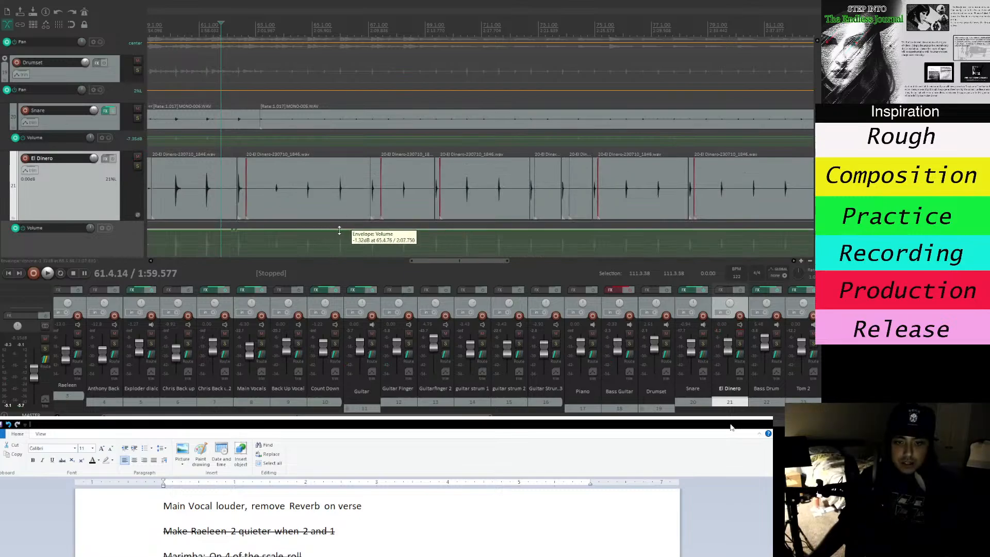
Find the gaps between El Dinero clips further along the song and audition the passage from bar 86.1.76.
drag(499, 262, 540, 262)
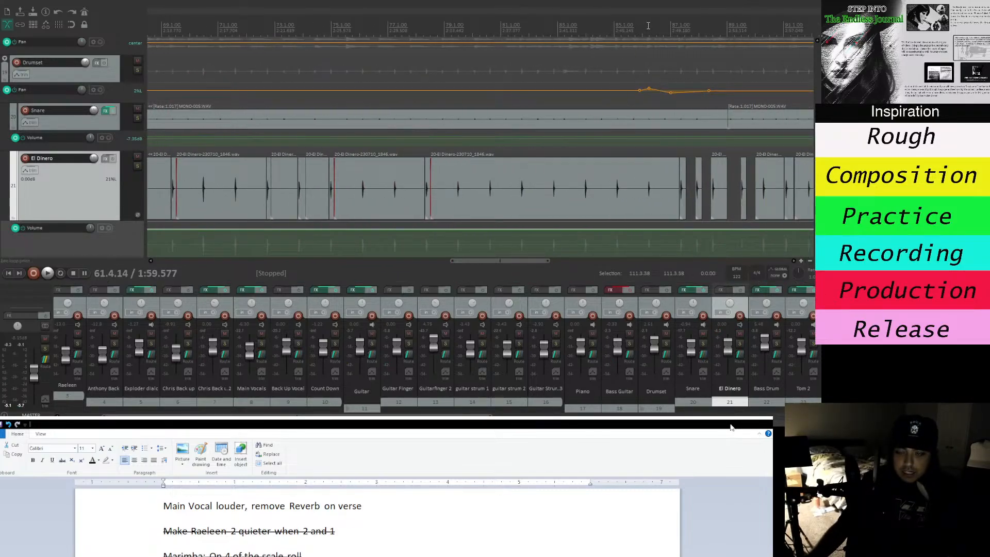
click(811, 262)
click(811, 261)
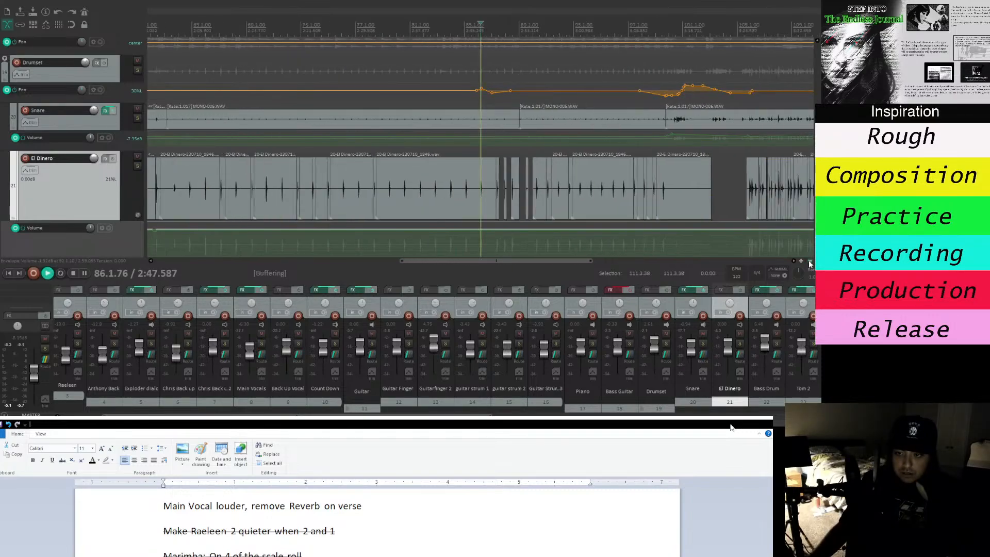
key(space)
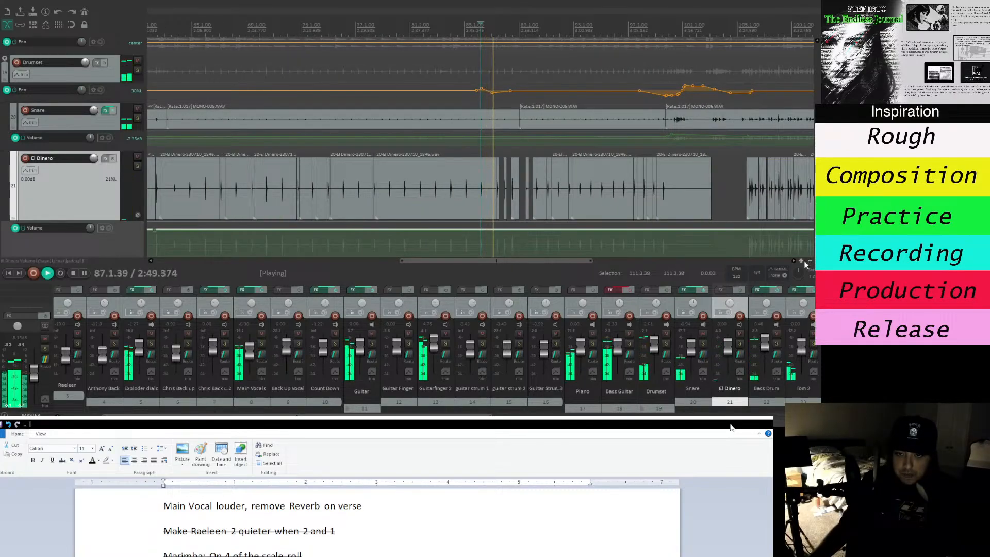
key(space)
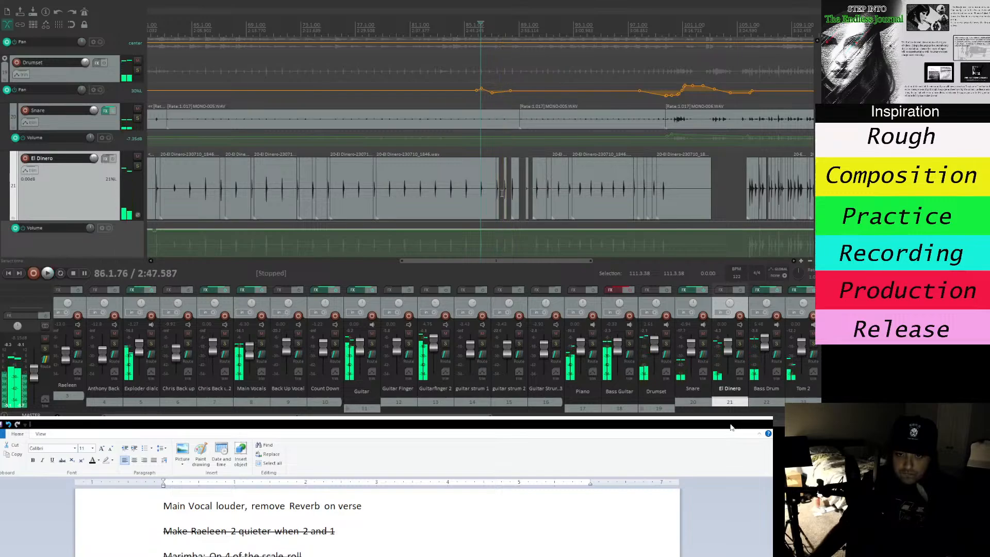
Select the short El Dinero clip at bar 88, solo the Snare track, and play it from 87.3.35.
click(505, 191)
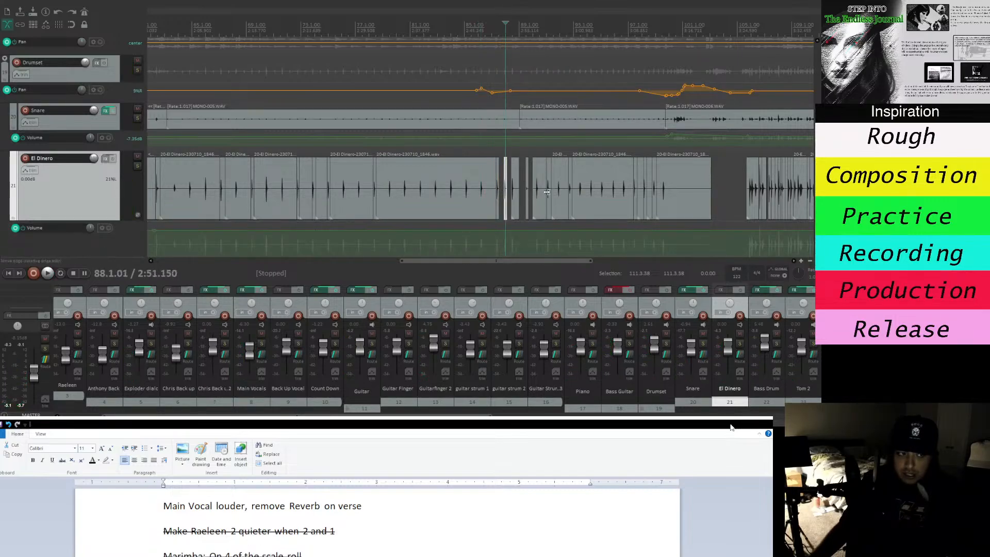
click(800, 261)
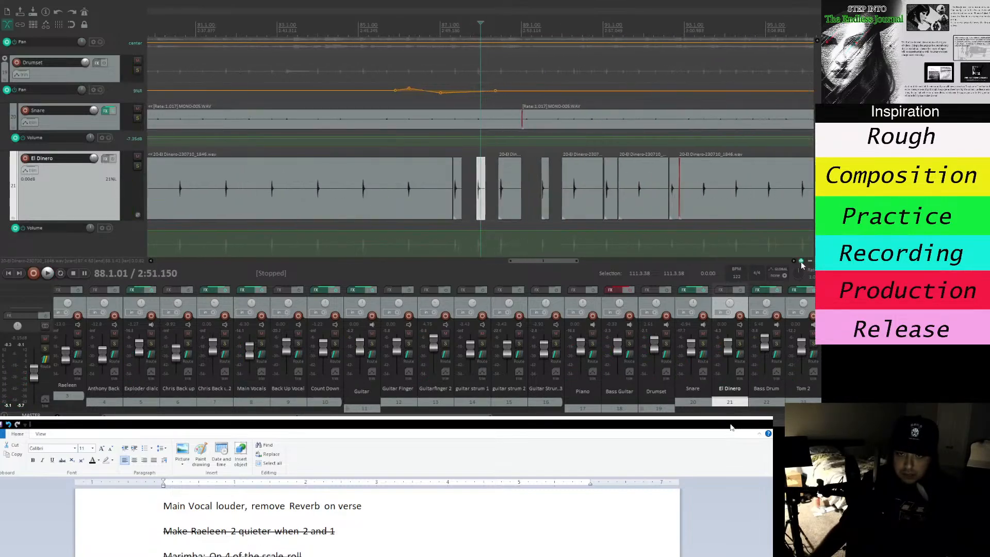
click(137, 118)
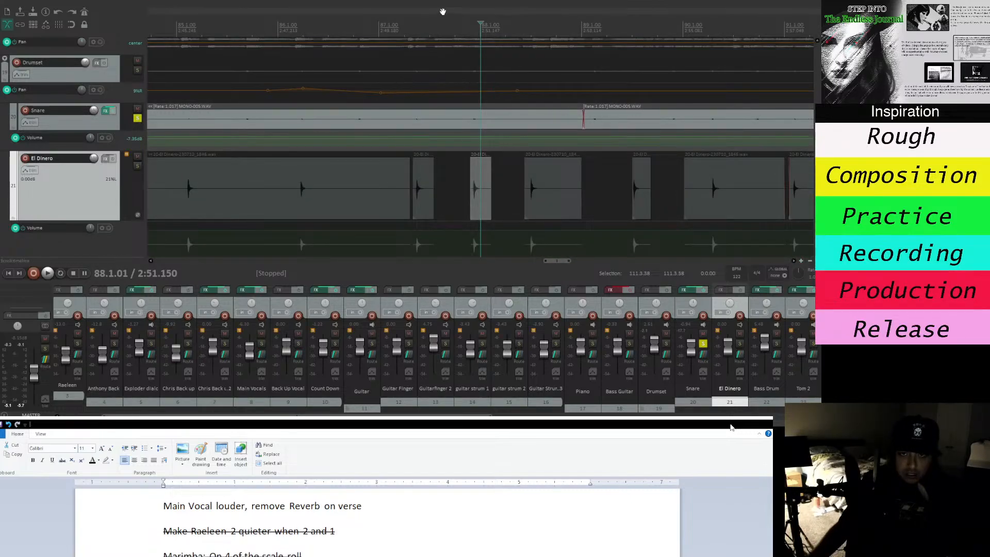
click(439, 38)
key(space)
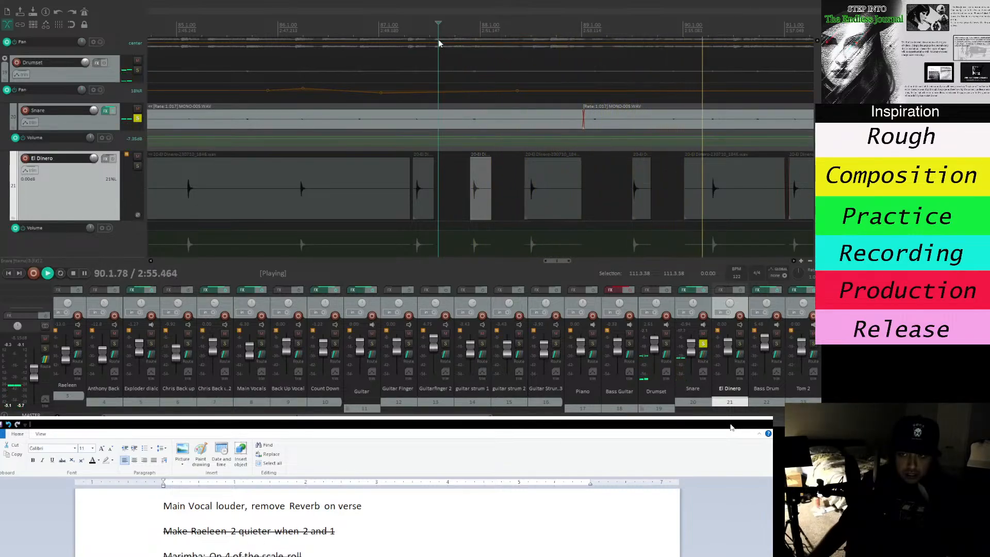
key(space)
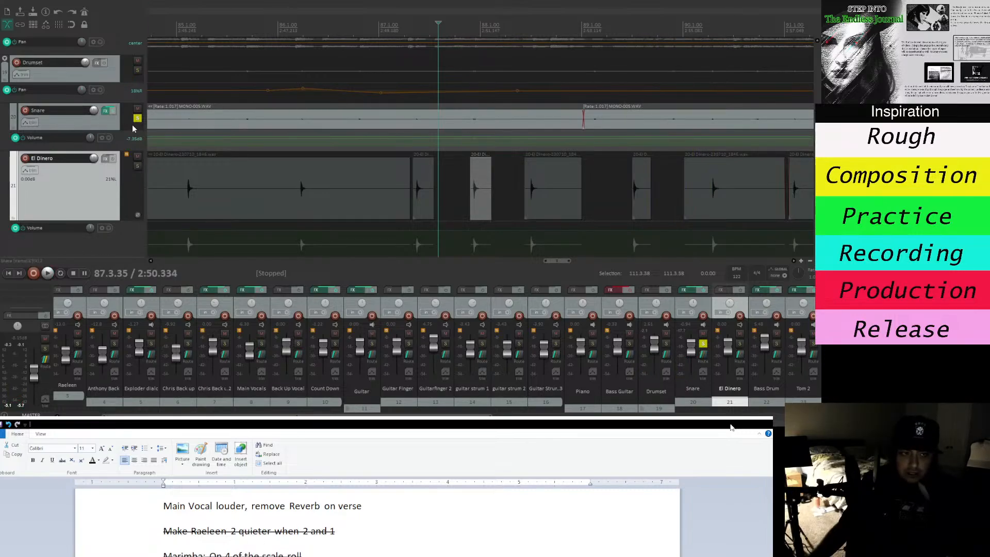
Listen to the soloed snare from bar 85.3.43 and again from bar 100.2.38 for comparison.
click(238, 36)
key(space)
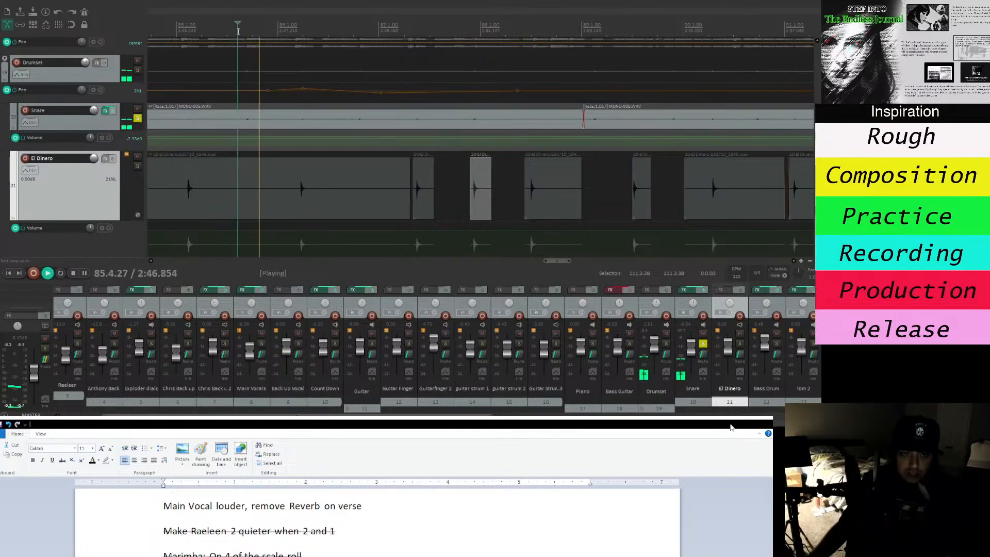
key(space)
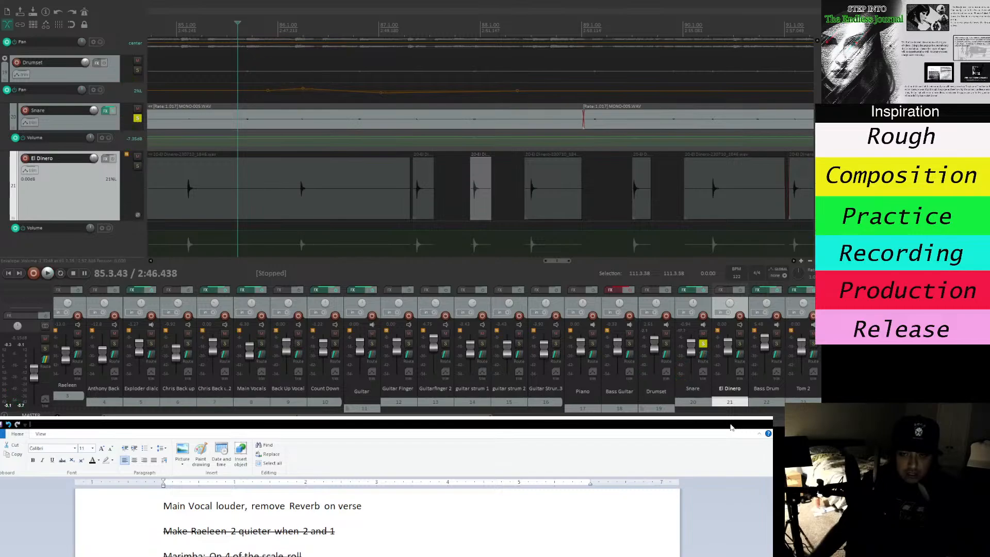
click(810, 261)
click(811, 262)
click(810, 262)
click(810, 261)
click(811, 262)
click(811, 262)
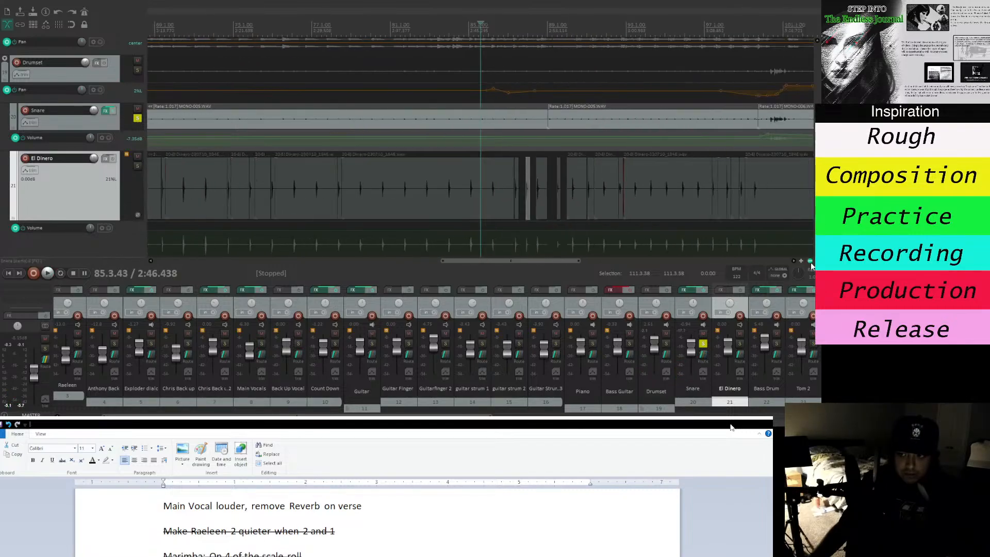
click(810, 262)
click(682, 30)
key(space)
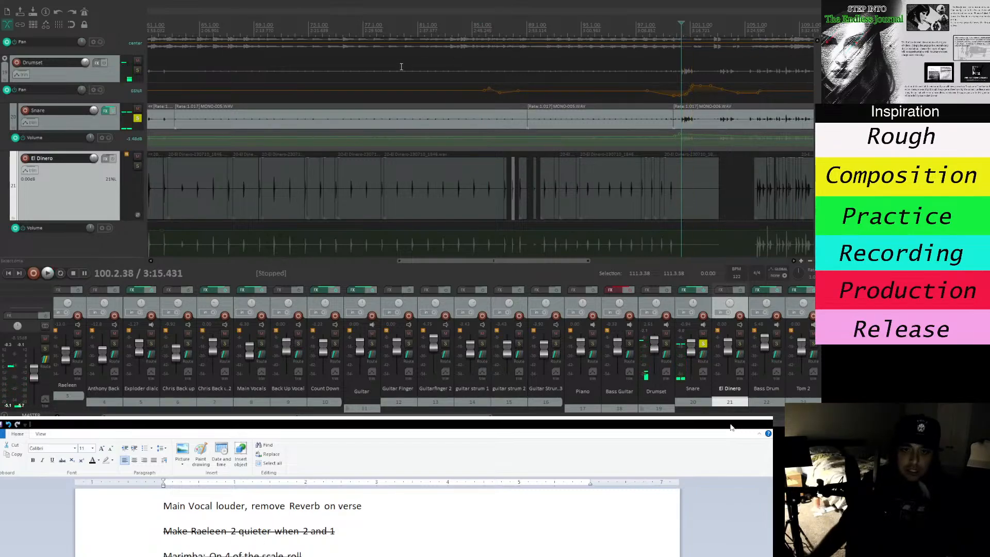
Audition the soloed snare around bar 88 and delete the selected short El Dinero clip there.
click(802, 262)
click(801, 261)
click(802, 261)
click(801, 261)
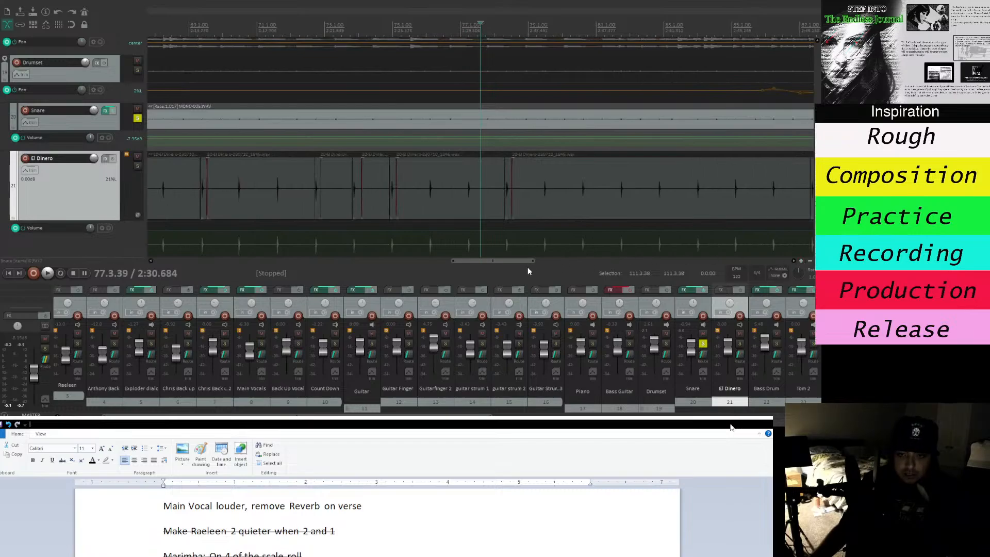
drag(497, 260, 528, 261)
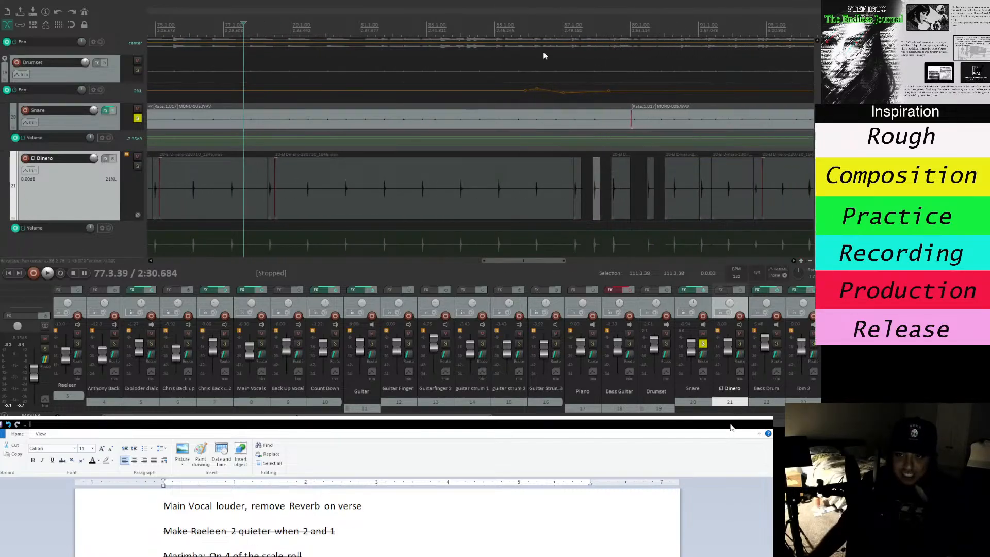
key(space)
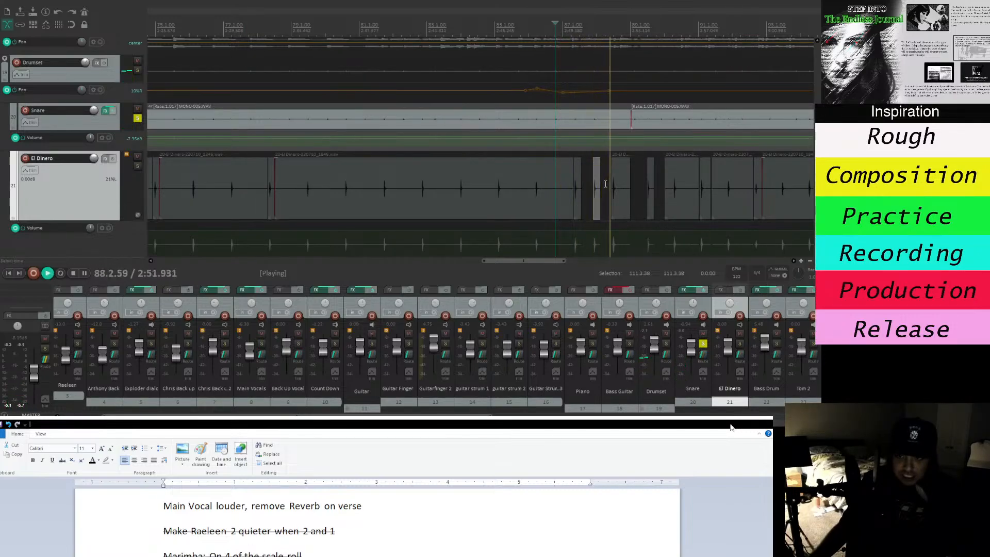
key(space)
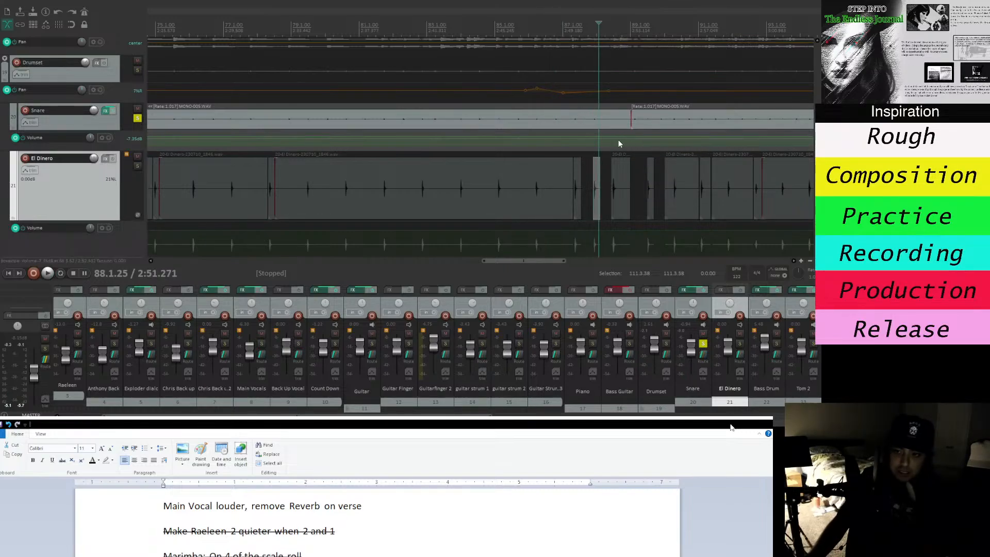
key(Delete)
Solo the Bass Drum track alongside the Snare and play both from bar 86.4.53.
click(559, 27)
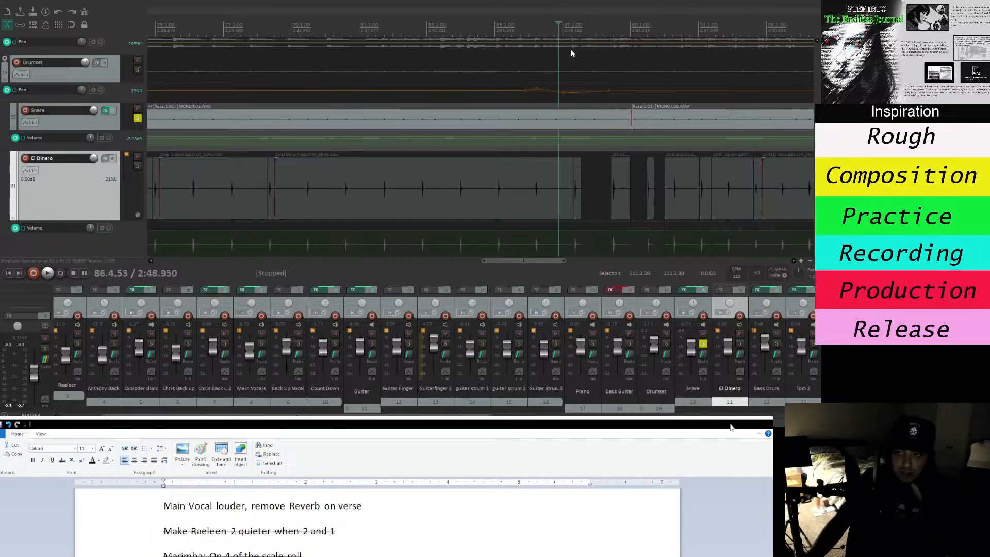
drag(542, 260, 570, 266)
drag(552, 265, 547, 264)
drag(817, 150, 816, 161)
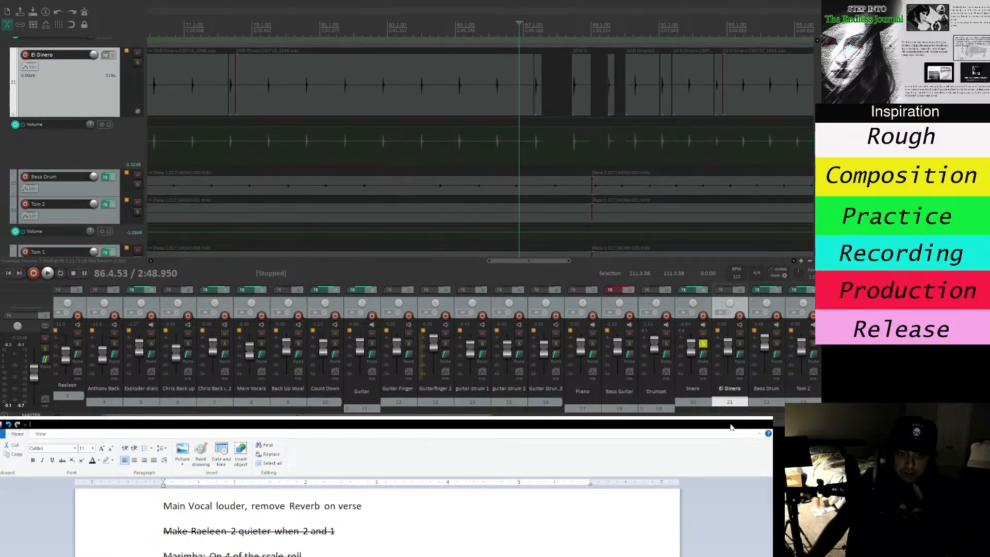
click(140, 184)
key(space)
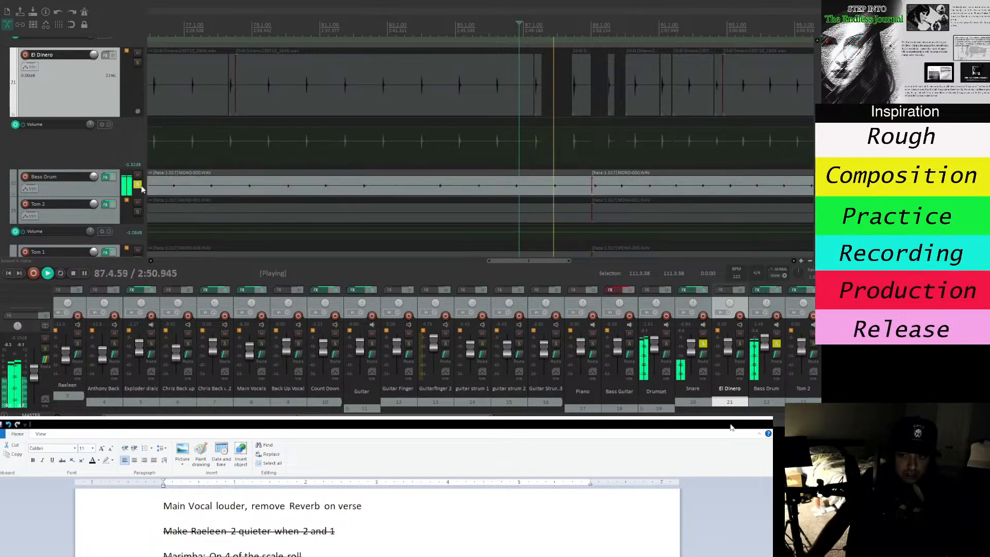
Unsolo the Bass Drum track and play the soloed Snare by itself from 86.4.53.
key(space)
click(139, 184)
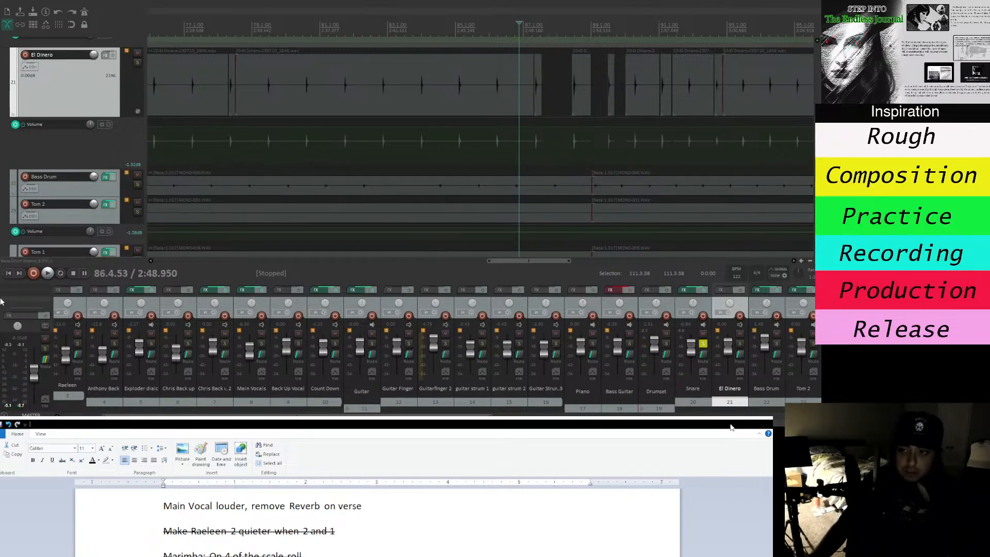
scroll(424, 242, up, 3)
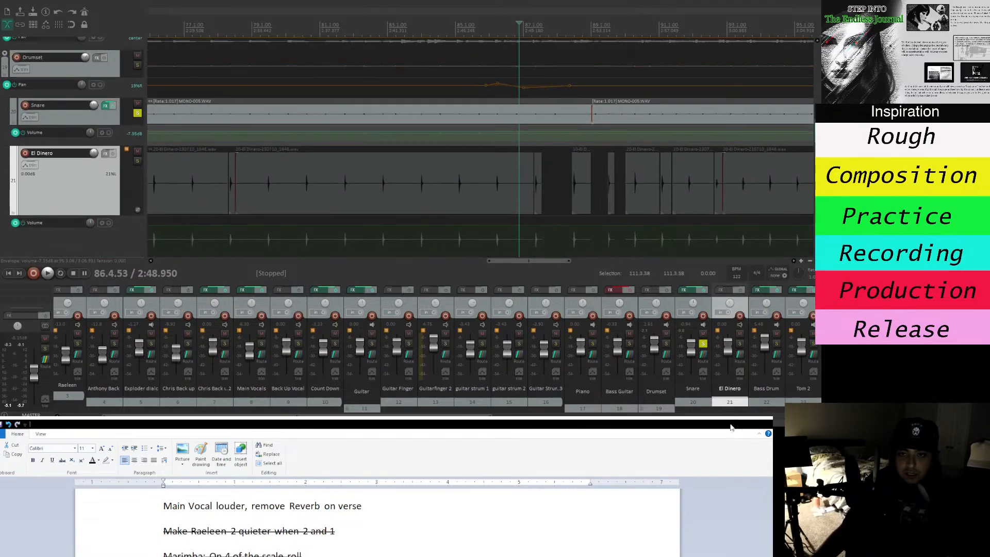
scroll(144, 132, up, 1)
key(space)
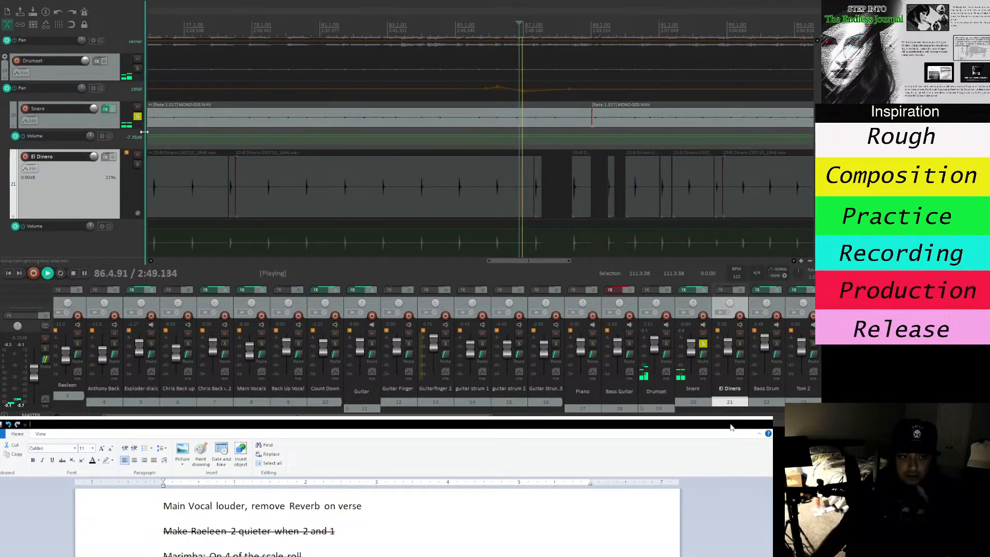
Solo El Dinero alongside the Snare to compare them, and clear both solos after stopping playback.
click(137, 164)
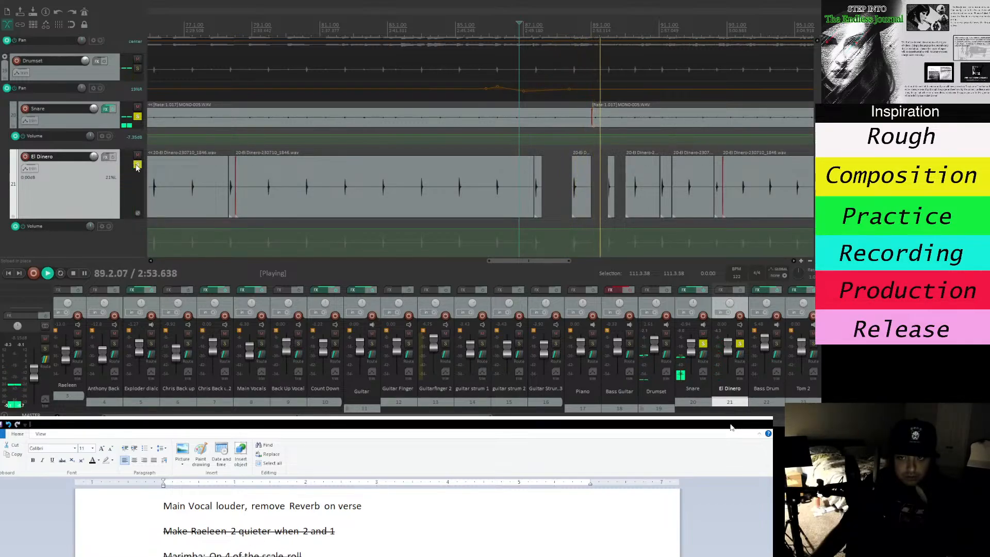
click(137, 165)
key(space)
click(137, 117)
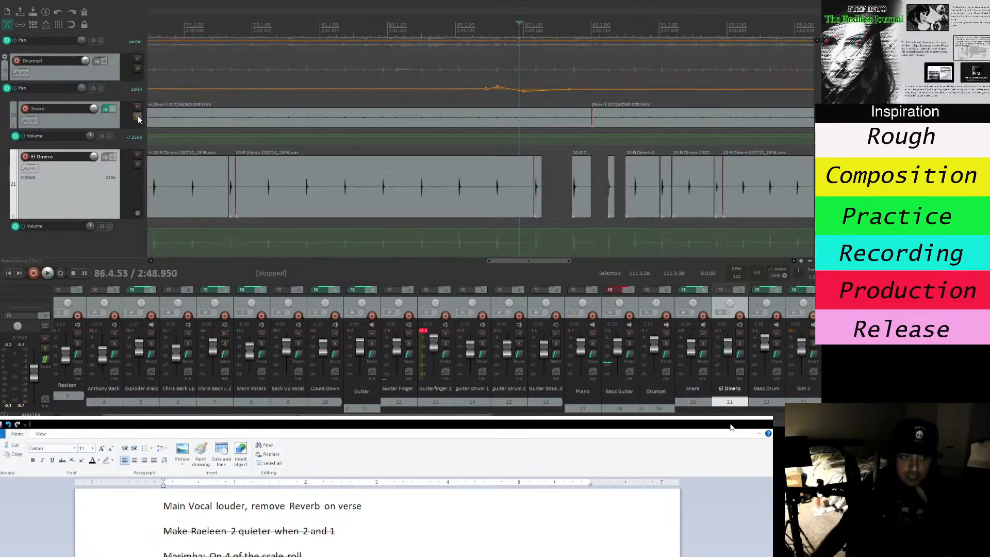
Play the full mix from 61.4.77 to check the El Dinero level going into bar 63.
drag(537, 260, 460, 270)
click(358, 27)
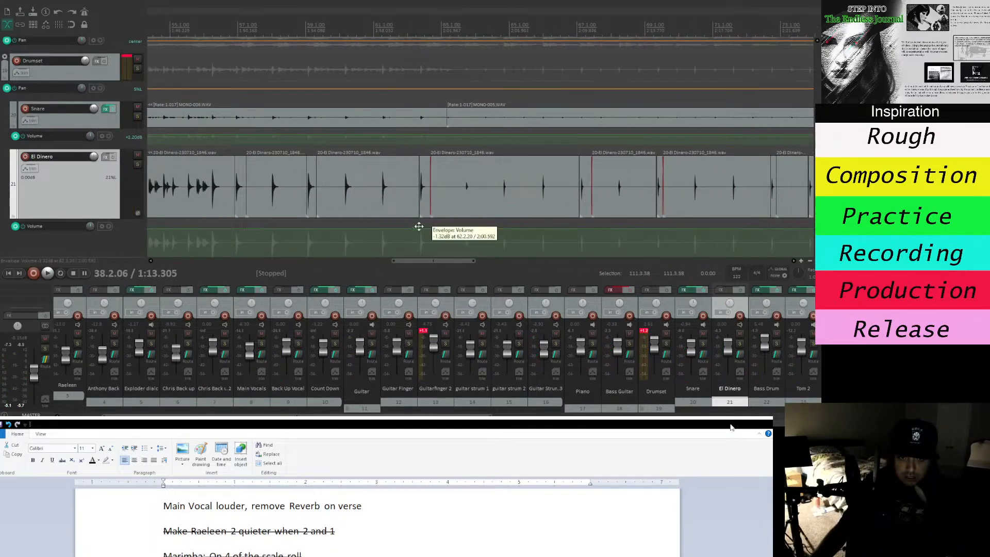
click(401, 29)
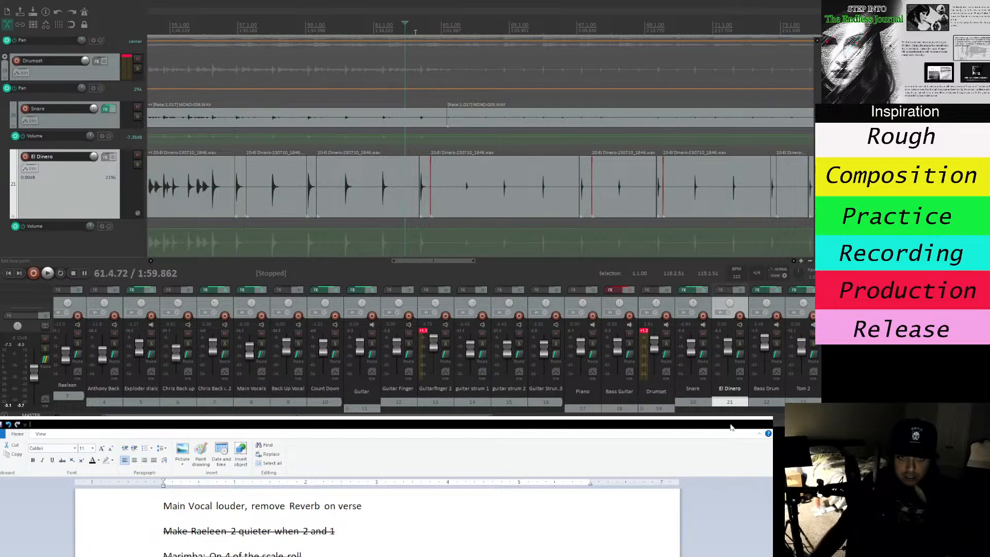
click(406, 29)
click(409, 39)
key(space)
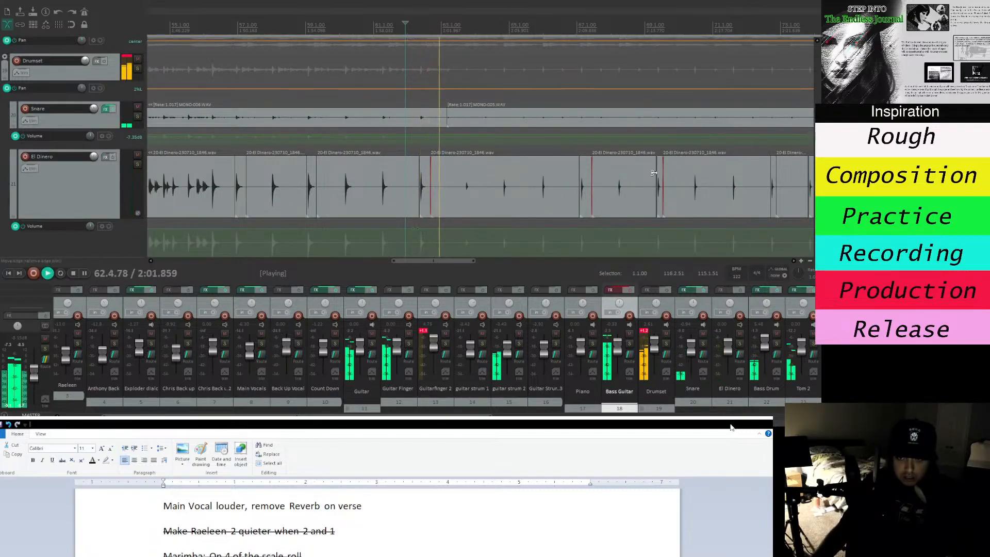
key(space)
Add El Dinero volume envelope points around bars 62 and 100, and lower the section between them.
click(467, 227)
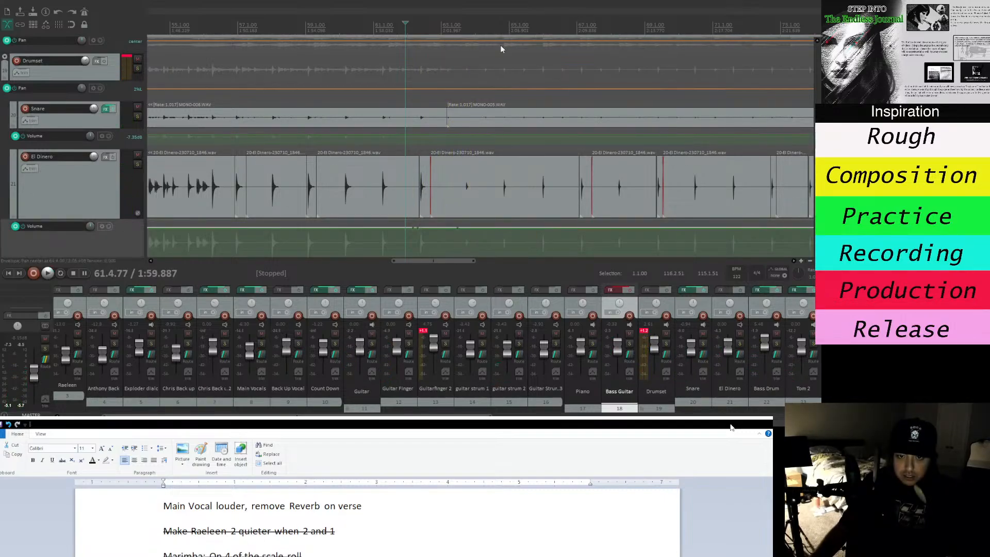
drag(454, 262, 463, 263)
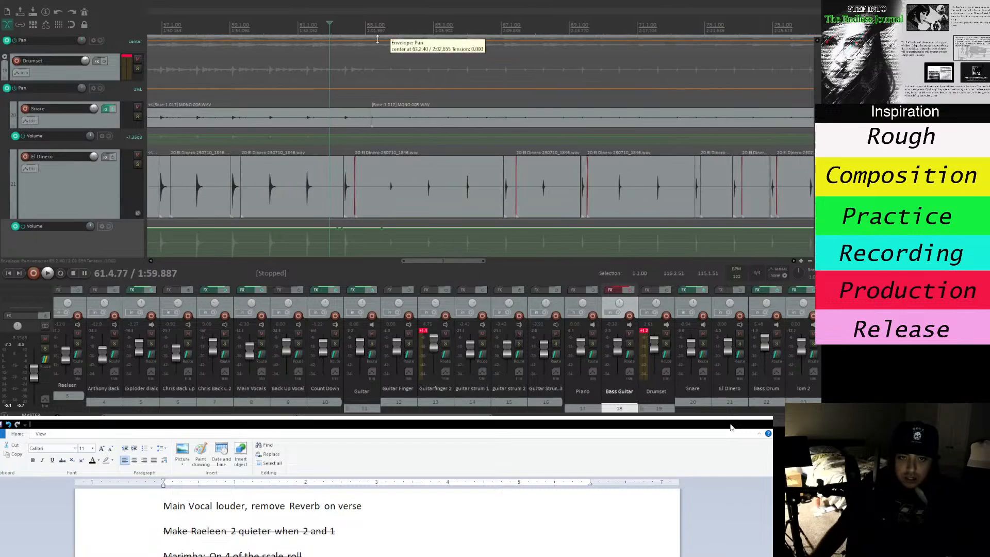
click(368, 22)
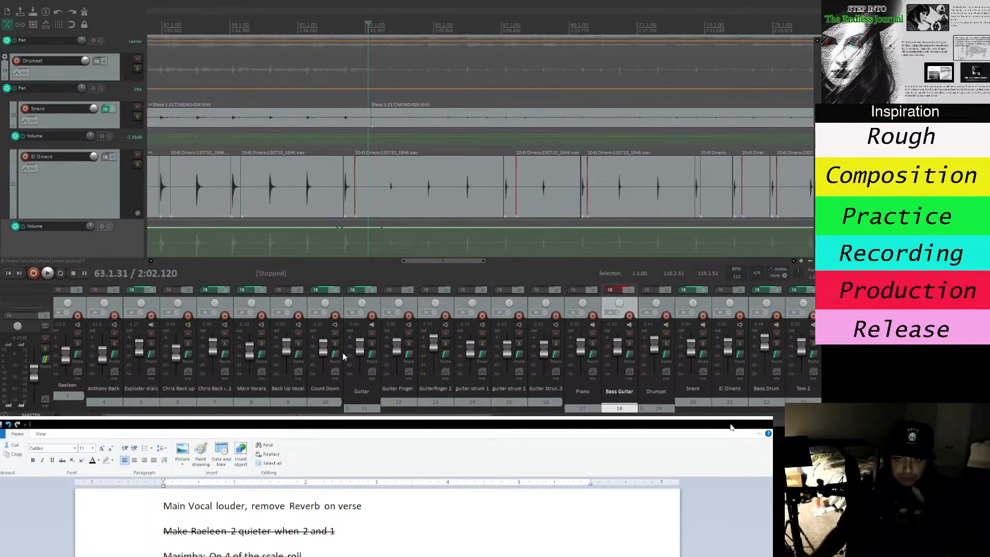
drag(478, 262, 483, 262)
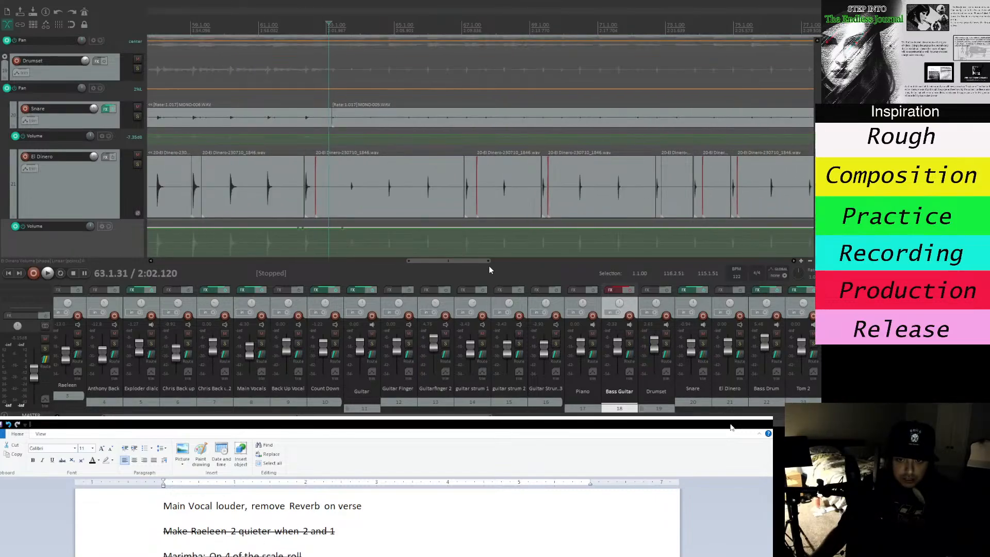
drag(475, 261, 607, 277)
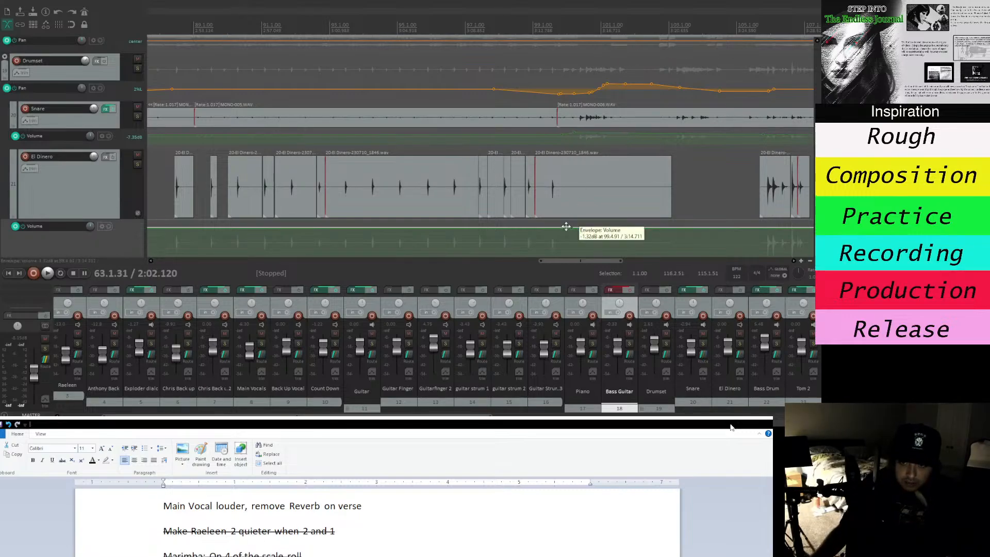
drag(566, 227, 409, 266)
drag(420, 227, 419, 238)
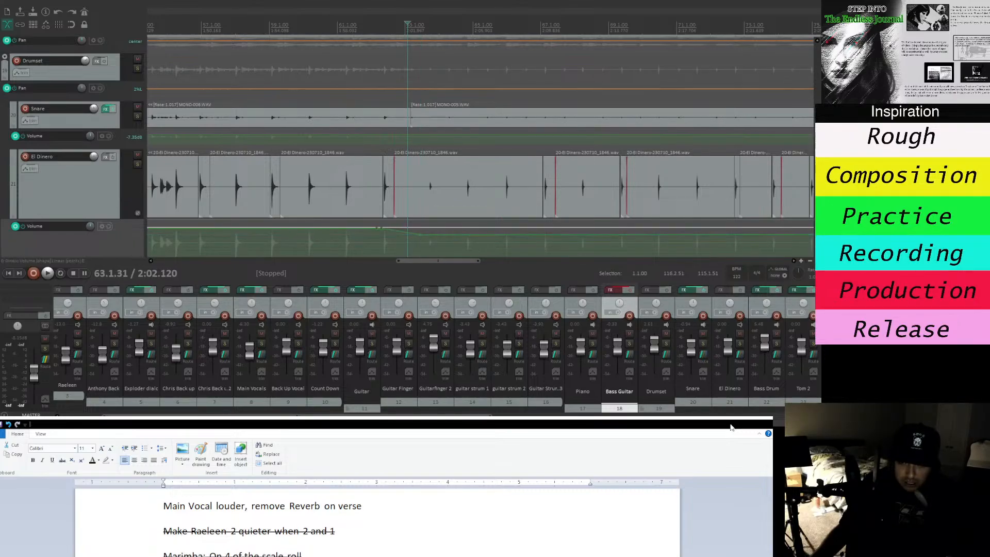
Check the lowered El Dinero volume section through bar 101 and pull its starting point near bar 63 down to about -9.5 dB.
click(810, 261)
click(810, 261)
click(810, 261)
click(810, 261)
click(817, 253)
click(817, 253)
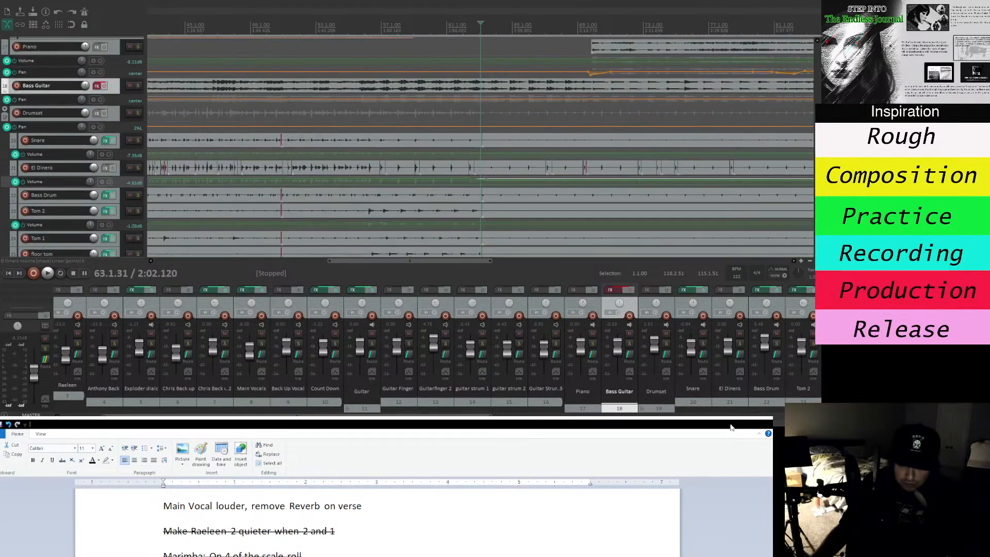
click(817, 244)
click(817, 245)
click(817, 245)
click(817, 245)
click(817, 245)
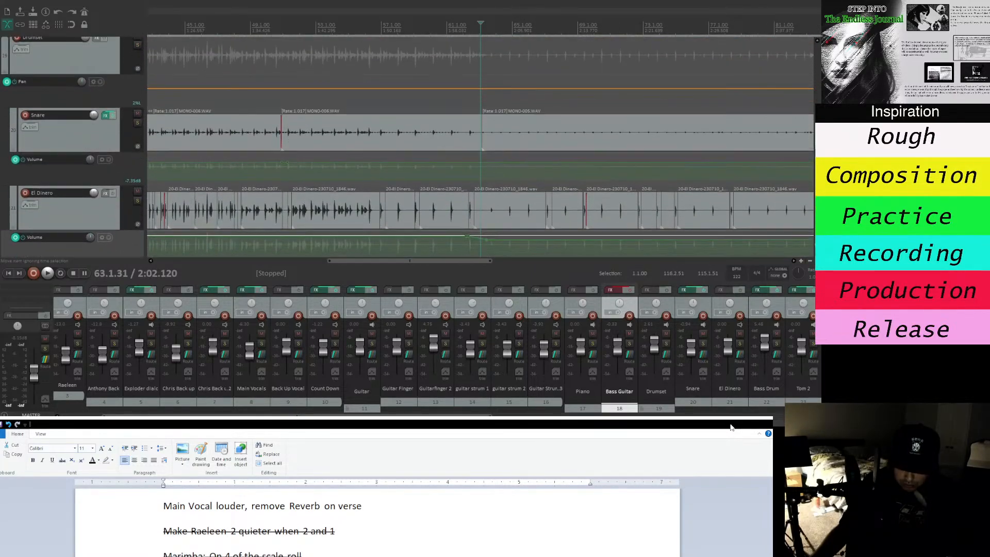
click(817, 245)
click(817, 245)
scroll(694, 172, down, 3)
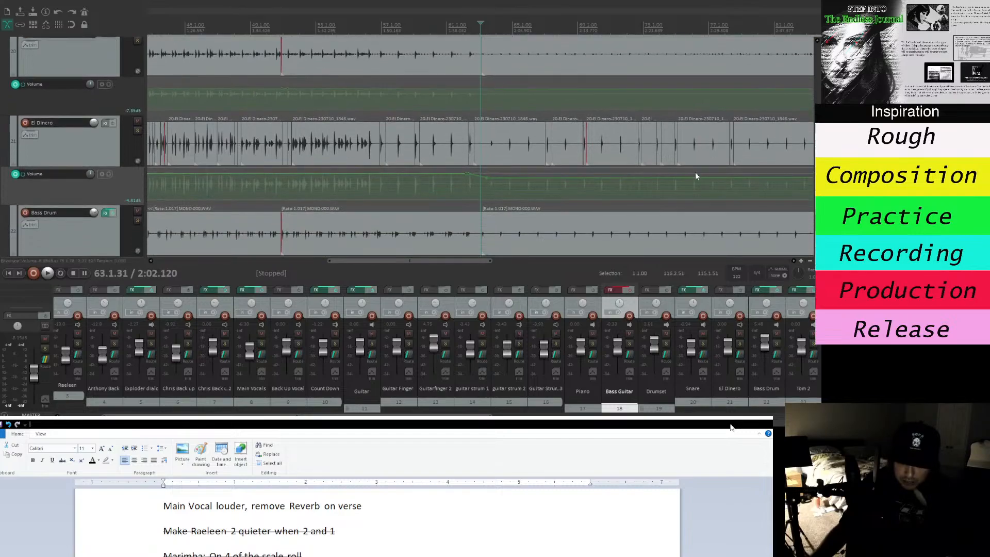
drag(487, 262, 589, 273)
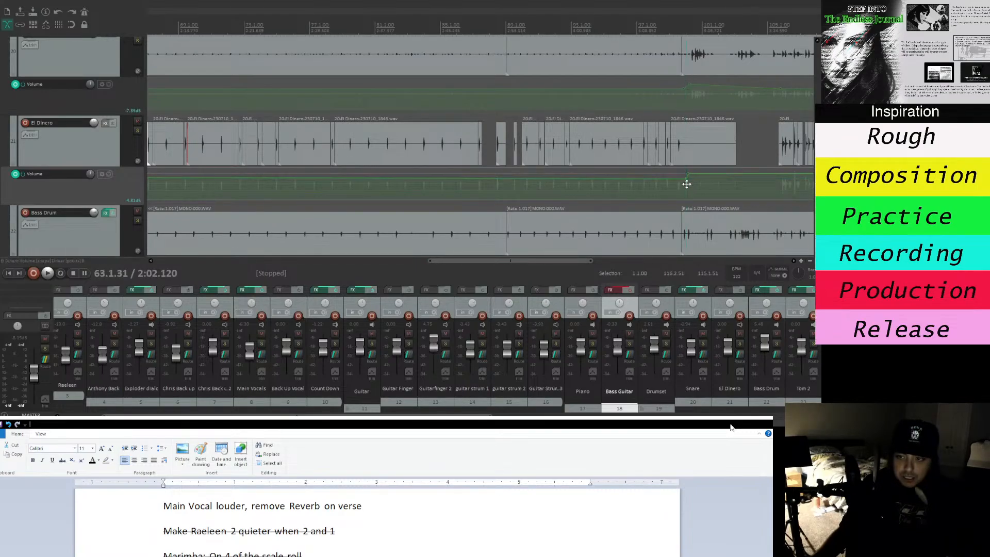
drag(550, 259, 485, 270)
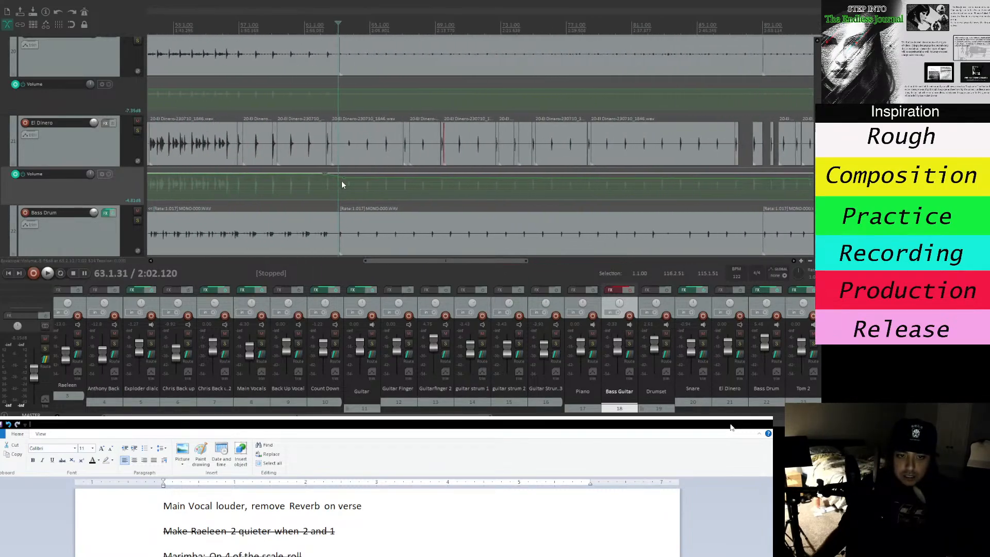
drag(342, 181, 343, 185)
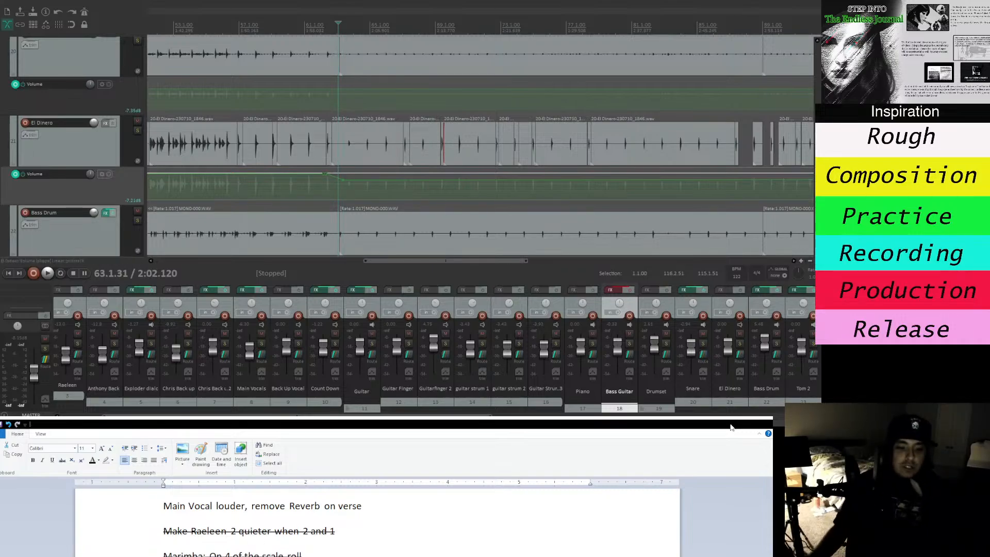
Shift the low point of the El Dinero volume envelope from bar 63 back into bar 62 for a steeper drop.
click(730, 424)
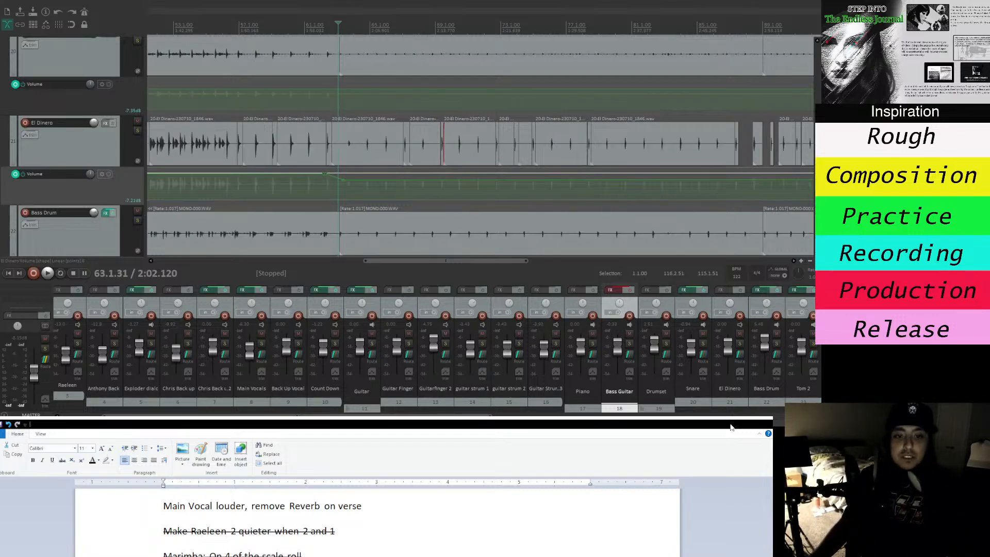
mouse_move(373, 261)
mouse_down()
mouse_move(429, 273)
mouse_move(375, 274)
mouse_up()
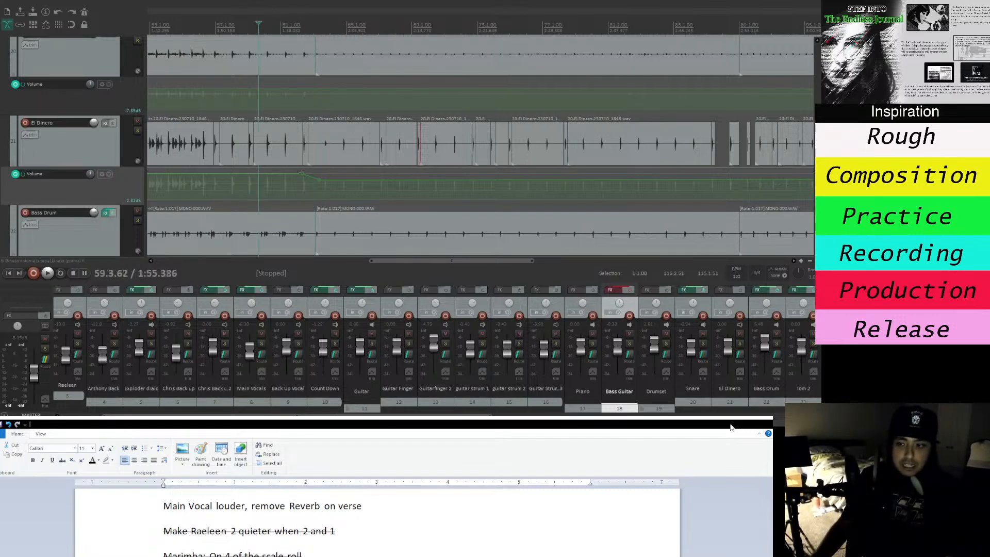
key(ctrl+Up)
key(ctrl+Up)
key(ctrl+Up)
key(ctrl+Up)
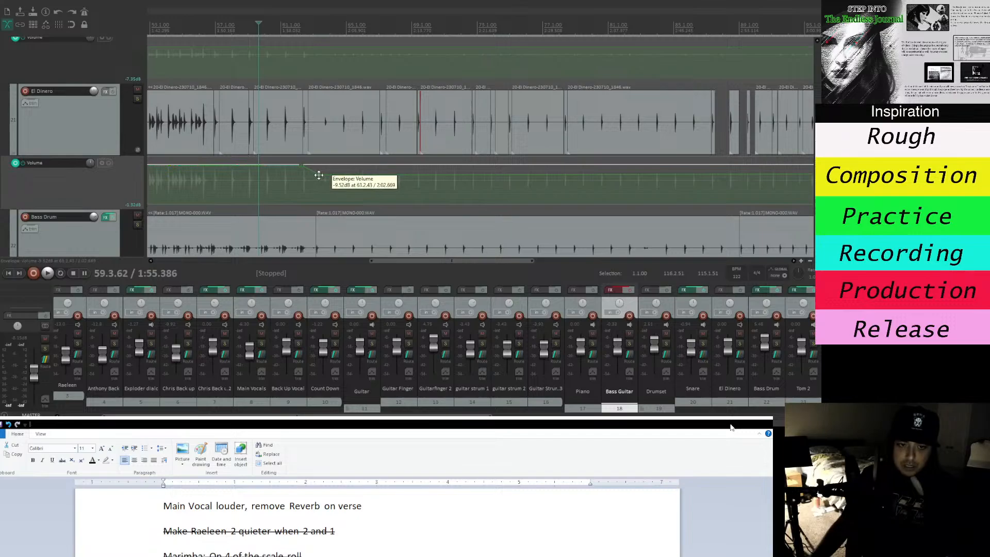
drag(319, 176, 309, 174)
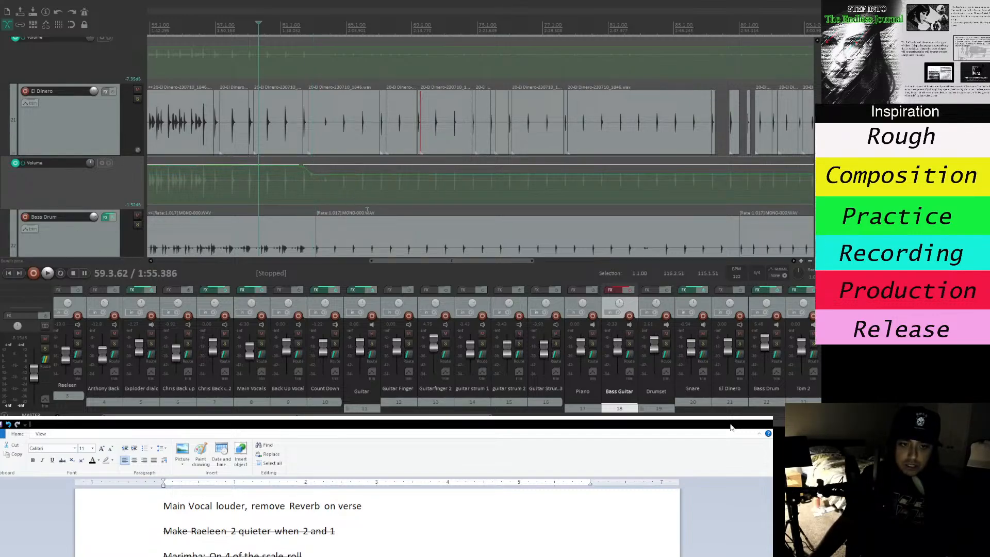
Play the full mix from around bar 59 and again from 62.2.60 to check the El Dinero volume drop.
mouse_move(379, 261)
mouse_down()
mouse_move(484, 270)
mouse_move(373, 256)
mouse_up()
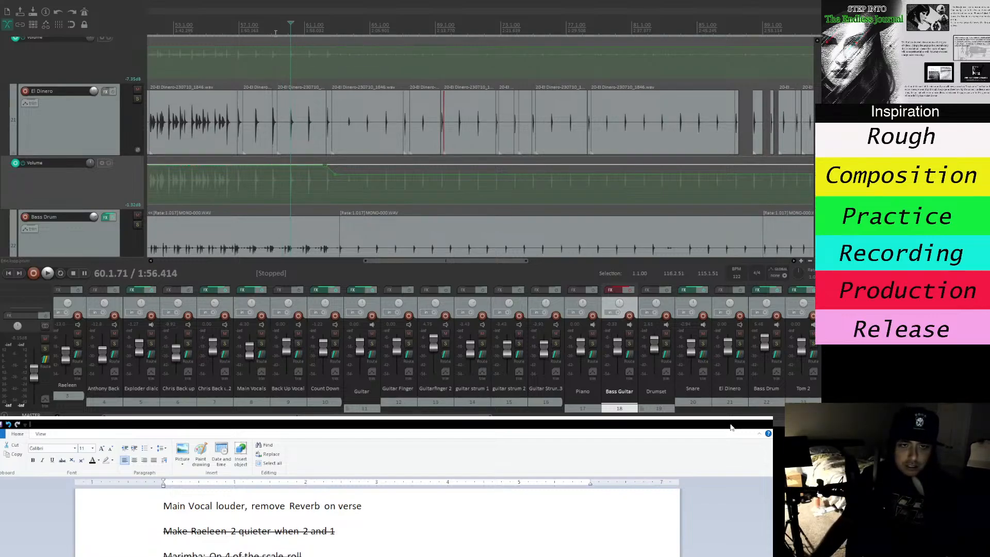
key(space)
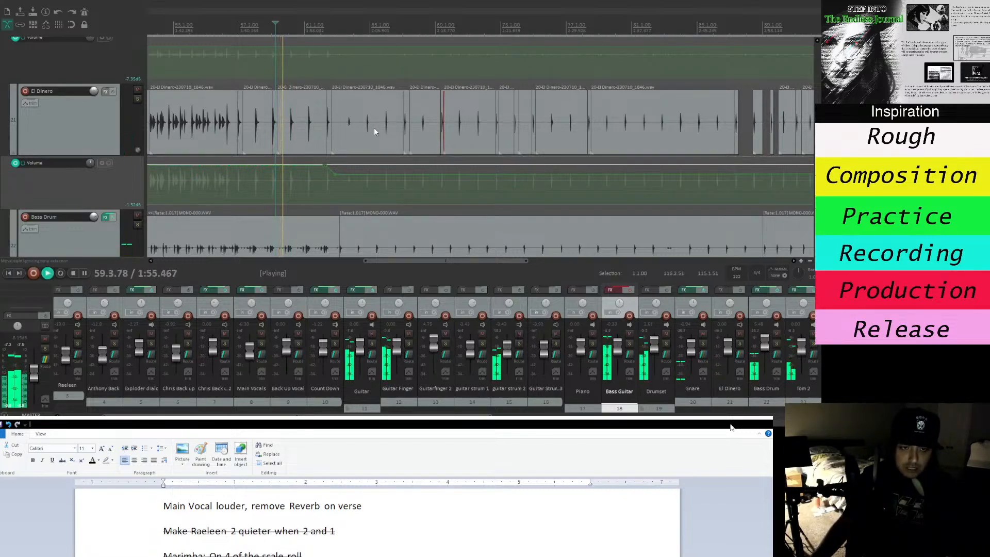
key(space)
click(327, 29)
key(space)
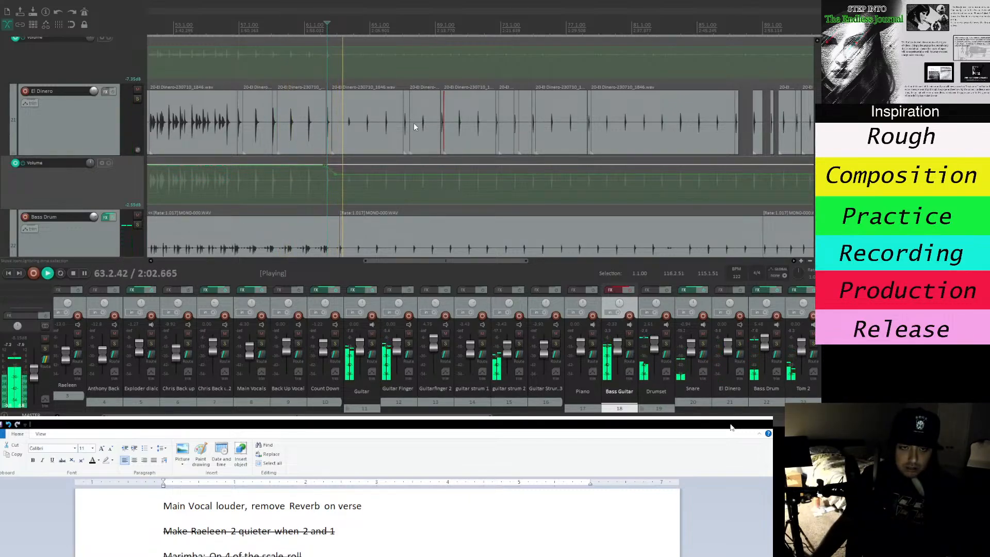
key(space)
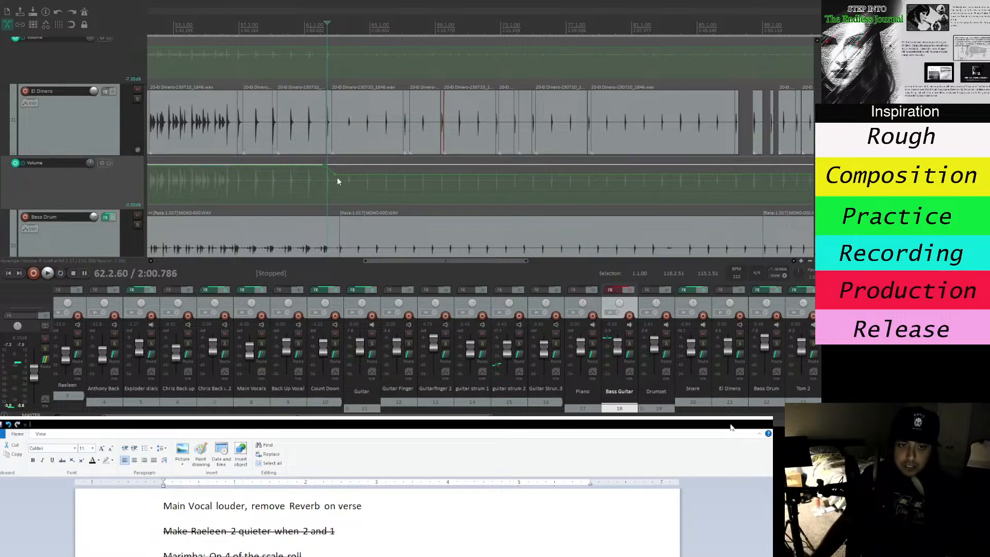
Raise the low point of the El Dinero volume envelope slightly and play the mix from 63.3.72.
drag(336, 174, 335, 173)
mouse_move(381, 262)
mouse_down()
mouse_move(474, 270)
mouse_move(380, 266)
mouse_up()
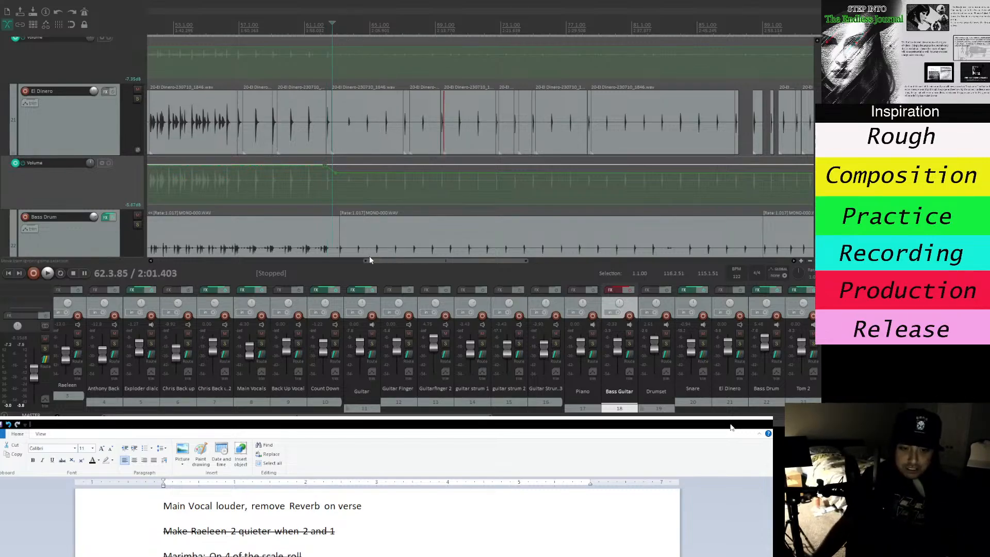
mouse_move(389, 260)
mouse_down()
mouse_move(412, 260)
mouse_move(398, 261)
mouse_up()
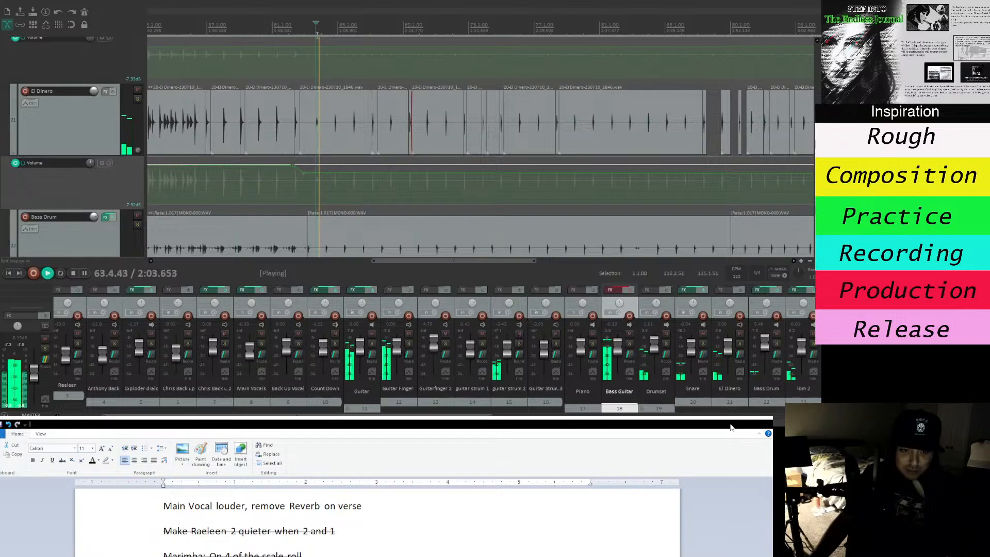
mouse_move(396, 261)
mouse_down()
mouse_move(561, 271)
mouse_move(382, 264)
mouse_up()
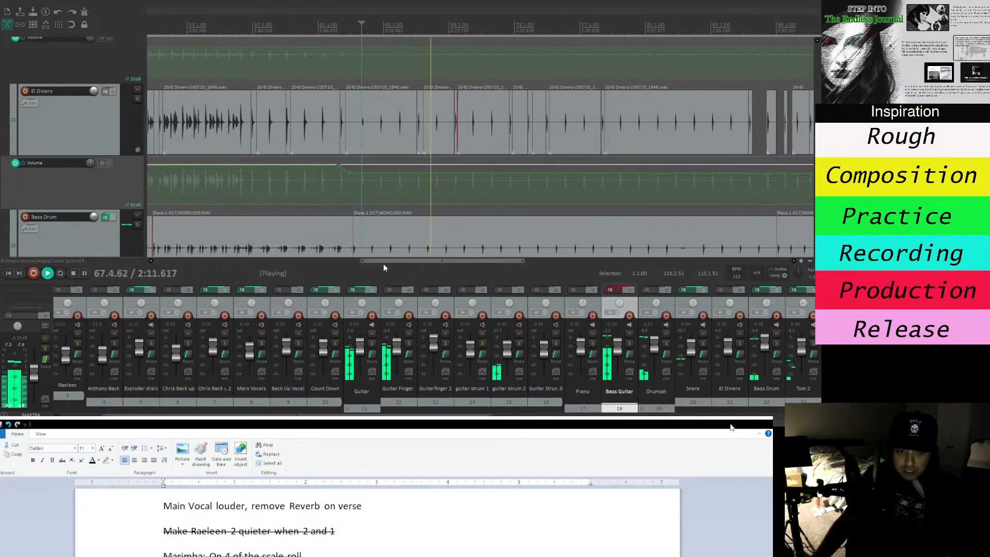
key(space)
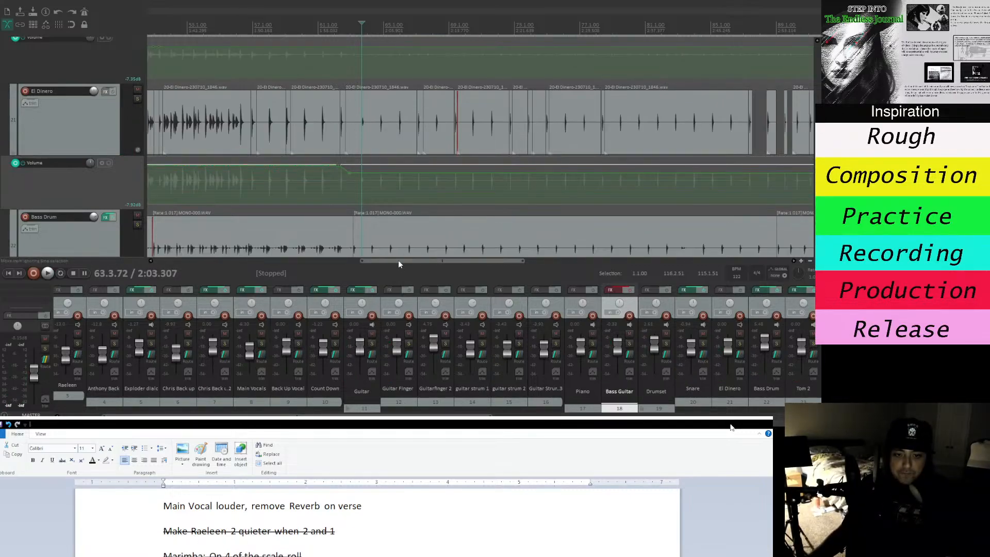
Lower the El Dinero volume envelope slightly at the end of the reduced section near bar 100.
drag(398, 260, 531, 267)
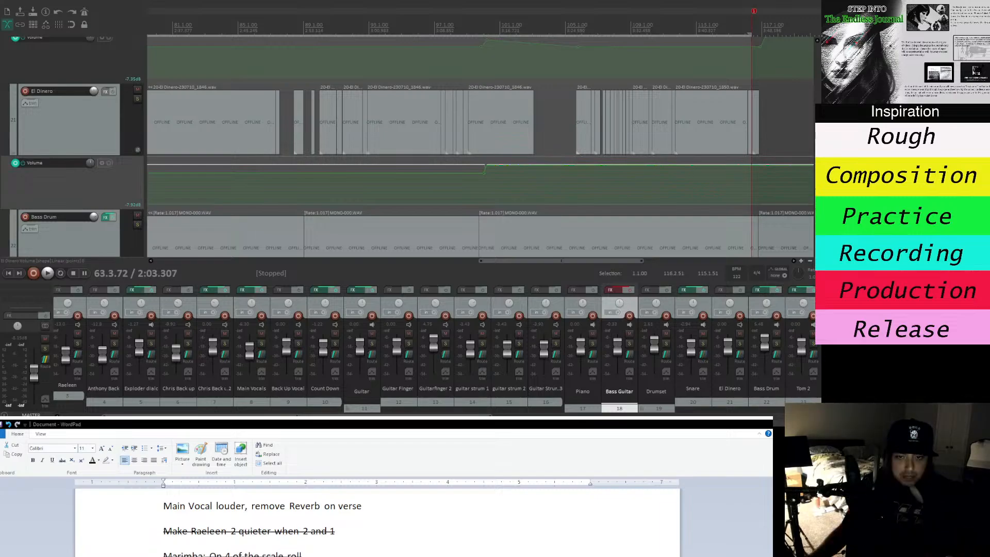
drag(483, 173, 483, 177)
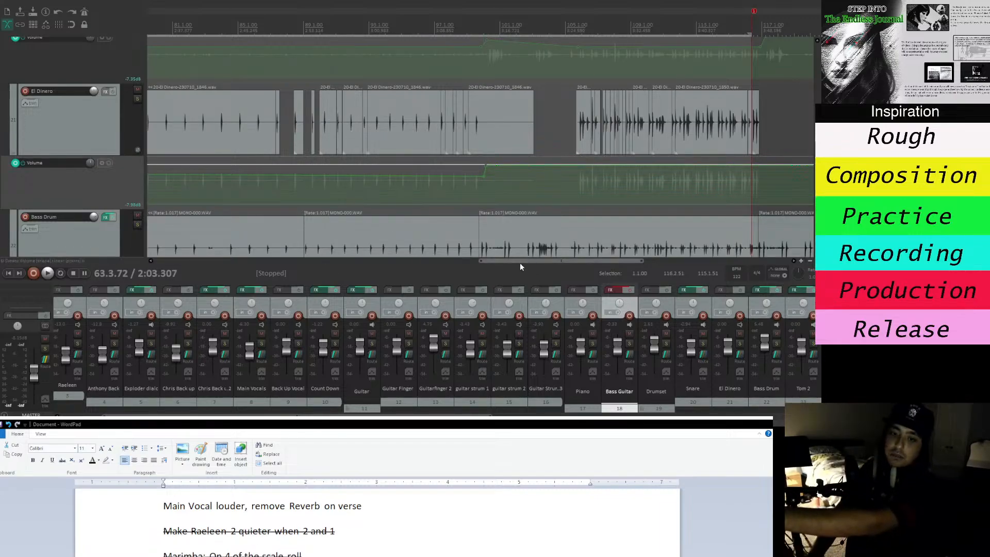
drag(519, 262, 405, 263)
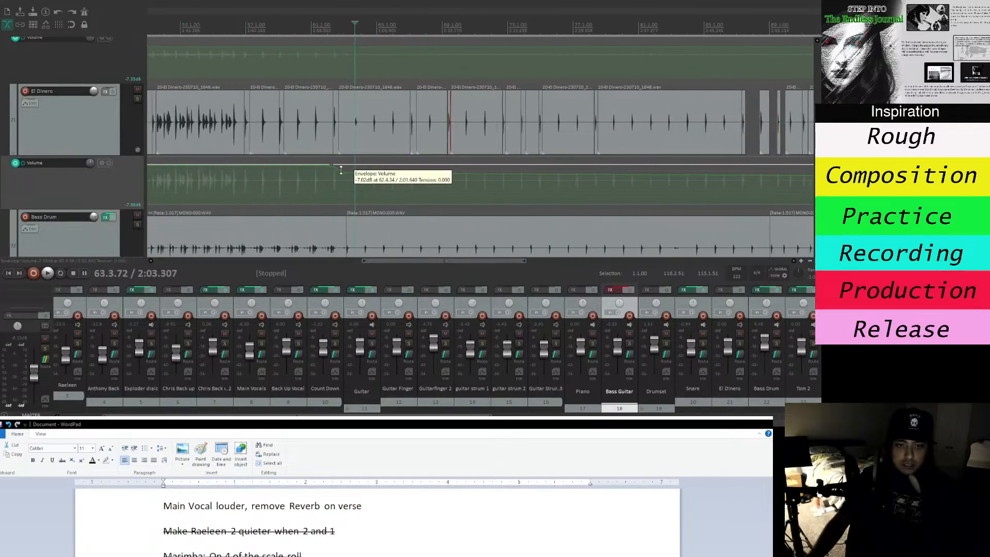
Lower the low point of the El Dinero volume envelope near bar 62 and play the mix from 59.2.36 and 63.1.84.
drag(340, 170, 343, 176)
click(284, 21)
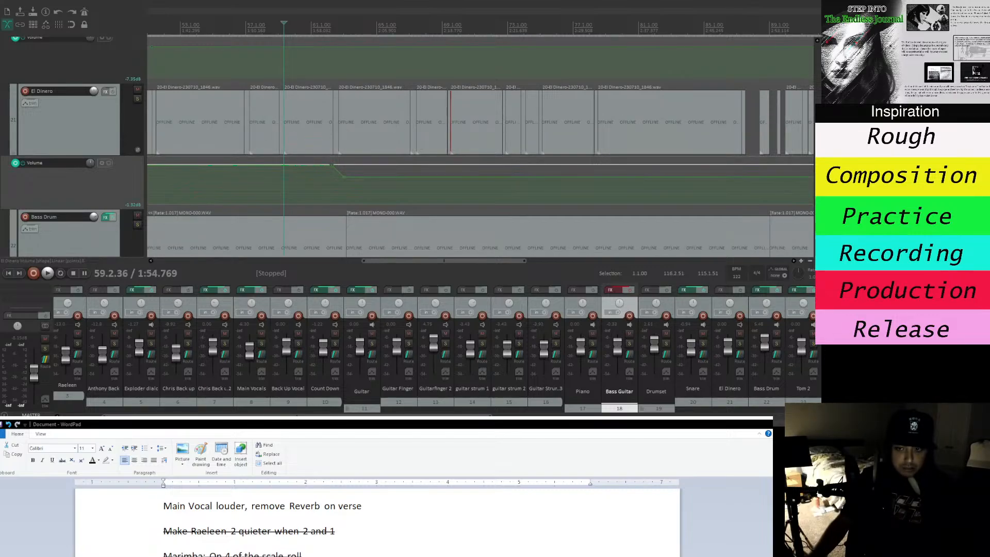
key(space)
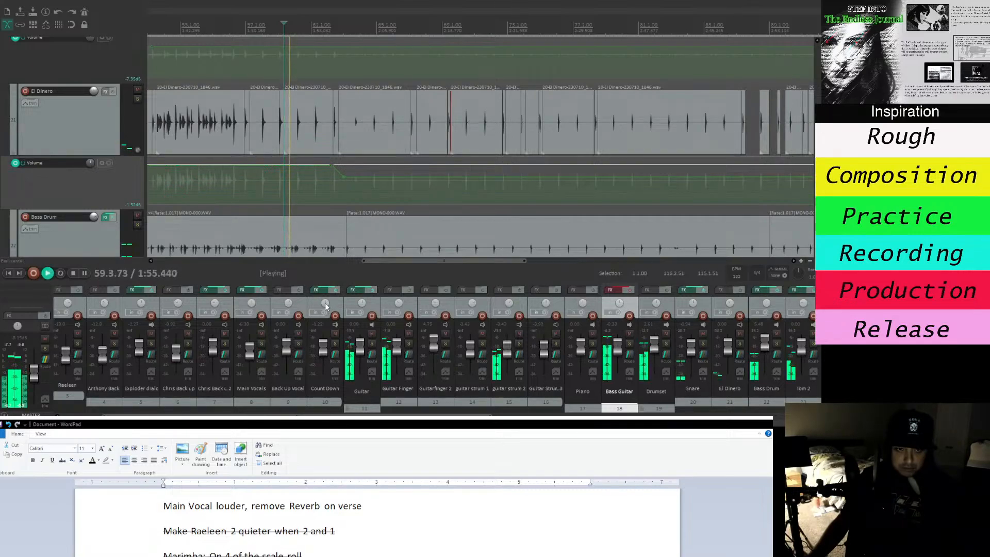
click(347, 26)
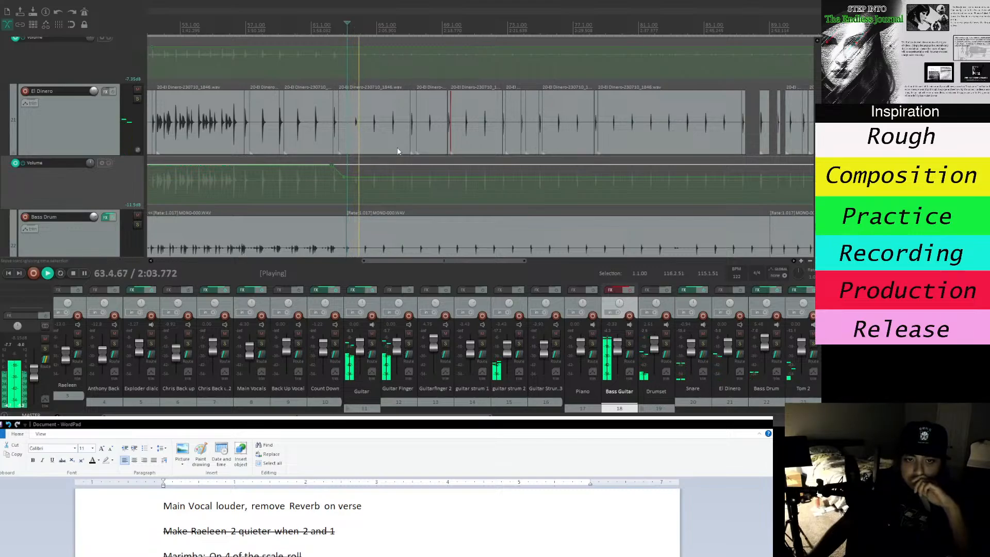
Raise the low point of the El Dinero volume envelope near bar 63 slightly and listen on to about bar 72.
click(344, 176)
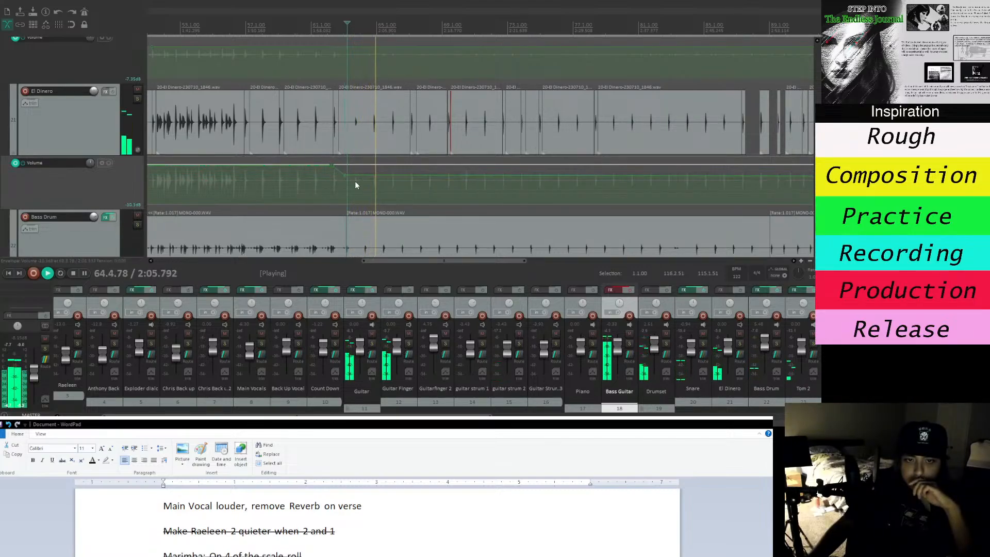
drag(388, 262, 444, 271)
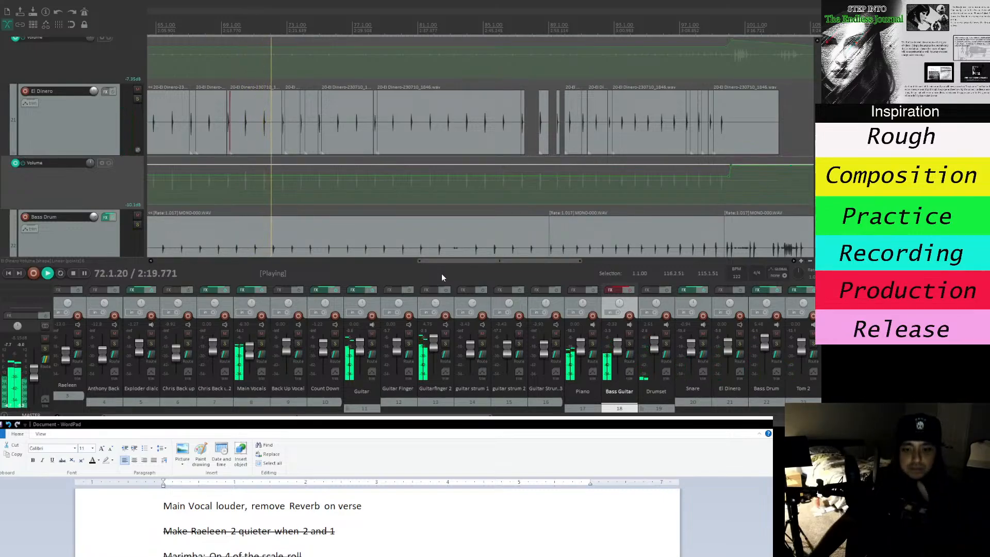
key(space)
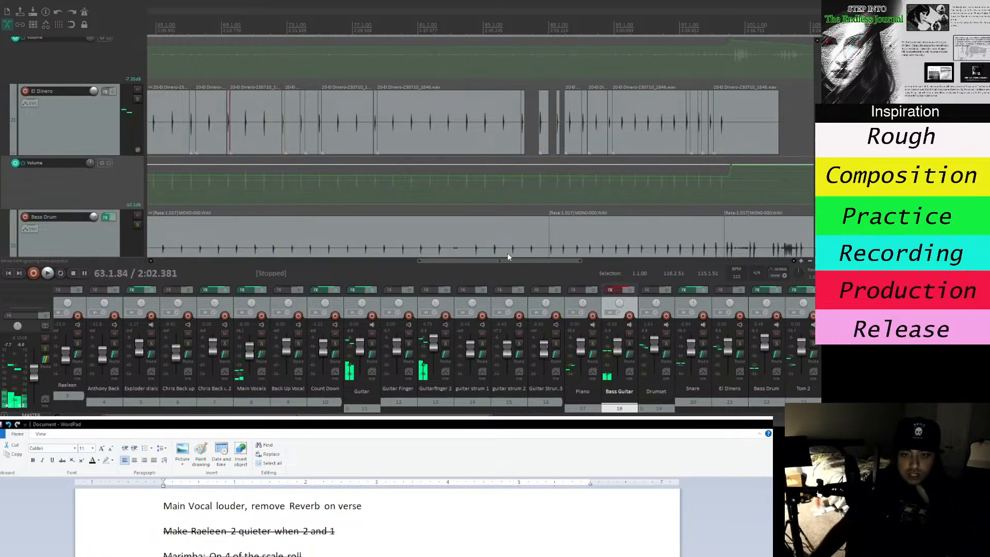
drag(496, 261, 543, 265)
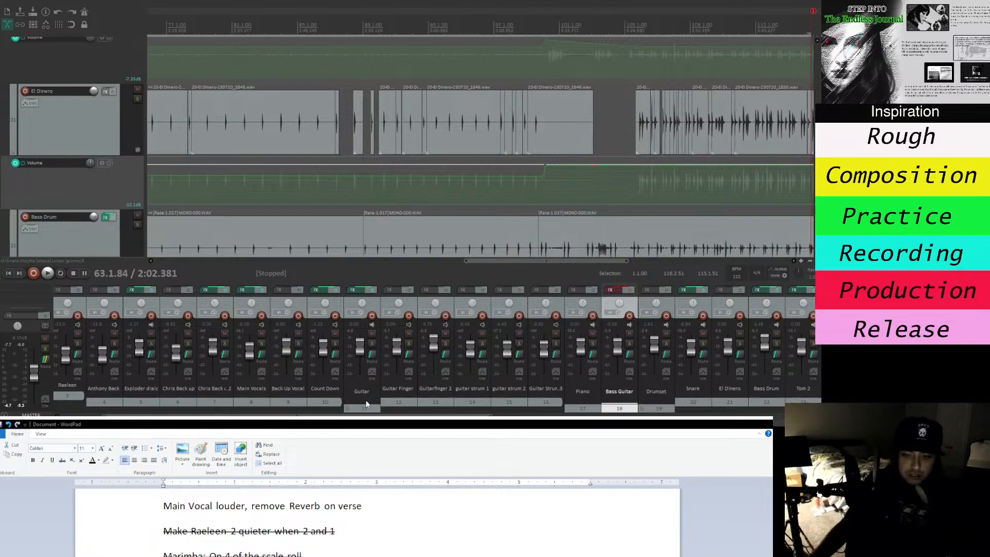
key(alt+Tab)
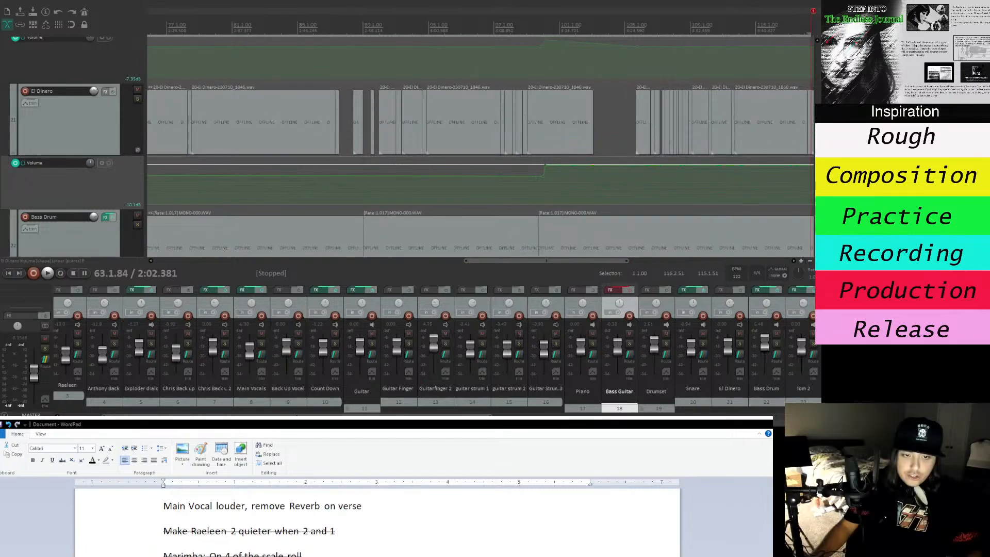
click(64, 461)
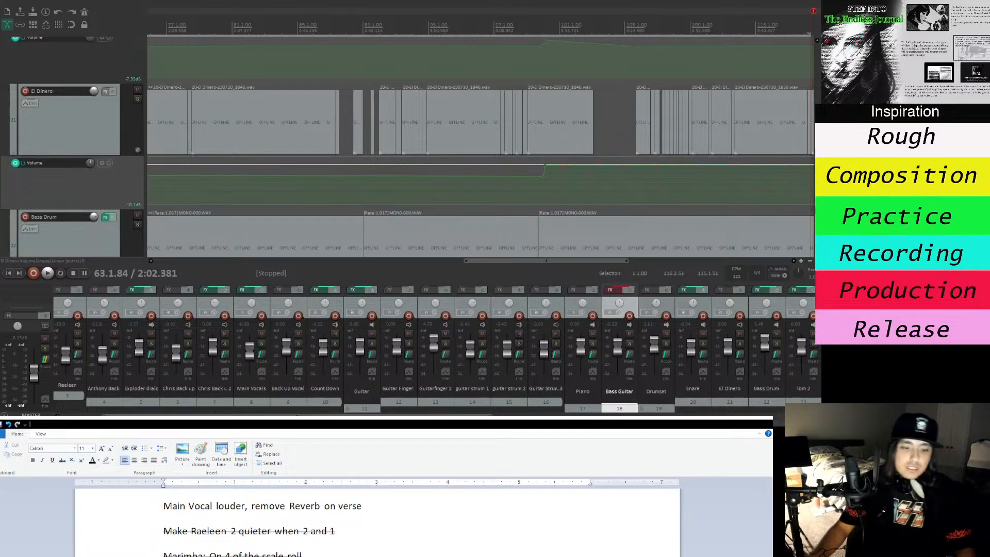
key(alt+Tab)
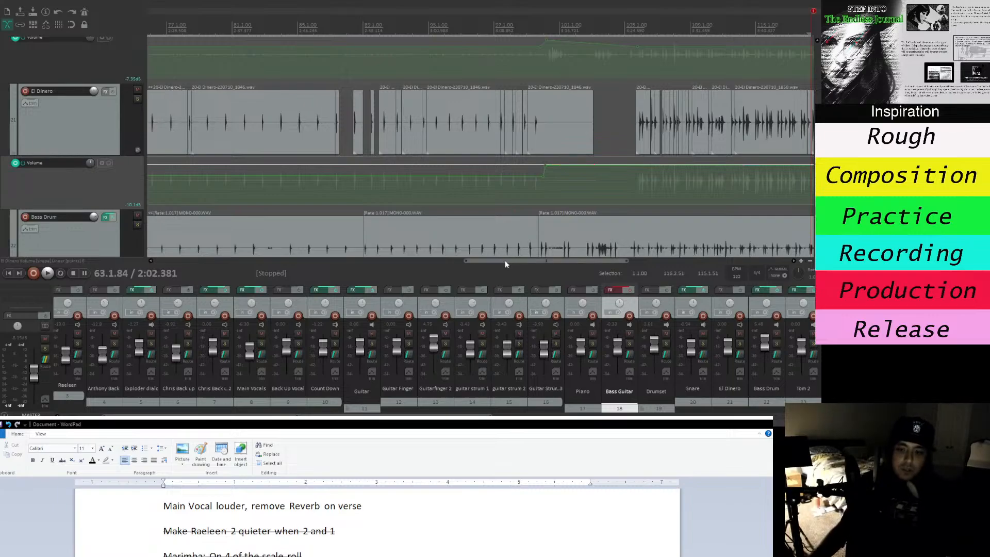
Play the mix from around bar 100 past bar 110 to check the Piano track's level.
drag(506, 261, 422, 261)
click(808, 262)
click(809, 262)
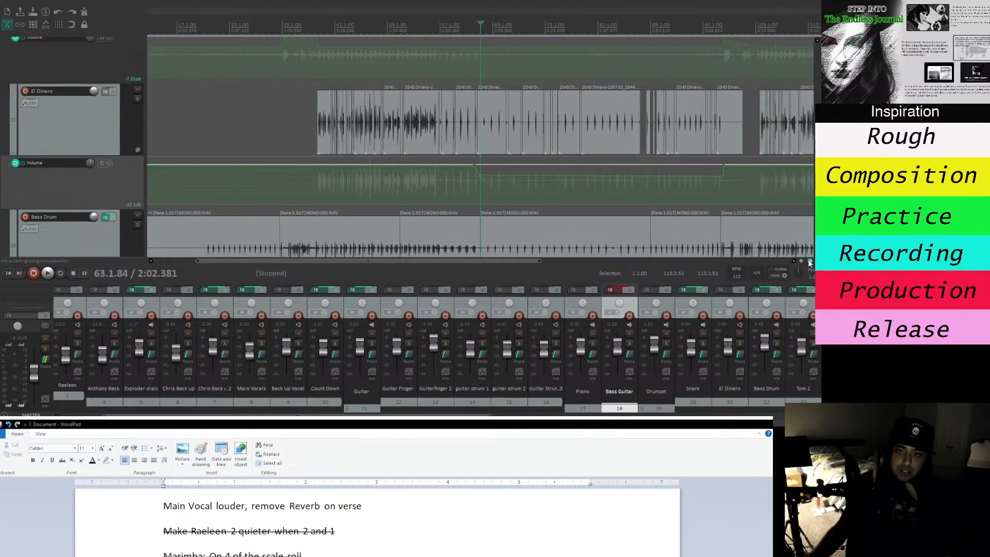
click(809, 262)
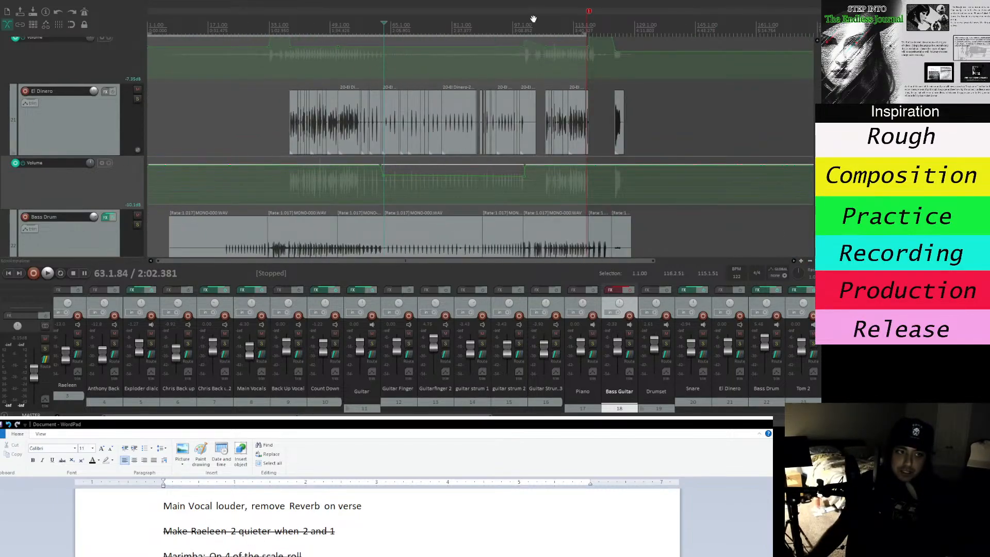
drag(817, 191, 817, 146)
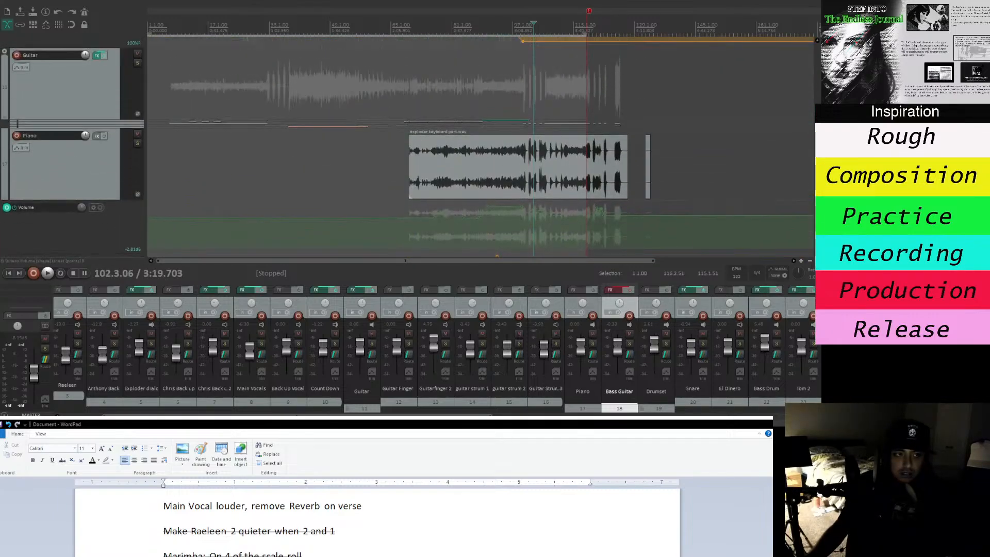
scroll(722, 89, down, 1)
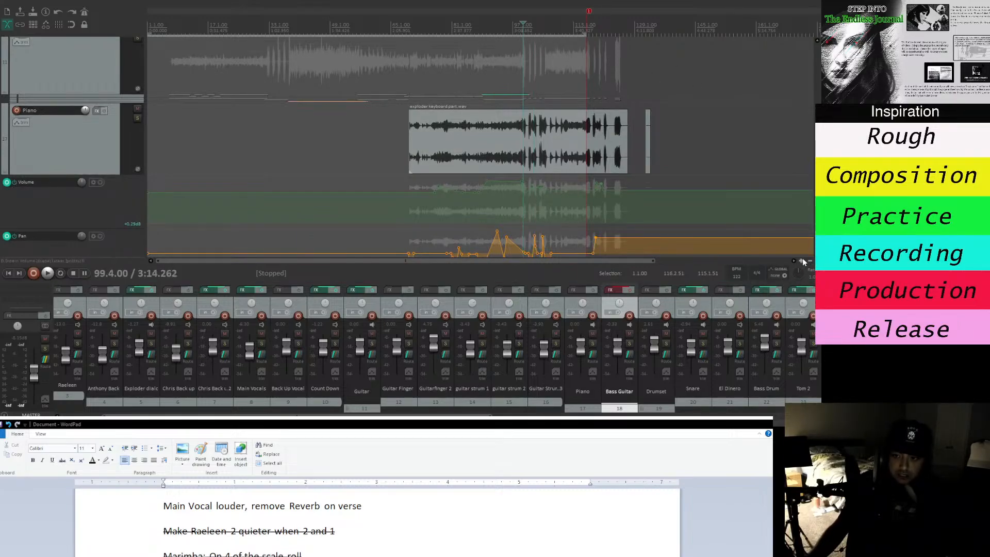
drag(803, 262, 799, 263)
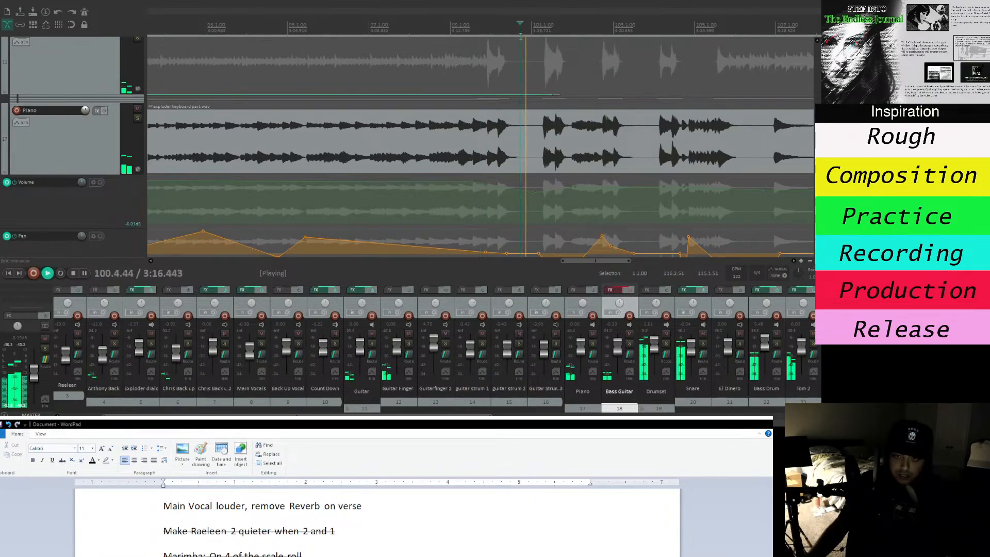
drag(604, 261, 632, 261)
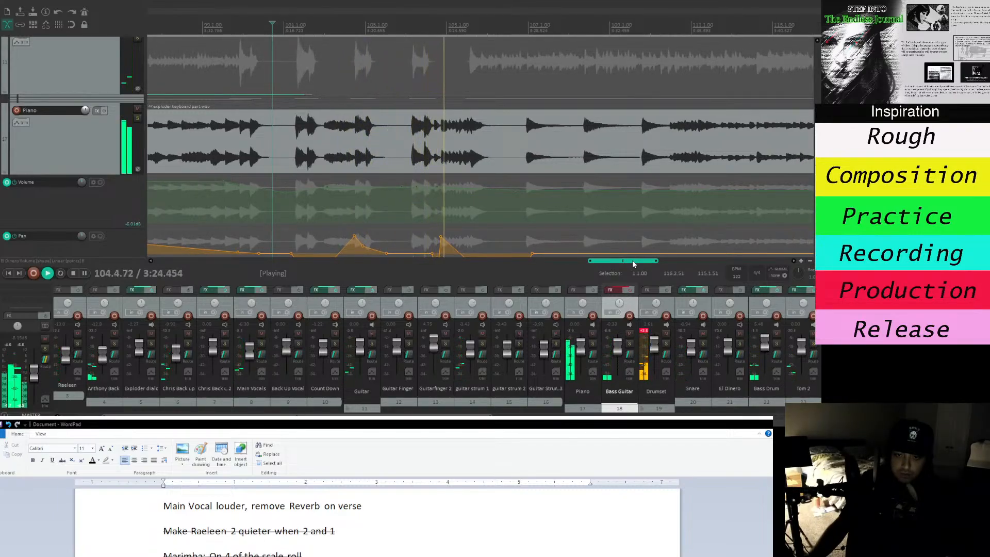
drag(634, 261, 653, 259)
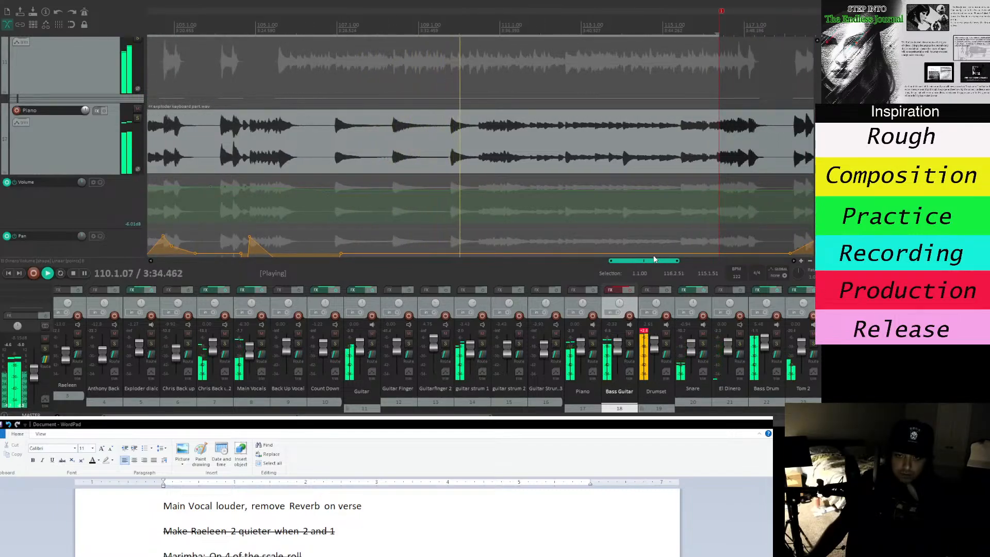
drag(654, 259, 549, 262)
key(space)
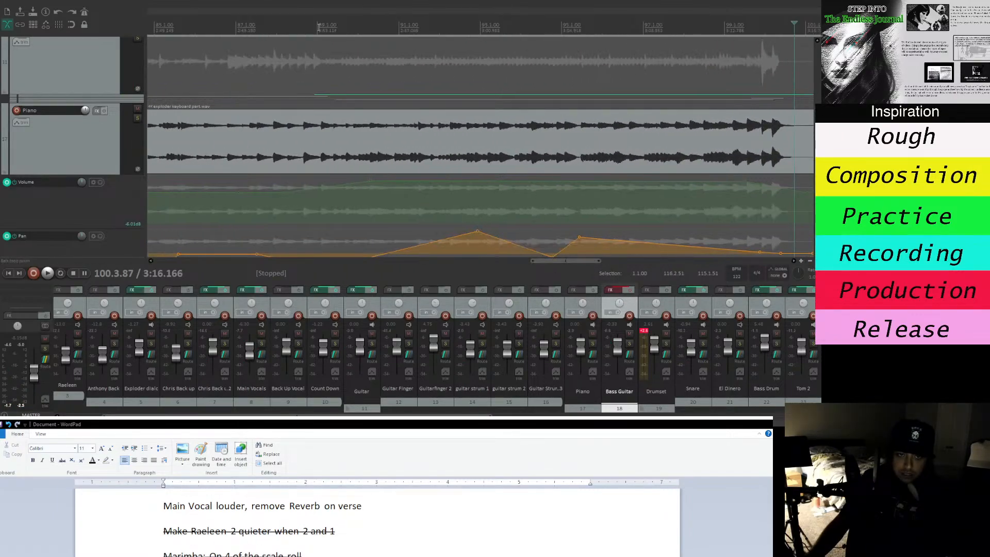
Play the mix from bar 89 and slightly lower the raised section of the Piano volume envelope between bars 90 and 99.
click(319, 26)
key(space)
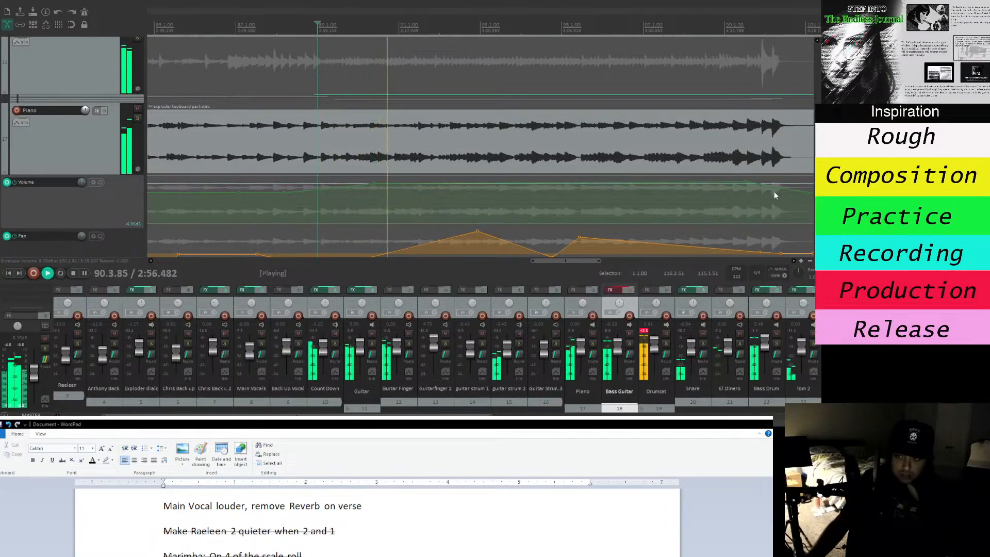
drag(744, 182, 748, 187)
drag(374, 183, 376, 184)
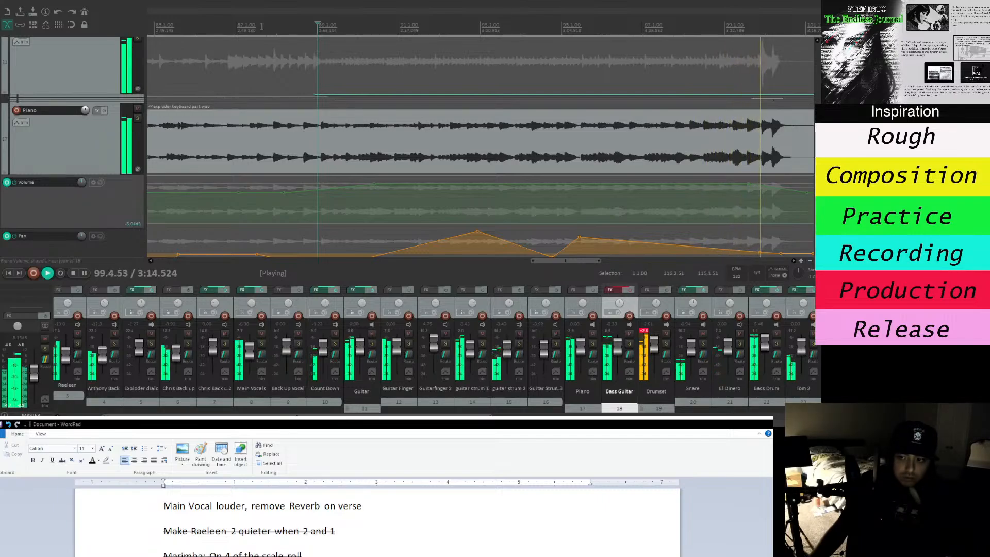
key(space)
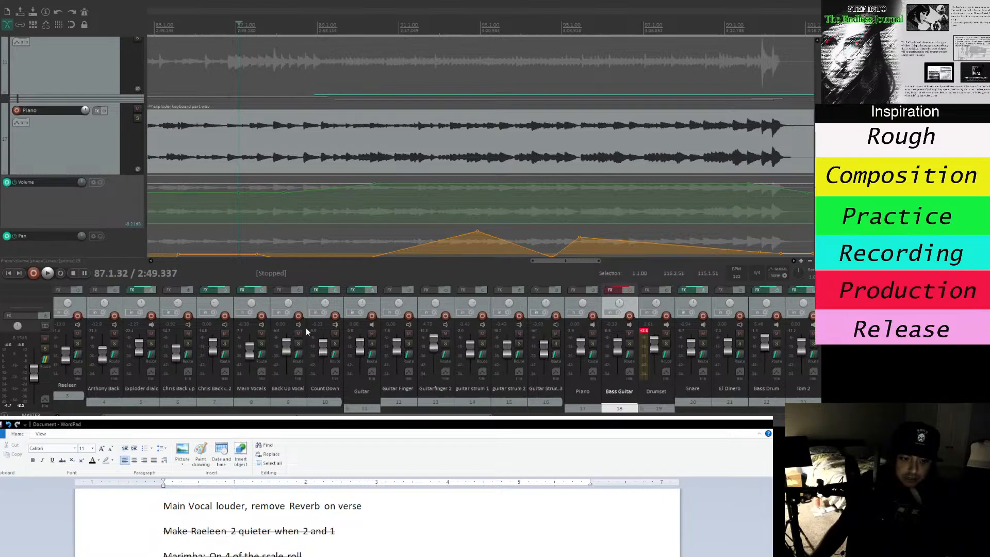
Play the mix from 87.1.32 and lower the Piano volume envelope further at its points near bars 90 and 99.
key(alt+Tab)
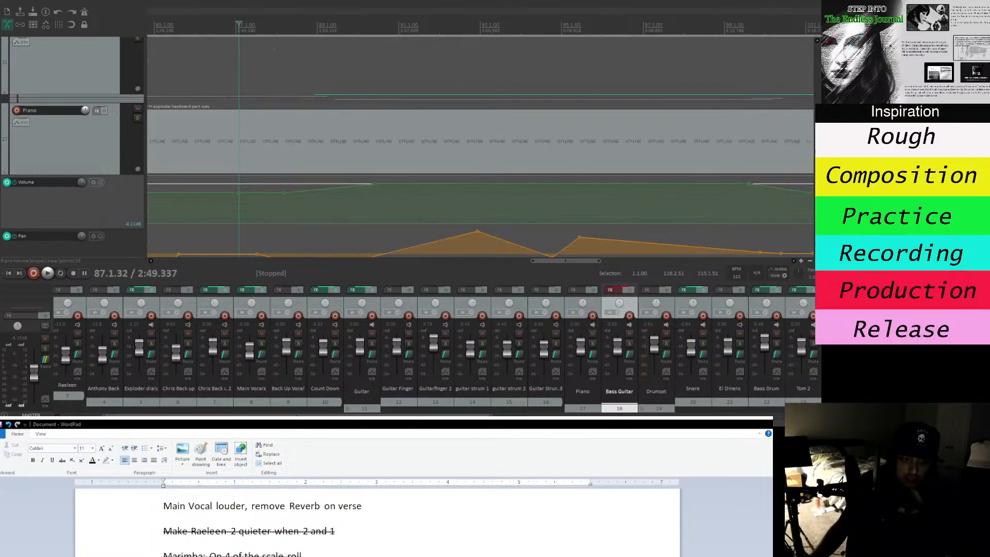
key(space)
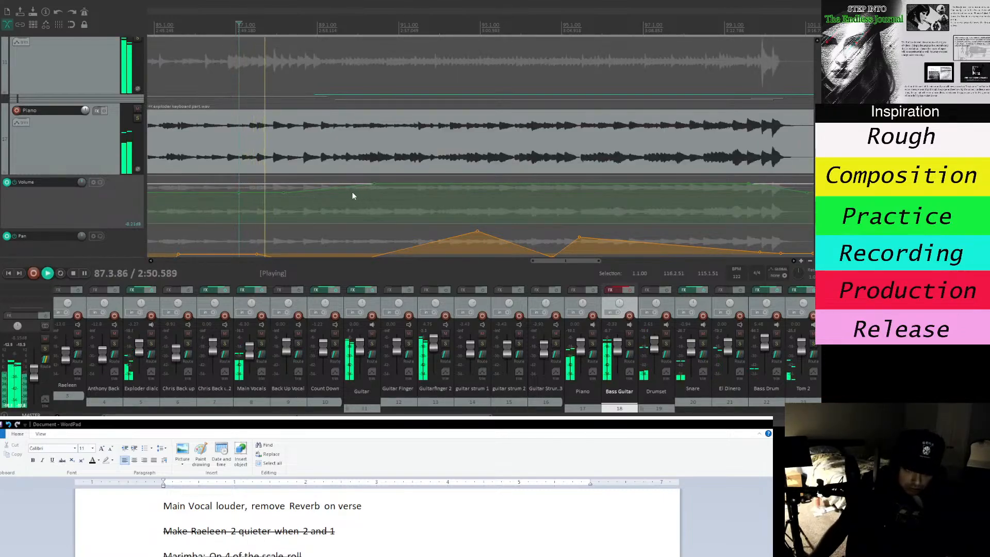
drag(374, 184, 376, 190)
drag(748, 183, 749, 196)
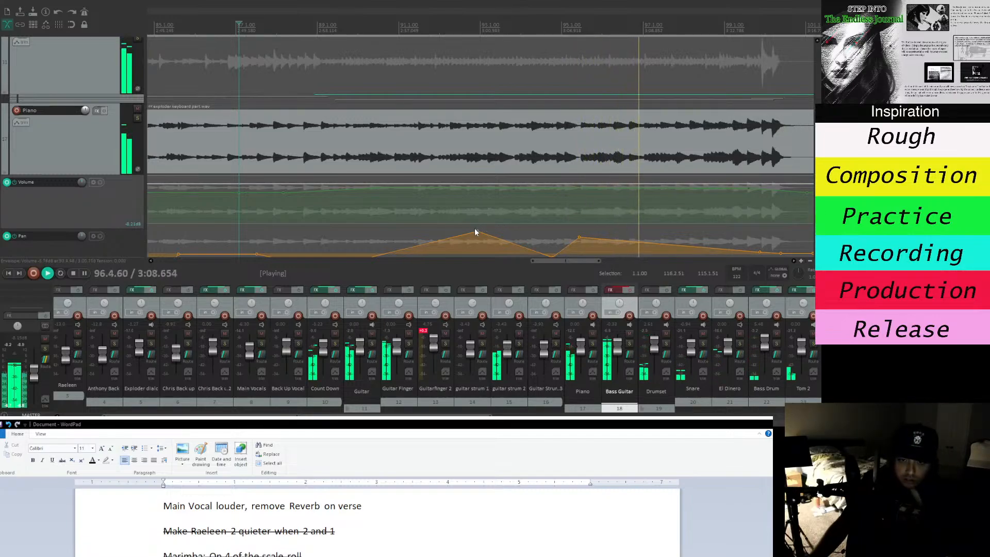
Reduce the peak of the Piano pan envelope near bar 93 slightly.
drag(477, 231, 477, 236)
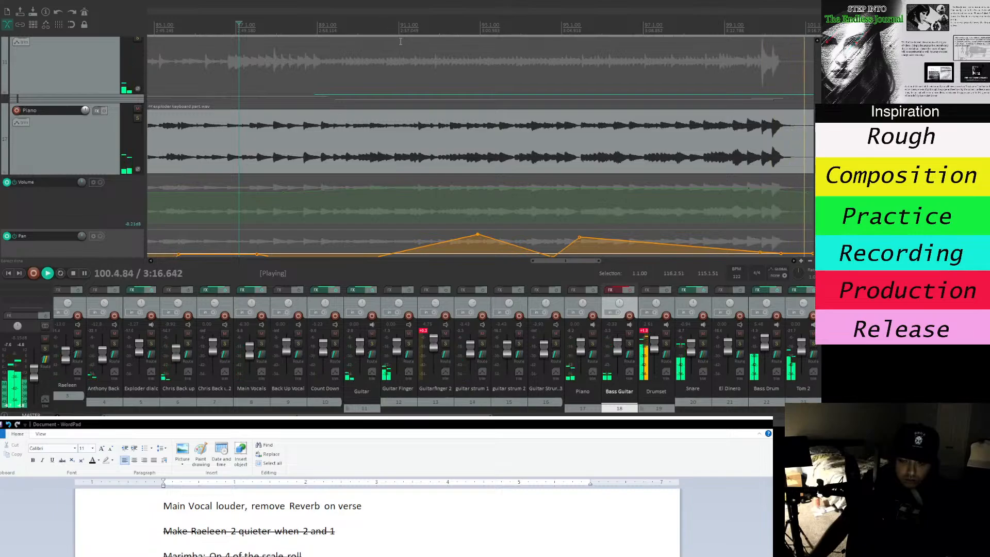
drag(591, 260, 626, 262)
key(space)
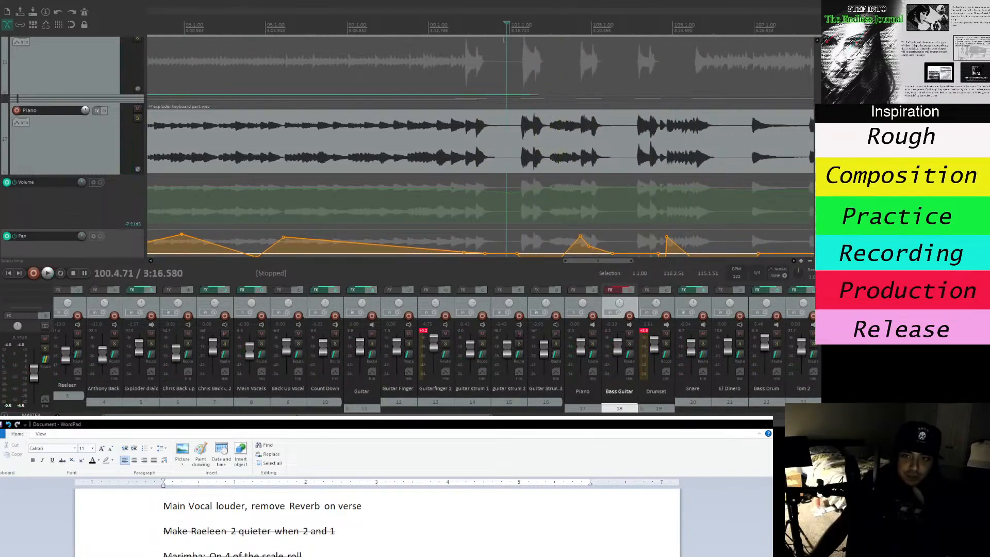
Play the mix repeatedly from 100.4.71 to check the Piano pan envelope and the Bass Guitar around bar 101.
scroll(507, 147, down, 4)
key(space)
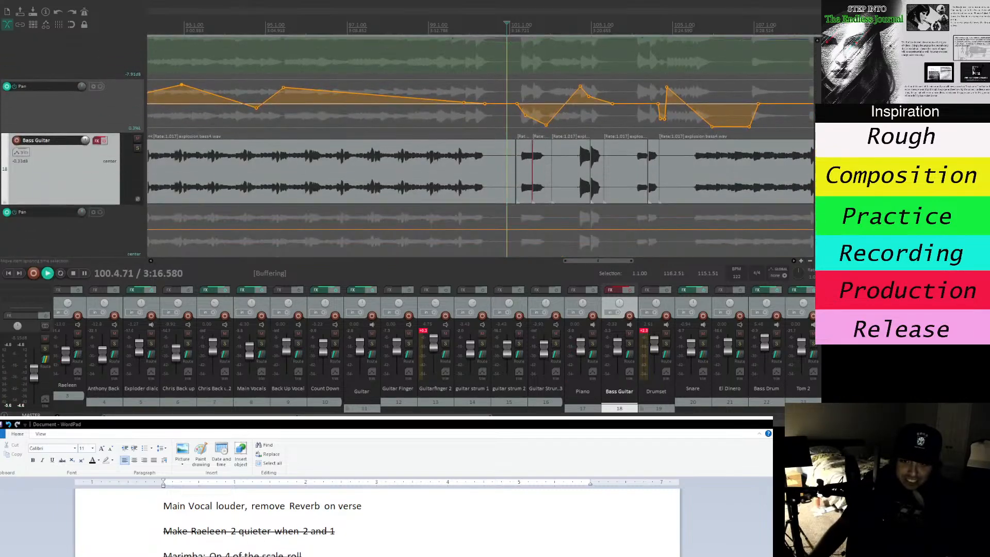
key(space)
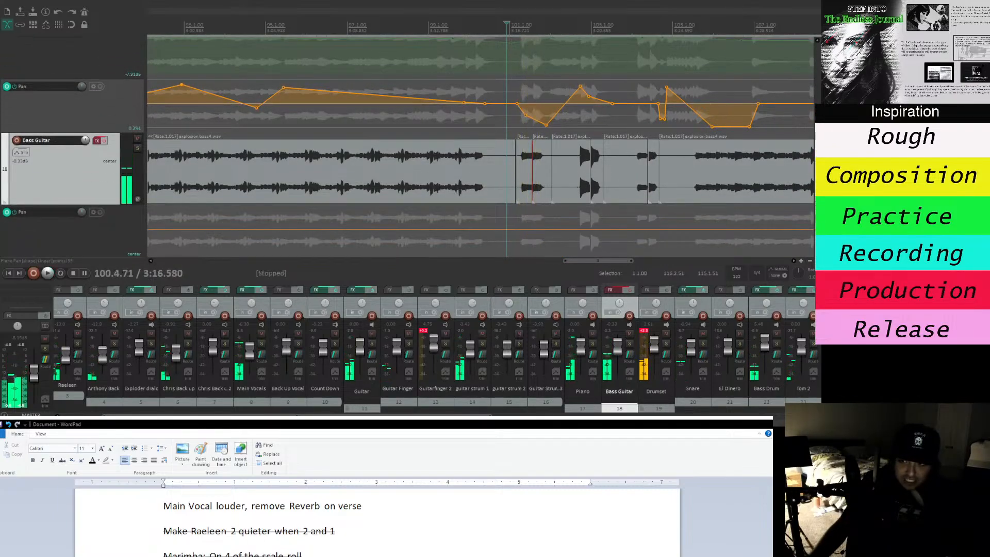
key(space)
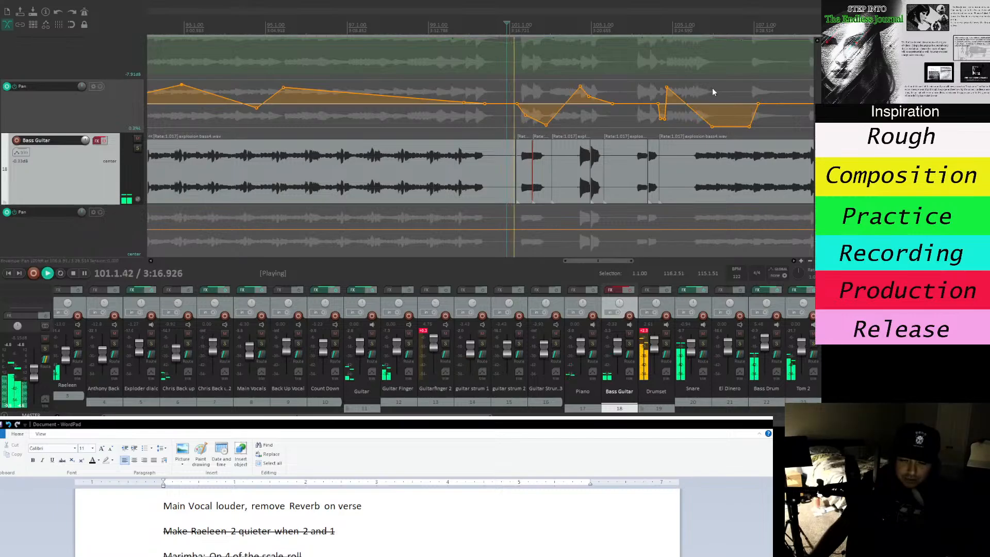
key(space)
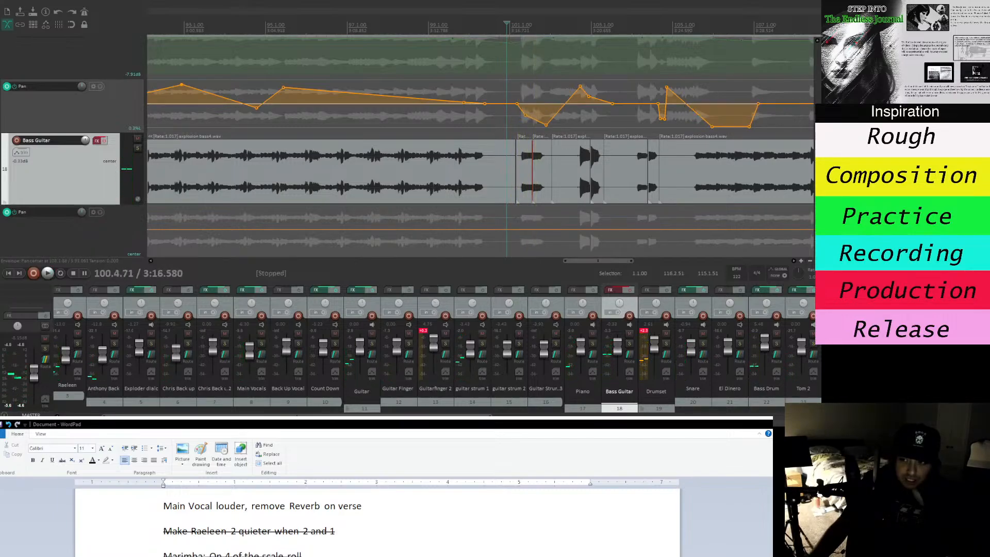
key(space)
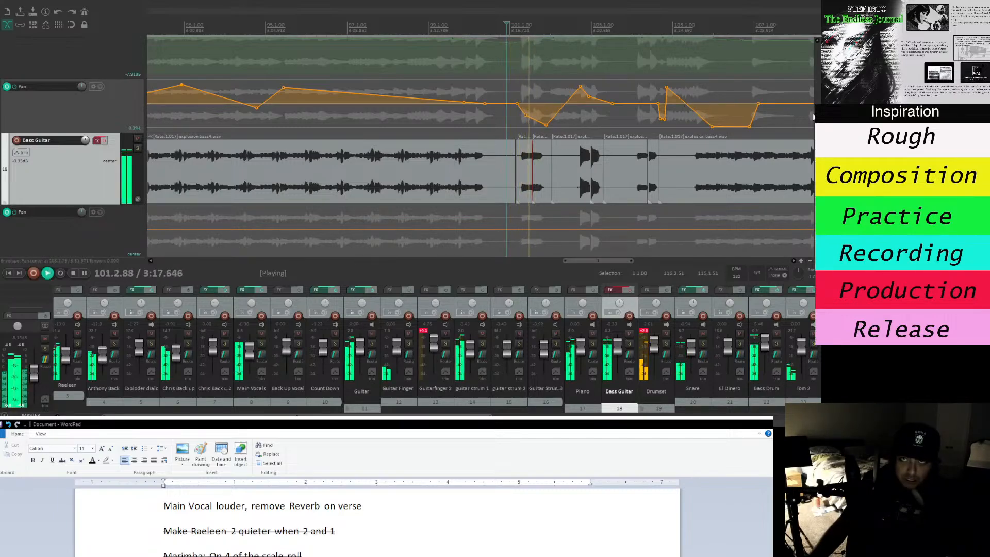
key(space)
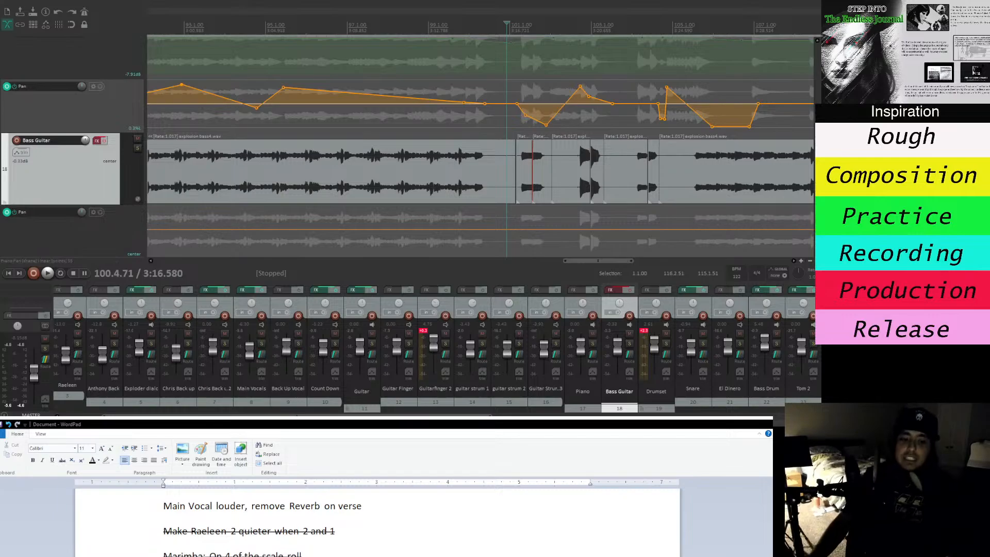
key(alt+Tab)
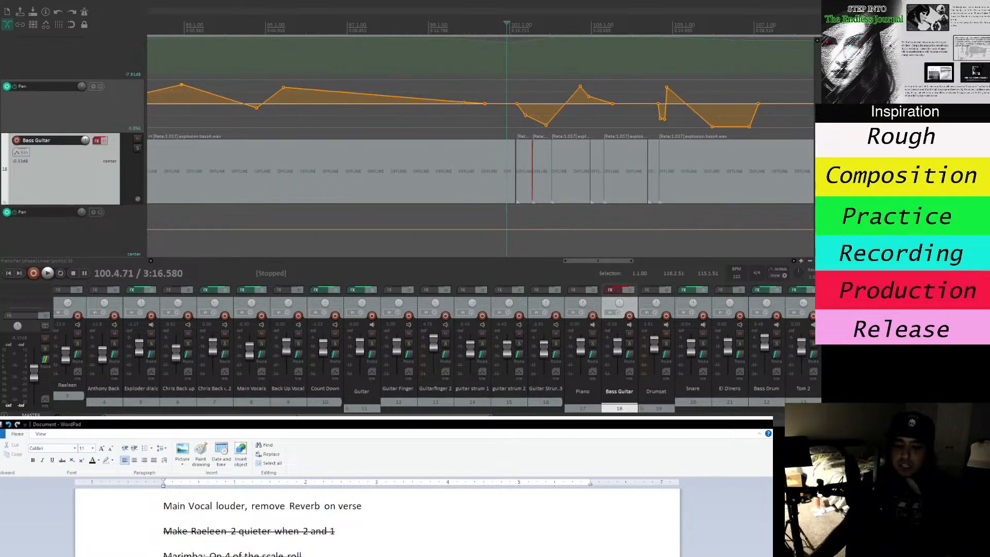
key(alt+Tab)
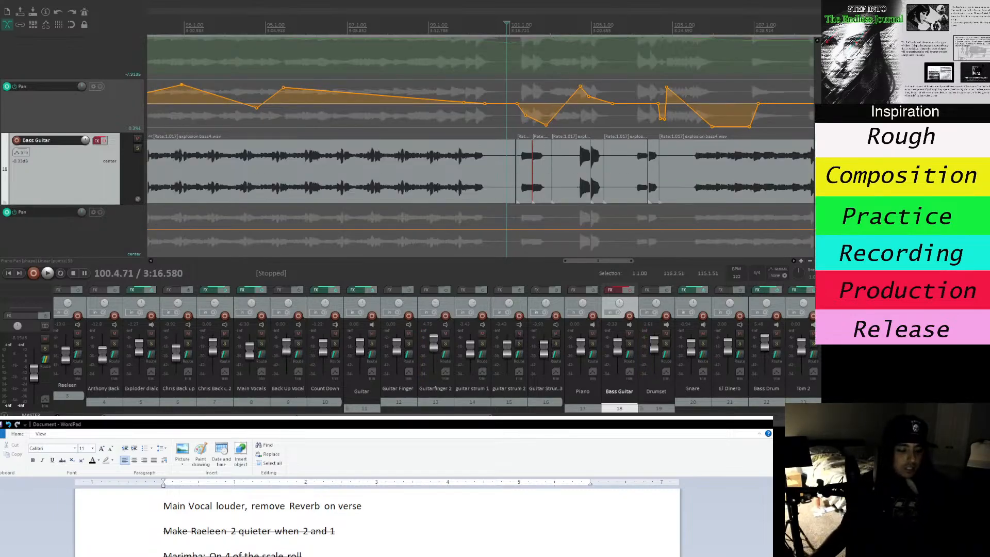
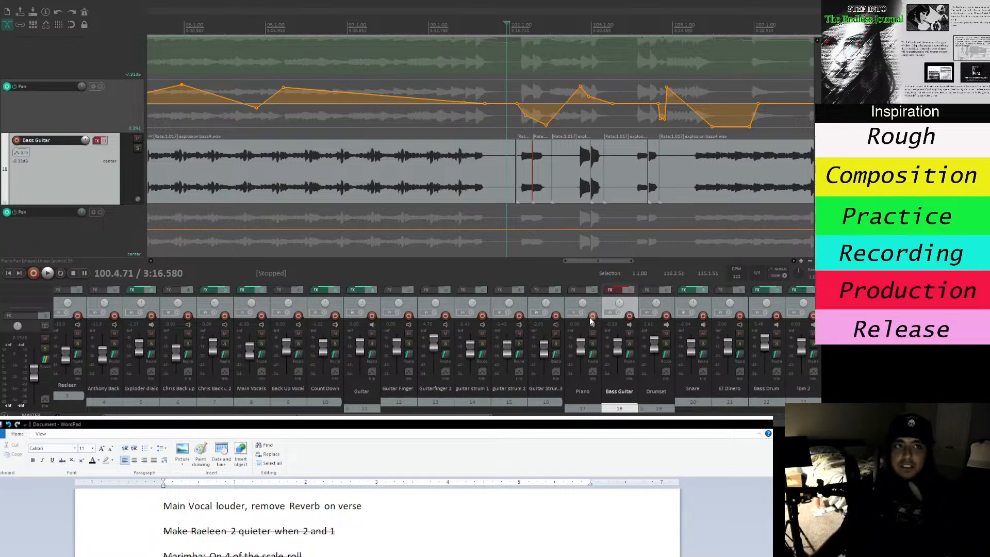
Replay the mix from 100.4.71 to listen closely to the hits around bar 101.
key(space)
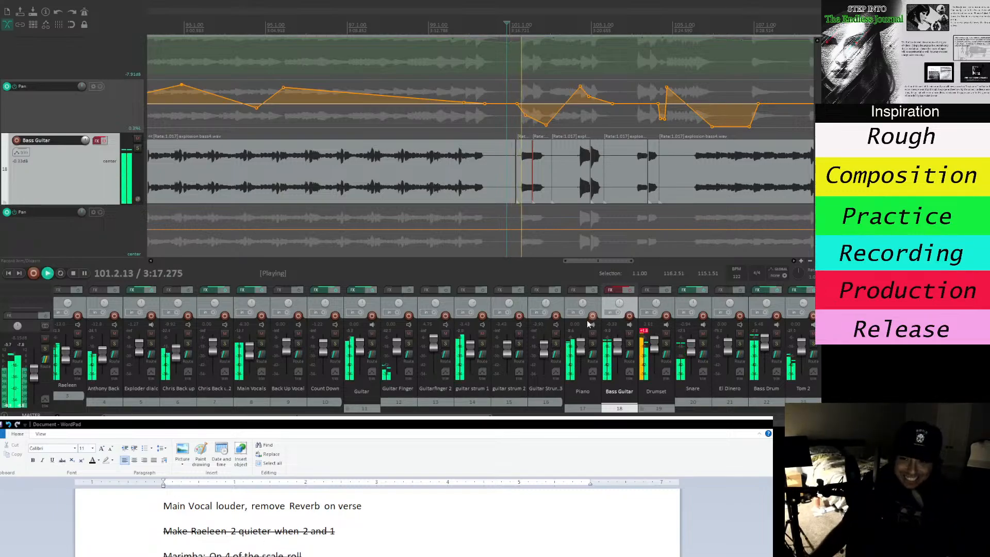
key(space)
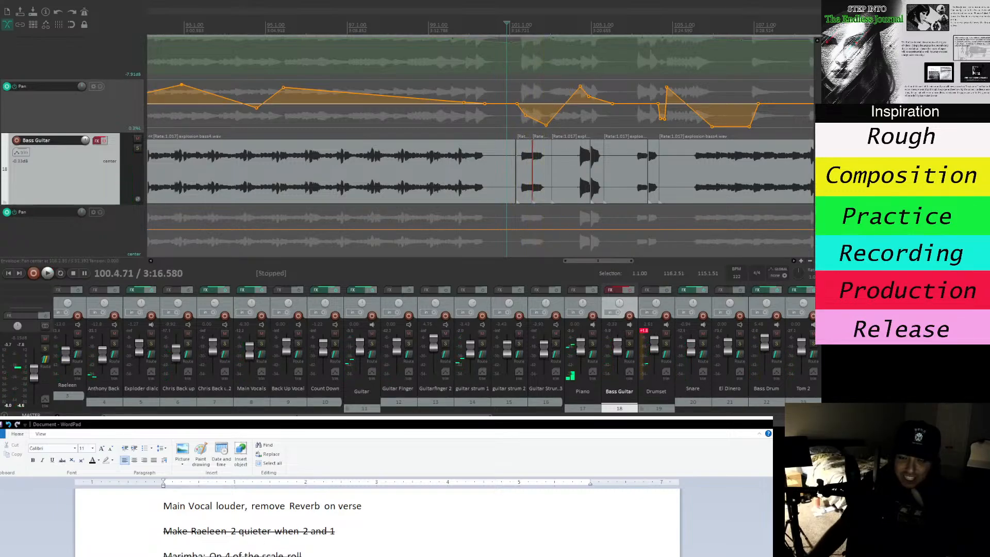
scroll(480, 146, up, 3)
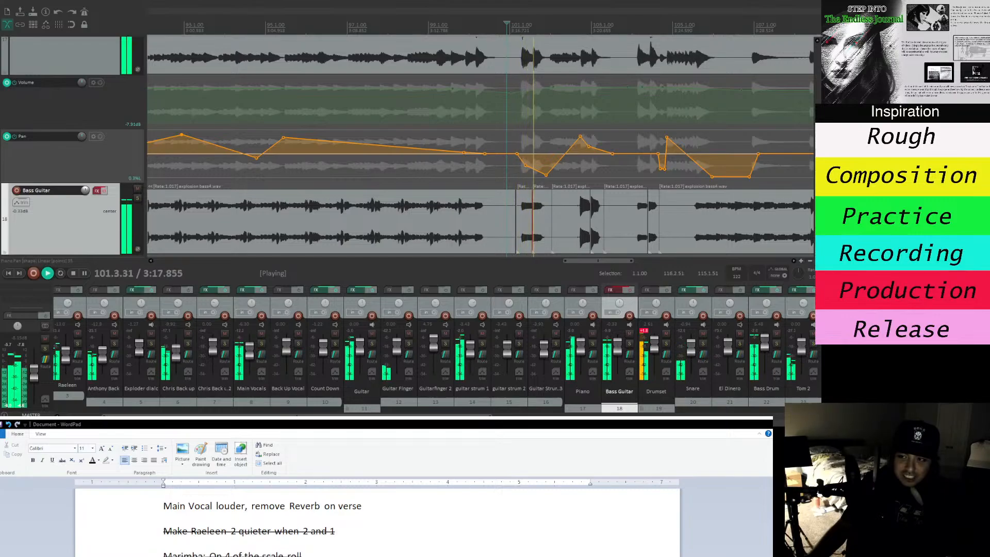
key(space)
Examine the tracks from the vocals down through the guitars, Piano, Bass Guitar and drums to the Tribe group around bar 101.
scroll(792, 73, up, 20)
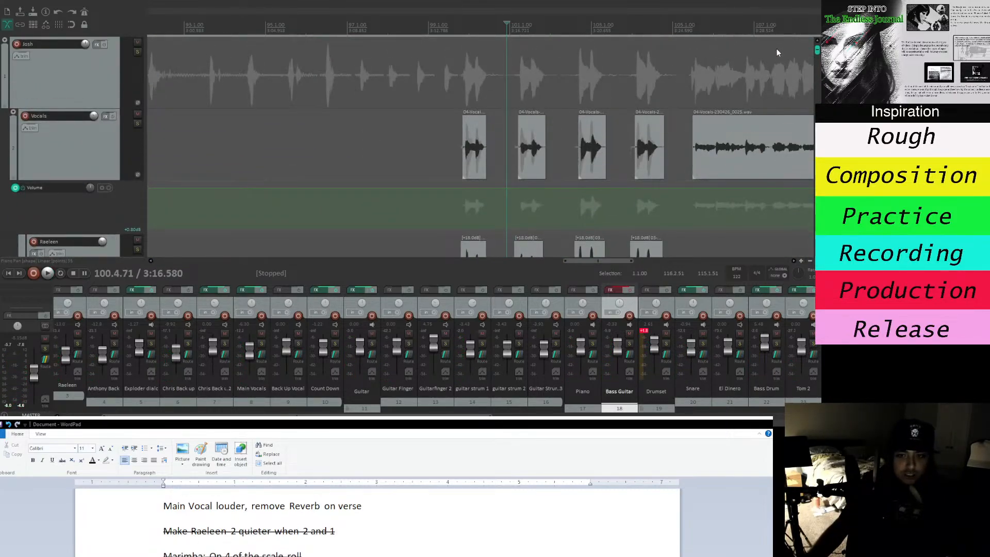
scroll(776, 48, down, 10)
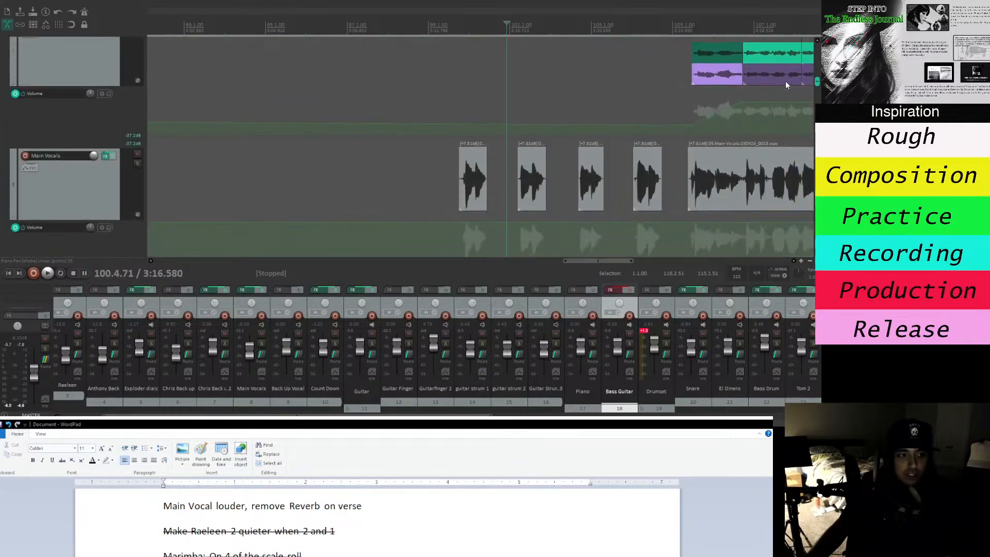
scroll(784, 77, down, 6)
scroll(791, 95, down, 10)
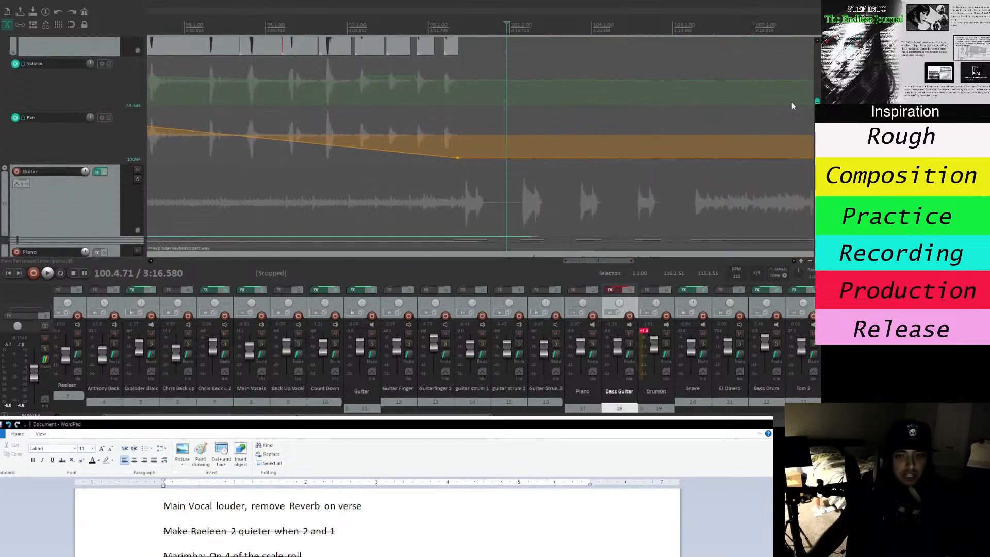
scroll(793, 117, down, 8)
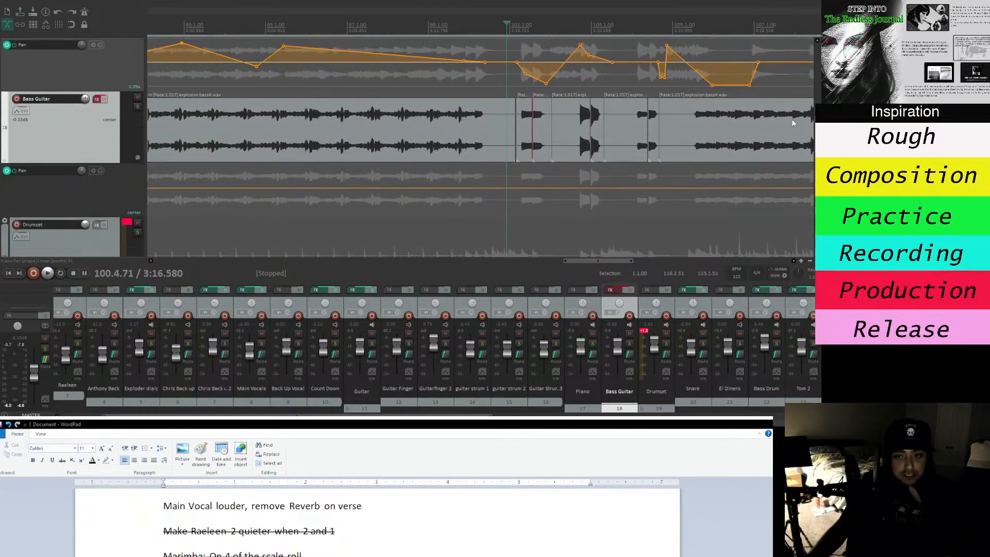
scroll(793, 141, down, 8)
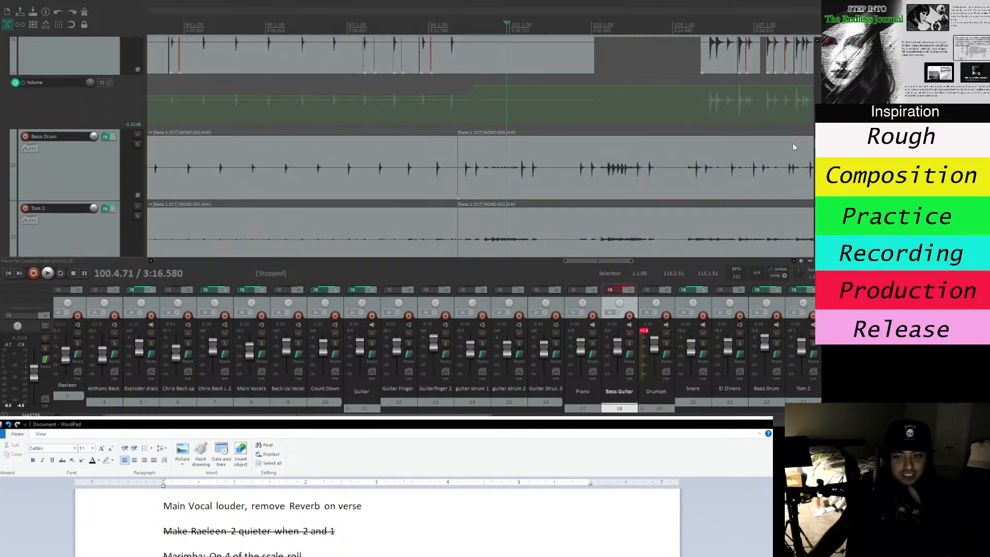
scroll(795, 160, down, 5)
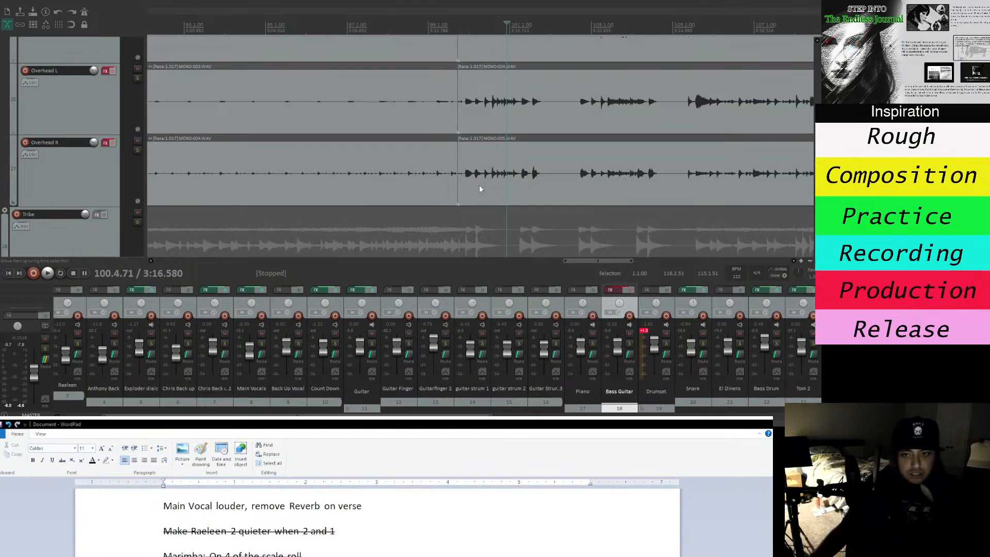
scroll(623, 37, down, 4)
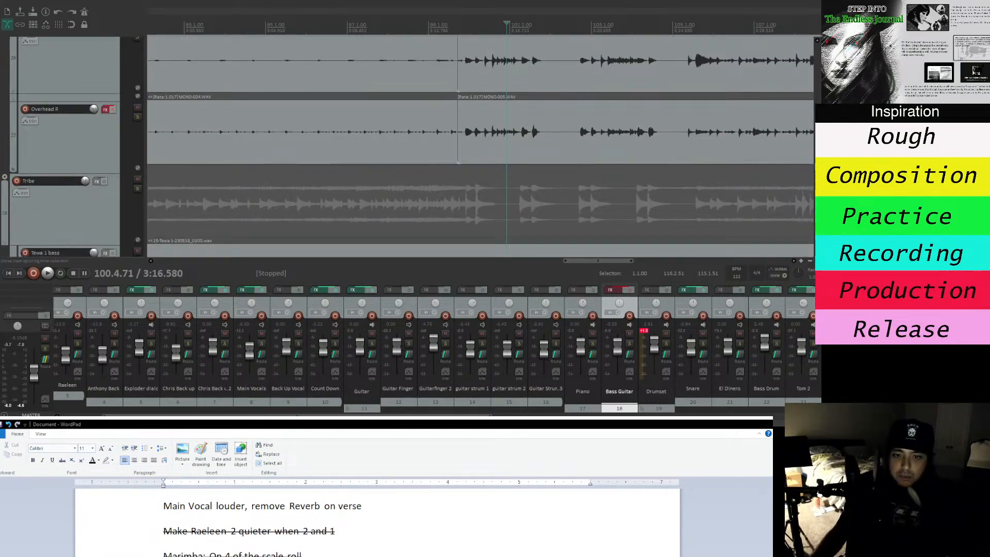
scroll(480, 146, down, 1)
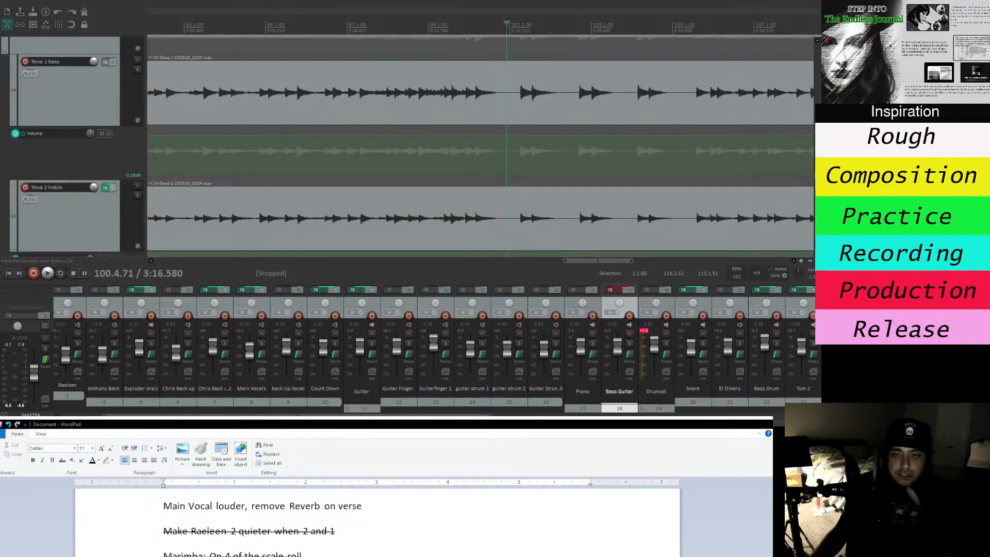
Play the mix briefly from 100.4.71 and examine the Tribe group's tracks down to Ninja and Marimba.
key(space)
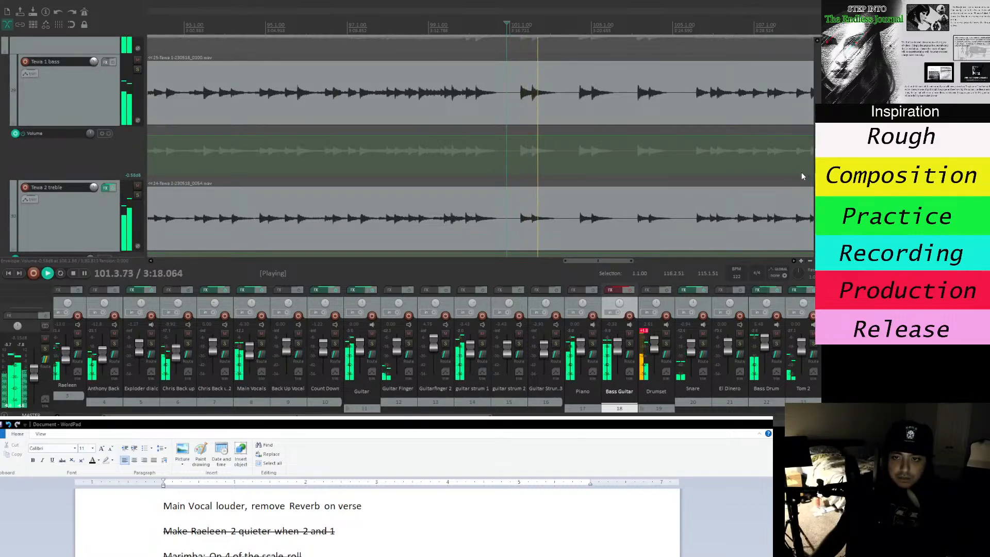
key(space)
scroll(481, 146, down, 20)
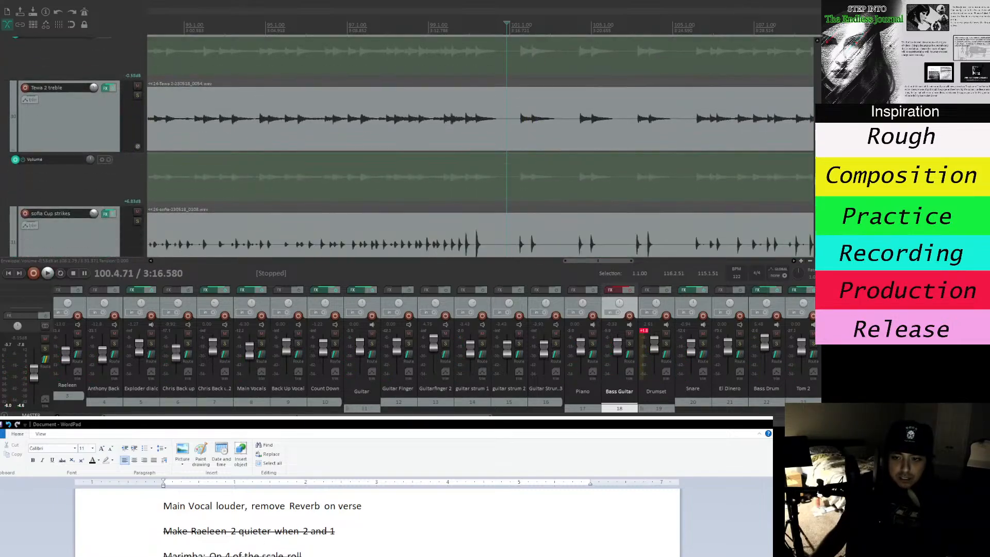
scroll(814, 205, down, 15)
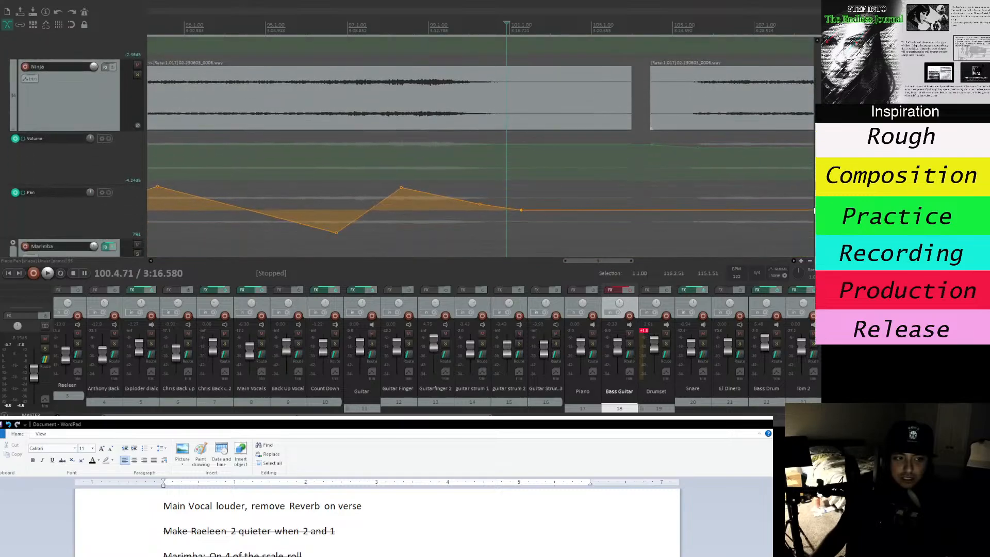
Play the mix from several points between bars 100 and 104 to compare the separate hits, with the Buwan track in view.
key(space)
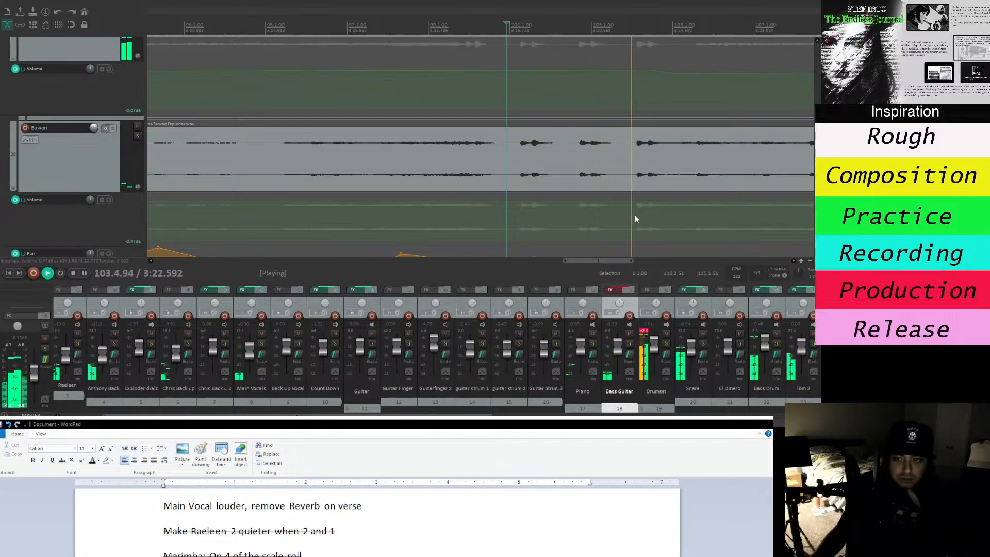
key(space)
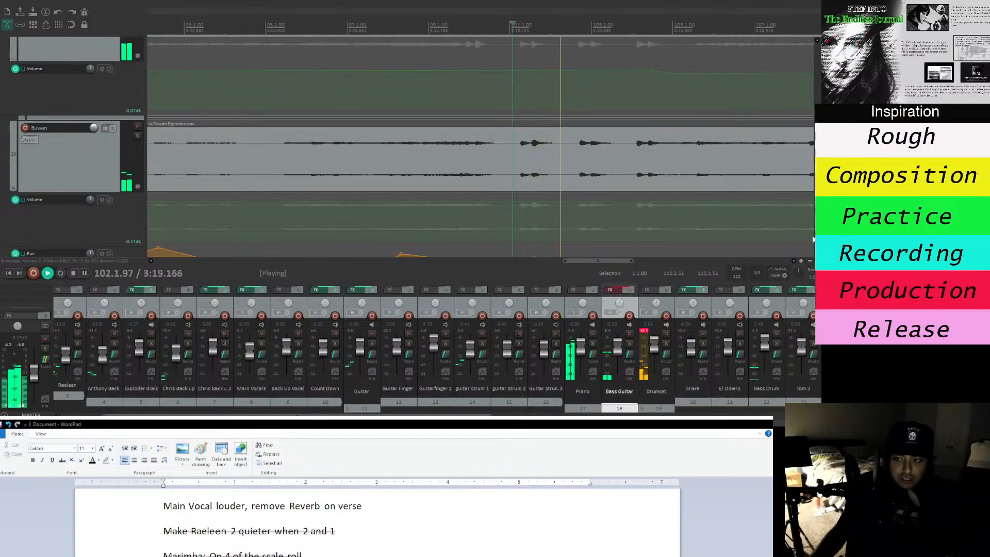
key(space)
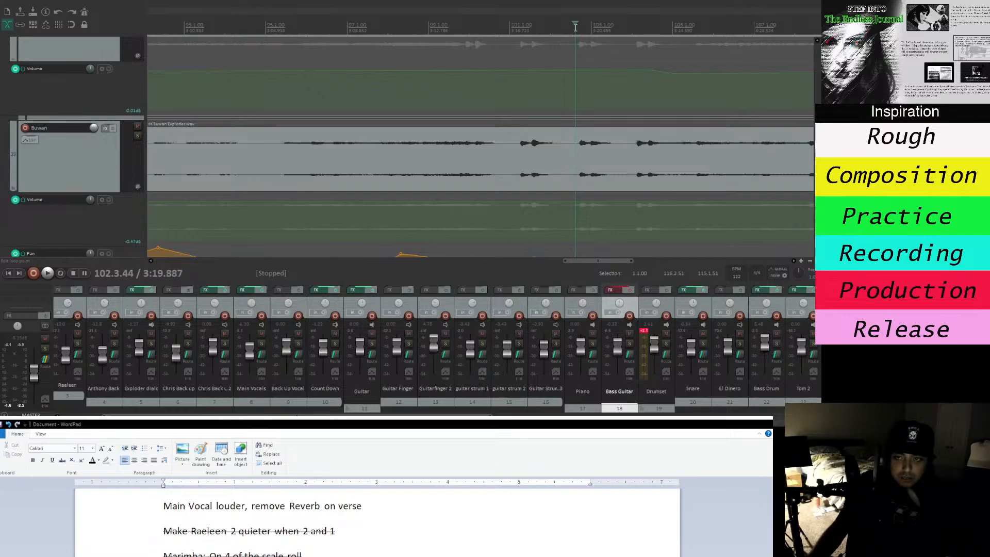
key(space)
key(space)
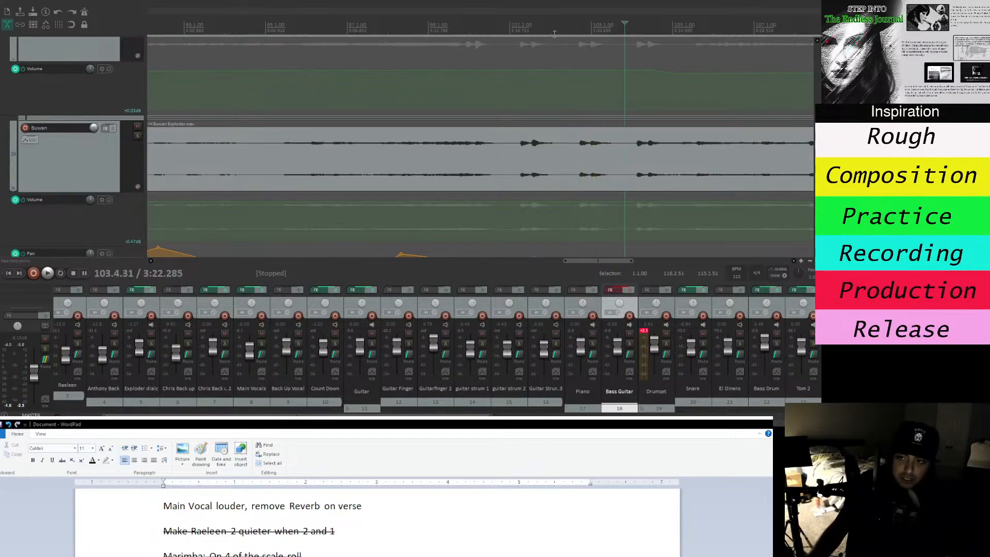
key(space)
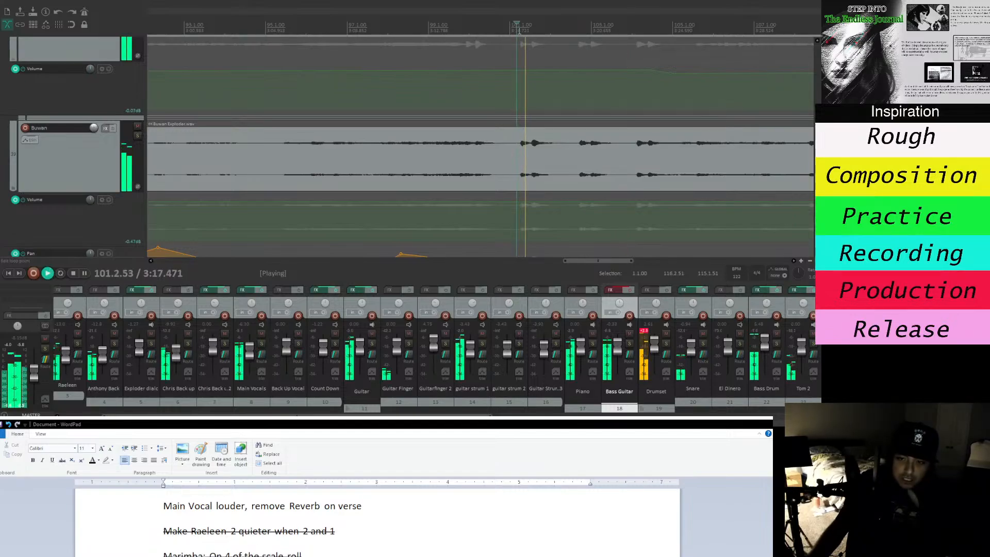
key(space)
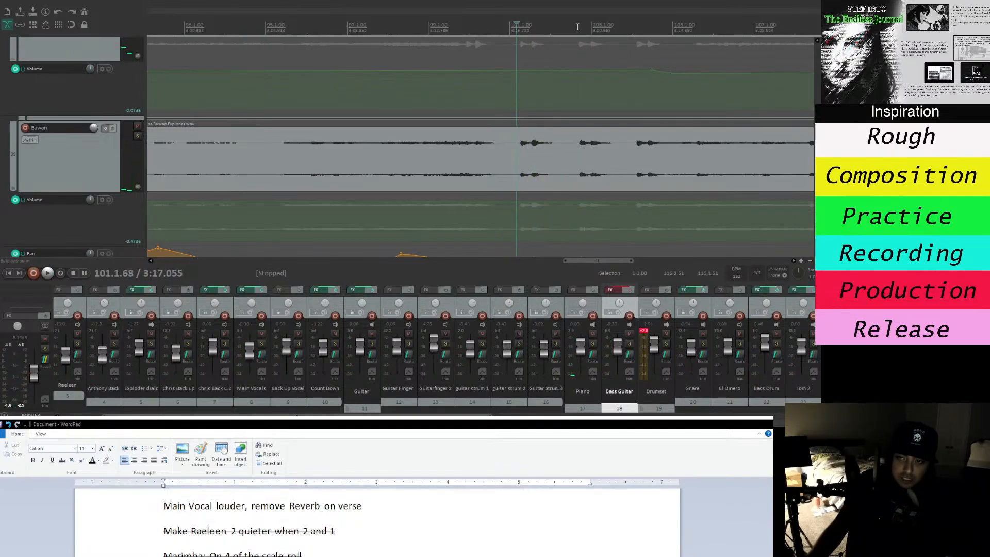
key(space)
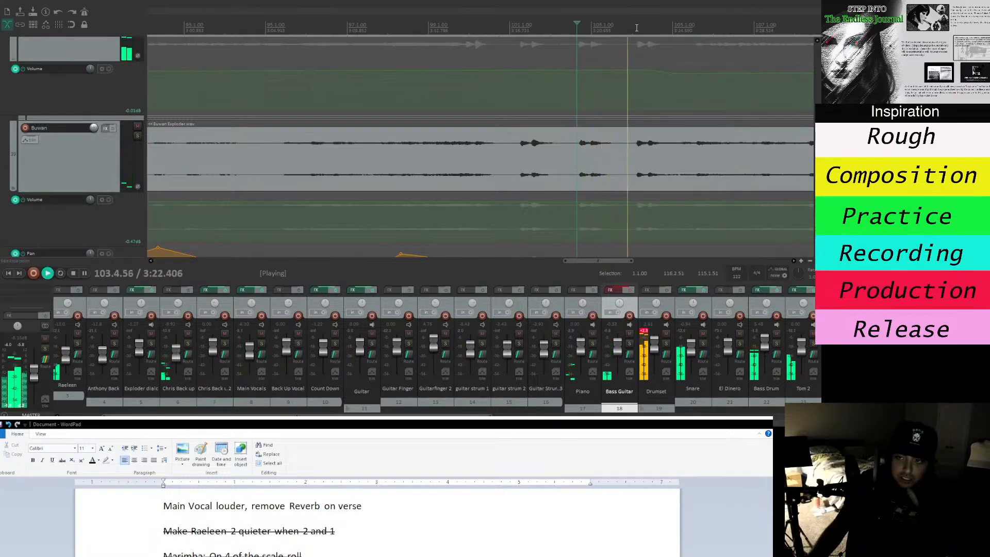
key(space)
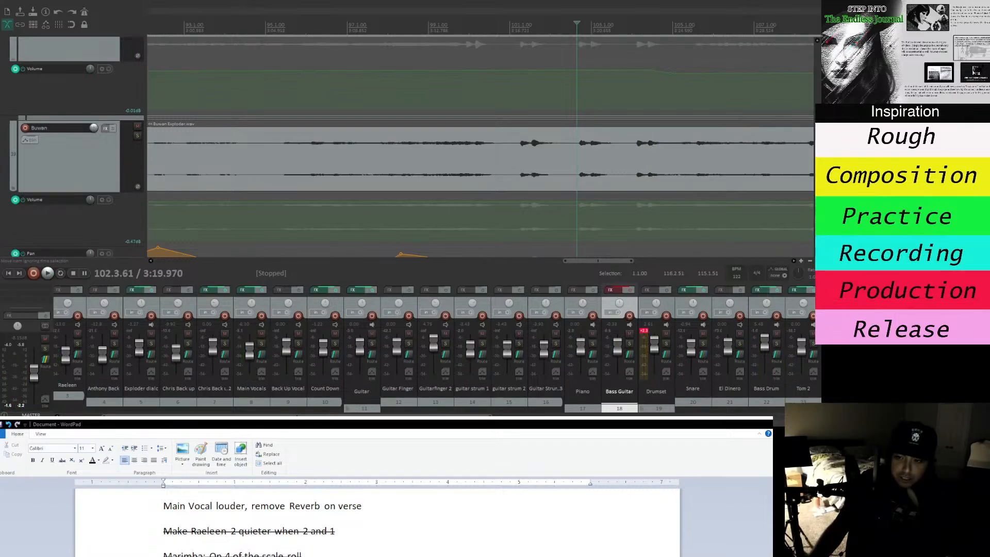
Examine the tracks around bar 102 from Buwan and Marimba back up through the drums, Piano and Guitar to the backup vocals.
scroll(479, 147, up, 5)
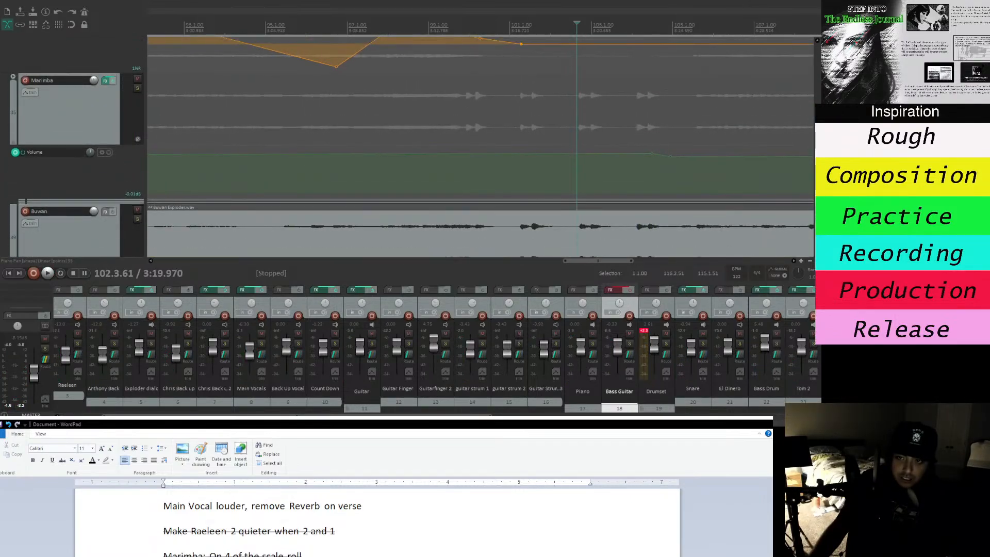
scroll(480, 147, up, 5)
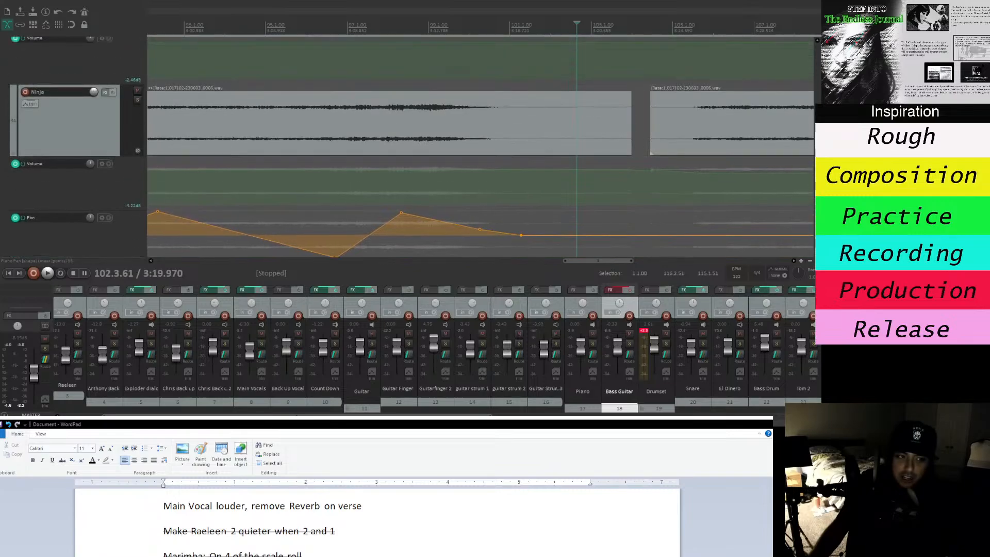
scroll(479, 147, up, 8)
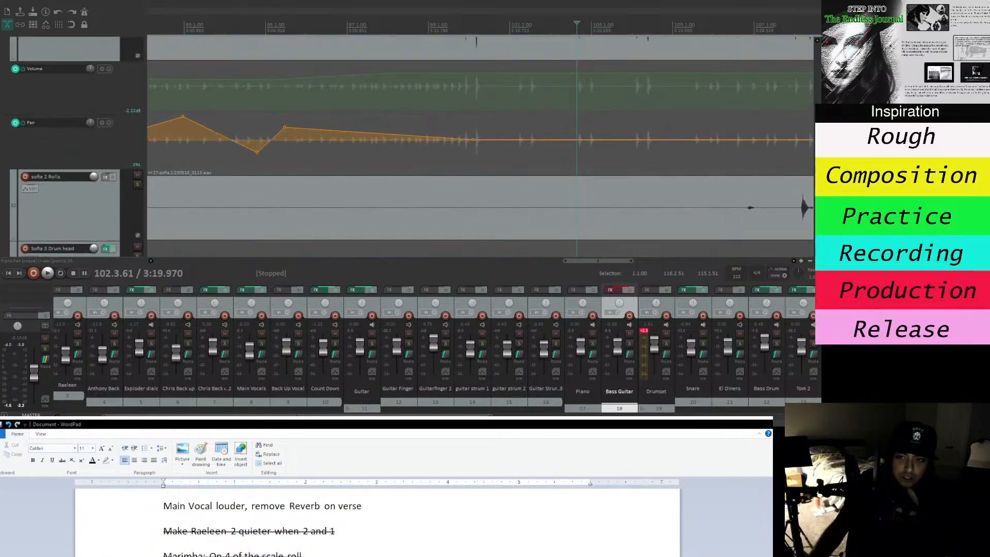
scroll(480, 147, up, 8)
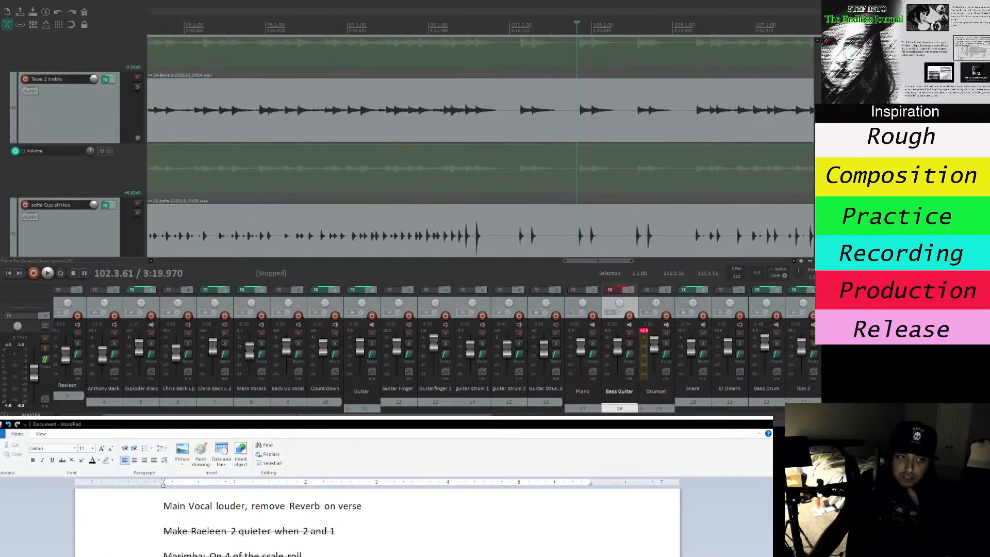
scroll(479, 147, up, 8)
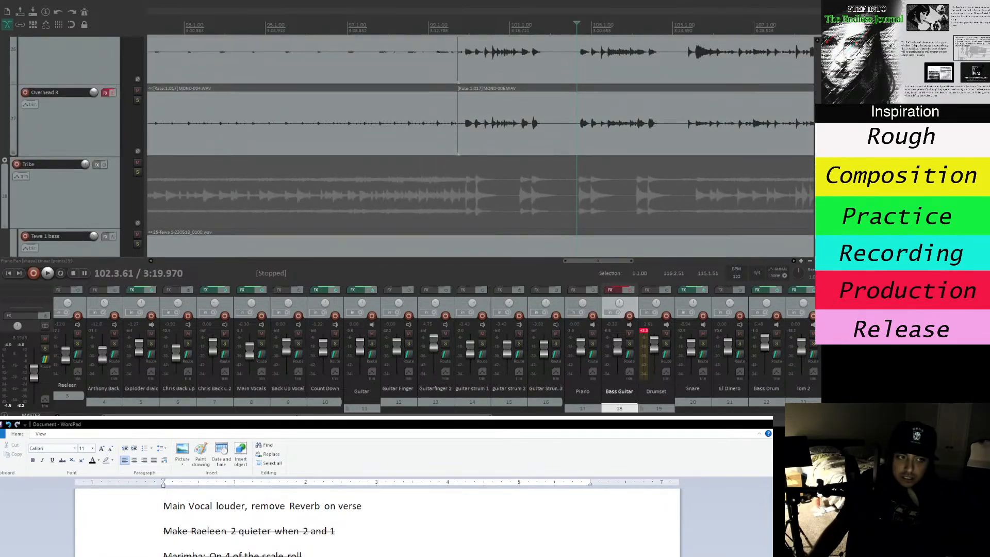
scroll(813, 148, up, 4)
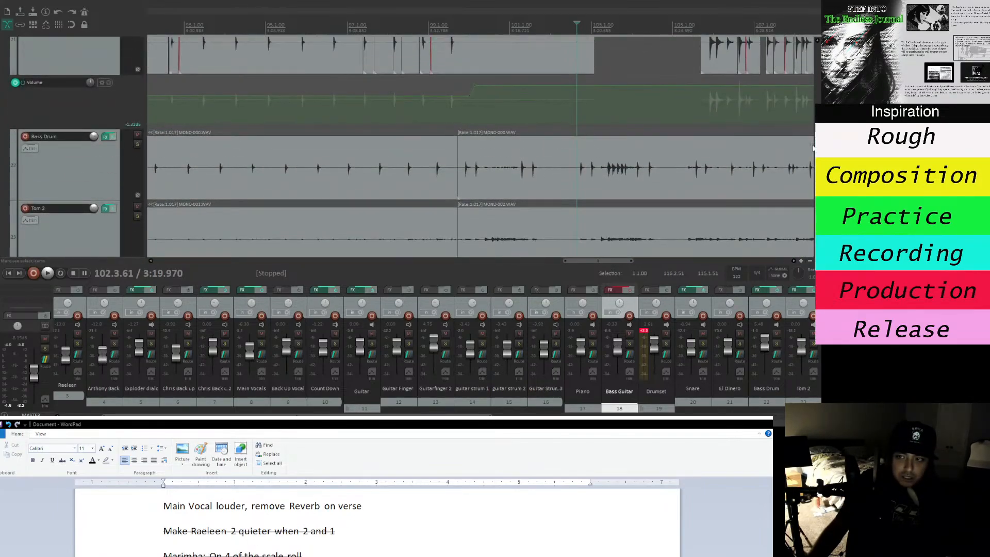
scroll(813, 149, down, 1)
click(813, 149)
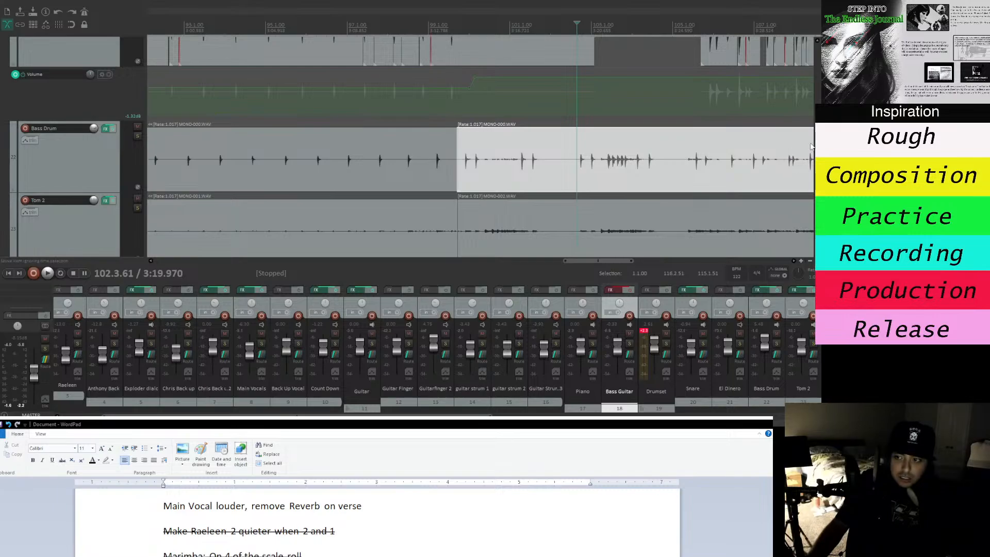
scroll(813, 149, up, 4)
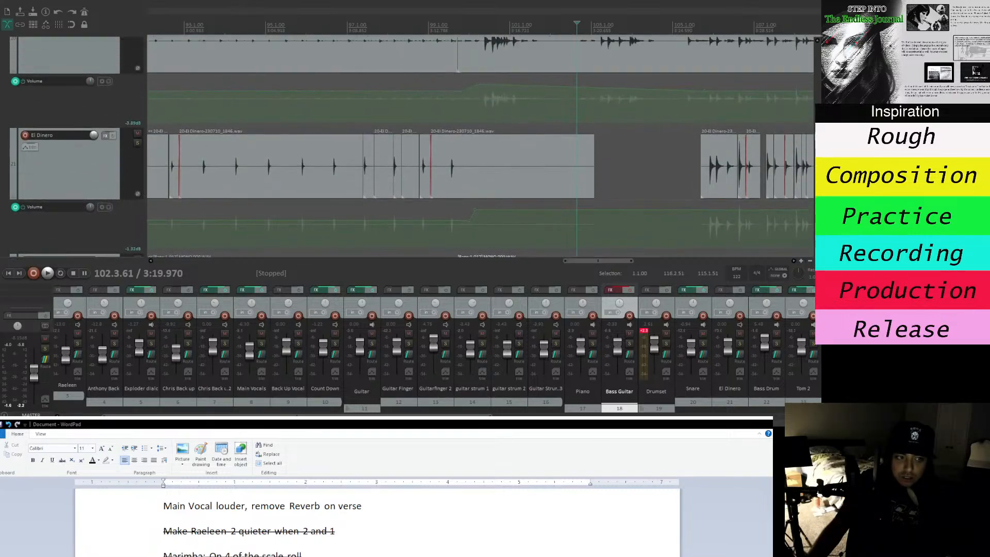
scroll(807, 128, up, 5)
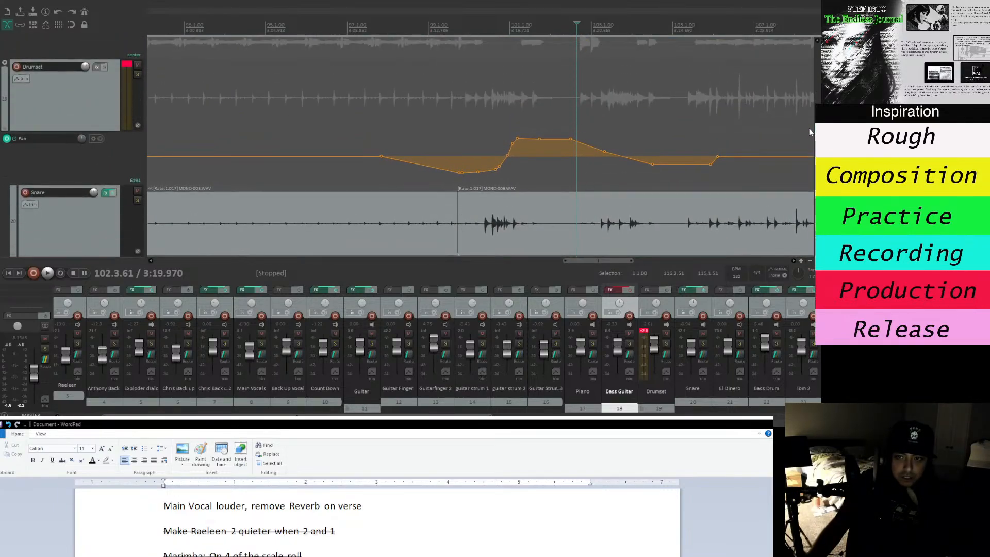
scroll(804, 124, up, 5)
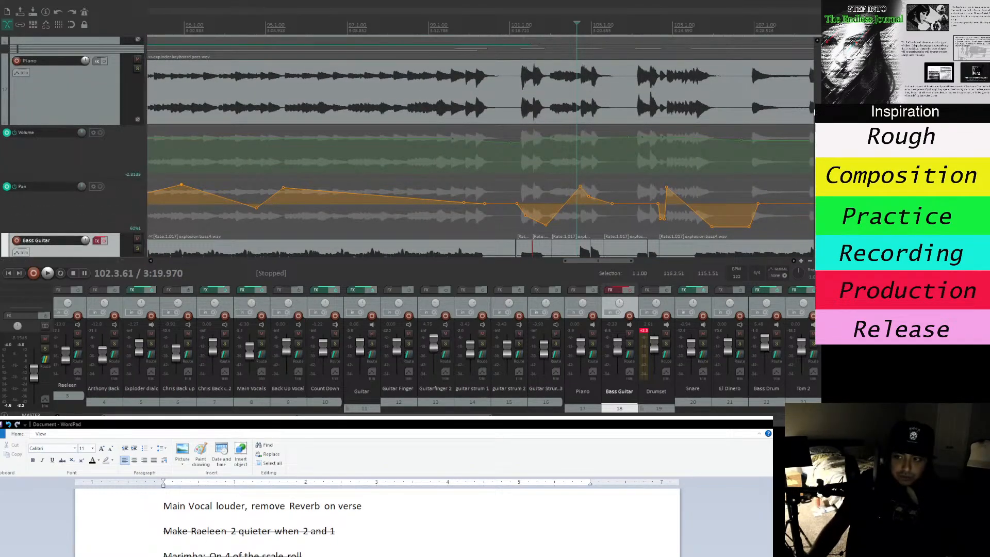
scroll(809, 145, up, 6)
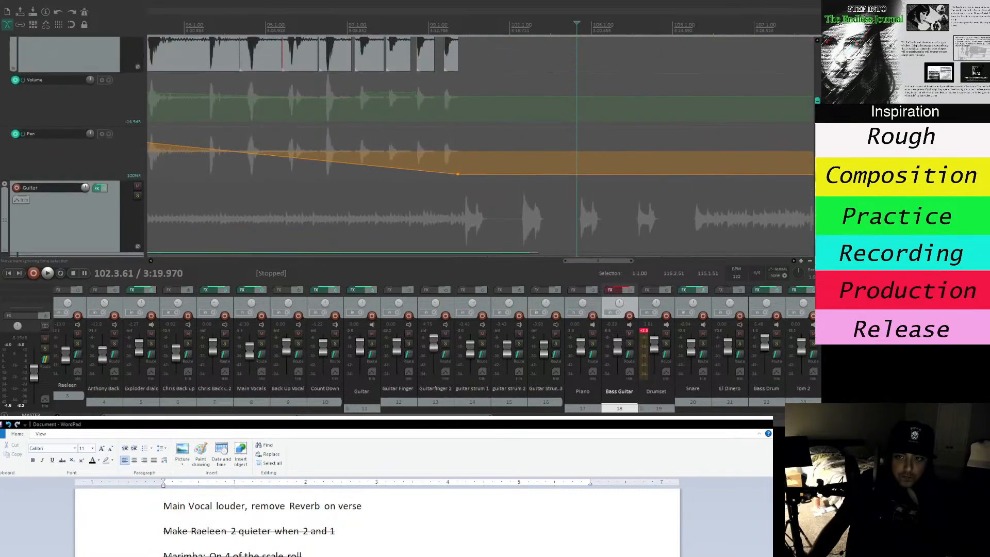
scroll(809, 144, up, 6)
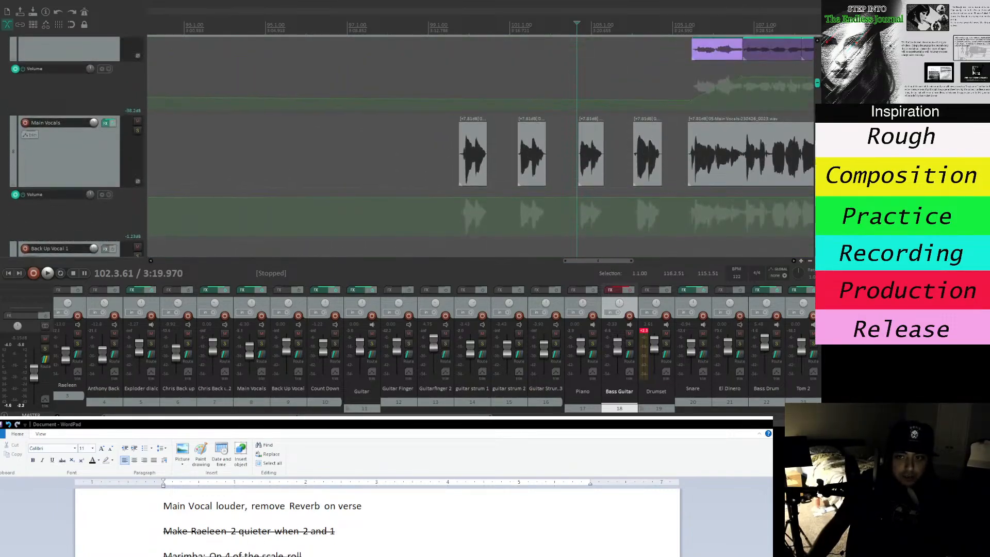
scroll(809, 144, up, 6)
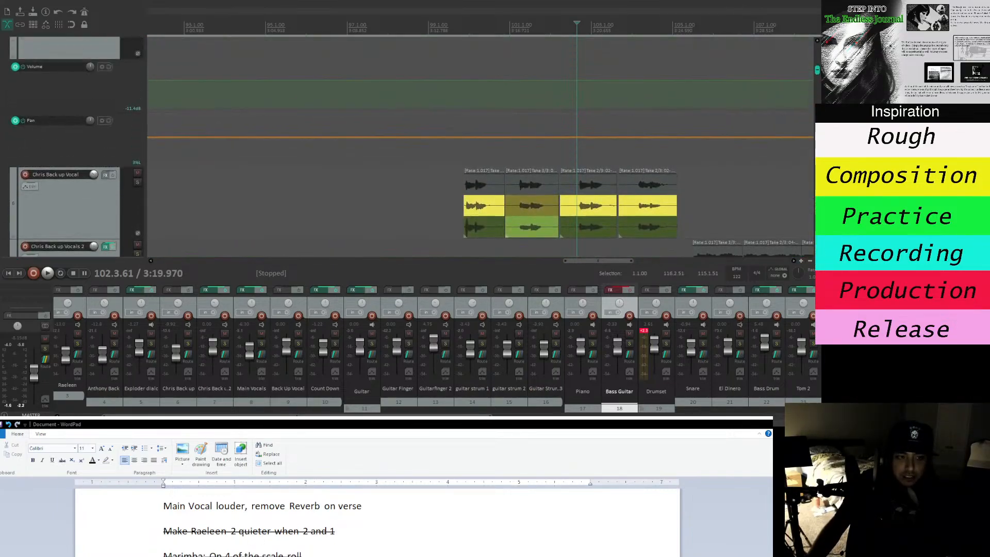
Select the Marimba track and expand its folder to show the Marimba 1, Marimba 2 and Marimba 3 tracks around bar 102.
scroll(809, 144, up, 3)
scroll(495, 155, down, 5)
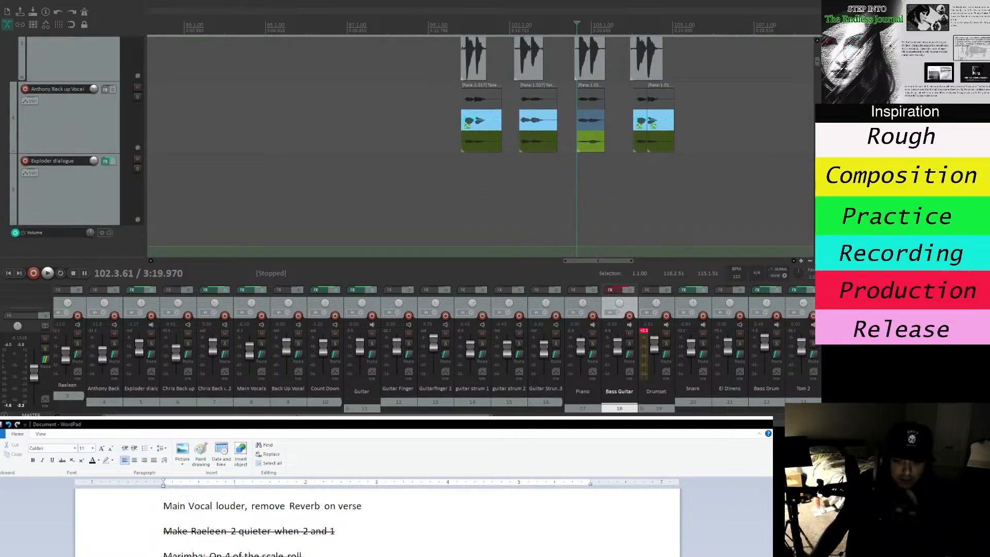
drag(464, 415, 753, 415)
click(684, 398)
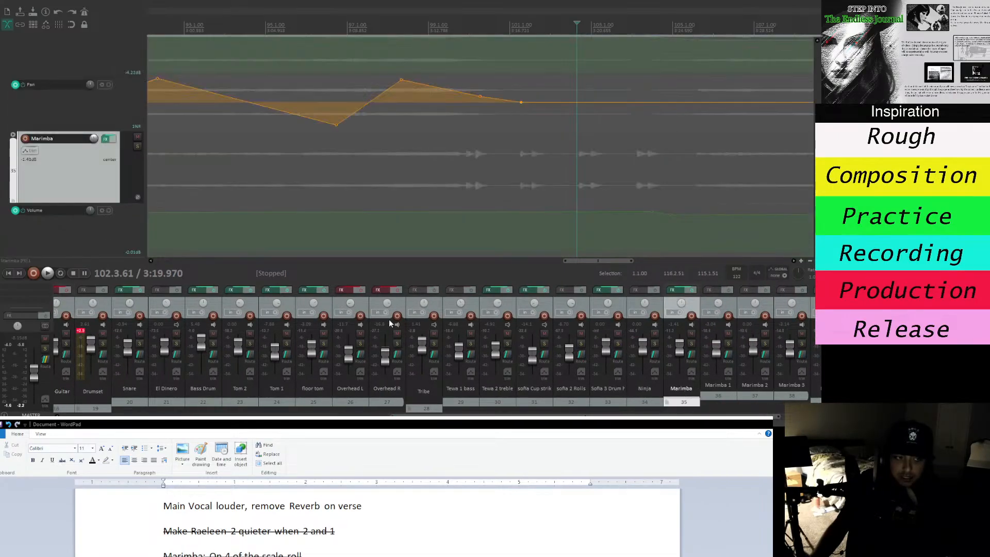
scroll(699, 212, up, 3)
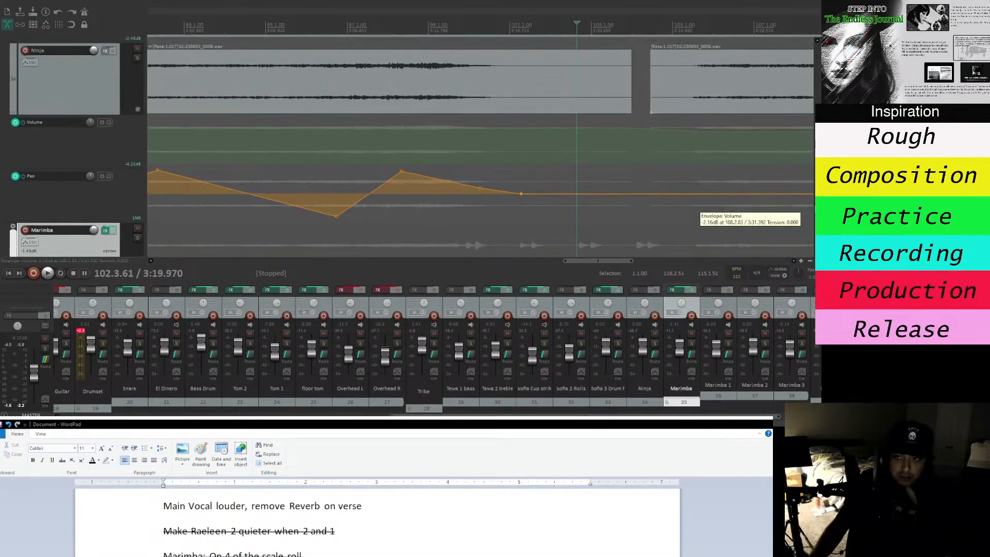
scroll(695, 211, down, 5)
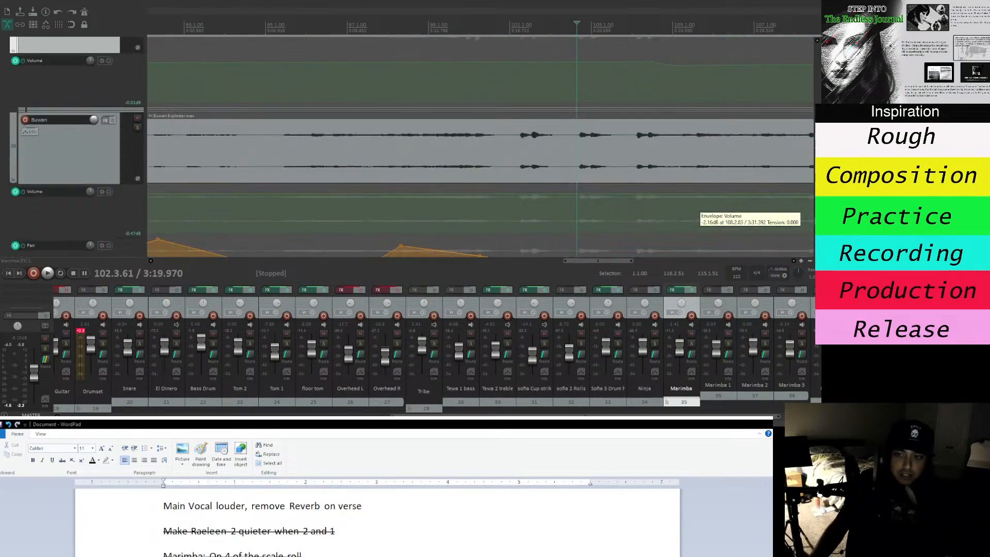
scroll(695, 210, down, 8)
scroll(479, 147, up, 5)
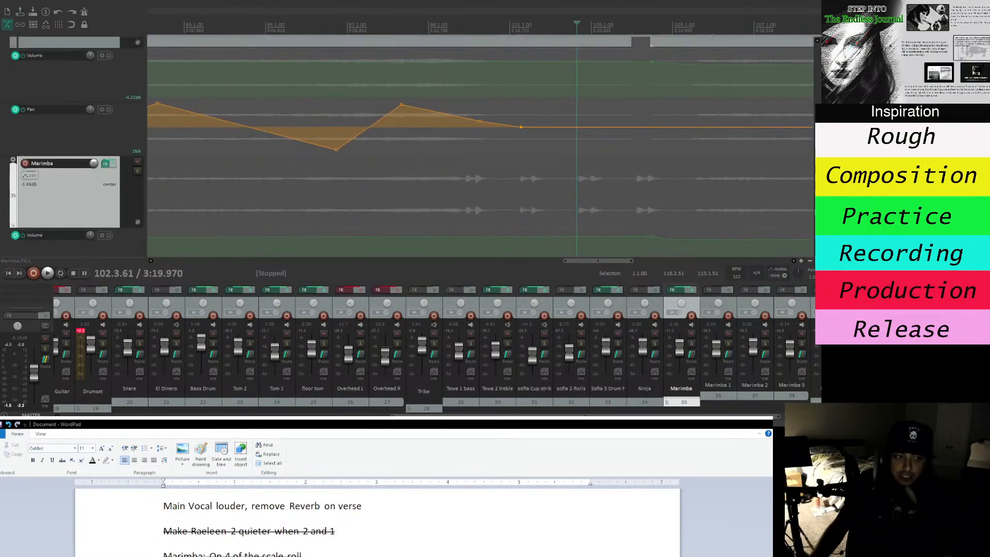
click(13, 87)
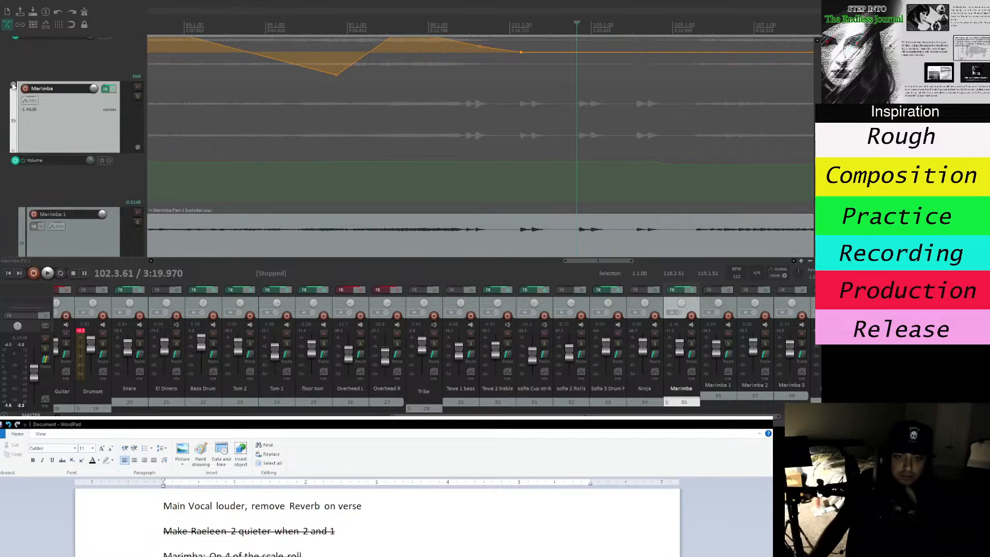
scroll(480, 145, down, 4)
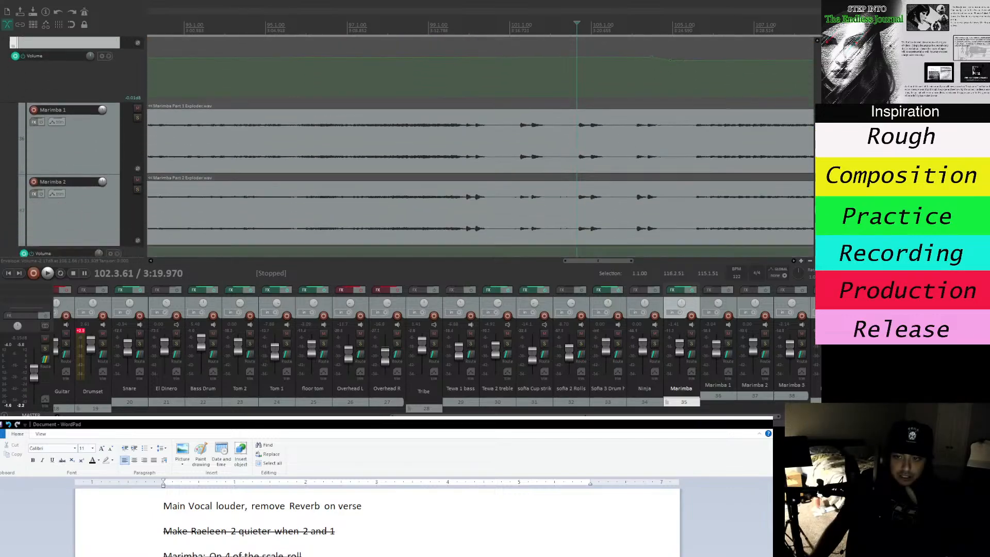
scroll(479, 144, up, 1)
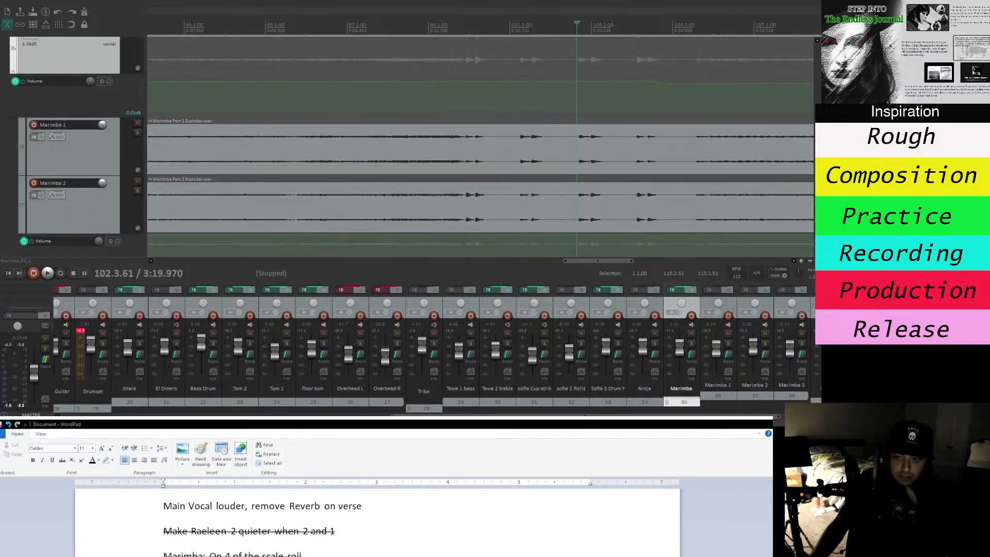
scroll(480, 144, down, 2)
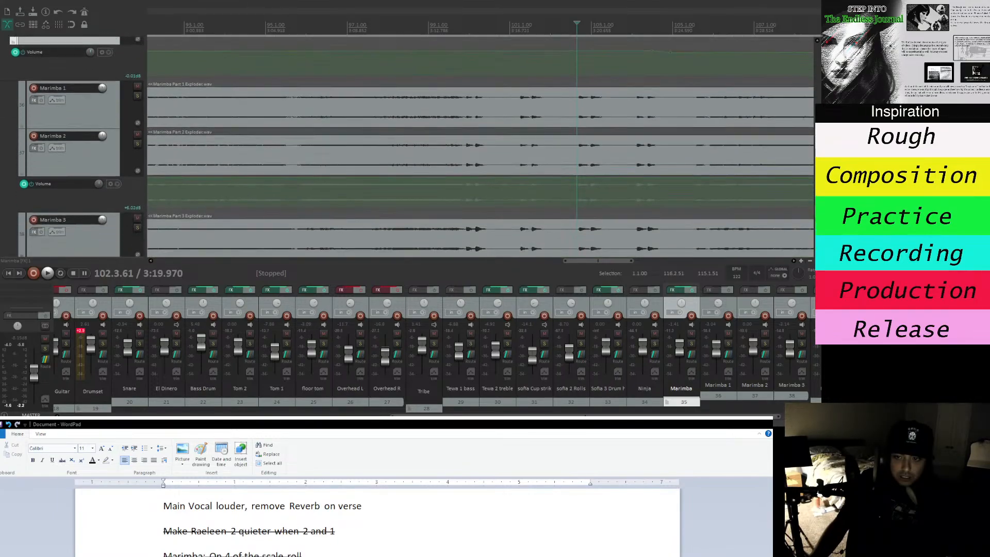
Split the audio items of Marimba 1, Marimba 2 and Marimba 3 together at 103.2.70, in the gap between two hits.
click(608, 117)
ctrl+click(583, 155)
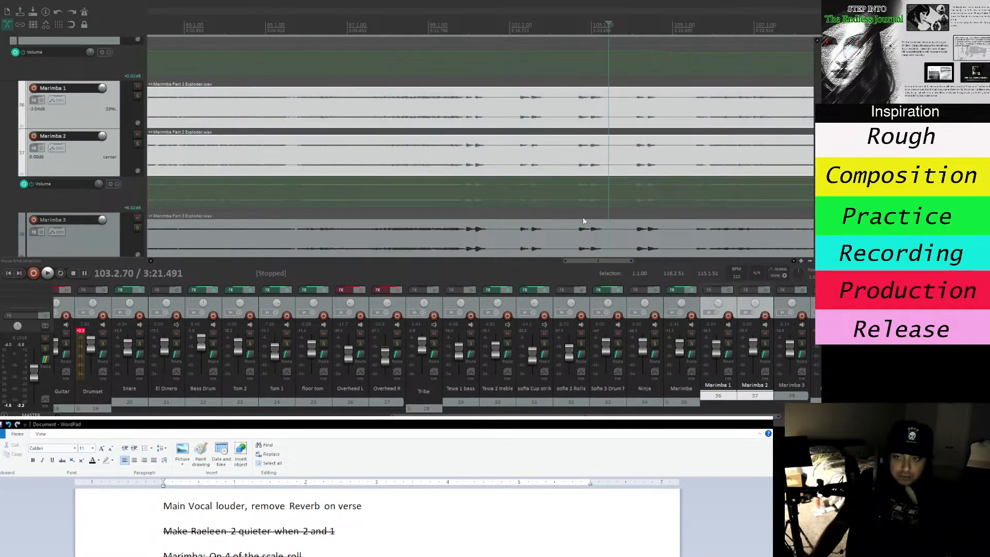
ctrl+click(585, 238)
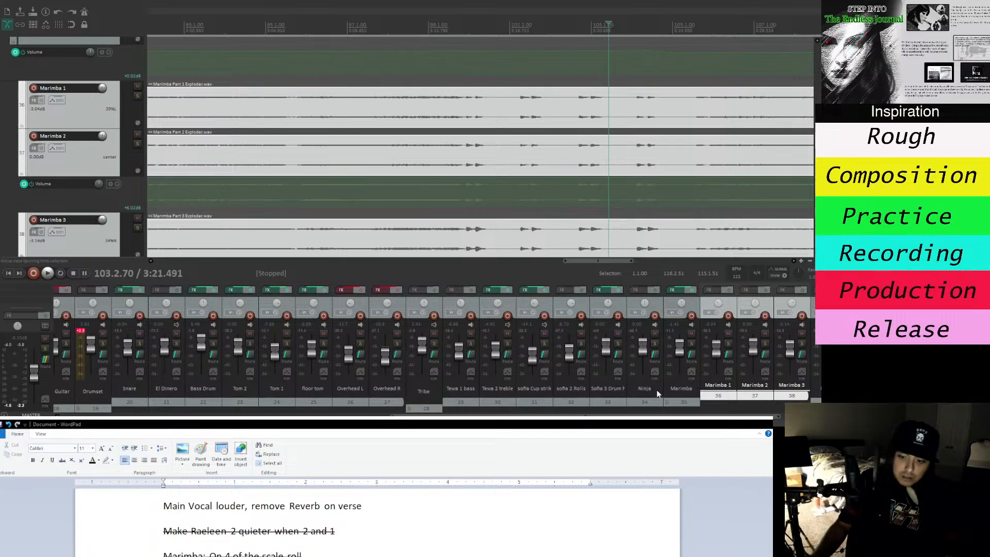
key(s)
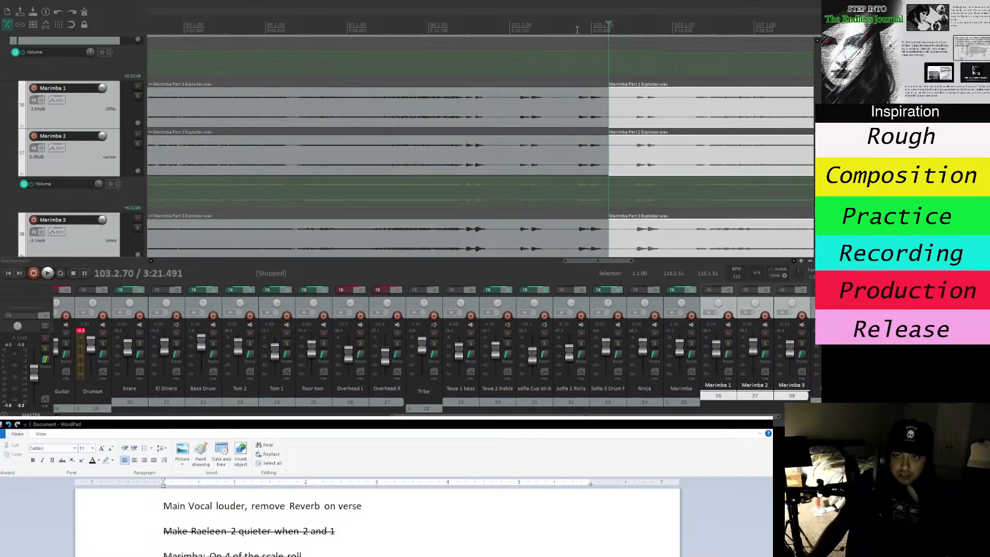
Place the edit cursor at 102.3.80, just before the Marimba hit starts, and select the items of Marimba 1, 2 and 3 before the split.
click(577, 30)
click(585, 116)
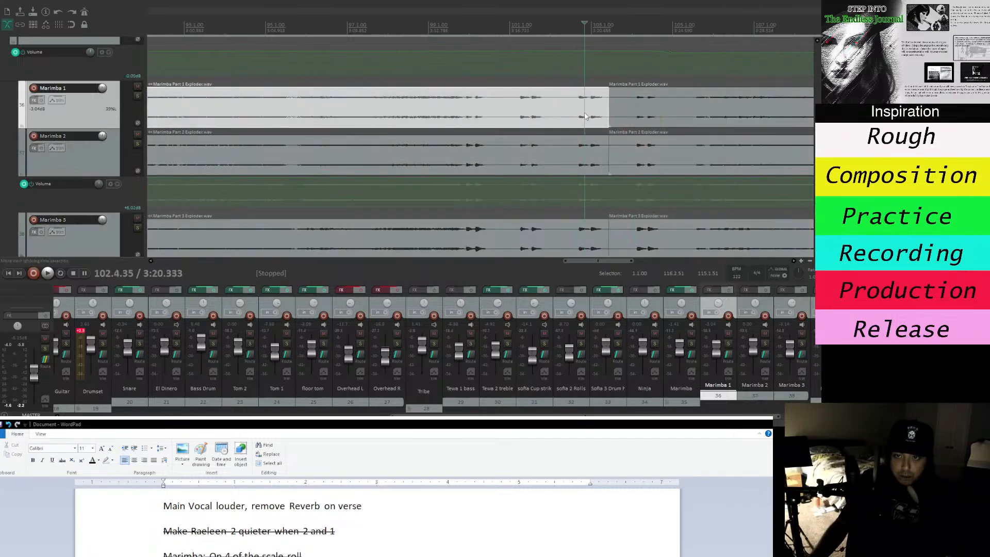
click(572, 98)
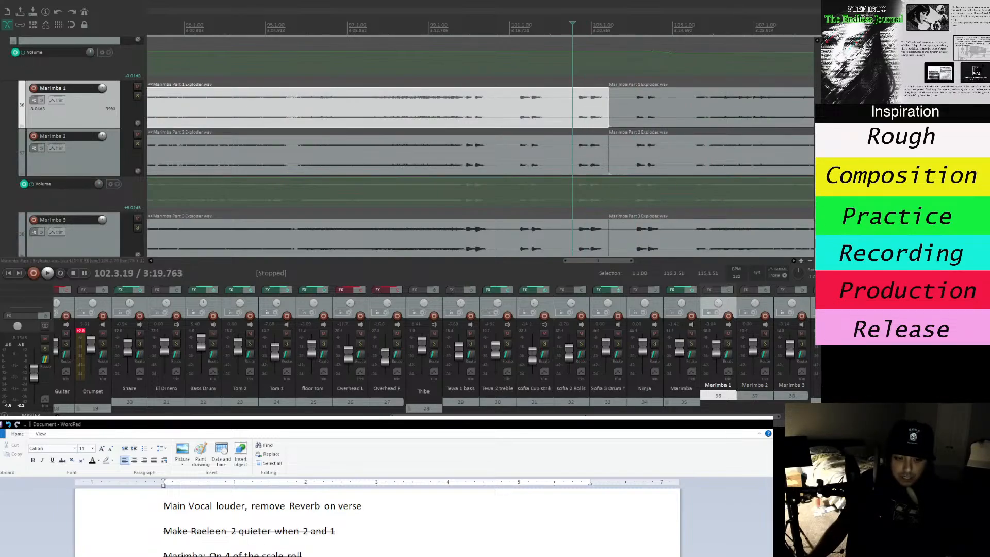
key(alt+Tab)
key(alt+Tab)
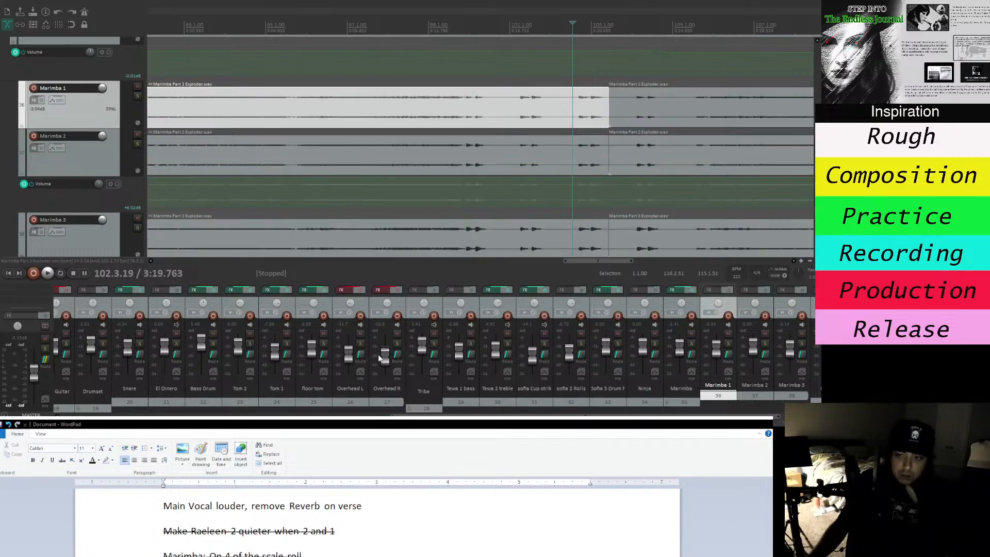
click(578, 28)
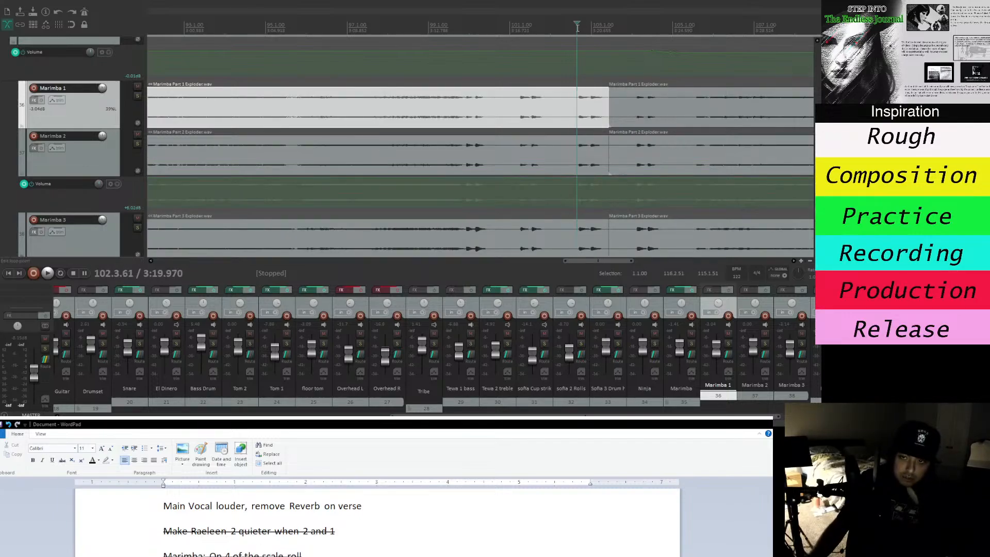
click(802, 260)
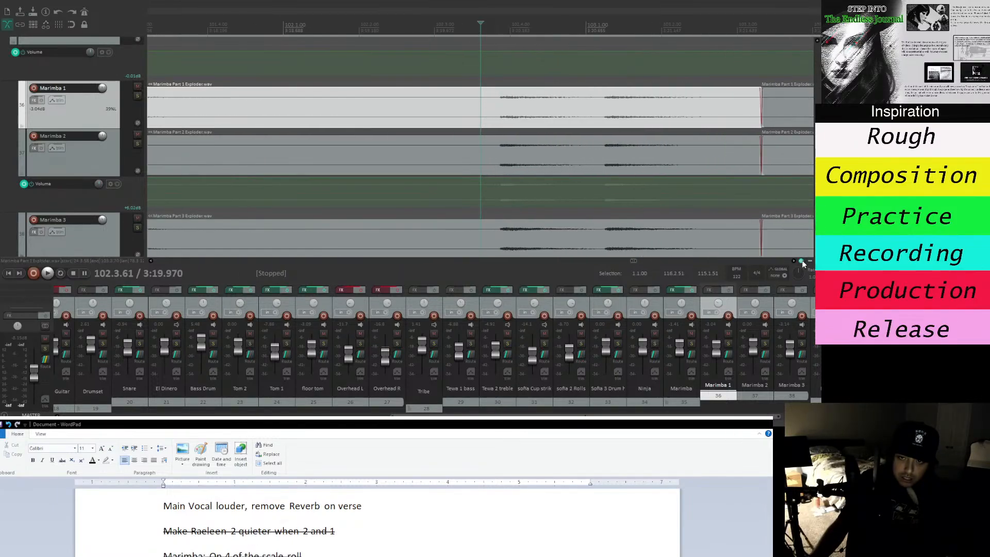
click(802, 260)
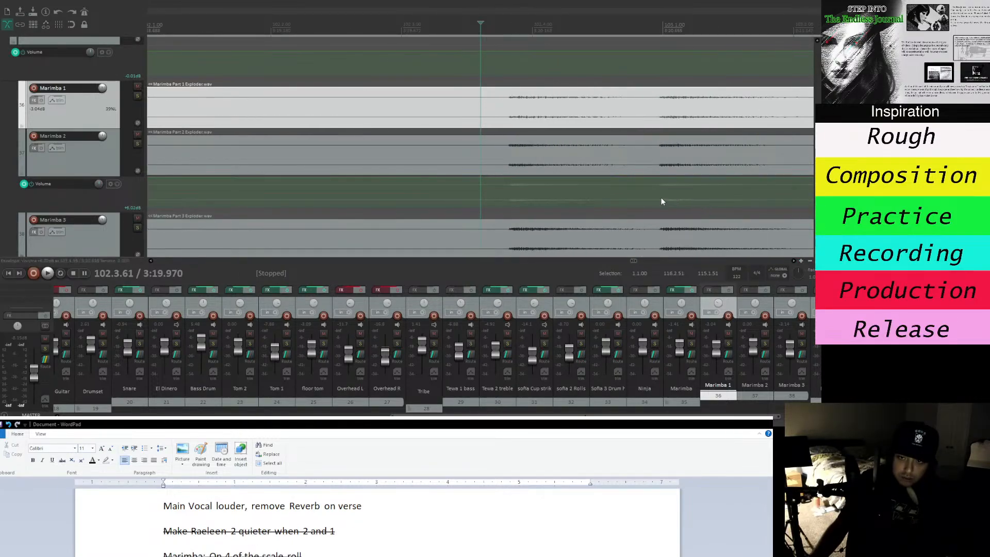
click(503, 27)
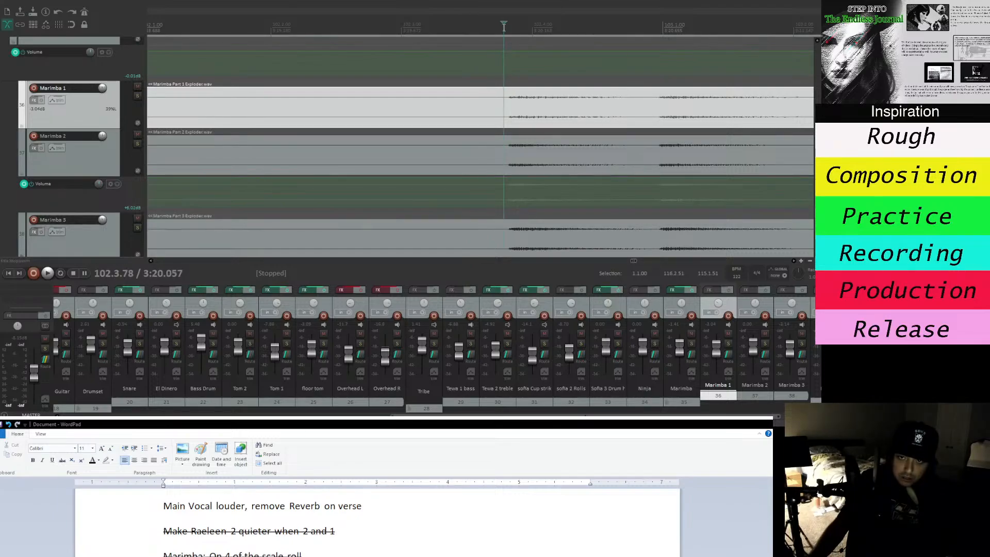
click(505, 29)
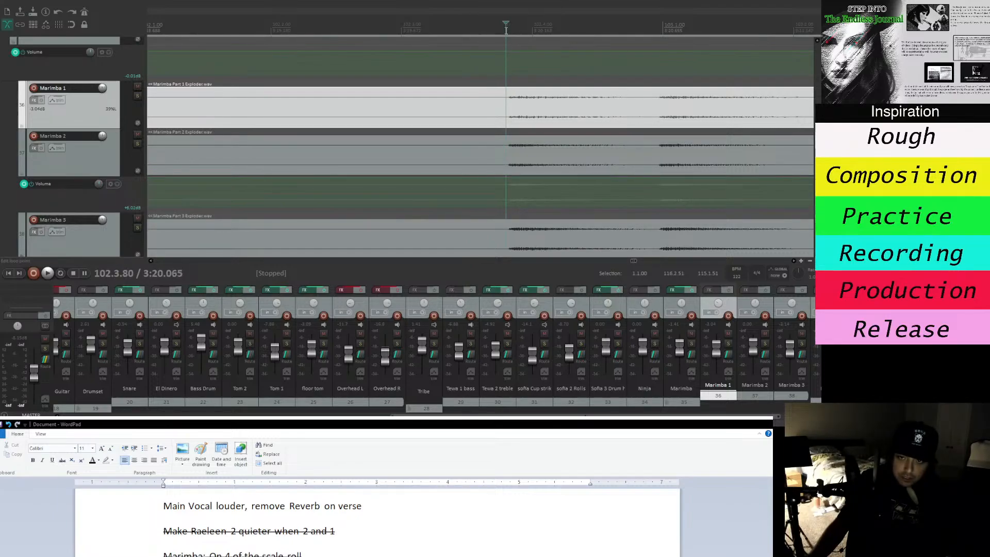
ctrl+click(512, 155)
ctrl+click(520, 231)
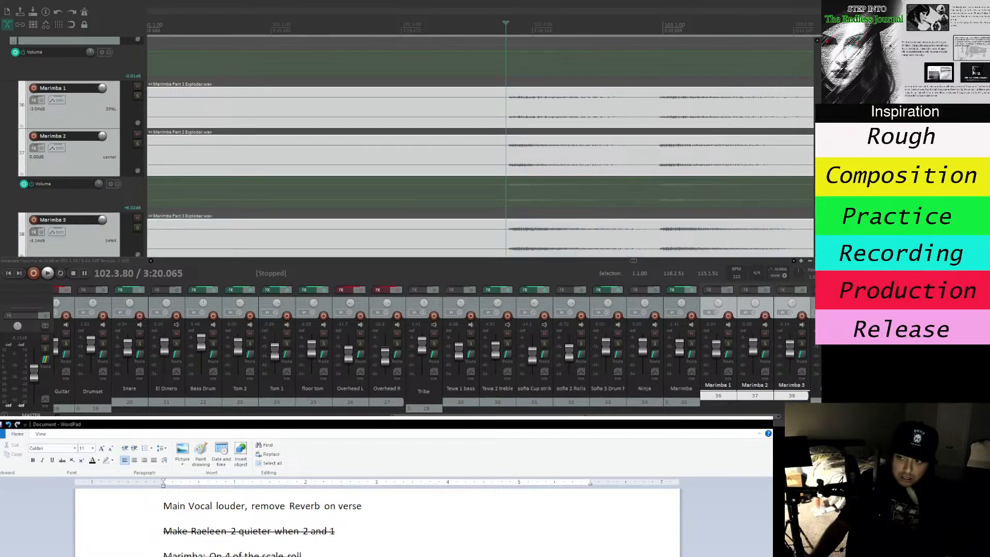
scroll(480, 147, down, 2)
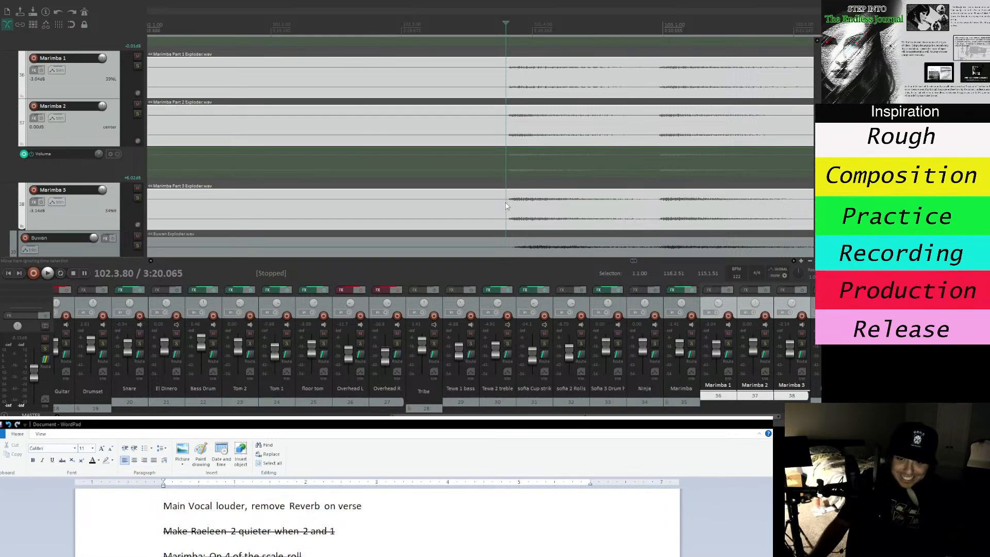
Split the Marimba 1, Marimba 2 and Marimba 3 clips at 102.3.80 and again at 102.4.88 to isolate the note between.
key(s)
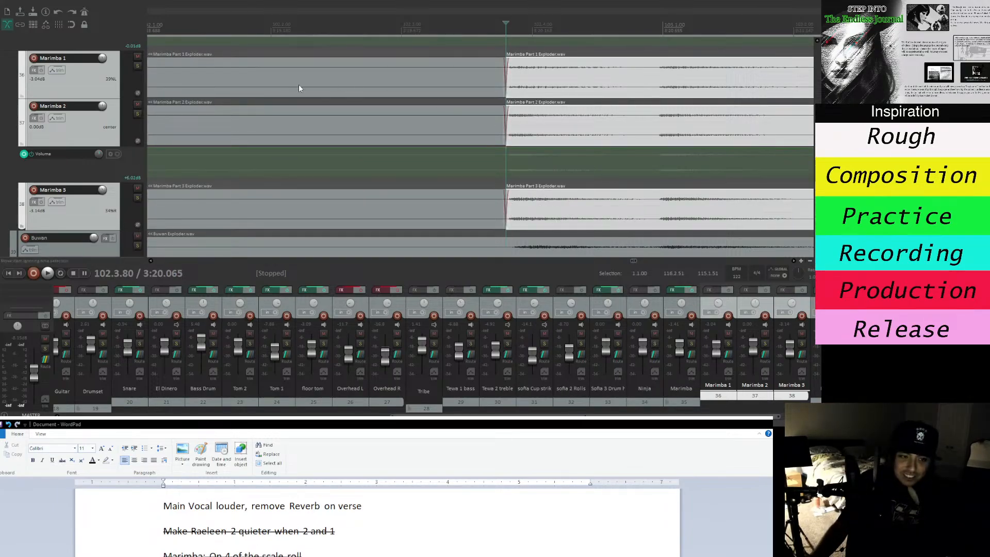
click(408, 31)
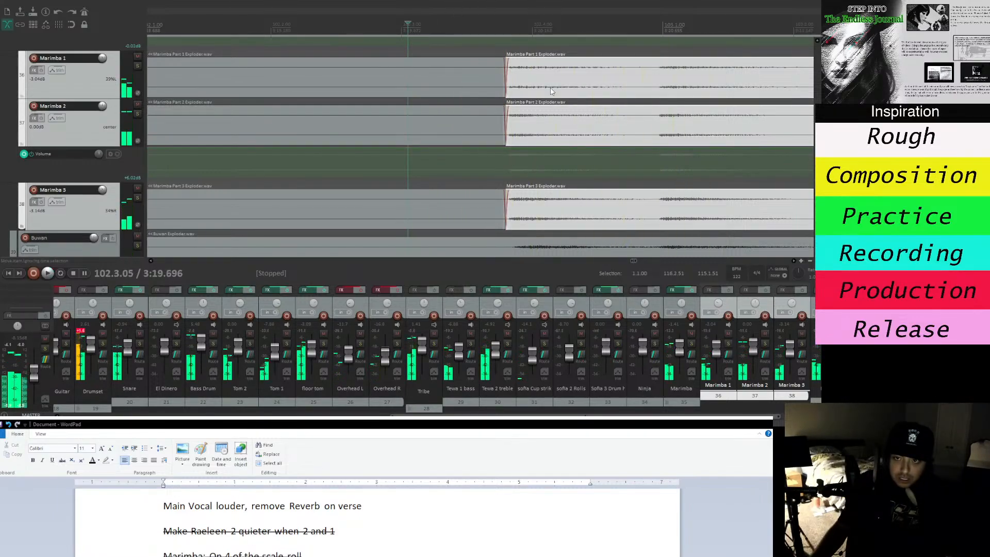
click(648, 68)
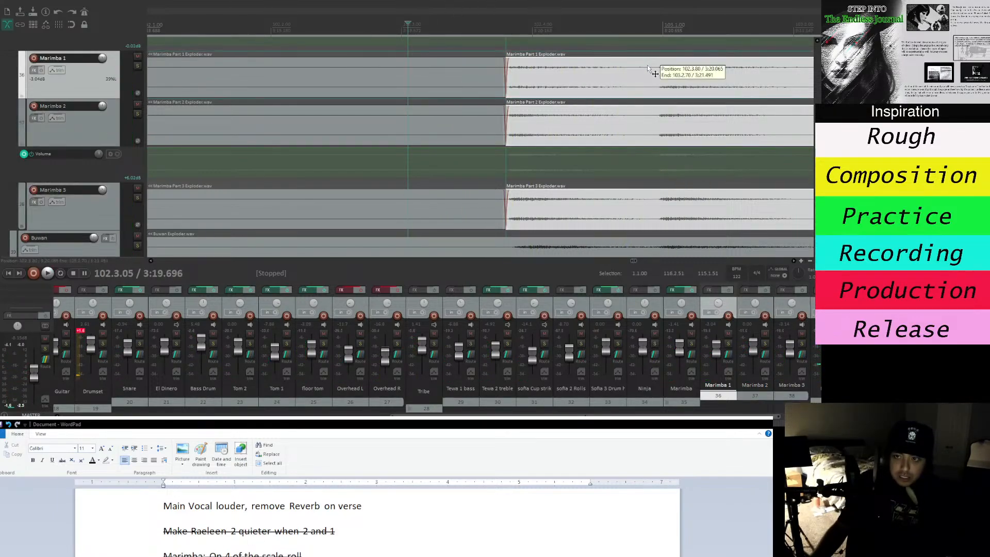
shift+click(652, 218)
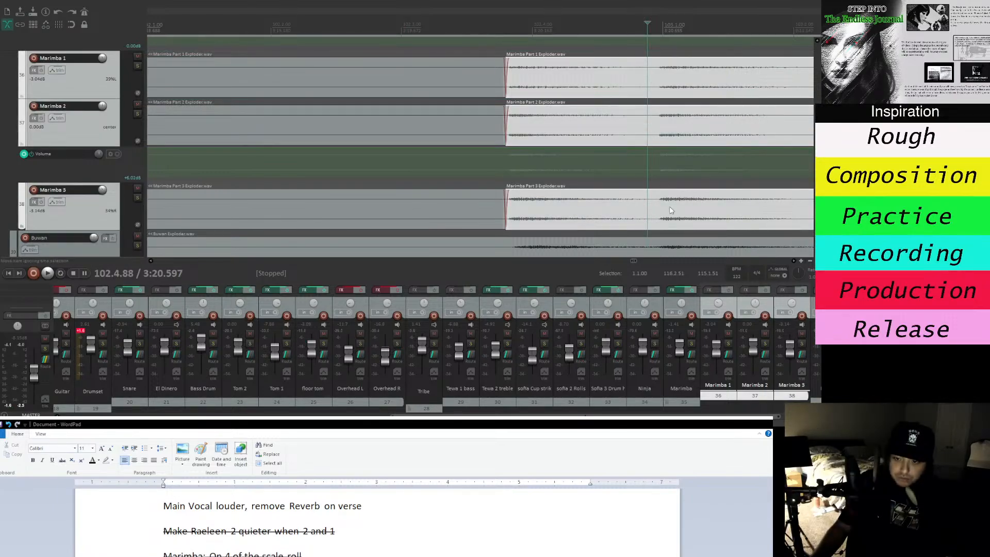
key(s)
Shift the isolated clips on all three marimba tracks together slightly later so they overlap the start of the following clips, auditioning the timing.
click(529, 80)
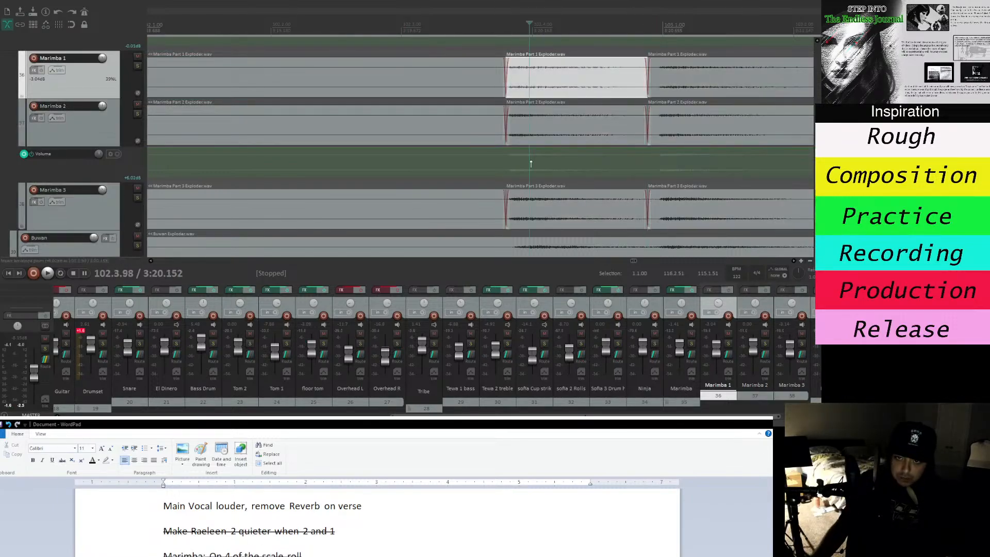
shift+click(539, 124)
shift+click(548, 208)
drag(540, 85, 522, 74)
click(476, 25)
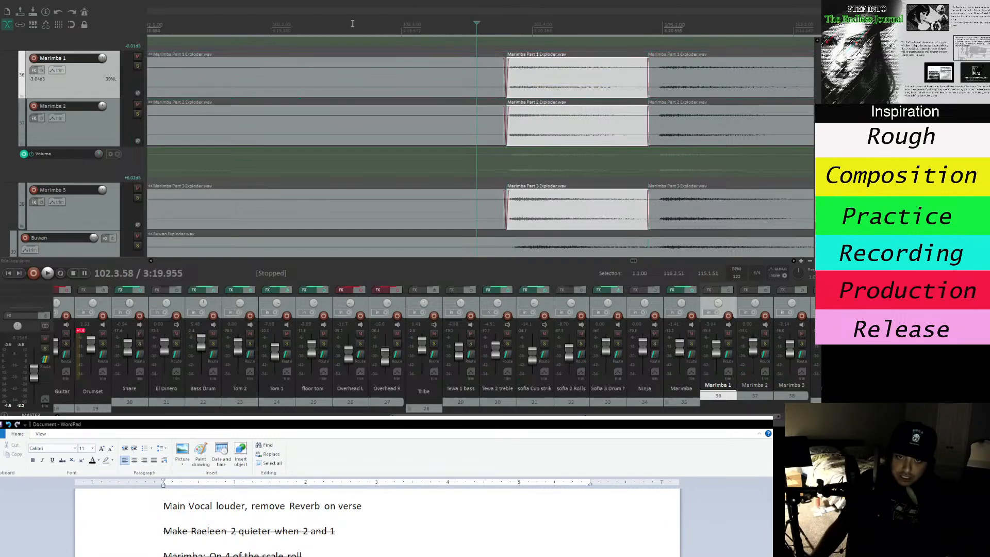
click(282, 23)
key(space)
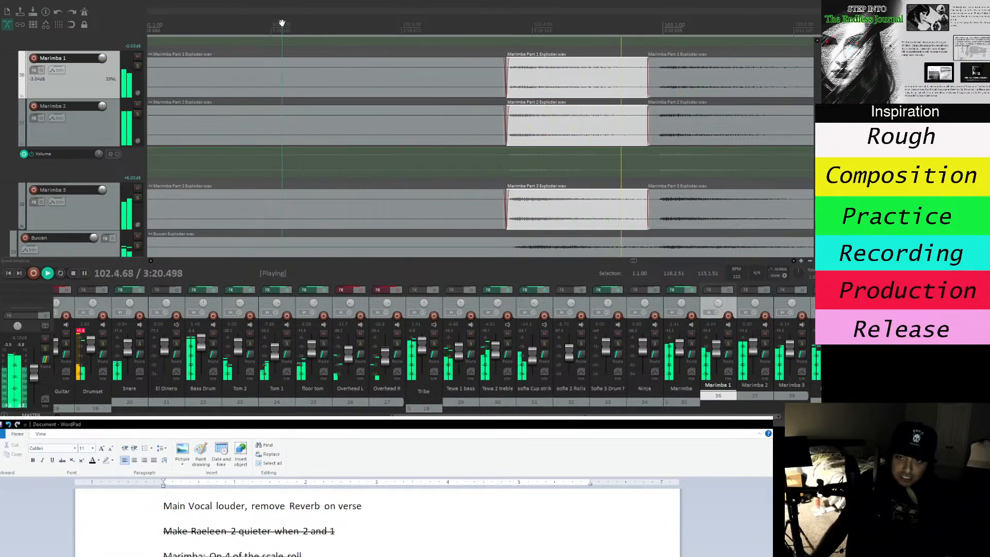
key(space)
mouse_move(528, 75)
mouse_down()
mouse_move(564, 90)
mouse_move(541, 82)
mouse_up()
Play the passage from 102.2.09 repeatedly to check the timing of the shifted marimba clips.
key(space)
key(space)
key(space)
key(space)
key(space)
key(space)
key(space)
key(space)
key(space)
key(space)
key(space)
key(space)
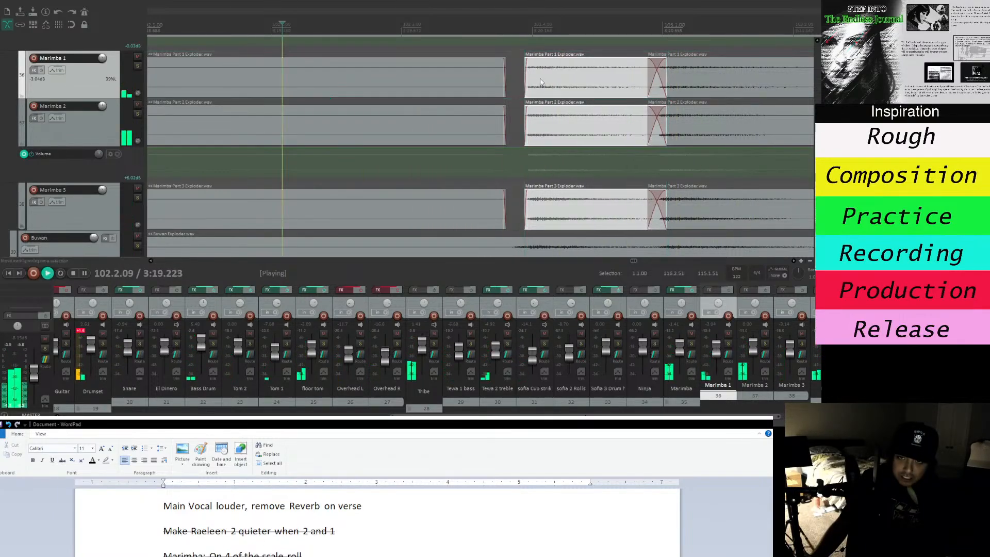
key(space)
key(space)
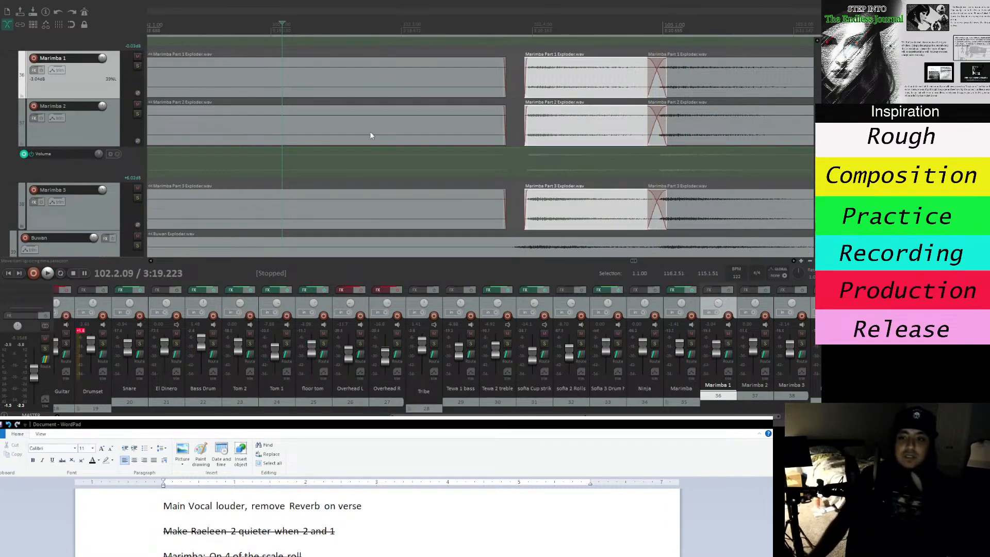
Examine the shifted marimba clips against the surrounding bars, with the edit cursor at 102.3.56.
click(811, 264)
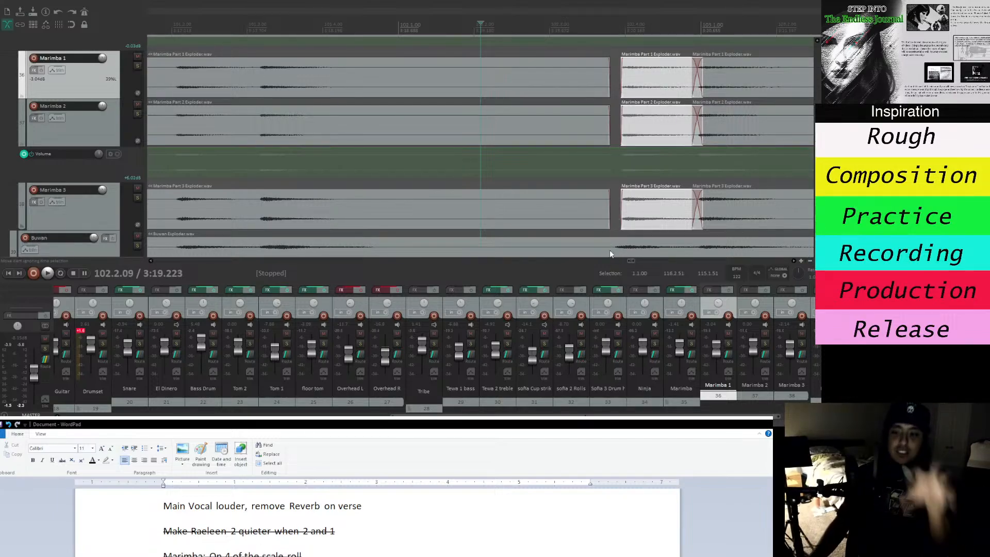
click(592, 28)
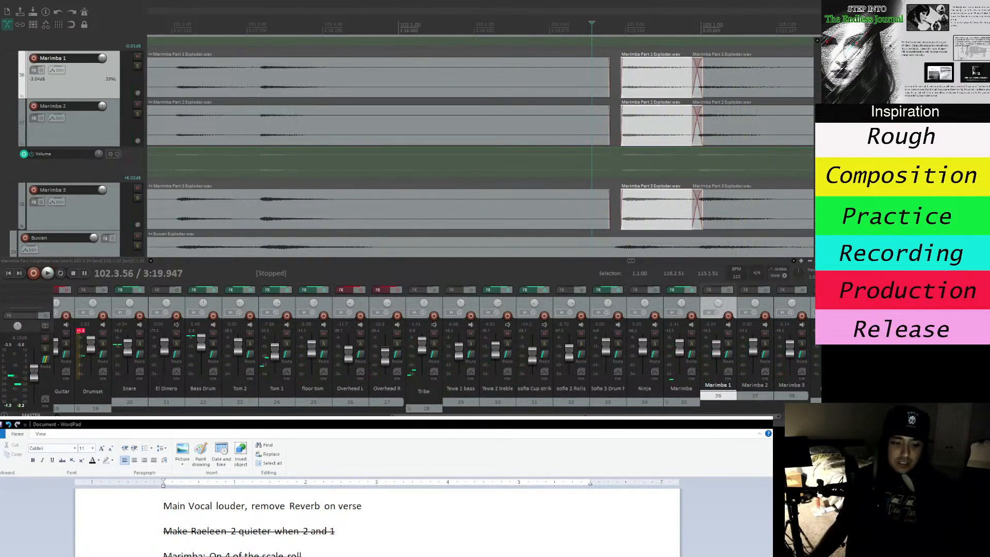
key(alt+Tab)
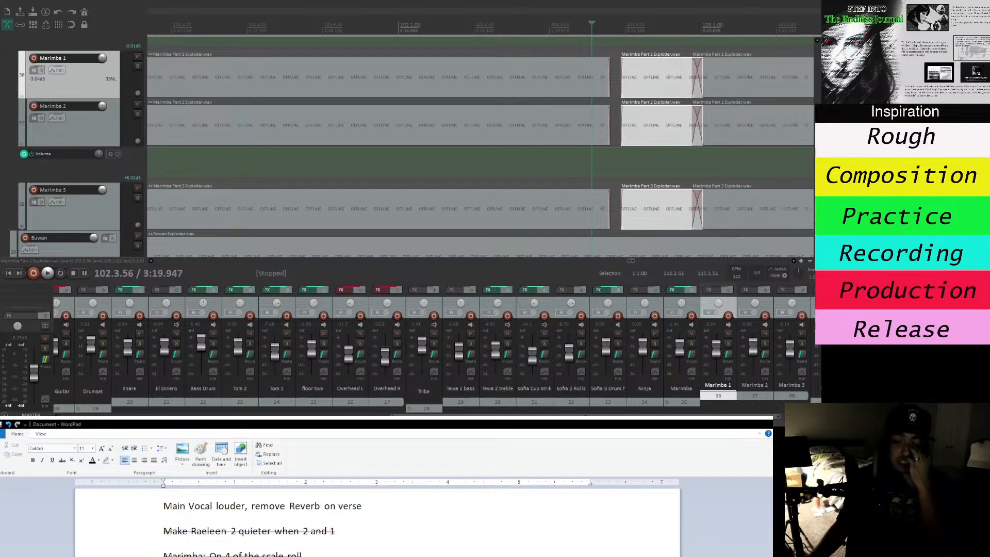
key(alt+Tab)
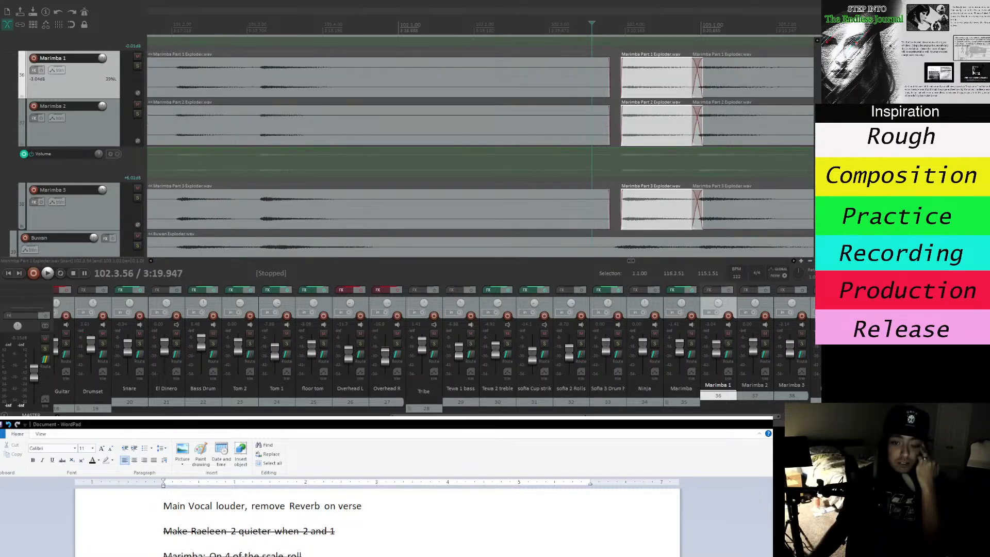
click(812, 262)
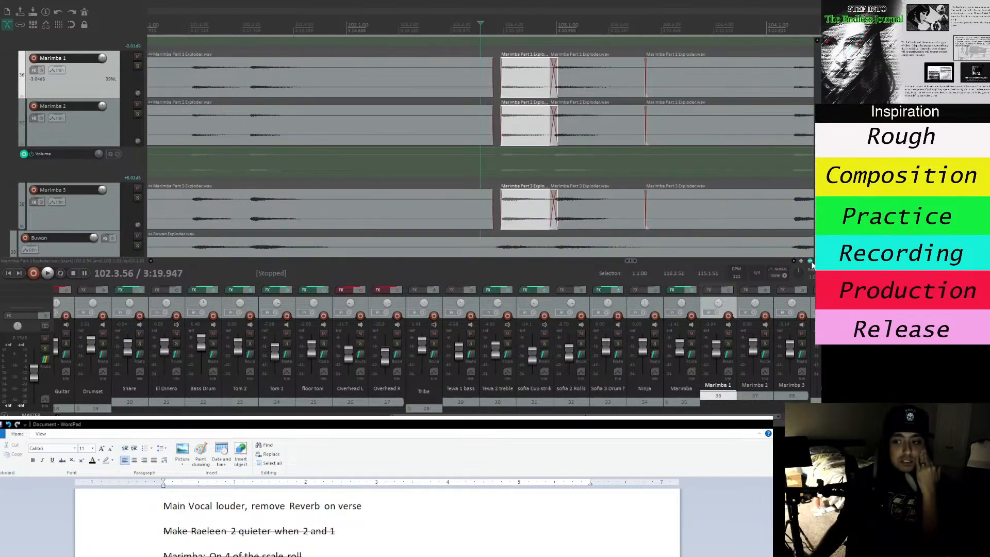
click(812, 262)
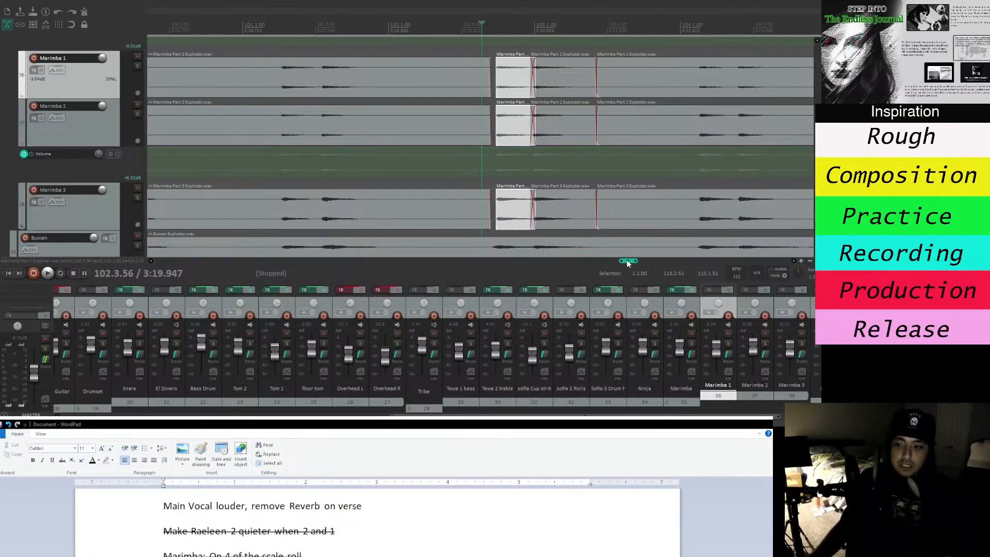
drag(627, 259, 630, 260)
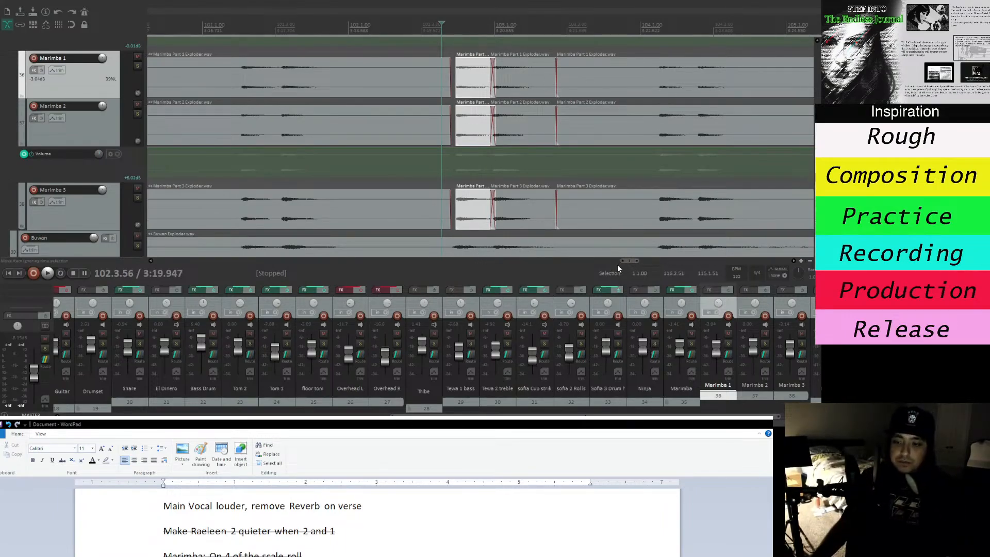
Look through the arrangement around bar 102, from the marimba tracks up to the vocal tracks.
drag(630, 261, 186, 261)
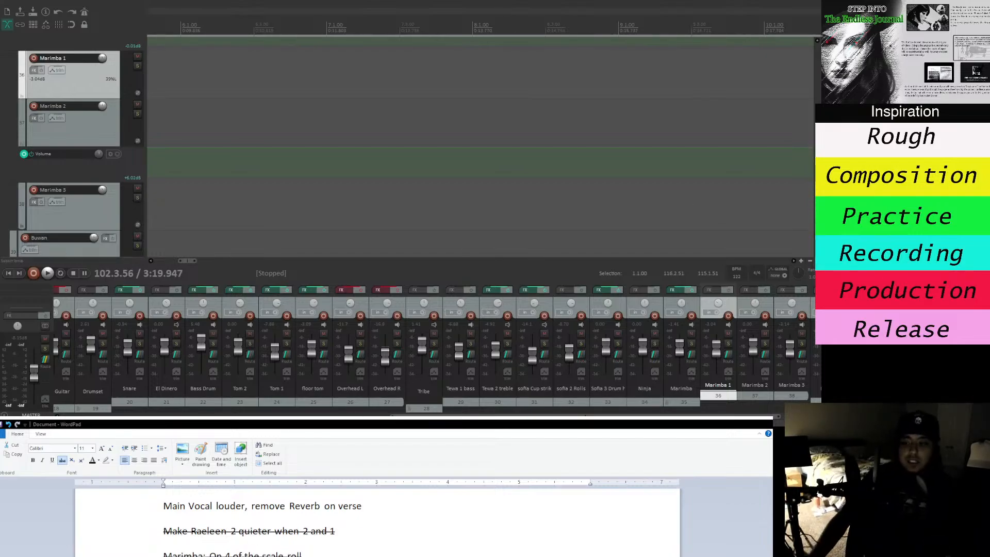
scroll(480, 147, down, 5)
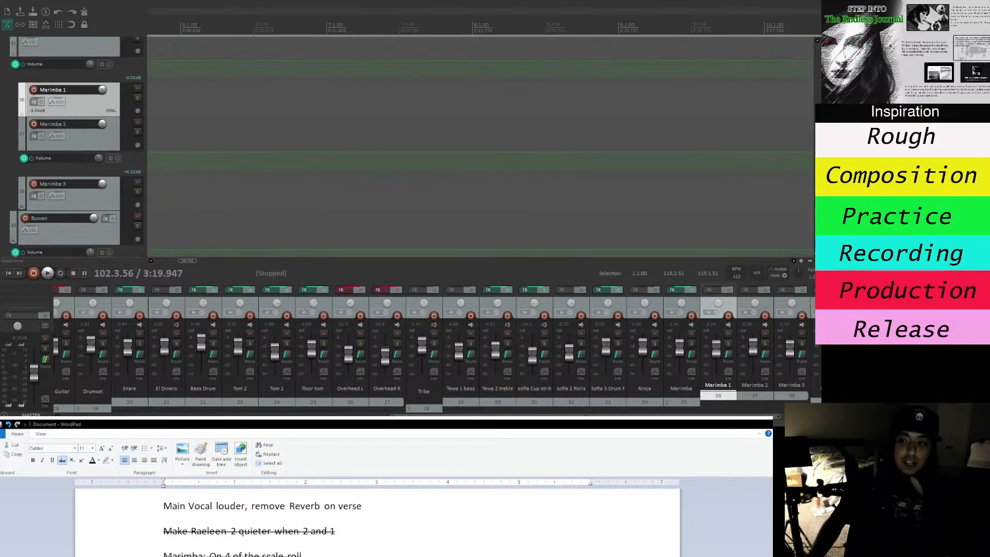
click(810, 261)
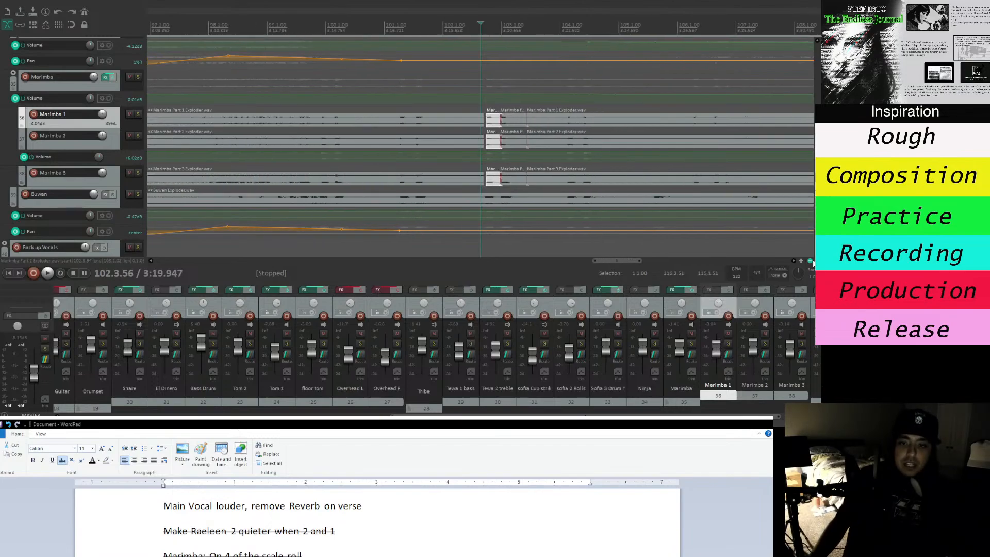
click(810, 261)
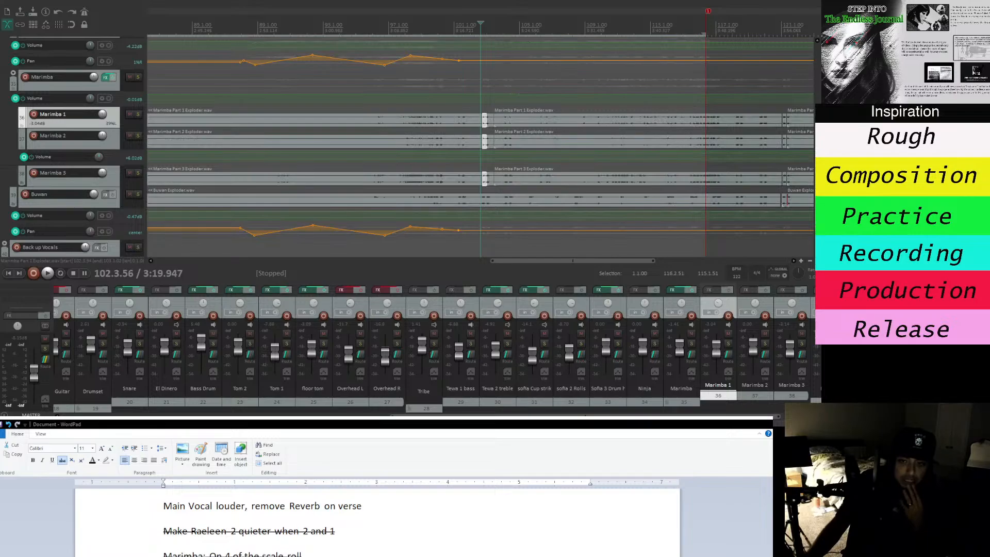
click(801, 261)
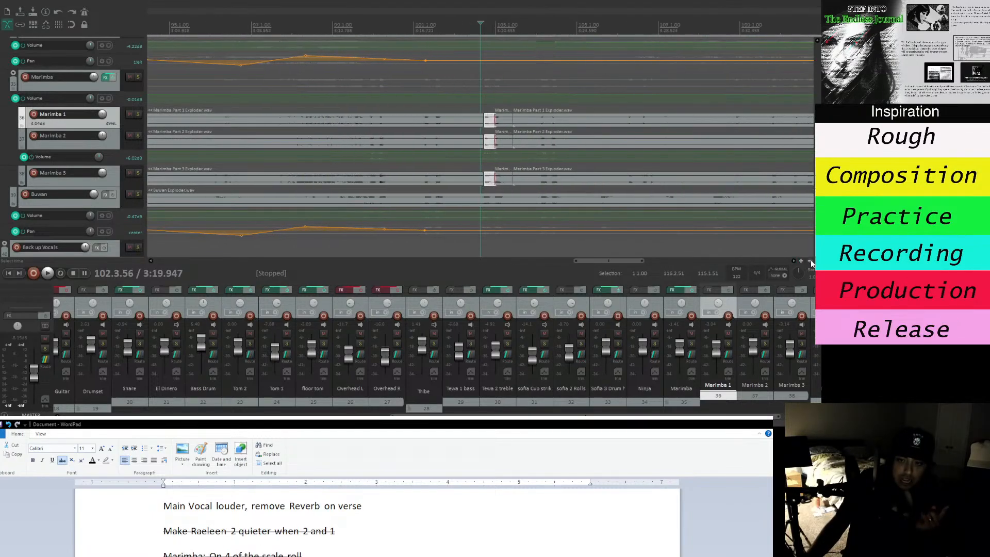
scroll(489, 120, down, 3)
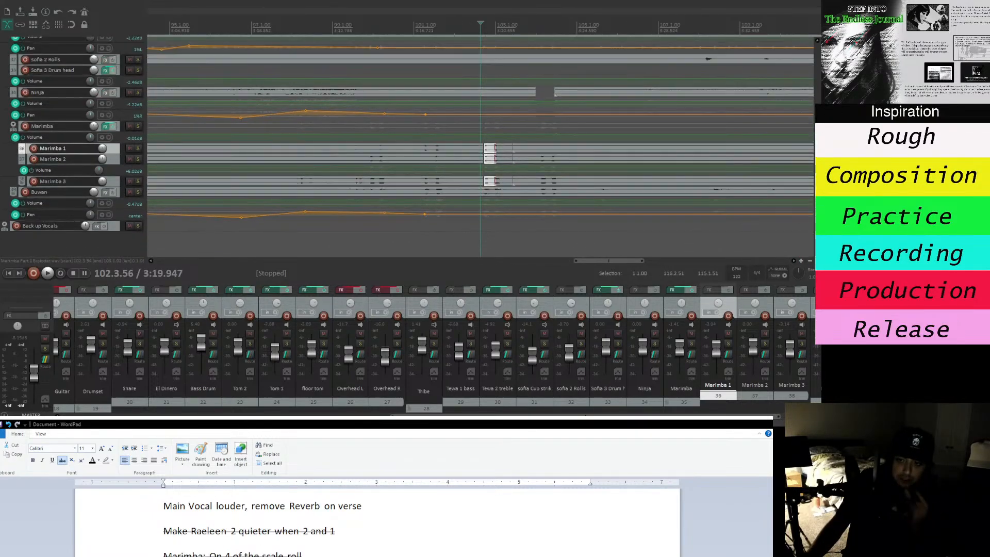
scroll(479, 147, up, 10)
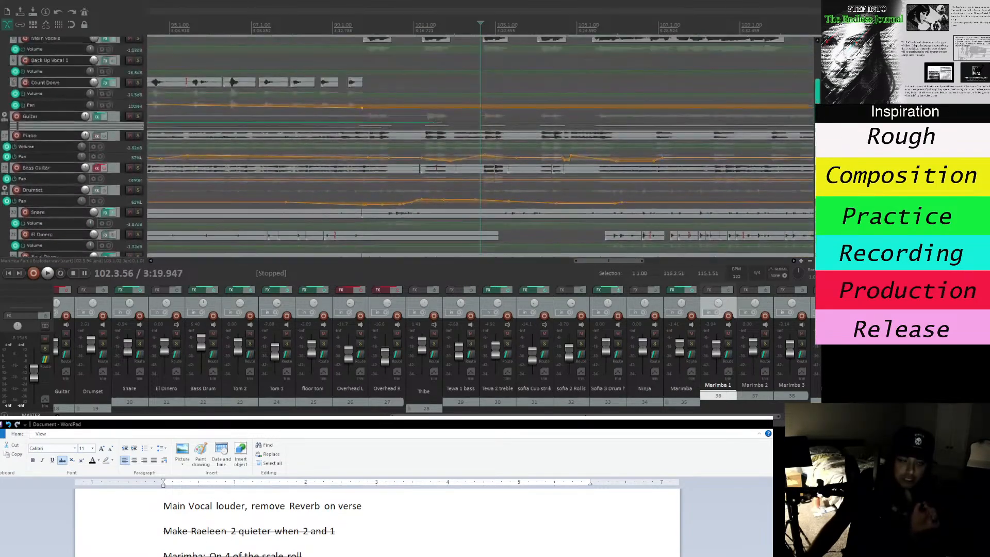
scroll(219, 151, up, 3)
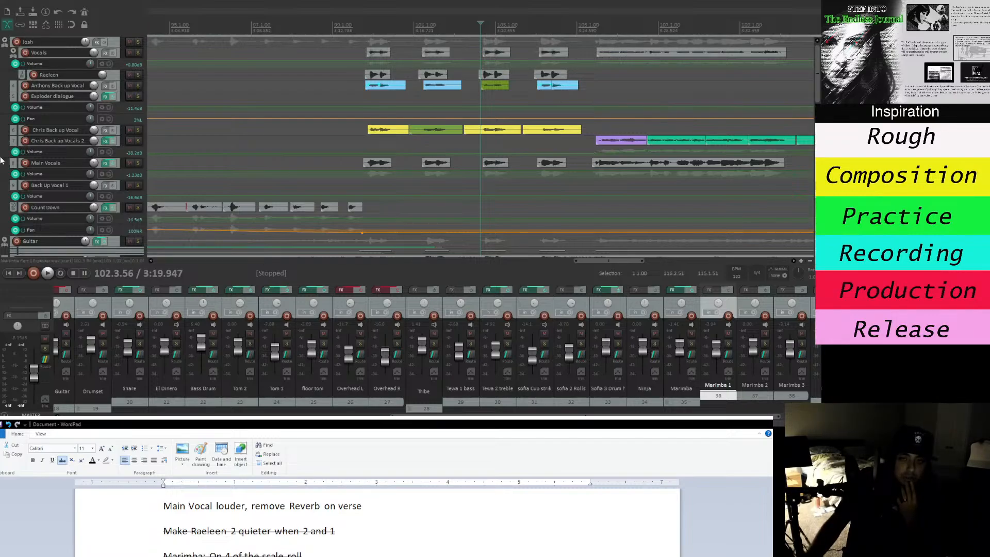
Examine the main and backup vocal clips between bars 100 and 105 in close-up.
click(817, 244)
click(817, 244)
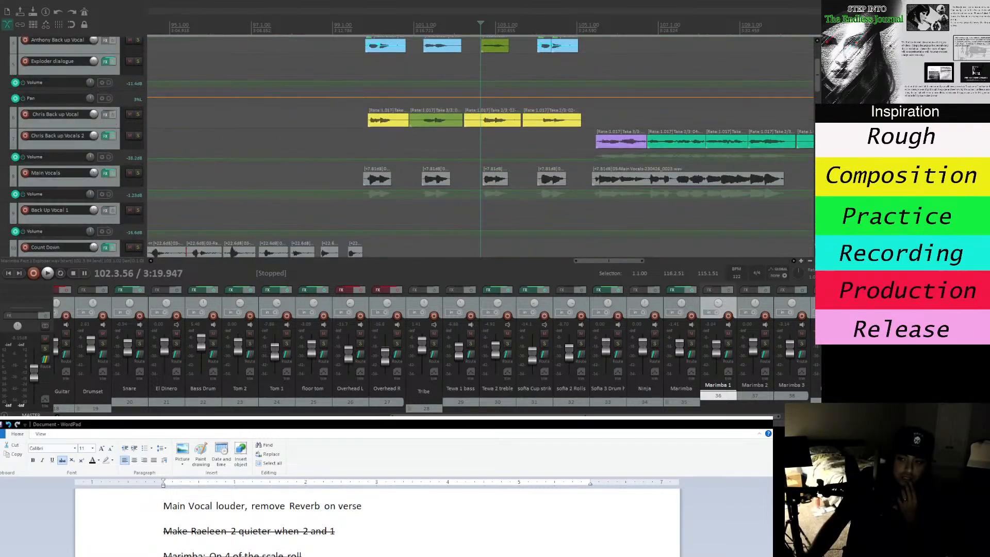
click(817, 244)
click(817, 244)
click(802, 260)
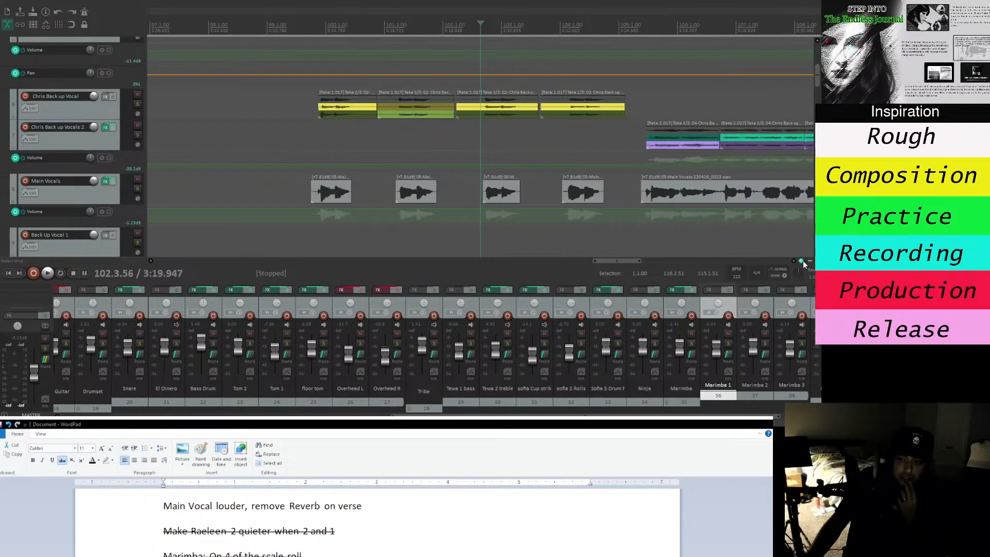
click(802, 260)
click(802, 260)
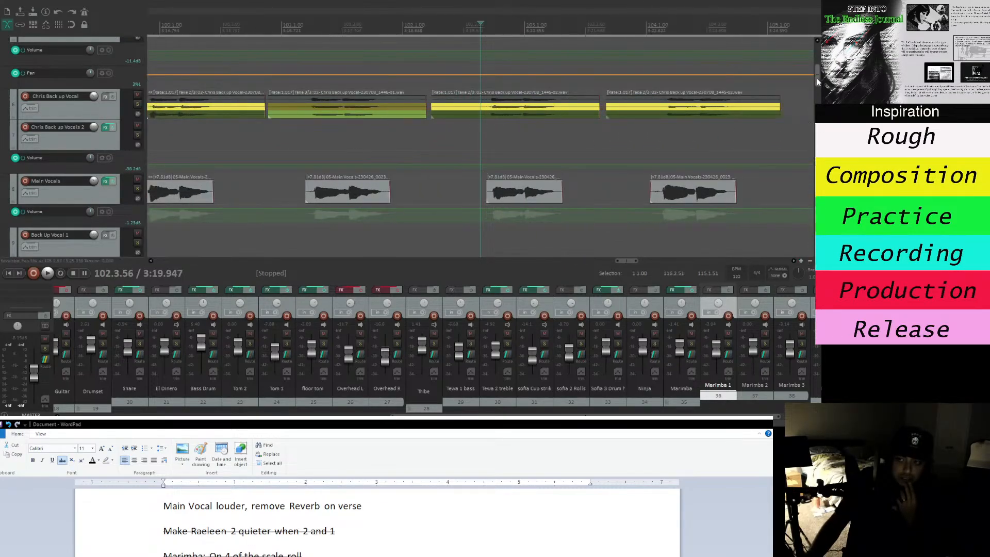
scroll(818, 81, up, 5)
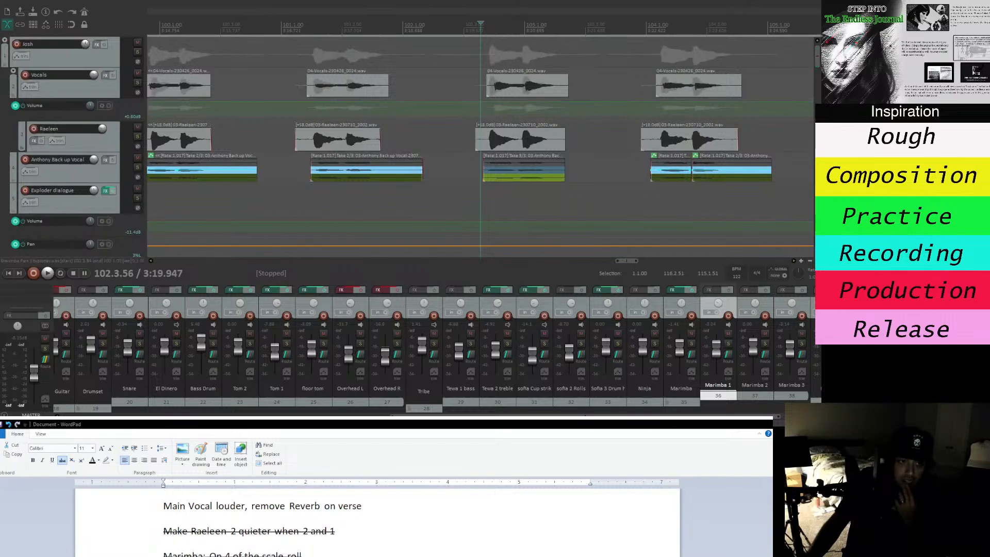
Go back to the vocal entries around bar 32 and listen briefly from 32.2.59.
drag(630, 260, 308, 234)
click(102, 95)
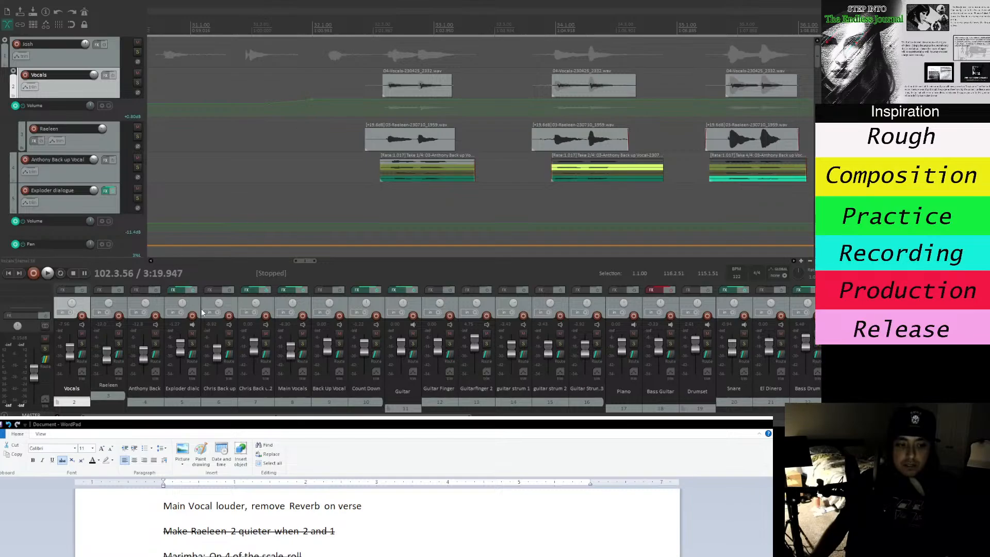
click(198, 303)
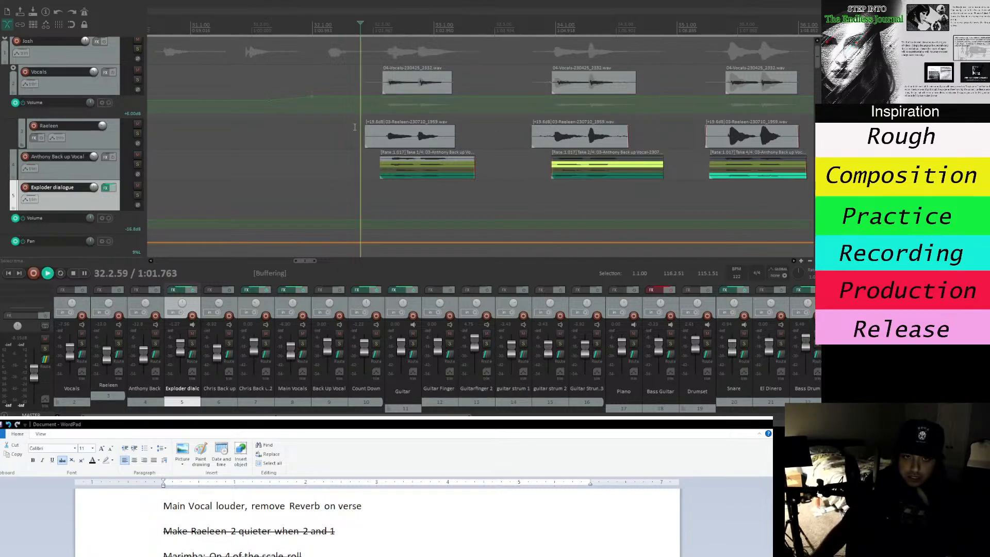
key(space)
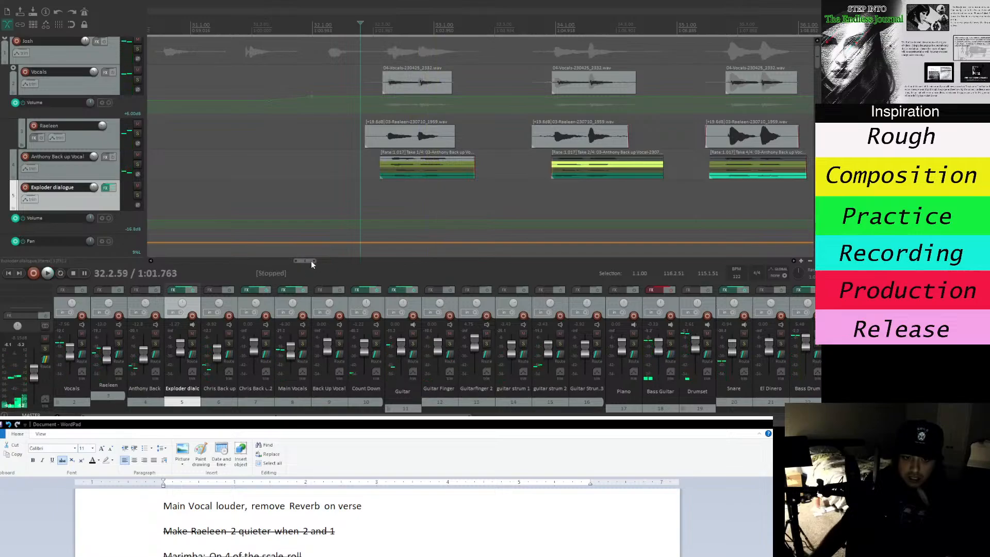
Solo the Vocals track and audition its first phrase from 32.2.59.
drag(311, 261, 300, 261)
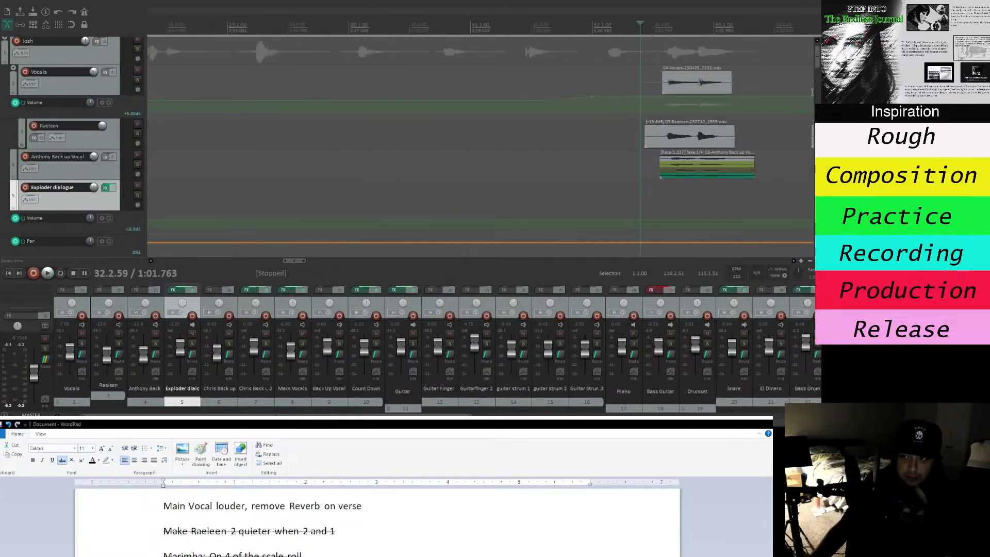
mouse_move(819, 63)
mouse_down()
mouse_move(818, 81)
mouse_move(818, 61)
mouse_up()
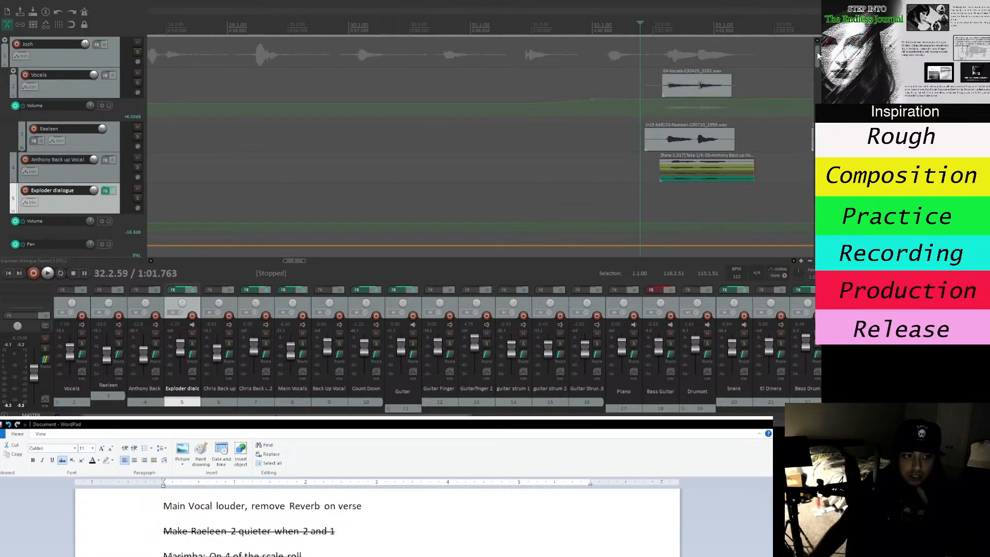
click(138, 83)
key(space)
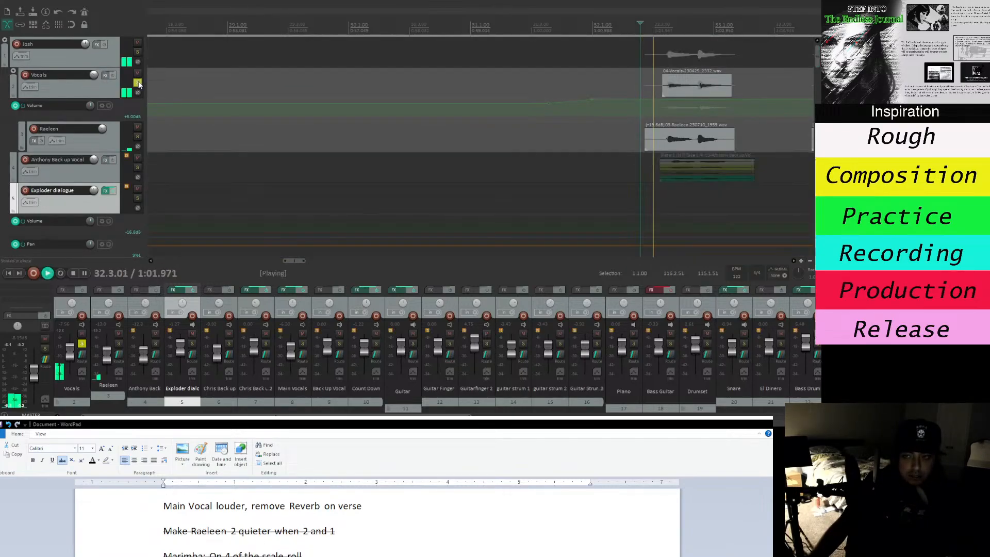
key(space)
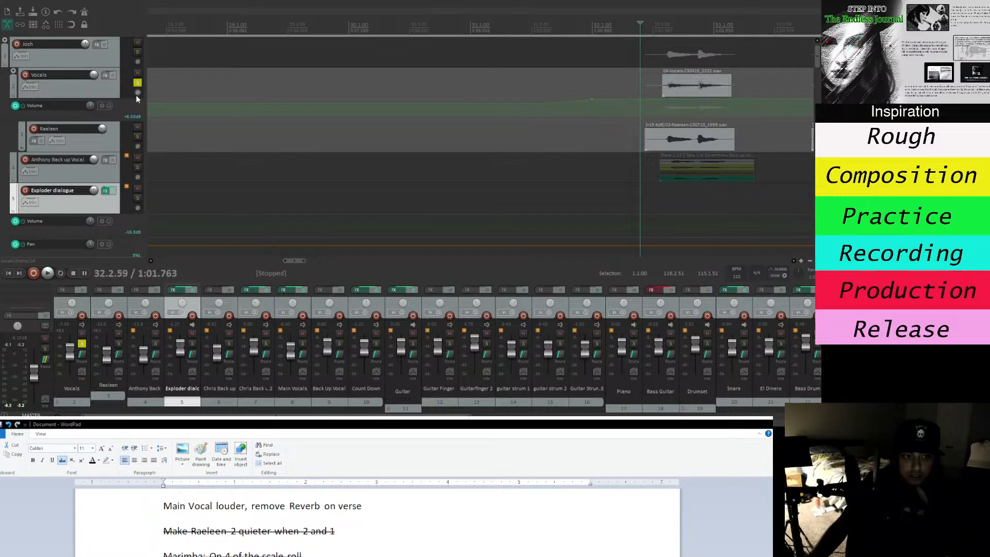
Unsolo the Vocals track and release the track nested under it from the folder so it stands on its own.
click(138, 83)
click(93, 142)
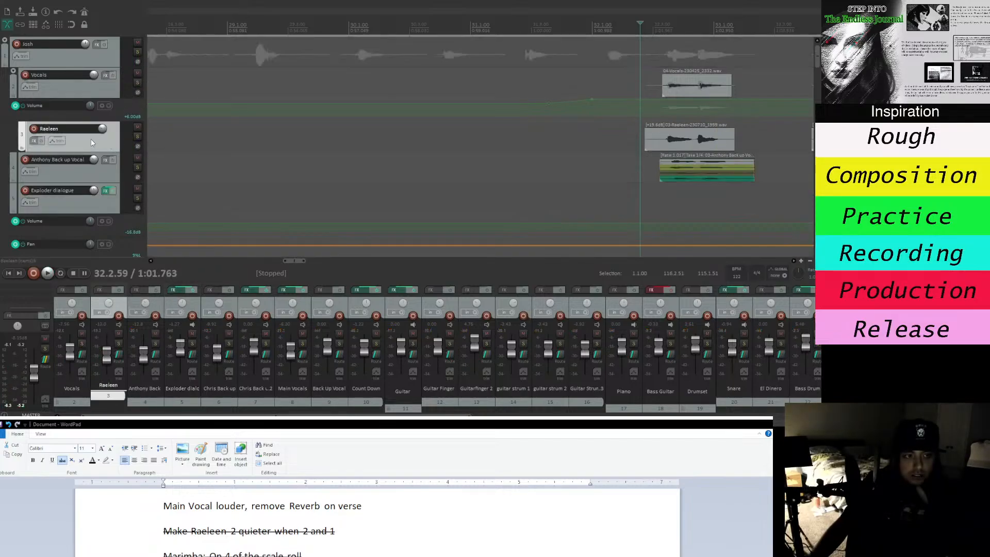
click(14, 71)
click(14, 71)
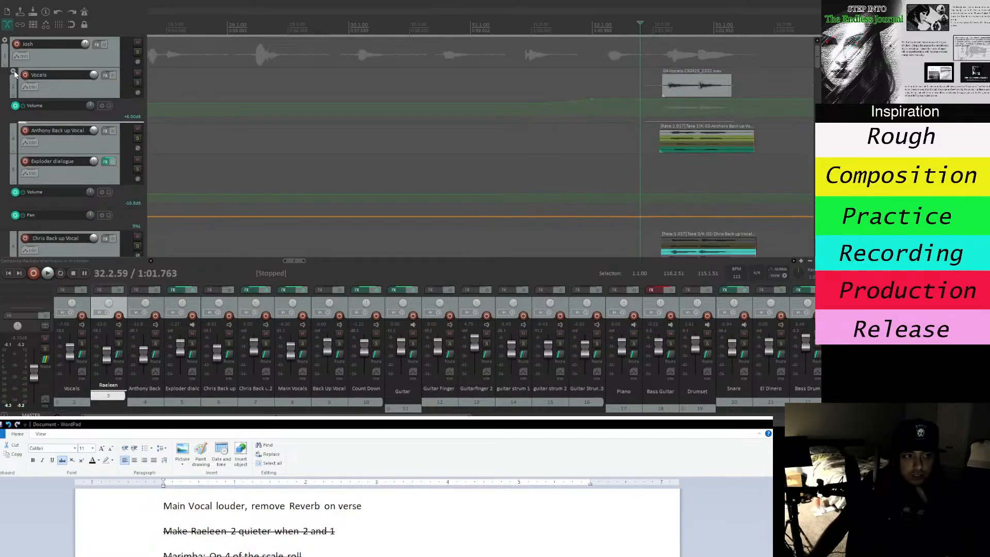
click(14, 72)
click(15, 96)
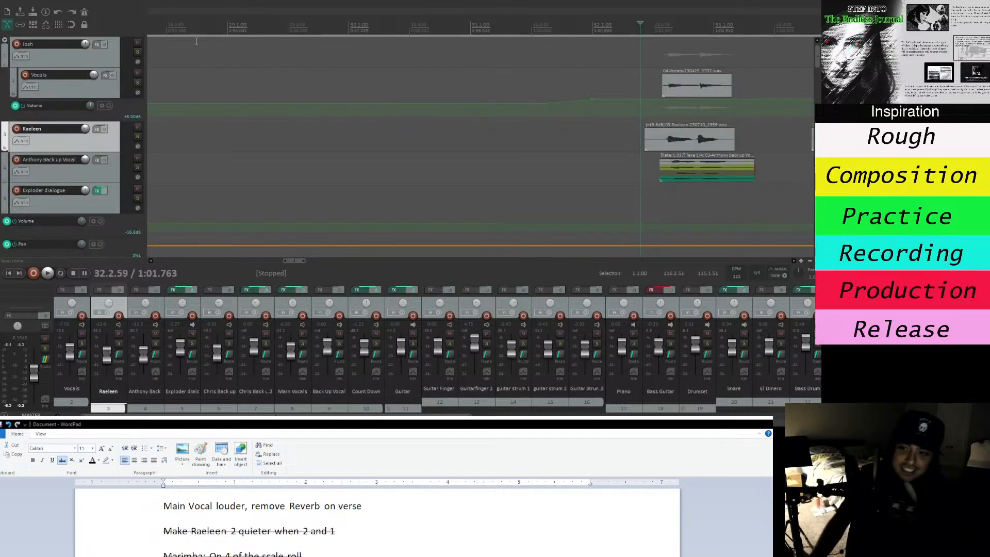
Solo the Vocals track, play it briefly from 32.2.59 to check it on its own, and unsolo it.
click(137, 83)
key(space)
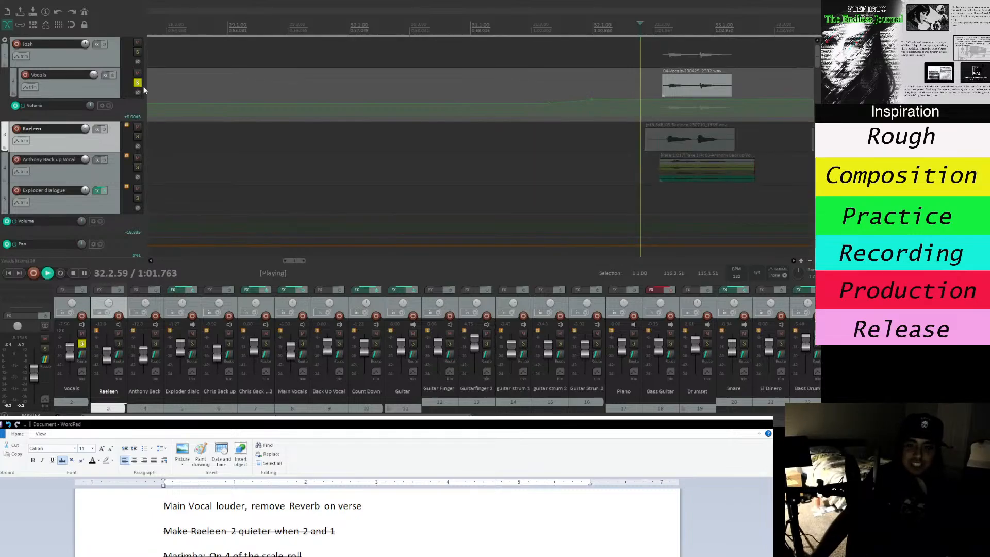
key(space)
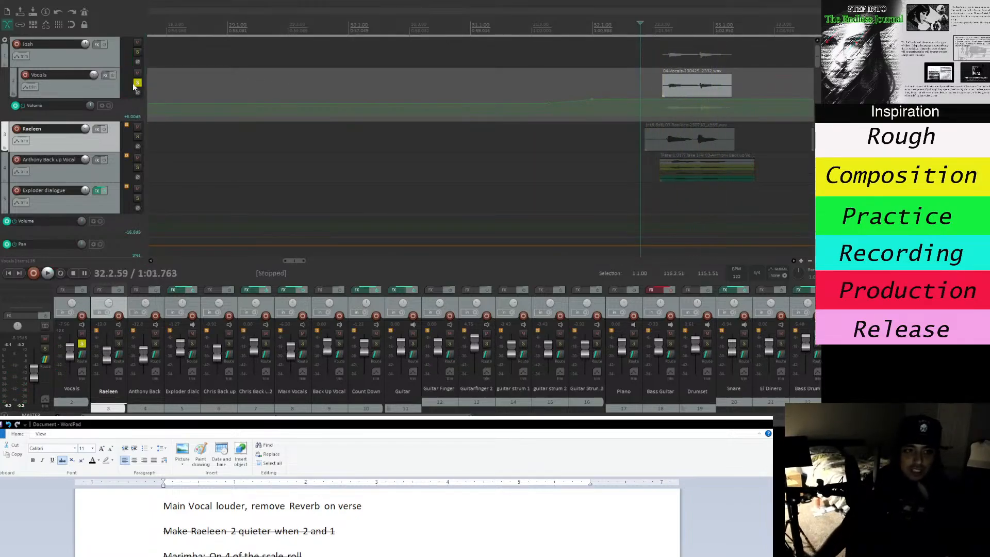
click(138, 83)
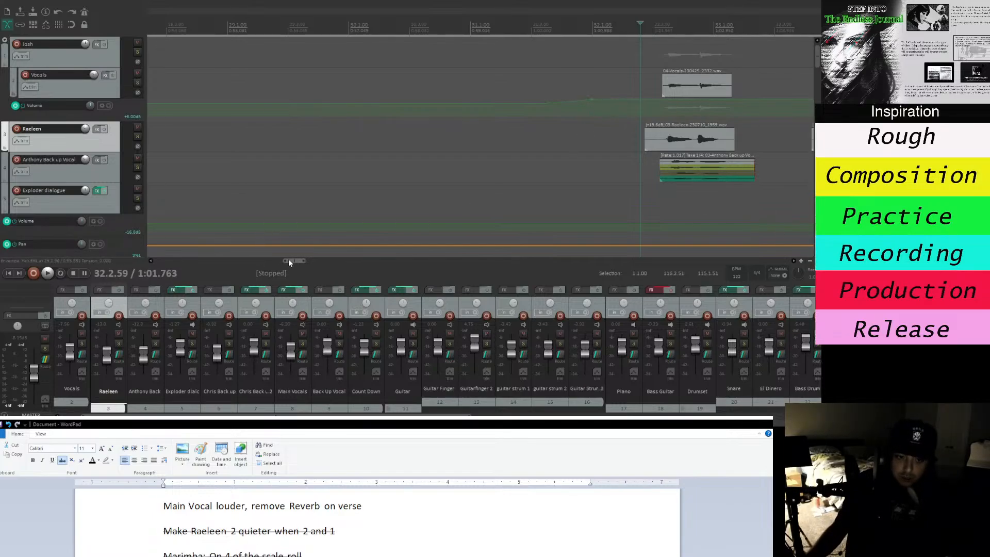
Try to raise the Vocals volume envelope further at the first short phrase, around bar 32.3.
drag(289, 261, 305, 264)
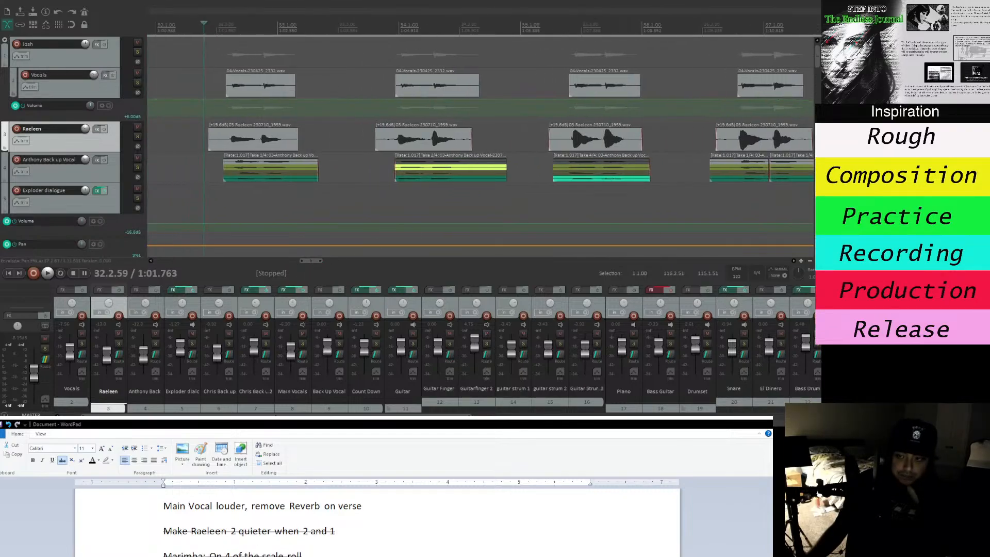
click(810, 261)
click(810, 261)
click(809, 261)
click(810, 261)
click(810, 260)
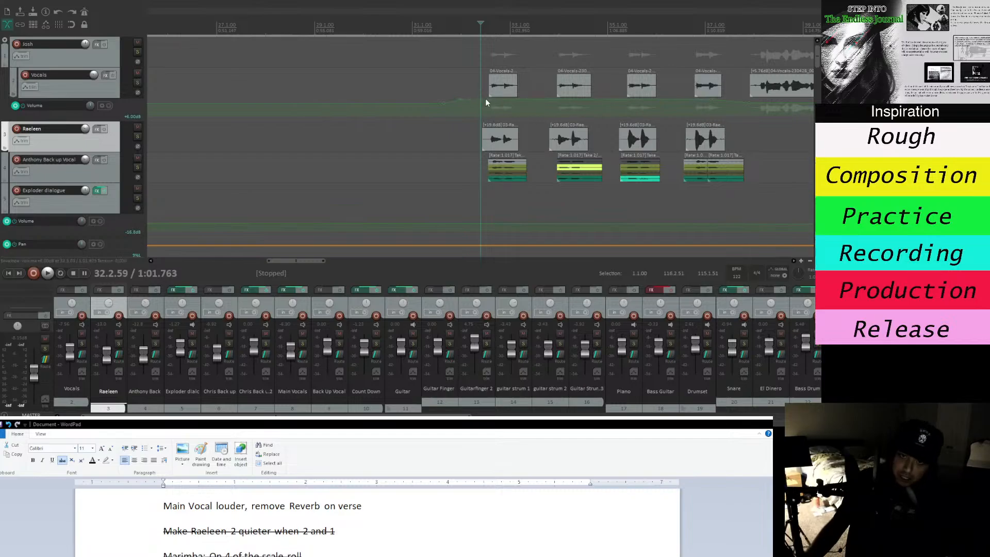
click(500, 103)
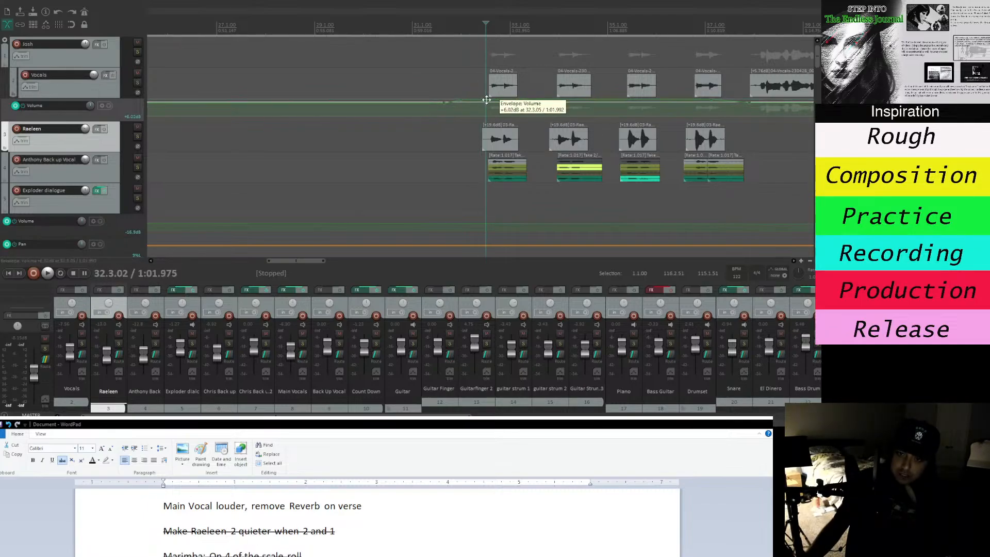
drag(485, 102, 487, 85)
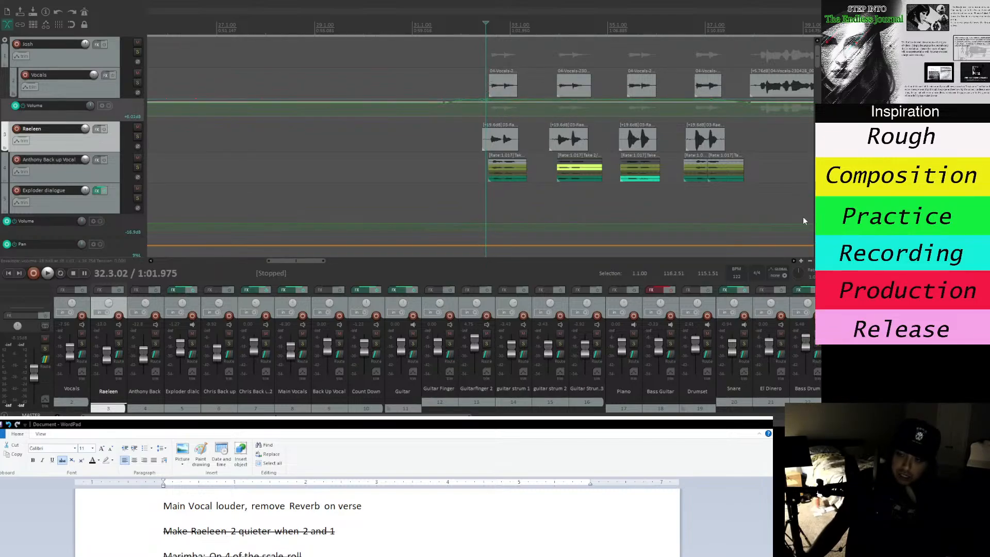
Enlarge the vocal tracks and listen to the short vocal phrases in the full mix from 32.3.02.
click(817, 244)
click(817, 244)
click(817, 244)
click(817, 245)
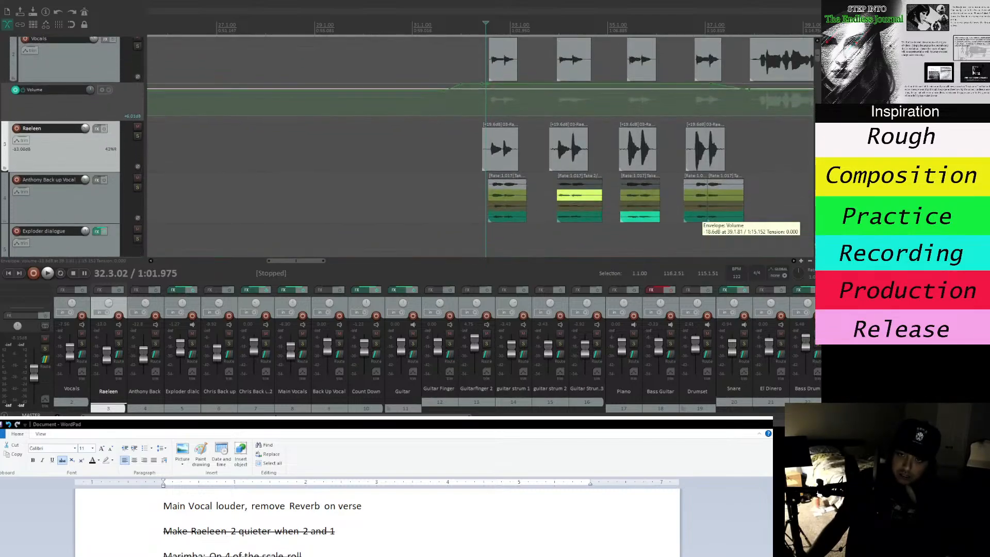
click(817, 244)
drag(321, 260, 333, 261)
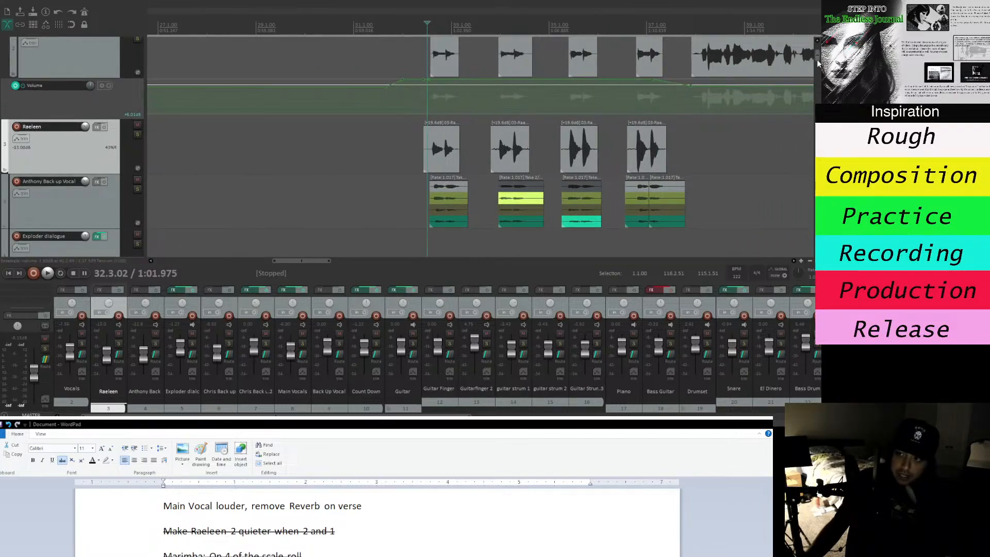
scroll(817, 61, up, 2)
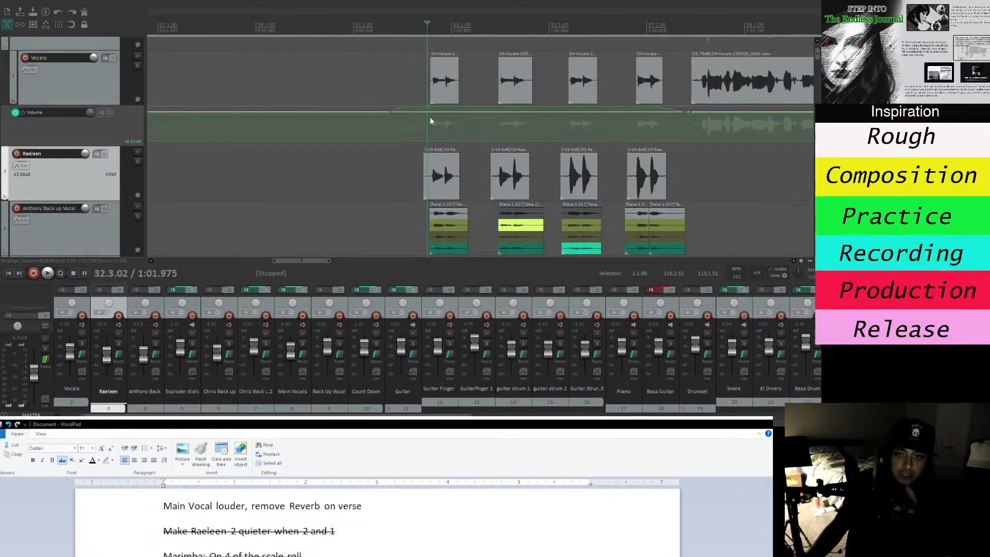
key(space)
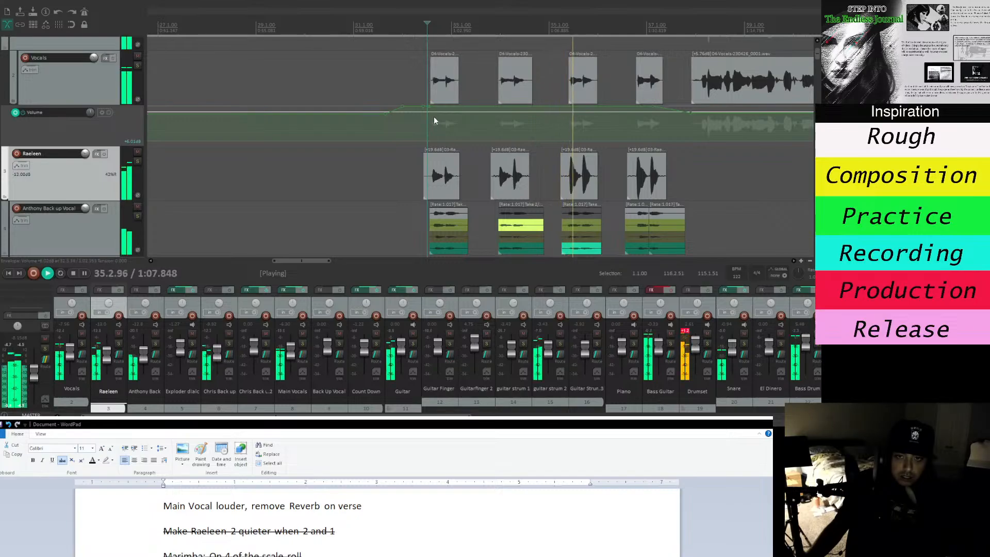
key(space)
Normalize each of the four short Vocals clips between bars 32 and 37.
click(449, 84)
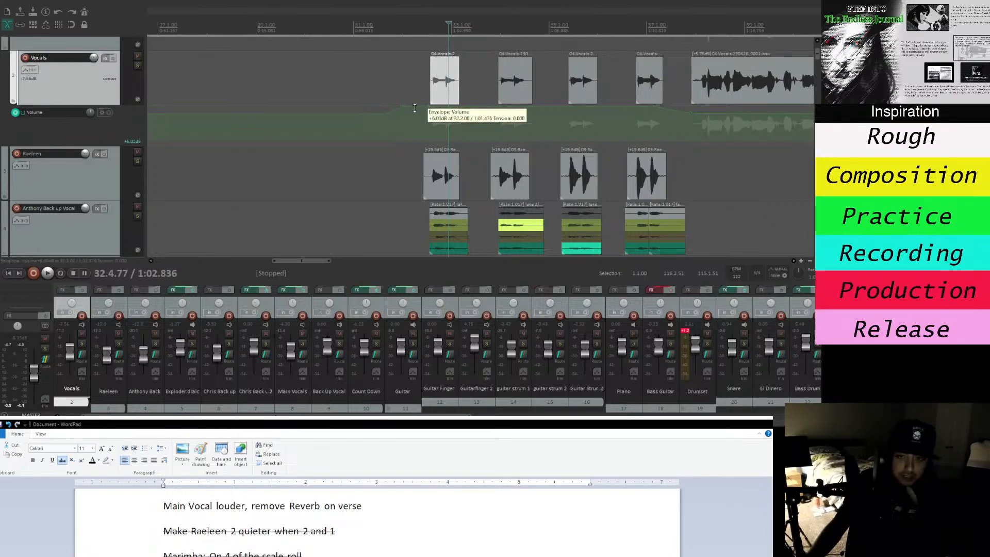
key(ctrl+shift+n)
click(517, 98)
key(ctrl+shift+n)
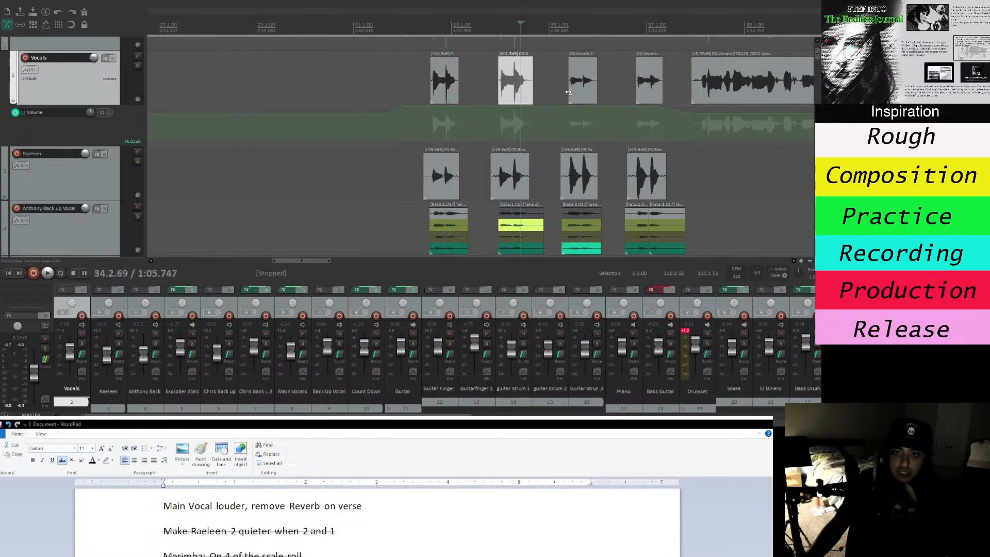
click(579, 93)
click(648, 98)
key(ctrl+shift+n)
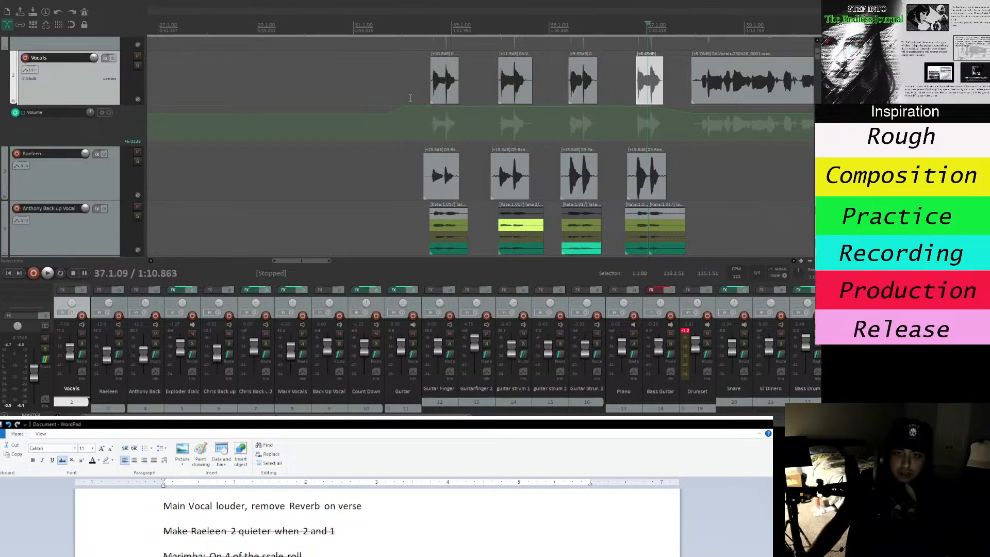
Lower the Vocals volume envelope across the four normalized phrases, to about -8 dB near bar 37.2, and play from 31.4.86.
drag(428, 110, 428, 122)
drag(650, 110, 657, 148)
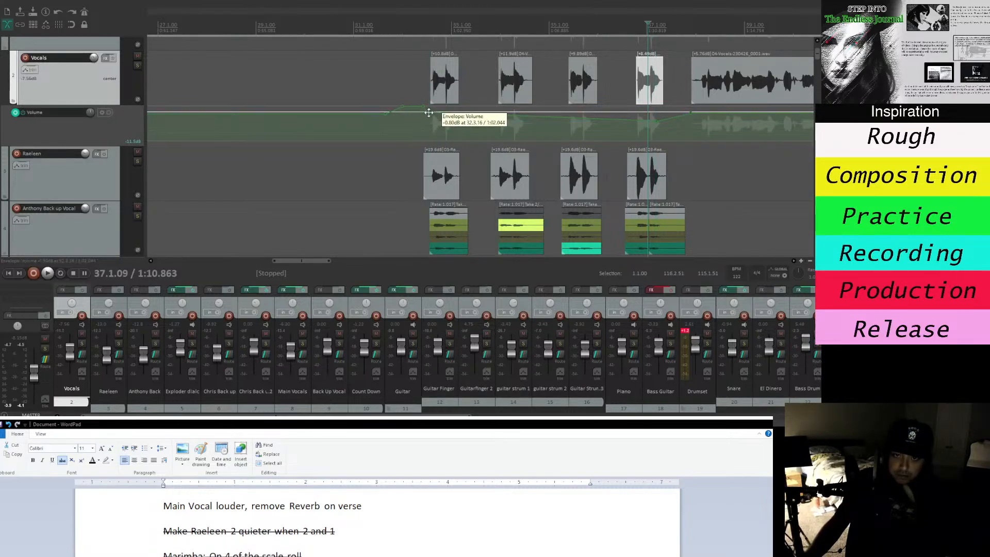
drag(428, 112, 429, 132)
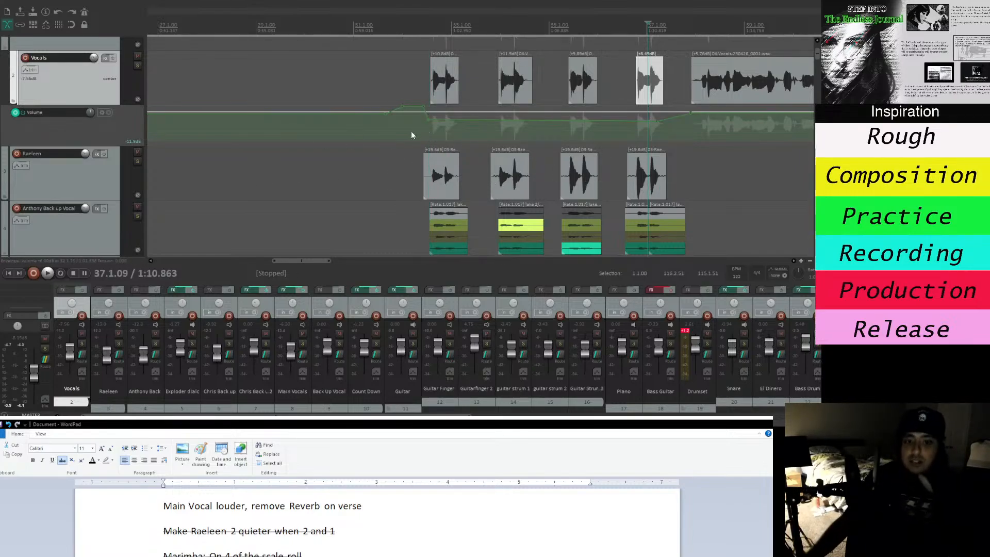
drag(423, 121, 430, 106)
drag(656, 125, 635, 117)
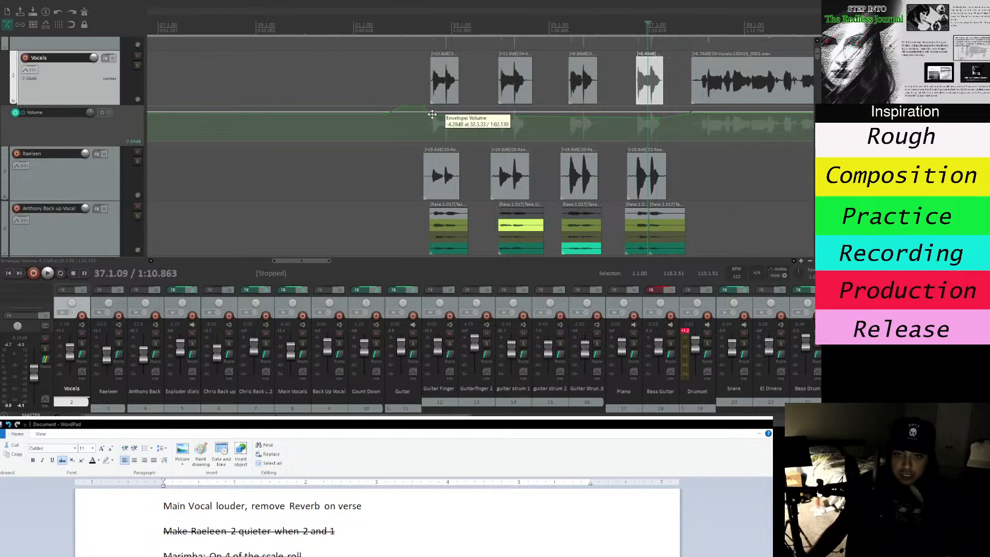
drag(430, 115, 430, 118)
click(400, 121)
key(space)
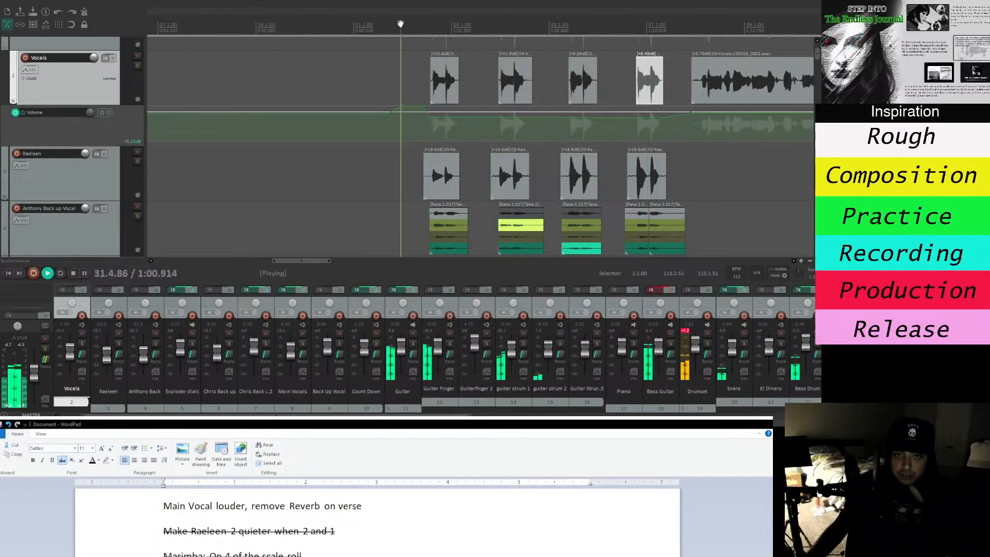
Raise the lowered Vocals volume envelope during playback to about -0.6 dB at bar 32.3 and about -1.2 dB at bar 37.2.
drag(430, 118, 431, 111)
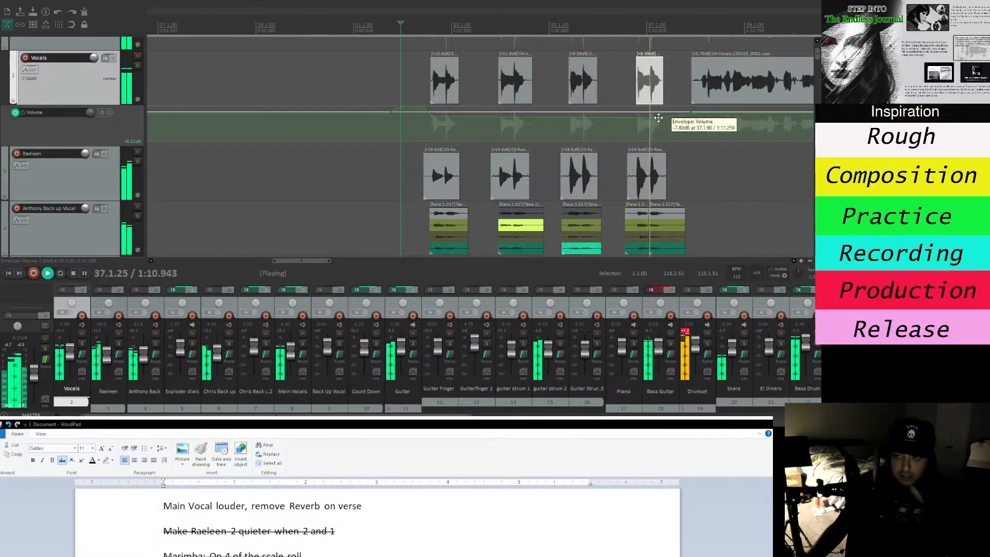
drag(656, 117, 657, 115)
key(space)
key(space)
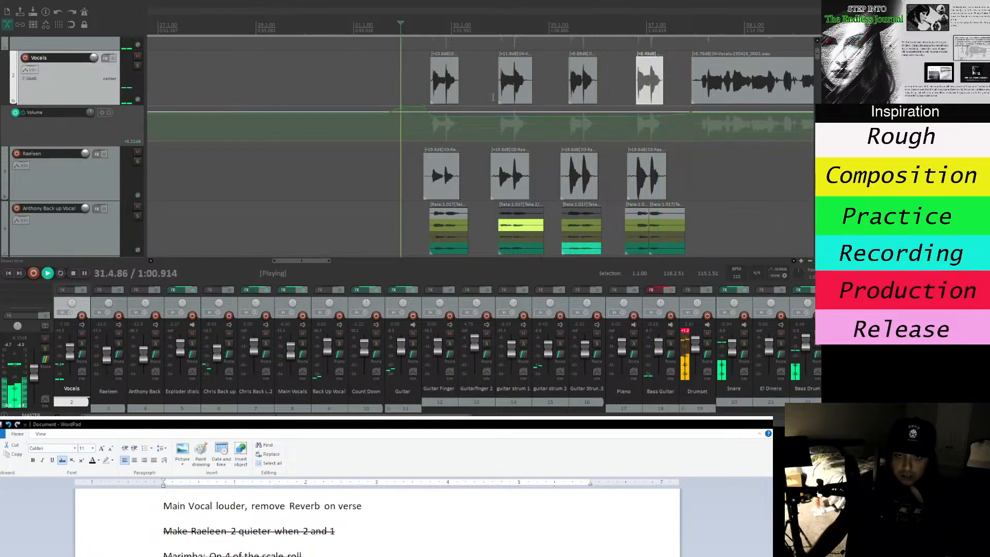
drag(435, 125, 433, 113)
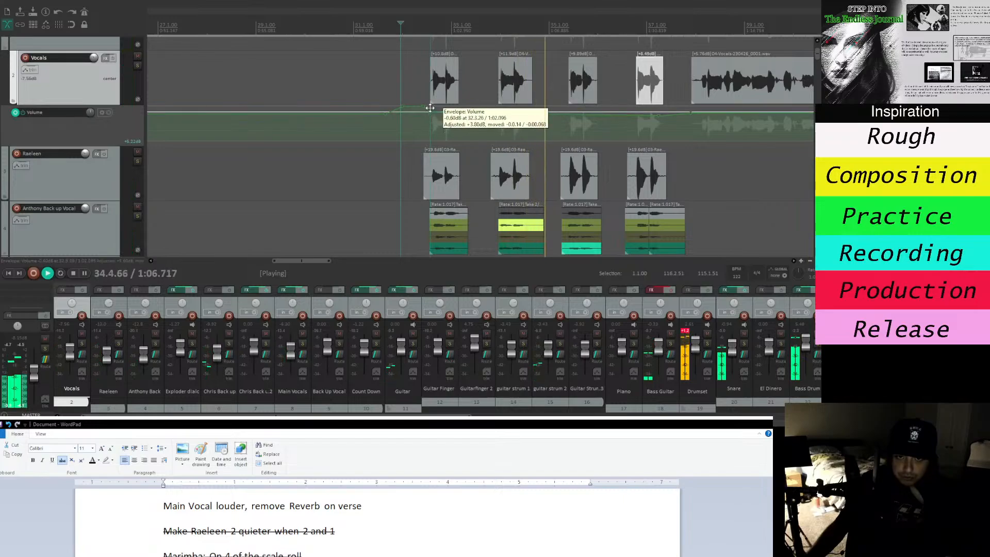
drag(657, 116, 659, 104)
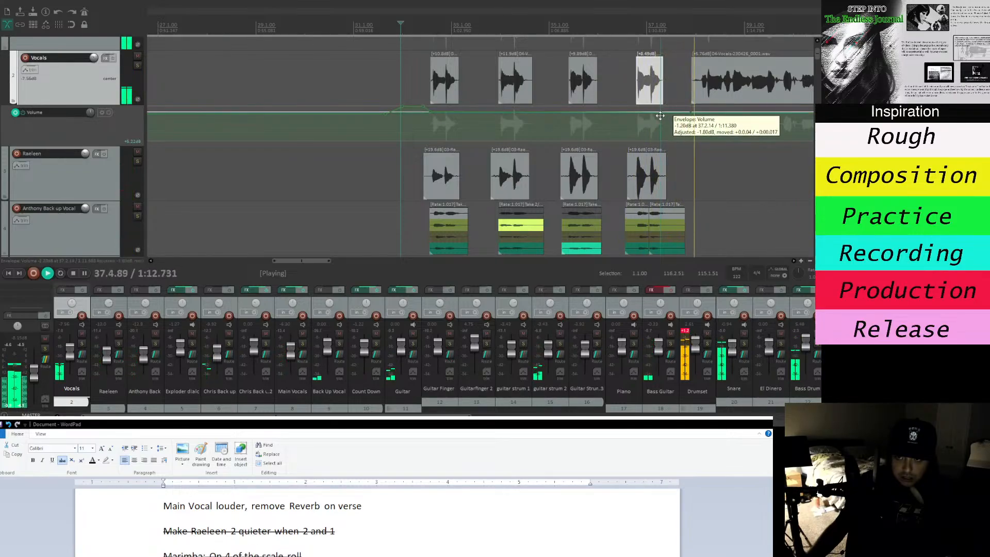
Play the mix from 31.4.86 through bar 38 and follow the vocal clips to check the new phrase levels.
key(space)
key(space)
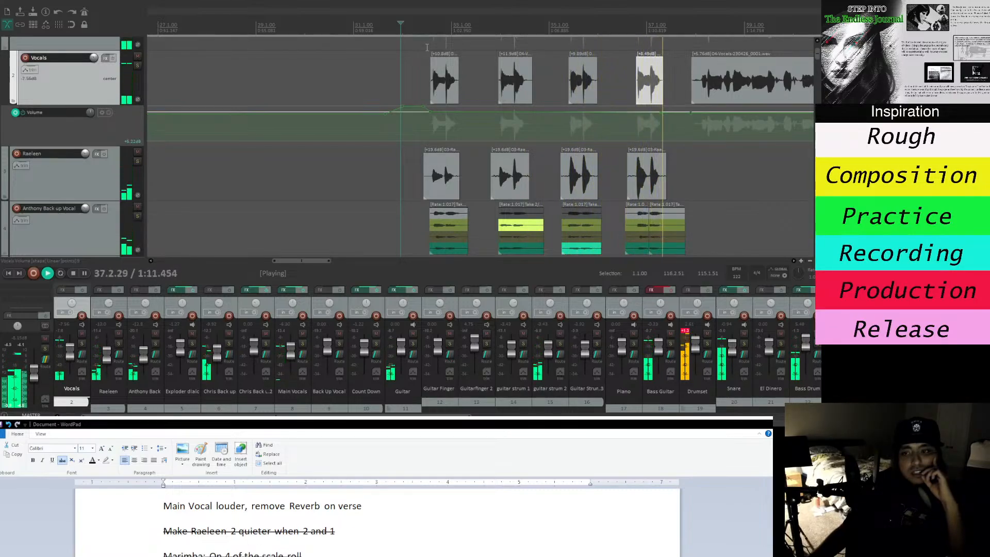
key(space)
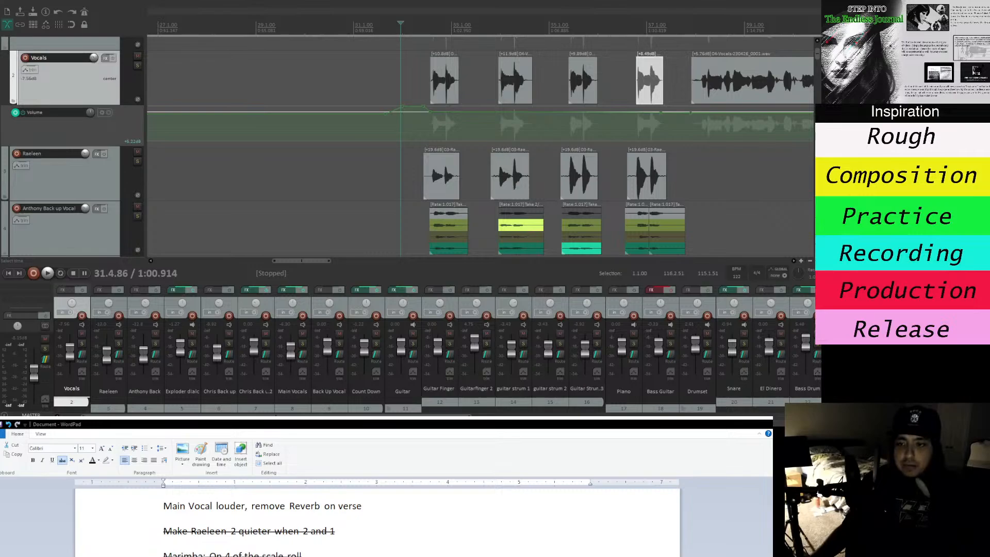
scroll(479, 110, down, 4)
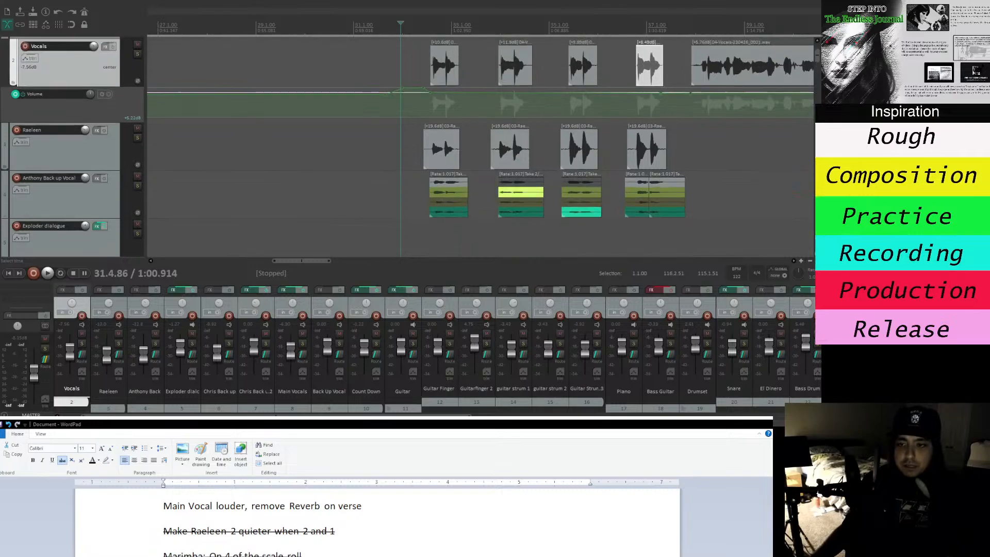
click(800, 261)
key(space)
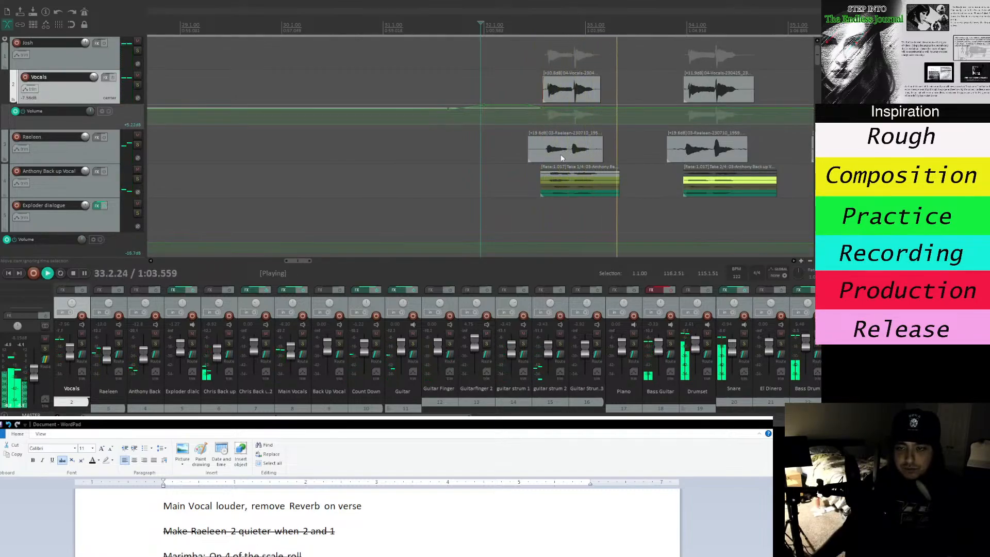
drag(296, 262, 314, 269)
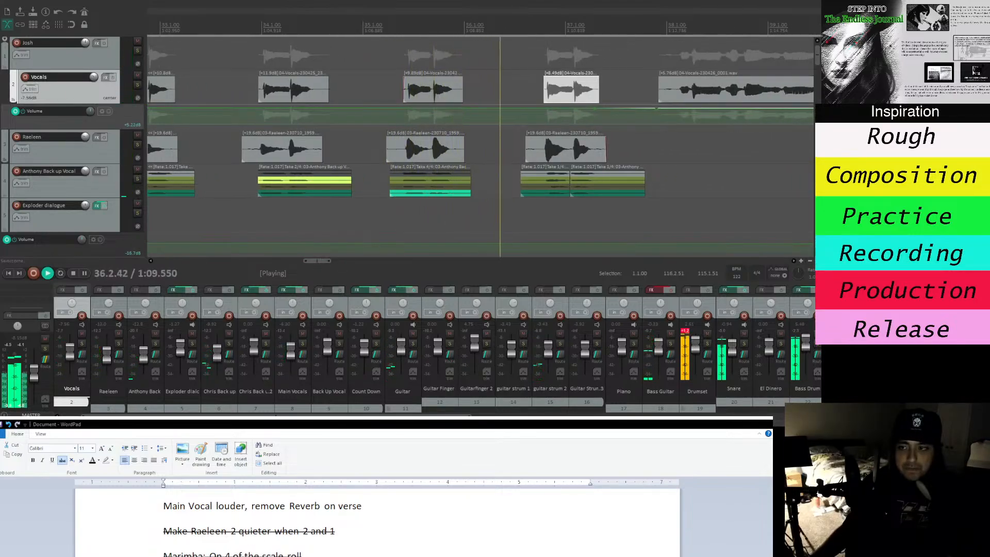
drag(816, 59, 815, 60)
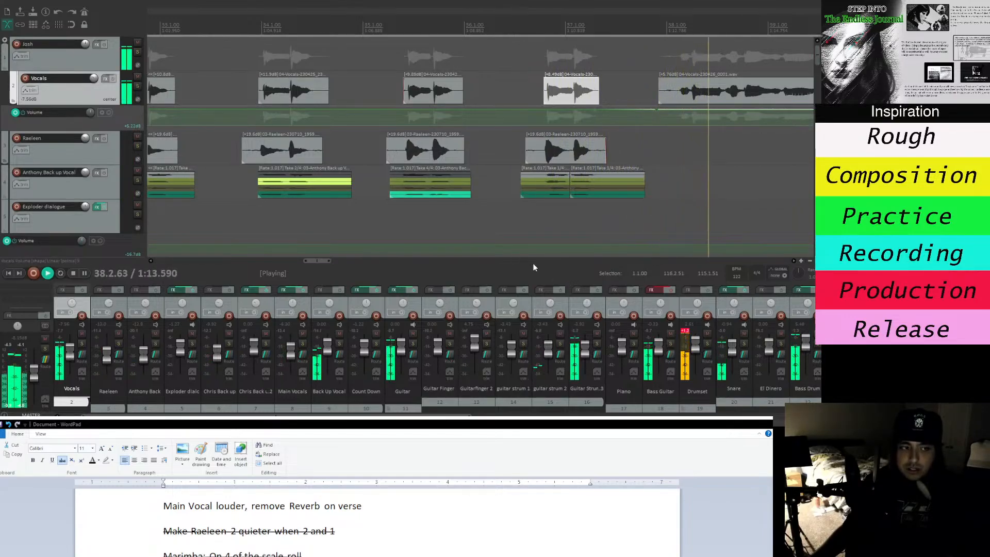
key(space)
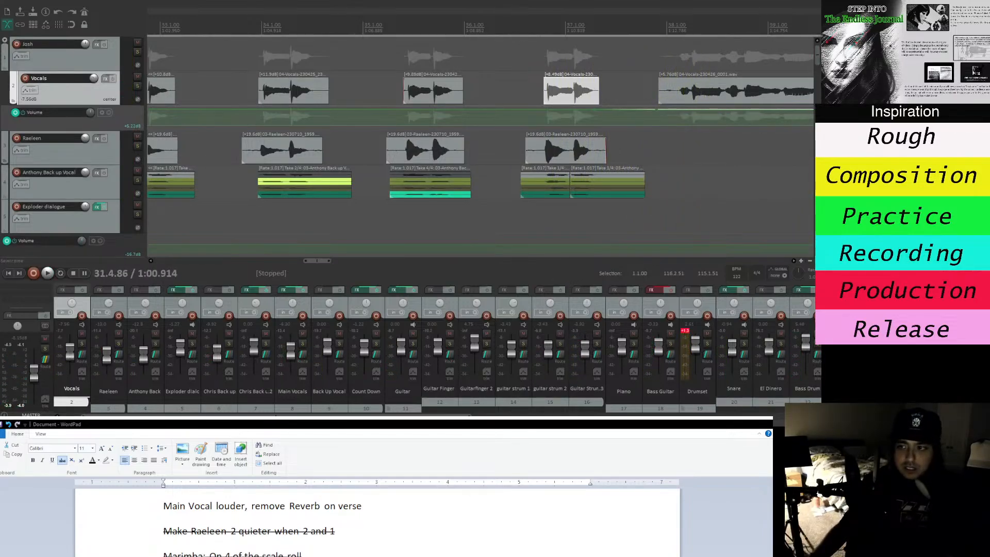
Play the Chris Back up Vocal phrases from 35.2.48 soloed and again unsoloed within the full mix.
scroll(816, 62, down, 3)
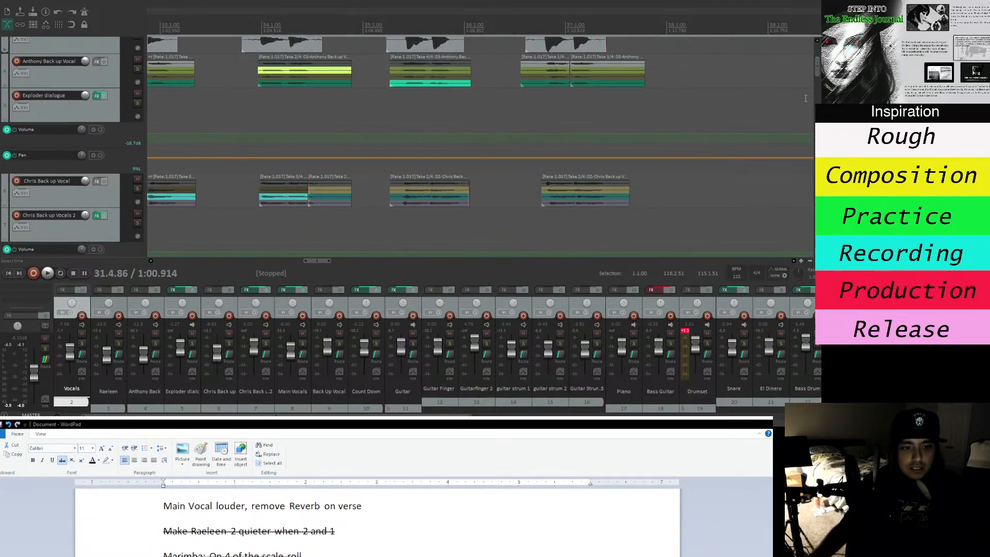
click(137, 189)
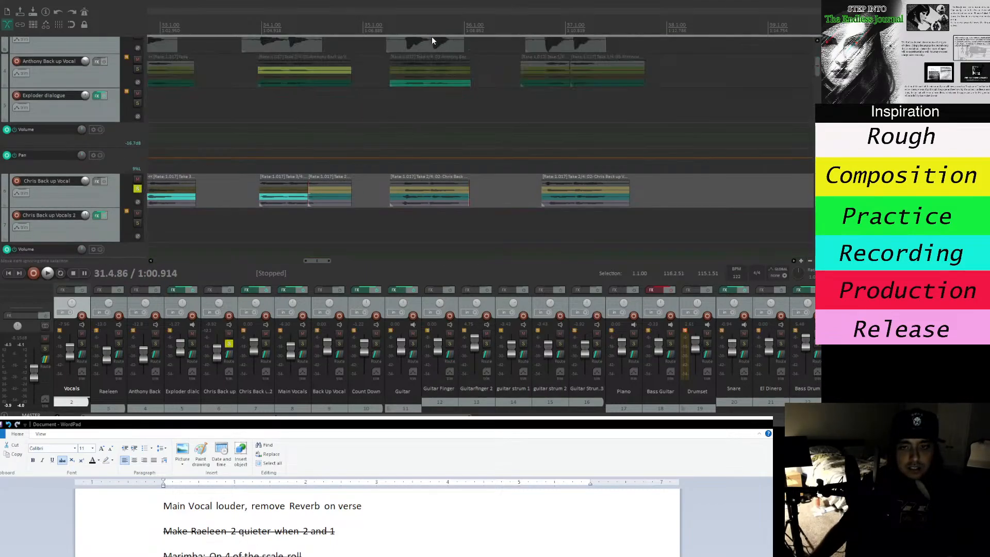
key(space)
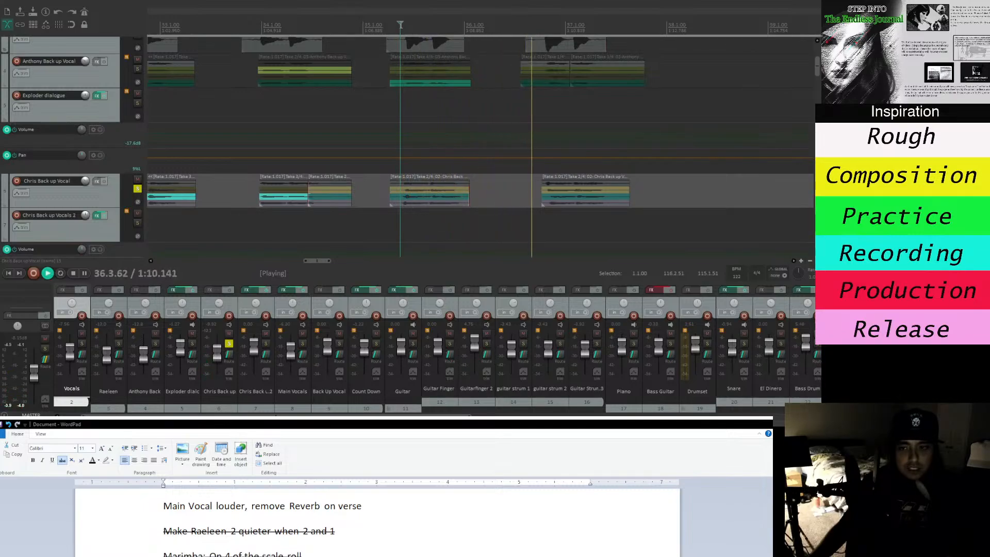
key(space)
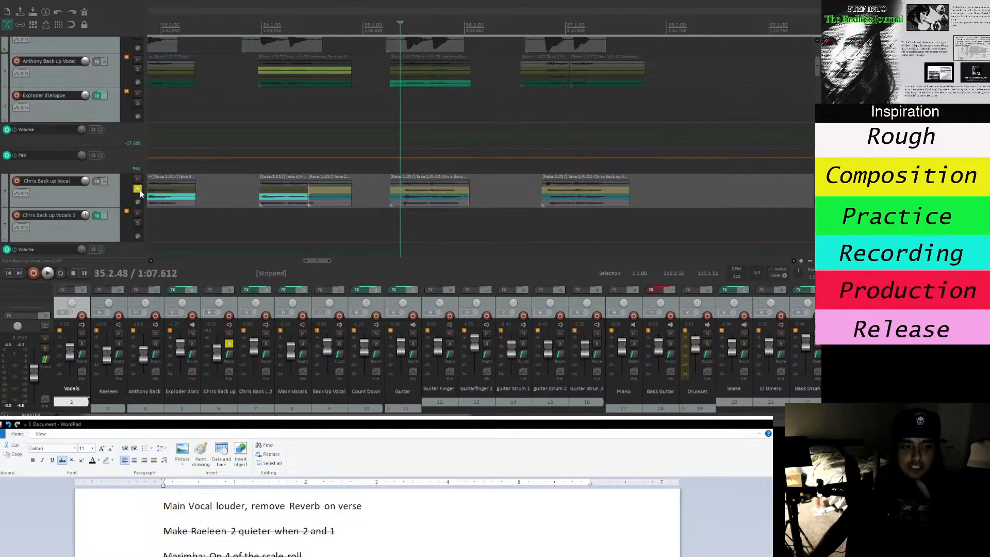
click(139, 190)
key(space)
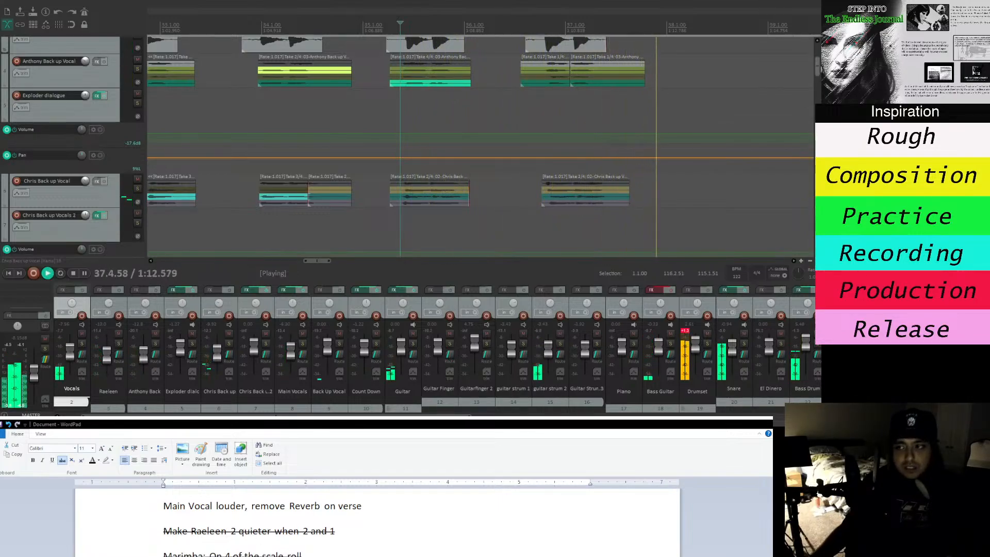
key(space)
Solo the Vocals track, play it briefly from 35.2.48, and unsolo it again.
scroll(293, 157, up, 3)
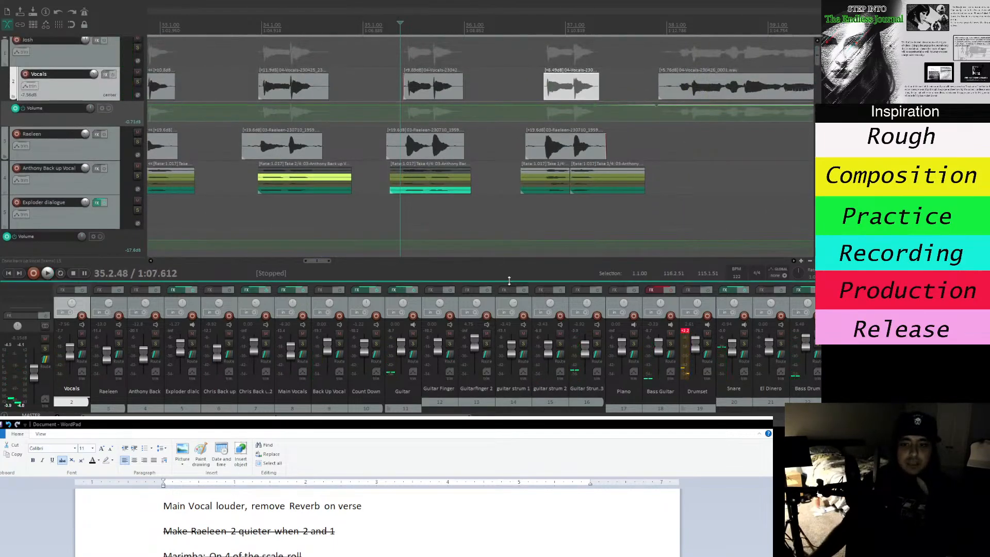
click(137, 82)
key(space)
key(space)
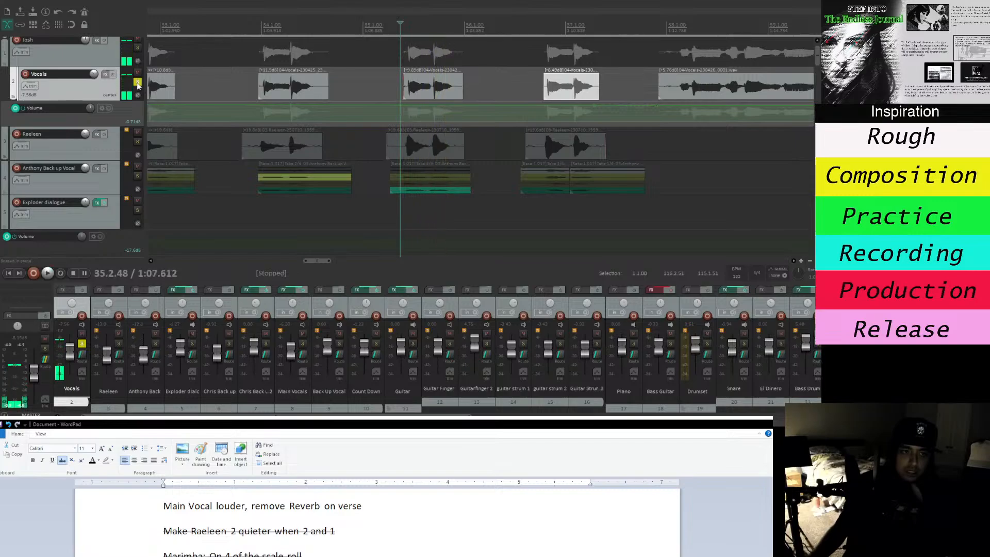
click(137, 82)
Trim the start of the long Vocals clip to just after bar 38 and play the mix from 37.4.83.
drag(310, 262, 326, 263)
click(310, 88)
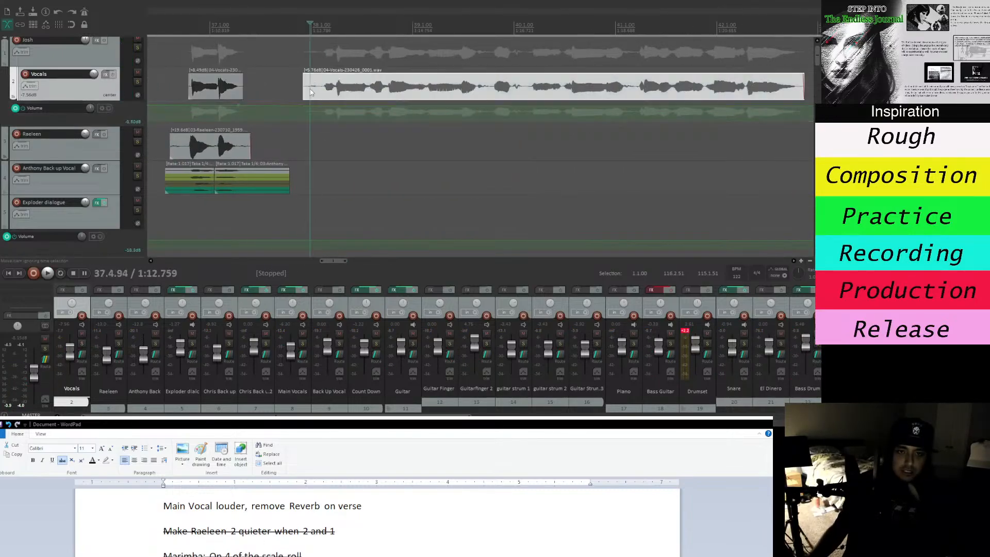
drag(303, 89, 318, 95)
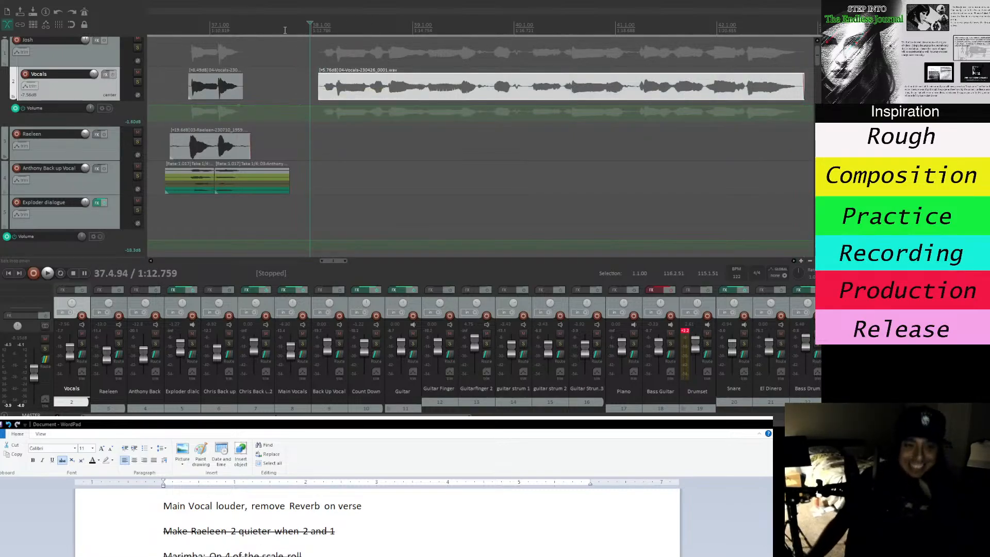
click(307, 31)
key(space)
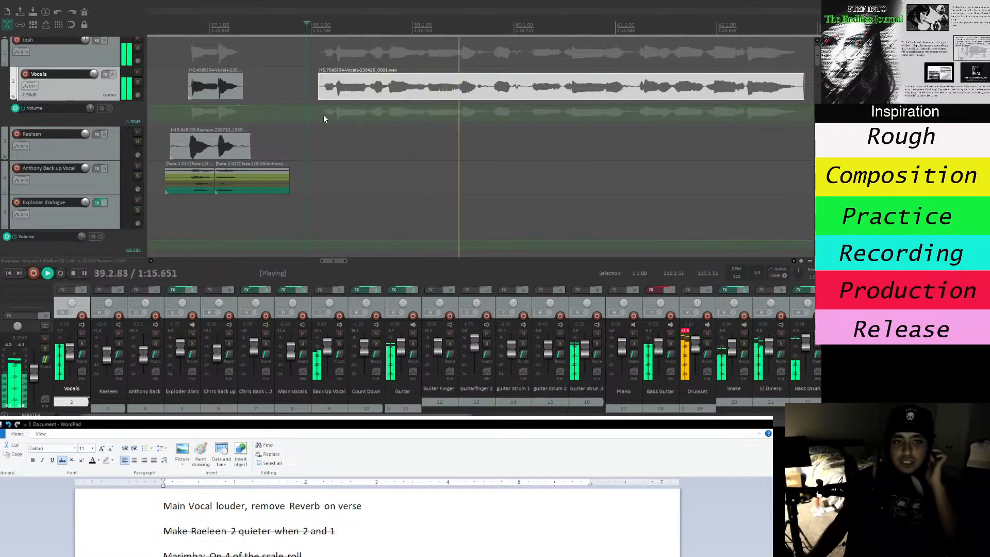
key(space)
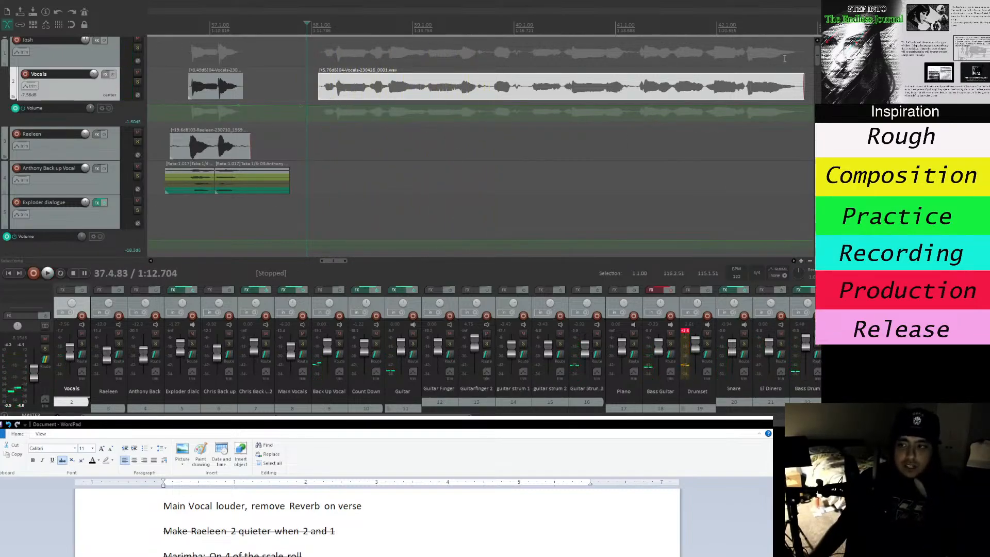
Solo the Back Up Vocal 1 track, listen to it from 37.4.83 through bar 42, and unsolo it.
scroll(816, 59, up, 1)
drag(816, 58, 817, 97)
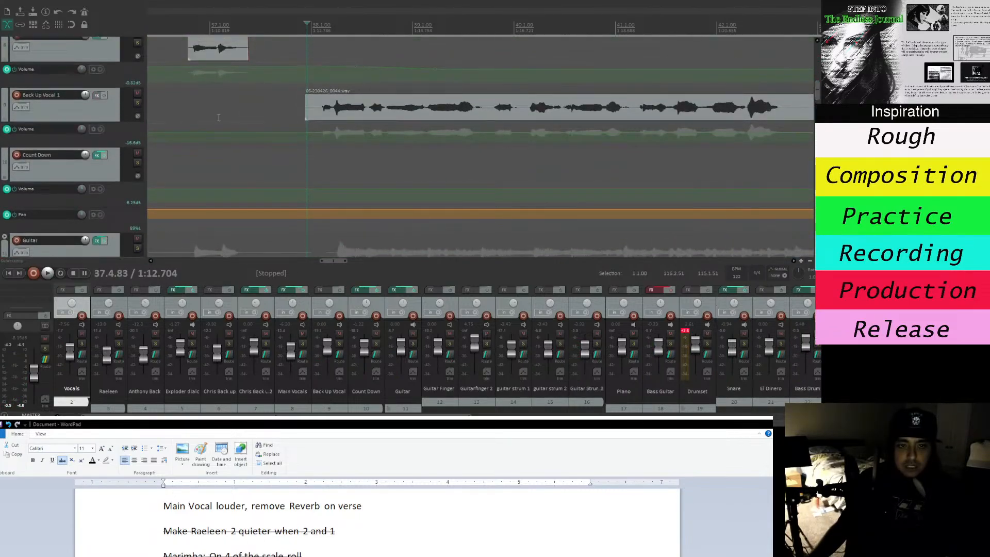
click(137, 104)
key(space)
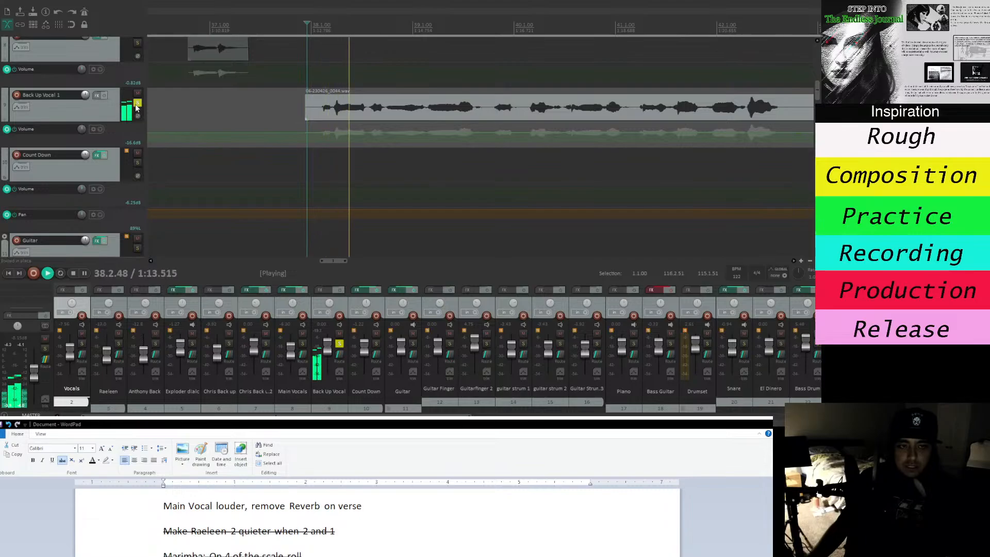
key(space)
click(137, 104)
click(305, 132)
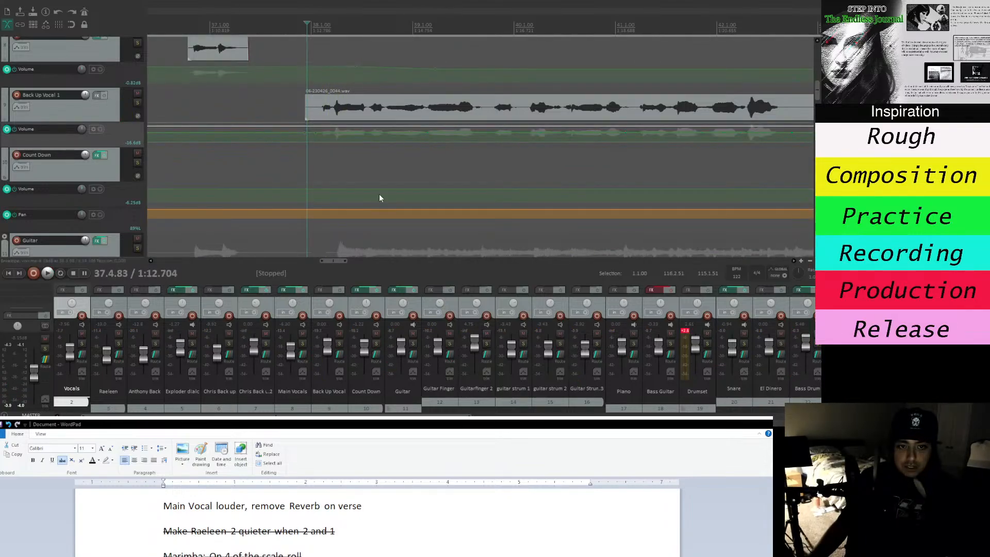
click(811, 264)
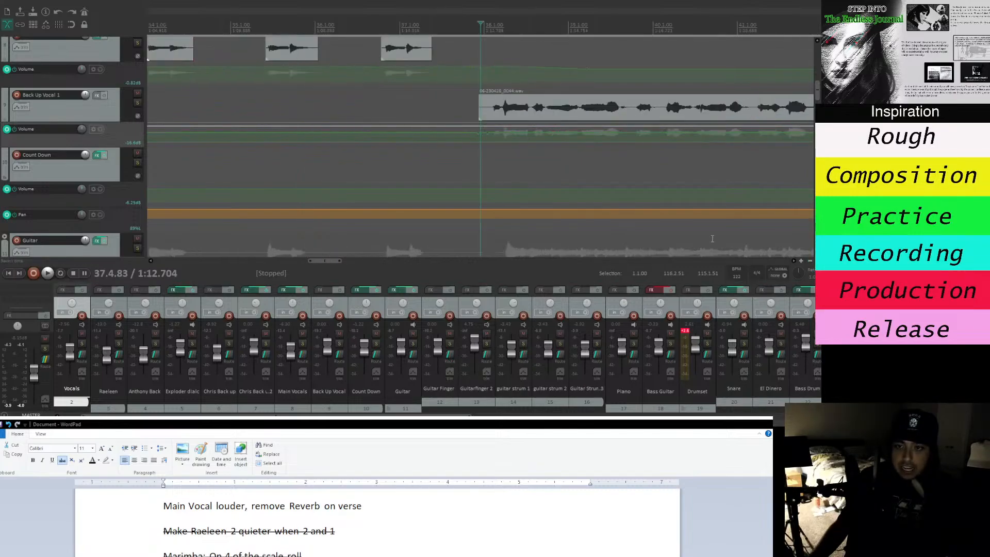
click(138, 104)
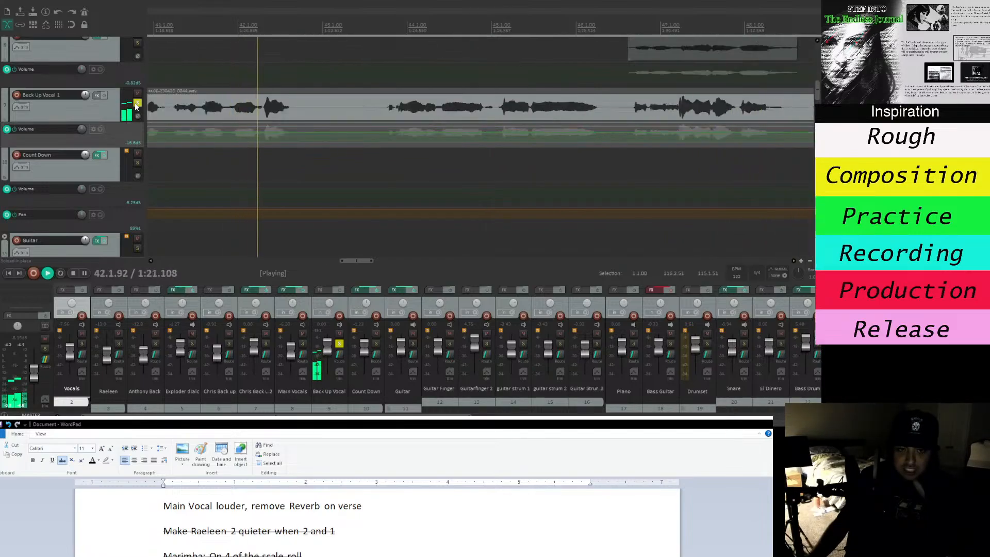
key(space)
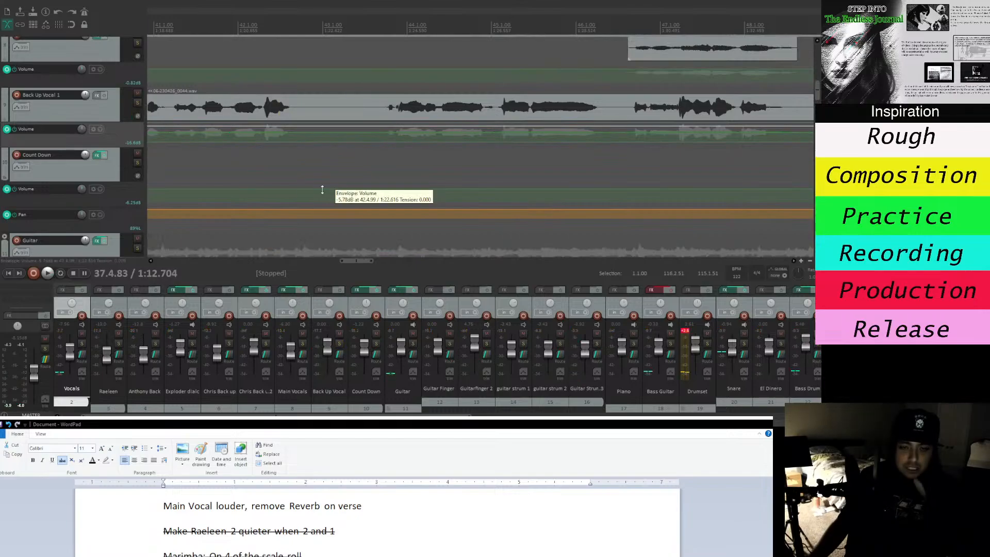
Lower the Back Up Vocal 1 volume envelope to about -17.1 dB from bar 38 onward.
drag(360, 260, 344, 261)
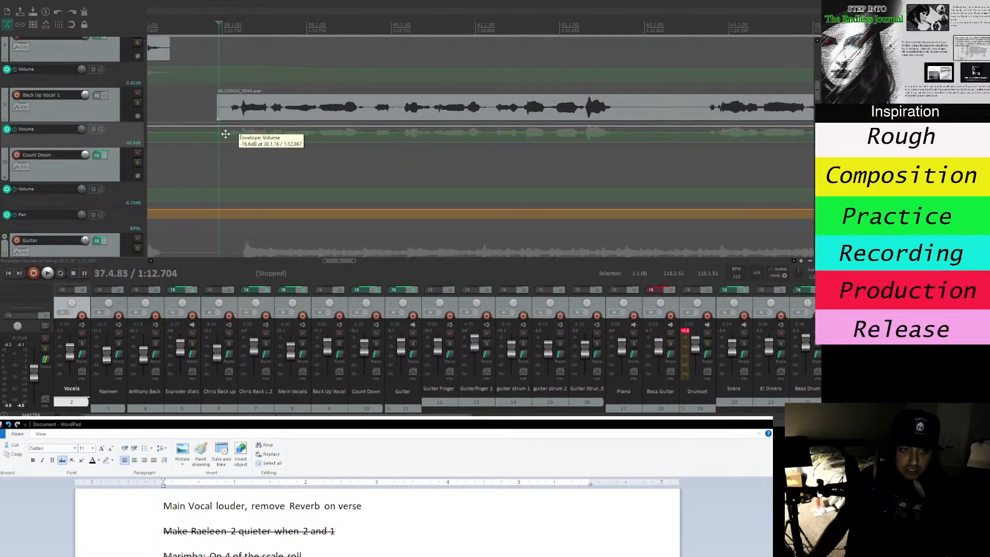
drag(225, 133, 225, 143)
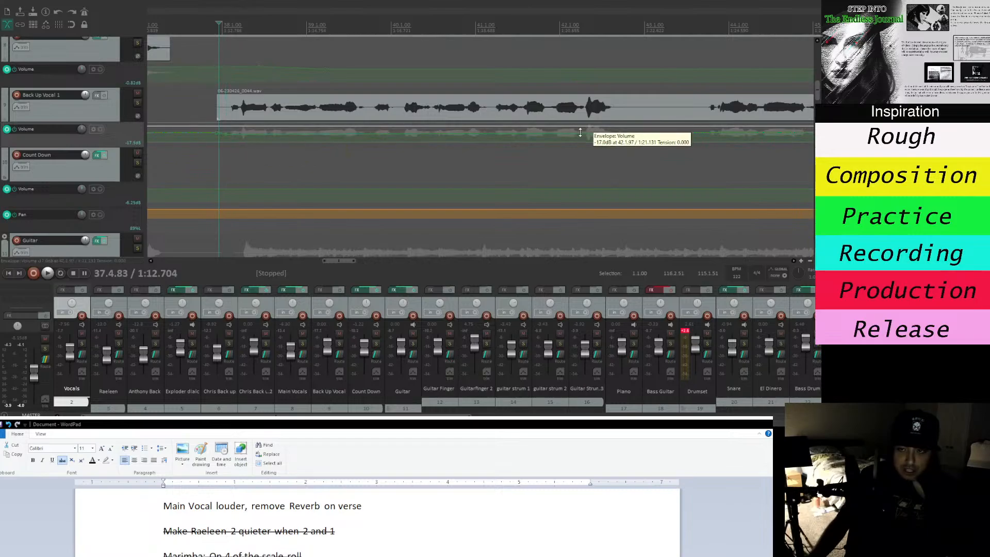
drag(619, 132, 620, 148)
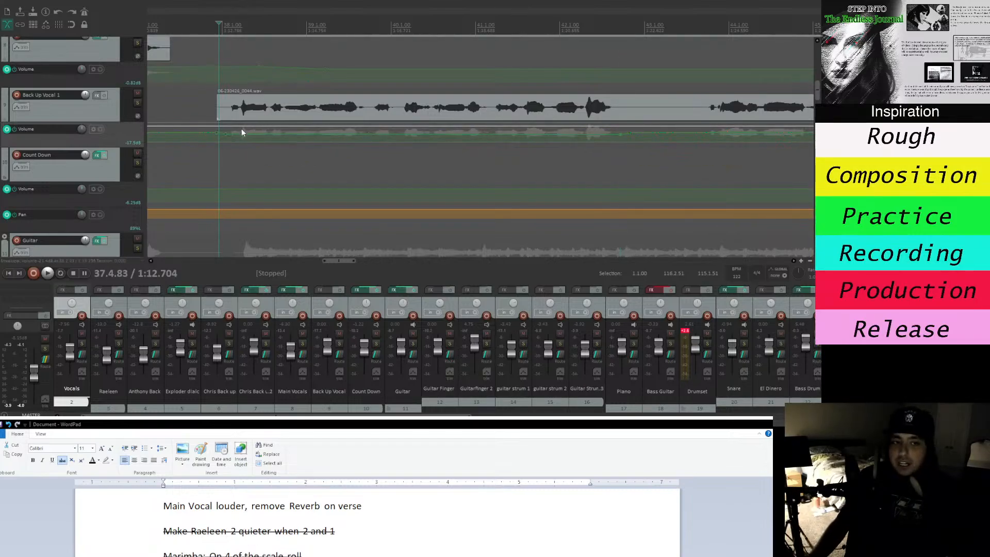
drag(227, 135, 227, 133)
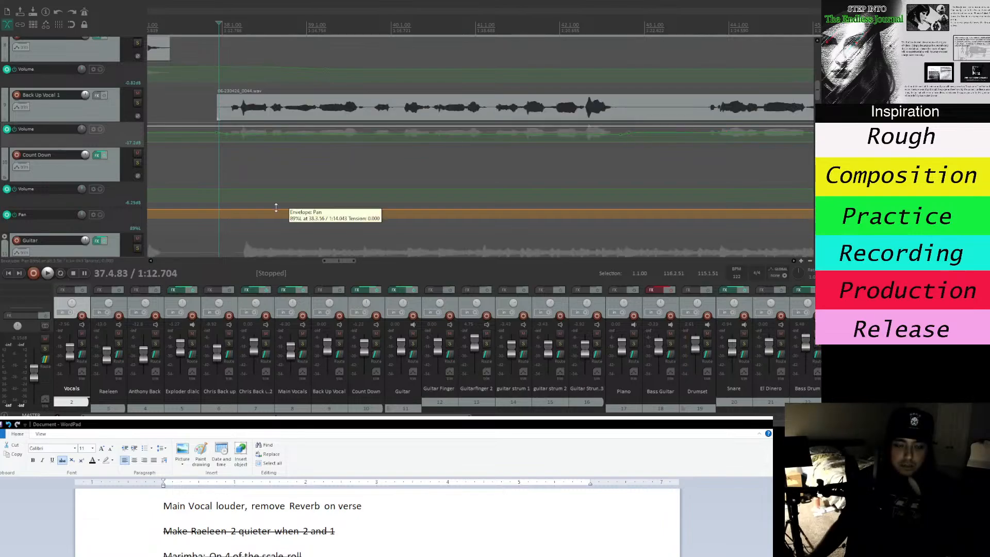
Play the mix from 37.4.83 past bar 45 to check the lowered backup vocal level.
key(space)
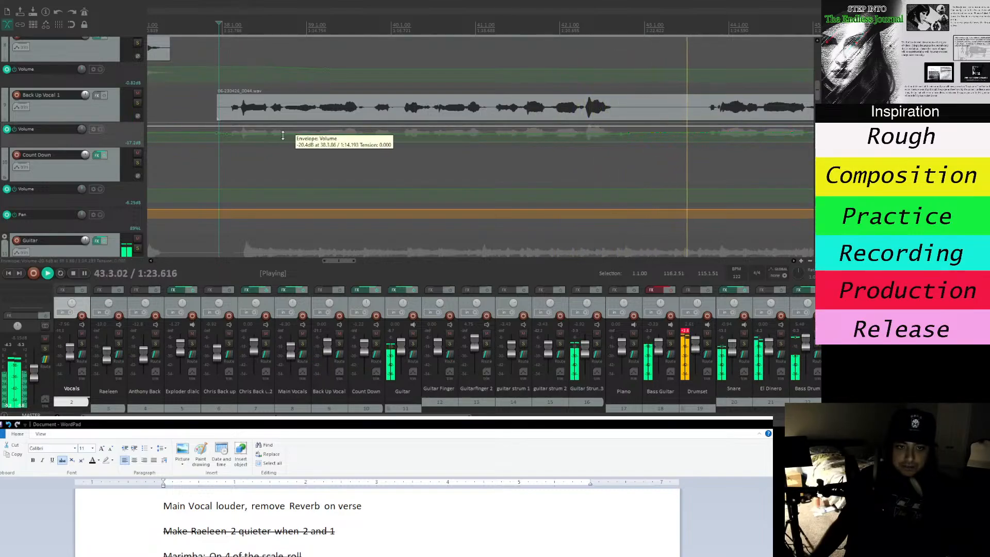
drag(345, 264, 366, 261)
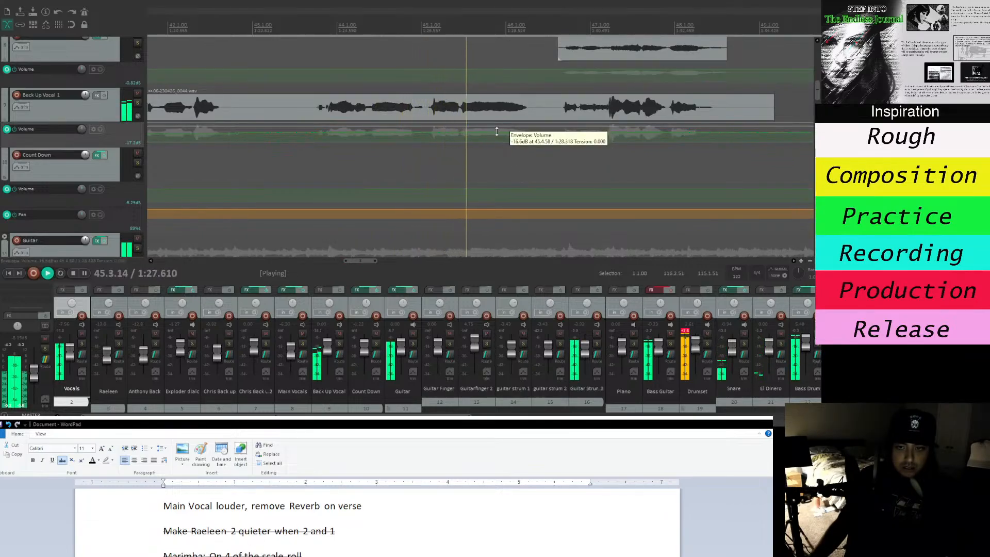
key(space)
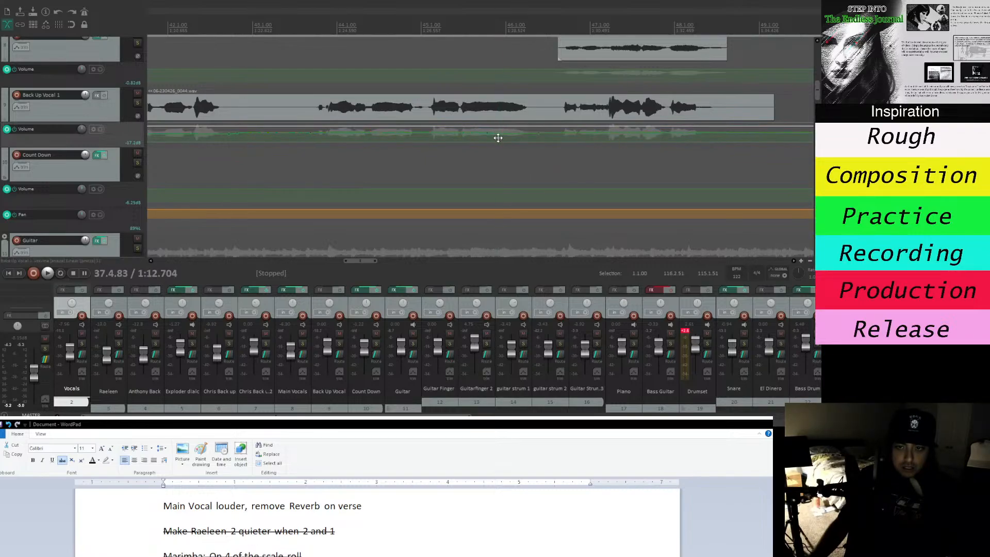
Lower the Back Up Vocal 1 volume envelope to about -22.7 dB around bar 47 and play from 46.3.51.
drag(530, 135, 530, 142)
key(space)
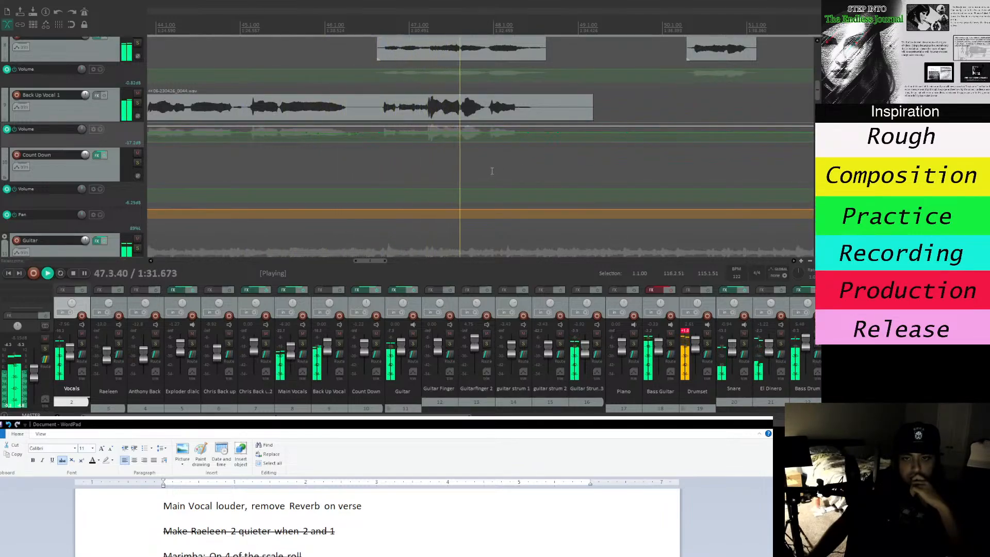
key(space)
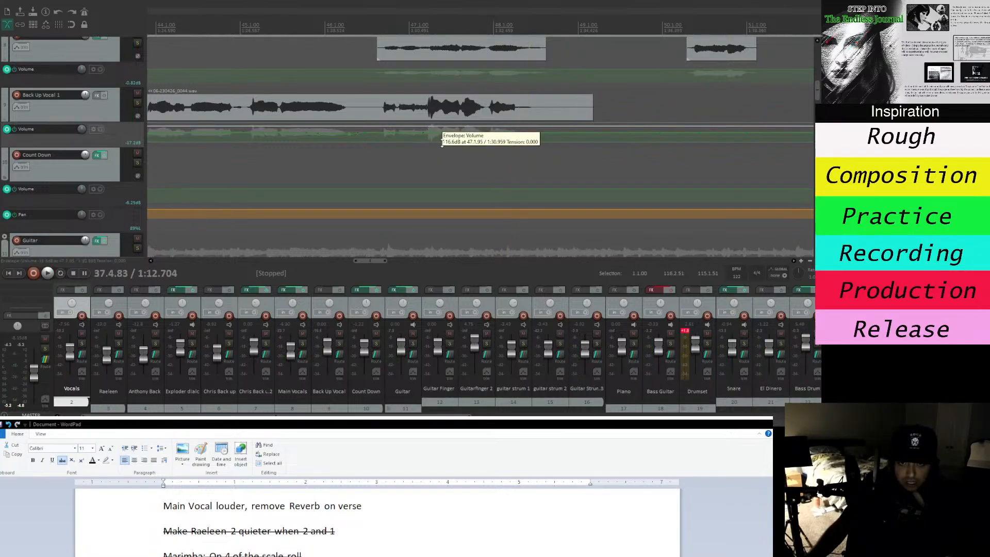
drag(431, 135, 428, 144)
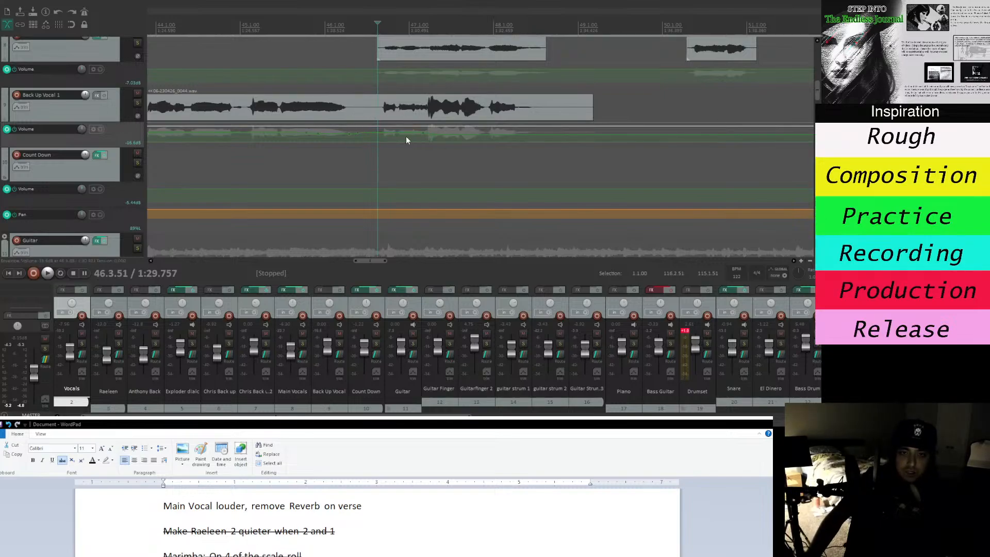
key(space)
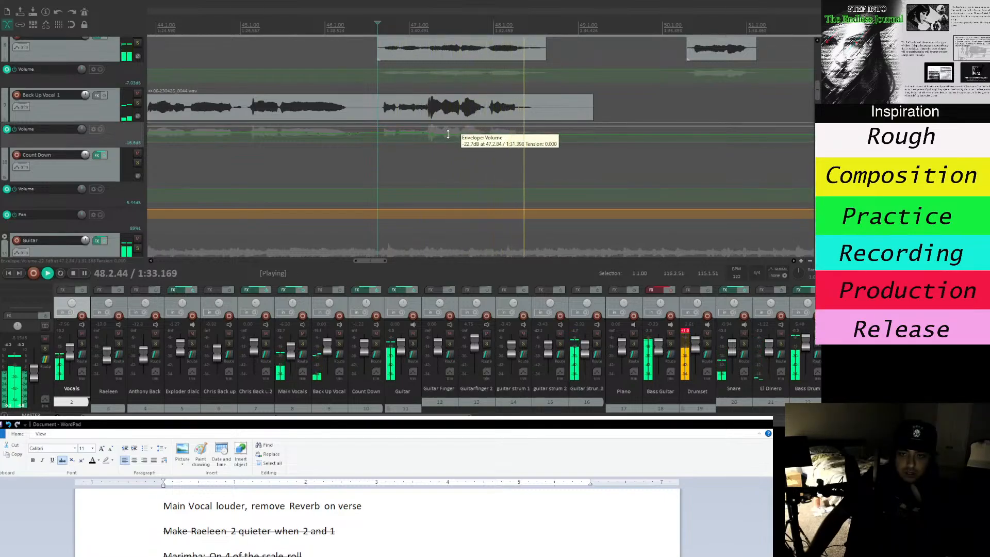
key(space)
Trim the end of the Back Up Vocal 1 clip to match the Main Vocals clip's end near bar 48.3.
click(581, 109)
drag(591, 107, 546, 104)
Play the mix from about 14.3, from about bar 17, and across the vocal phrases between bars 32 and 37.
drag(385, 260, 224, 312)
key(alt+Tab)
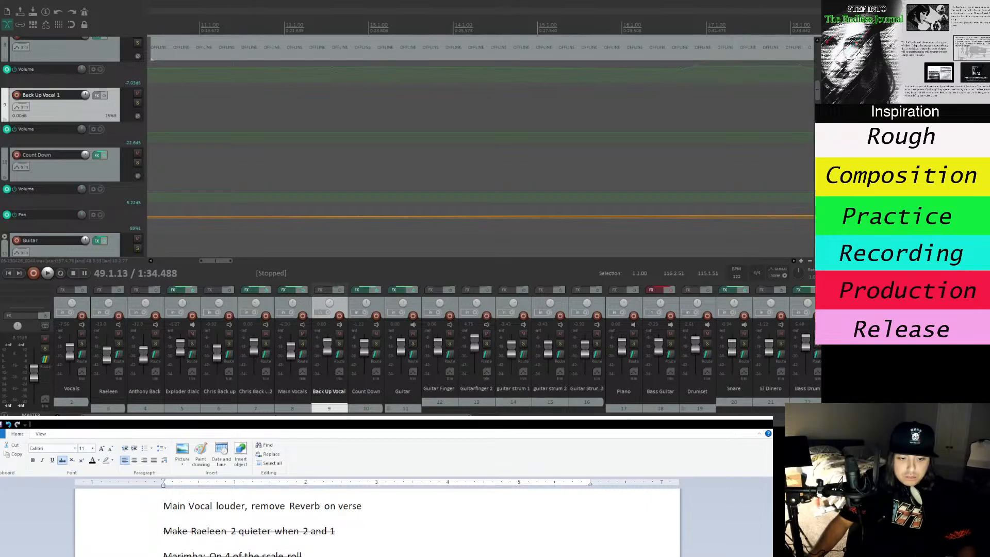
click(613, 248)
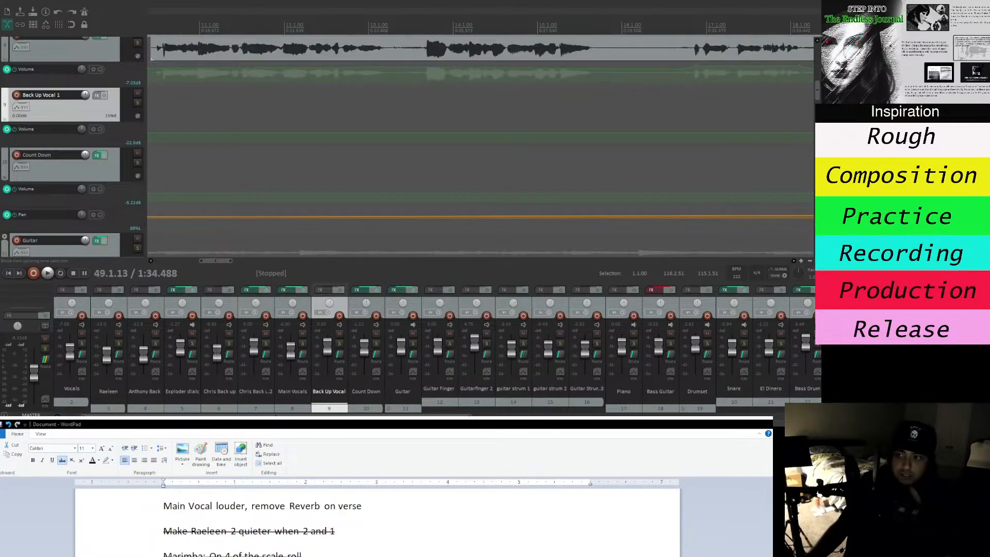
scroll(819, 90, up, 3)
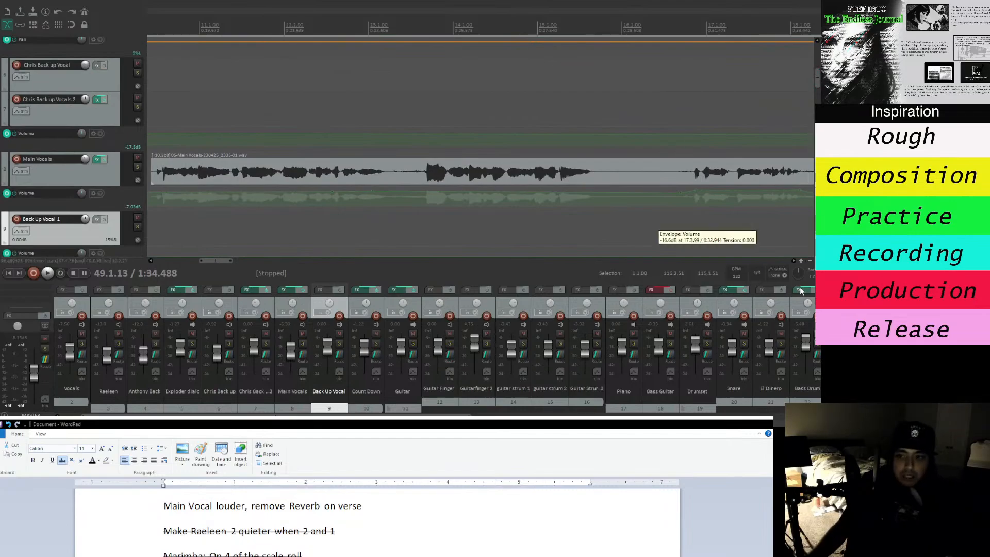
click(811, 261)
click(811, 262)
click(811, 261)
click(811, 261)
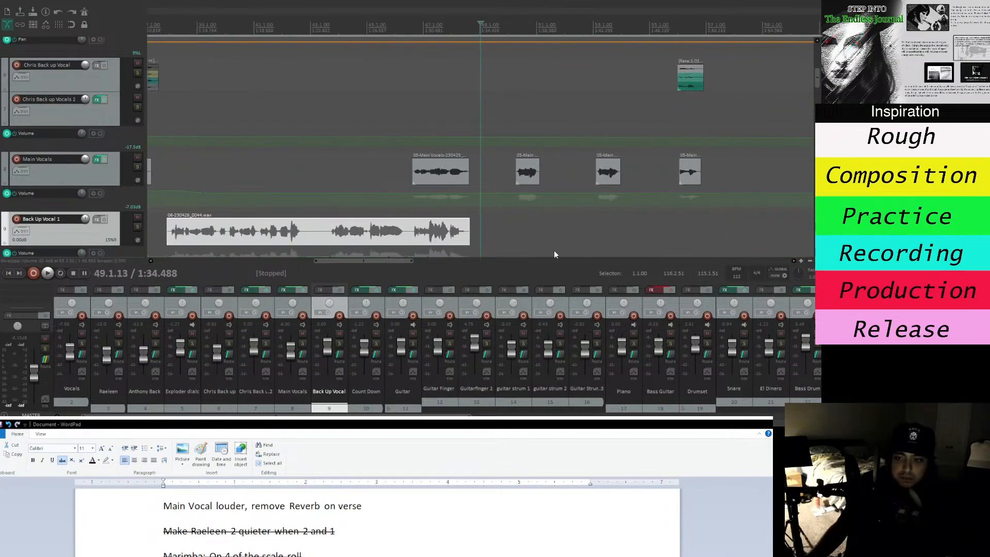
drag(406, 260, 295, 254)
click(236, 23)
key(space)
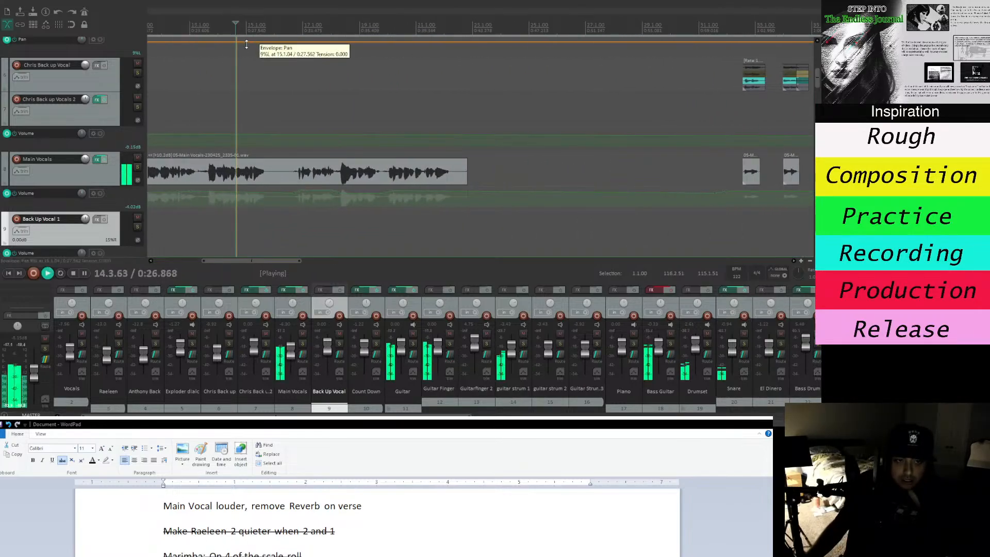
click(309, 24)
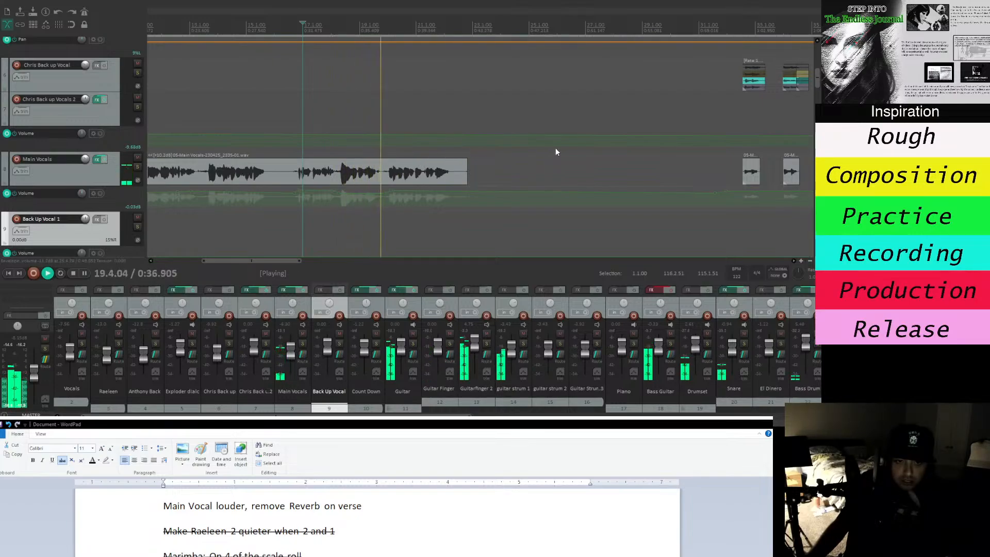
drag(287, 261, 353, 261)
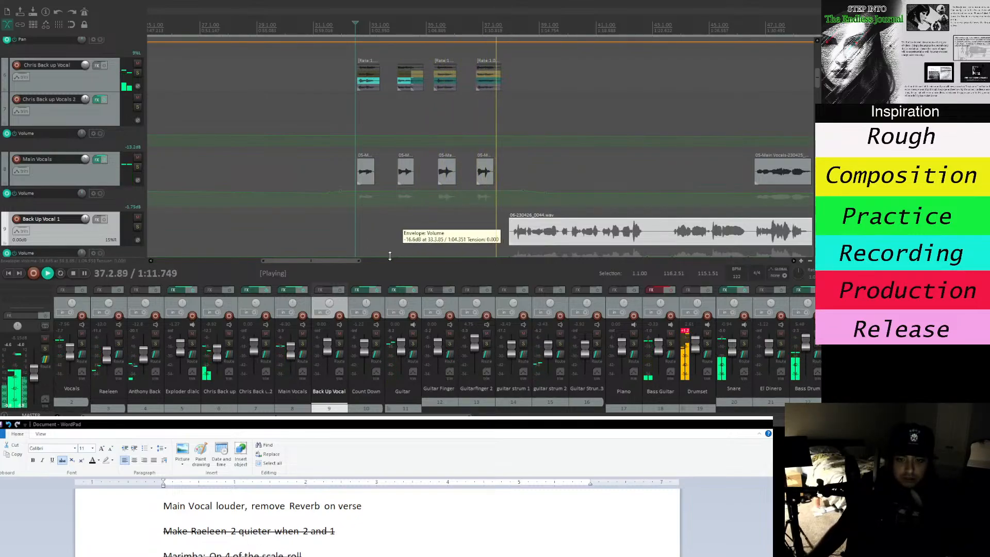
Raise the Vocals track's volume envelope around bar 37.4 and play the mix from 37.4.88.
drag(353, 261, 365, 264)
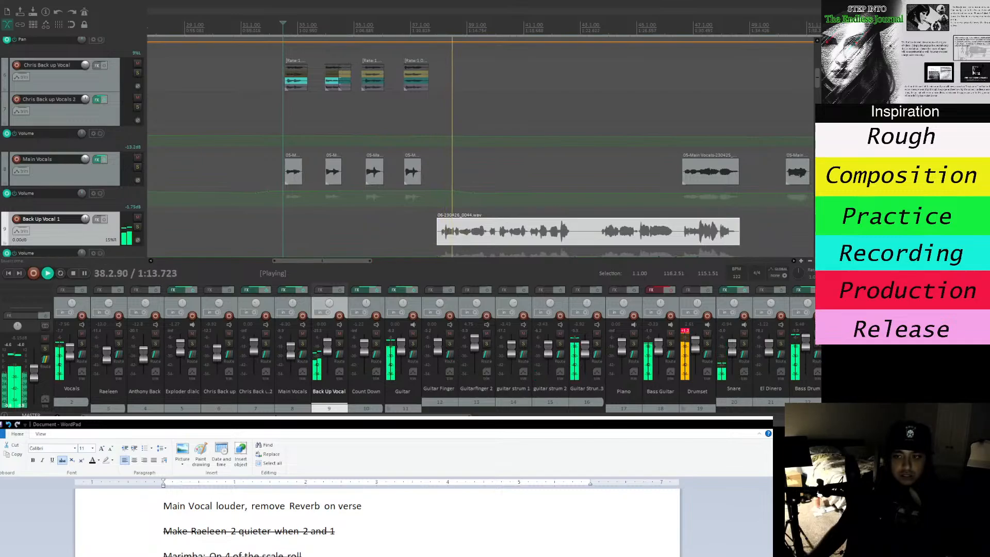
mouse_move(817, 77)
mouse_down()
mouse_move(818, 102)
mouse_move(818, 56)
mouse_move(818, 81)
mouse_up()
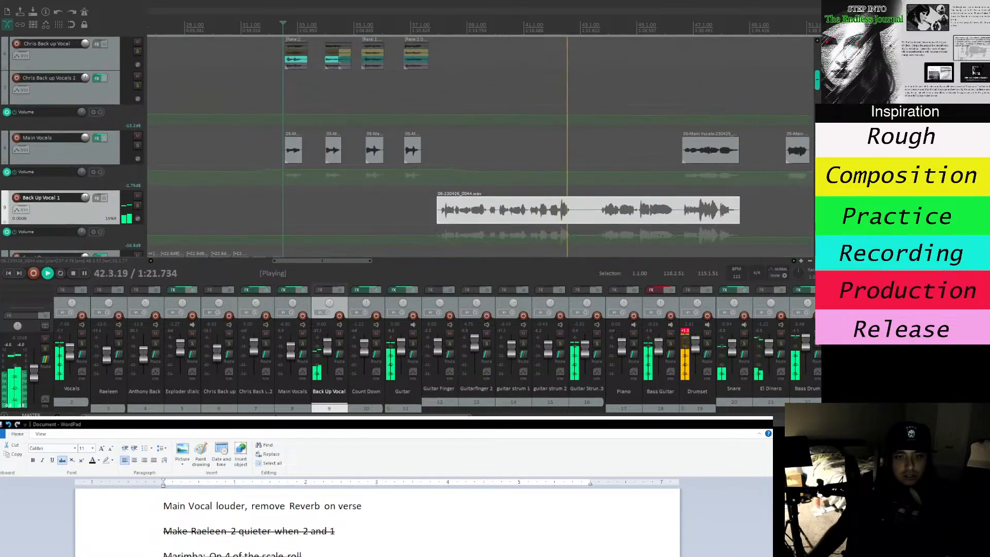
scroll(332, 144, up, 5)
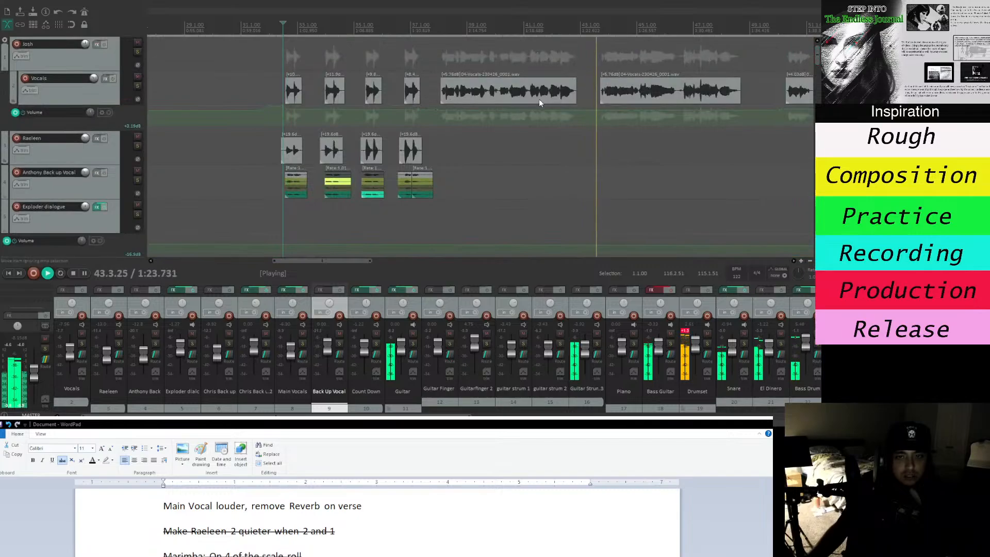
drag(436, 110, 437, 103)
click(438, 117)
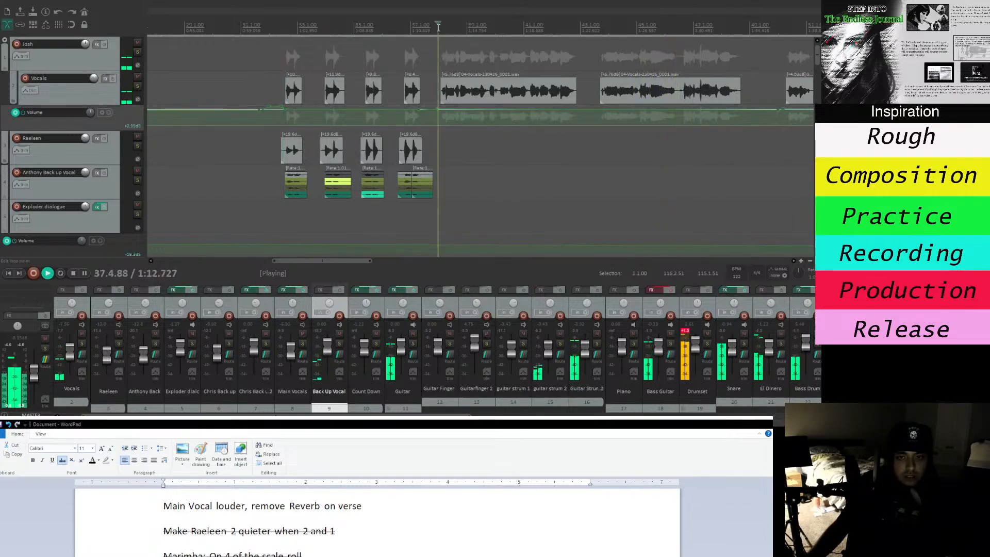
scroll(799, 260, up, 2)
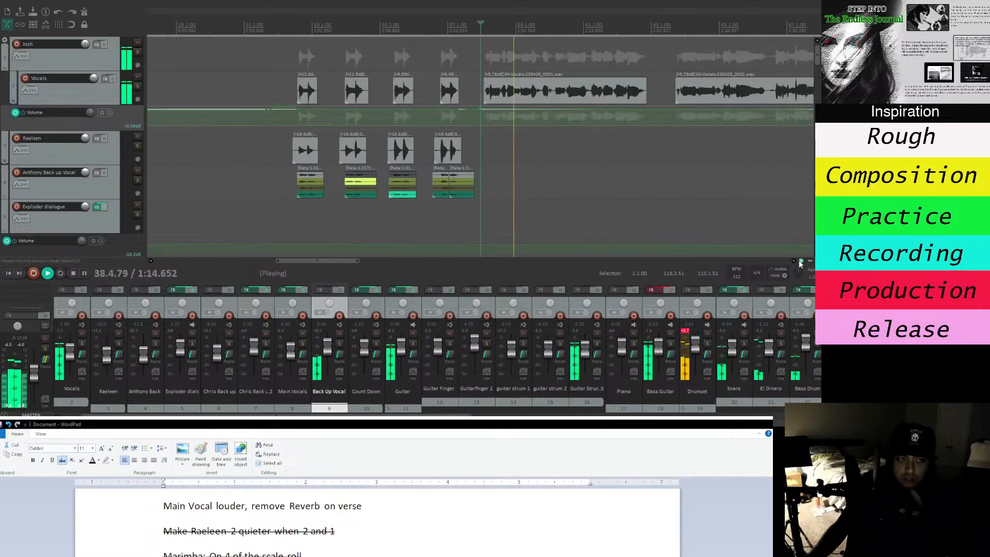
key(space)
Rename the Main Vocals track as Main Boom Vocals.
scroll(818, 63, down, 5)
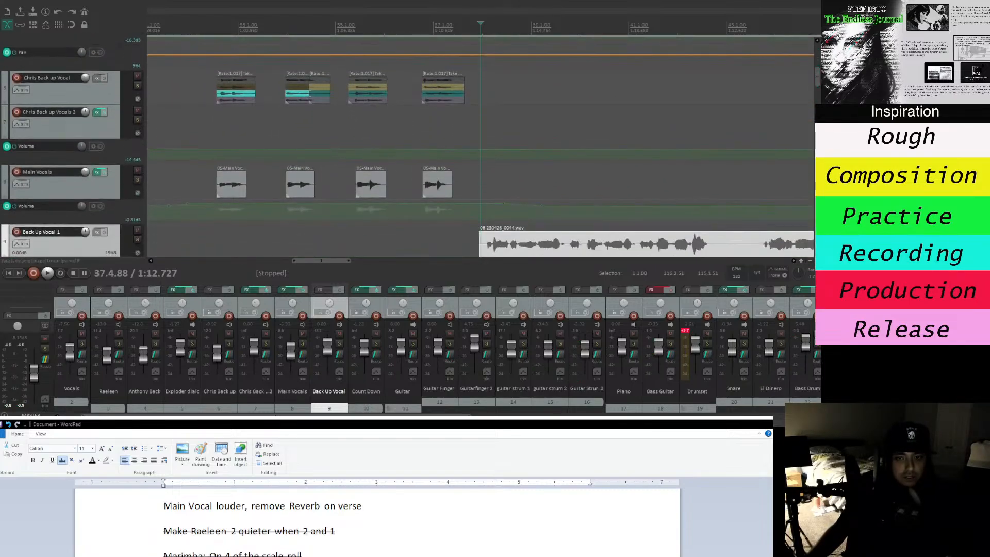
click(51, 177)
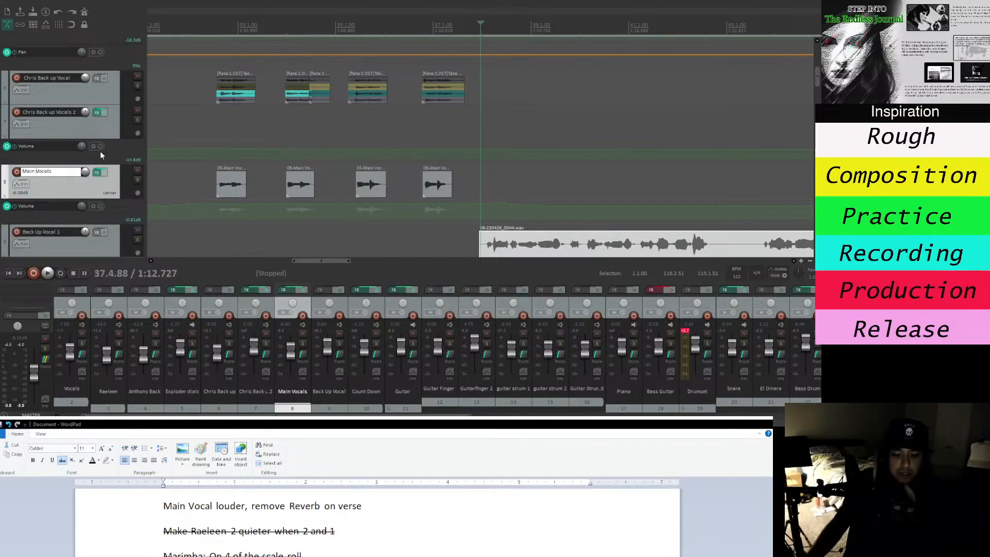
text(Boom)
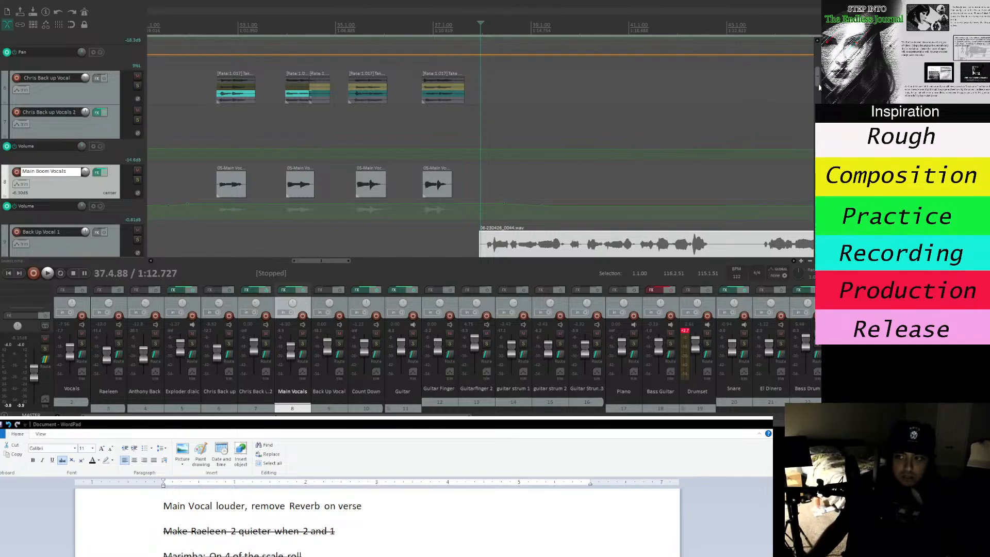
Solo the Vocals track, play it from 32.3.35, and turn its solo off again.
drag(819, 87, 818, 58)
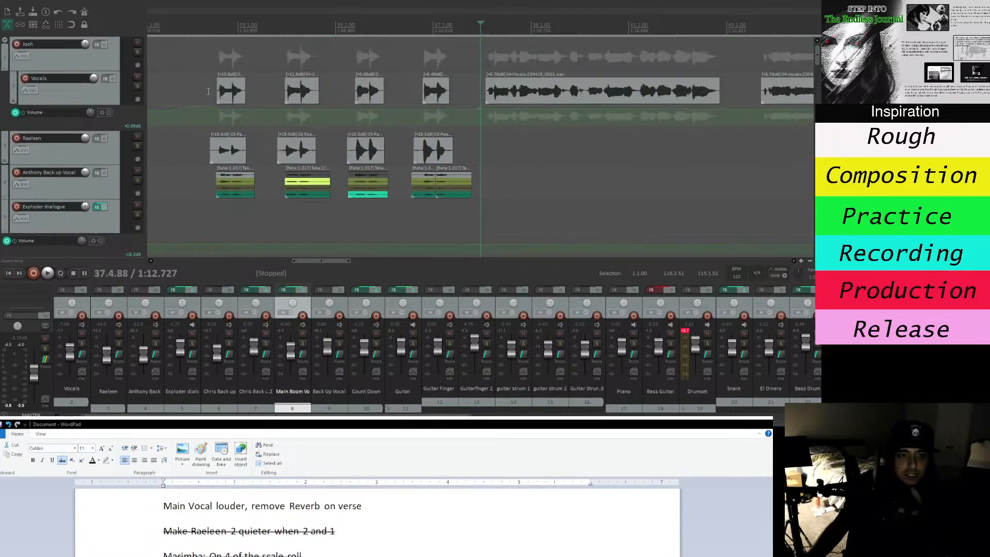
click(138, 86)
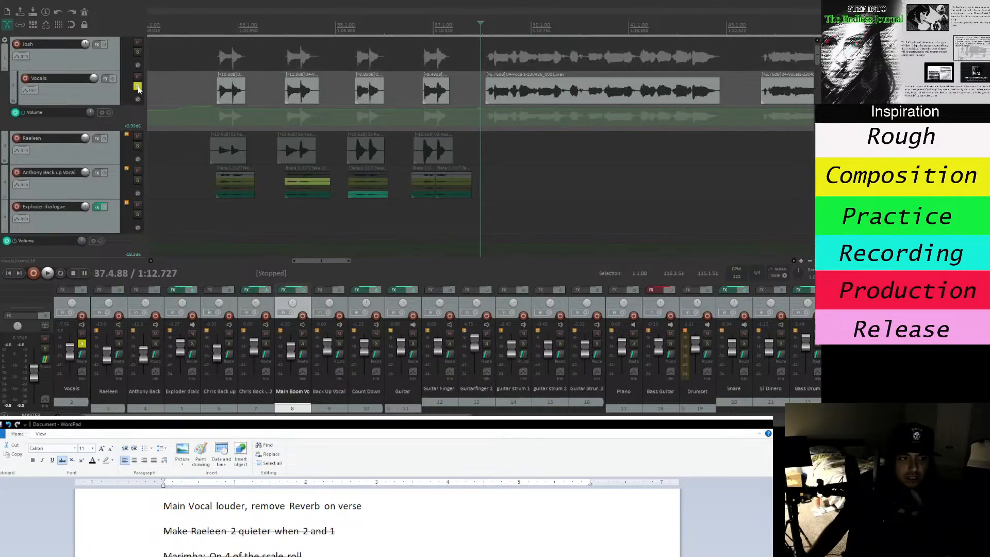
click(218, 28)
key(space)
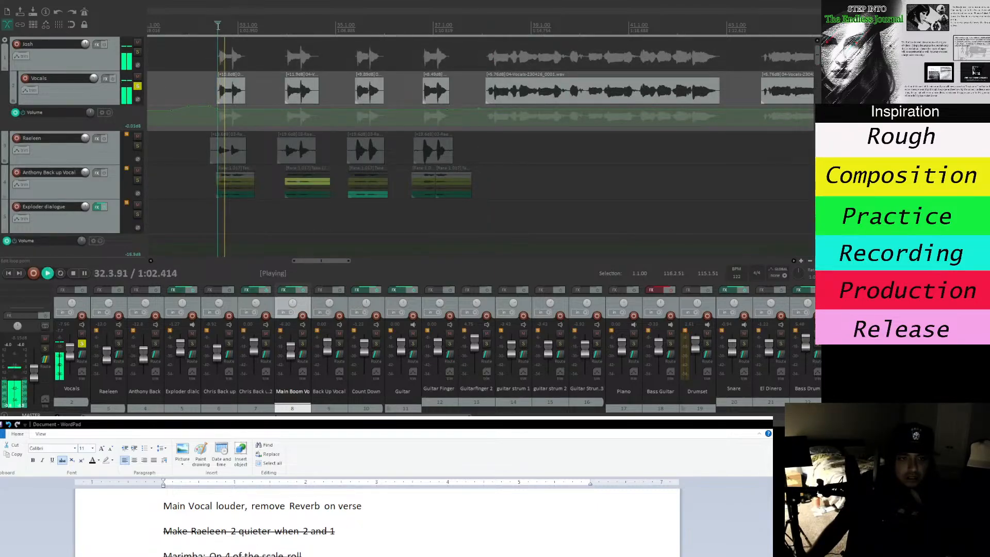
key(space)
click(138, 87)
key(space)
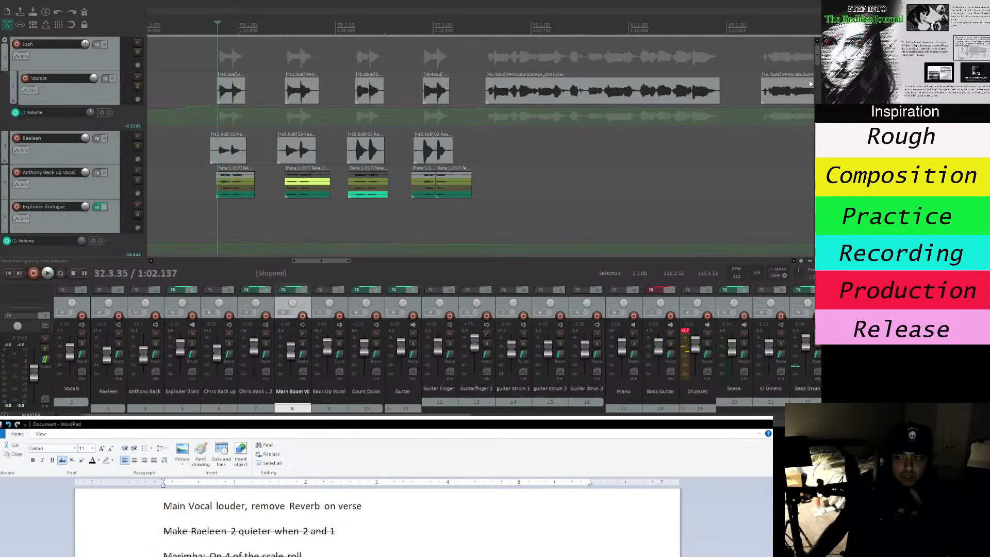
Solo the Main Boom Vocals track, play it from 32.3.35, and turn its solo off again.
drag(818, 61, 818, 74)
scroll(169, 162, down, 3)
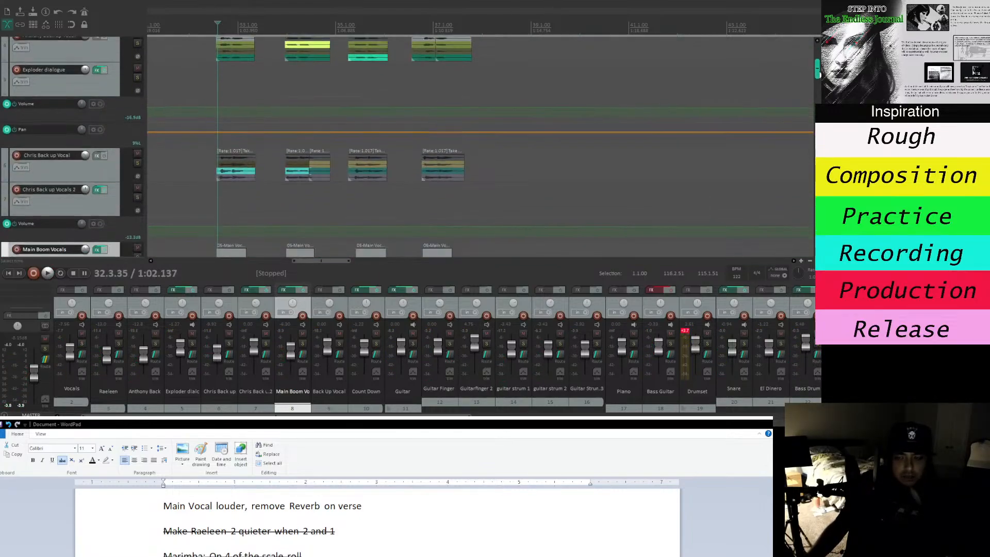
click(138, 176)
key(space)
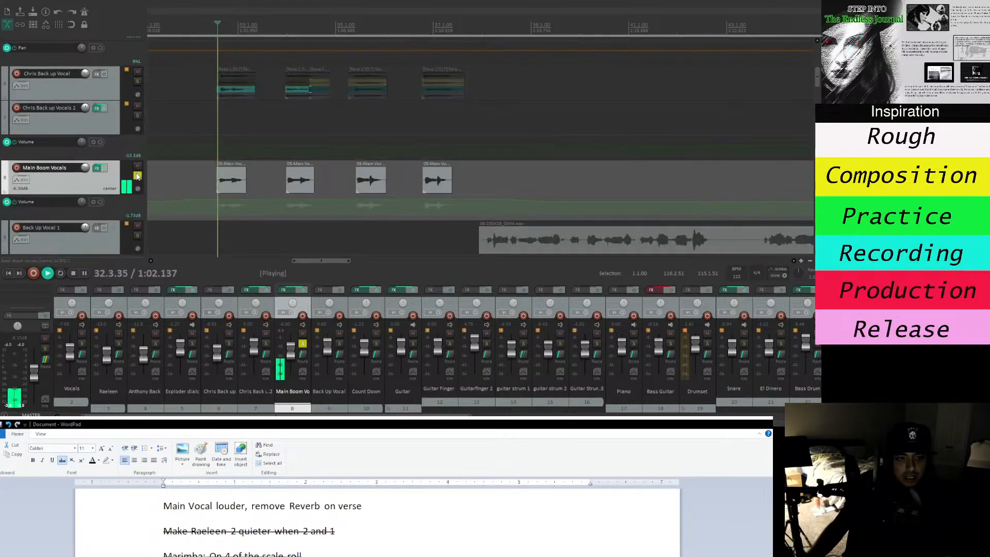
key(space)
click(137, 177)
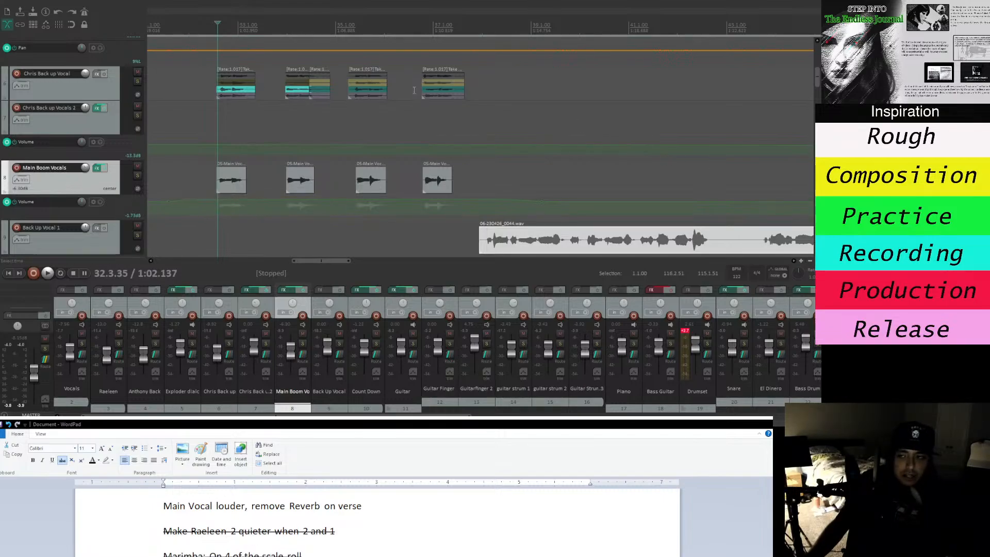
Raise the Vocals volume envelope around bar 32.3 while playing the mix from 32.3.35 past bar 47.
scroll(817, 45, up, 5)
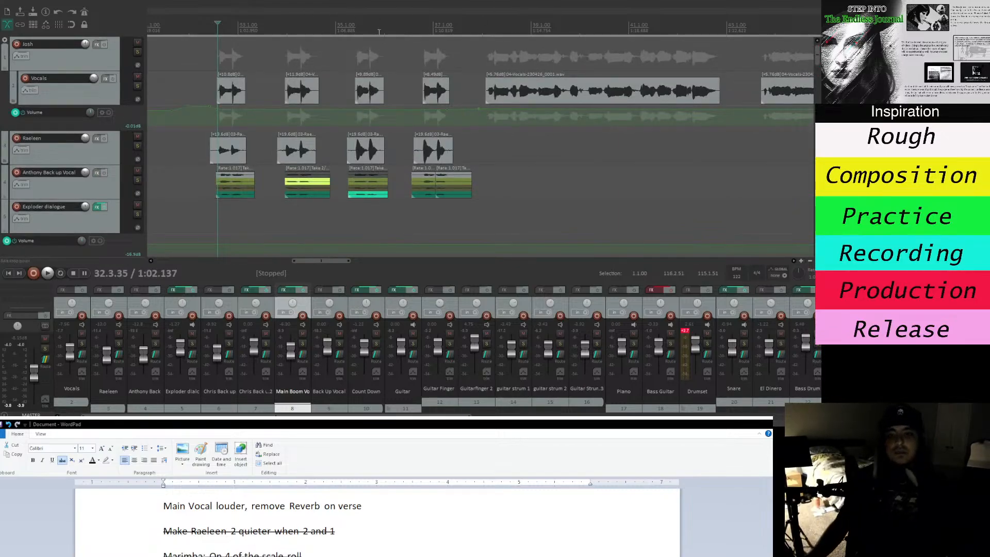
key(space)
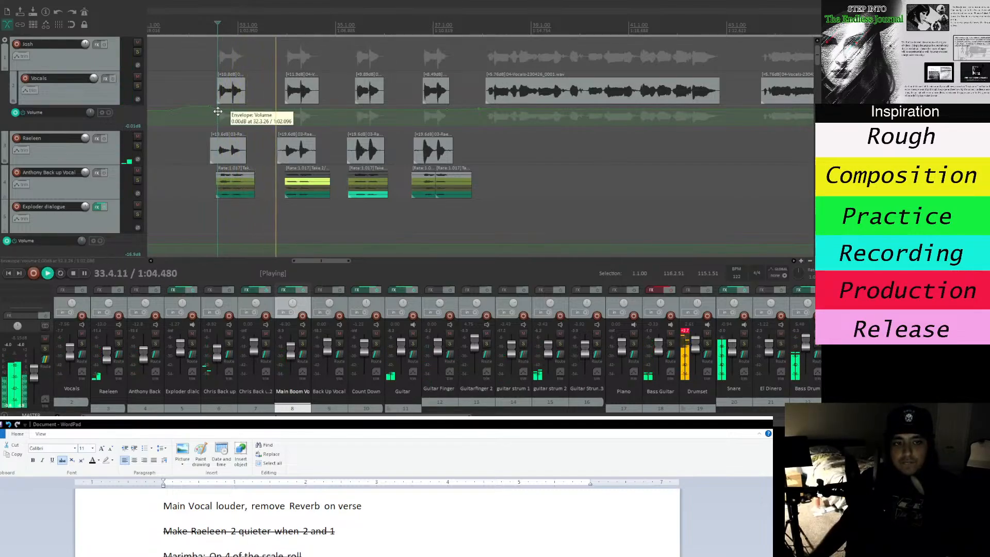
drag(217, 111, 216, 102)
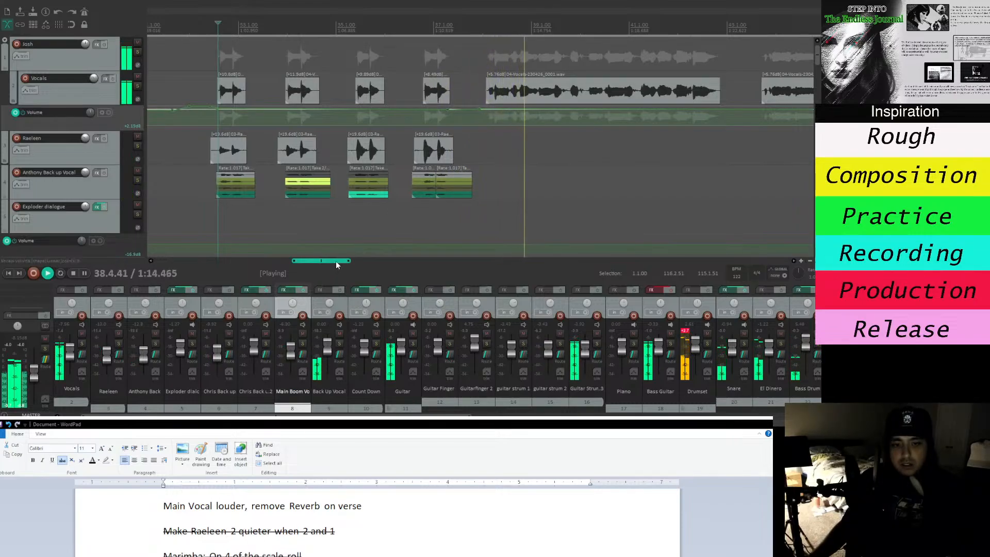
drag(335, 261, 351, 261)
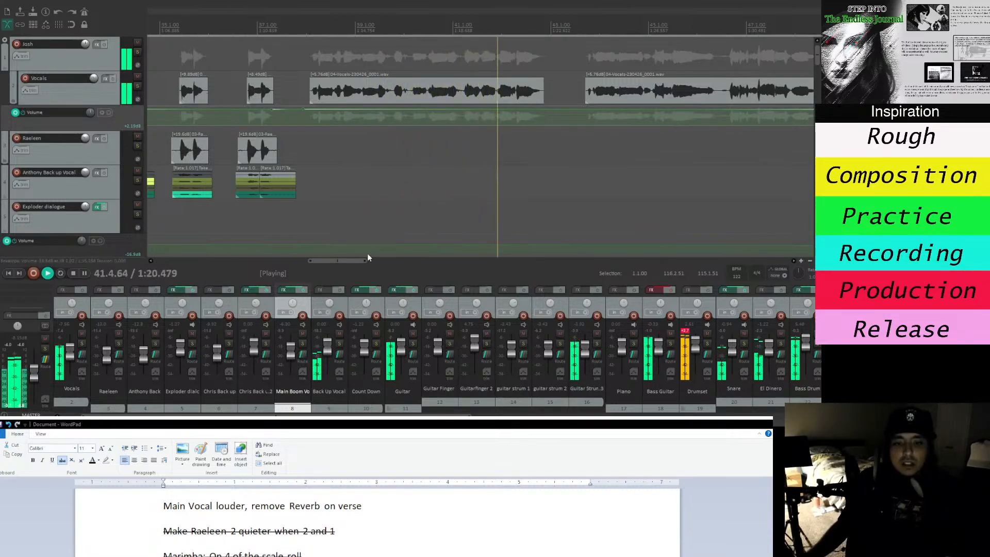
drag(358, 260, 380, 263)
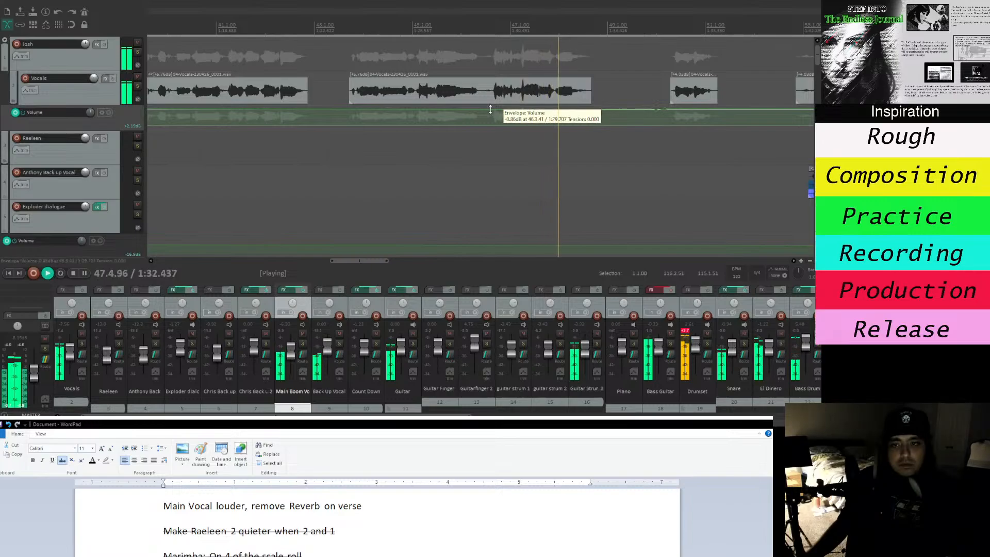
key(space)
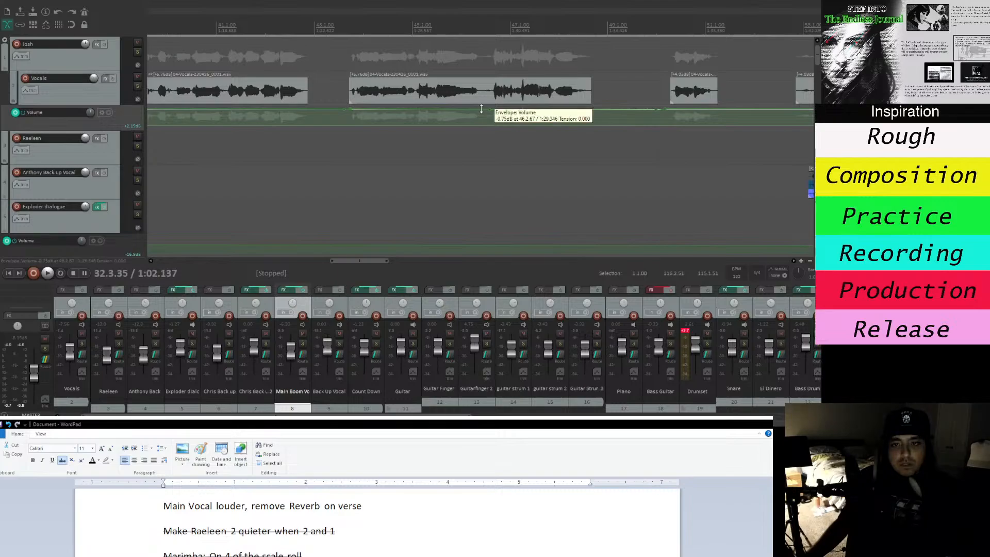
Raise the Vocals volume envelope around bars 46.2 and 43.4 and play that phrase through bar 50.
drag(481, 110, 480, 104)
drag(351, 110, 351, 106)
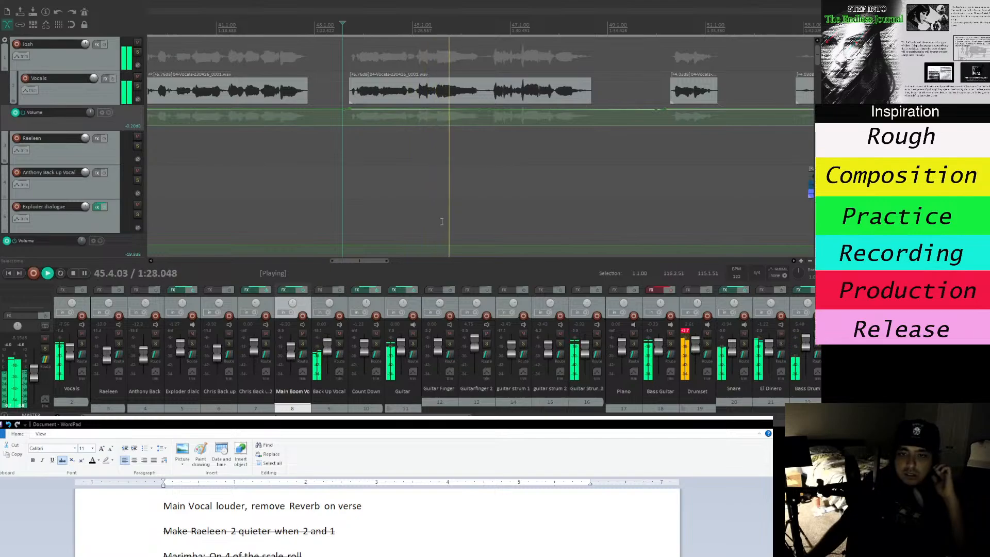
drag(386, 260, 401, 264)
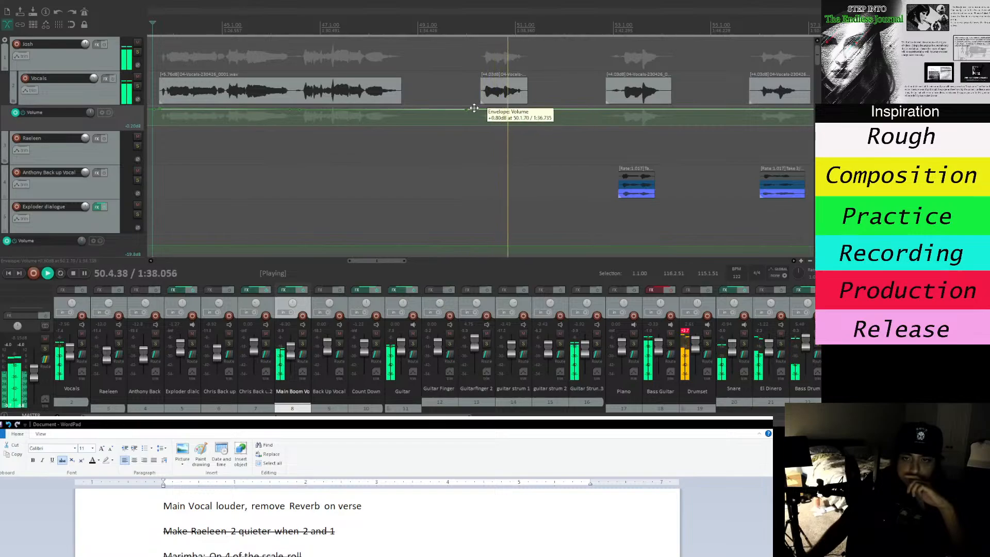
Lower the Vocals volume envelope point near bar 50.1 slightly and play the mix from 43.4.21 to bar 56.
click(463, 24)
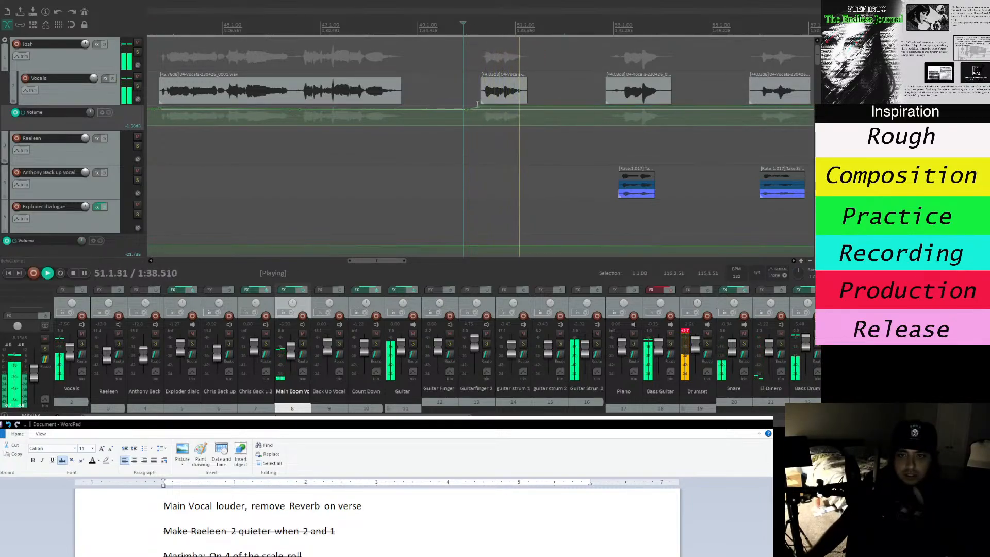
drag(476, 108, 476, 109)
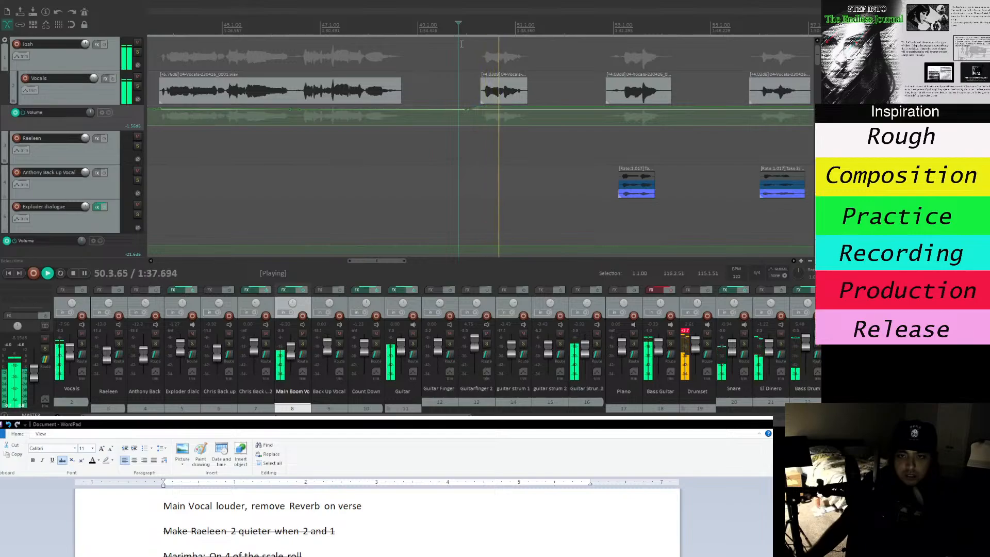
click(163, 30)
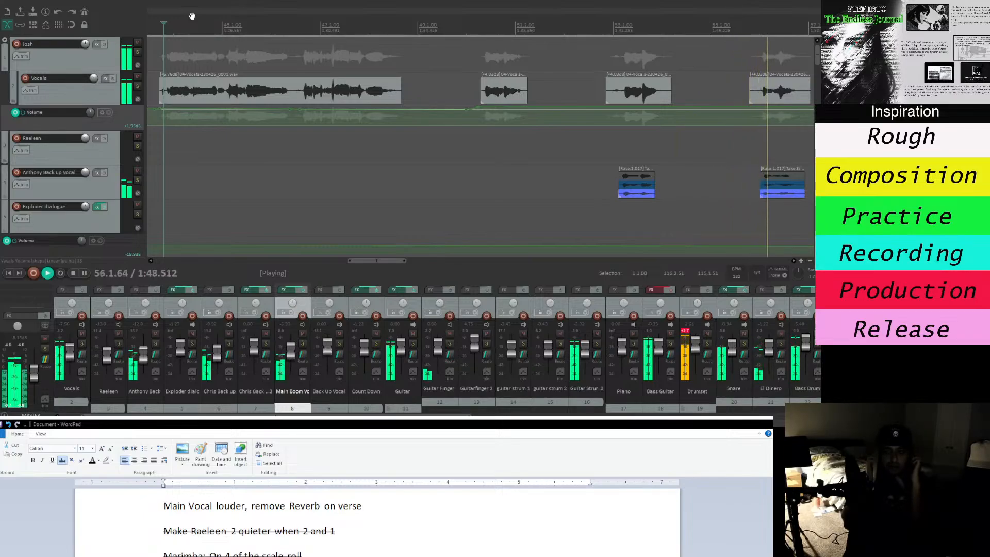
key(space)
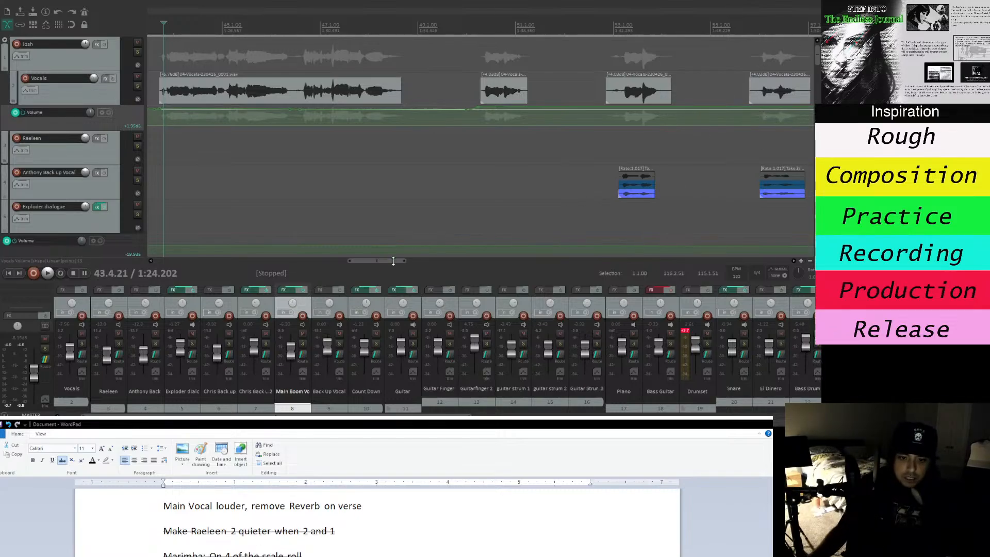
Raise the Vocals volume envelope to +6.02 dB at 55.4.95 and locate the backup vocal clips at that spot.
drag(392, 261, 408, 261)
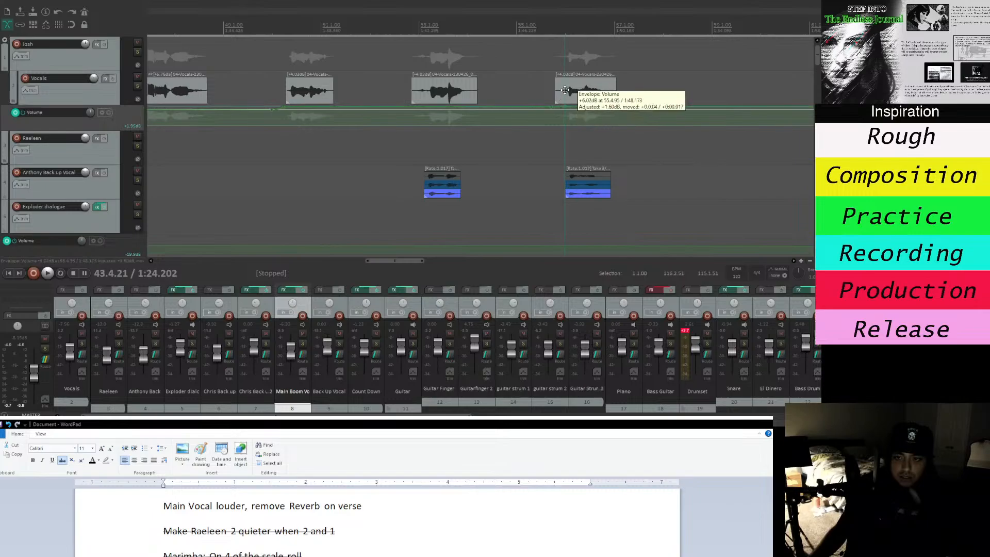
scroll(582, 96, down, 4)
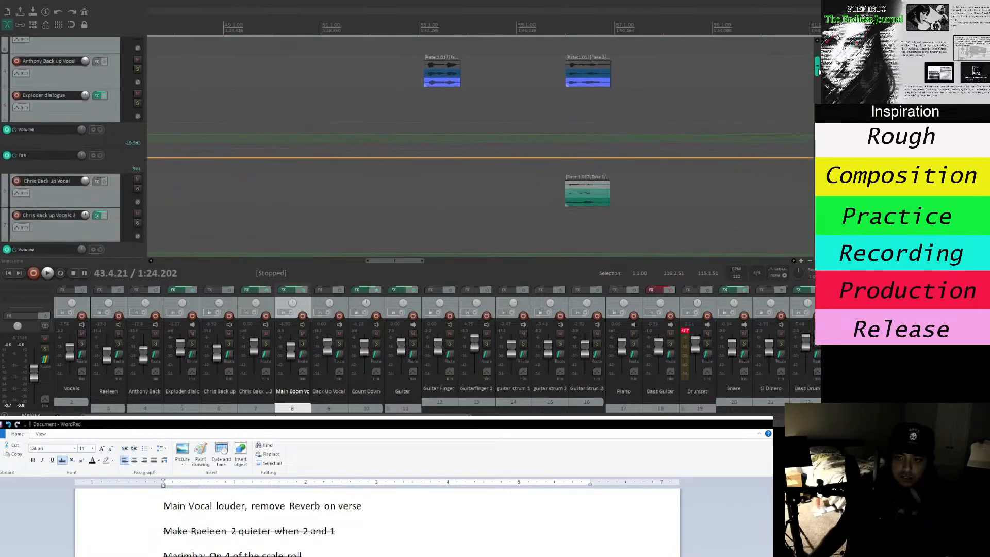
scroll(819, 71, down, 1)
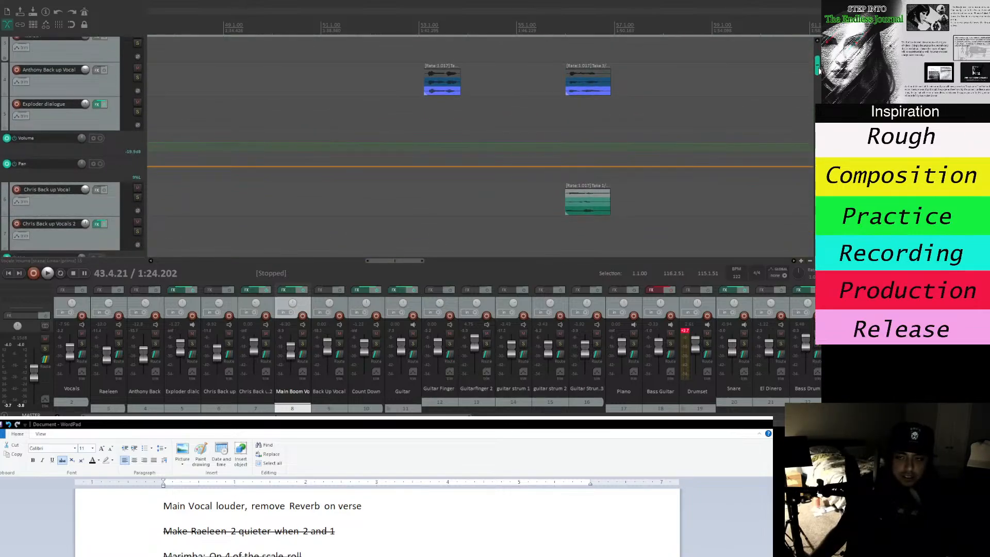
scroll(818, 71, up, 1)
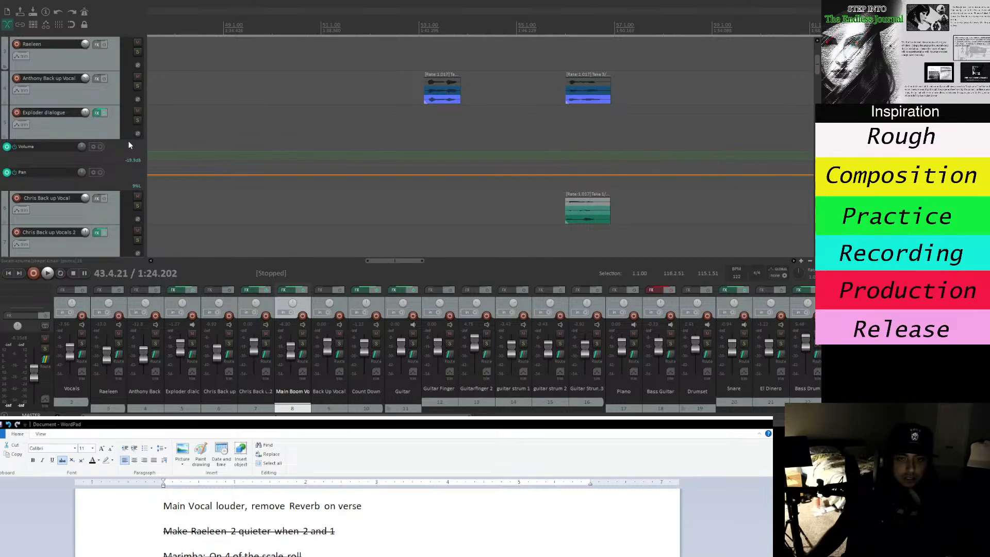
Show the volume envelope on the backup vocal track above Exploder dialogue, adjust it around bar 55.4, and play that spot.
click(83, 96)
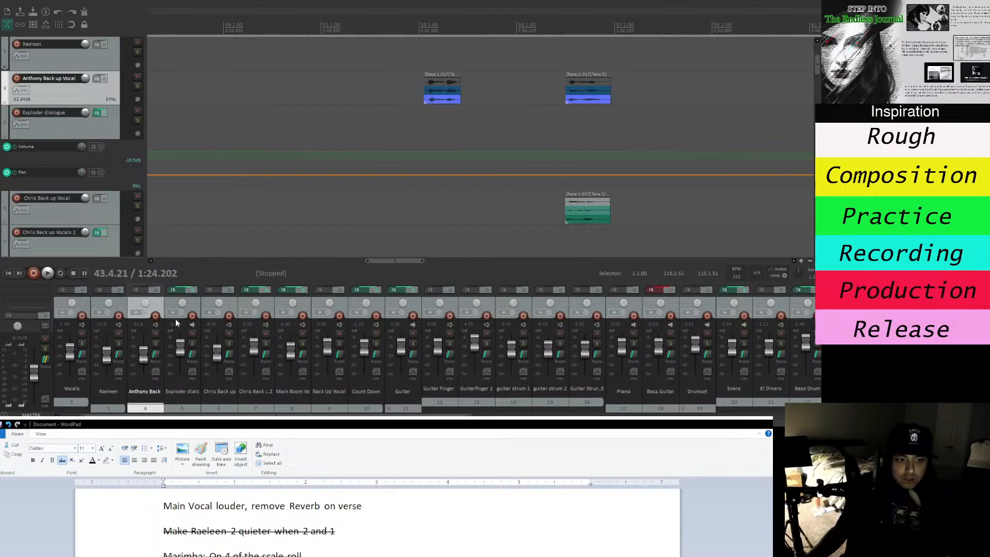
key(v)
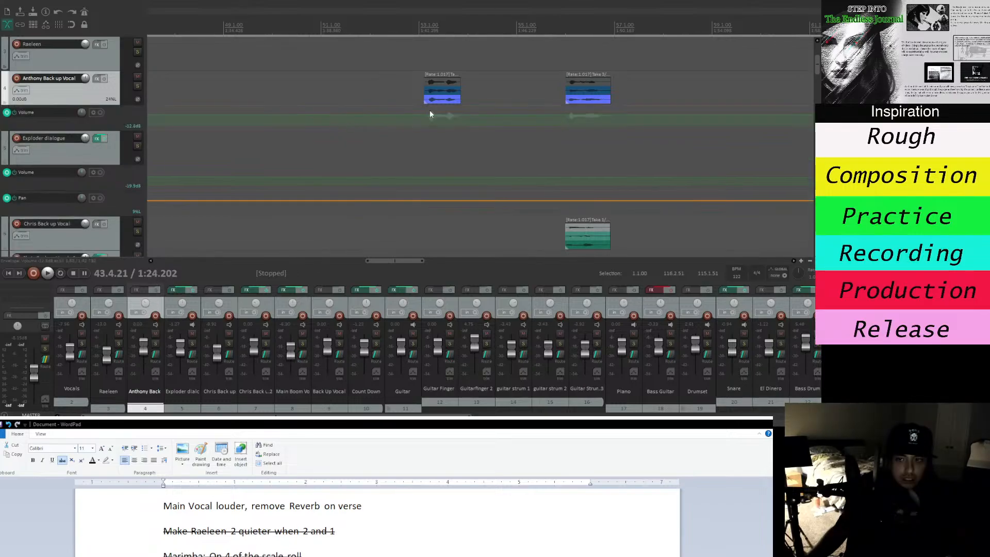
click(563, 114)
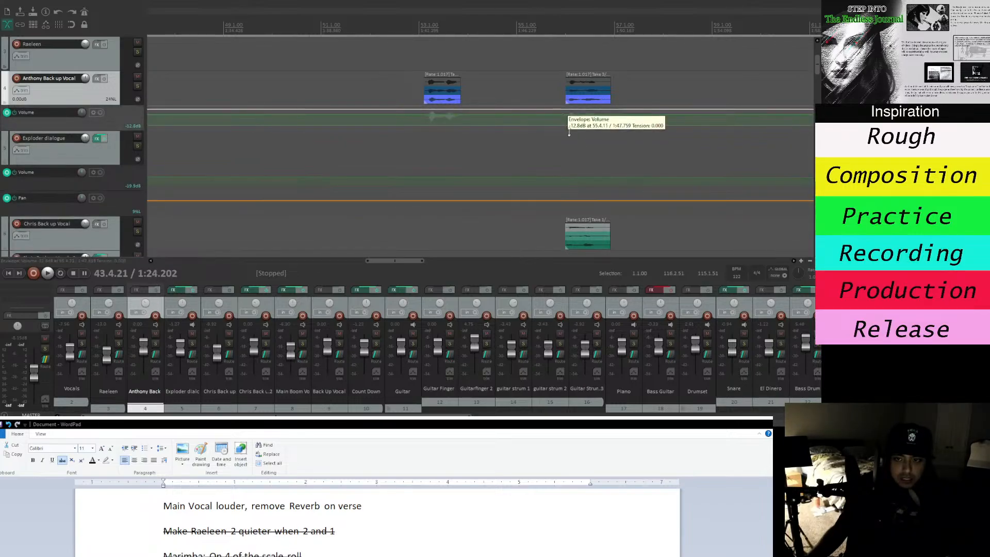
drag(564, 114, 564, 101)
click(550, 27)
key(space)
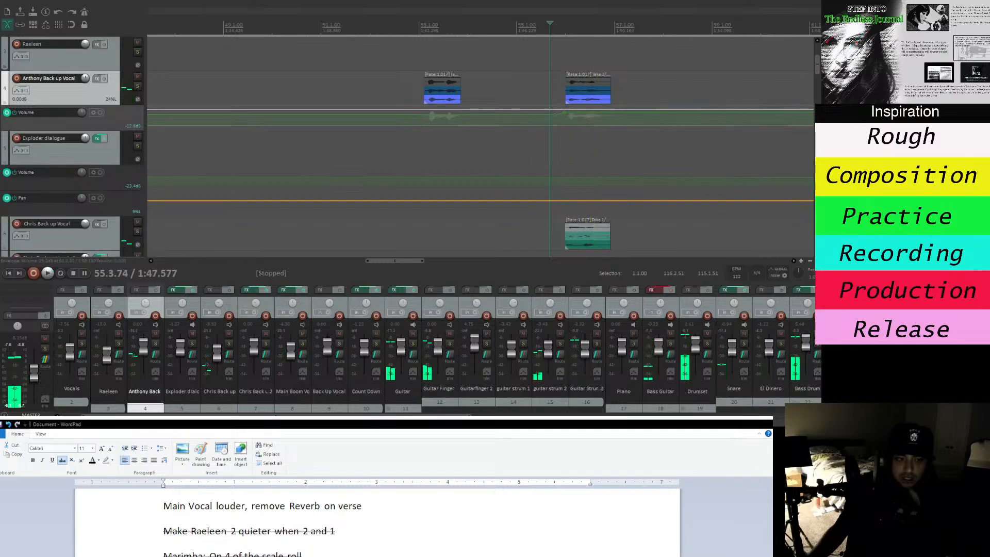
Show the volume envelope on the backup vocal track directly below Exploder dialogue, around its clip at bar 56.
scroll(732, 111, down, 1)
drag(819, 69, 819, 81)
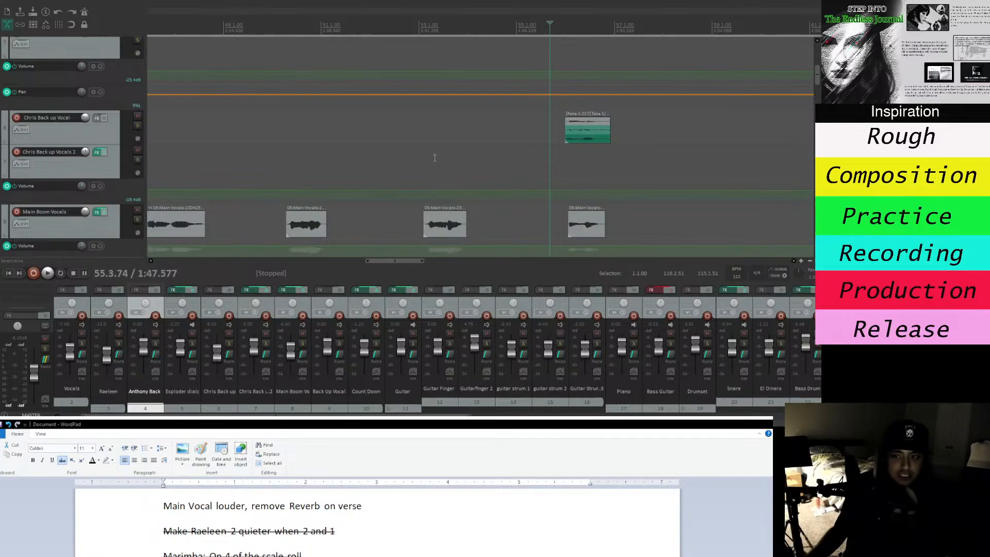
click(87, 138)
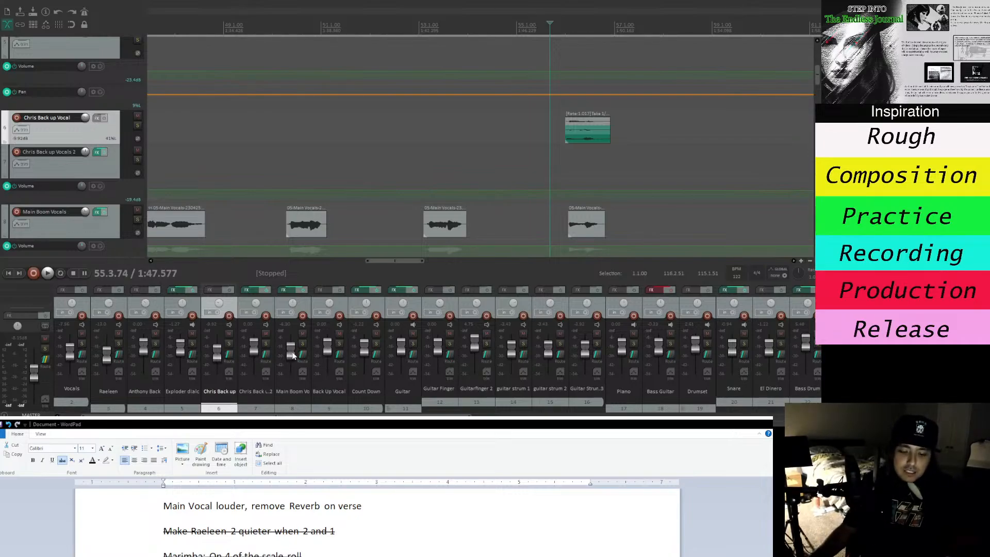
key(v)
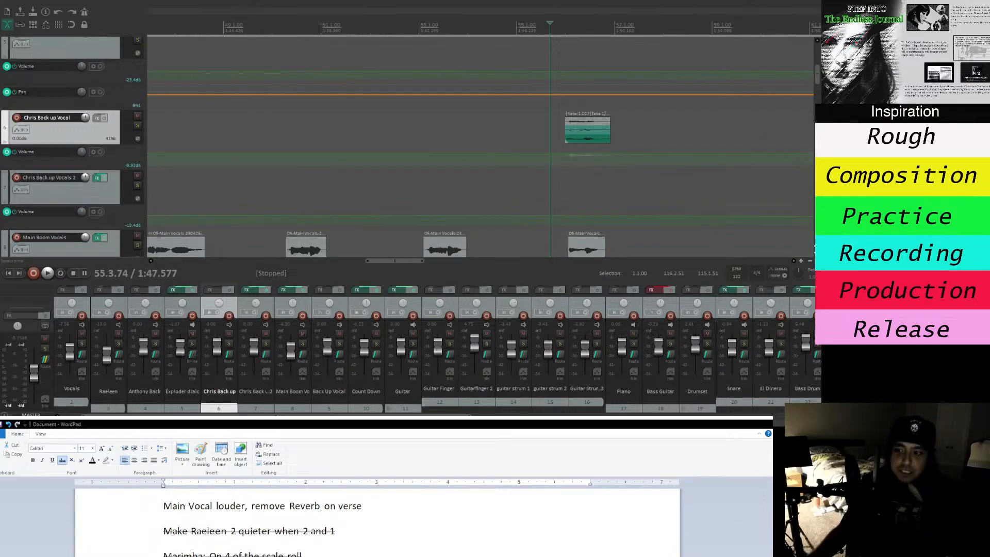
click(806, 262)
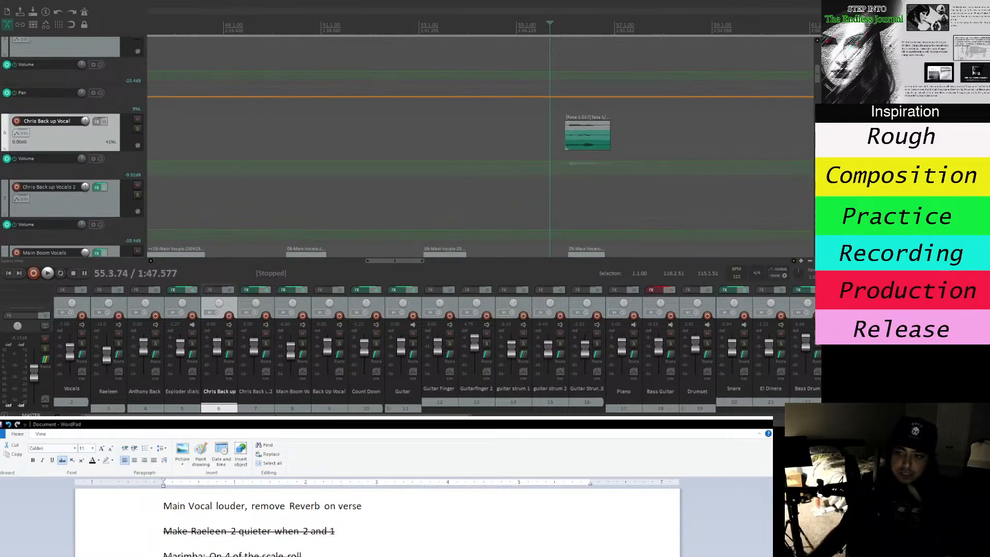
click(806, 262)
click(802, 261)
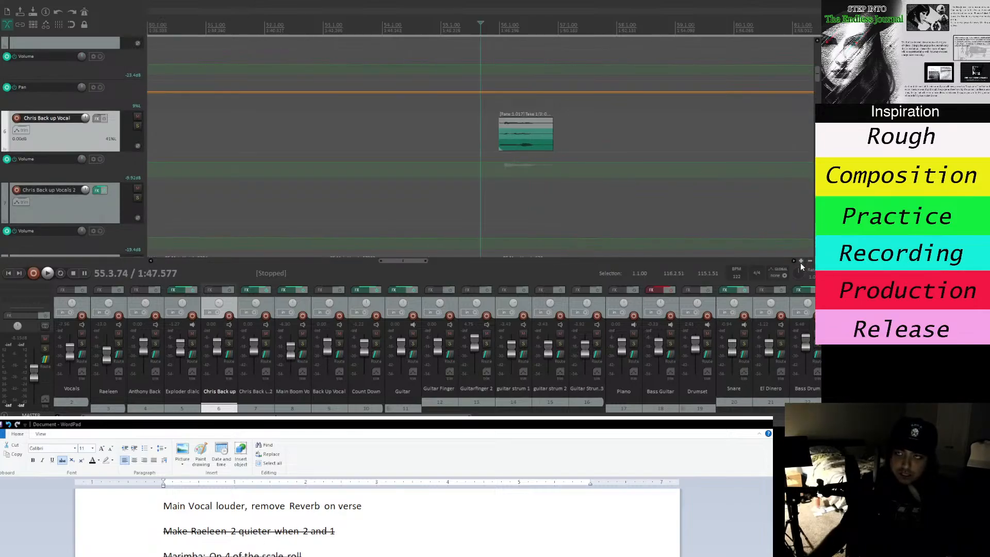
click(803, 260)
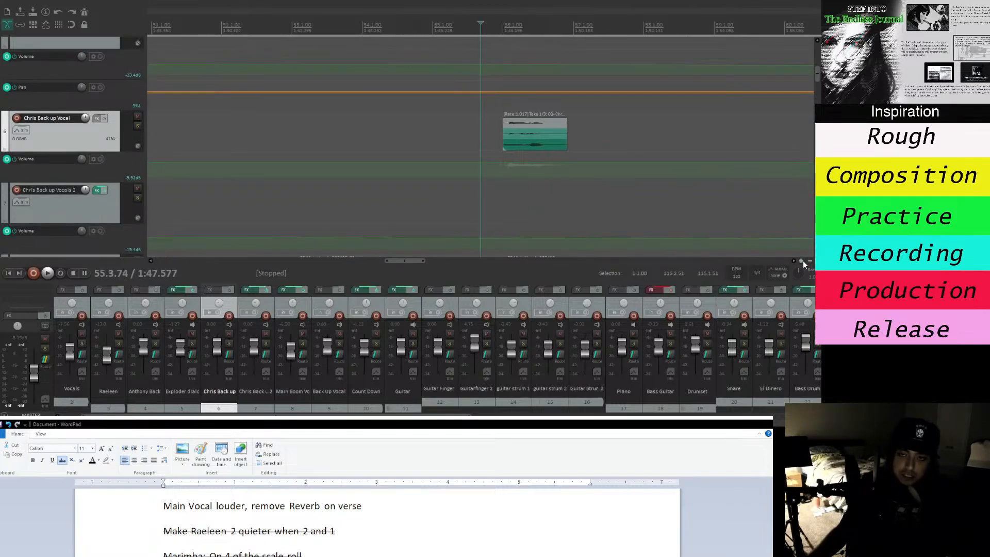
click(803, 260)
click(802, 261)
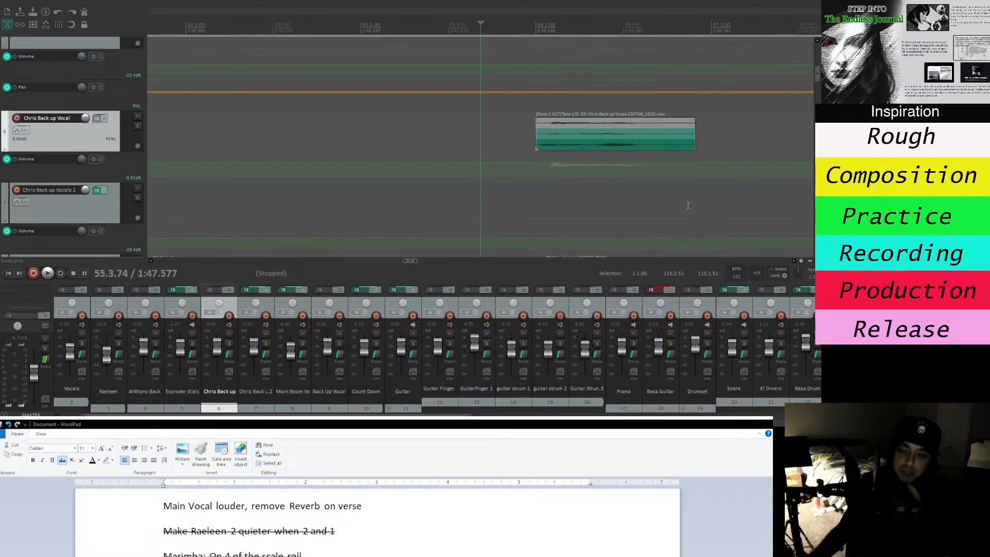
Raise that backup vocal's volume envelope slightly from about bar 56.1 to just before 57.3, bracketing the clip.
click(547, 161)
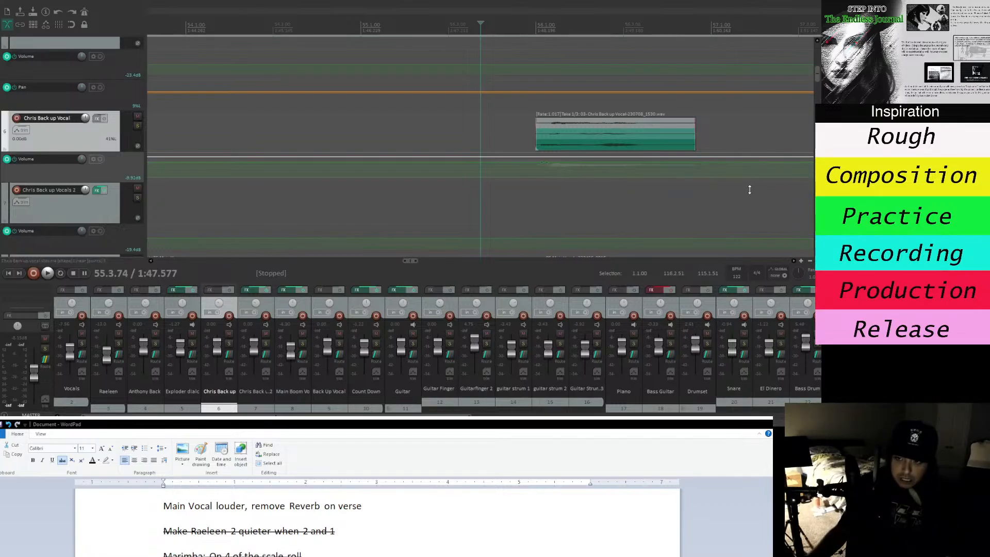
drag(412, 261, 417, 263)
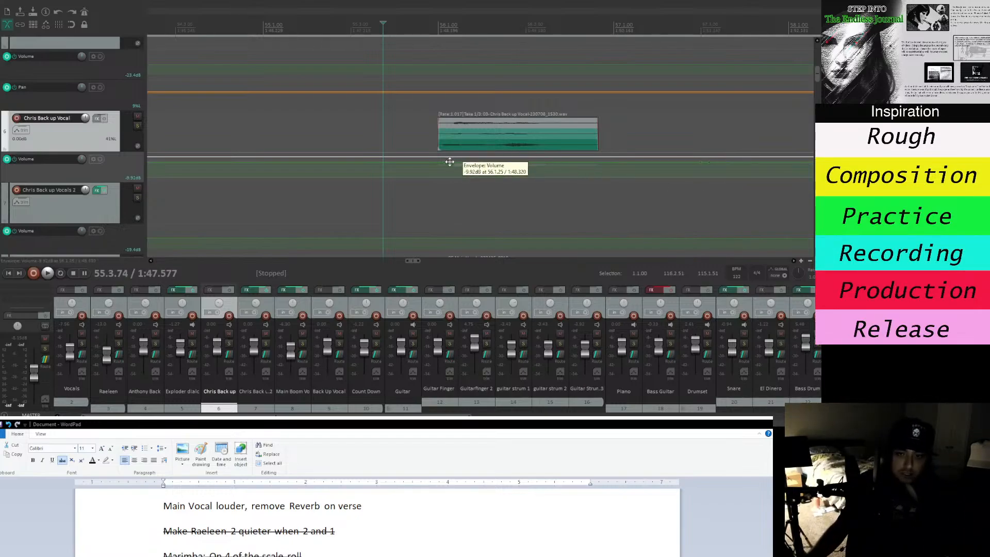
drag(451, 163, 453, 158)
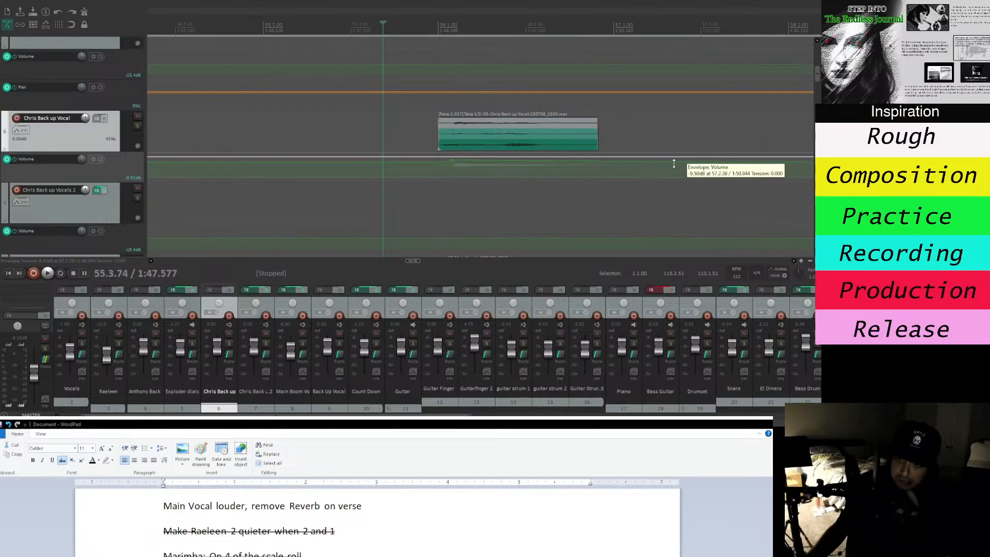
drag(699, 161, 698, 153)
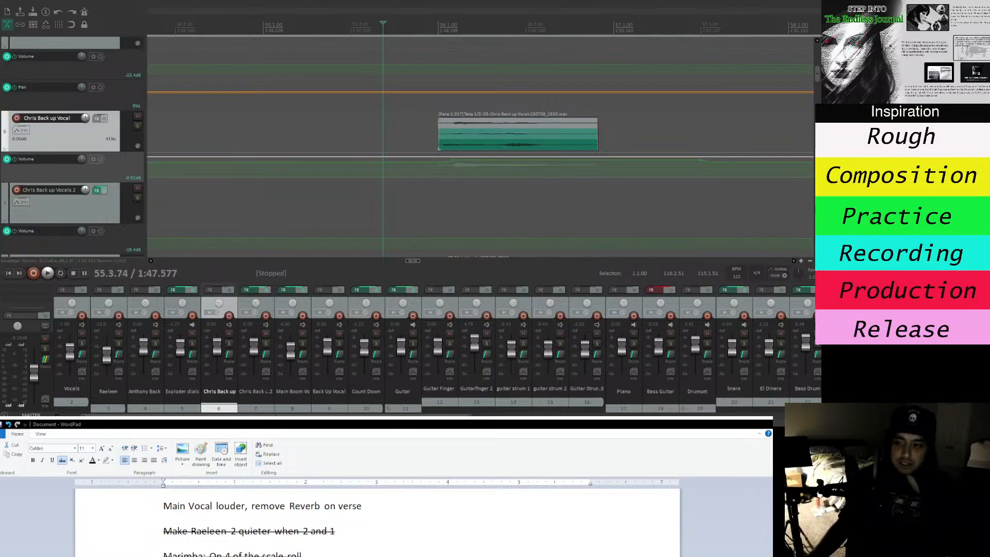
Move the backup vocal's volume envelope point near 56.1 slightly earlier and higher, and play the phrase from 55.3.74.
click(817, 244)
click(817, 245)
click(817, 245)
click(817, 245)
click(817, 244)
click(817, 245)
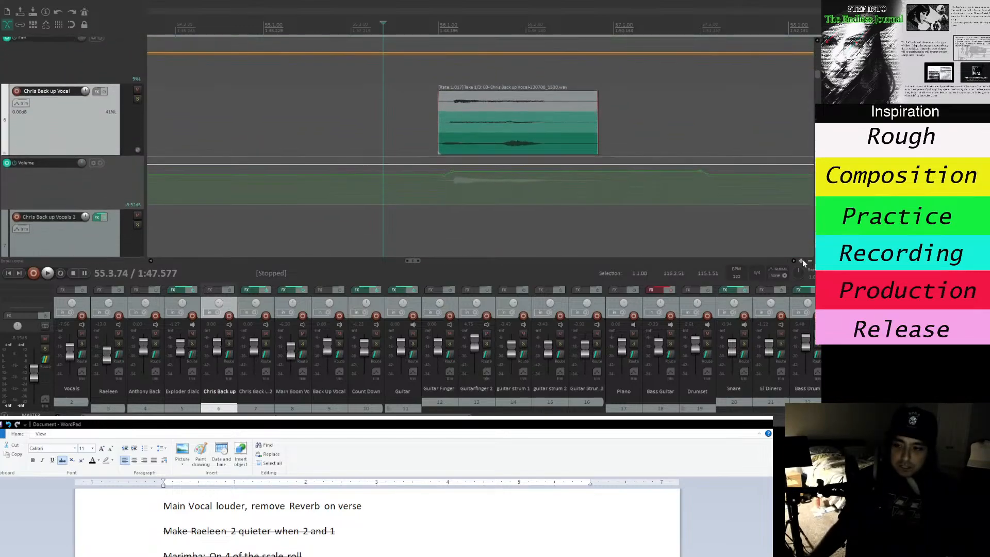
click(800, 261)
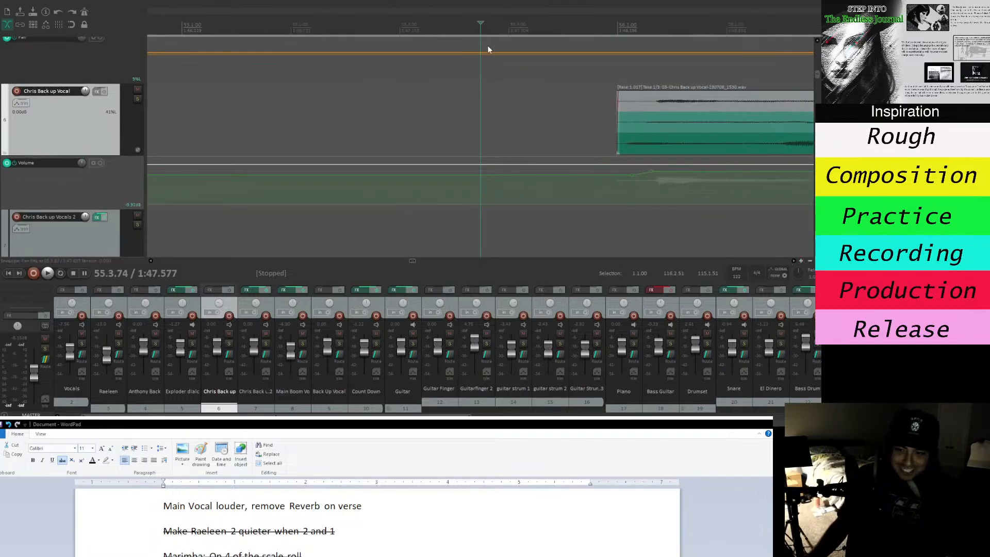
drag(639, 172, 635, 169)
key(space)
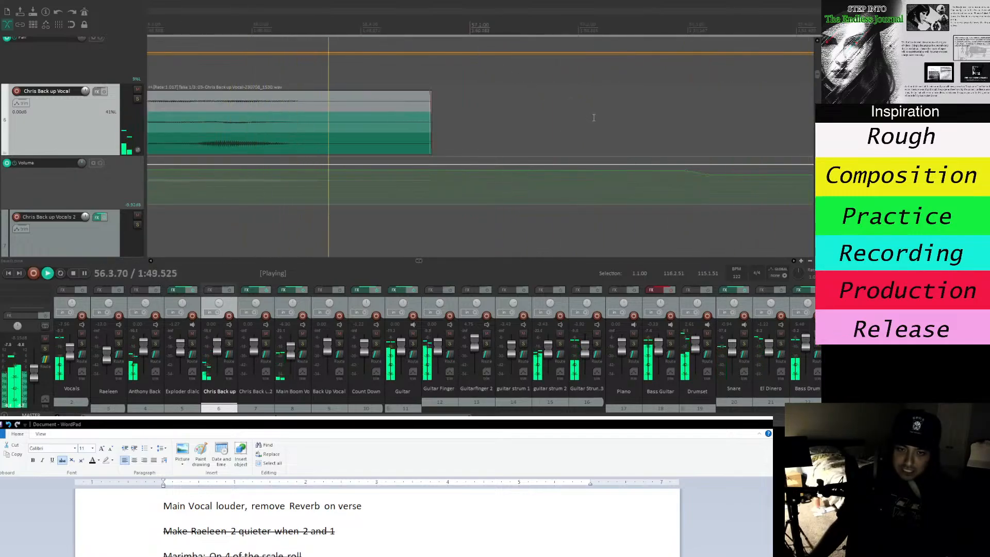
key(space)
Raise both ends of the boosted backup vocal envelope section, with -0.20 dB at 56.1.19, and replay from 55.3.74.
drag(687, 170, 687, 167)
drag(418, 262, 416, 262)
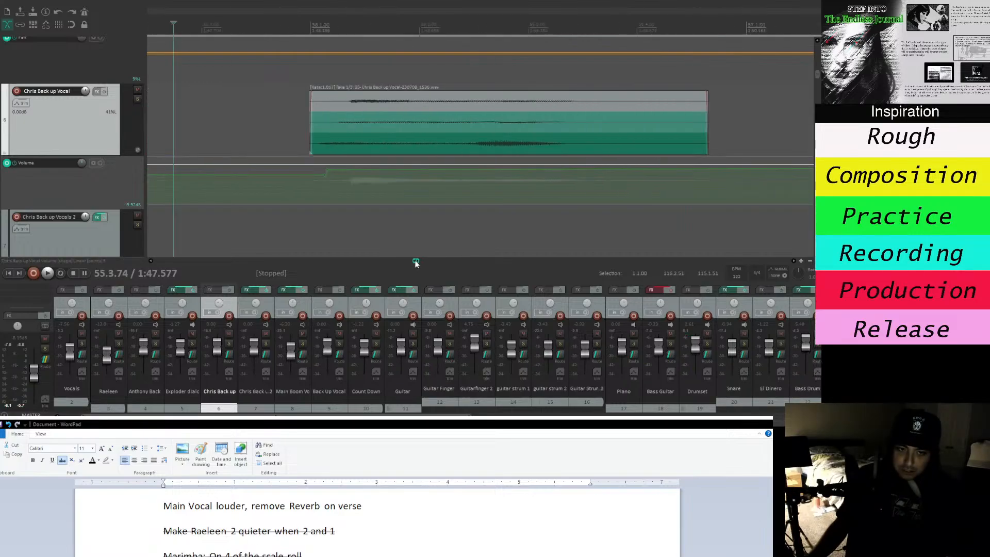
drag(326, 170, 330, 158)
key(space)
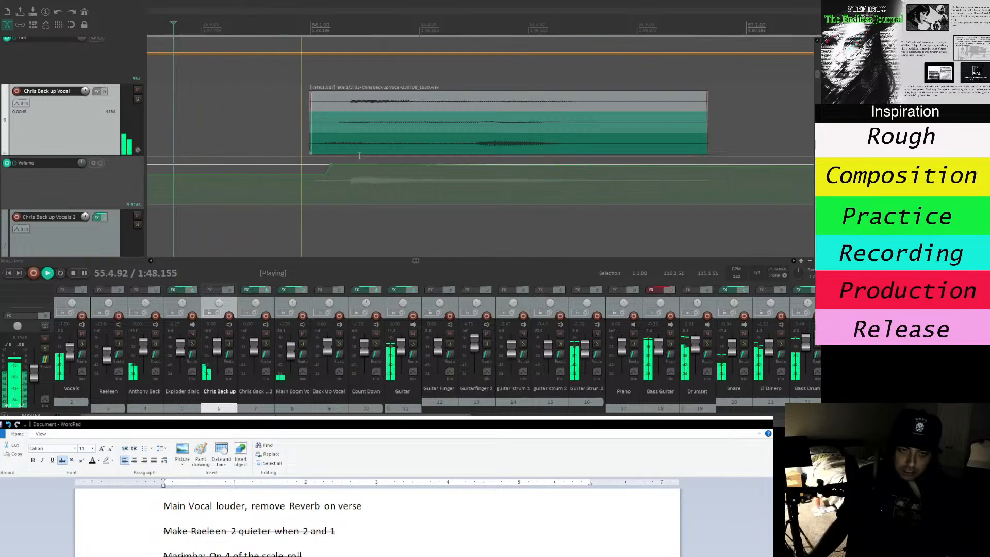
key(space)
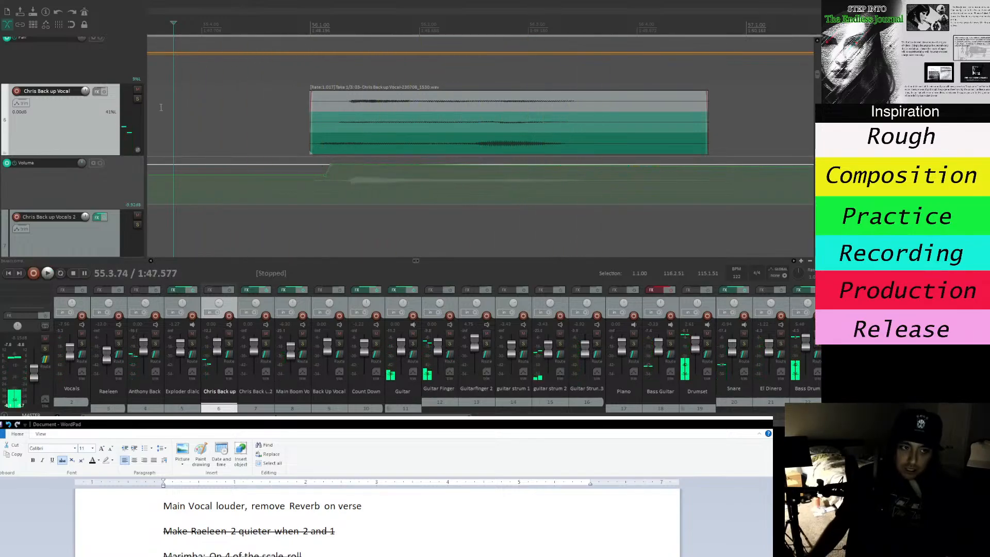
Solo the backup vocal track, listen to its phrase from 55.3.74, and unsolo it again.
click(137, 99)
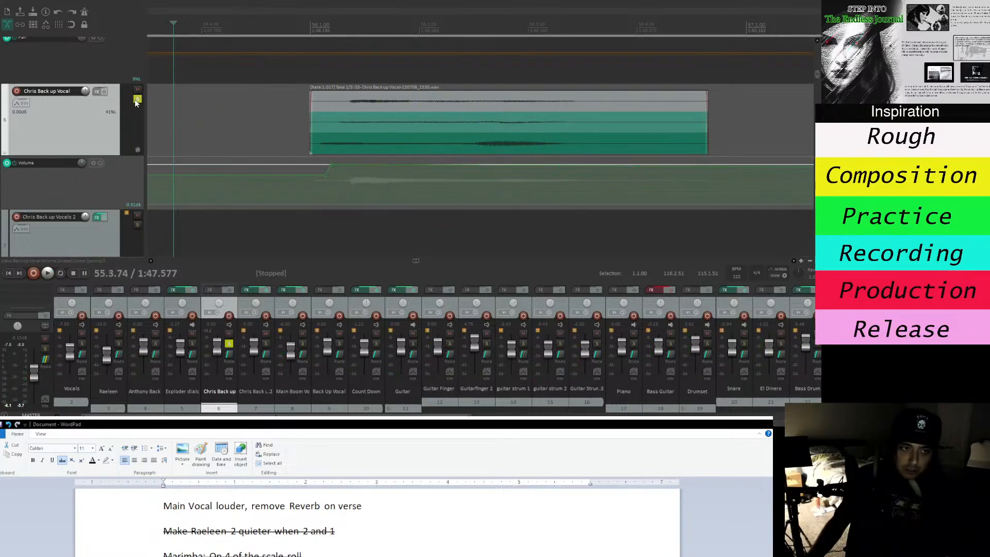
key(space)
key(space)
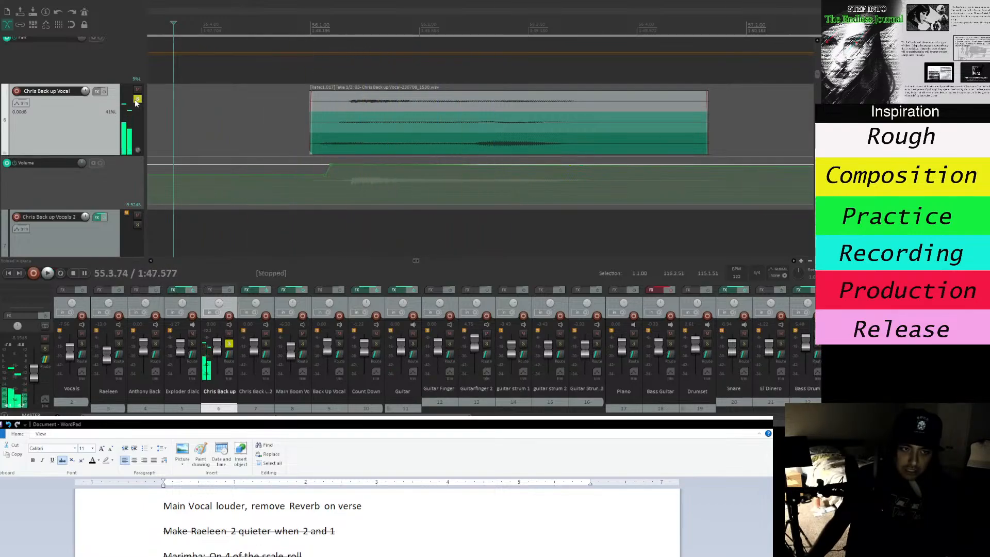
click(136, 99)
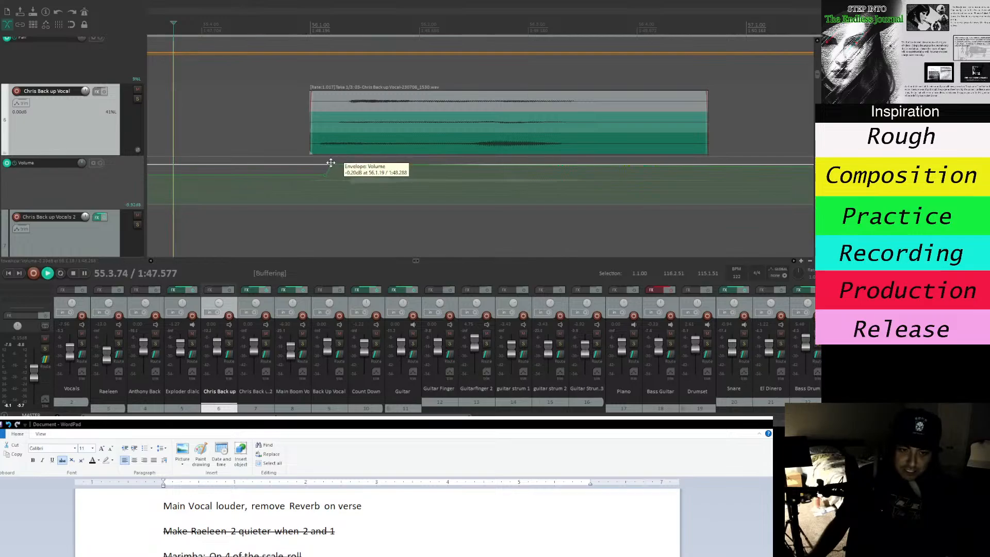
Play the phrase in the full mix, raise the backup vocal's envelope point near 56.1 a little more, and replay it.
key(space)
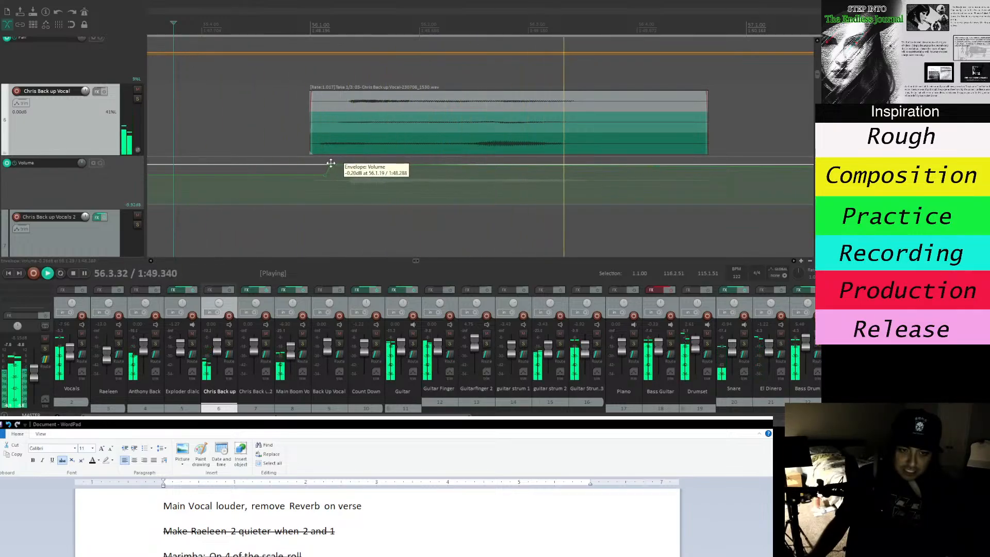
key(space)
drag(330, 164, 329, 158)
key(space)
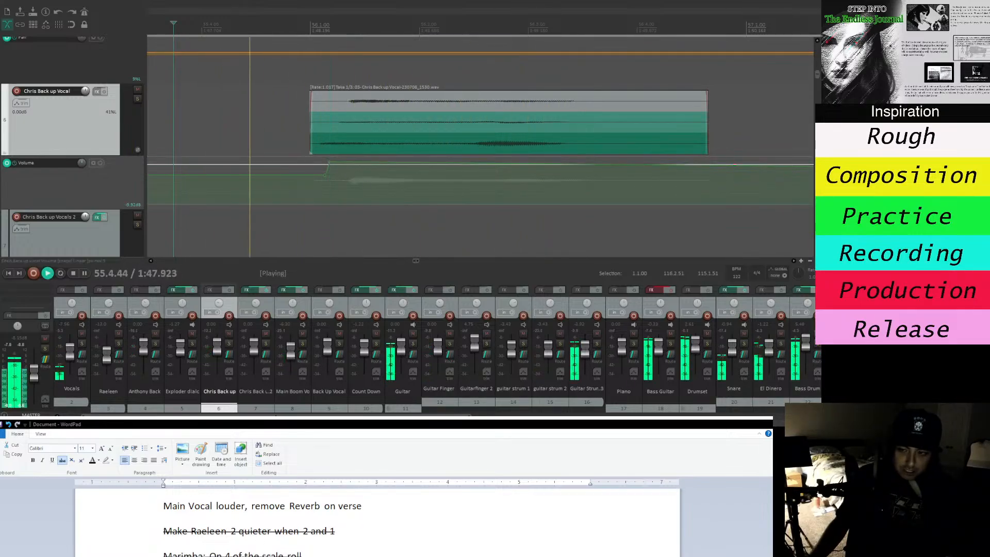
click(811, 262)
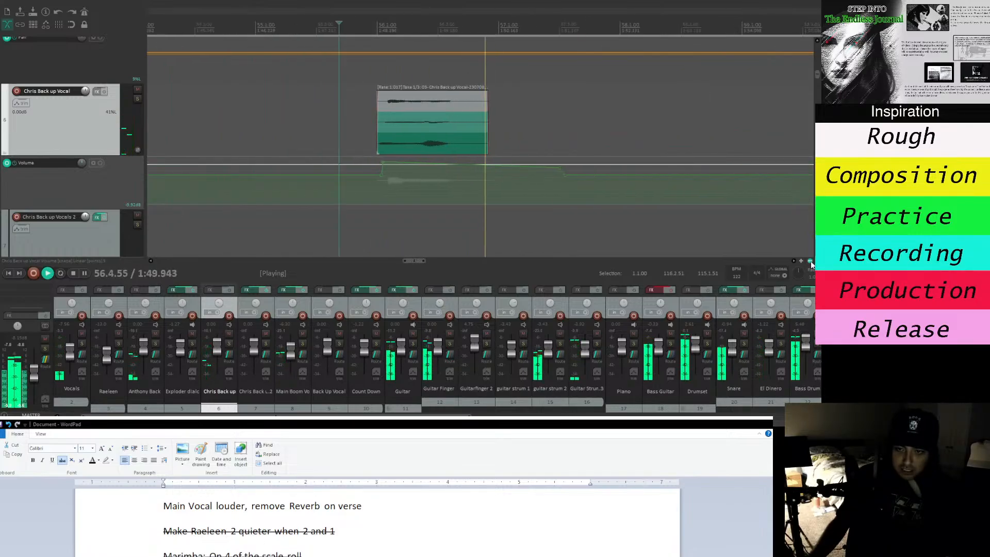
key(space)
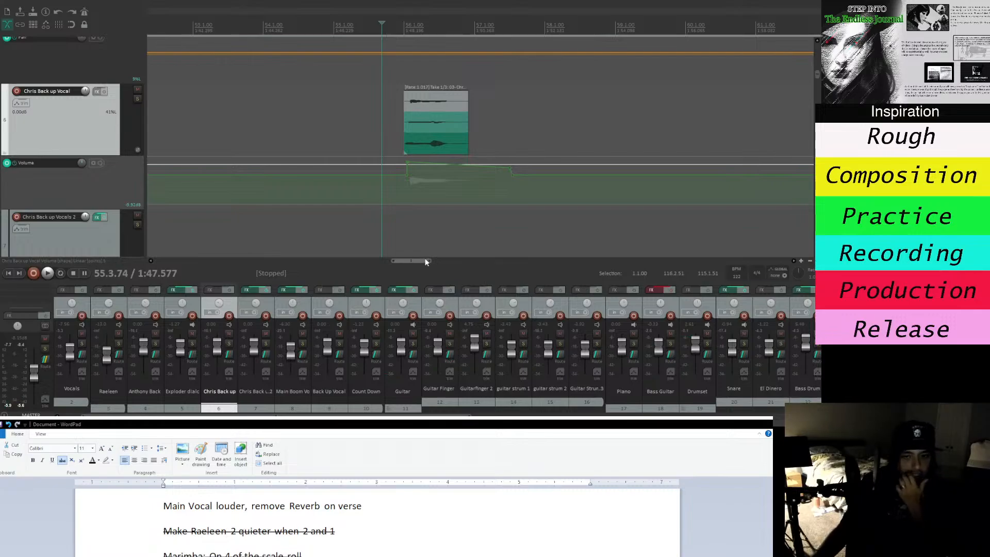
Look along the Vocals track past bar 56 for remaining clips and play the mix from bar 62.
drag(816, 86, 817, 48)
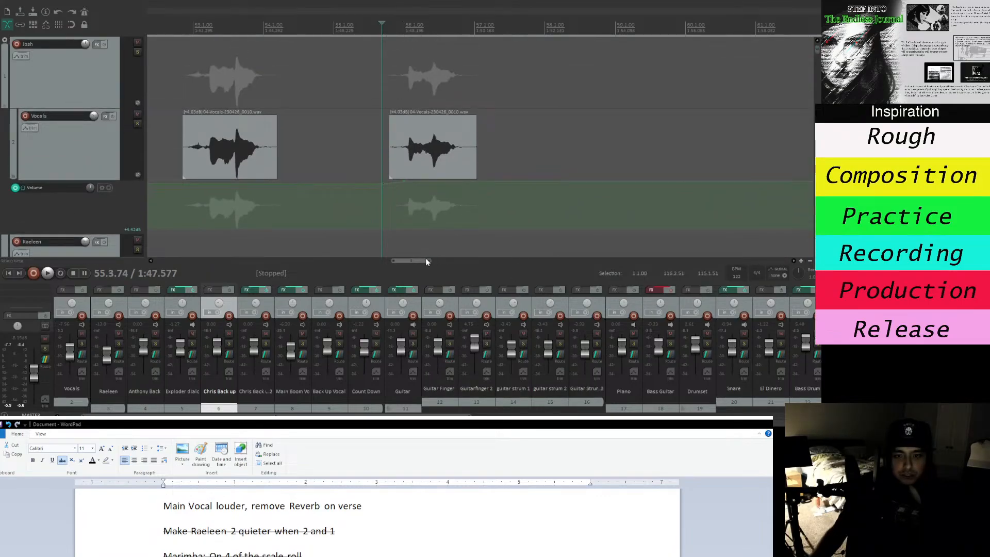
drag(426, 260, 444, 273)
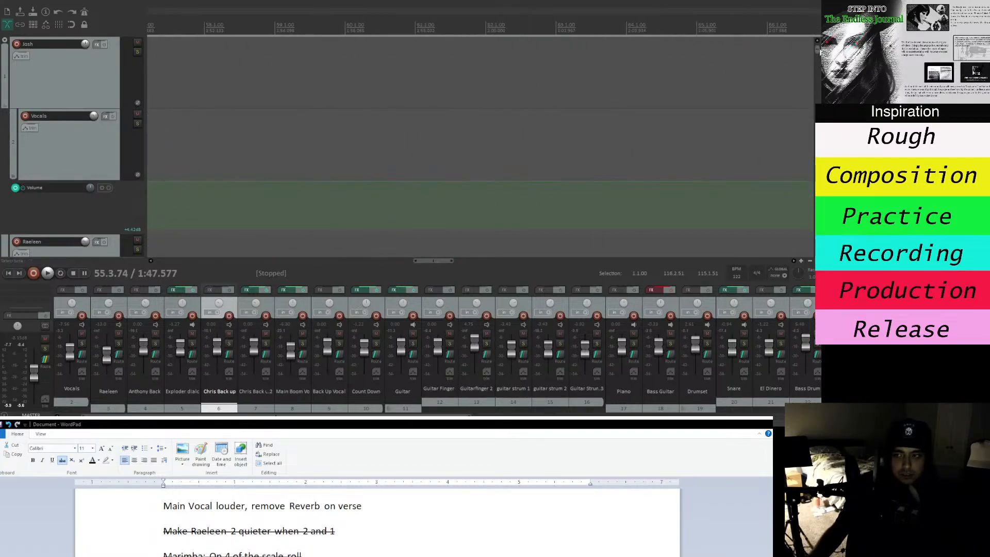
mouse_move(817, 49)
mouse_down()
mouse_move(817, 105)
mouse_move(812, 45)
mouse_up()
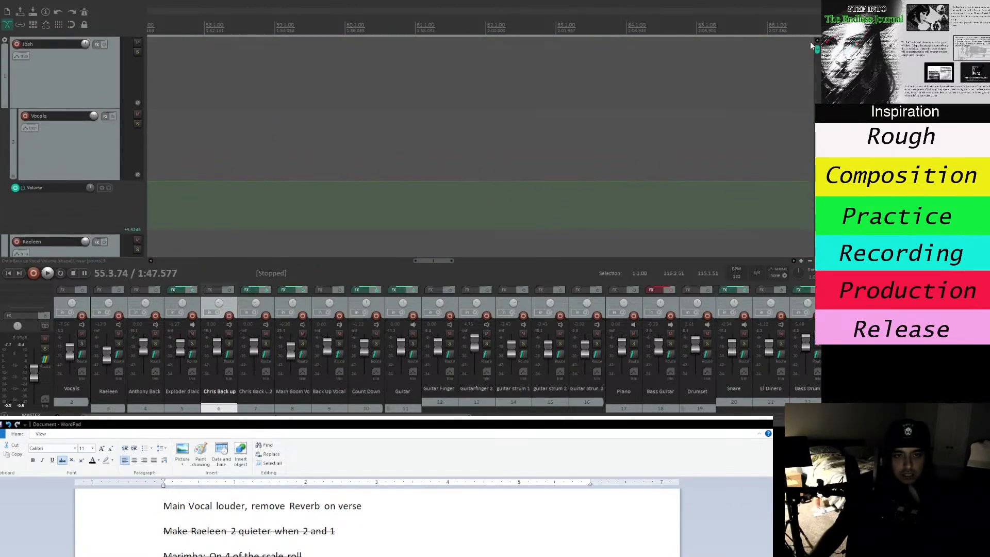
click(502, 20)
key(space)
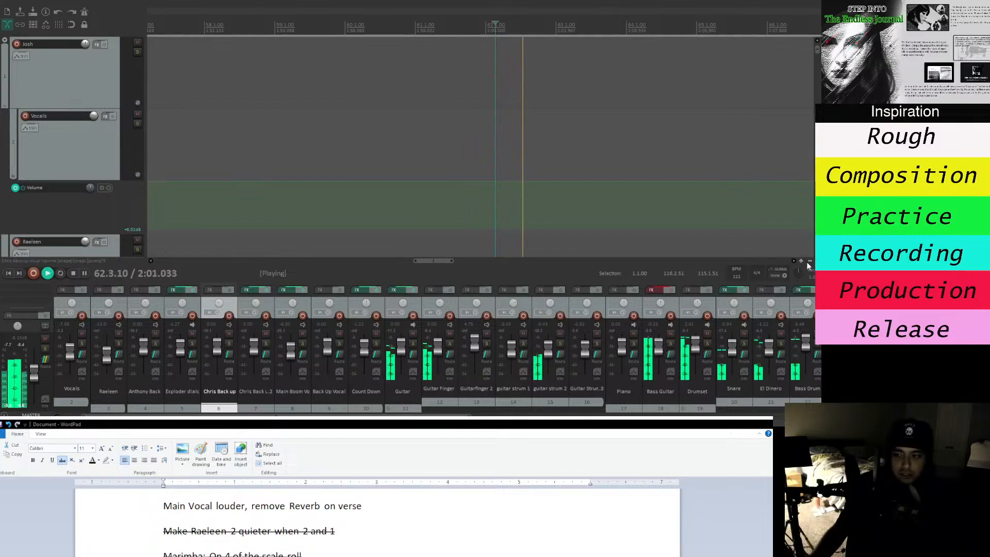
click(809, 261)
click(809, 261)
click(809, 262)
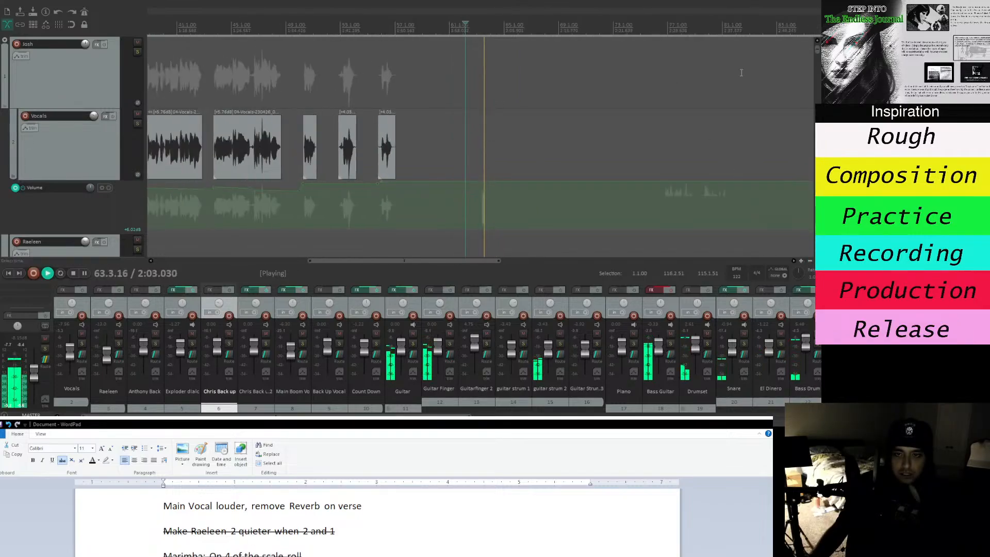
Play the mix from around bar 74 and from 69.2.64, and locate the Main Boom Vocals clips heard there.
mouse_move(817, 50)
mouse_down()
mouse_move(817, 73)
mouse_move(816, 51)
mouse_up()
click(628, 25)
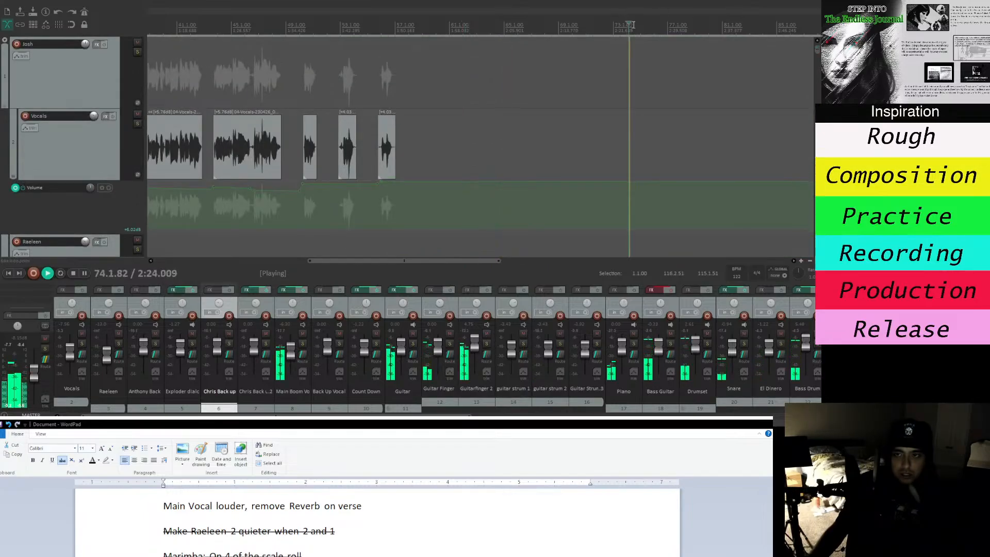
click(564, 24)
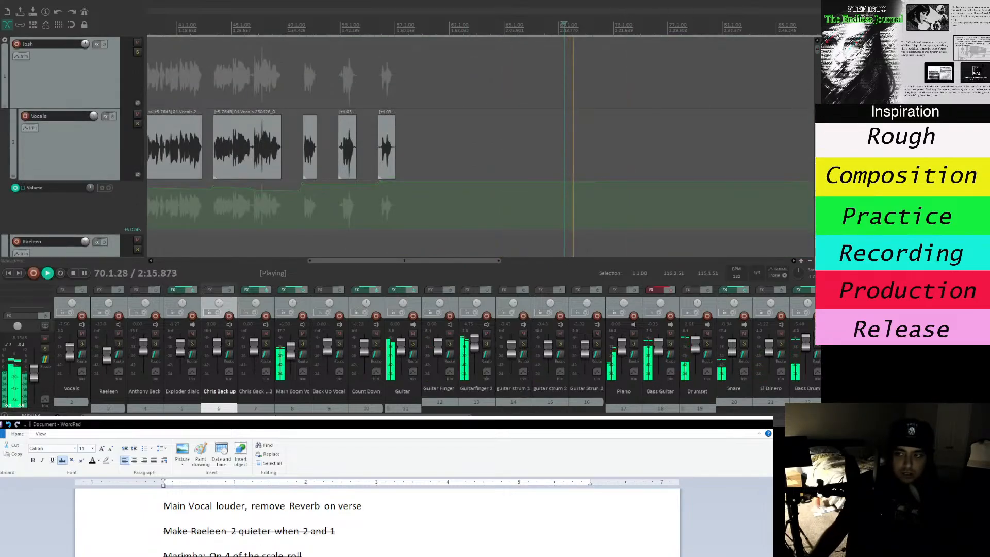
drag(817, 51, 817, 85)
key(space)
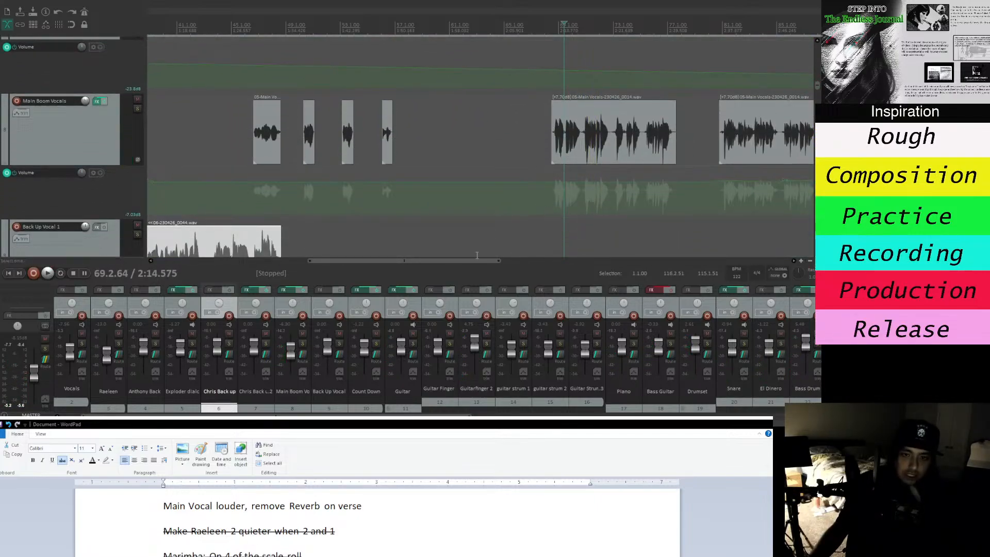
Play the mix from just before the first Main Boom Vocals clip and rename that track Main Vocals.
drag(474, 260, 274, 268)
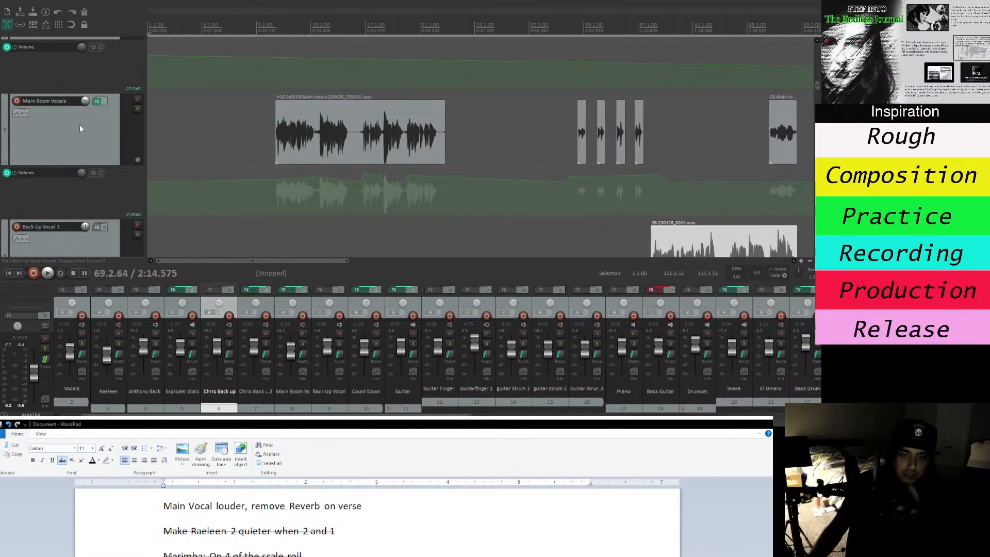
click(270, 24)
key(space)
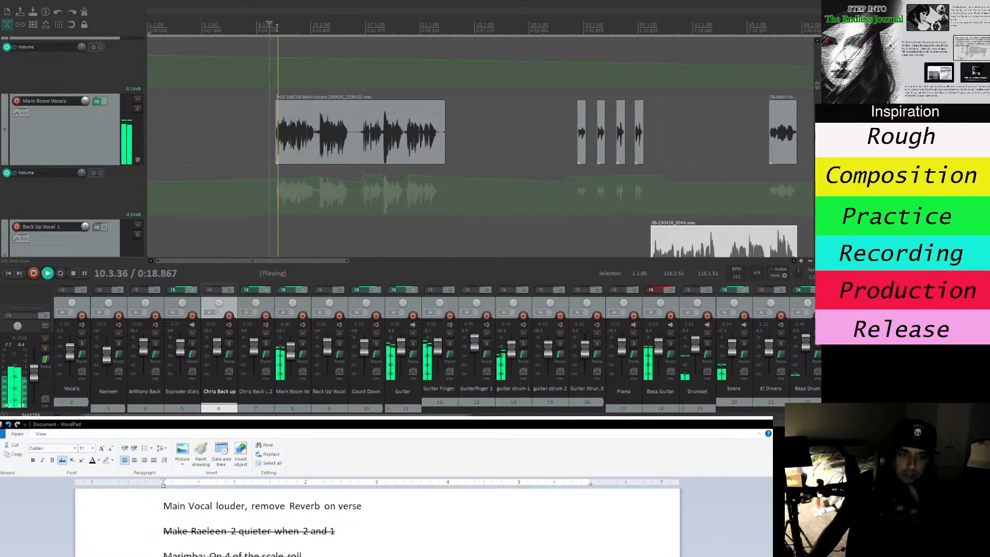
key(space)
double_click(48, 101)
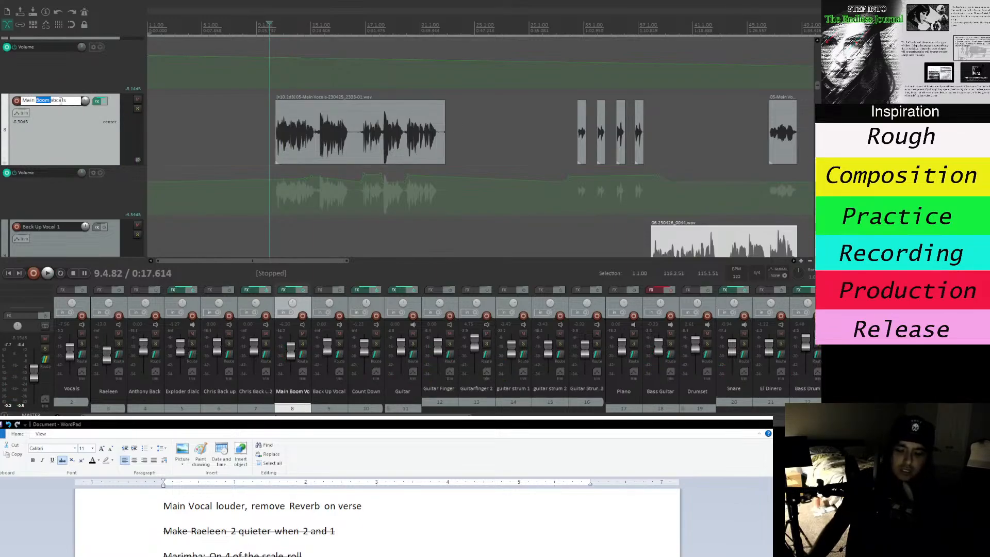
text(Main Vocals)
key(Return)
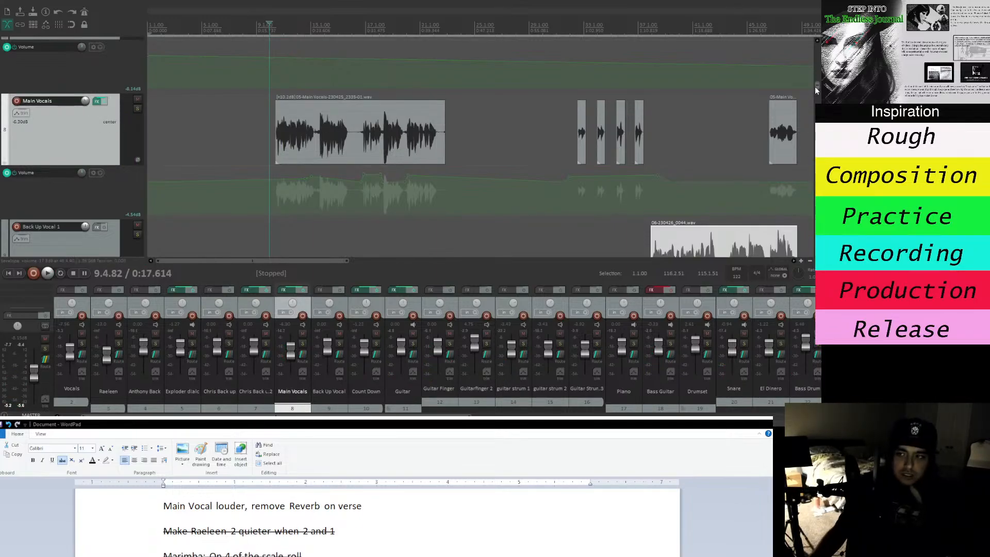
Rename the Vocals track as Chorus Vocals.
drag(817, 88, 817, 62)
scroll(403, 147, up, 3)
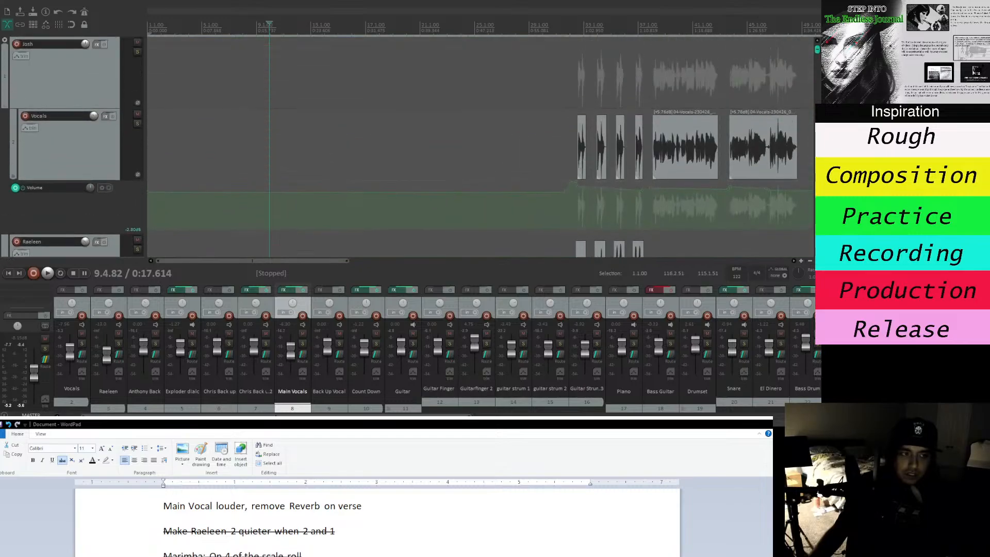
scroll(404, 147, down, 1)
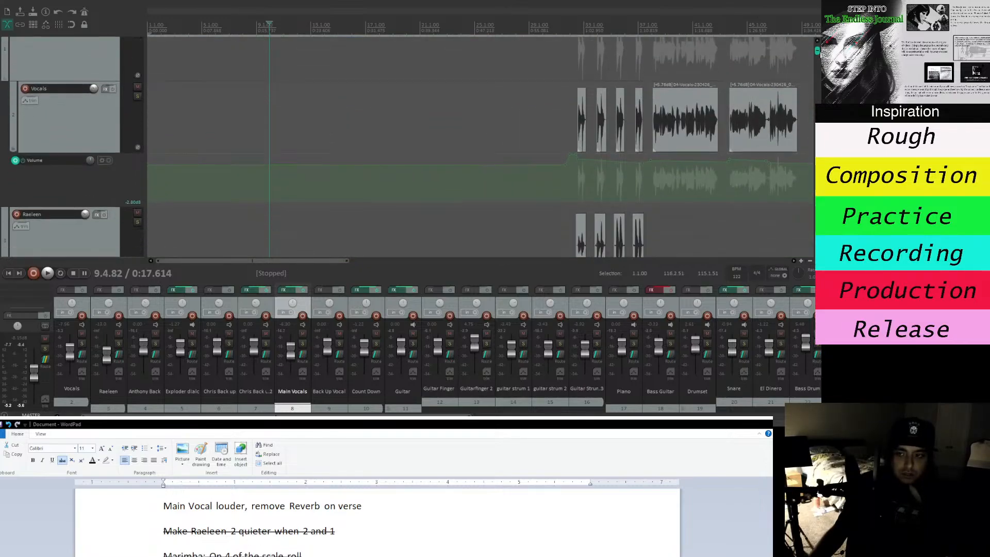
scroll(1, 117, up, 1)
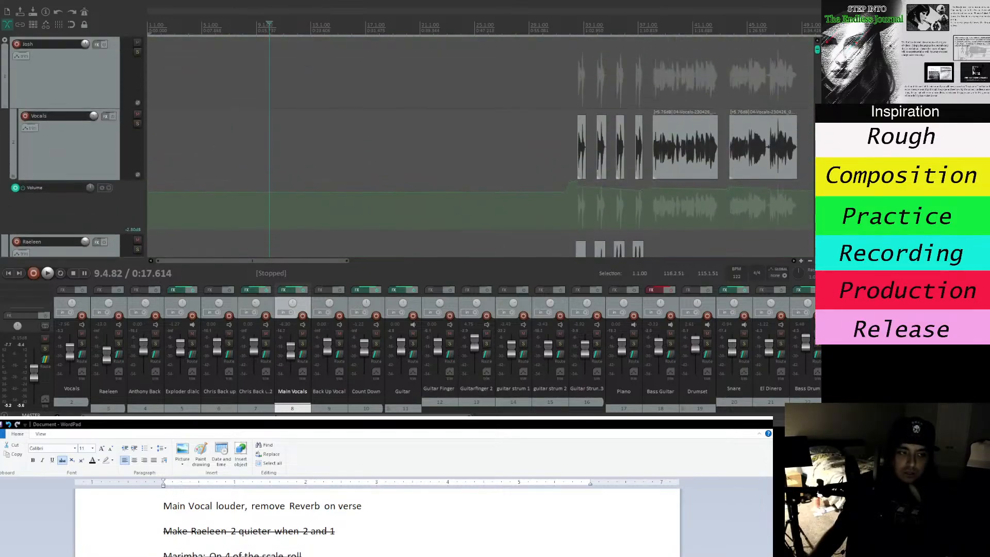
double_click(35, 115)
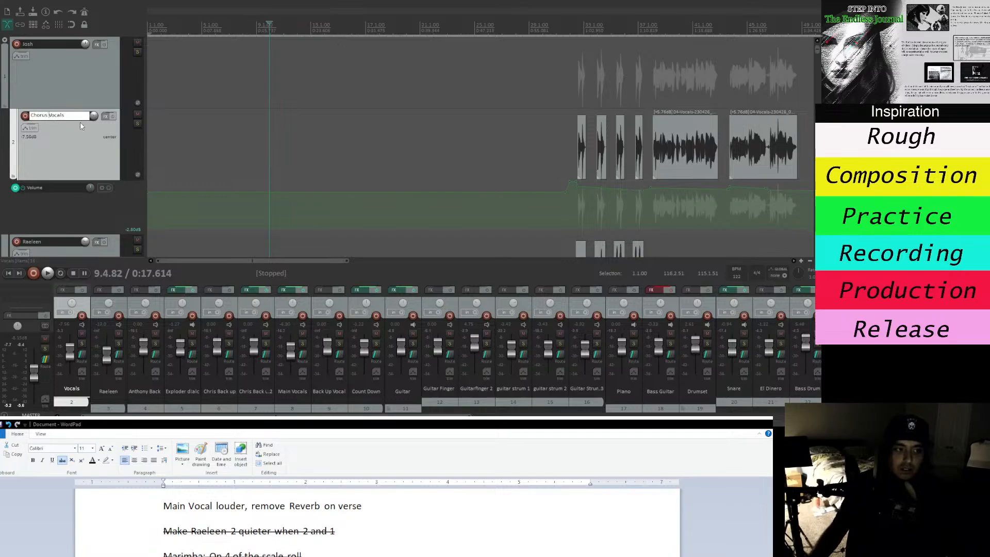
Rename the Main Vocals track as Verse Vocals.
drag(818, 53, 818, 86)
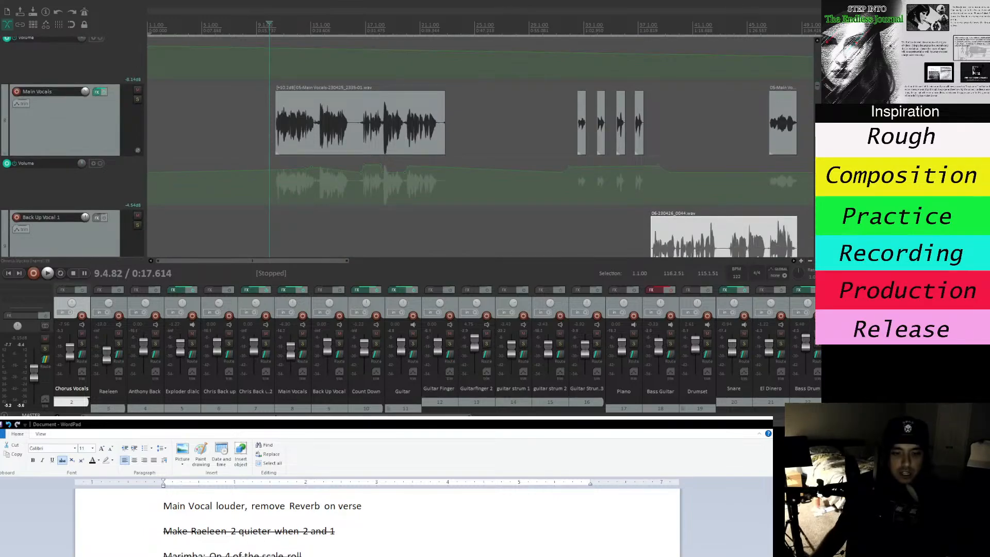
key(alt+Tab)
key(alt+Tab)
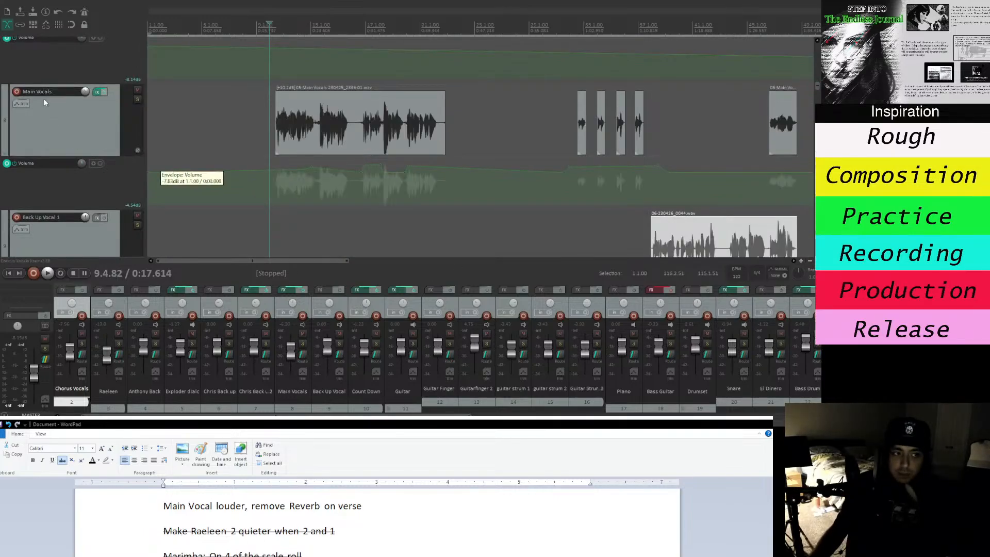
click(37, 93)
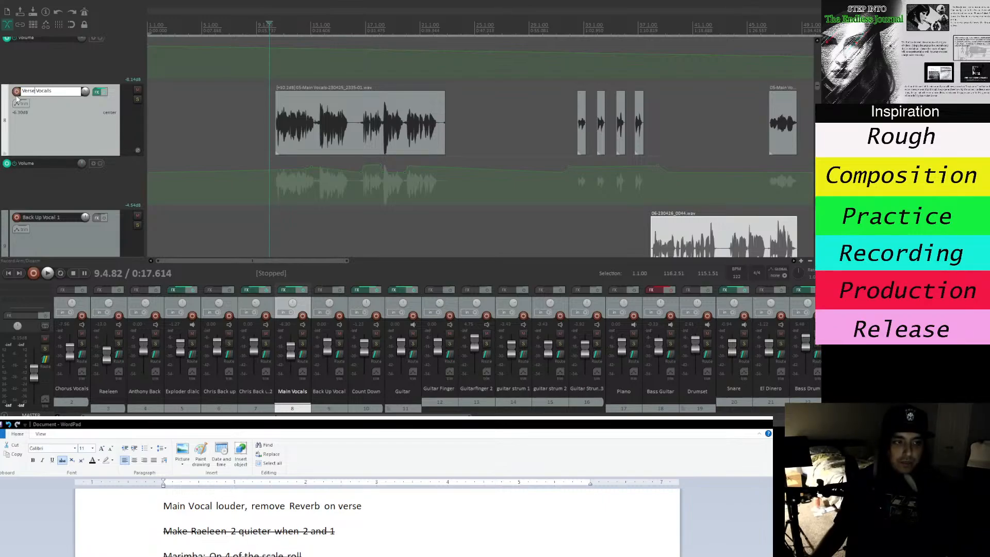
key(Return)
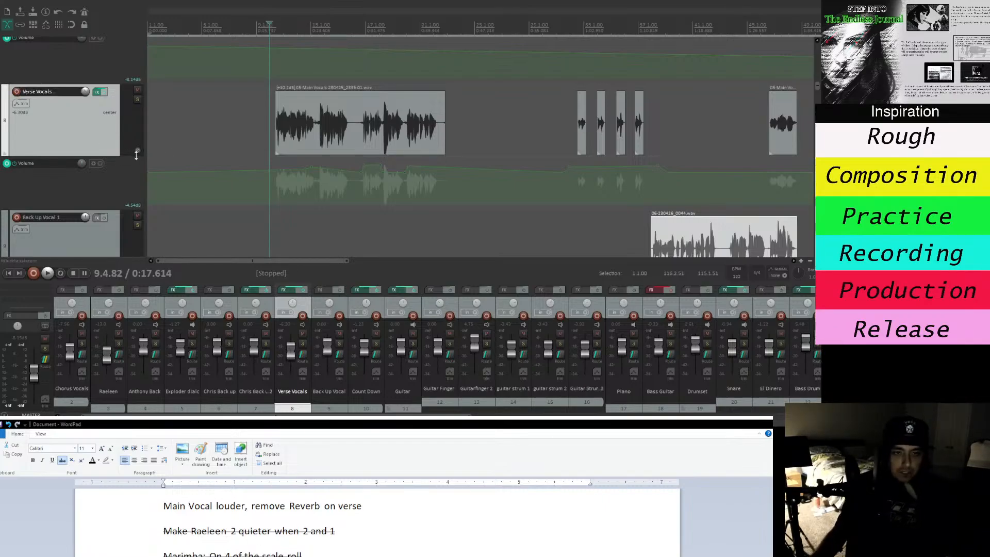
Find the later Verse Vocals clips and play the mix from about bar 68, then from the clip starting near bar 81.
drag(301, 261, 333, 269)
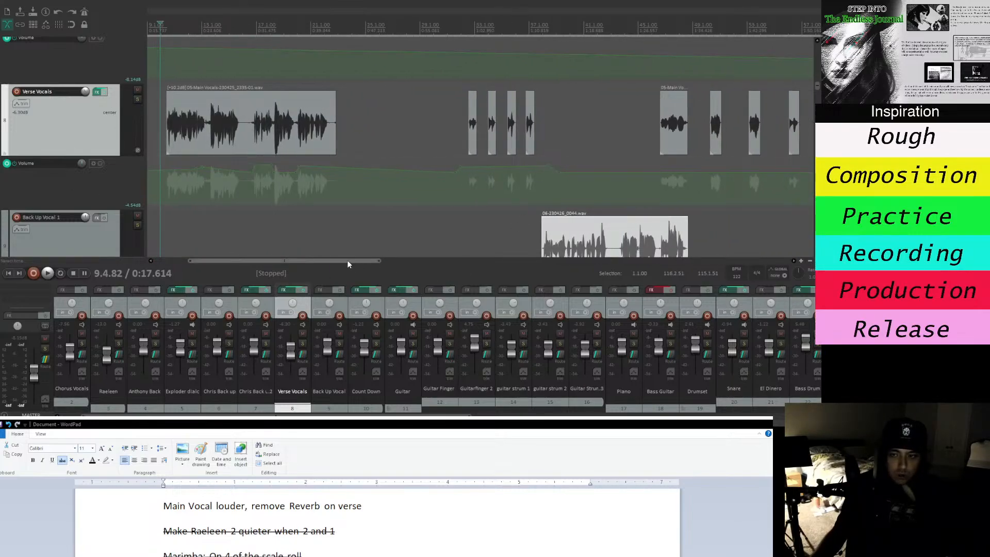
drag(348, 260, 403, 262)
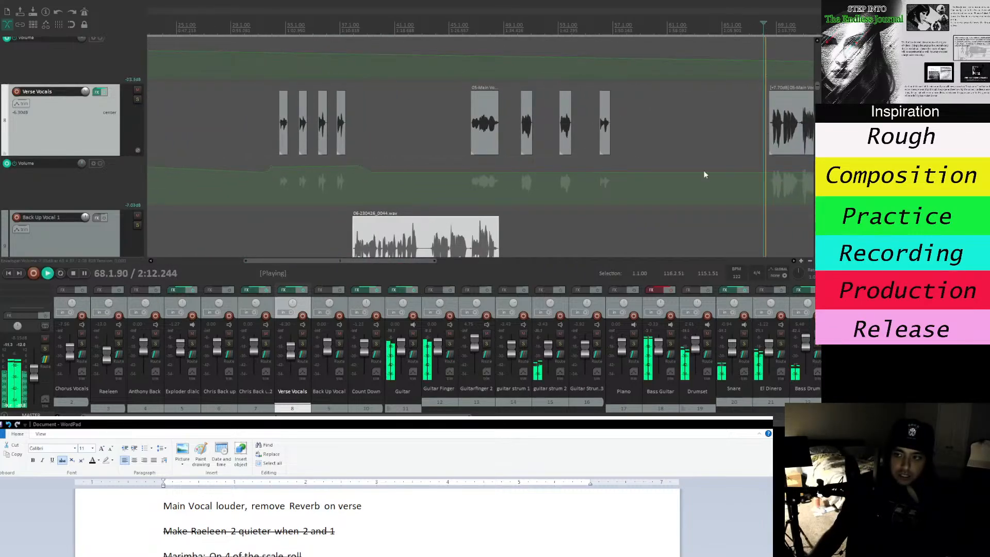
drag(358, 260, 490, 279)
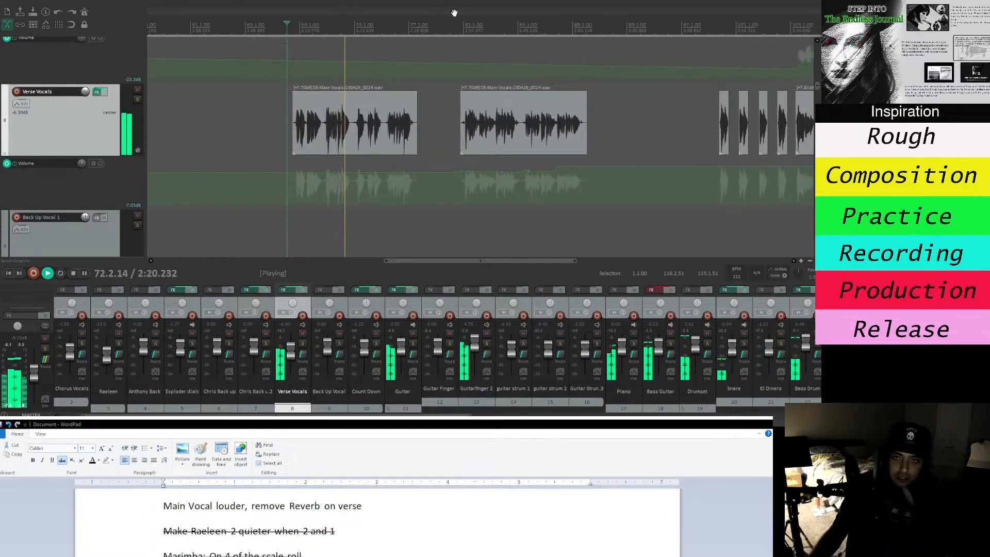
click(459, 103)
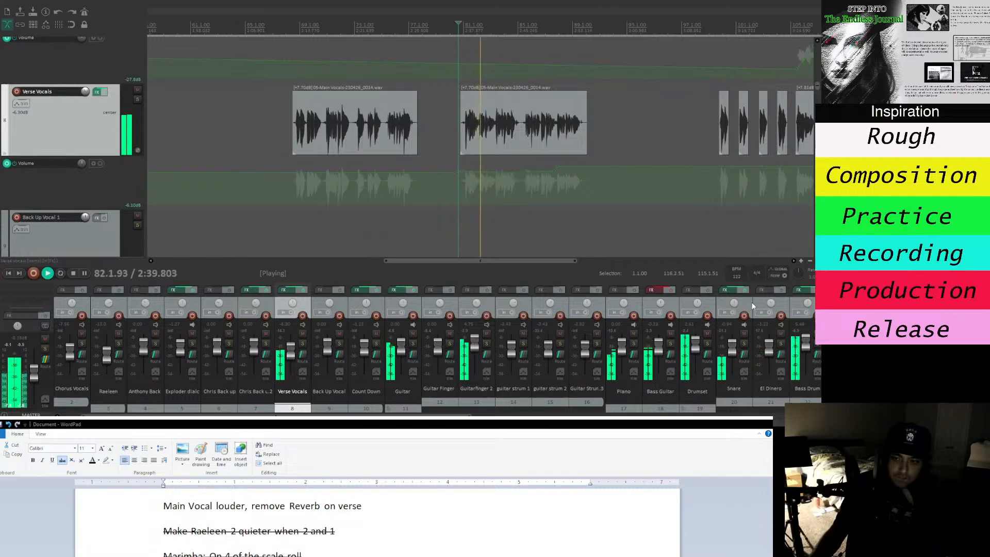
Listen to the Verse Vocals clip near bar 81, toggle the track's effects off and on for comparison, and replay from 80.3.56.
click(801, 261)
click(801, 261)
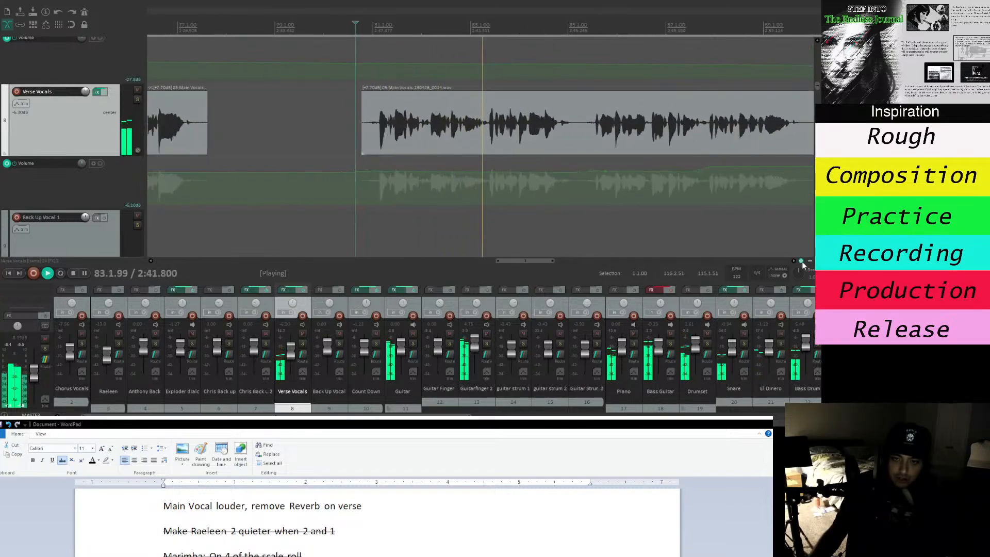
click(801, 261)
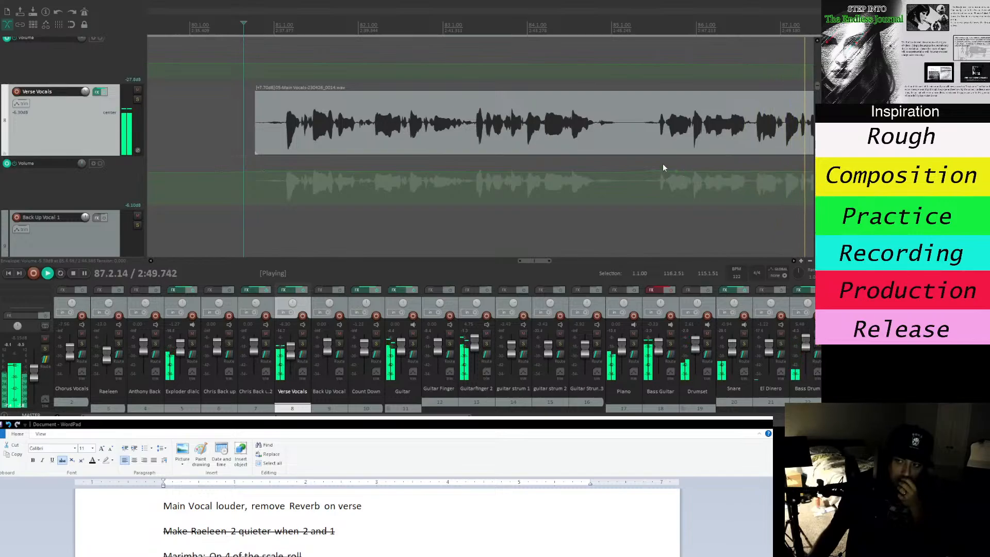
click(105, 92)
click(104, 92)
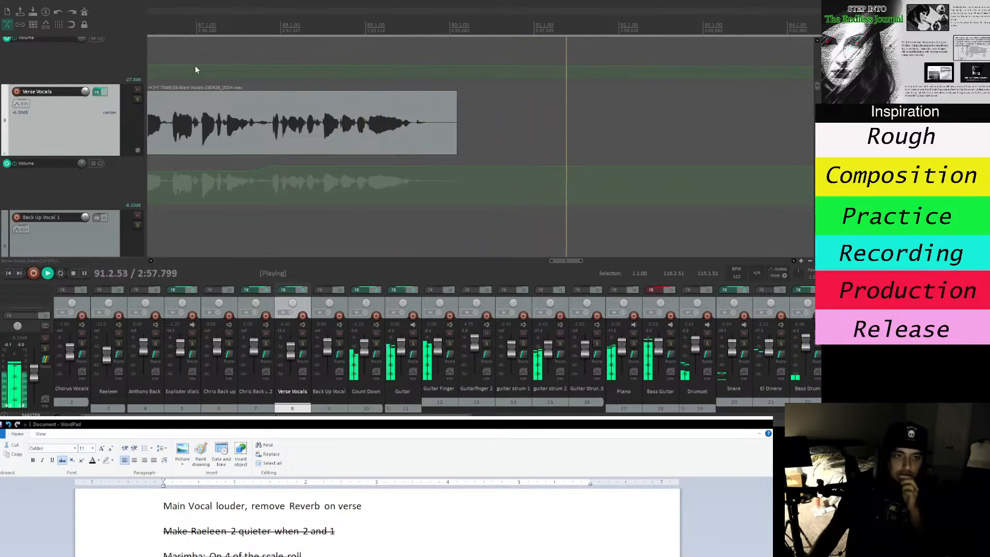
key(space)
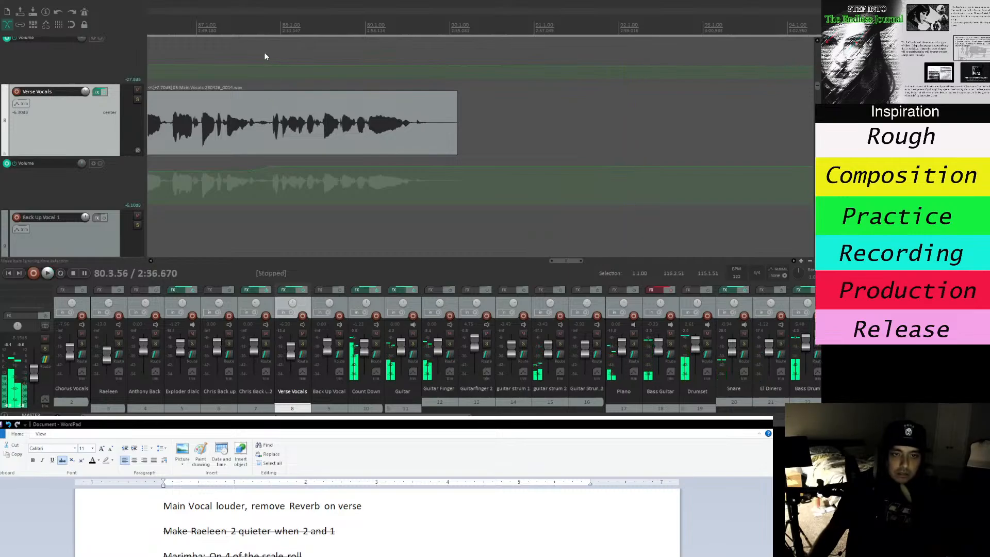
key(space)
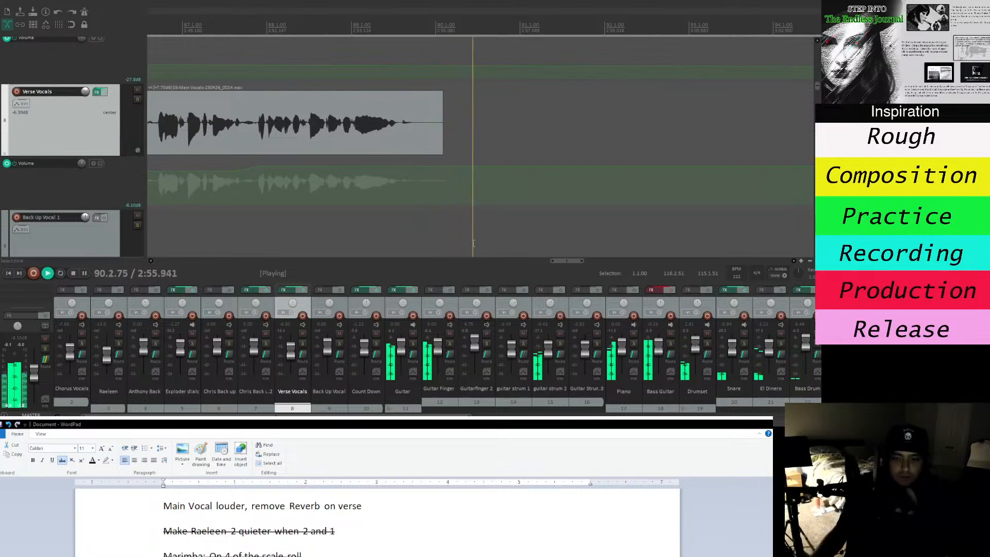
key(space)
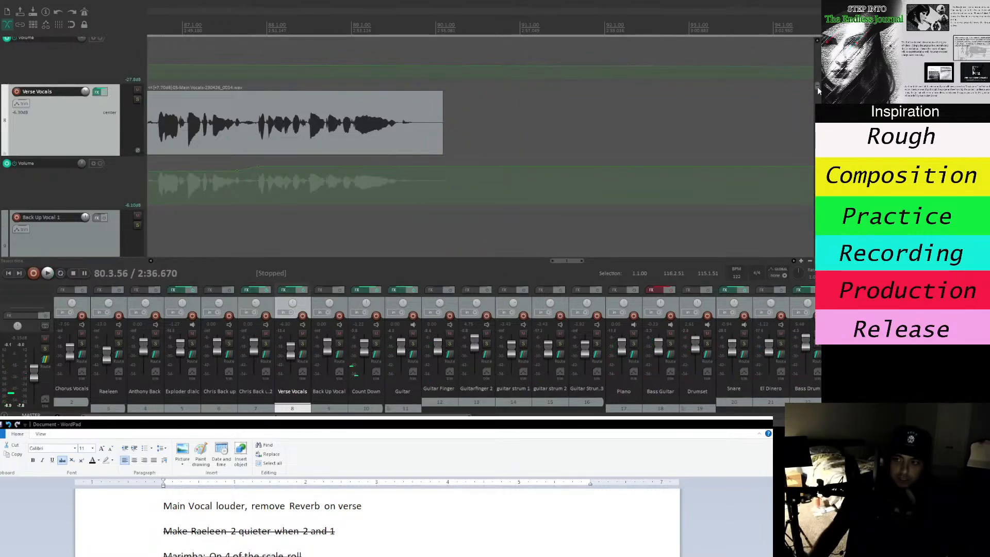
Lower the Count Down volume envelope at the first count near 90.3.94 to about -16.1 dB and play from 90.3.15.
mouse_move(817, 88)
mouse_down()
mouse_move(818, 51)
mouse_move(818, 98)
mouse_up()
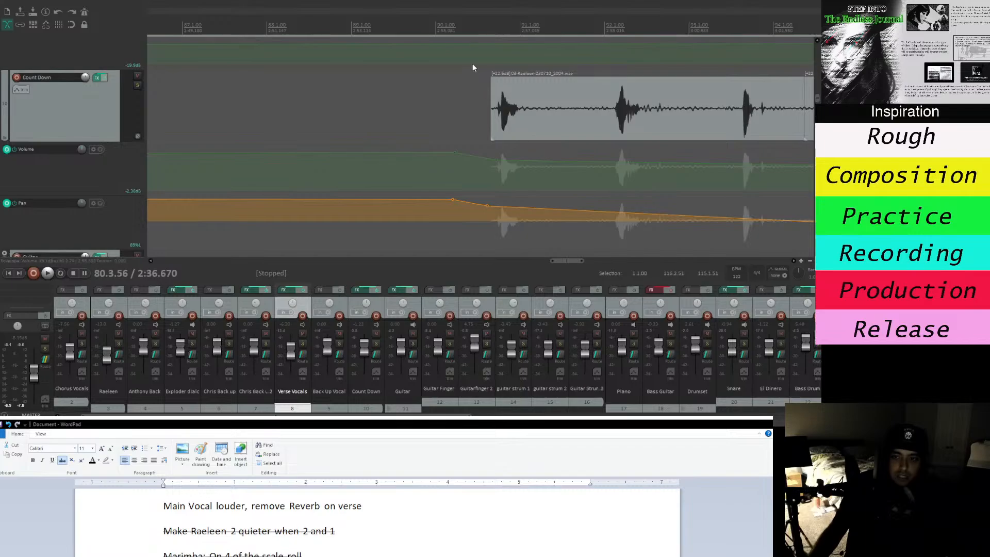
click(482, 27)
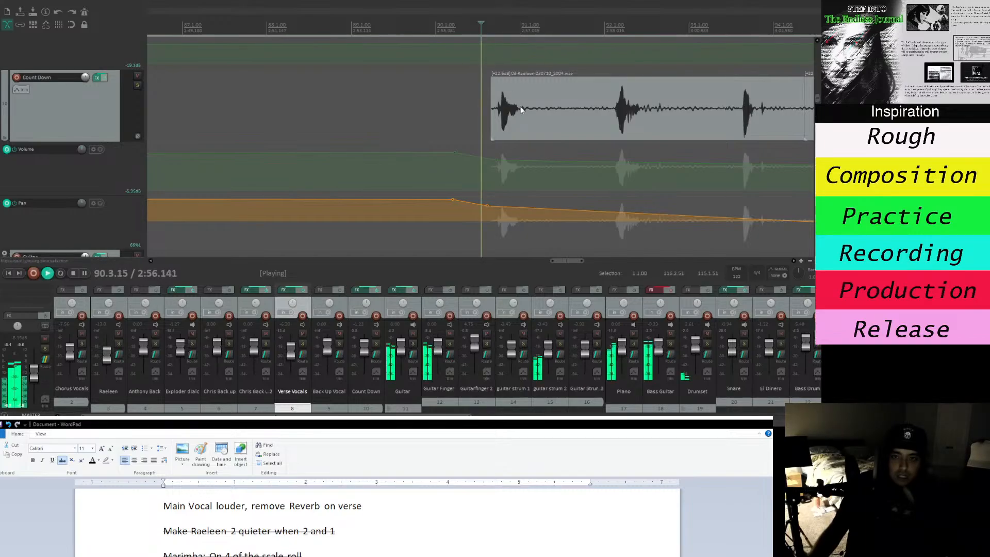
click(509, 161)
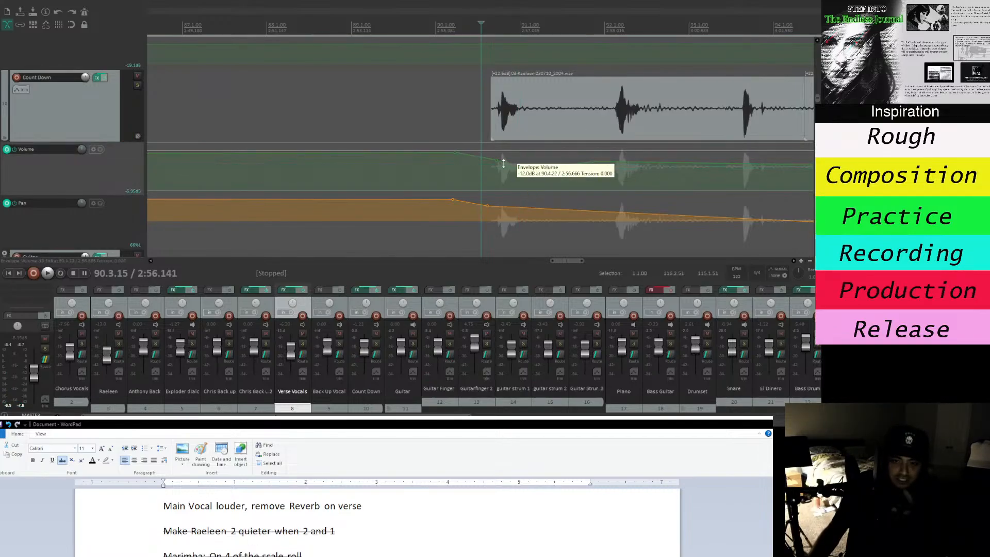
drag(495, 159, 497, 176)
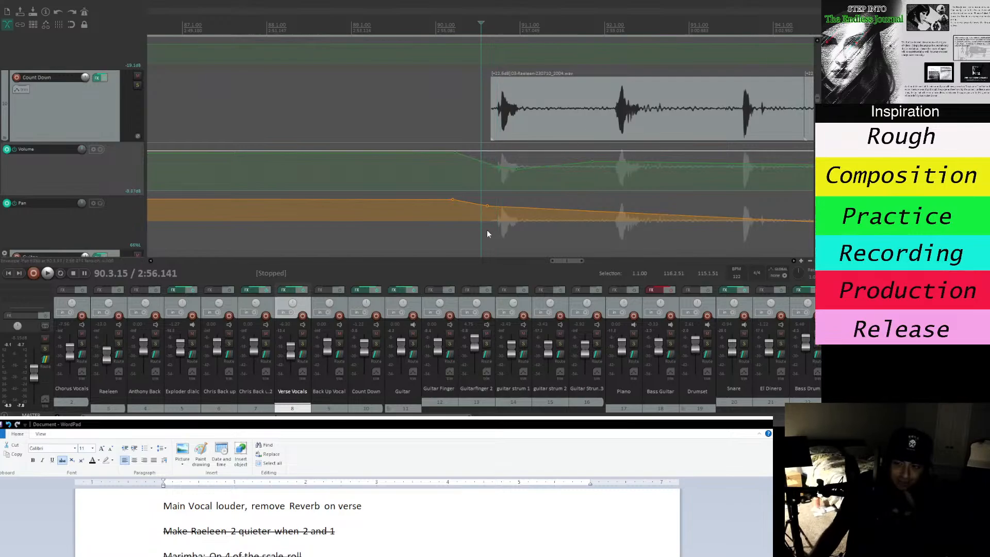
mouse_move(554, 260)
mouse_down()
mouse_move(584, 259)
mouse_move(563, 261)
mouse_up()
key(space)
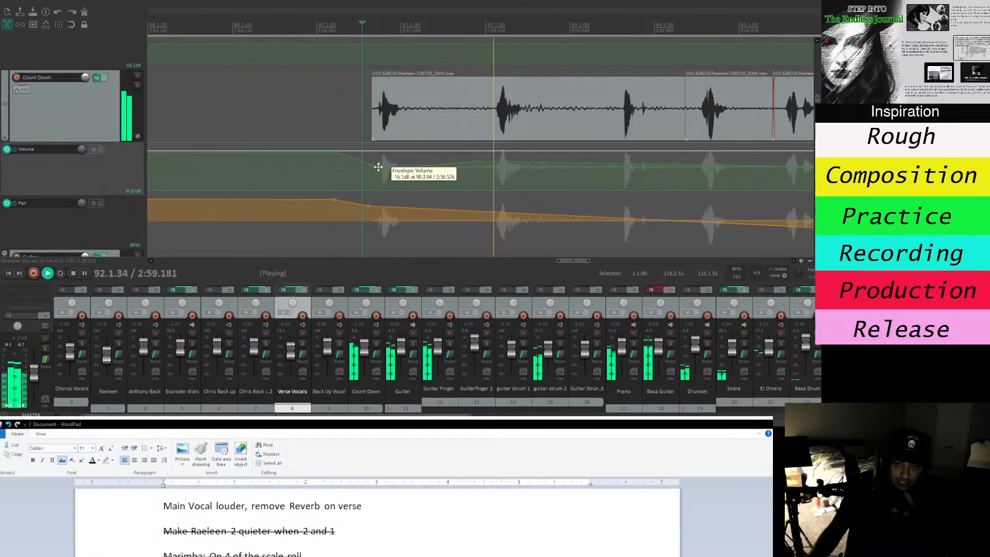
Lower the Count Down volume envelope point near 91.4.54 to about -15.3 dB and replay the whole countdown from 90.3.15.
drag(473, 162, 475, 169)
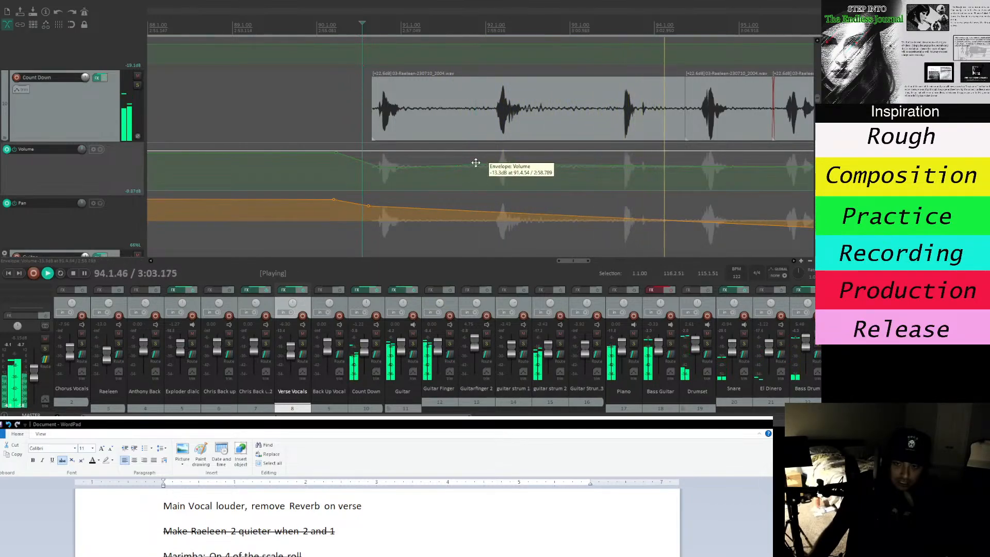
key(space)
key(space)
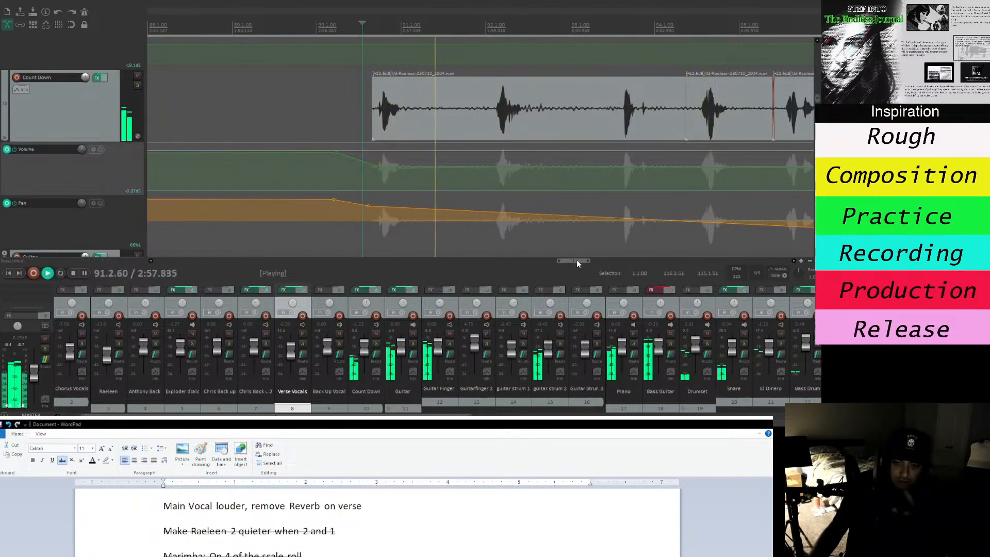
drag(577, 259, 598, 267)
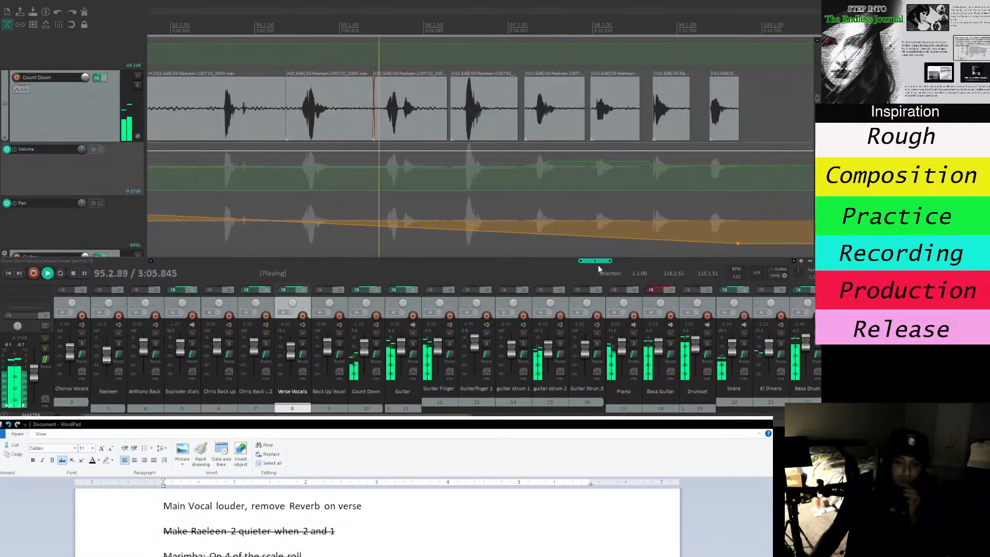
drag(598, 267, 601, 266)
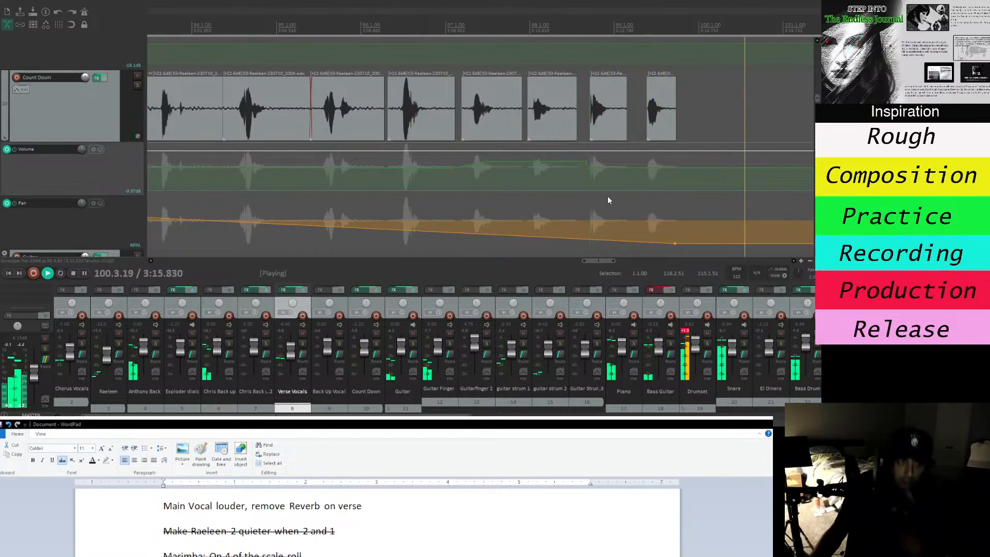
key(space)
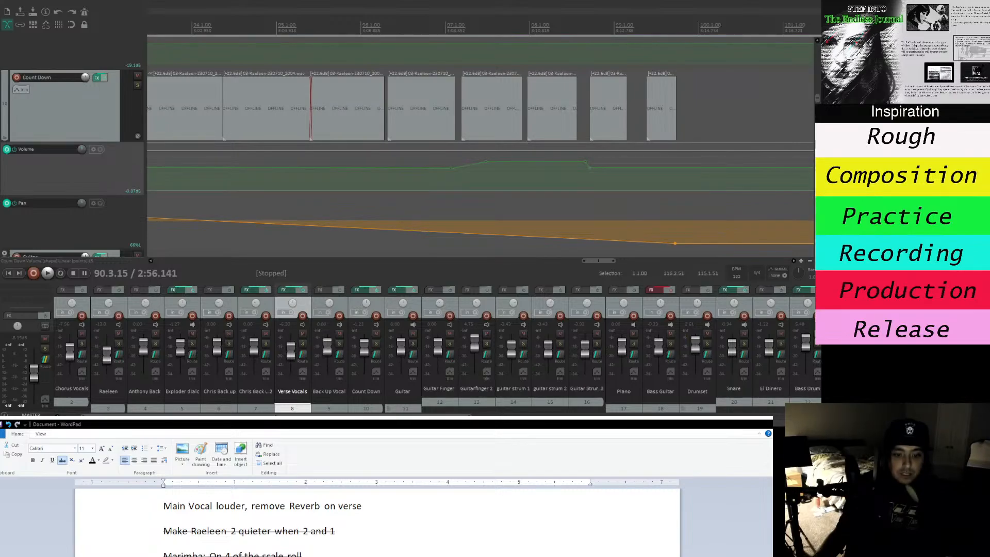
Switch to WordPad and strike through the note "Main Vocal louder, remove Reverb on verse".
drag(365, 506, 158, 511)
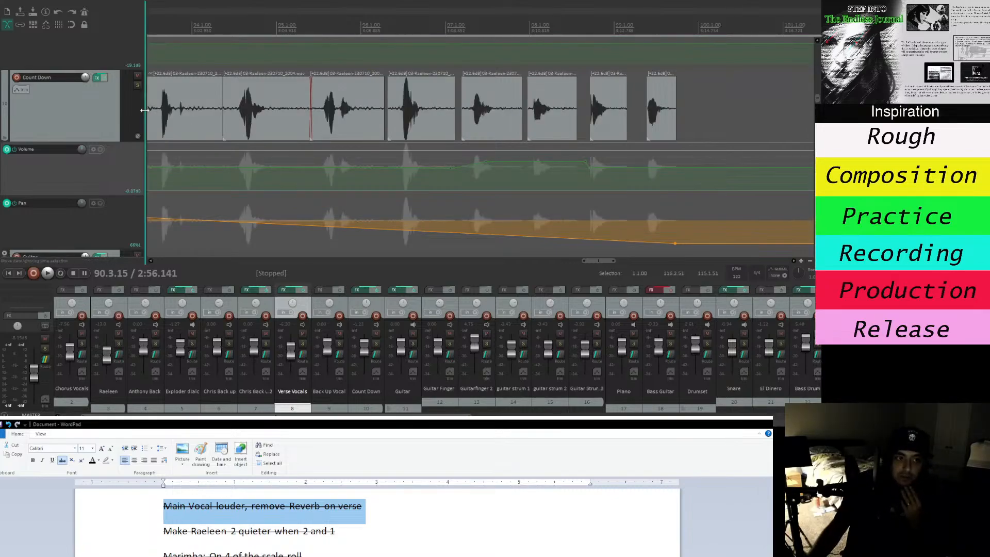
Return to REAPER and collapse the folder track that contains Chorus Vocals.
drag(817, 98, 816, 50)
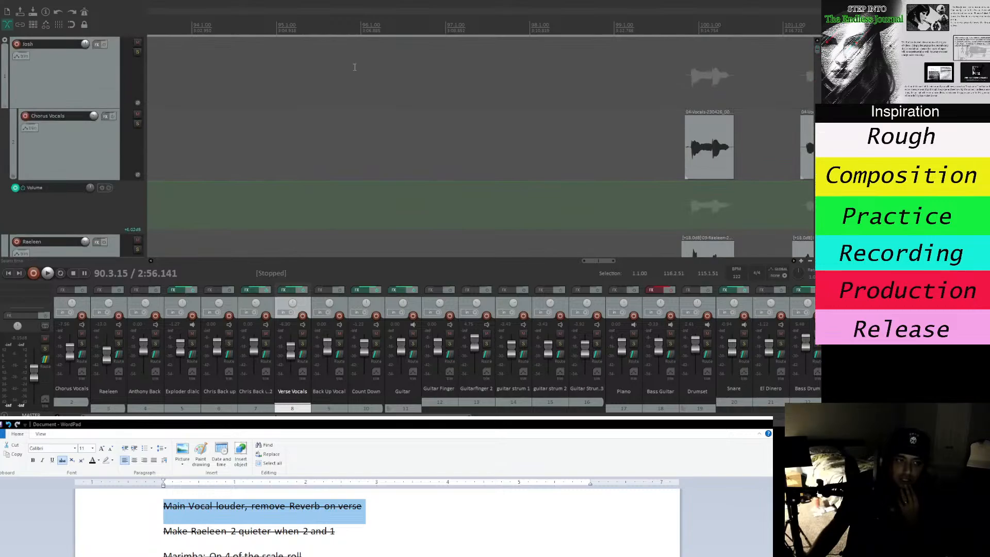
click(7, 44)
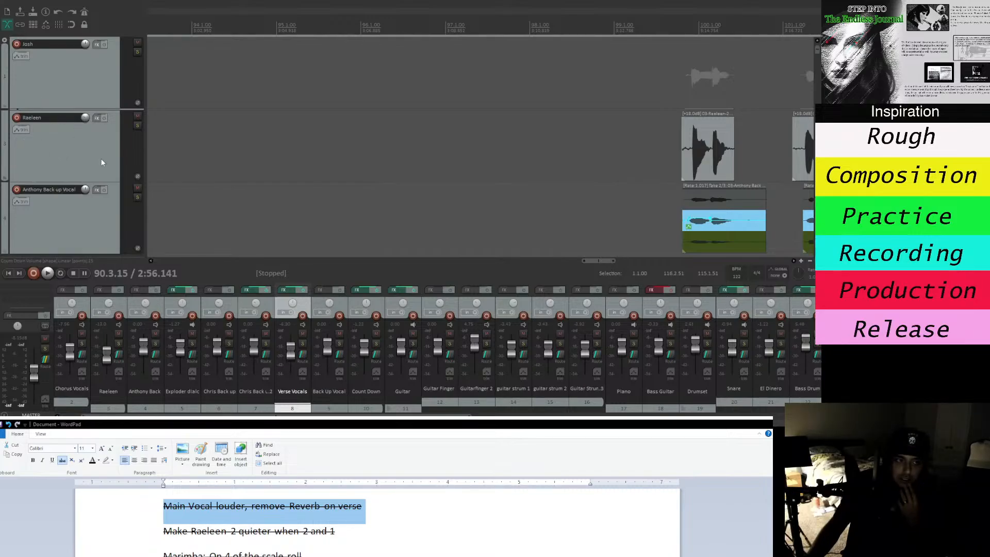
scroll(43, 120, down, 5)
scroll(44, 121, up, 5)
scroll(49, 126, down, 6)
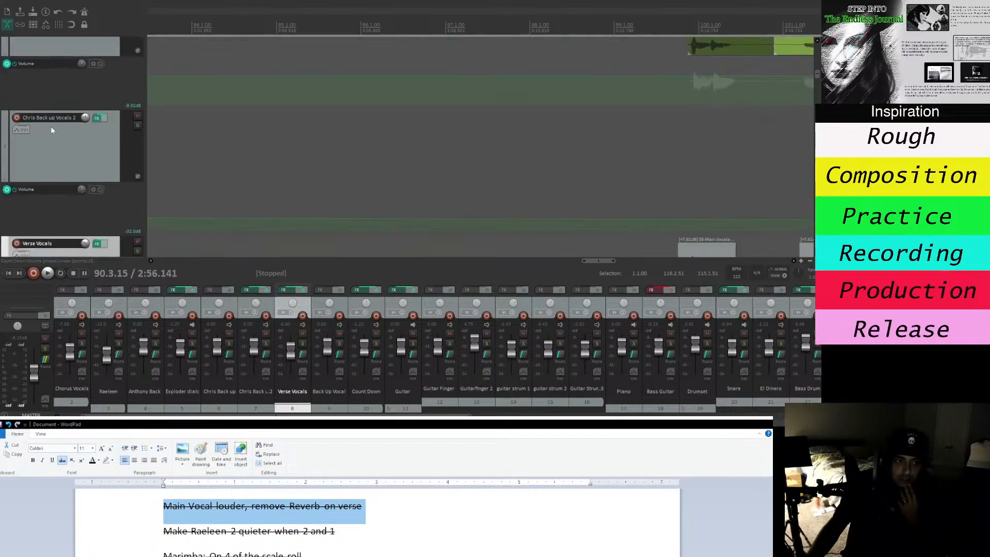
scroll(51, 130, down, 5)
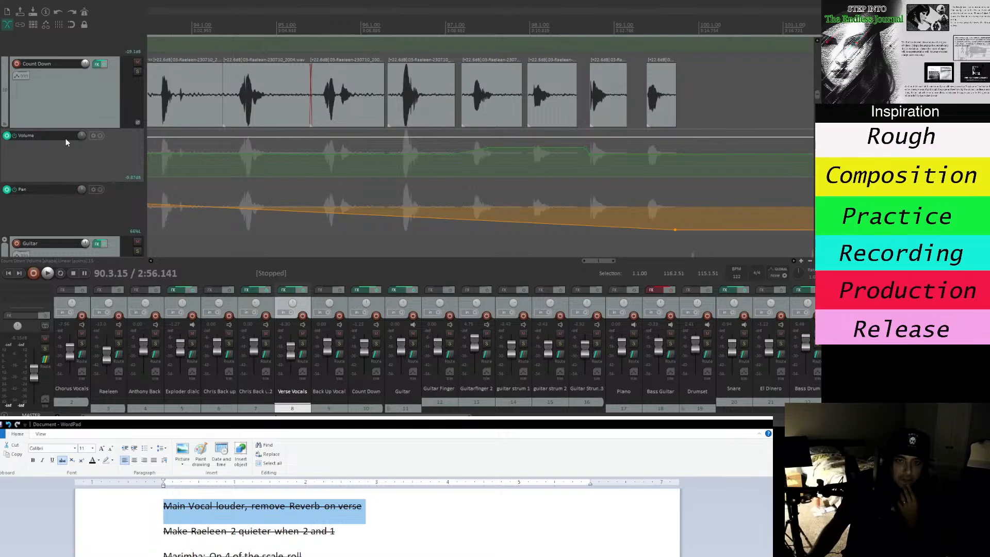
Render the entire project's master mix to a WAV file named Exploder soft mix 5, and close the render settings.
key(ctrl+alt+r)
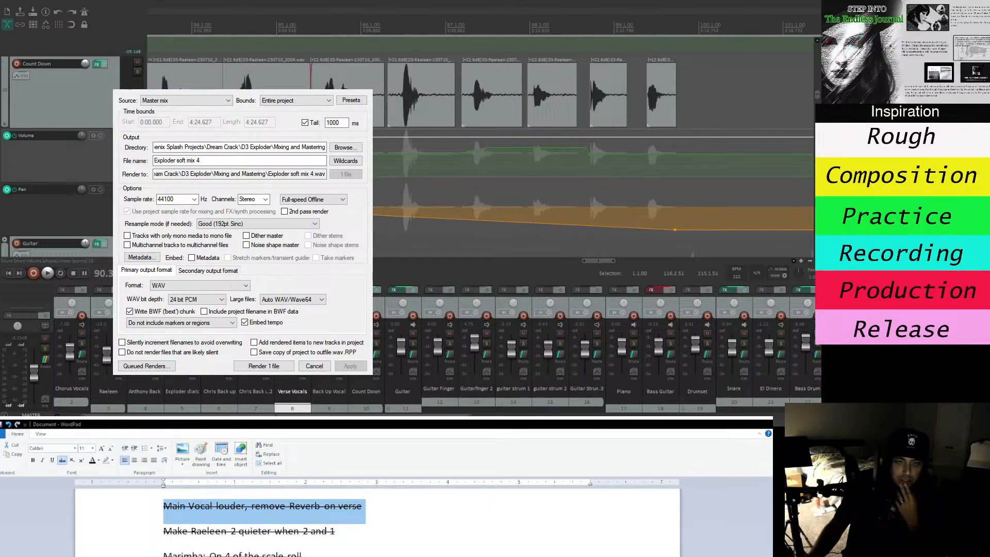
drag(242, 83, 415, 36)
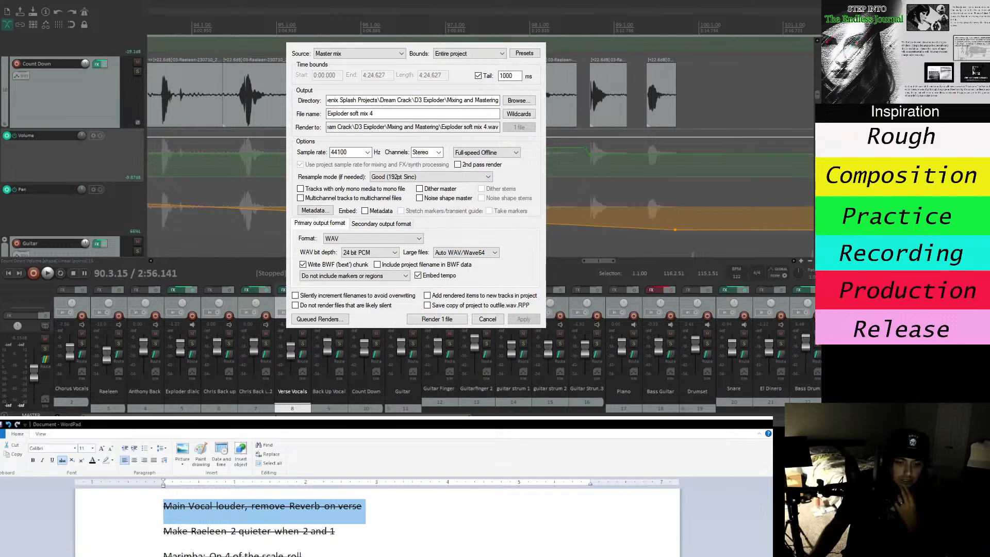
key(alt+Tab)
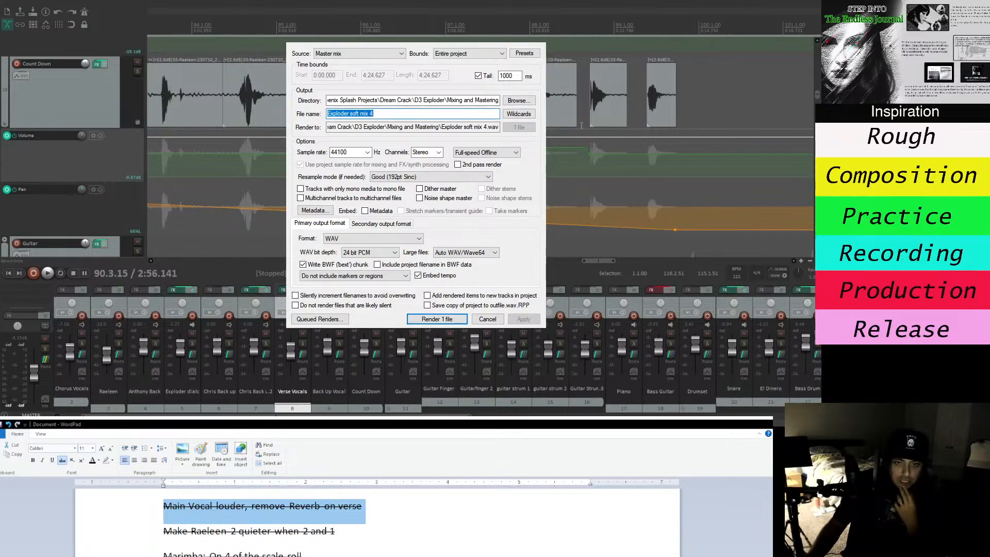
click(392, 112)
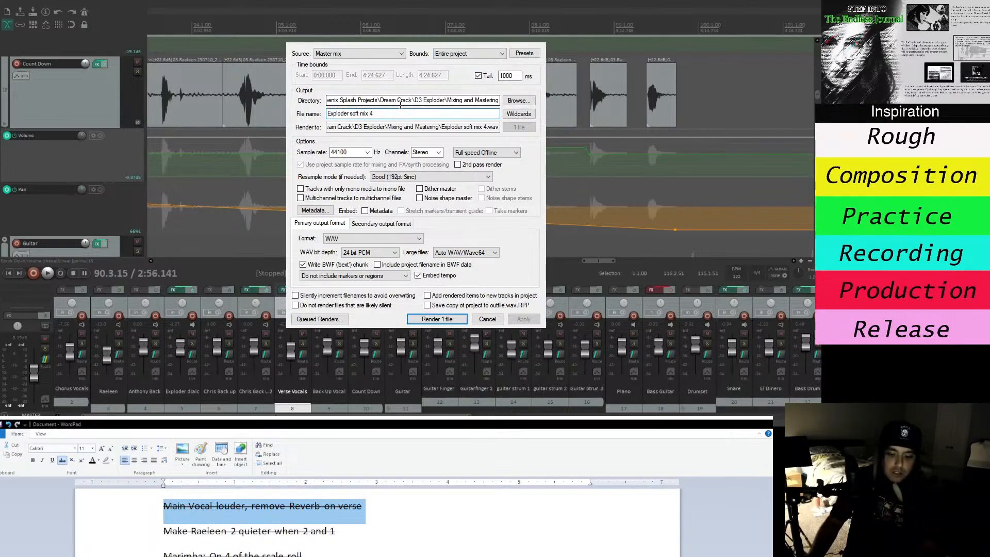
key(BackSpace)
text(5)
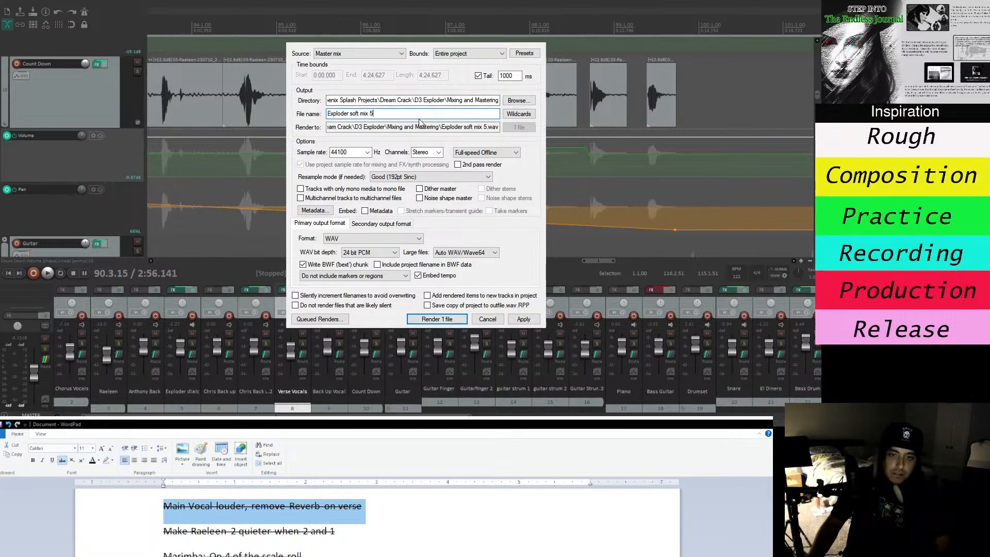
click(457, 320)
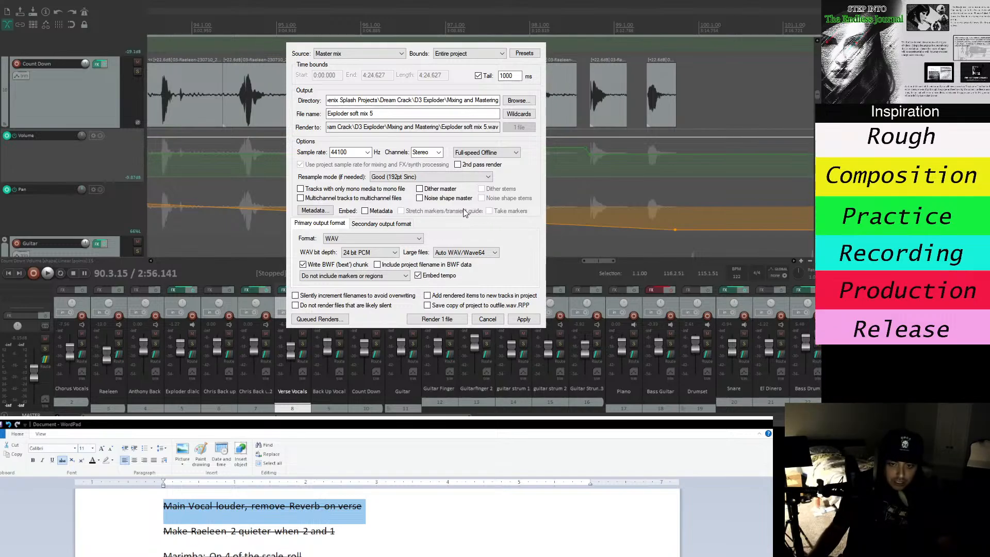
key(Escape)
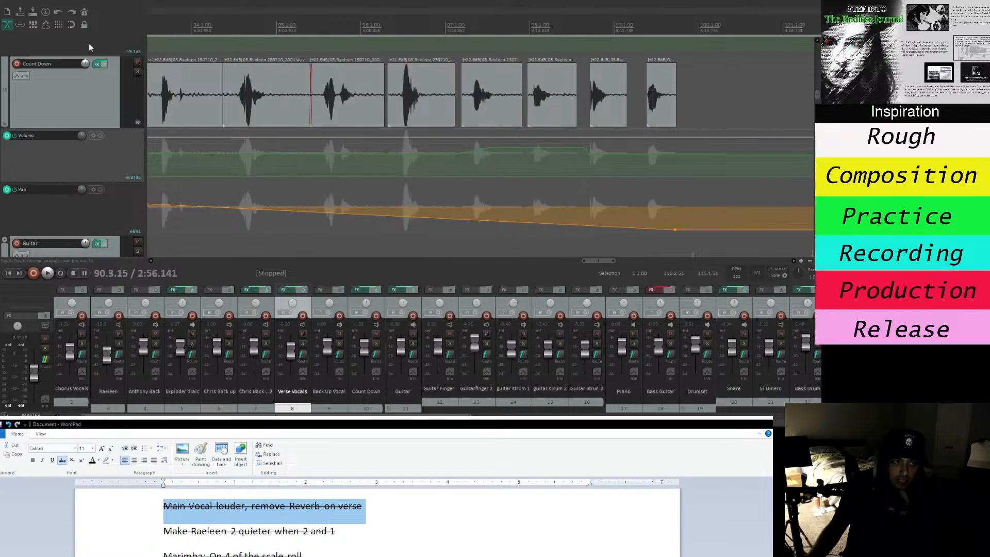
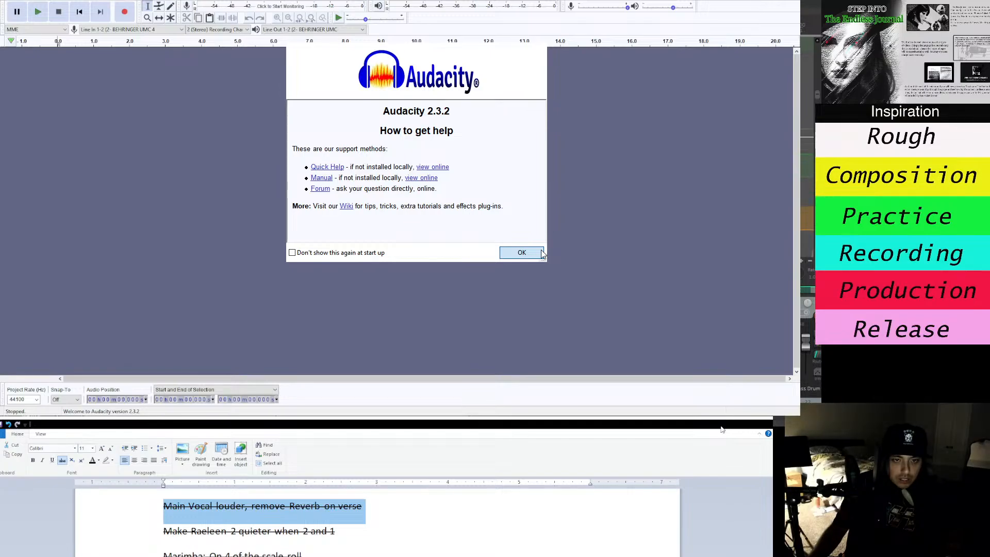
Switch to Audacity and replace the loaded Exploder track with the new Exploder soft mix render.
click(541, 252)
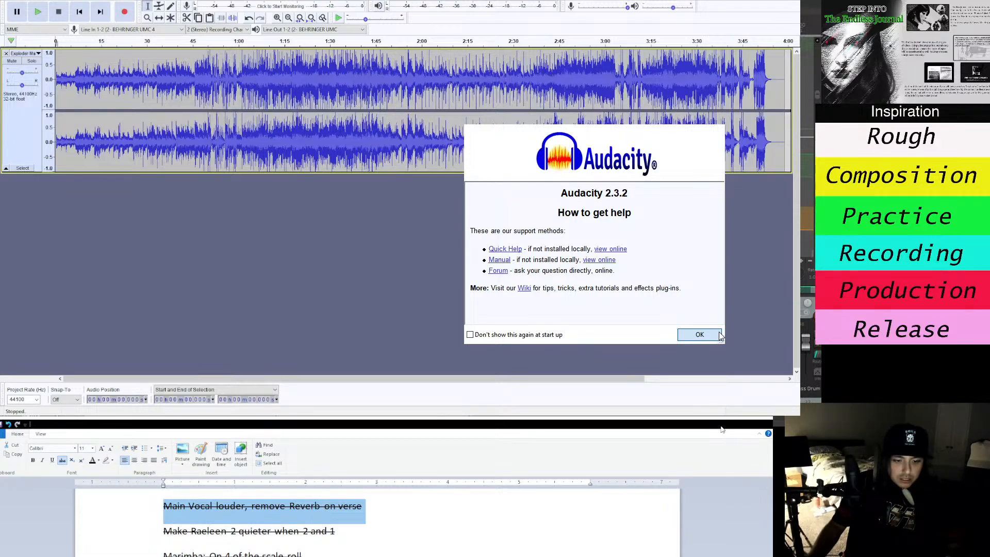
click(5, 53)
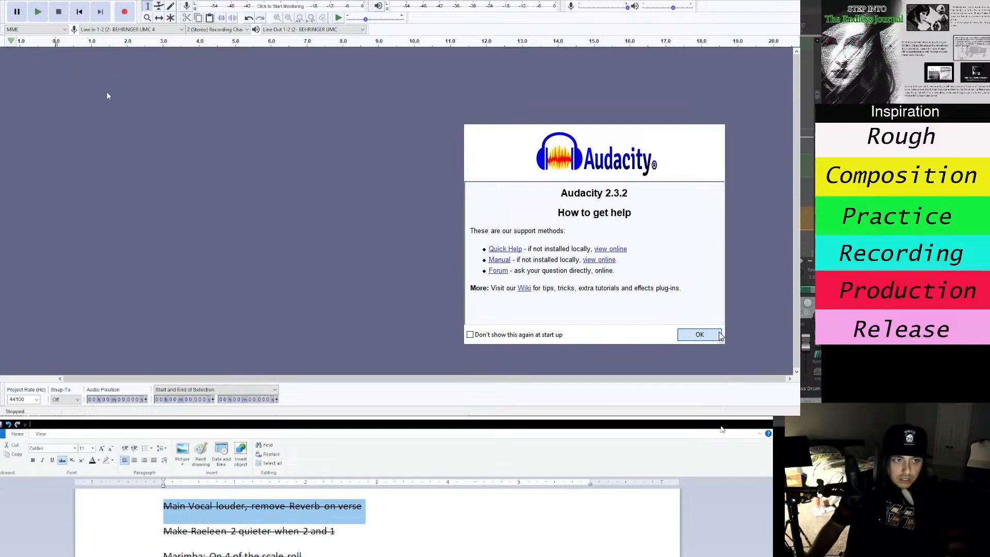
key(ctrl+z)
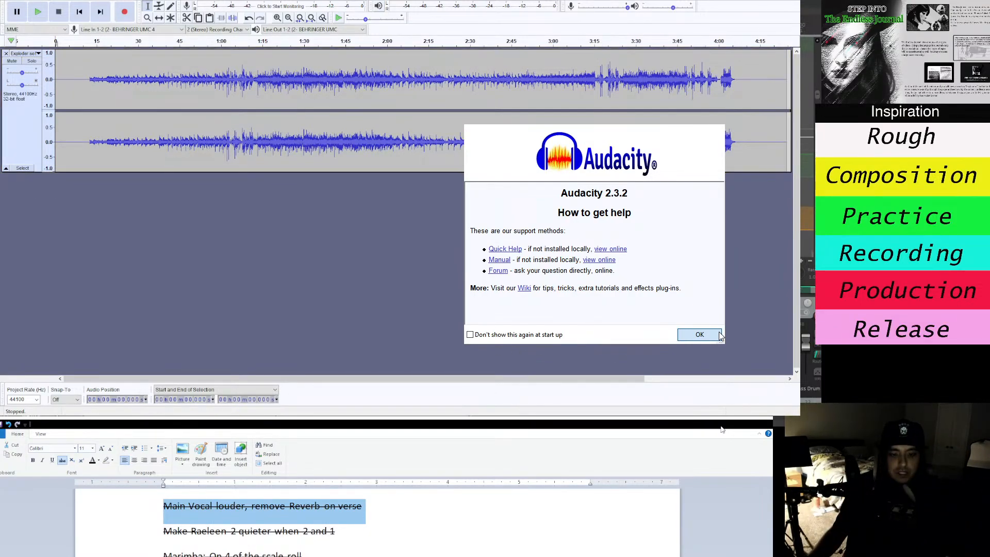
drag(720, 335, 623, 377)
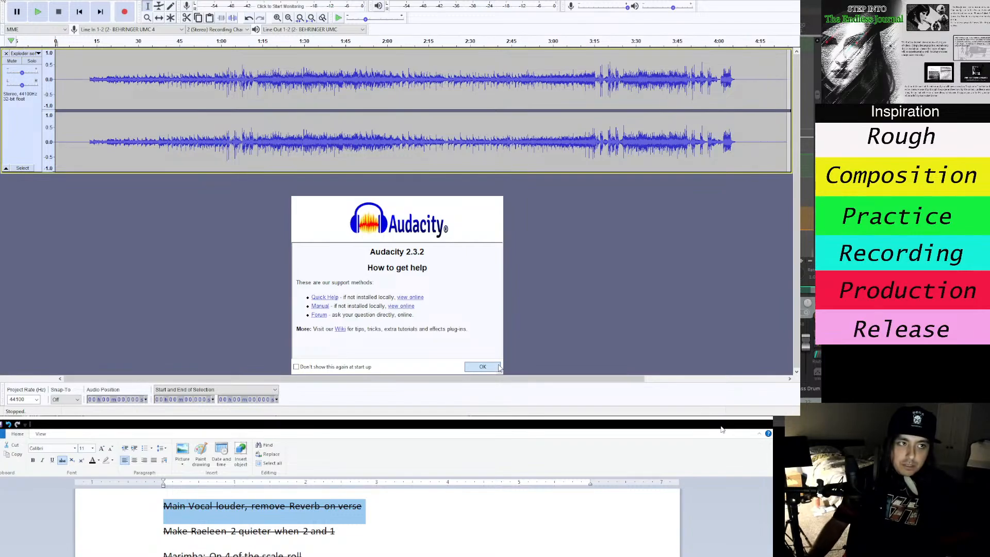
Delete the silence at the start of the stereo track, from 0 to about 12.2 s.
click(85, 143)
click(89, 141)
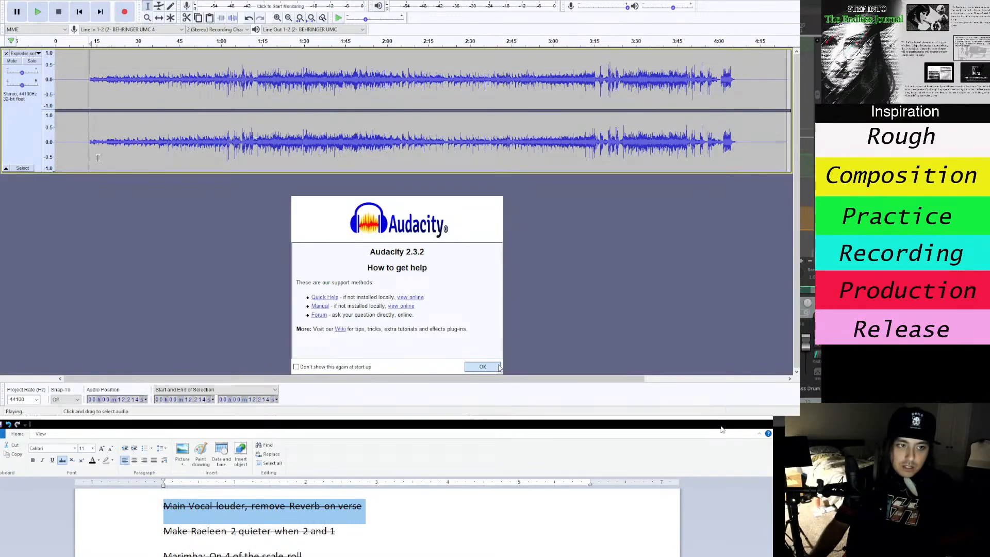
key(space)
key(space)
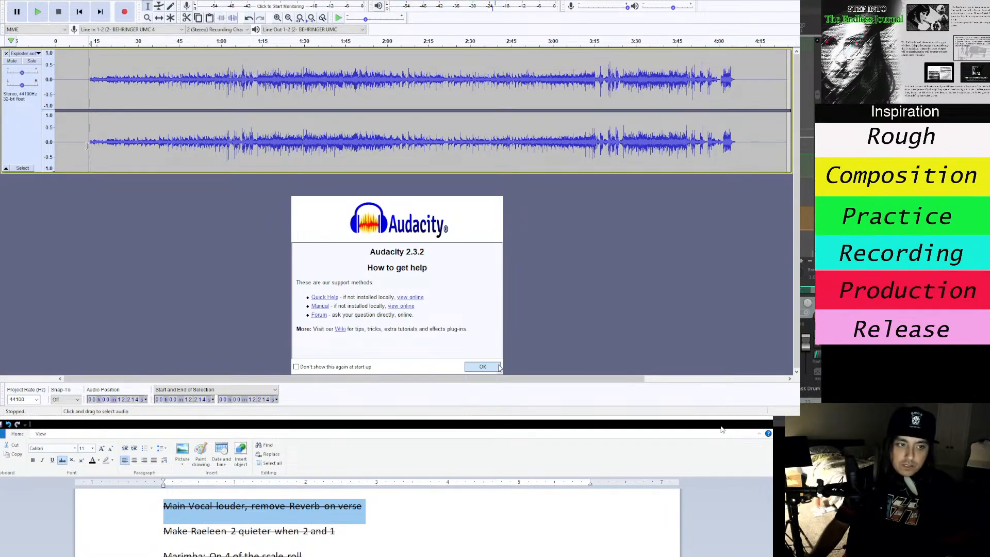
drag(87, 146, 46, 157)
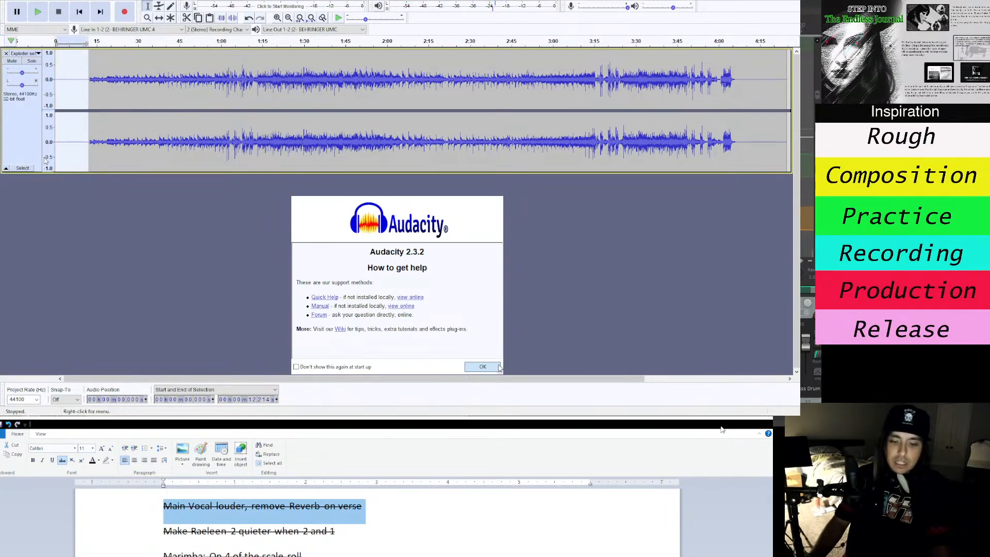
key(Delete)
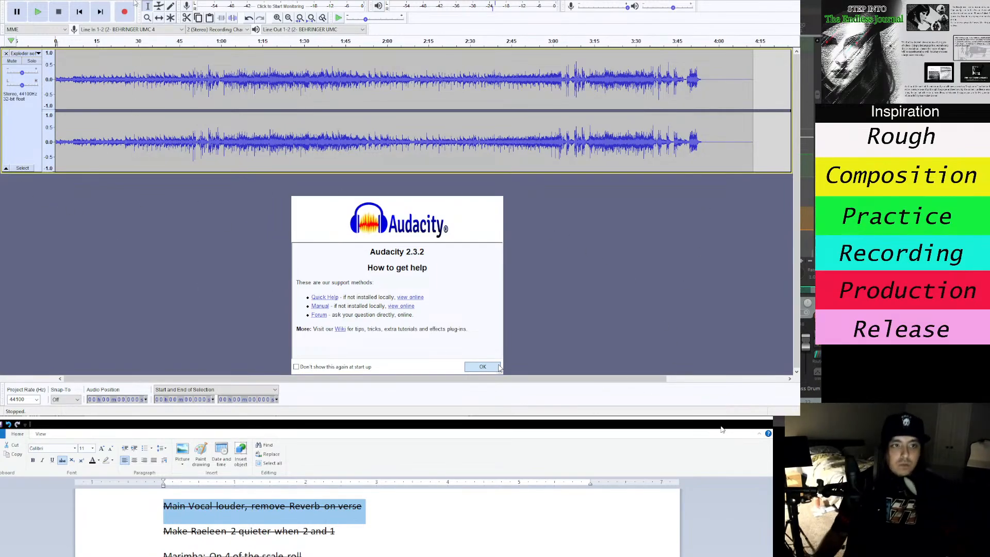
Play the trimmed opening from the very start of the track.
click(147, 18)
click(70, 82)
click(71, 82)
click(71, 83)
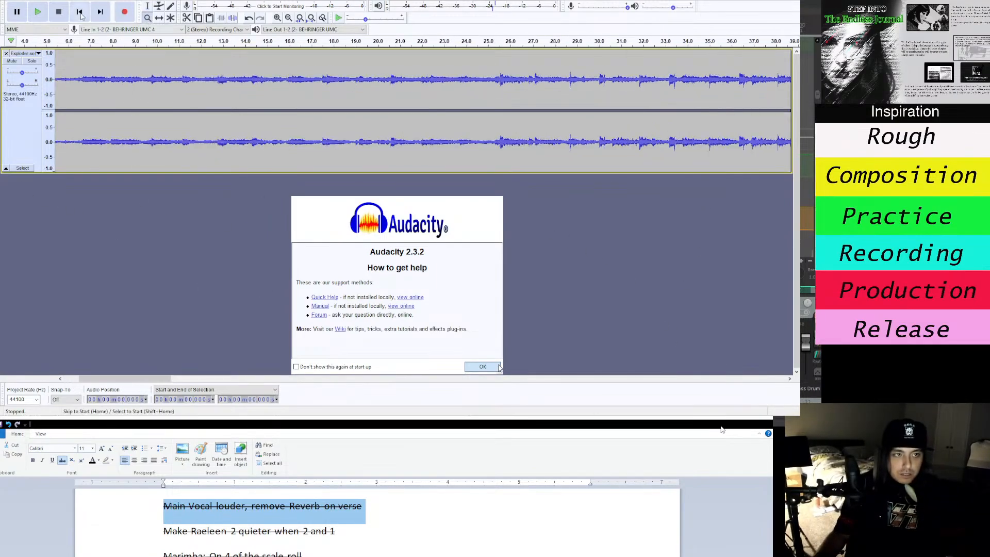
click(79, 12)
click(147, 6)
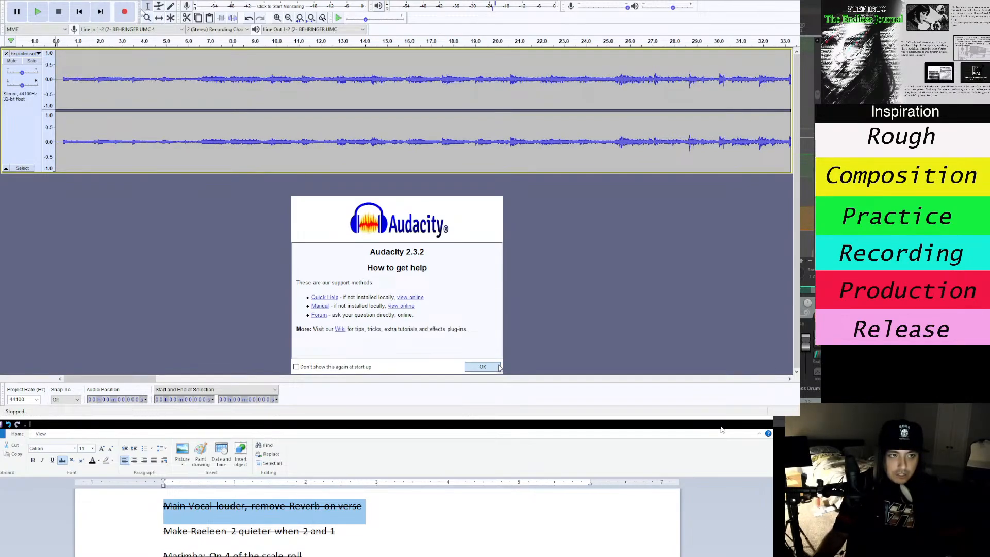
click(59, 79)
drag(52, 79, 49, 79)
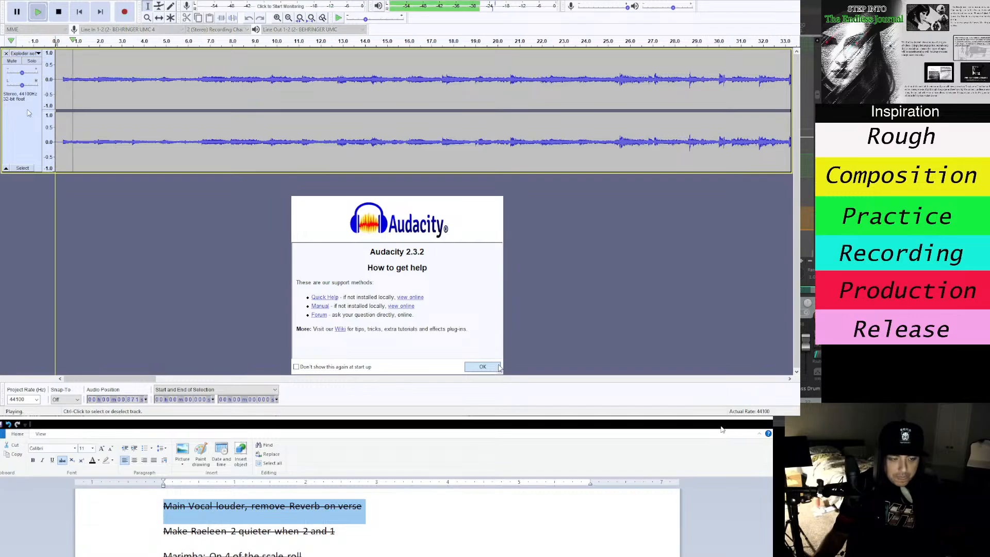
Play the last burst near the end of the track from about 3:50.7.
click(147, 18)
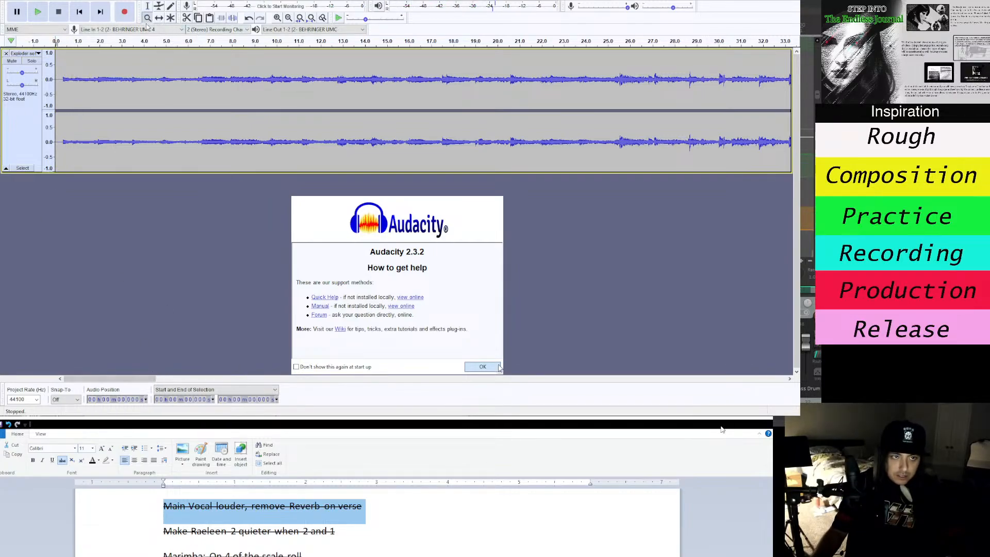
right_click(229, 101)
right_click(230, 101)
right_click(230, 101)
right_click(229, 101)
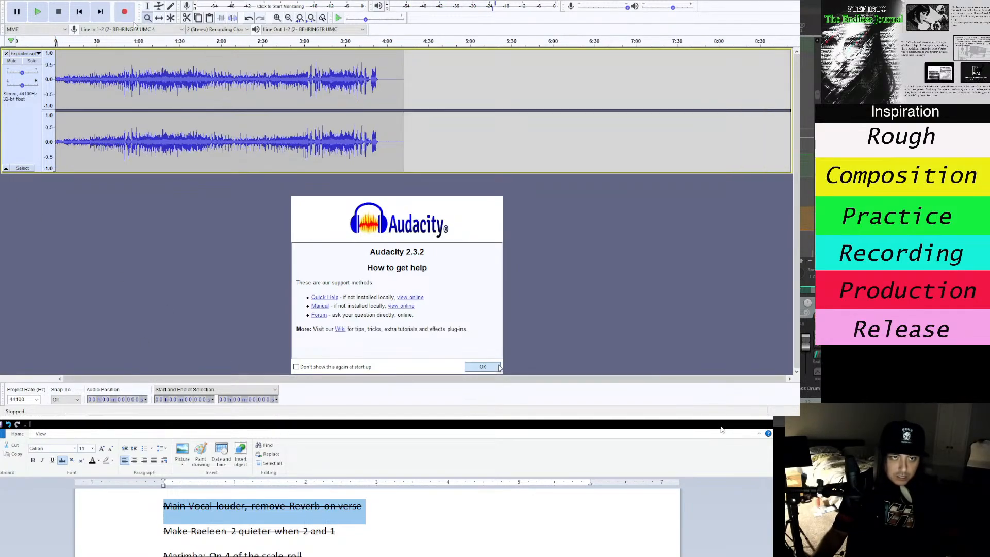
click(147, 7)
click(374, 75)
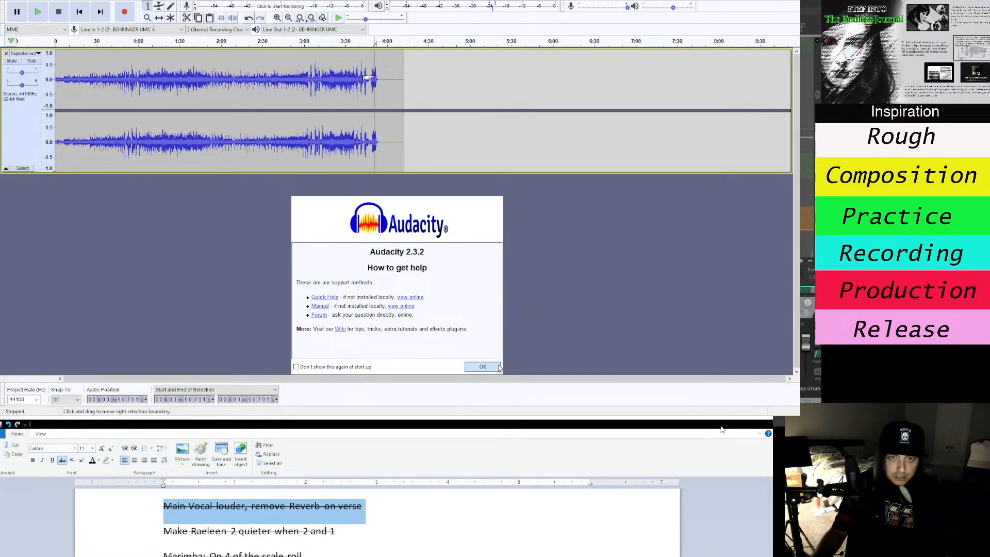
key(space)
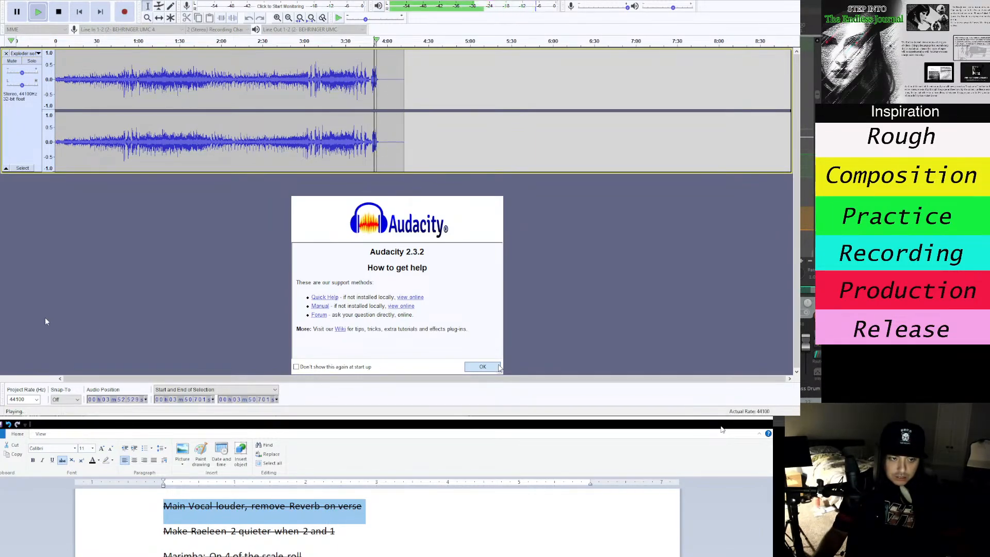
click(147, 17)
key(space)
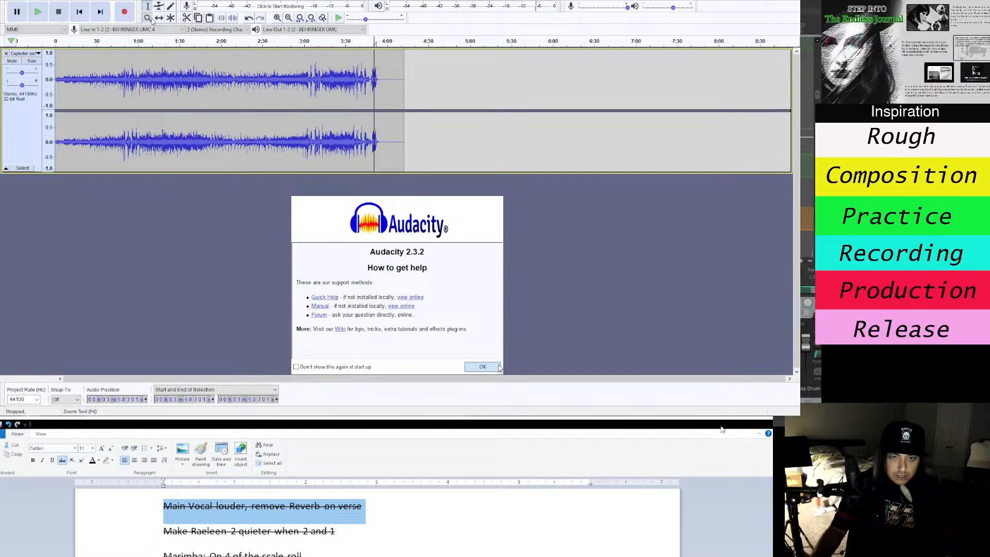
Listen closely to the end of the last burst, playing its fade-out from about 3:51.8.
click(387, 85)
click(386, 84)
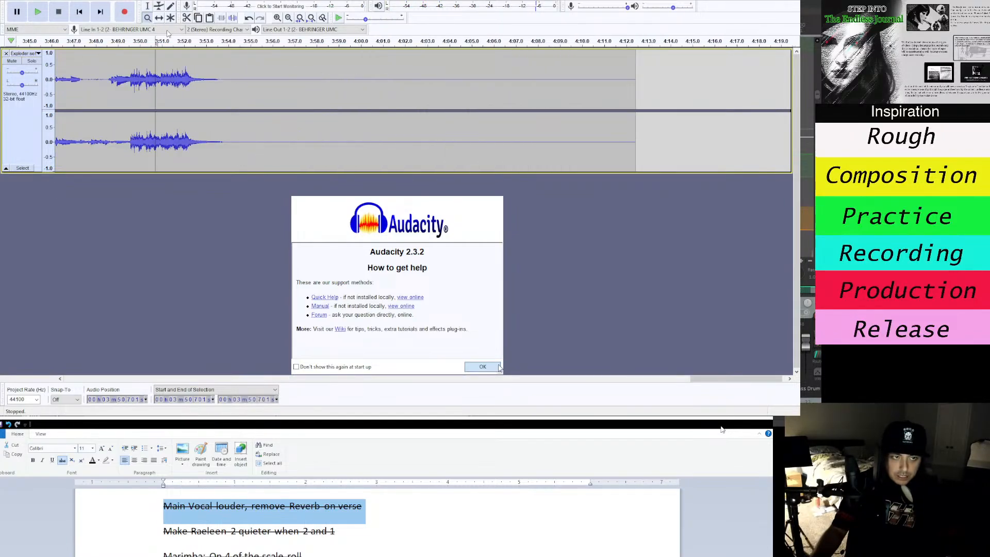
click(148, 6)
key(space)
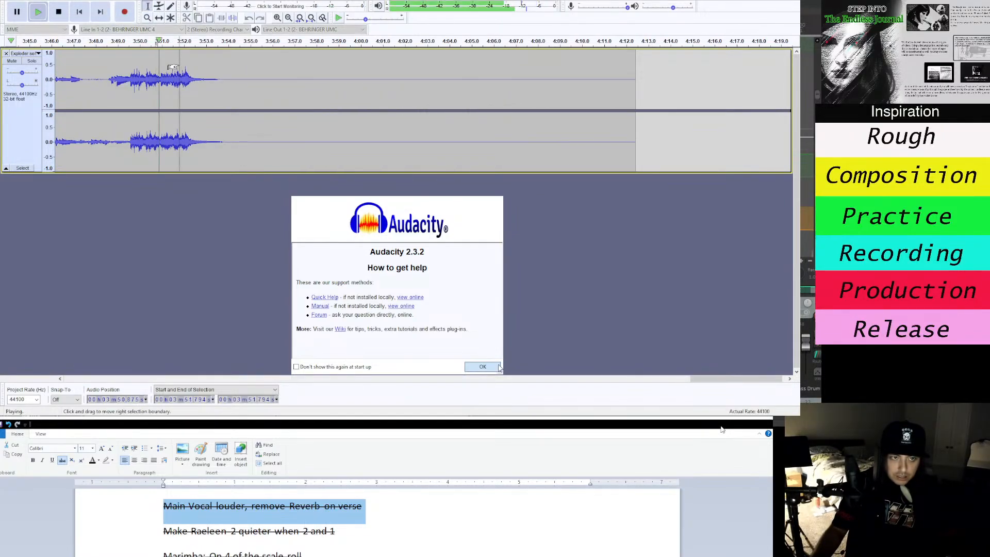
click(179, 69)
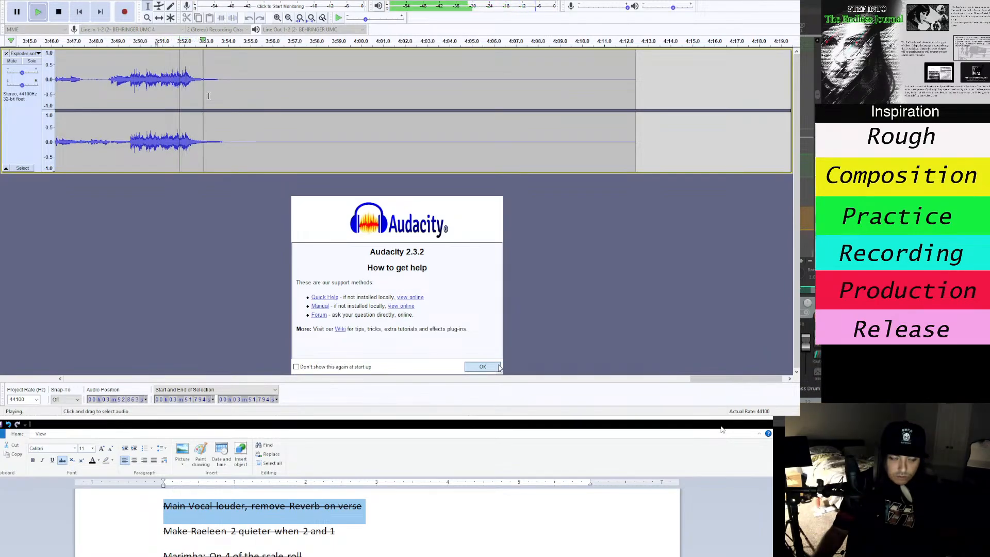
key(space)
Audition the fading tail from about 3:54.2, 3:53.6 and 3:53.2 to find where the sound ends.
click(261, 71)
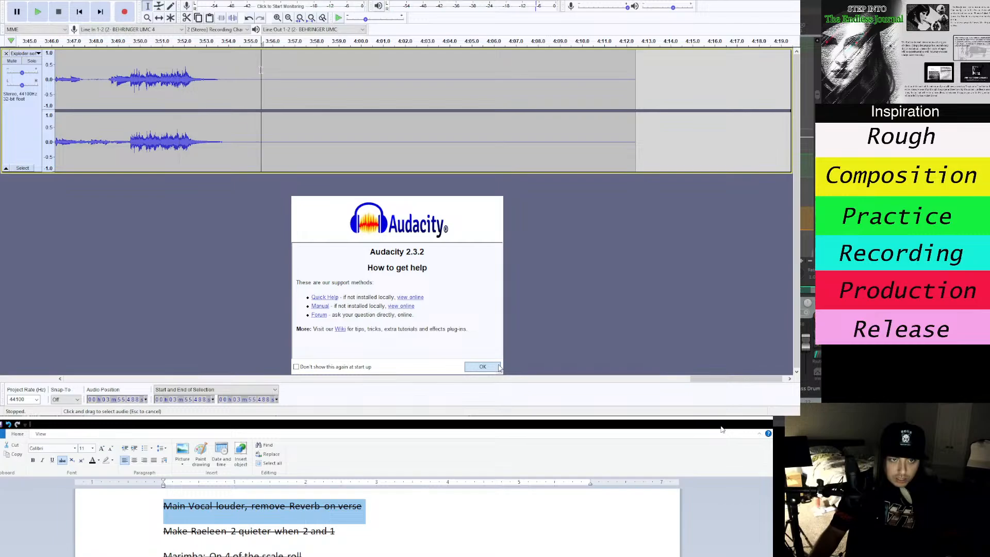
click(233, 67)
key(space)
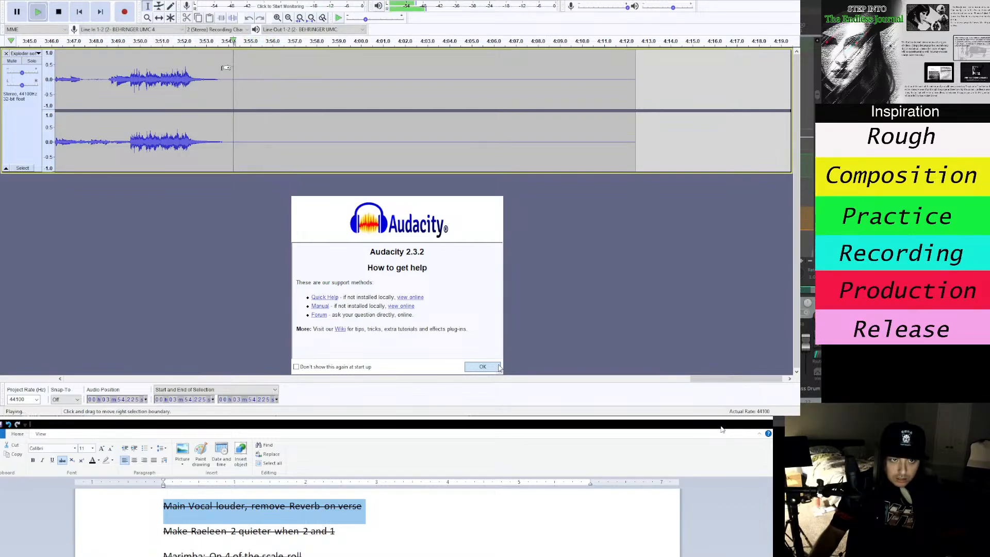
click(220, 63)
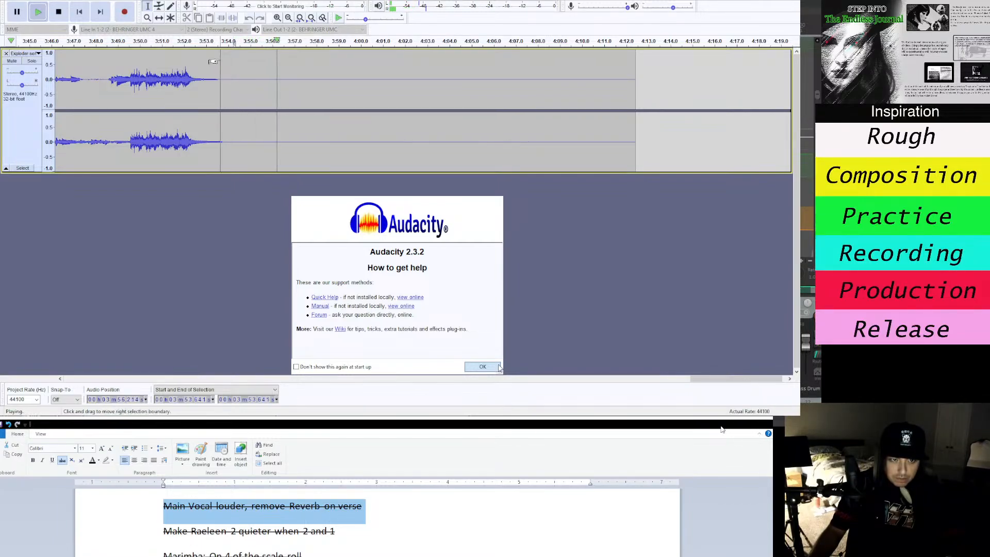
click(210, 62)
key(space)
key(space)
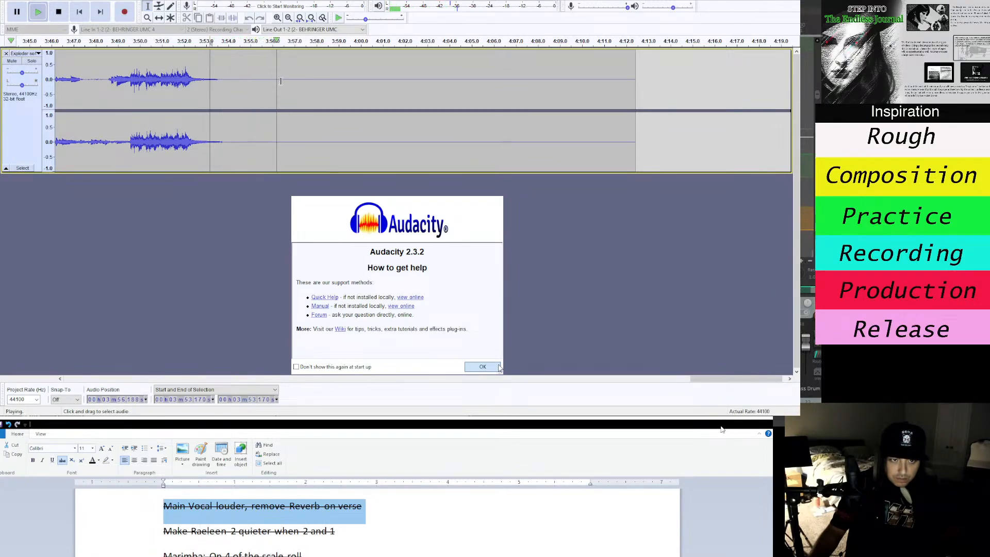
Delete the trailing silence from about 3:56.7 to the track's end and play the ending from about 3:50.4.
key(space)
drag(287, 93, 636, 127)
key(Delete)
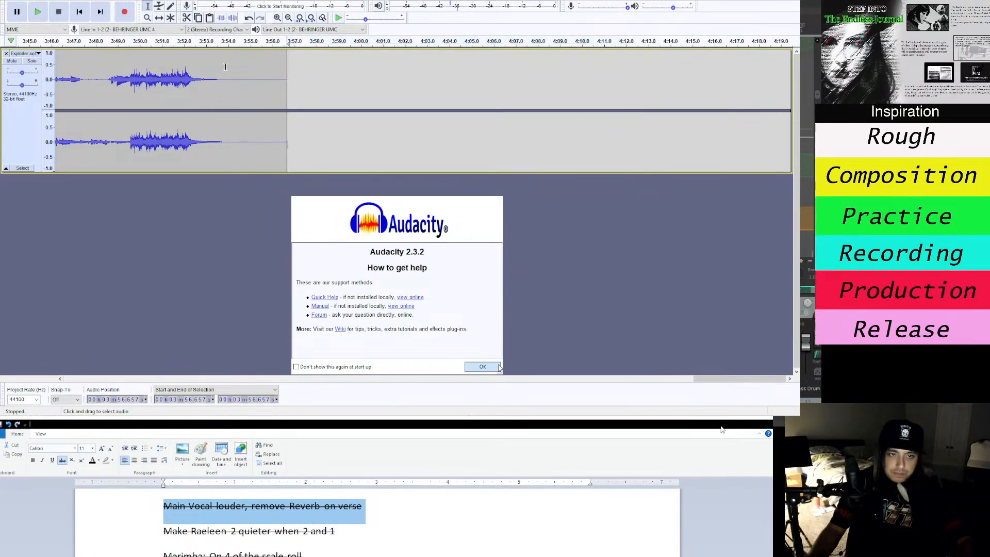
click(149, 72)
key(space)
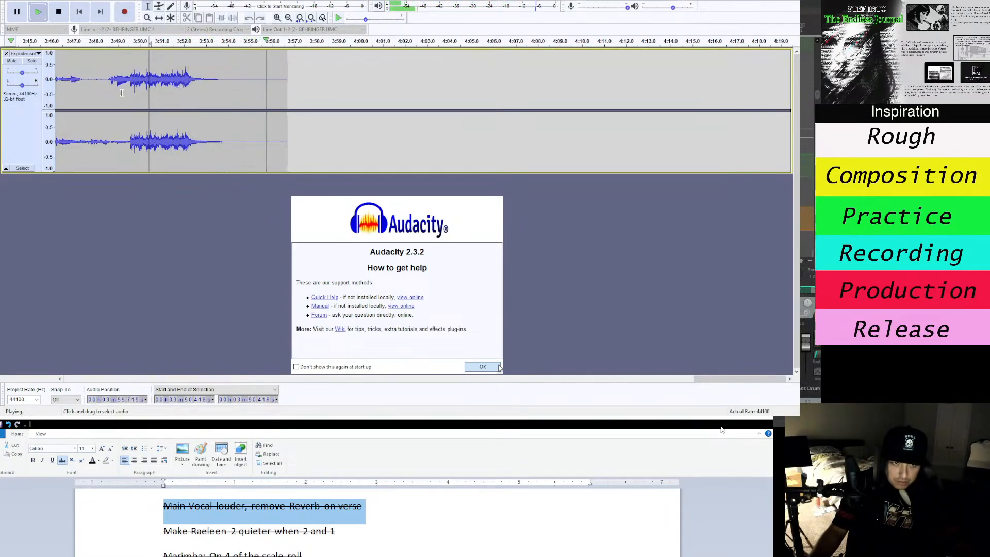
Stop playback, return to the track's start and delete about the first 0.3 seconds of leading silence.
key(space)
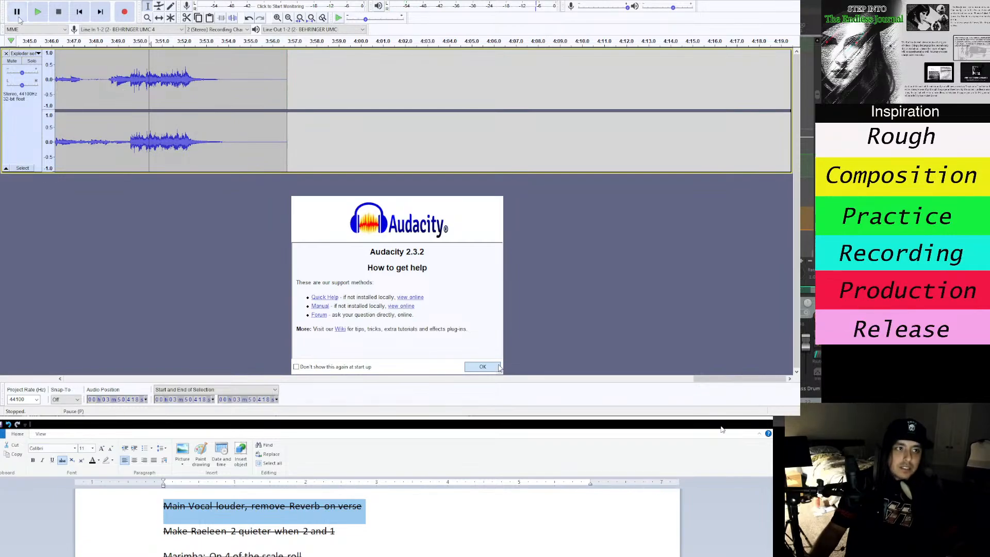
click(86, 13)
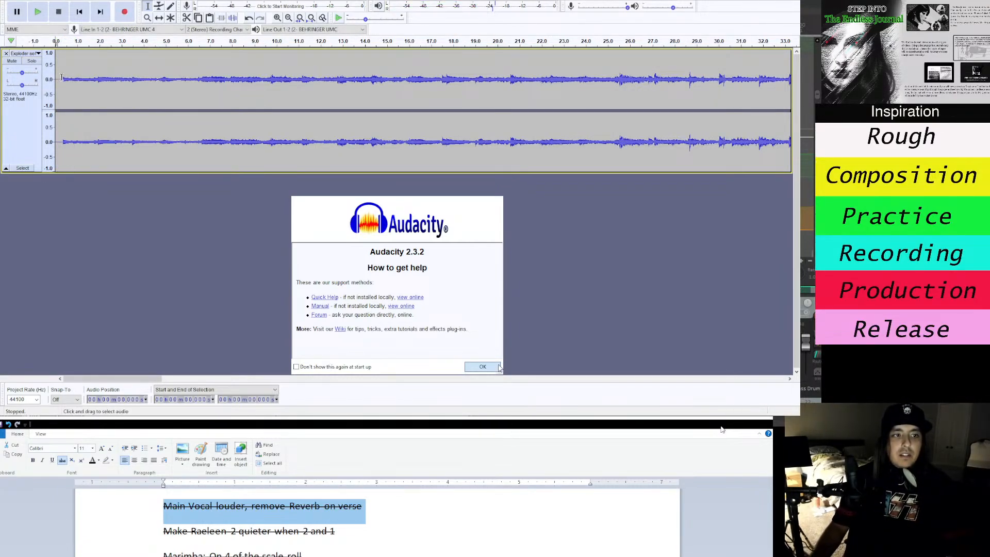
drag(62, 77, 48, 79)
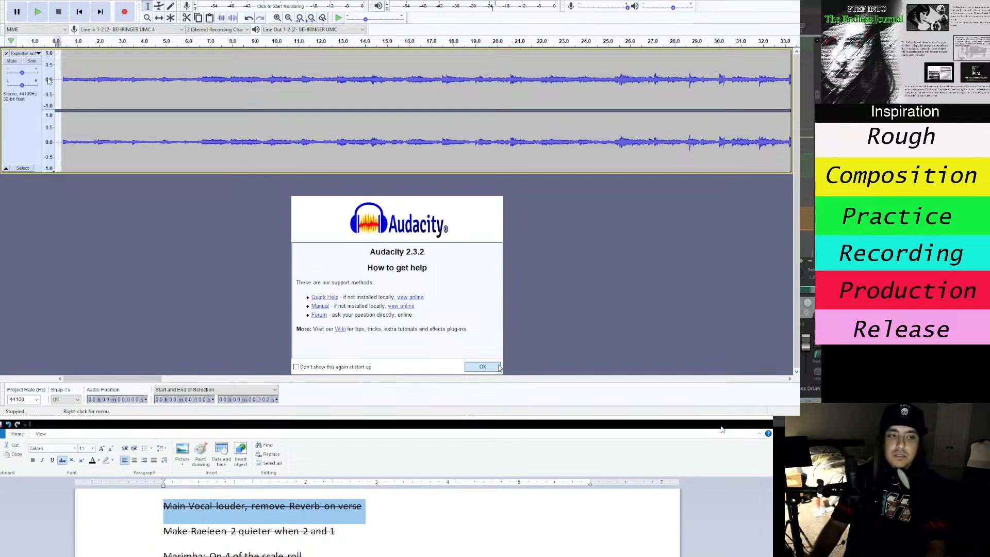
key(Delete)
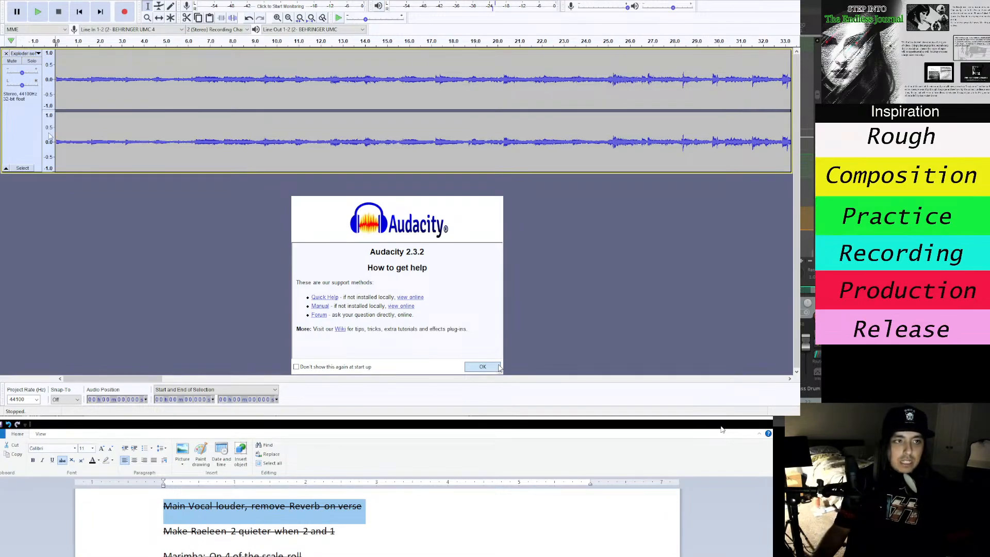
Select the whole track and play its opening to check the trimmed start.
click(33, 143)
click(76, 206)
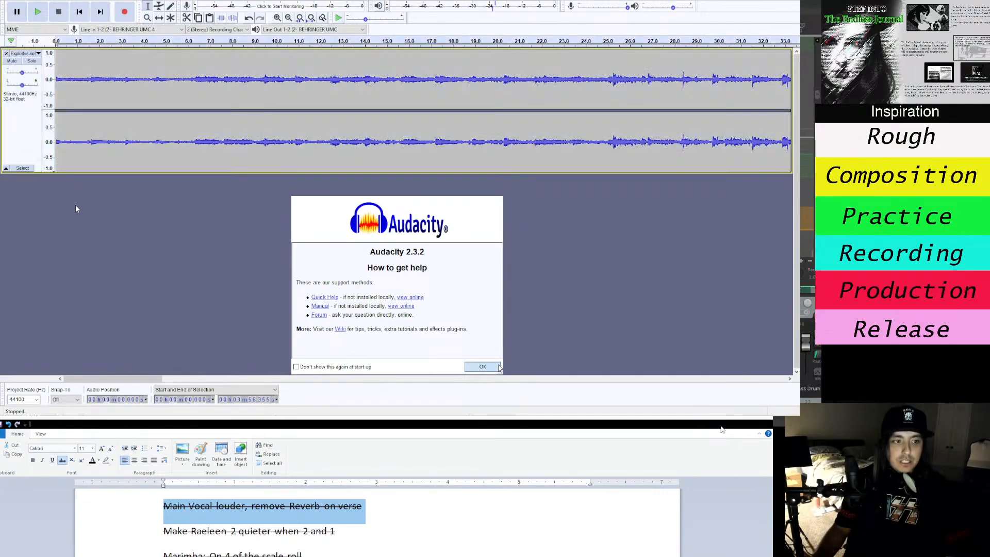
key(space)
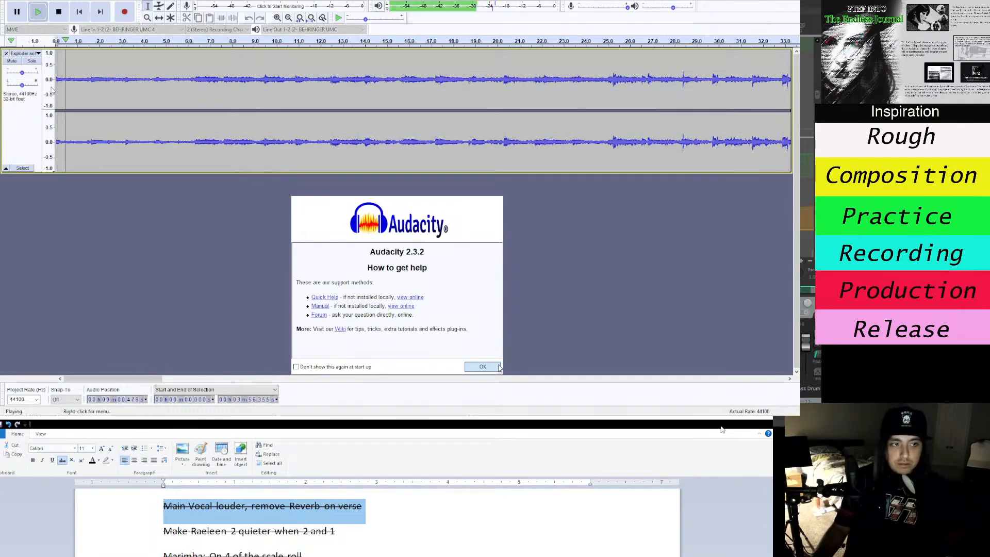
key(space)
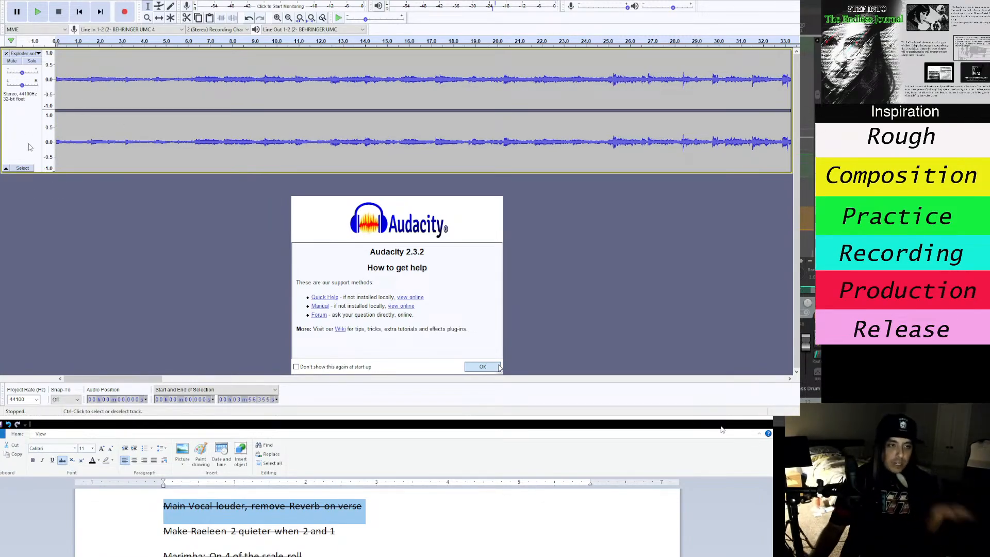
Dismiss the Audacity welcome window and move the graphic equalizer dialog to the middle of the recorded area.
click(13, 131)
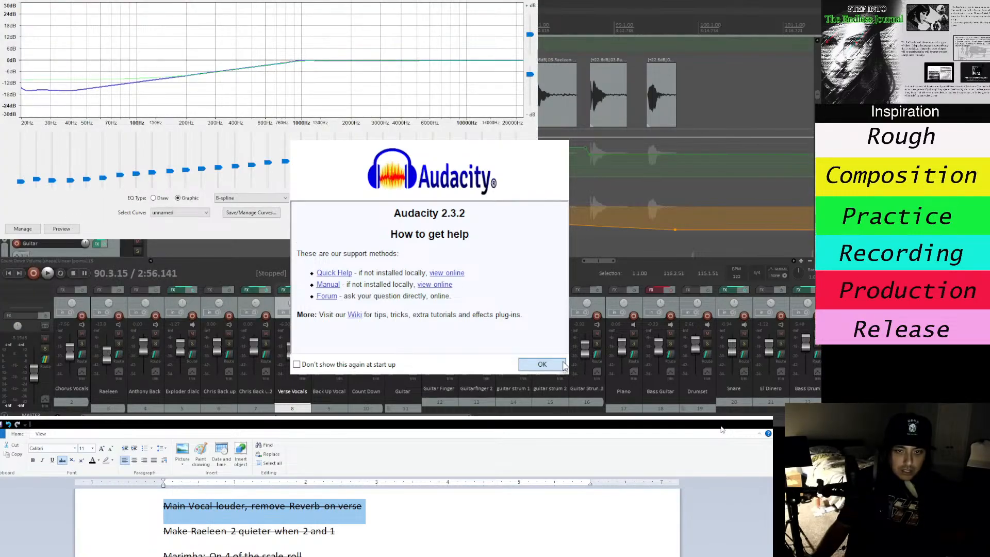
drag(429, 135, 434, 219)
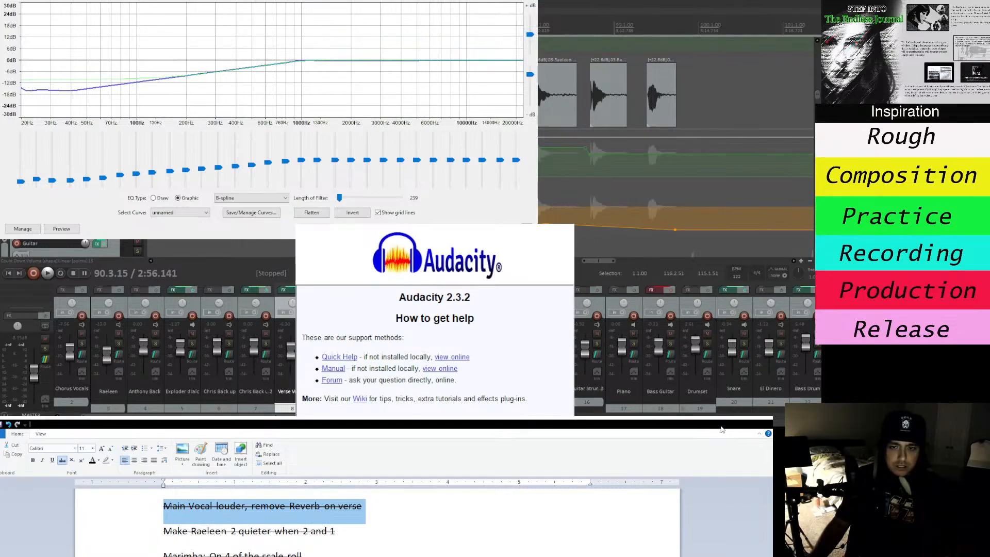
key(Escape)
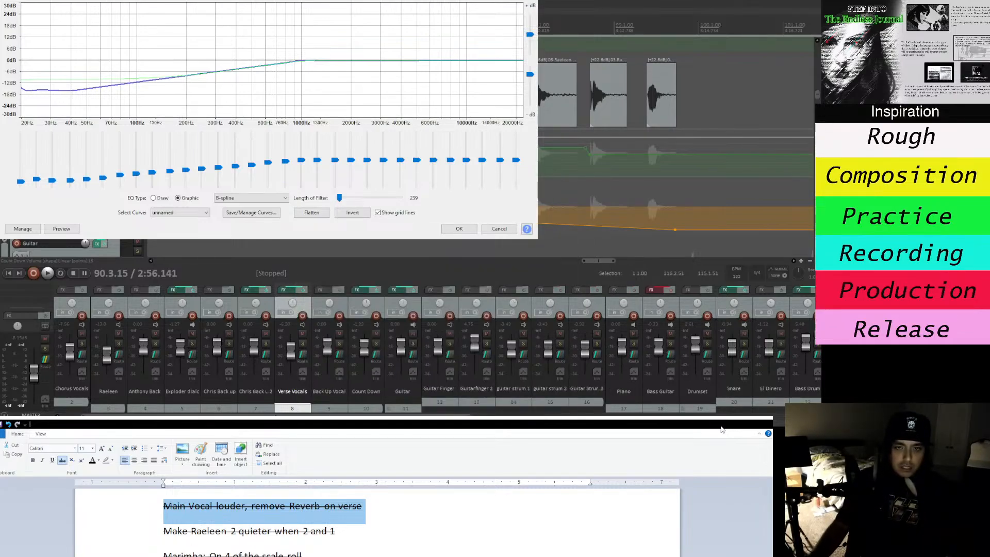
drag(268, 119, 402, 191)
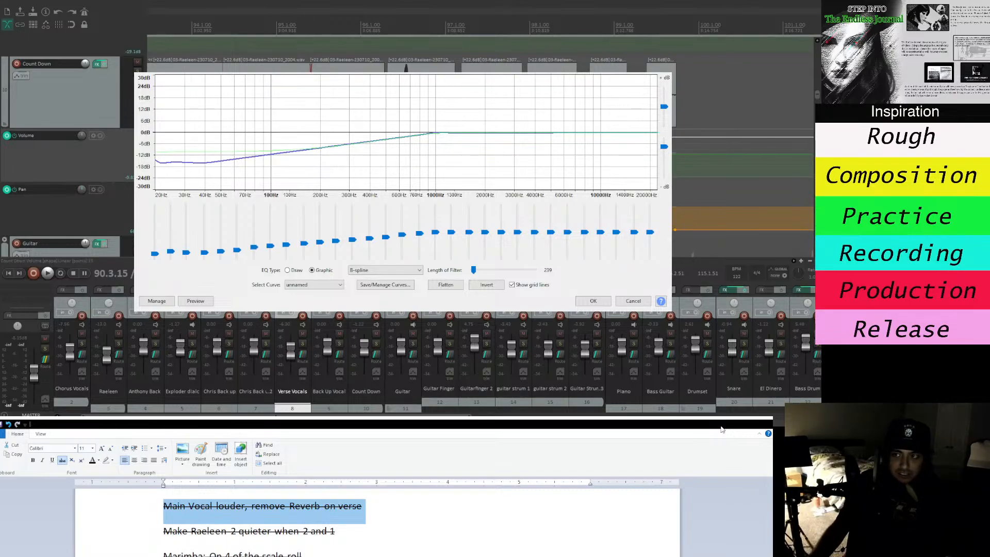
click(721, 428)
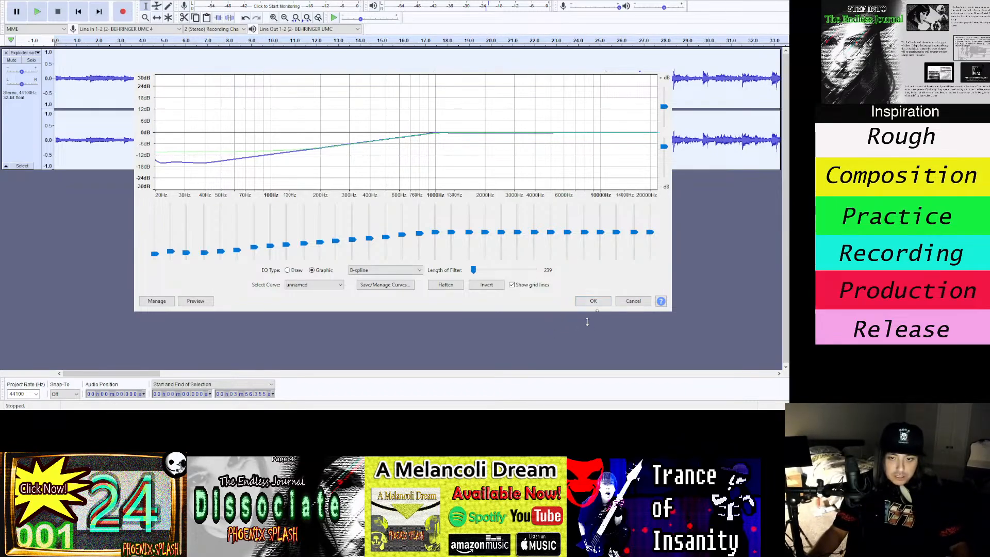
Apply the unnamed graphic equalization curve, which rolls off the frequencies below 1000 Hz, to the whole track.
click(593, 302)
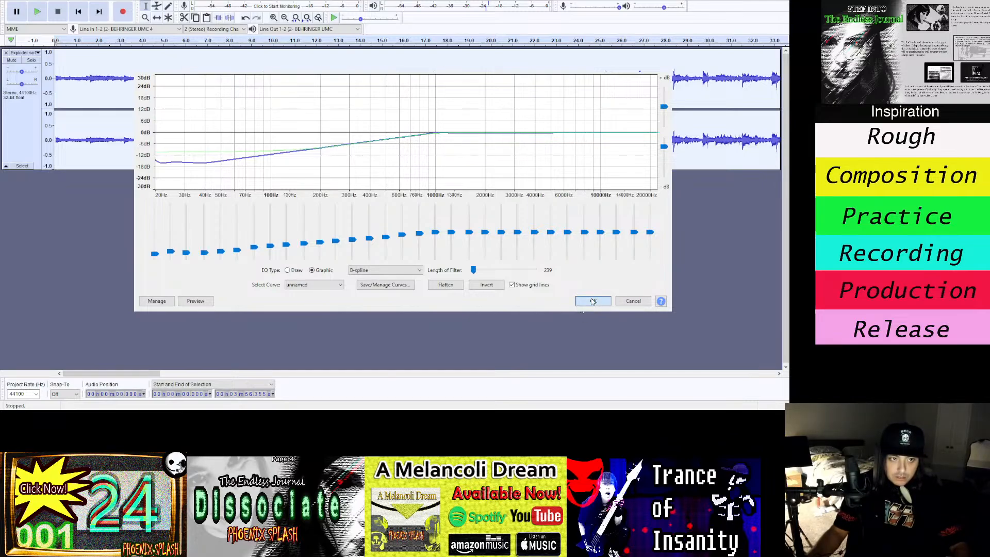
click(633, 301)
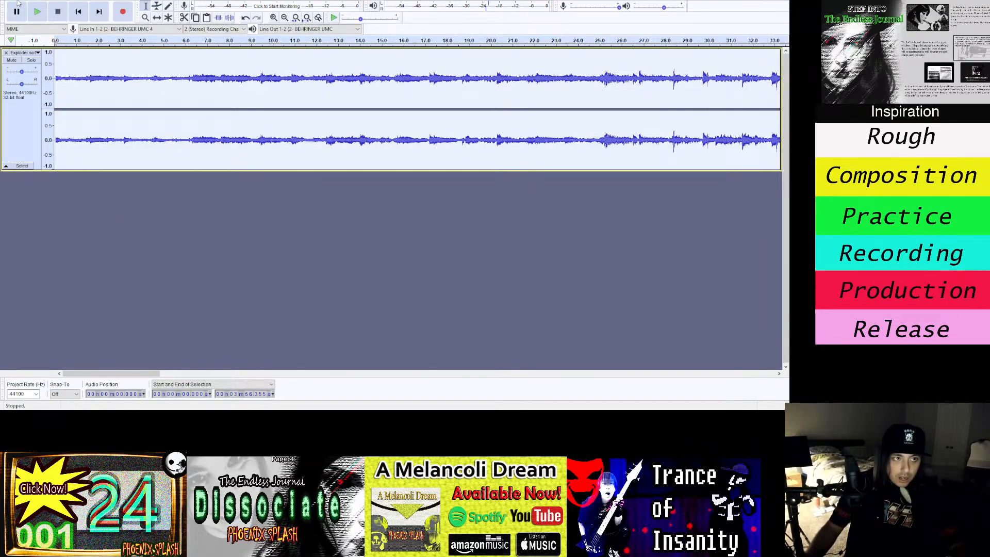
click(177, 122)
click(598, 301)
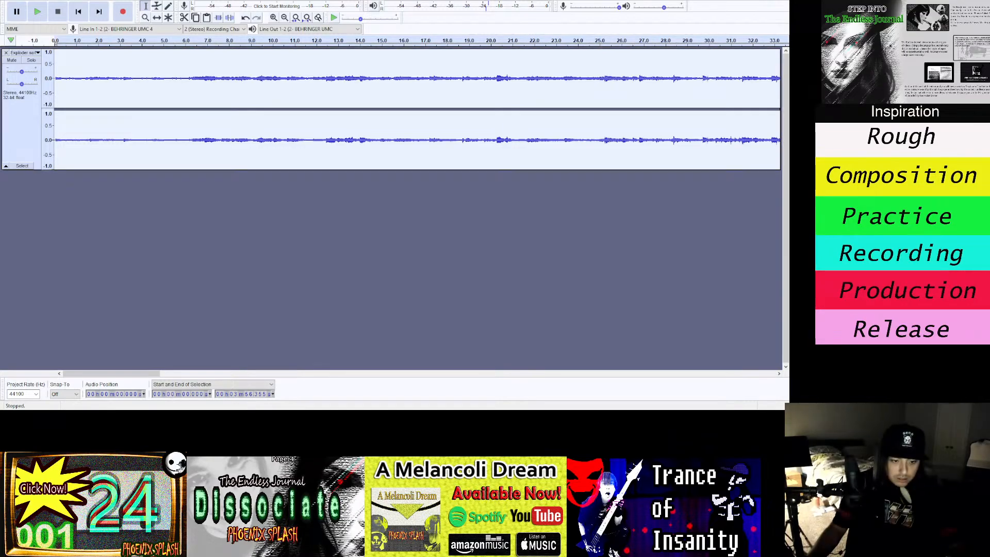
Compress the whole track with 50 ms attack, 160 ms release, -17.4 dB threshold, 1.3 ratio, 3.25 dB knee radius and no makeup gain.
key(alt+Tab)
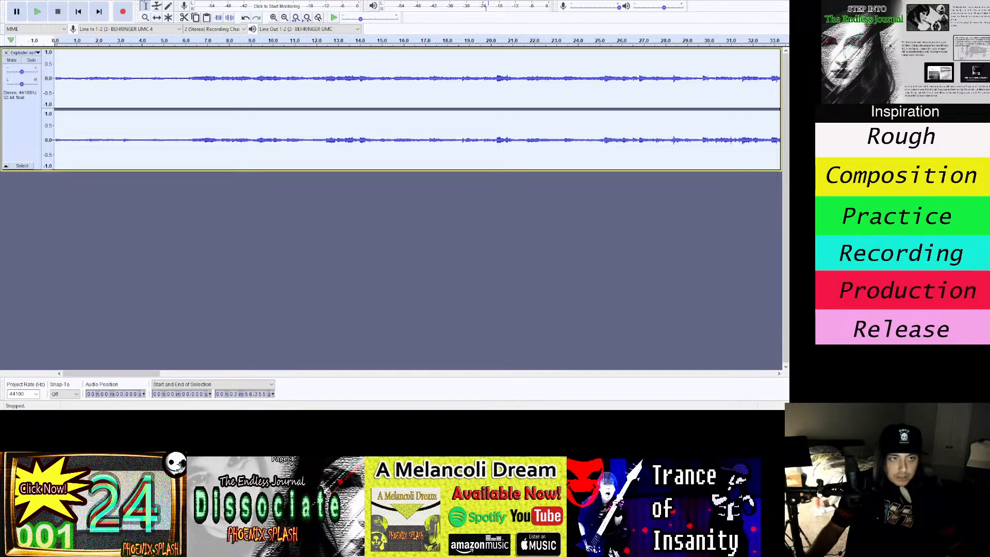
click(219, 339)
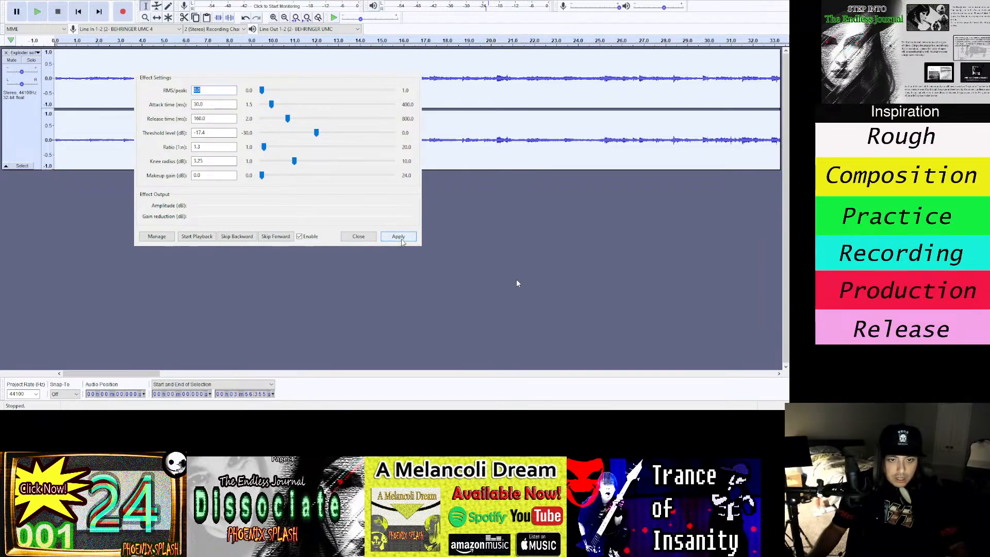
click(403, 238)
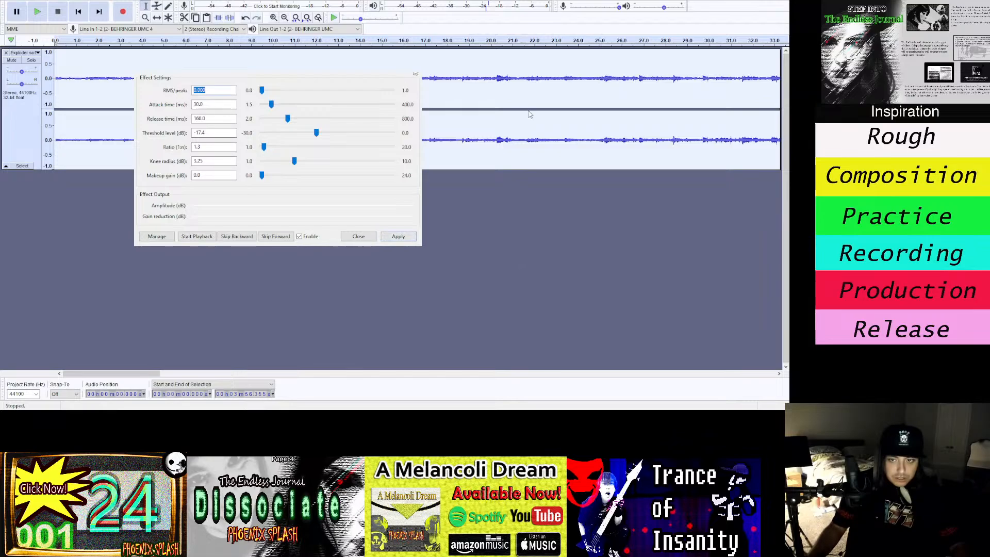
click(359, 236)
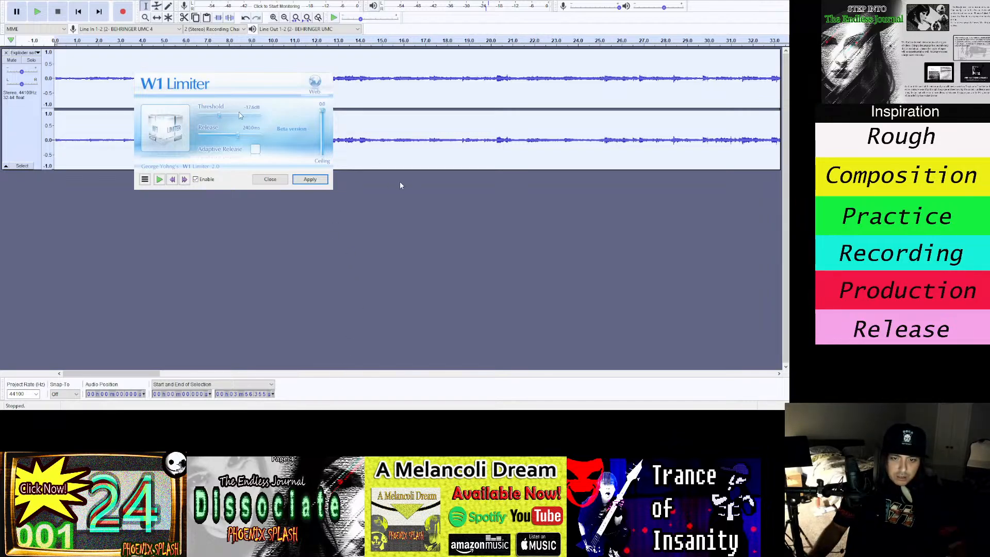
Limit the whole track with W1 Limiter at a threshold of -14.8 dB and check the full-length waveform.
click(252, 108)
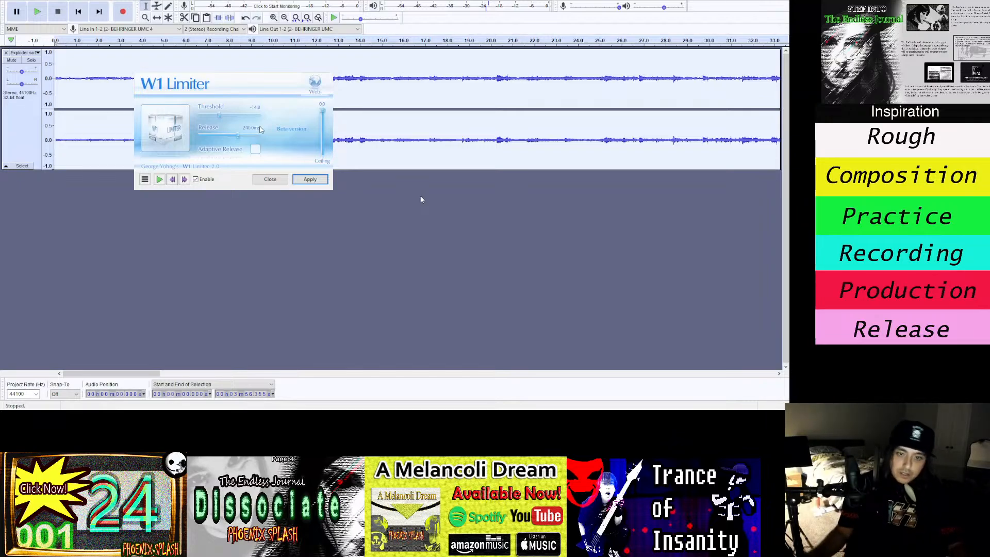
click(279, 114)
drag(236, 112, 222, 116)
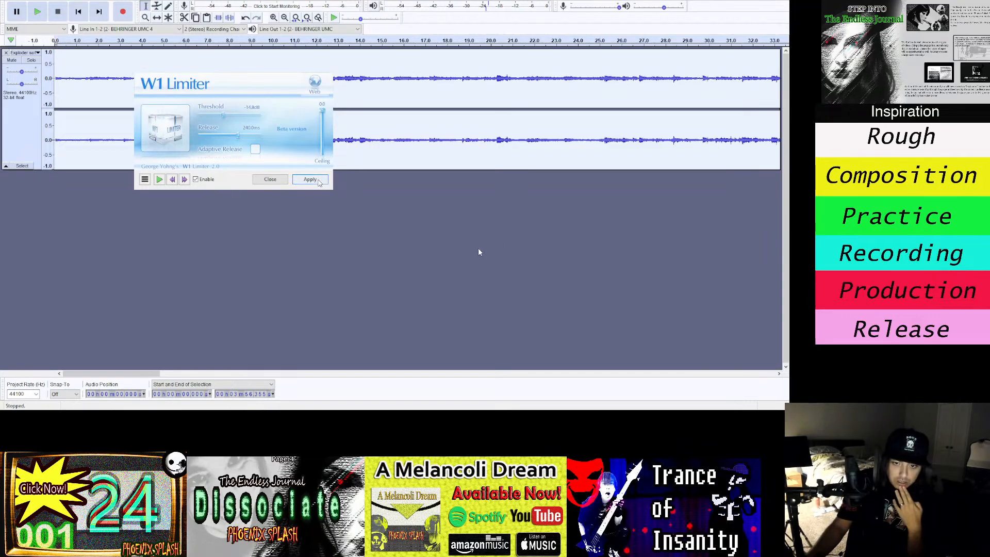
click(310, 179)
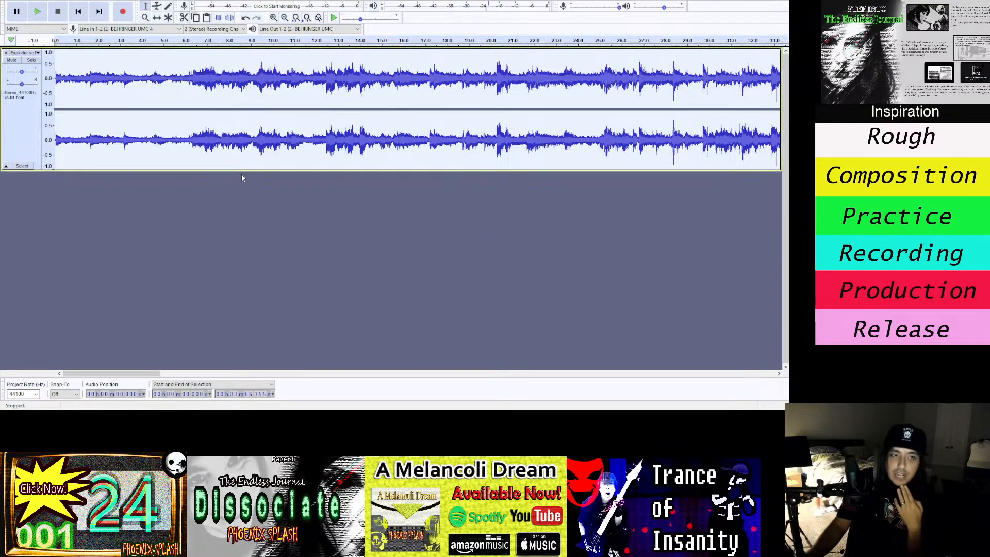
click(145, 17)
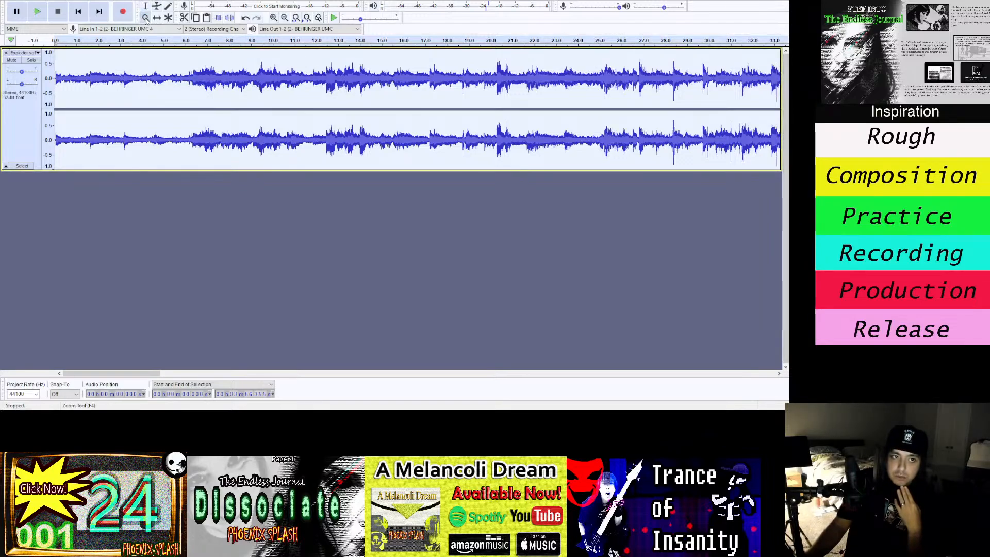
right_click(177, 106)
right_click(175, 106)
right_click(162, 107)
right_click(150, 108)
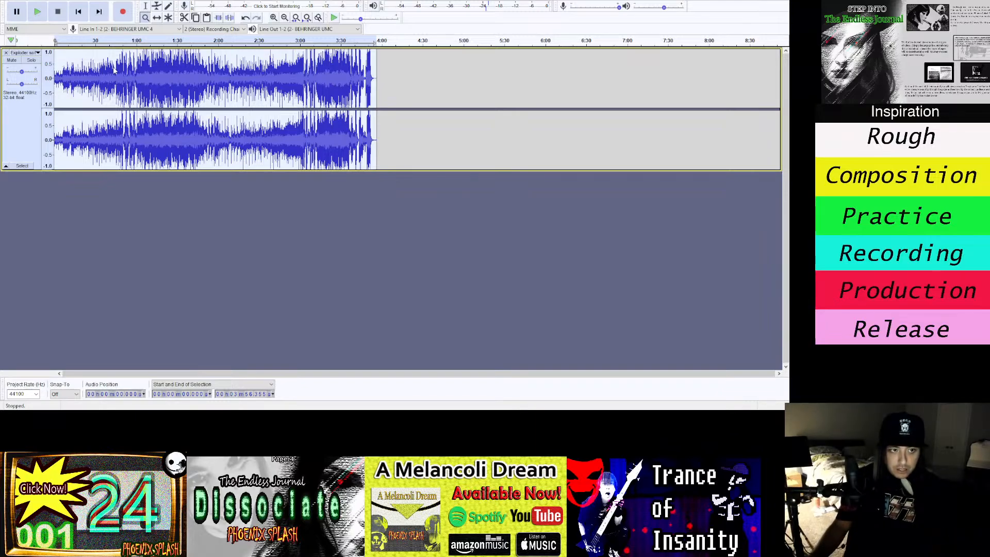
Start exporting the audio as a 16-bit PCM WAV and browse to the Mixing and Mastering folder in D3 Exploder.
key(ctrl+shift+e)
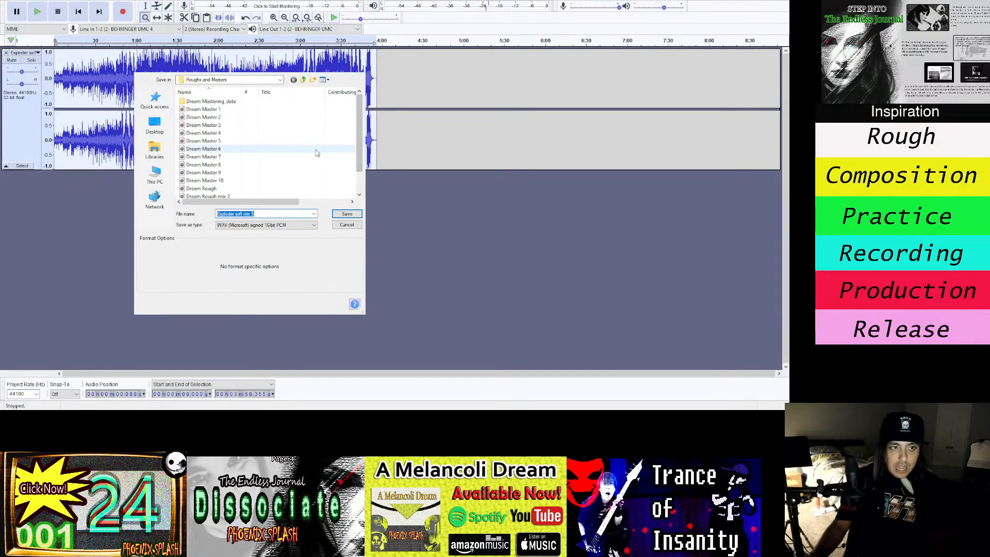
click(209, 81)
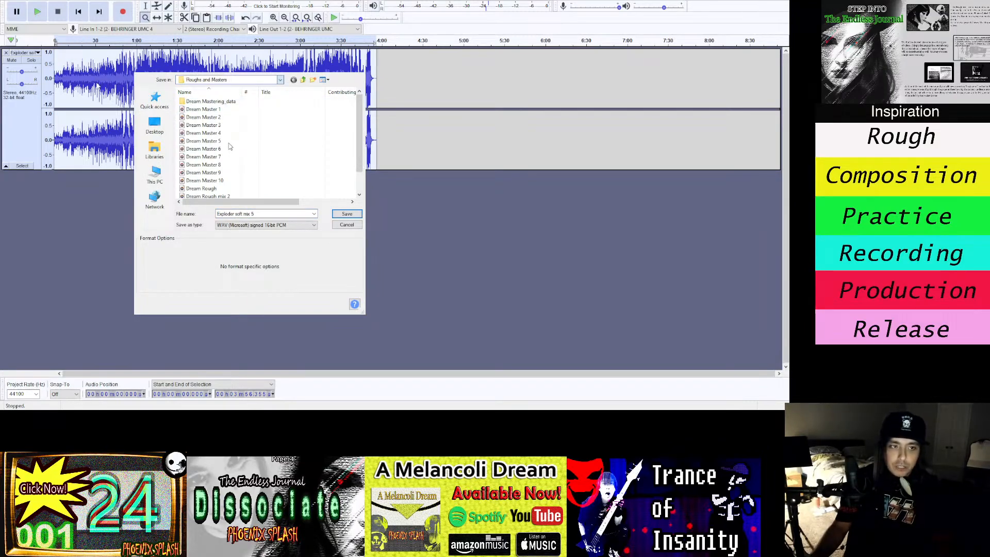
click(230, 147)
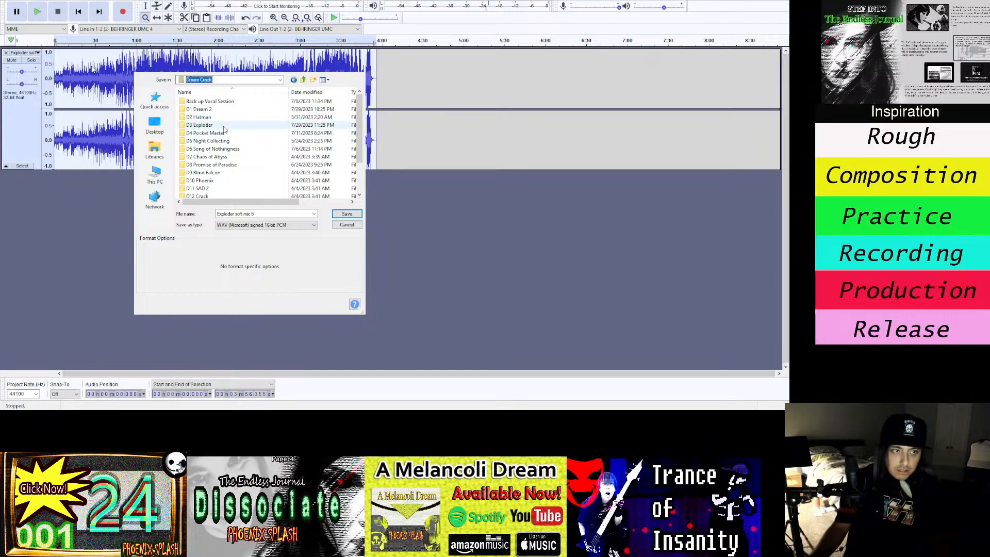
double_click(223, 127)
double_click(219, 164)
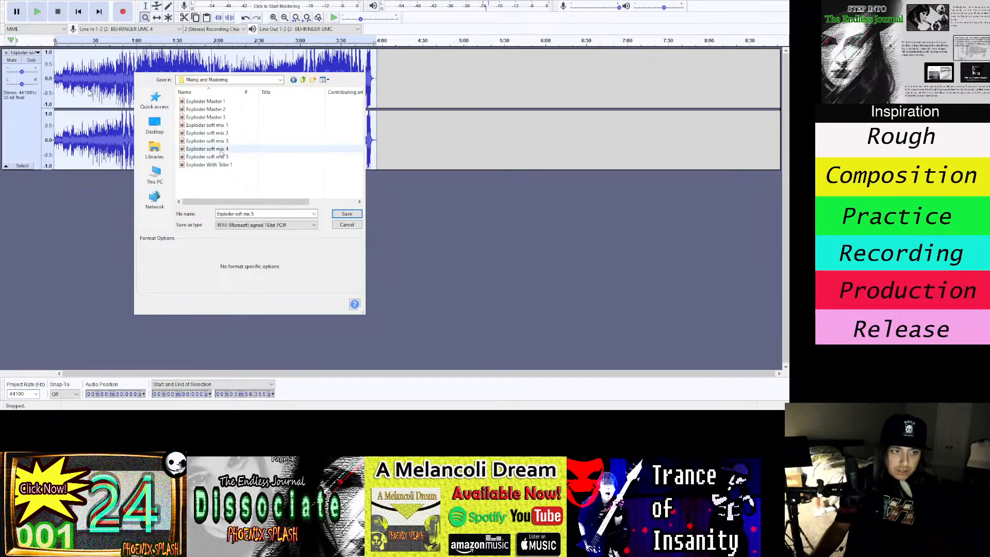
Name the exported file Exploder Master 4, based on the existing Exploder Master 3 name, and save it.
click(205, 117)
click(255, 214)
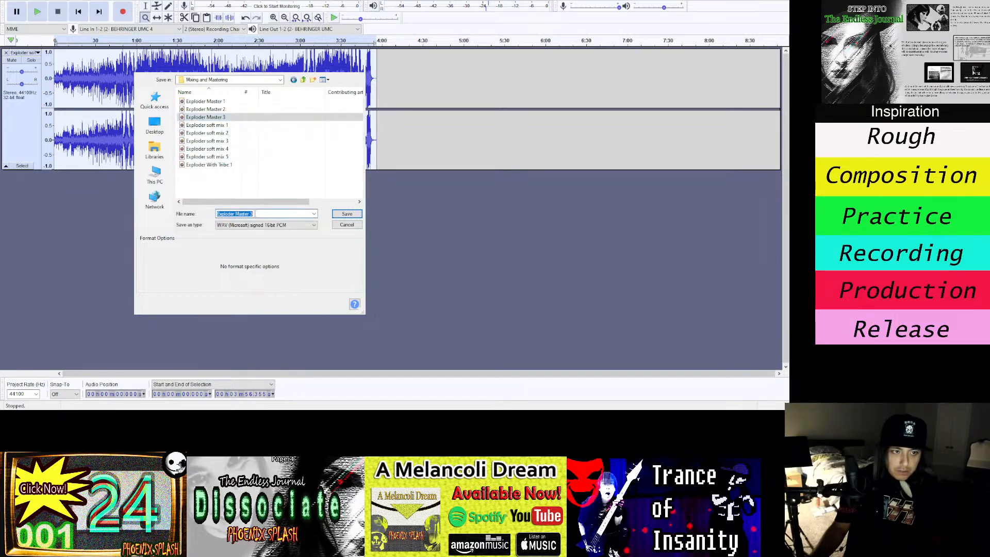
click(255, 214)
key(BackSpace)
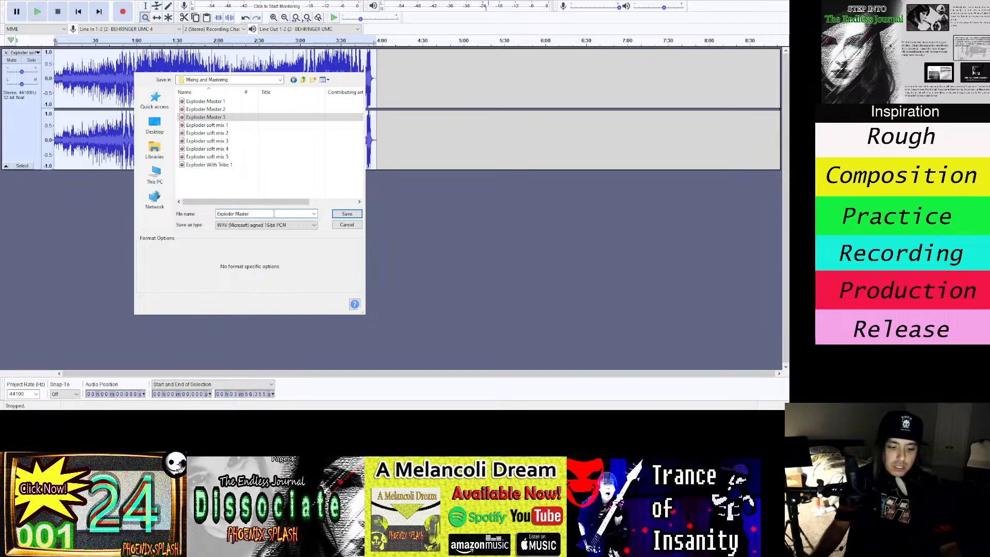
text(4)
click(347, 214)
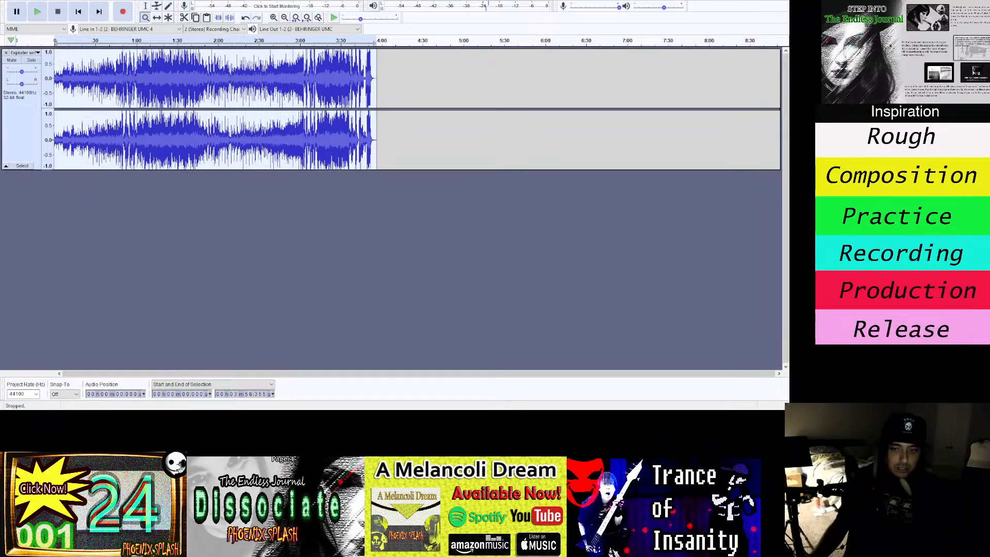
Switch to the Mastering notes document in WordPad to review the level values listed for the Chapter 1 songs.
key(alt+Tab)
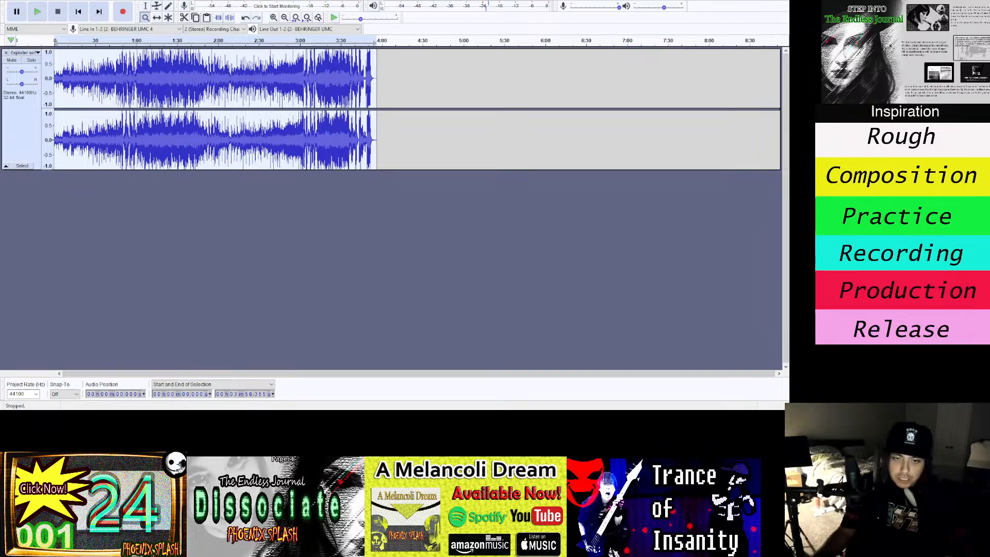
click(315, 412)
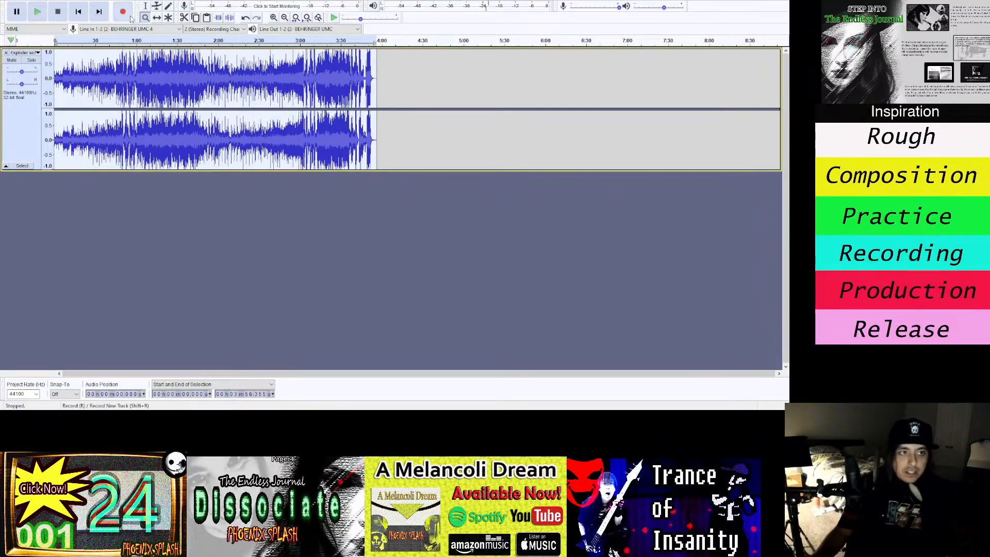
click(733, 21)
click(406, 199)
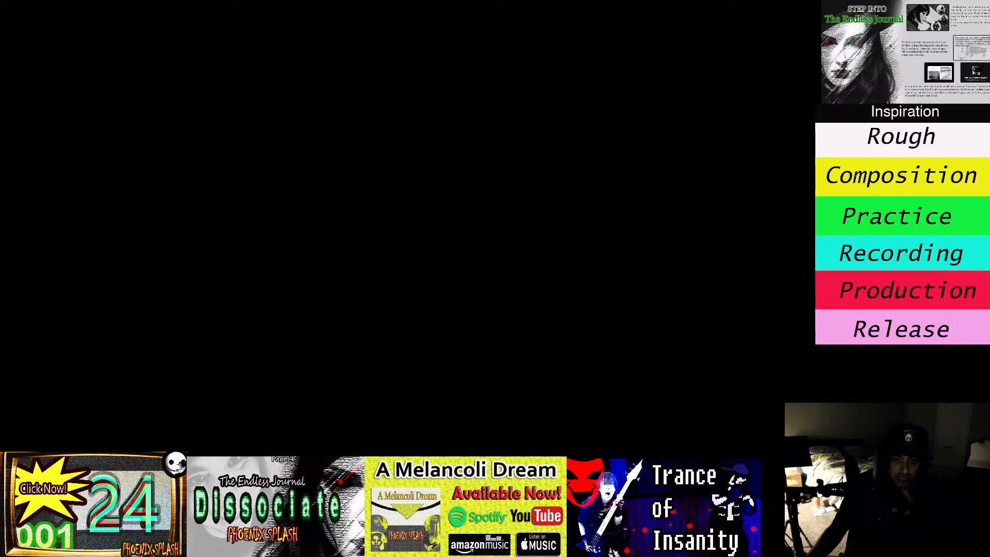
key(alt+Tab)
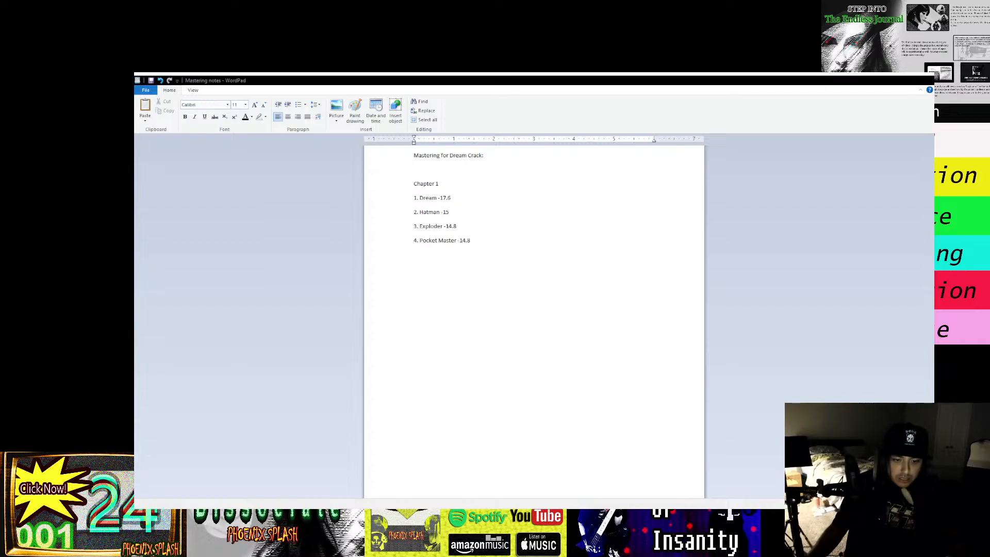
Place the cursor below the song list, restore the maximized notes window, and resize it to a narrow, tall shape.
click(470, 376)
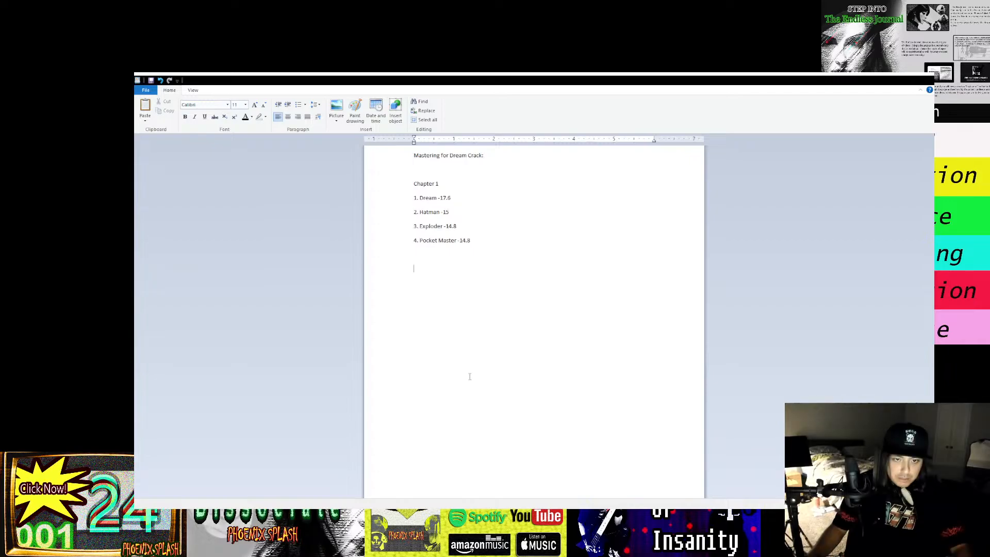
click(910, 80)
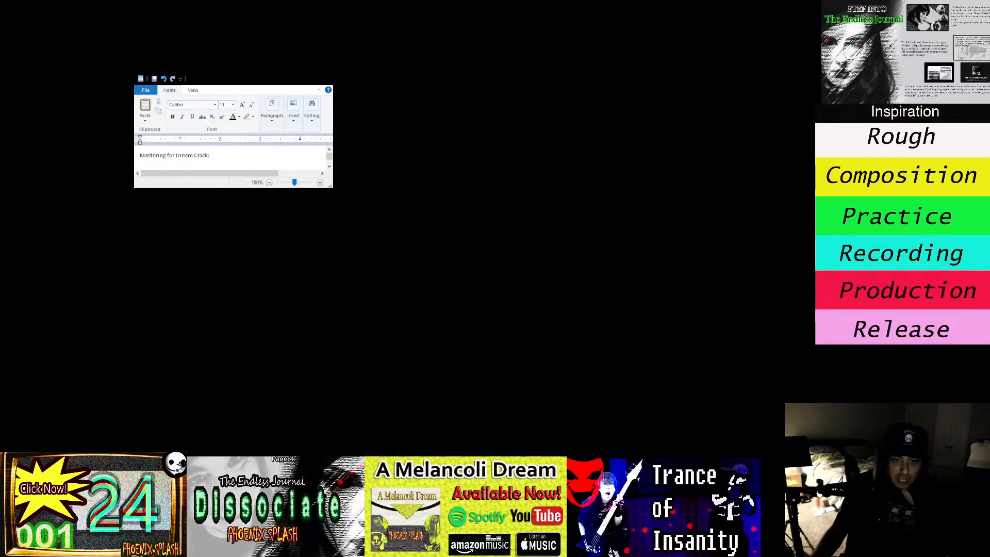
drag(332, 187, 372, 505)
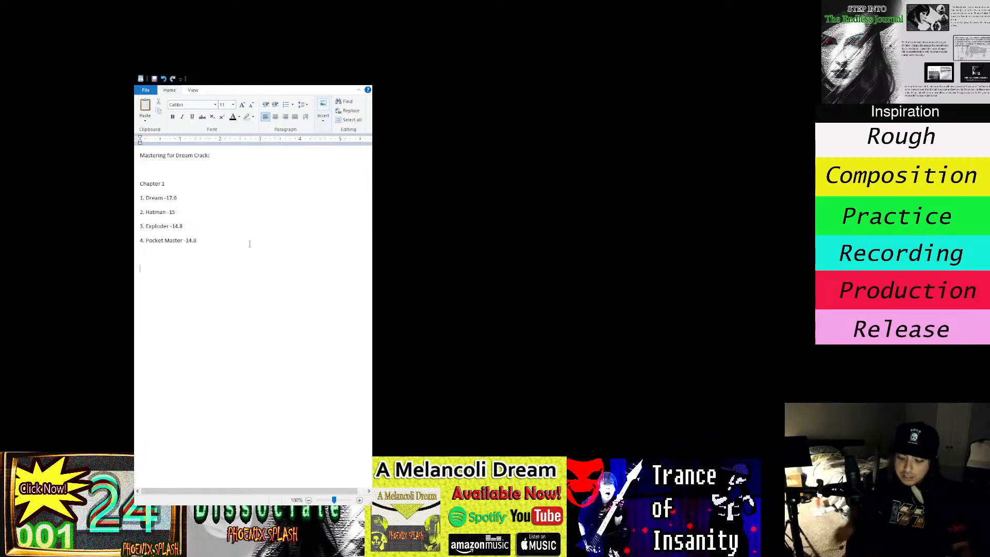
Add the headings "Dream Notes:" and "Exploder:" on separate lines below the Chapter 1 song list.
text(Dream:)
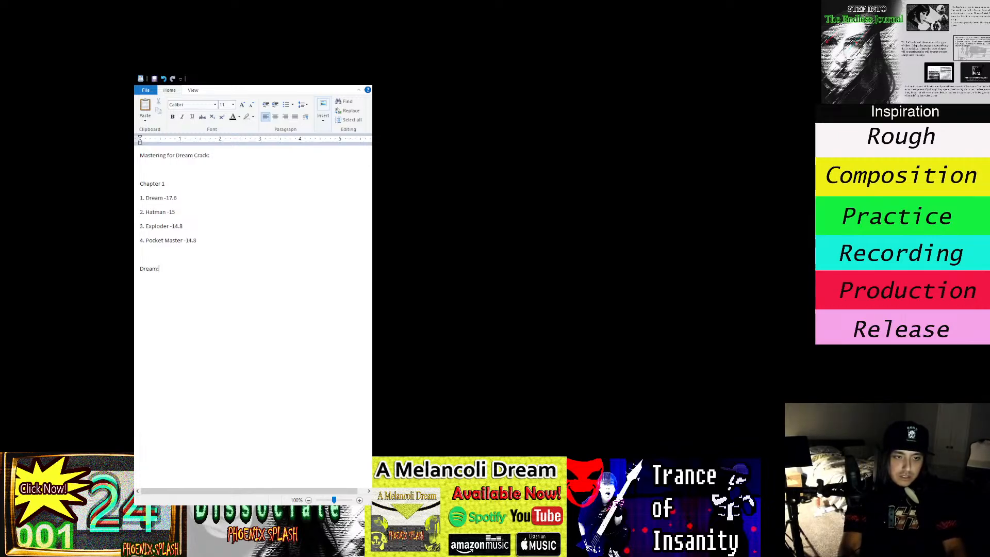
text( Nop)
text(e)
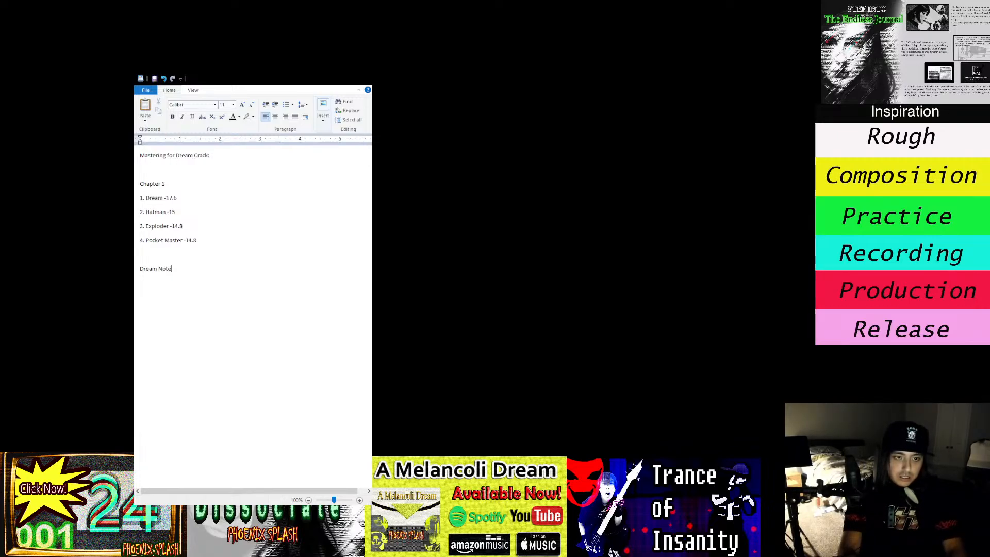
text(s: )
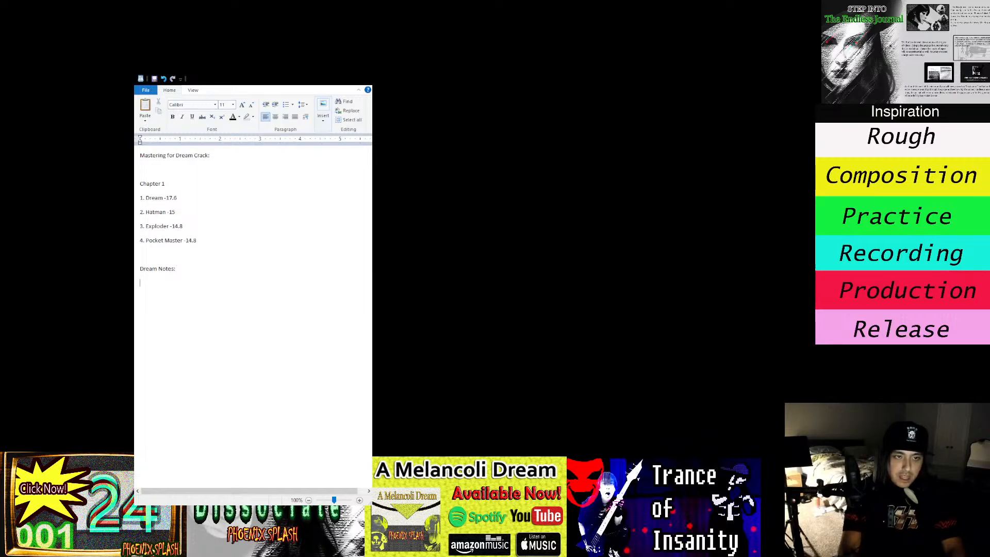
text(Exploder:)
key(Return)
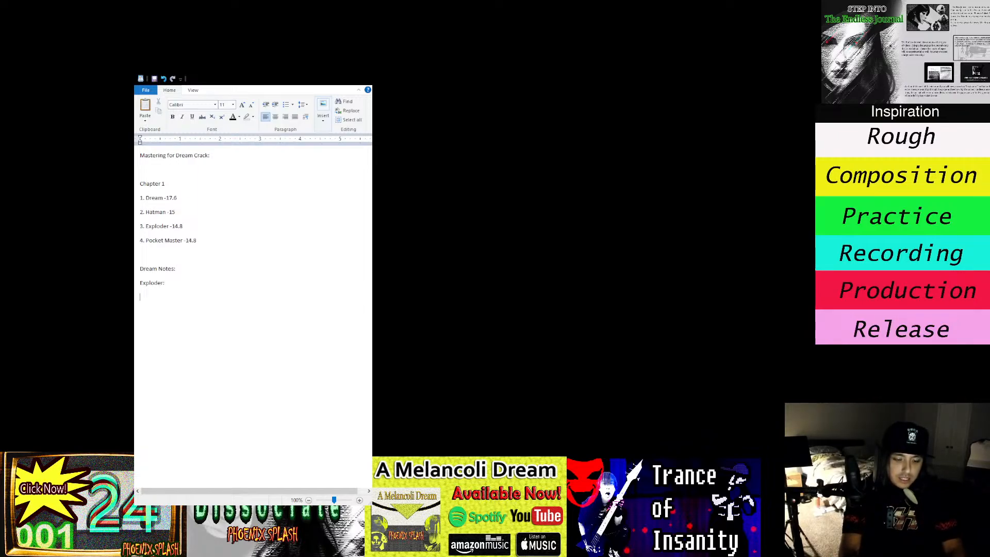
Write the note "2nd Chorus Back up vocal is too loud" on the line under the Exploder heading.
text(@n)
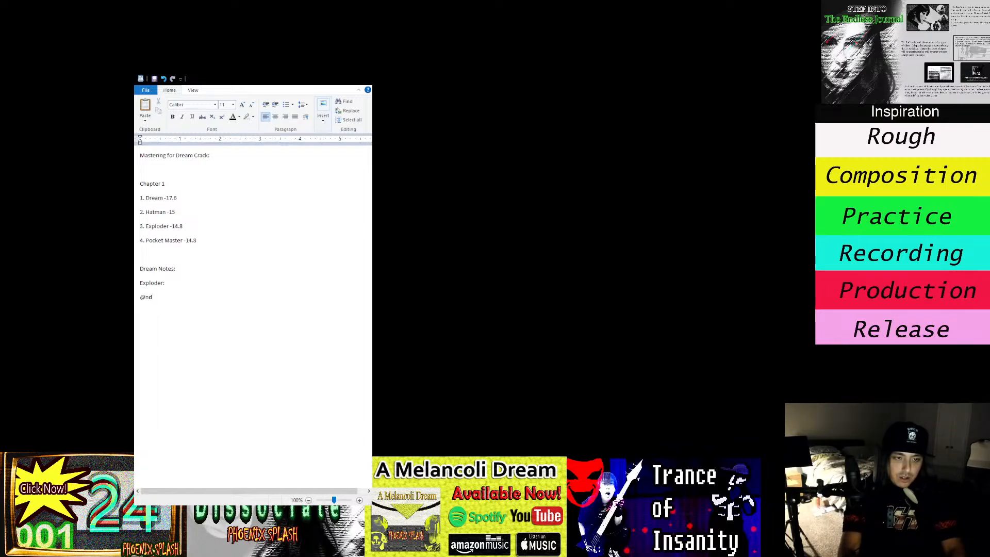
text(d)
key(BackSpace)
key(BackSpace)
key(BackSpace)
text(2nd Chorus)
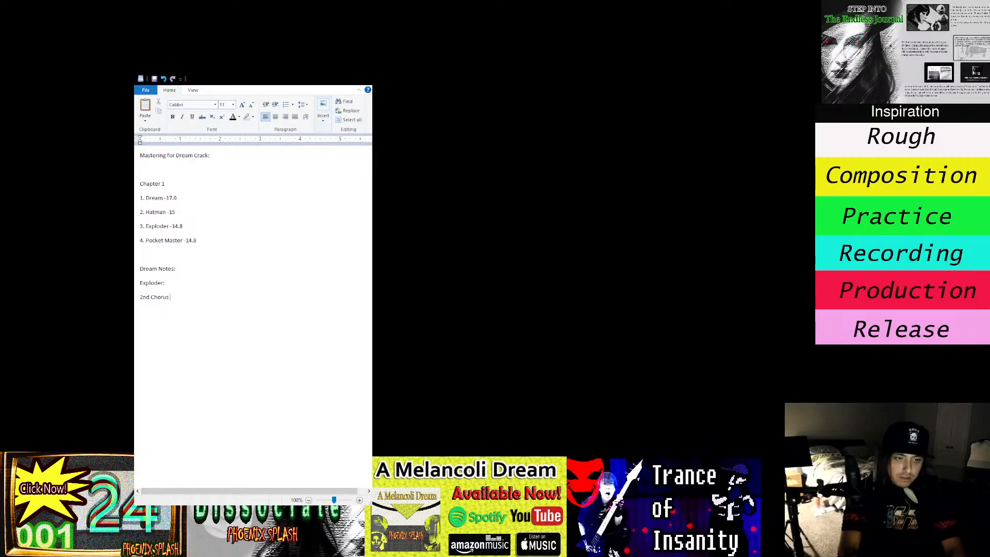
text( Back up vocal)
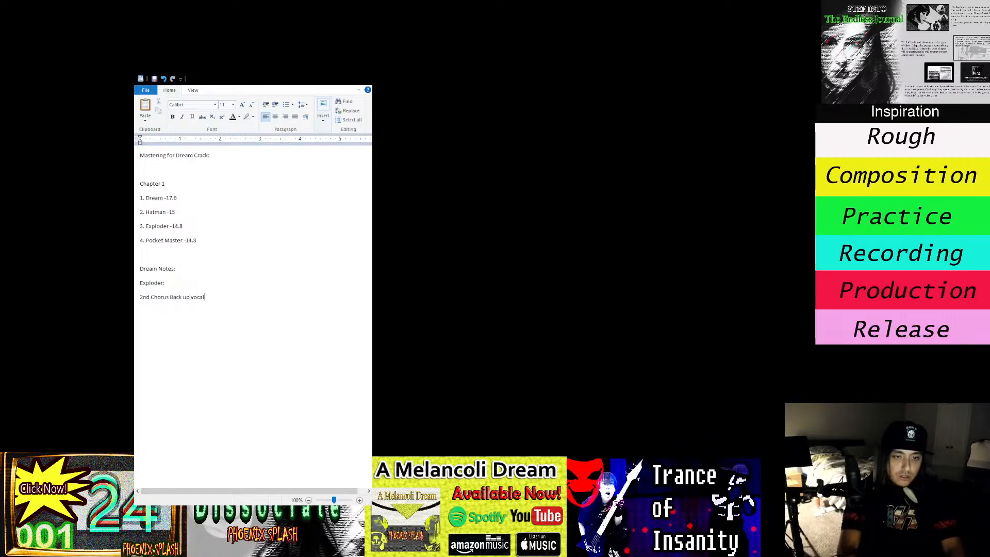
text( is too)
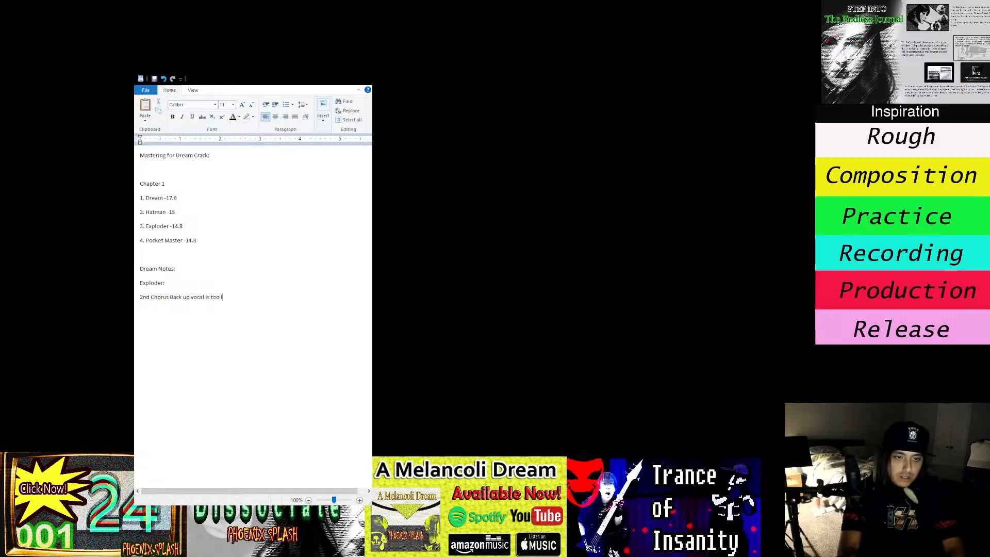
text( loud)
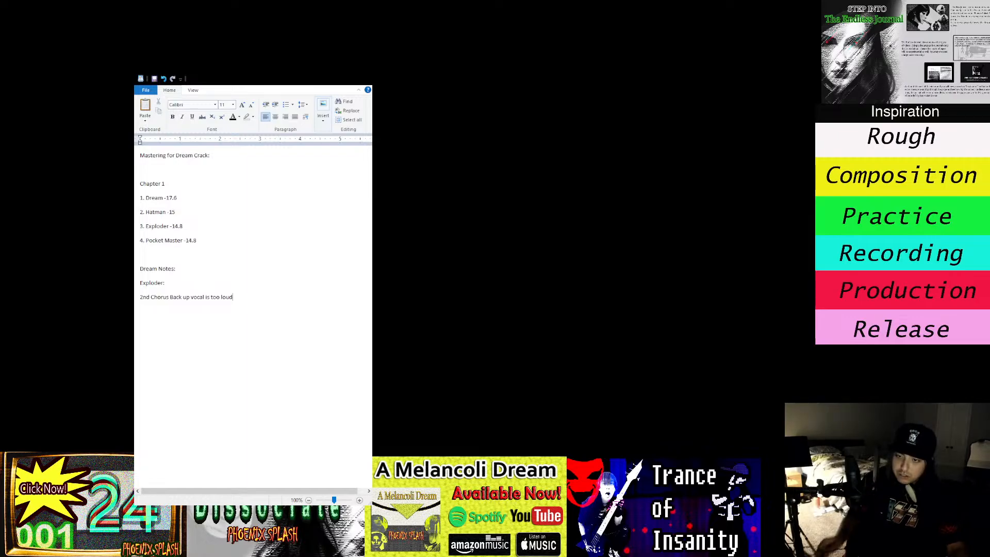
Enter "(None)" for the Dream Notes heading and put it on its own line beneath that heading.
click(186, 268)
text(()
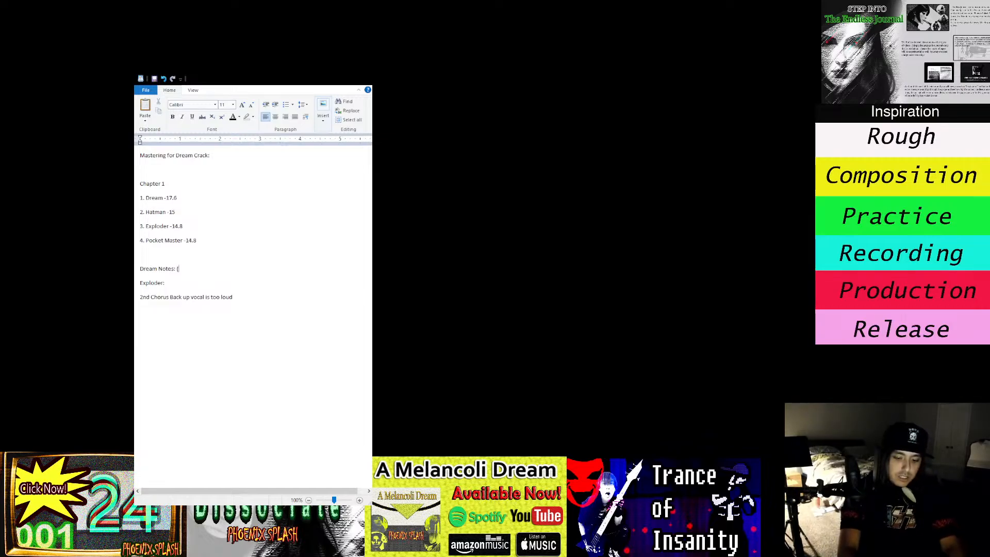
text(None))
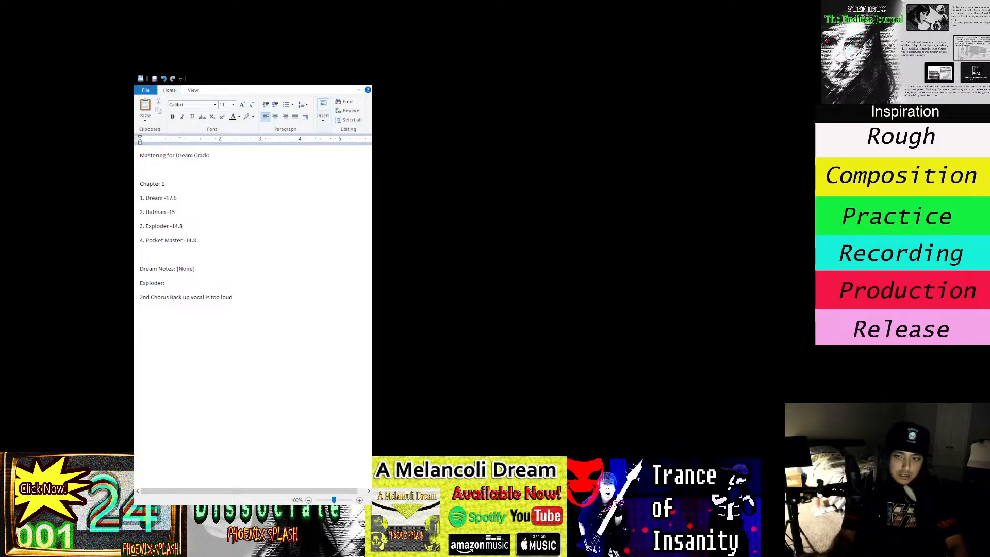
click(177, 269)
key(Return)
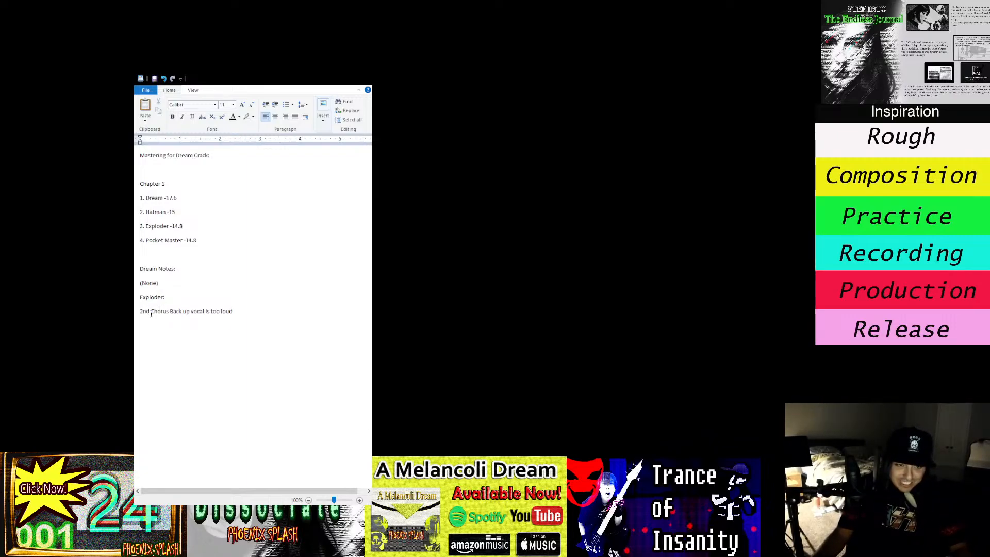
Select the text of the 2nd Chorus note, then widen the notes window to the full page width and reduce its height.
click(230, 312)
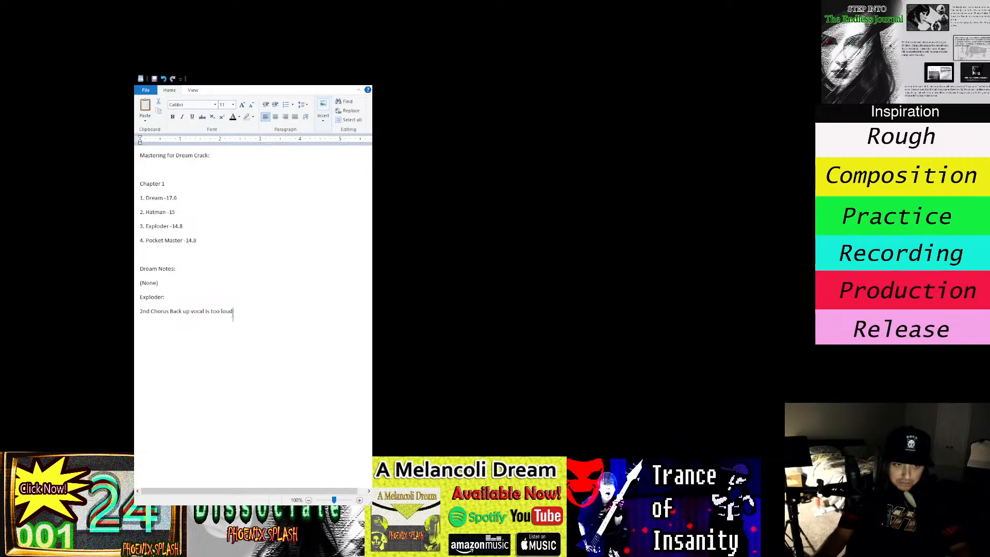
drag(233, 312, 146, 312)
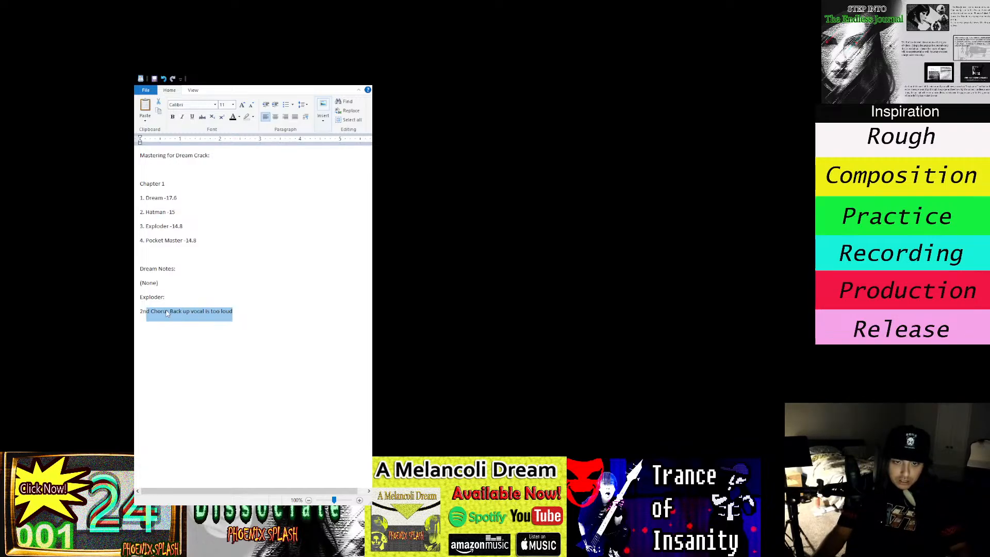
drag(372, 257, 496, 257)
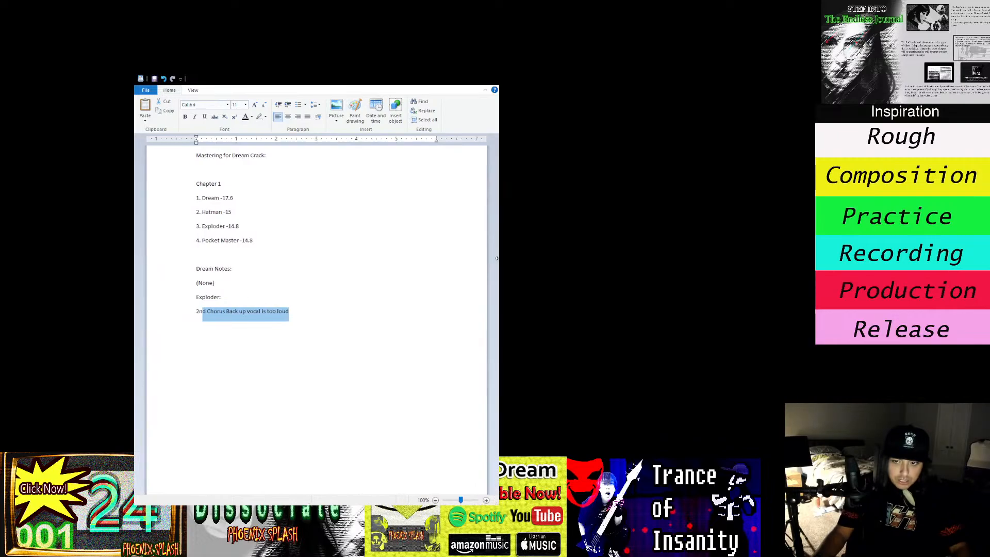
drag(320, 75, 320, 239)
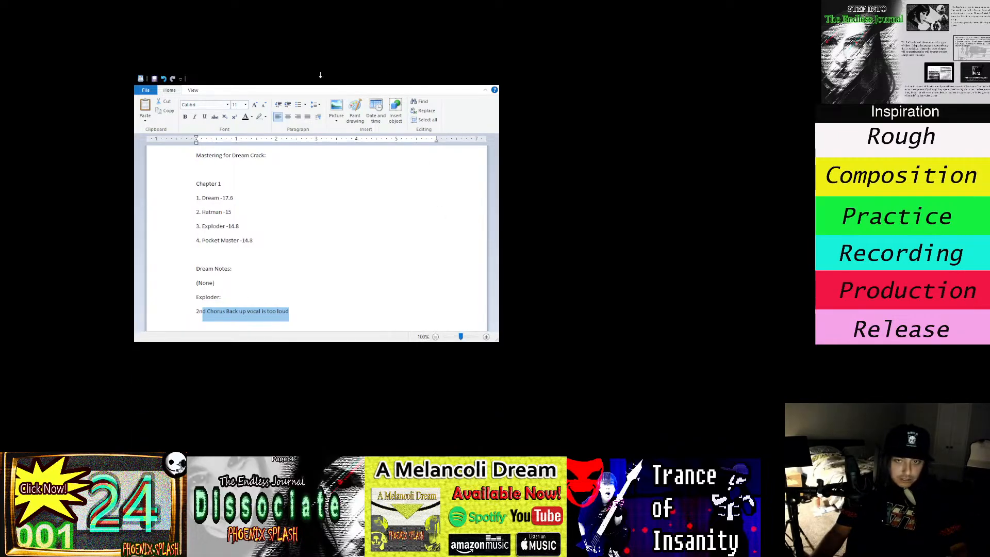